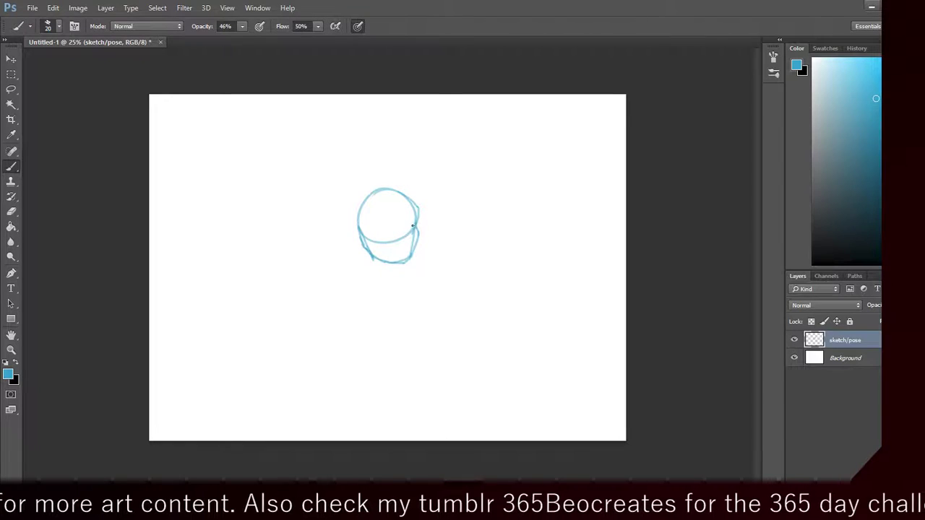
Step: Sketch the eyebrows, both eyes and the nose on the blue head outline in the middle of the canvas
mouse_move(412, 218)
left_mouse_down()
mouse_move(403, 221)
mouse_move(411, 215)
mouse_move(415, 230)
left_mouse_up()
key("ctrl+z")
key("ctrl+z")
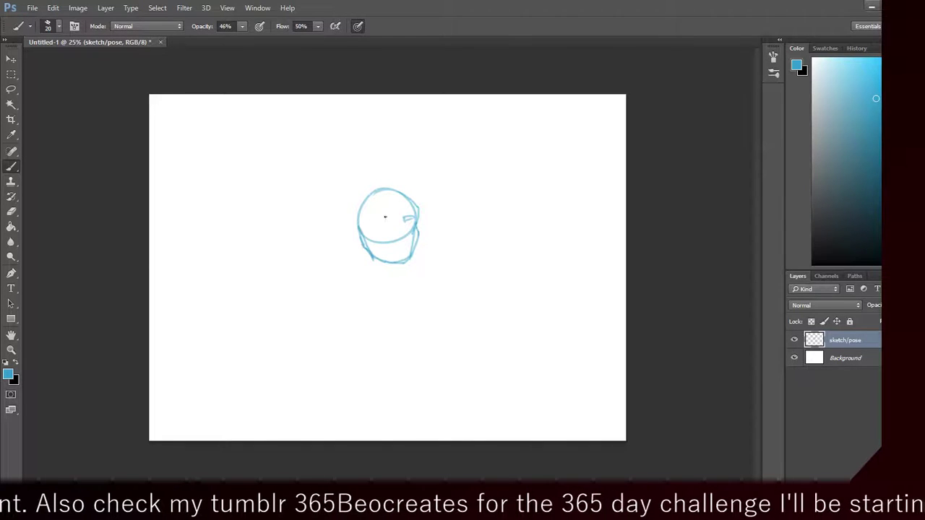
mouse_move(364, 217)
left_mouse_down()
mouse_move(386, 219)
mouse_move(372, 239)
mouse_move(376, 228)
mouse_move(376, 236)
mouse_move(412, 229)
left_mouse_up()
key("ctrl+z")
key("ctrl+z")
key("ctrl+z")
key("ctrl+alt+z")
key("ctrl+alt+z")
key("ctrl+alt+z")
key("ctrl+alt+z")
key("ctrl+alt+z")
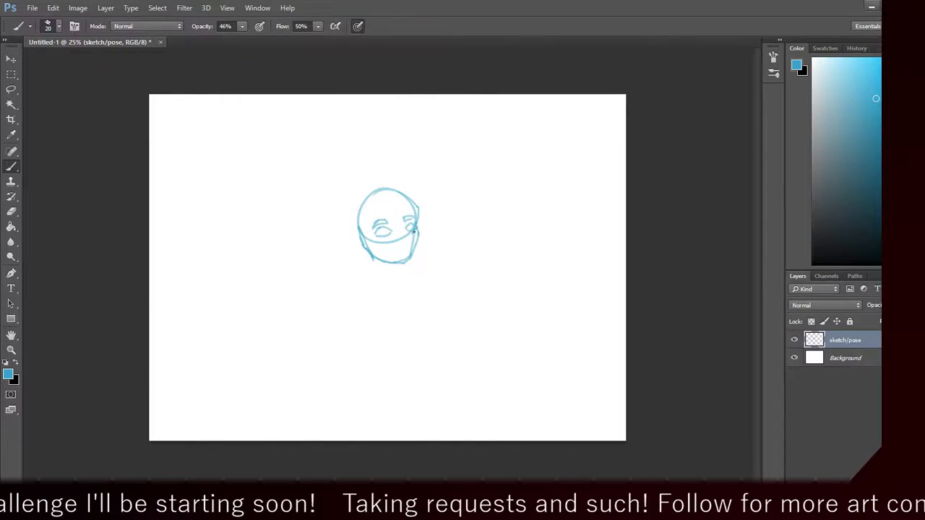
left_click_drag(406, 228, 414, 227)
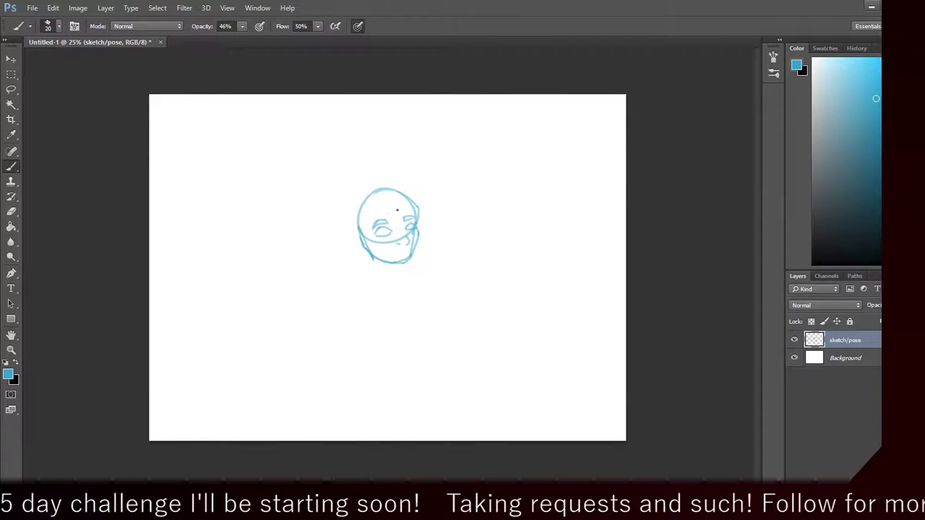
Step: Sketch a jagged fringe across the forehead and a line from the jaw down the neck to the figure's left-hand shoulder
mouse_move(390, 210)
left_mouse_down()
mouse_move(365, 221)
mouse_move(370, 214)
mouse_move(360, 246)
mouse_move(365, 235)
mouse_move(374, 279)
mouse_move(341, 323)
left_mouse_up()
mouse_move(396, 209)
left_mouse_down()
mouse_move(423, 232)
mouse_move(416, 218)
mouse_move(417, 244)
mouse_move(418, 217)
mouse_move(412, 261)
left_mouse_up()
mouse_move(402, 289)
left_mouse_down()
mouse_move(411, 271)
mouse_move(421, 312)
left_mouse_up()
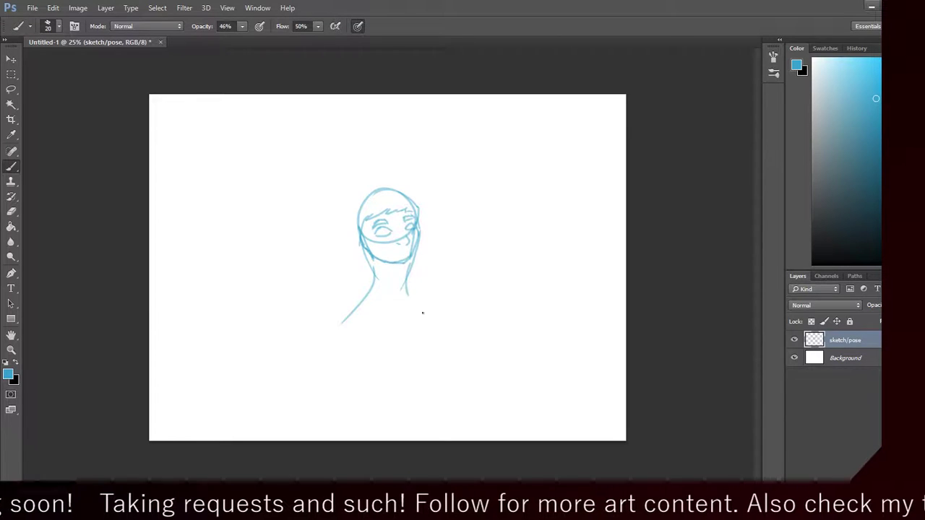
key("ctrl+alt+z")
key("ctrl+alt+z")
Step: Sketch the hair outline over the top of the head and add an ear on each side
left_click_drag(416, 211, 417, 203)
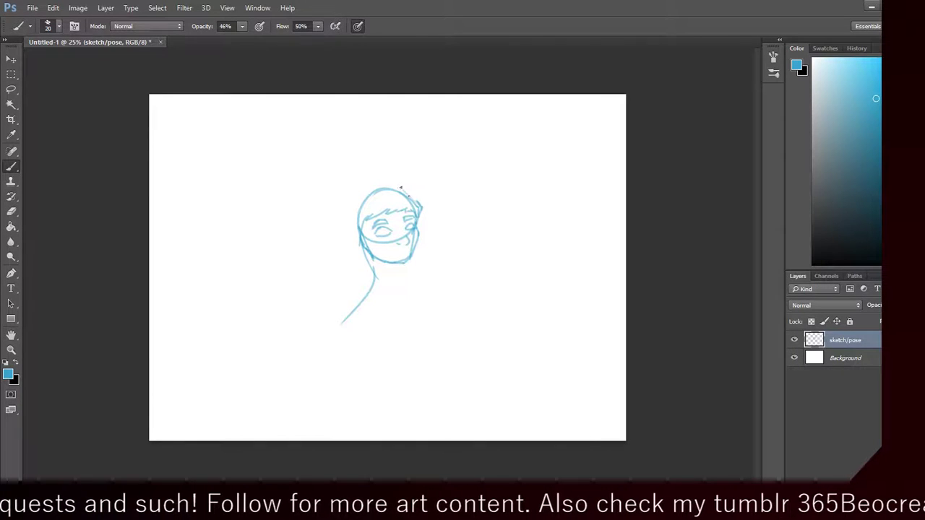
mouse_move(421, 208)
left_mouse_down()
mouse_move(413, 195)
mouse_move(365, 185)
mouse_move(373, 189)
left_mouse_up()
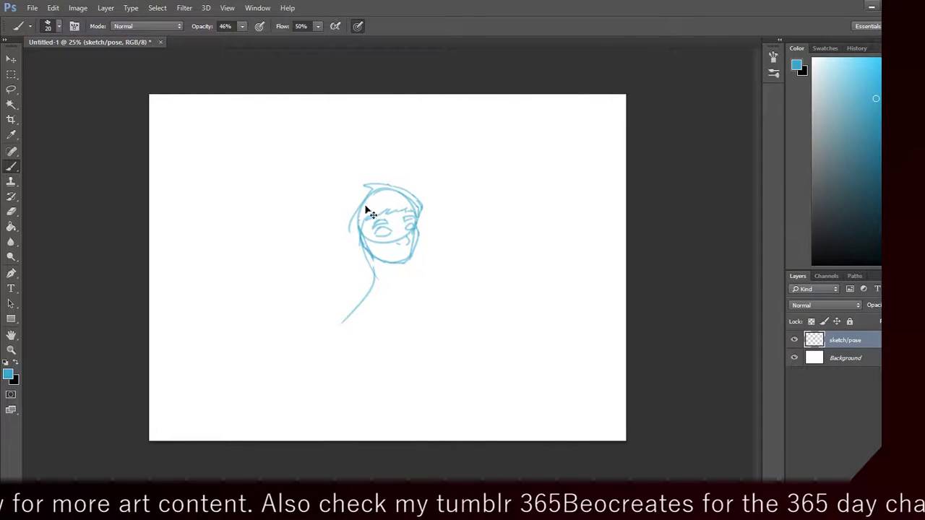
left_click_drag(375, 188, 366, 241)
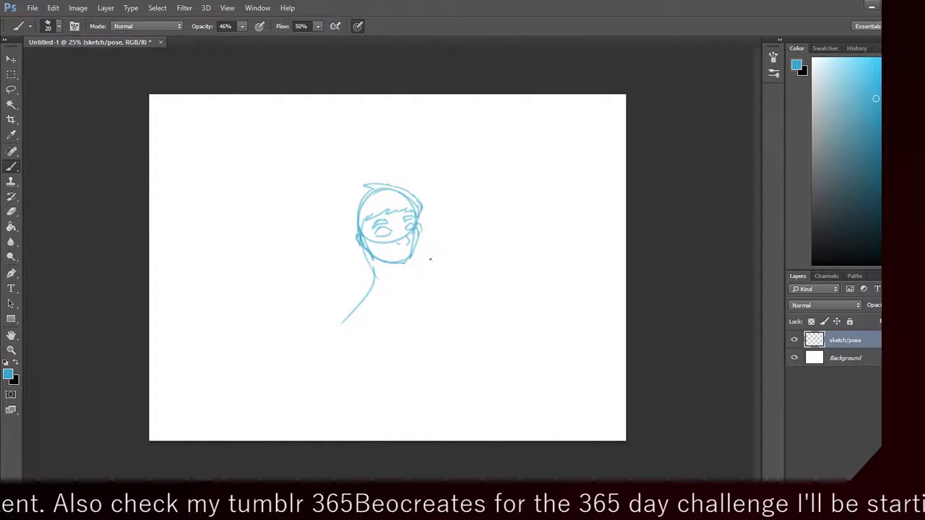
left_click_drag(418, 223, 414, 249)
key("ctrl+z")
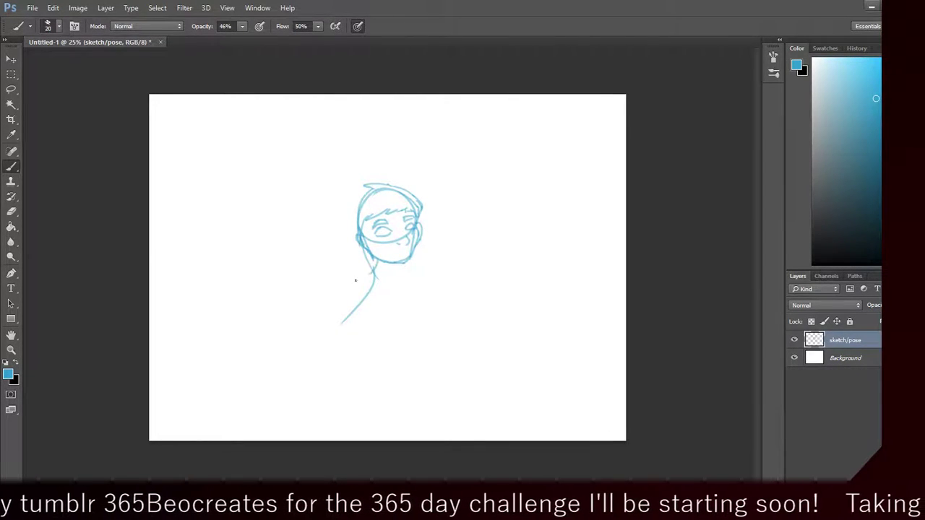
Step: Sketch the neck and short shoulder lines on both sides below the jaw, and add a small mouth
key("ctrl+z")
mouse_move(375, 260)
left_mouse_down()
mouse_move(368, 288)
mouse_move(367, 275)
mouse_move(435, 271)
left_mouse_up()
key("ctrl+z")
key("ctrl+z")
key("ctrl+z")
mouse_move(352, 282)
left_mouse_down()
mouse_move(374, 276)
mouse_move(382, 293)
mouse_move(375, 276)
left_mouse_up()
key("ctrl+z")
key("ctrl+z")
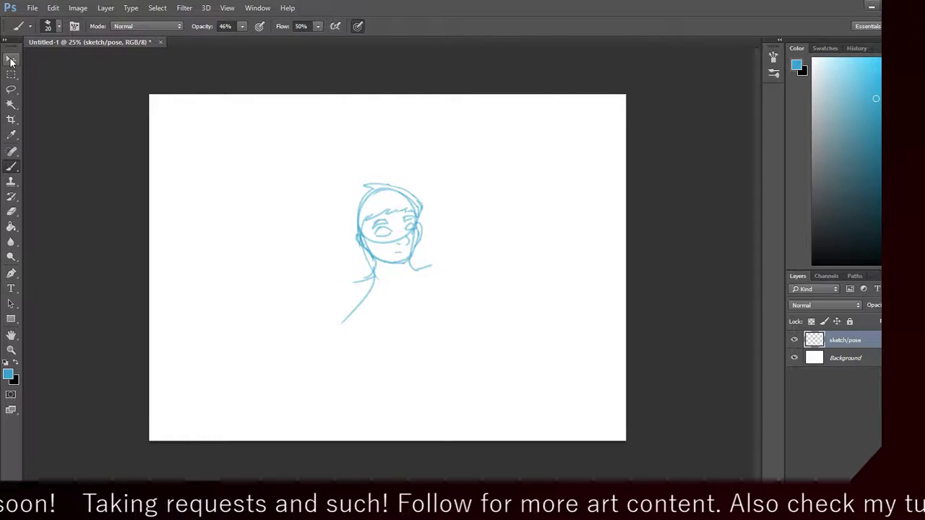
Step: Move the human head sketch to the upper-left corner of the canvas
key("v")
mouse_move(518, 312)
left_mouse_down()
mouse_move(323, 237)
mouse_move(349, 217)
mouse_move(329, 231)
left_mouse_up()
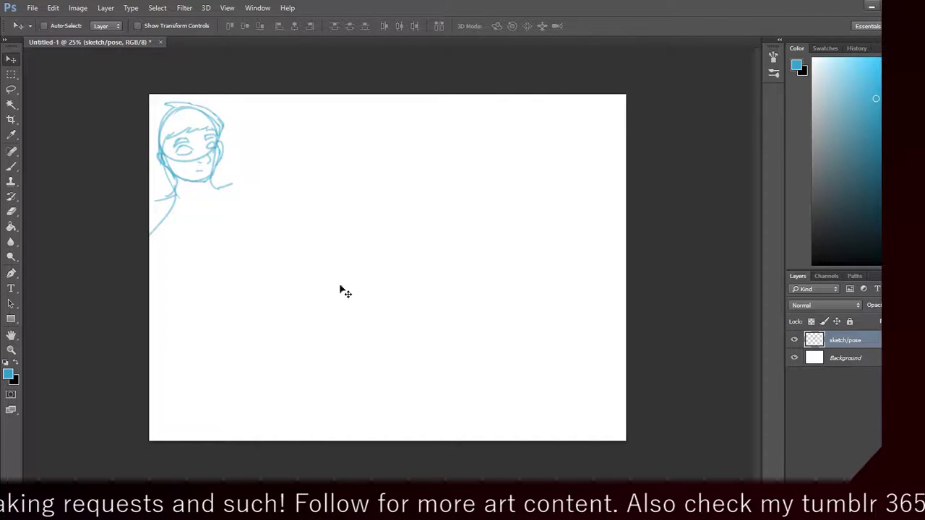
Step: Draw a brush-sketched circle in the middle of the canvas as the base of a second head
left_click(13, 170)
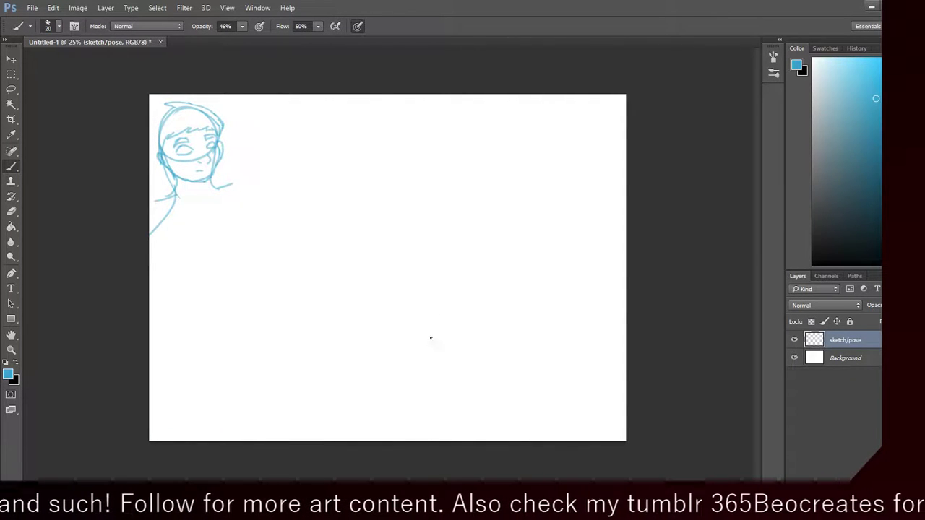
mouse_move(392, 205)
left_mouse_down()
mouse_move(364, 225)
mouse_move(349, 210)
mouse_move(383, 263)
mouse_move(415, 246)
mouse_move(392, 262)
left_mouse_up()
key("ctrl+alt+z")
key("ctrl+alt+z")
key("ctrl+alt+z")
left_click_drag(407, 201, 397, 258)
key("ctrl+alt+z")
Step: Draw a slanted line across the left side of the circle to mark where the muzzle starts
mouse_move(360, 232)
left_mouse_down()
mouse_move(405, 204)
mouse_move(385, 245)
mouse_move(370, 236)
mouse_move(383, 274)
left_mouse_up()
key("ctrl+alt+z")
key("ctrl+alt+z")
key("ctrl+alt+z")
key("ctrl+alt+z")
left_click_drag(363, 226, 378, 263)
key("ctrl+alt+z")
key("ctrl+alt+z")
left_click_drag(364, 223, 374, 259)
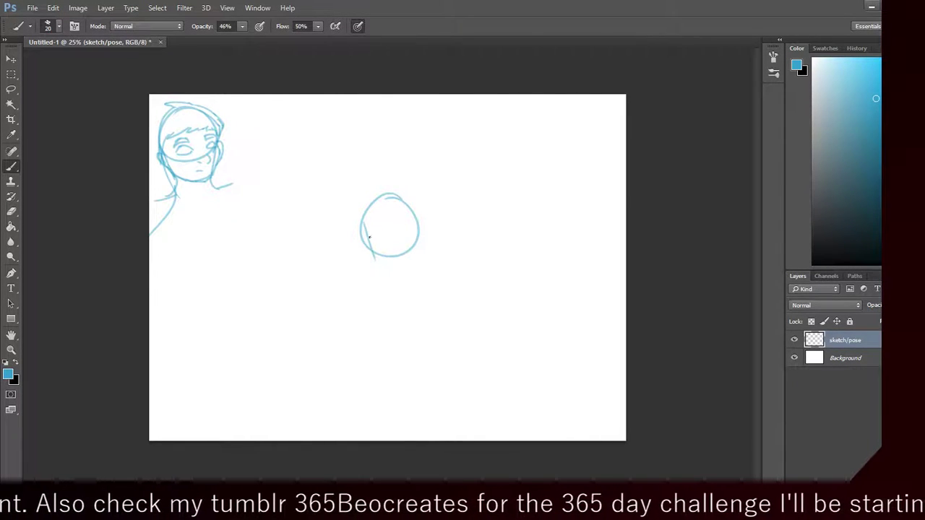
Step: Sketch a tapered dog muzzle extending left from the circle, with nose, mouth line and the slope up to the forehead
mouse_move(361, 225)
left_mouse_down()
mouse_move(311, 232)
mouse_move(331, 264)
left_mouse_up()
key("ctrl+alt+z")
key("ctrl+z")
mouse_move(312, 233)
left_mouse_down()
mouse_move(328, 259)
mouse_move(385, 256)
left_mouse_up()
key("ctrl+z")
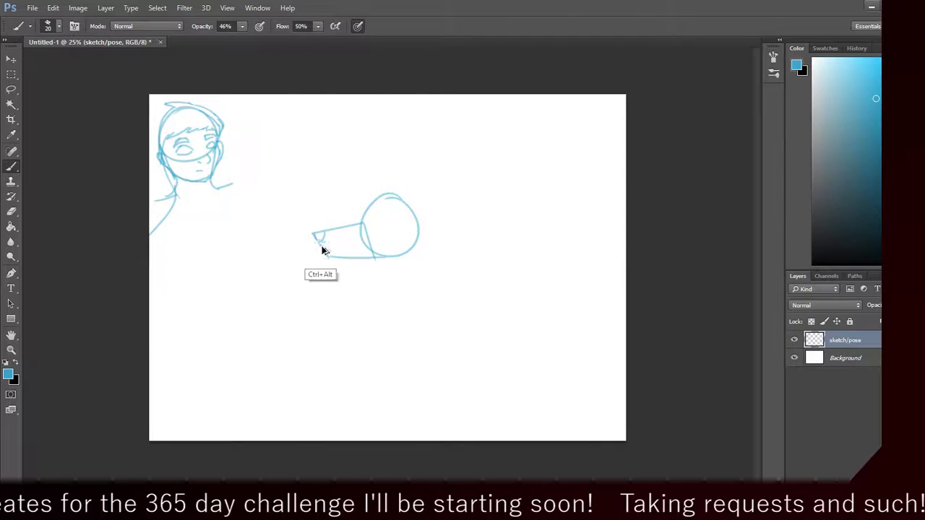
mouse_move(329, 251)
left_mouse_down()
mouse_move(371, 246)
mouse_move(335, 258)
left_mouse_up()
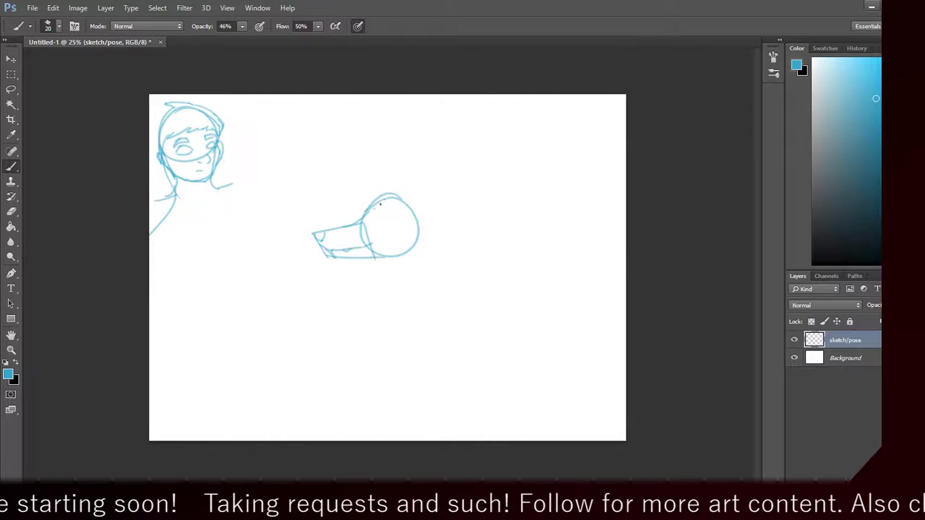
mouse_move(370, 208)
left_mouse_down()
mouse_move(395, 201)
mouse_move(400, 211)
mouse_move(400, 202)
mouse_move(424, 251)
mouse_move(415, 210)
mouse_move(419, 250)
left_mouse_up()
key("ctrl+z")
key("ctrl+z")
mouse_move(413, 207)
left_mouse_down()
mouse_move(417, 268)
mouse_move(448, 301)
left_mouse_up()
left_click_drag(372, 257, 379, 294)
key("ctrl+z")
mouse_move(372, 259)
left_mouse_down()
mouse_move(363, 296)
mouse_move(370, 301)
left_mouse_up()
key("ctrl+z")
key("ctrl+z")
left_click_drag(374, 259, 381, 303)
key("ctrl+z")
left_click_drag(369, 259, 391, 297)
key("ctrl+z")
left_click_drag(372, 259, 387, 312)
key("ctrl+alt+z")
key("ctrl+alt+z")
key("ctrl+alt+z")
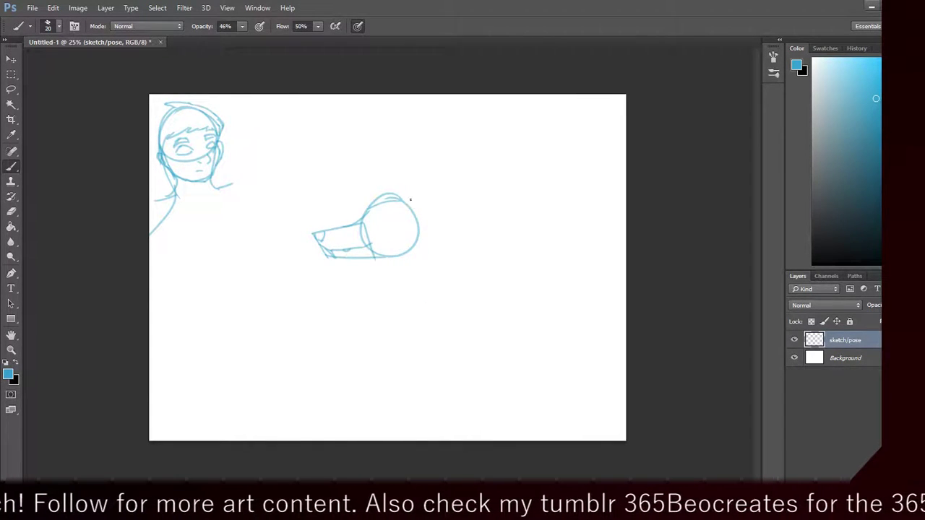
Step: Sketch the back of the dog's head and neck, the throat line and a jagged chest-fur tuft
mouse_move(399, 198)
left_mouse_down()
mouse_move(426, 222)
mouse_move(438, 291)
left_mouse_up()
key("ctrl+z")
left_click_drag(427, 221, 446, 287)
key("ctrl+z")
left_click_drag(425, 221, 454, 289)
mouse_move(376, 257)
left_mouse_down()
mouse_move(393, 312)
mouse_move(373, 261)
mouse_move(364, 289)
left_mouse_up()
key("ctrl+z")
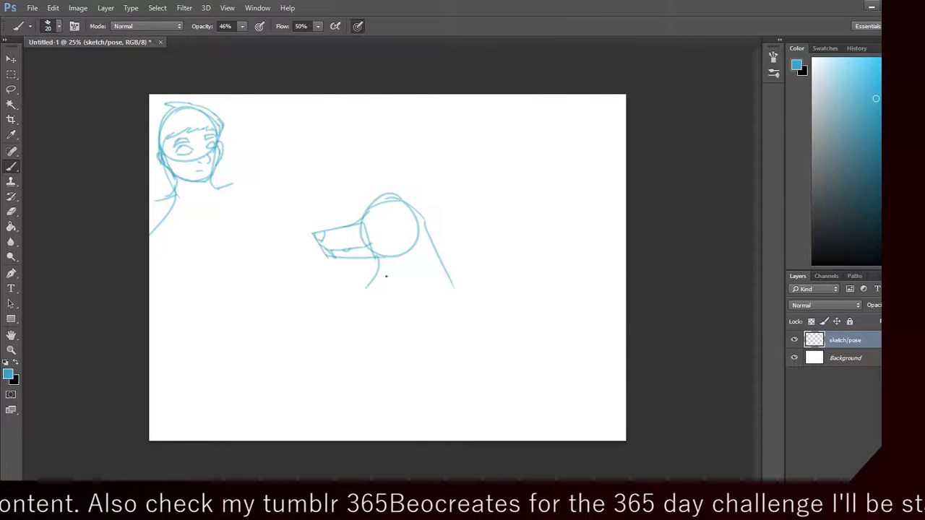
left_click_drag(428, 231, 483, 297)
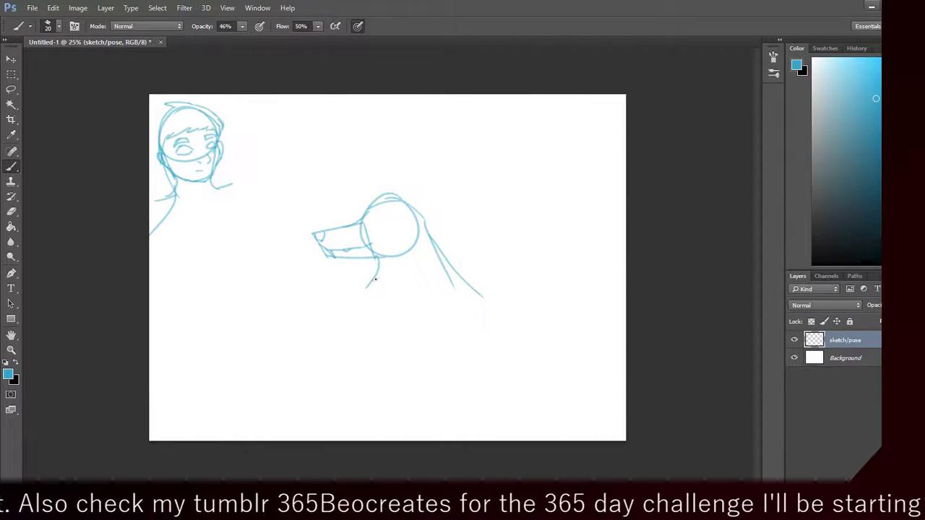
mouse_move(367, 286)
left_mouse_down()
mouse_move(375, 290)
mouse_move(372, 318)
left_mouse_up()
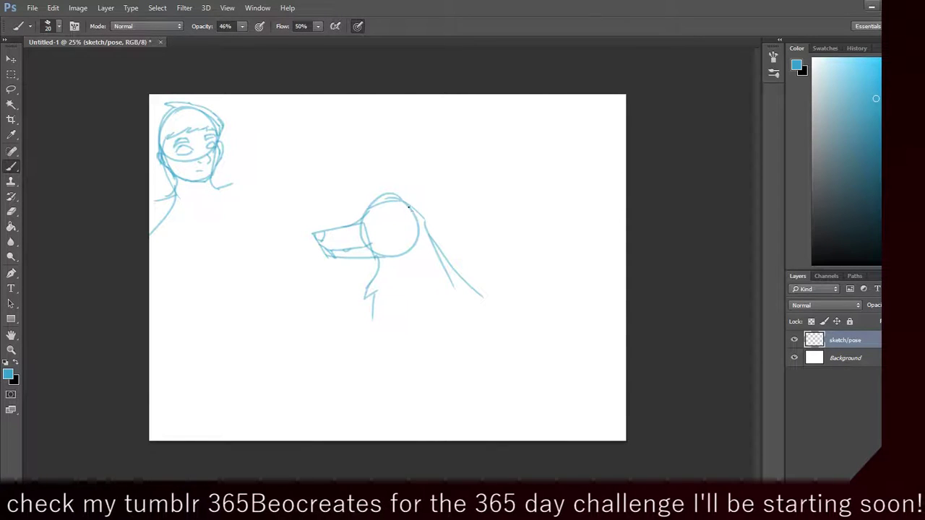
Step: Sketch pointed, upright ears on top of the dog's head
left_click_drag(397, 205, 449, 168)
key("ctrl+z")
mouse_move(396, 204)
left_mouse_down()
mouse_move(430, 161)
mouse_move(428, 225)
left_mouse_up()
left_click_drag(419, 170, 390, 206)
key("ctrl+alt+z")
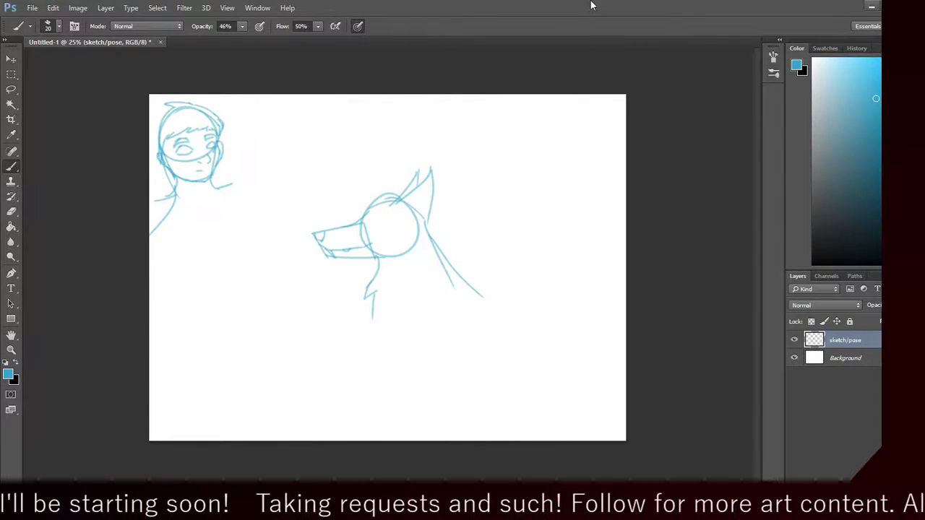
Step: Draw the dog's almond-shaped eye and add whisker dots on the muzzle
left_click_drag(374, 223, 395, 219)
key("ctrl+alt+z")
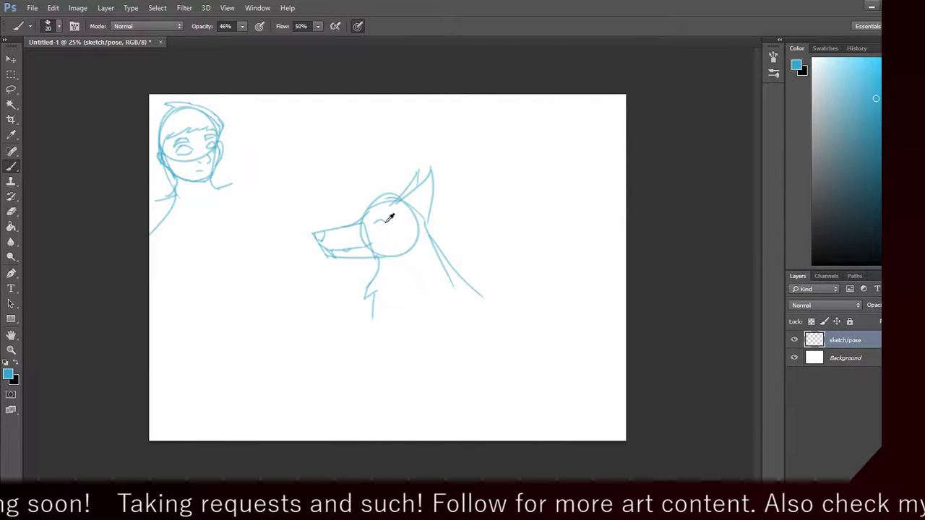
left_click_drag(377, 221, 387, 221)
key("ctrl+alt+z")
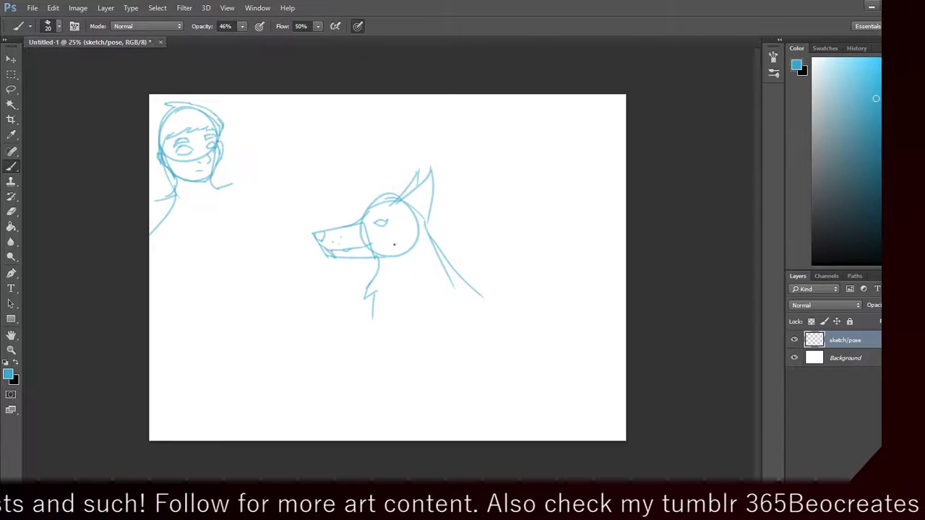
Step: Select the dog head with a rectangular marquee, move it below the human head at the canvas's left edge, and deselect it
key("v")
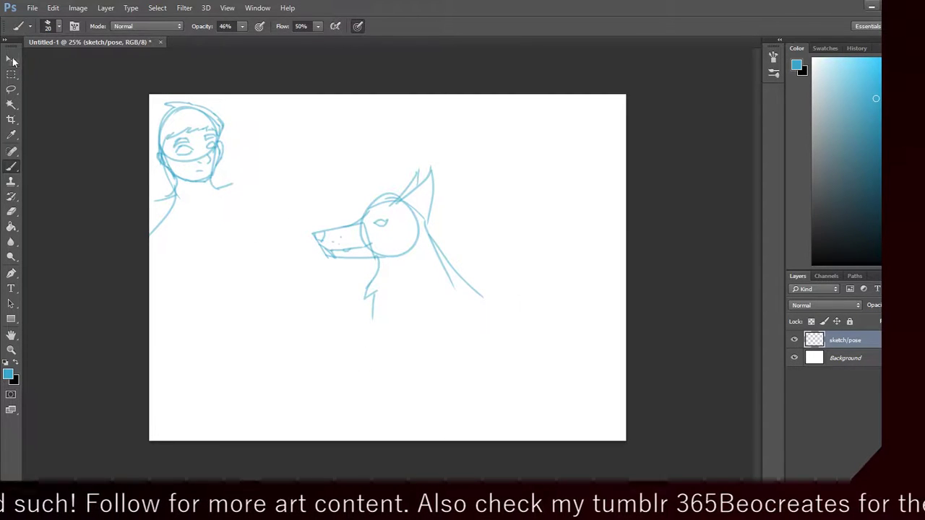
mouse_move(339, 244)
left_mouse_down()
mouse_move(336, 287)
mouse_move(387, 268)
mouse_move(443, 268)
mouse_move(425, 250)
left_mouse_up()
left_click(11, 74)
left_click_drag(267, 142, 510, 371)
left_click(11, 58)
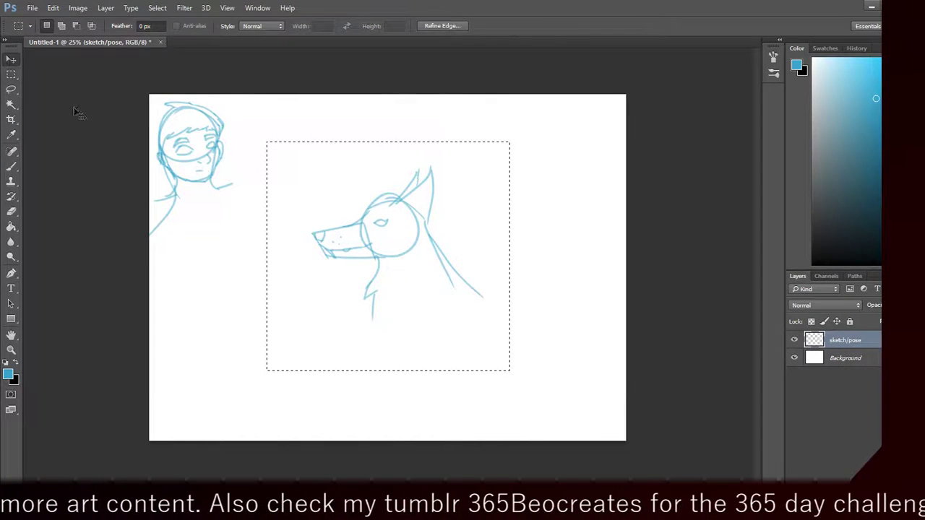
mouse_move(390, 281)
left_mouse_down()
mouse_move(315, 310)
mouse_move(234, 297)
mouse_move(238, 373)
mouse_move(327, 195)
mouse_move(319, 186)
mouse_move(300, 223)
mouse_move(245, 266)
mouse_move(233, 293)
mouse_move(250, 282)
left_mouse_up()
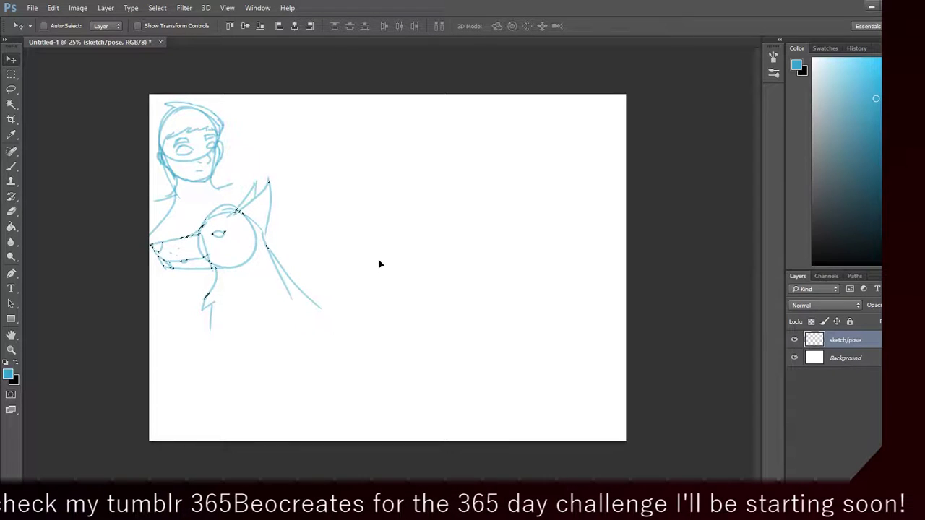
key("m")
key("ctrl+d")
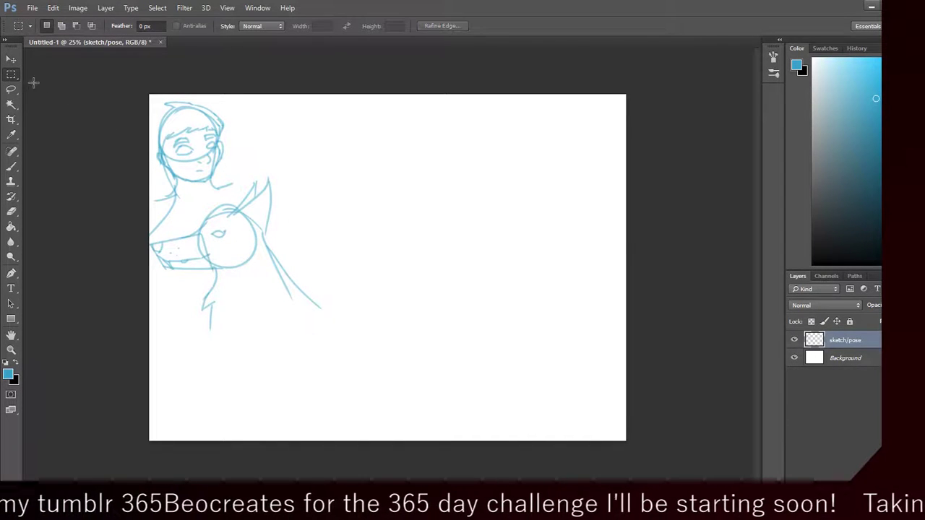
key("v")
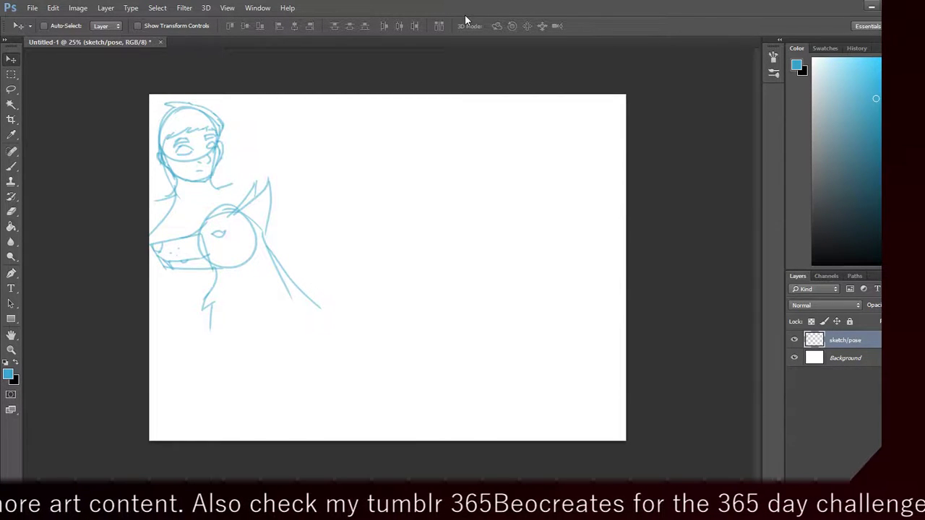
Step: Draw a large rounded head outline with a wide base in the empty right half of the canvas using the brush
left_click(12, 166)
mouse_move(442, 173)
left_mouse_down()
mouse_move(394, 225)
mouse_move(423, 181)
left_mouse_up()
key("ctrl+z")
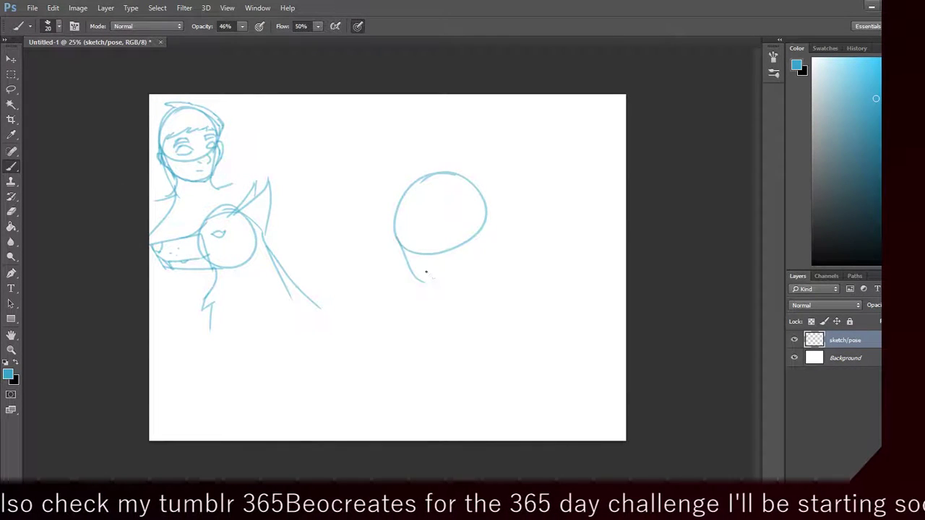
key("ctrl+z")
mouse_move(402, 207)
left_mouse_down()
mouse_move(443, 192)
mouse_move(440, 254)
left_mouse_up()
key("ctrl+z")
mouse_move(448, 185)
left_mouse_down()
mouse_move(415, 238)
mouse_move(472, 283)
left_mouse_up()
key("ctrl+z")
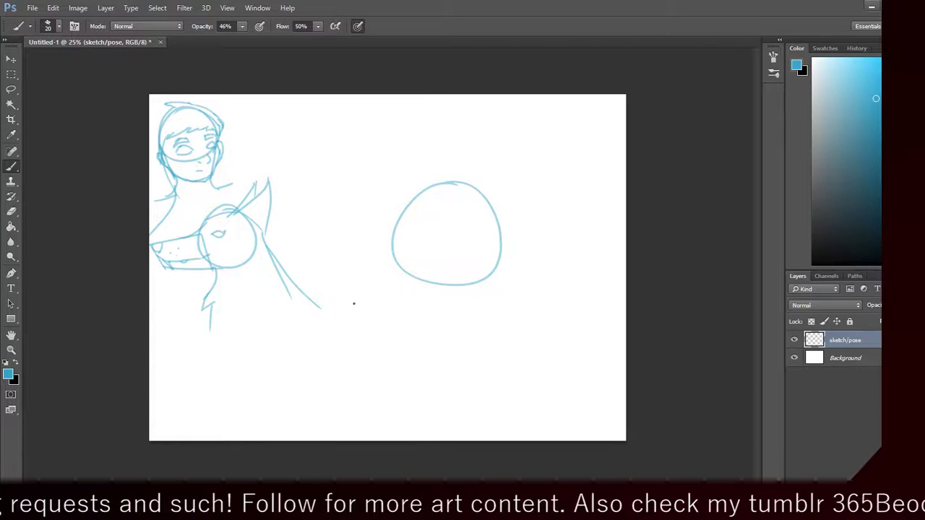
left_click_drag(393, 248, 407, 277)
key("ctrl+z")
mouse_move(394, 246)
left_mouse_down()
mouse_move(380, 280)
mouse_move(388, 254)
left_mouse_up()
key("ctrl+z")
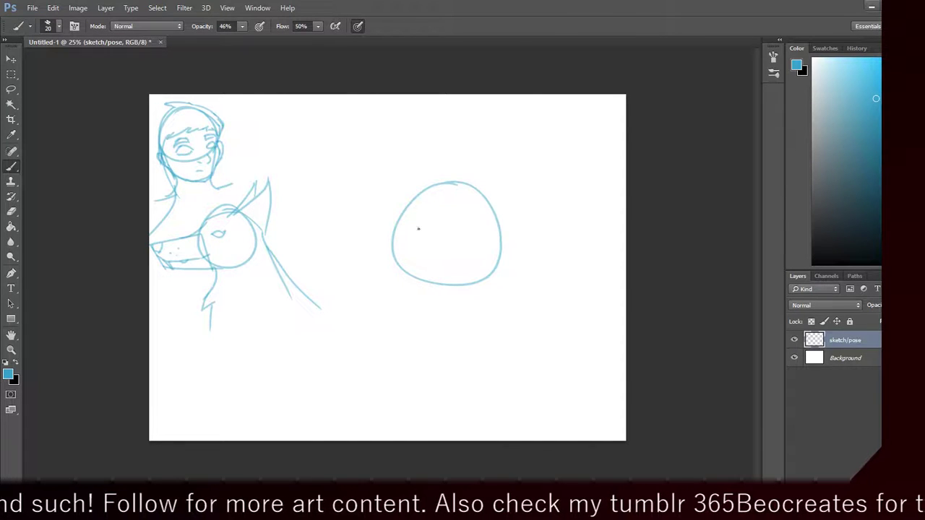
key("ctrl+z")
Step: Draw a small oval nose and a curved mouth low on the left side of the rounded head
mouse_move(420, 258)
left_mouse_down()
mouse_move(442, 268)
mouse_move(419, 252)
left_mouse_up()
key("ctrl+z")
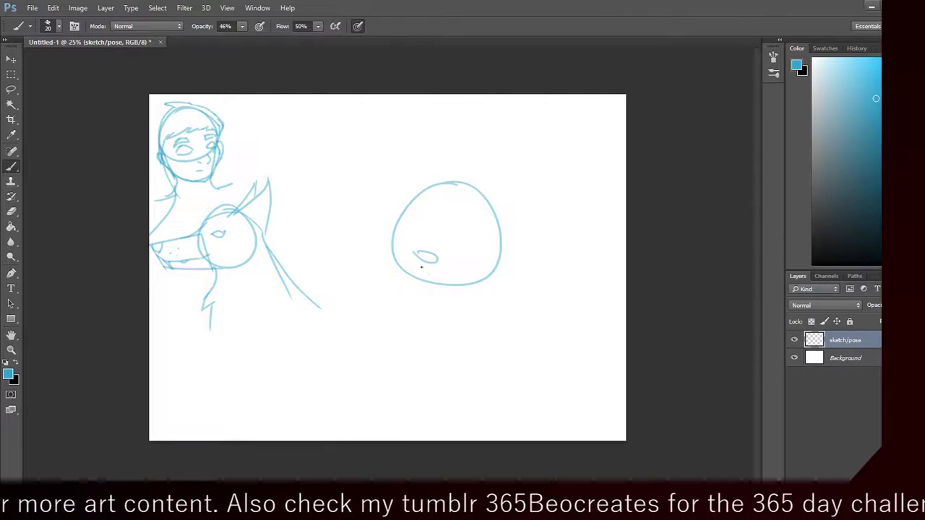
mouse_move(427, 265)
left_mouse_down()
mouse_move(430, 276)
mouse_move(411, 269)
mouse_move(424, 272)
left_mouse_up()
Step: Draw two slanted oval eyes above the nose, one on each side of the rounded head
mouse_move(475, 228)
left_mouse_down()
mouse_move(432, 225)
mouse_move(424, 243)
mouse_move(461, 221)
mouse_move(459, 242)
mouse_move(470, 225)
left_mouse_up()
key("ctrl+z")
key("ctrl+z")
key("ctrl+alt+z")
key("ctrl+alt+z")
key("ctrl+alt+z")
key("ctrl+z")
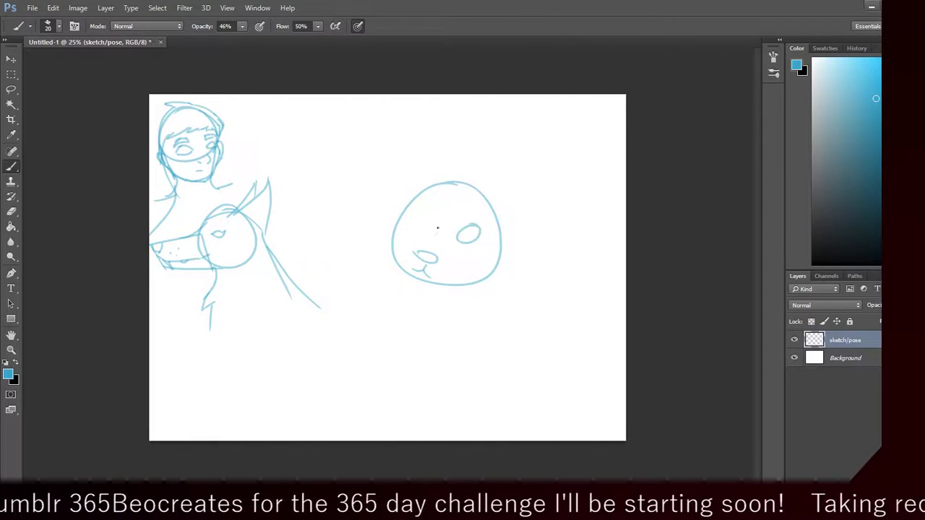
mouse_move(415, 210)
left_mouse_down()
mouse_move(431, 230)
mouse_move(418, 231)
left_mouse_up()
Step: Sketch a curved horn and a drooping ear on the right side of the rounded head
mouse_move(489, 208)
left_mouse_down()
mouse_move(527, 198)
mouse_move(533, 206)
mouse_move(516, 216)
mouse_move(544, 239)
left_mouse_up()
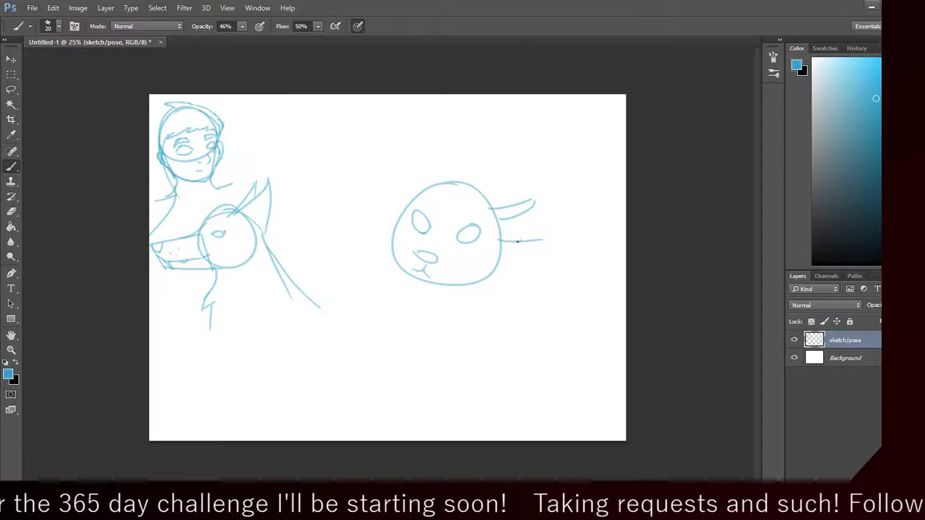
mouse_move(469, 266)
left_mouse_down()
mouse_move(541, 248)
mouse_move(547, 255)
mouse_move(503, 268)
left_mouse_up()
key("ctrl+alt+z")
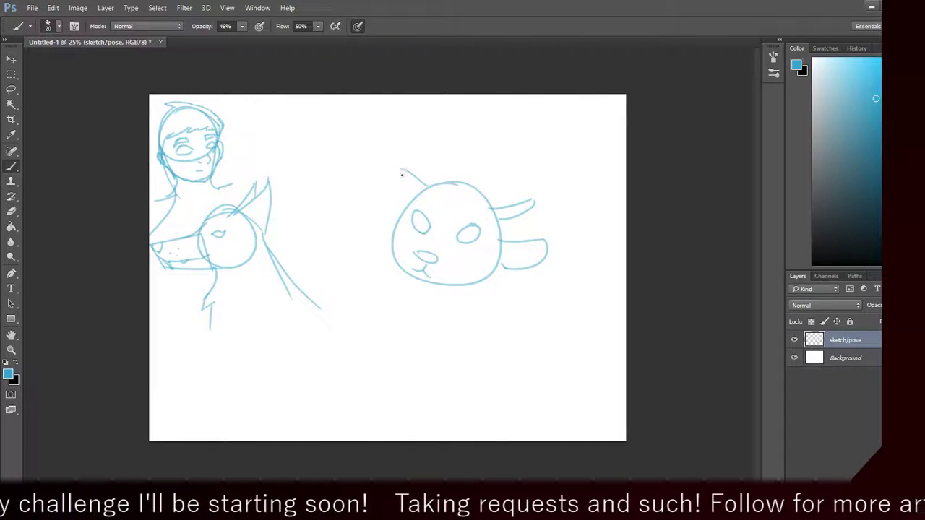
Step: Sketch a matching curved horn and a large ear on the left side of the rounded head
mouse_move(427, 186)
left_mouse_down()
mouse_move(414, 166)
mouse_move(408, 198)
left_mouse_up()
key("ctrl+alt+z")
mouse_move(414, 165)
left_mouse_down()
mouse_move(415, 190)
mouse_move(379, 174)
mouse_move(392, 235)
left_mouse_up()
key("ctrl+z")
mouse_move(378, 174)
left_mouse_down()
mouse_move(400, 228)
mouse_move(438, 141)
mouse_move(425, 153)
mouse_move(414, 142)
mouse_move(416, 193)
left_mouse_up()
key("ctrl+z")
mouse_move(410, 143)
left_mouse_down()
mouse_move(426, 196)
mouse_move(418, 143)
left_mouse_up()
key("ctrl+z")
key("ctrl+z")
key("ctrl+z")
left_click_drag(399, 190, 425, 149)
key("ctrl+alt+z")
key("ctrl+alt+z")
key("ctrl+alt+z")
key("ctrl+alt+z")
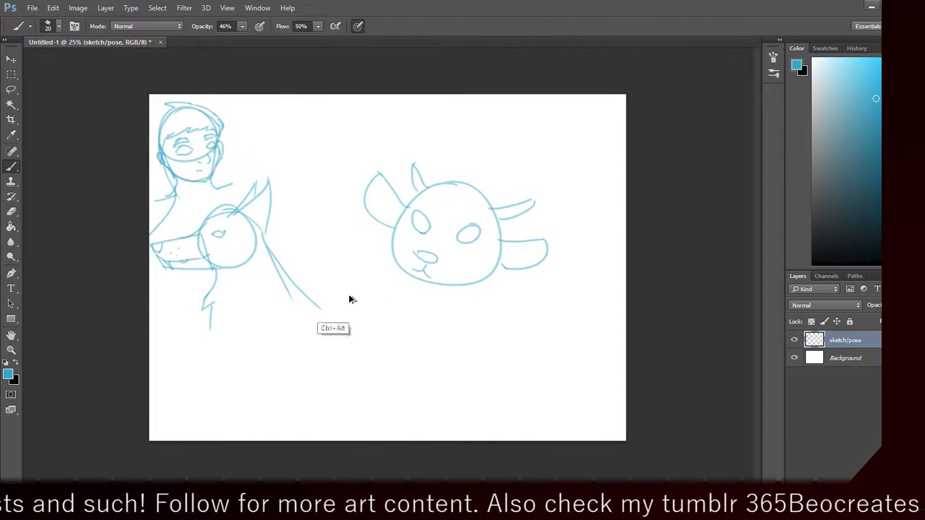
Step: Undo the left horn, the left ear and the lower outline of the right ear
key("ctrl+alt+z")
key("ctrl+alt+z")
key("ctrl+alt+z")
key("ctrl+alt+z")
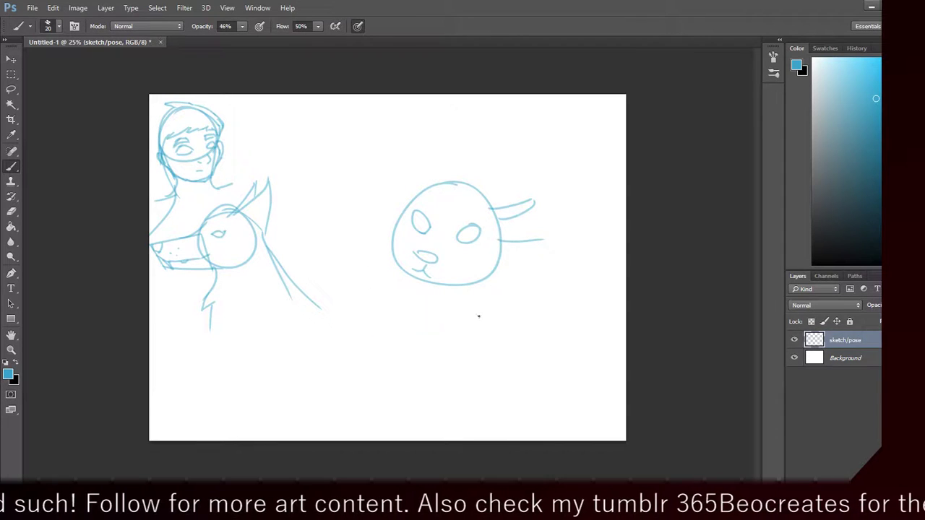
Step: Undo the remaining horn, ear, eyes, nose, mouth and outline of the rounded animal head
key("ctrl+alt+z")
key("ctrl+alt+z")
key("ctrl+alt+z")
key("ctrl+alt+z")
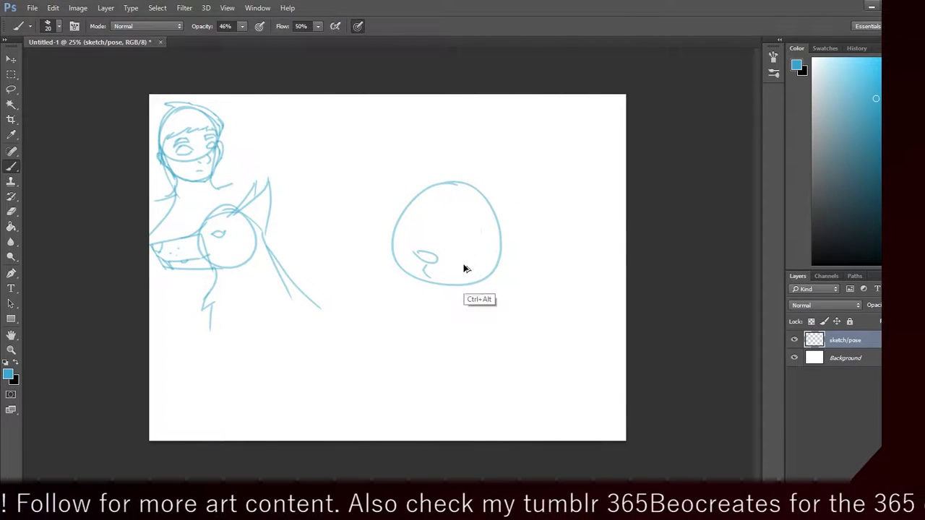
key("ctrl+alt+z")
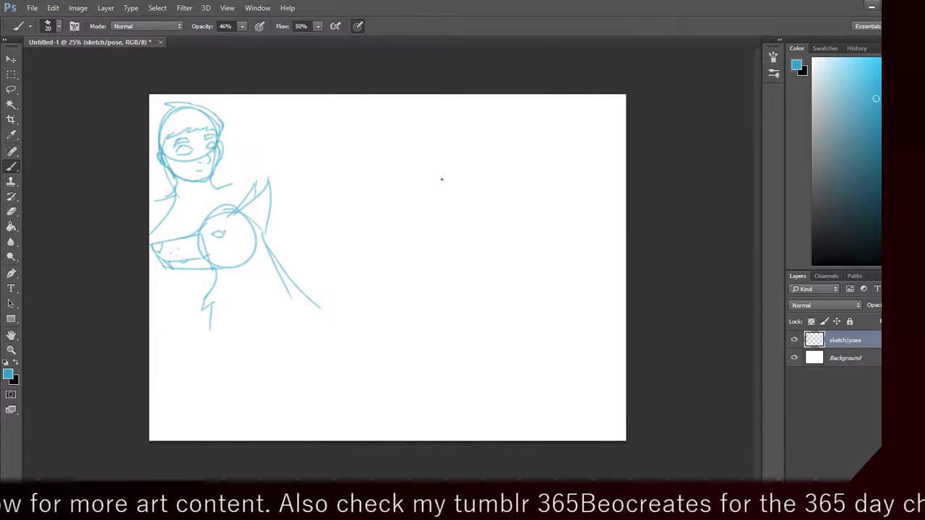
Step: Try a loose side-view creature head with a curved brow, round eye and long jaw in the empty area, and undo it
mouse_move(480, 170)
left_mouse_down()
mouse_move(466, 208)
mouse_move(478, 169)
mouse_move(501, 165)
mouse_move(470, 190)
mouse_move(485, 159)
left_mouse_up()
key("ctrl+alt+z")
key("ctrl+alt+z")
key("ctrl+alt+z")
mouse_move(494, 212)
left_mouse_down()
mouse_move(477, 175)
mouse_move(434, 142)
mouse_move(427, 160)
mouse_move(533, 199)
mouse_move(518, 243)
mouse_move(453, 224)
mouse_move(393, 181)
left_mouse_up()
left_click_drag(401, 230, 375, 194)
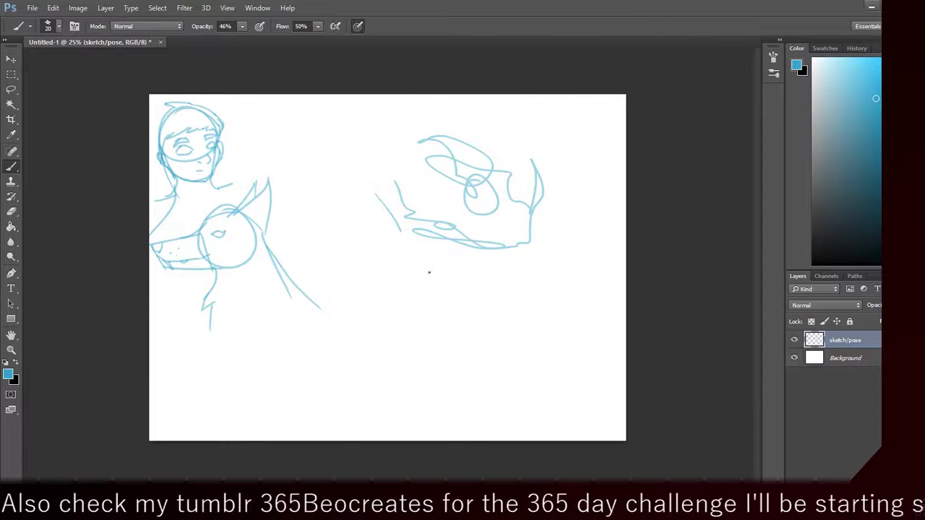
key("ctrl+alt+z")
key("ctrl+alt+z")
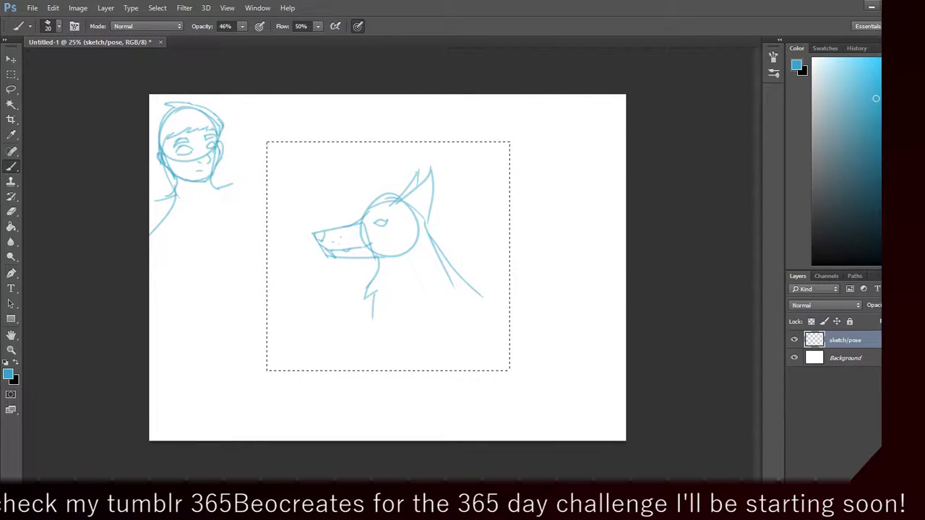
Step: Move the selected dog head back to just below the human head and deselect it
left_click(12, 59)
mouse_move(398, 270)
left_mouse_down()
mouse_move(304, 306)
mouse_move(258, 302)
mouse_move(241, 282)
left_mouse_up()
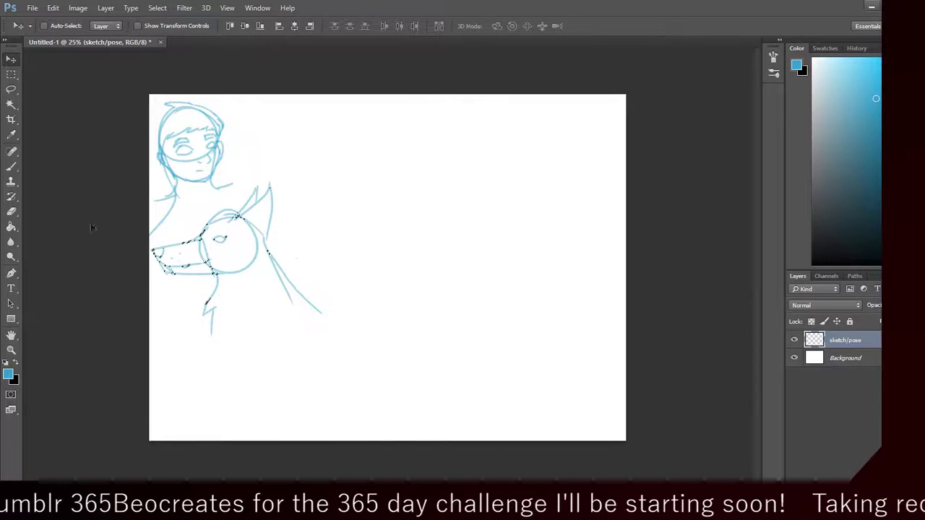
left_click(11, 89)
key("ctrl+d")
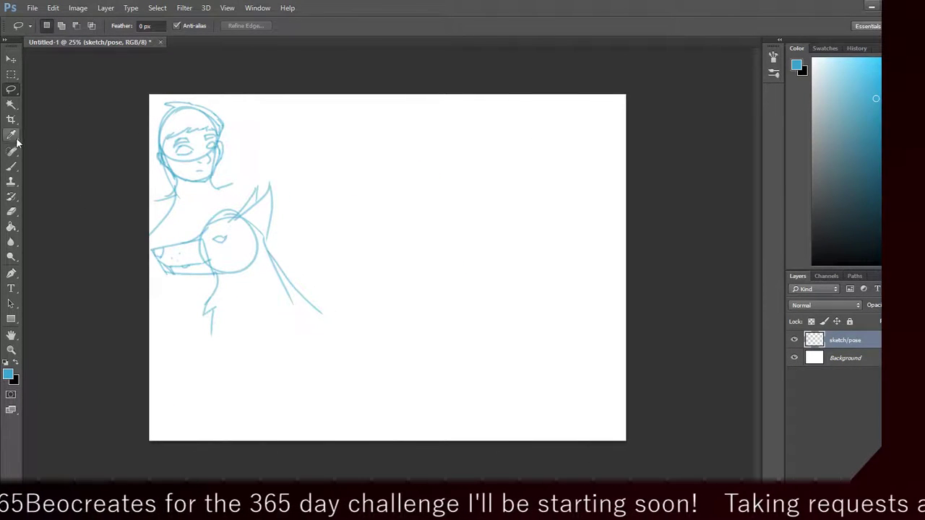
Step: Try brushing a small circle with tiny marks inside it in the empty area beside the dog head, and undo it
key("b")
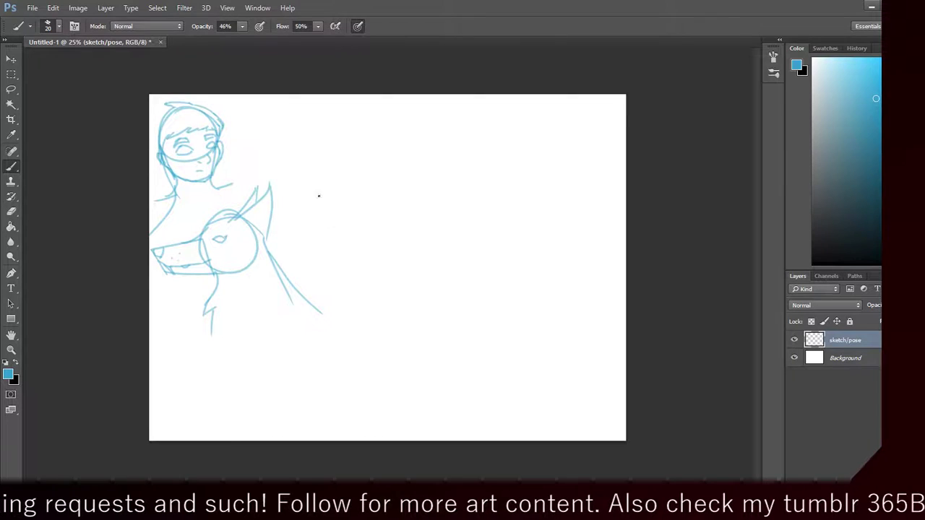
left_click_drag(390, 203, 397, 207)
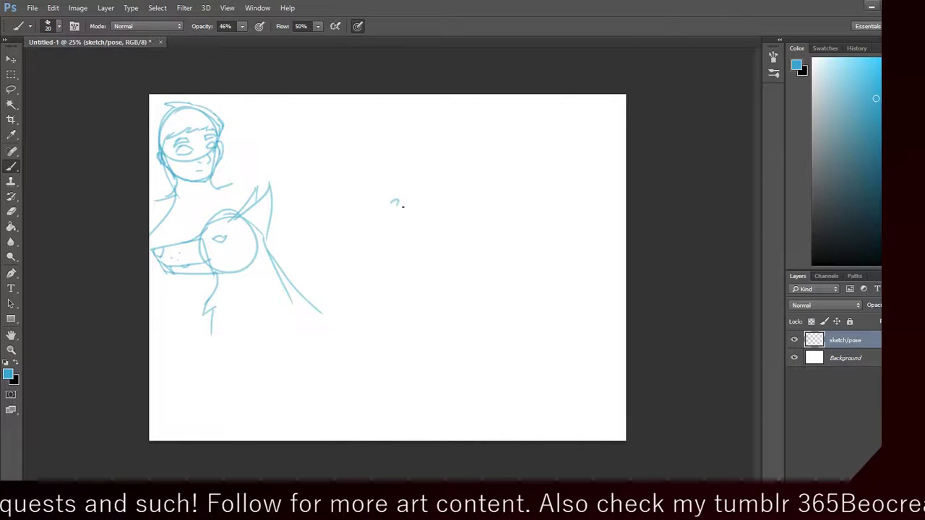
key("ctrl+alt+z")
mouse_move(412, 202)
left_mouse_down()
mouse_move(411, 222)
mouse_move(418, 215)
left_mouse_up()
key("ctrl+alt+z")
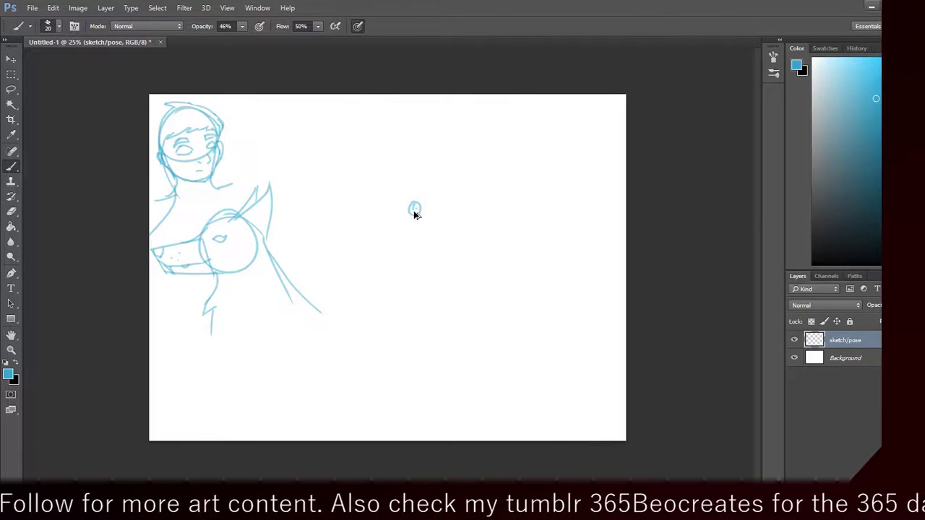
left_click_drag(413, 209, 415, 211)
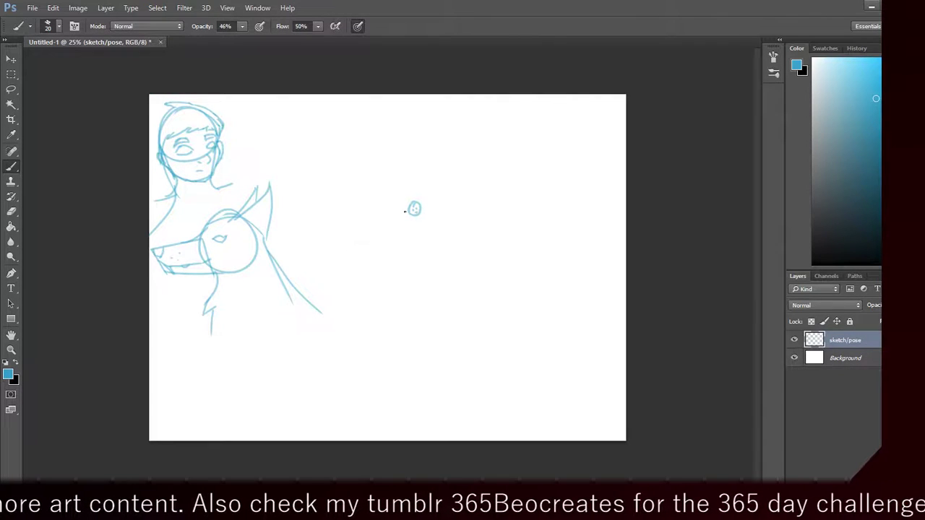
key("ctrl+z")
mouse_move(428, 190)
left_mouse_down()
mouse_move(408, 178)
mouse_move(459, 165)
left_mouse_up()
key("ctrl+z")
key("ctrl+z")
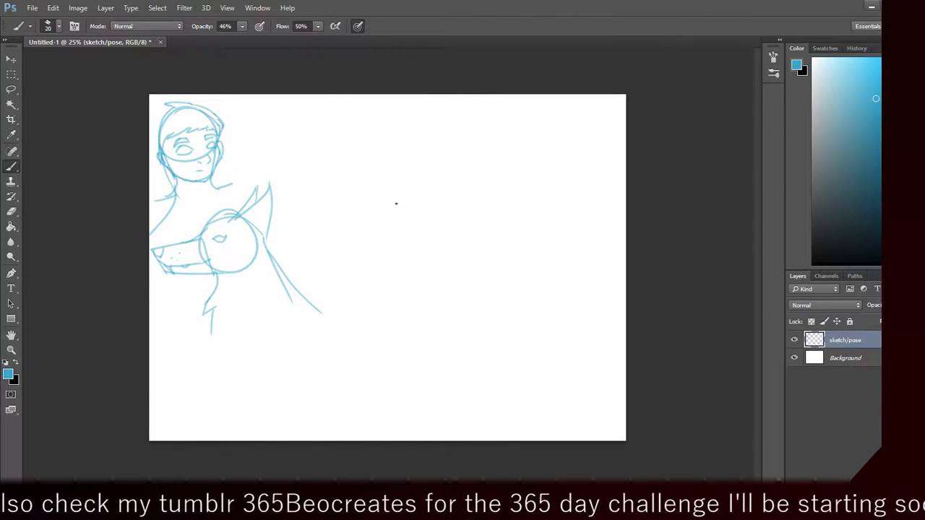
Step: Try sketching two small ovals side by side with slanted lines forming a V outward from each
mouse_move(405, 204)
left_mouse_down()
mouse_move(409, 186)
mouse_move(415, 193)
mouse_move(427, 183)
mouse_move(423, 209)
mouse_move(470, 219)
left_mouse_up()
key("ctrl+z")
key("ctrl+z")
mouse_move(413, 227)
left_mouse_down()
mouse_move(417, 214)
mouse_move(419, 228)
mouse_move(388, 256)
left_mouse_up()
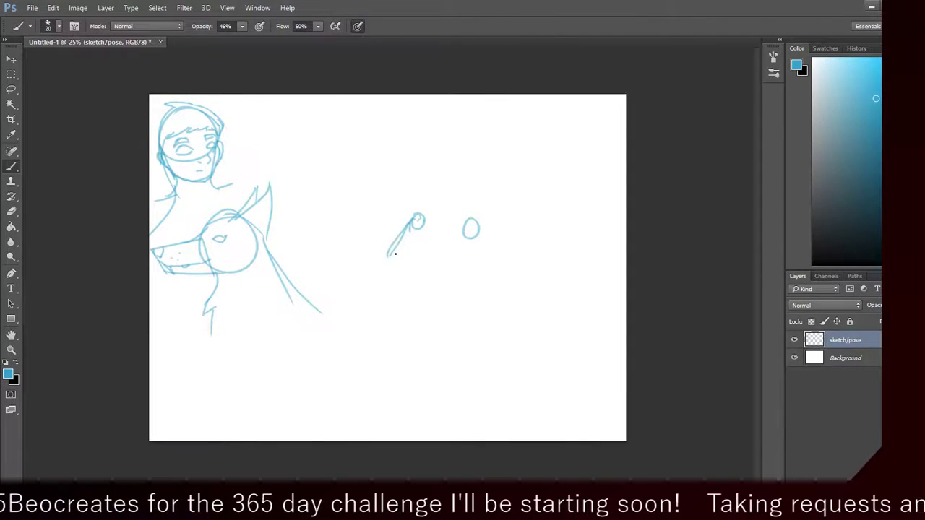
left_click_drag(412, 221, 379, 266)
mouse_move(480, 232)
left_mouse_down()
mouse_move(517, 297)
mouse_move(498, 261)
mouse_move(511, 284)
mouse_move(541, 213)
mouse_move(510, 278)
left_mouse_up()
left_click_drag(546, 233, 512, 273)
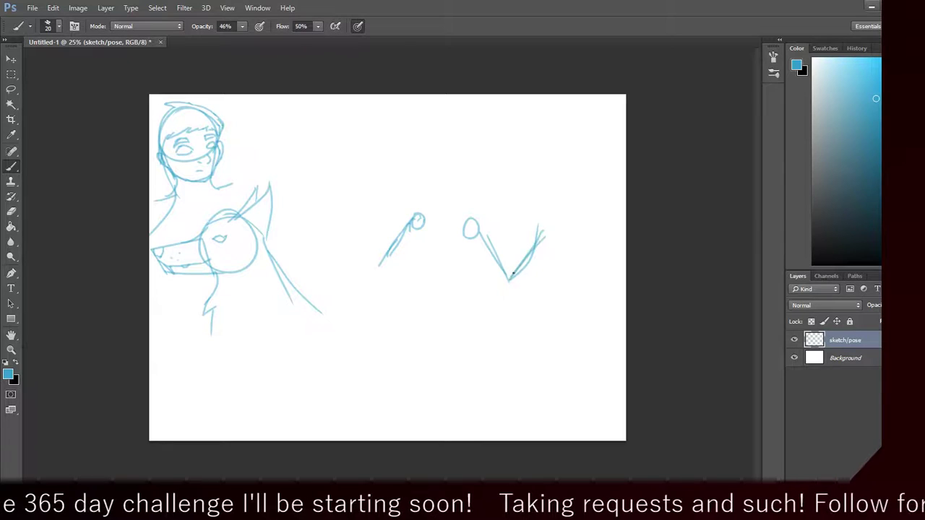
left_click_drag(360, 230, 381, 271)
left_click_drag(359, 222, 377, 259)
Step: Undo the V-shaped lines and both small ovals
key("ctrl+alt+z")
key("ctrl+alt+z")
key("ctrl+alt+z")
key("ctrl+alt+z")
key("ctrl+alt+z")
key("ctrl+alt+z")
key("ctrl+alt+z")
key("ctrl+alt+z")
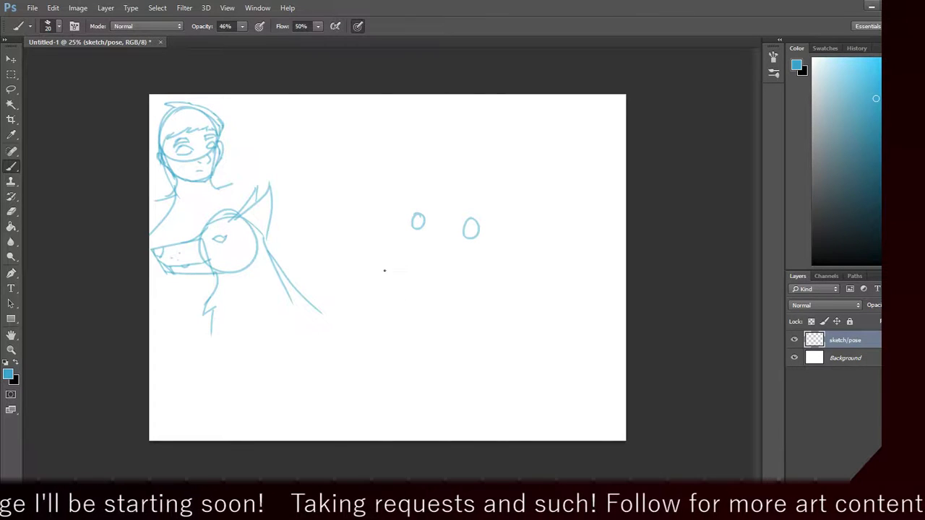
key("ctrl+alt+z")
key("ctrl+alt+z")
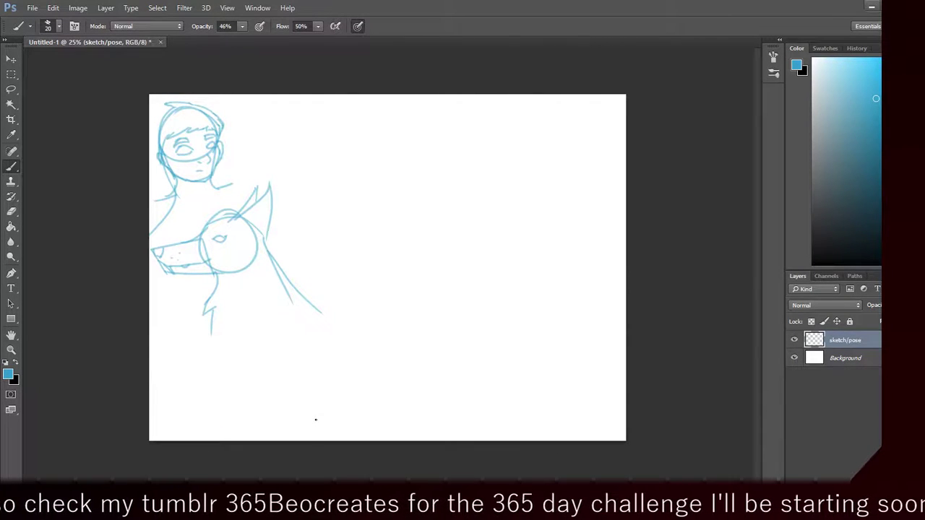
Step: Draw an egg-shaped cranium in the empty area to the right of the dog head, retrying unsatisfactory outlines
mouse_move(452, 186)
left_mouse_down()
mouse_move(407, 191)
mouse_move(460, 228)
mouse_move(438, 238)
left_mouse_up()
key("ctrl+alt+z")
key("ctrl+alt+z")
mouse_move(390, 212)
left_mouse_down()
mouse_move(414, 193)
mouse_move(460, 243)
left_mouse_up()
key("ctrl+alt+z")
left_click_drag(407, 210, 442, 256)
mouse_move(378, 212)
left_mouse_down()
mouse_move(458, 186)
mouse_move(406, 224)
mouse_move(424, 251)
left_mouse_up()
key("ctrl+alt+z")
key("ctrl+alt+z")
key("ctrl+alt+z")
Step: Sketch the right cheek and the curved chin line beneath the egg-shaped cranium
mouse_move(486, 221)
left_mouse_down()
mouse_move(486, 240)
mouse_move(441, 287)
mouse_move(420, 283)
mouse_move(403, 263)
left_mouse_up()
key("ctrl+alt+z")
key("ctrl+alt+z")
key("ctrl+alt+z")
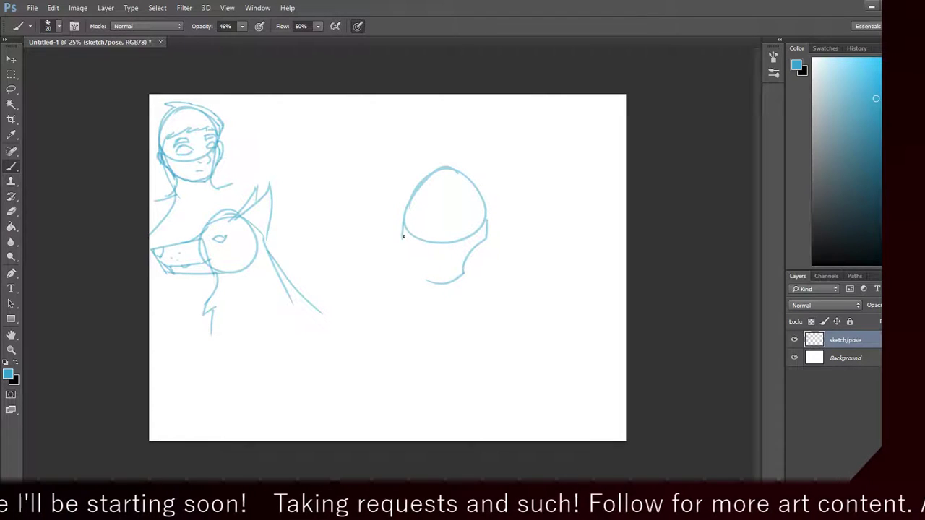
Step: Draw the left cheek and jaw line from the cranium down to the chin, redoing the curve until it mirrors the right side
left_click_drag(403, 221, 404, 239)
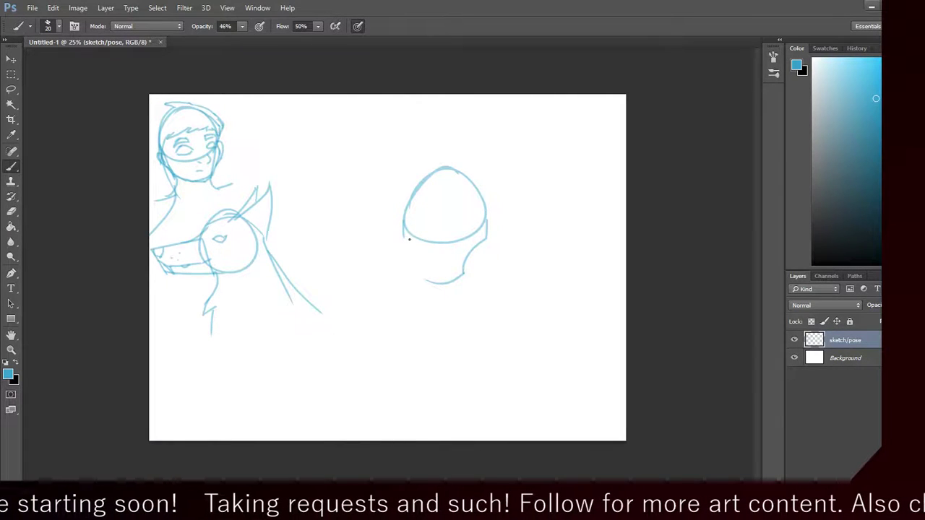
left_click_drag(405, 238, 419, 279)
key("ctrl+alt+z")
left_click_drag(405, 237, 426, 282)
key("ctrl+alt+z")
left_click_drag(405, 237, 427, 277)
key("ctrl+alt+z")
mouse_move(404, 237)
left_mouse_down()
mouse_move(417, 275)
mouse_move(417, 265)
mouse_move(447, 285)
left_mouse_up()
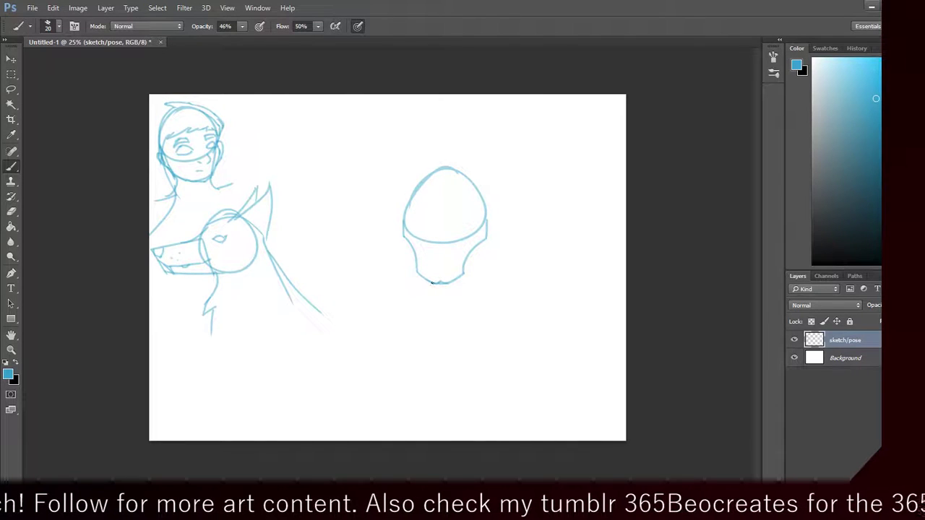
Step: Try adding short strokes below the chin of the new head, and undo them
mouse_move(432, 285)
left_mouse_down()
mouse_move(459, 285)
mouse_move(427, 286)
left_mouse_up()
key("ctrl+z")
key("ctrl+alt+z")
key("ctrl+alt+z")
key("ctrl+alt+z")
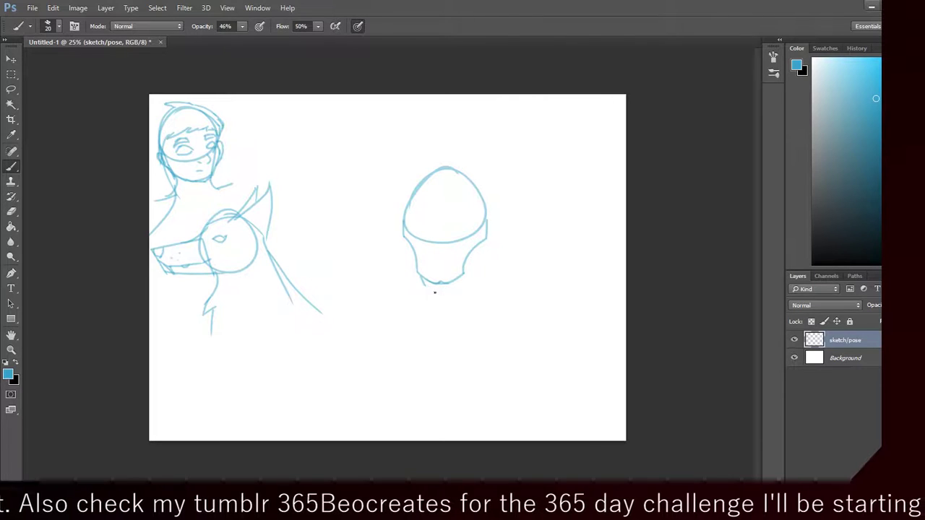
key("ctrl+z")
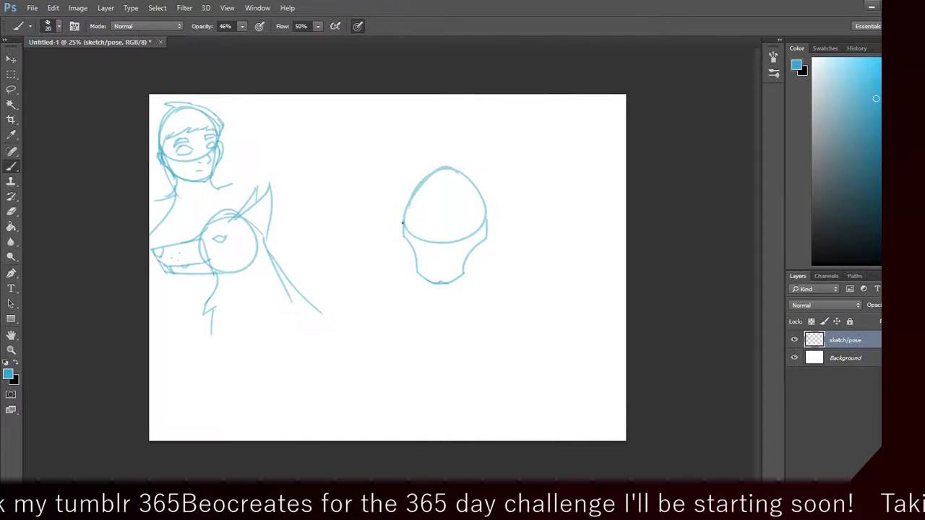
Step: Select the jaw and chin below the cranium with a freehand lasso selection
left_click(11, 105)
left_click(12, 134)
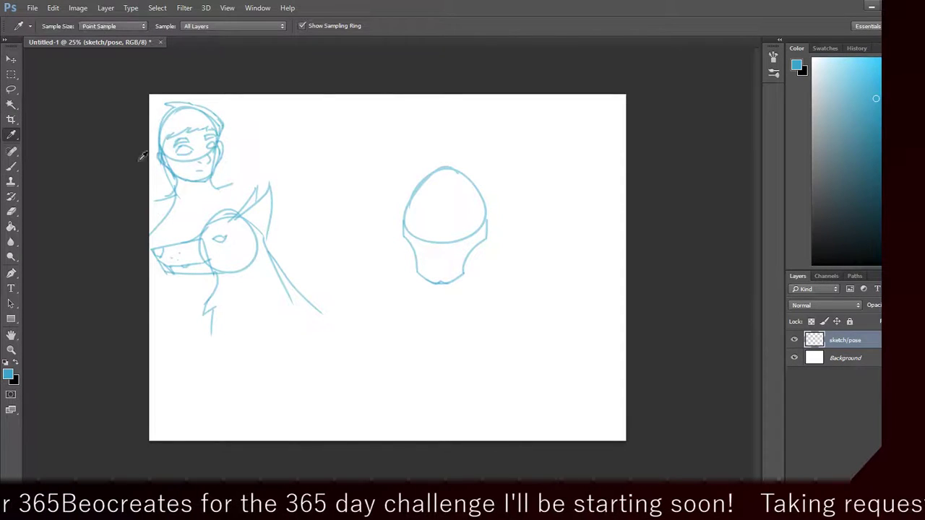
left_click(11, 91)
mouse_move(399, 218)
left_mouse_down()
mouse_move(419, 247)
mouse_move(465, 248)
mouse_move(493, 214)
mouse_move(517, 258)
mouse_move(437, 317)
mouse_move(372, 203)
left_mouse_up()
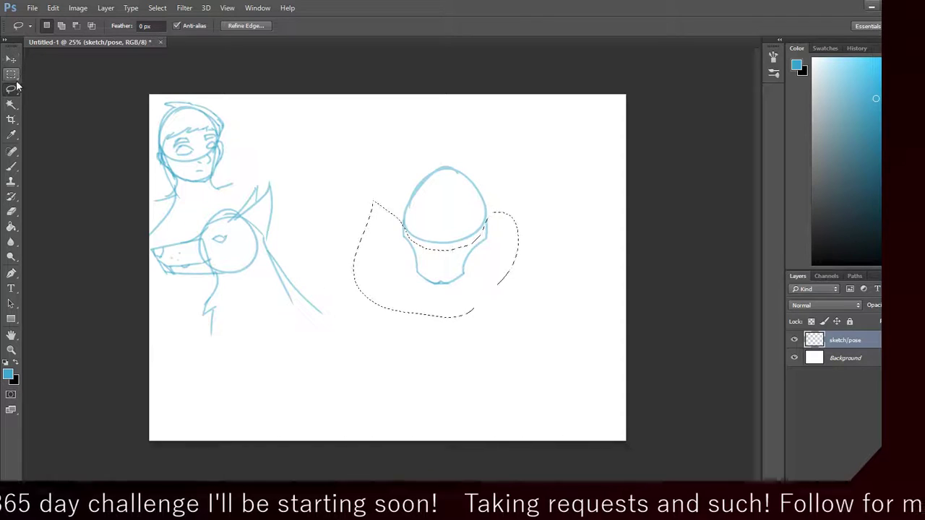
Step: Scale the selected jaw to 82.87% width, shift it slightly down under the cranium, apply the transform and deselect
left_click(52, 7)
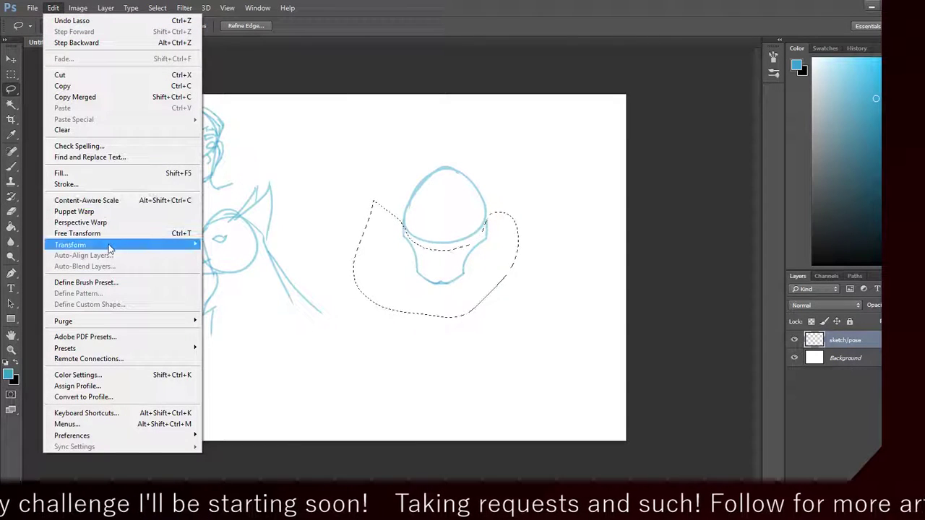
mouse_move(179, 248)
left_click(217, 260)
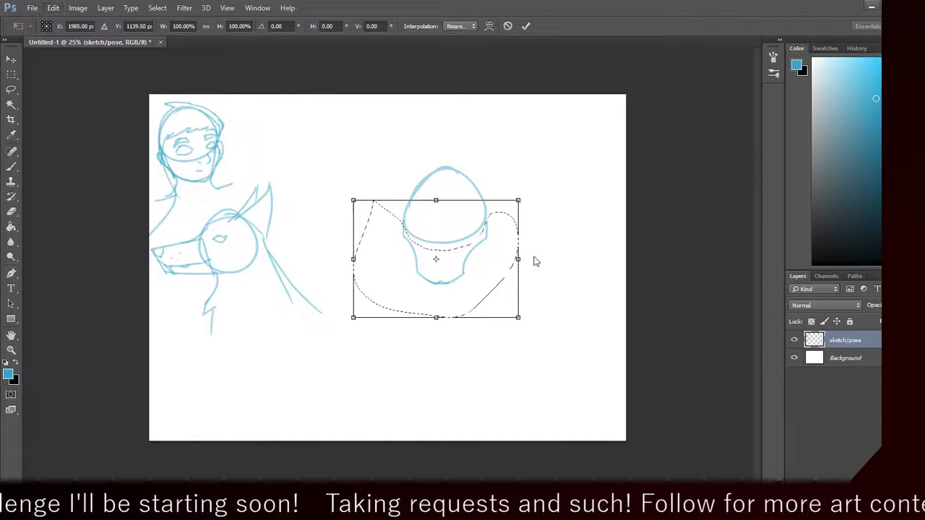
left_click_drag(521, 259, 466, 267)
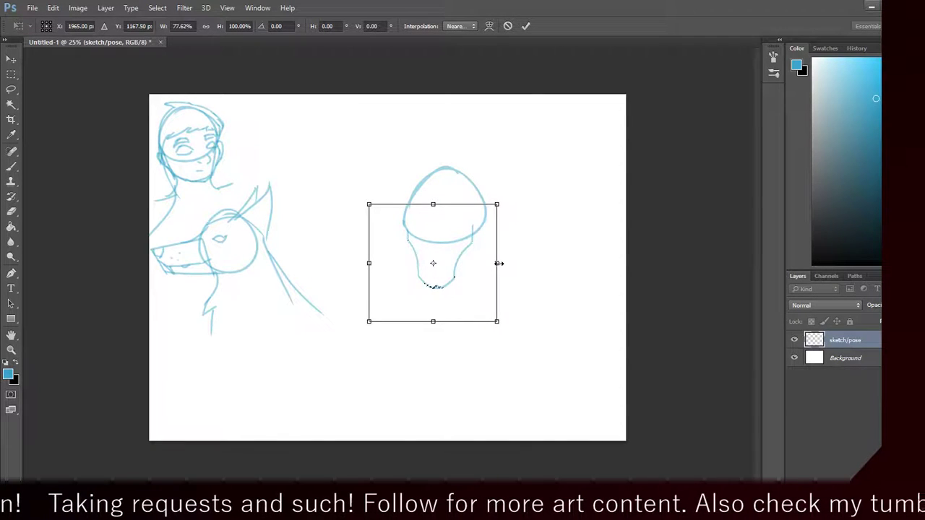
right_click(497, 263)
left_click(495, 263)
right_click(497, 263)
left_click(493, 262)
left_click_drag(495, 263, 503, 263)
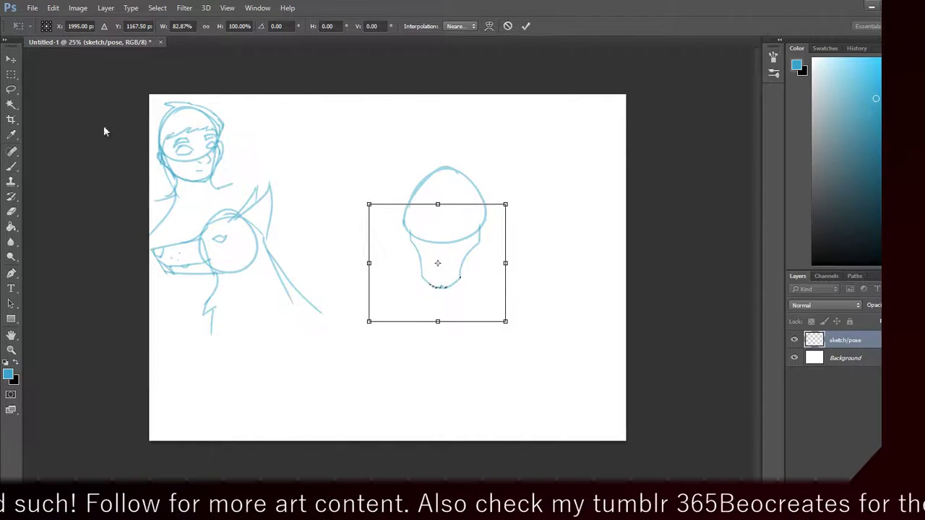
left_click(11, 59)
left_click(425, 197)
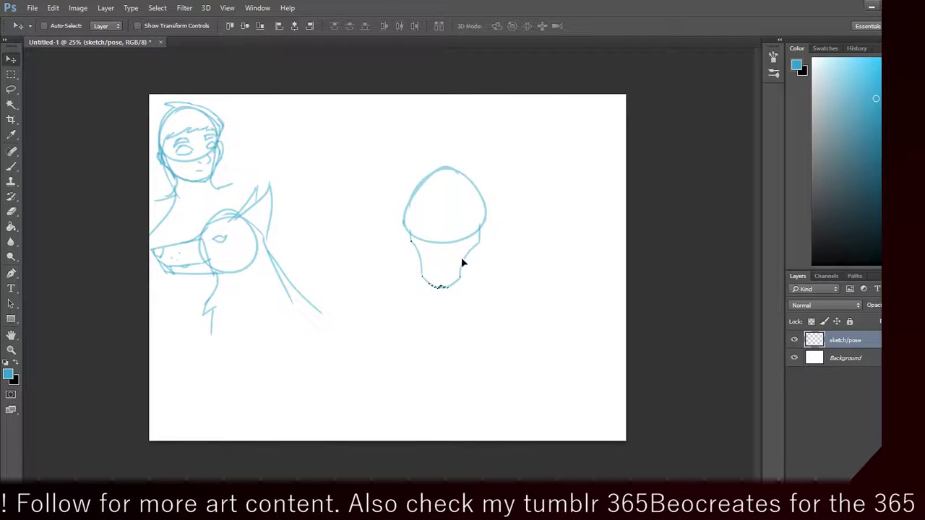
left_click(11, 74)
key("ctrl+d")
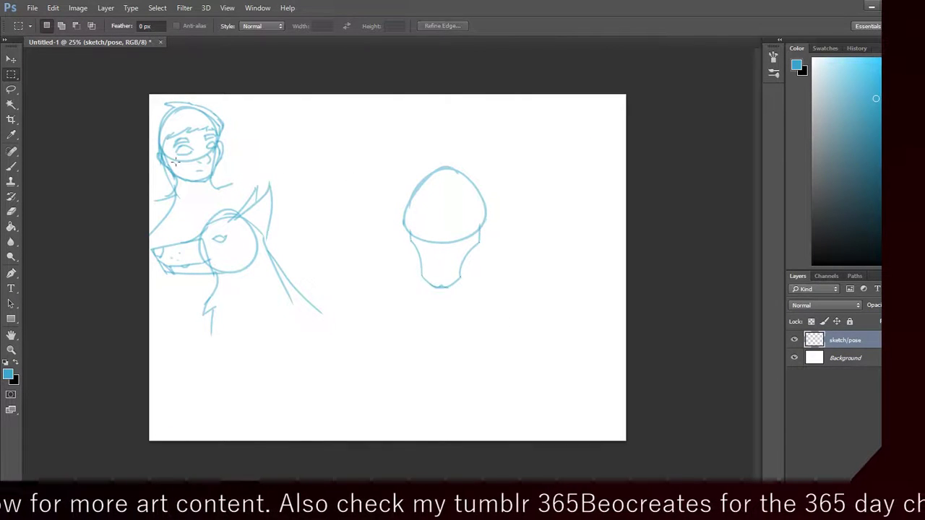
Step: Try brushing narrower side contours inside the cranium down to the jaw on both sides, and undo them
left_click(11, 166)
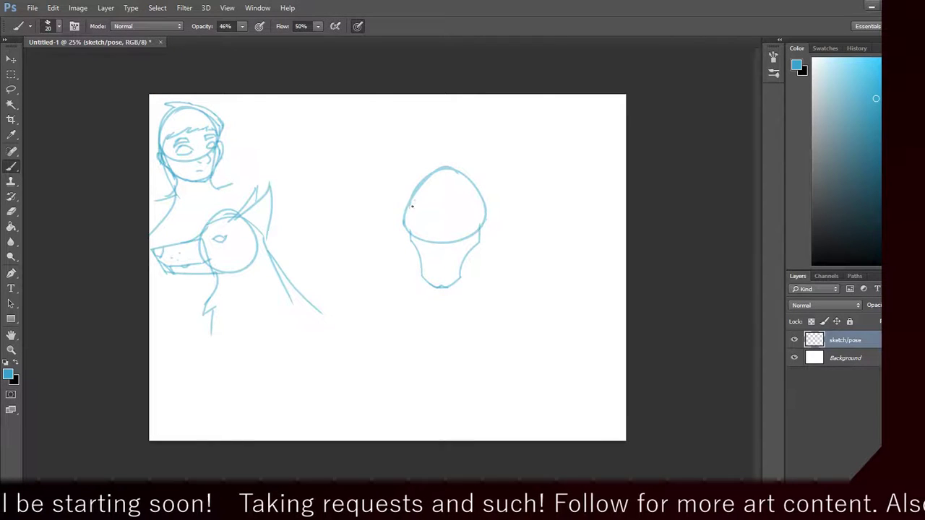
left_click_drag(415, 195, 409, 231)
key("ctrl+alt+z")
key("ctrl+alt+z")
key("ctrl+alt+z")
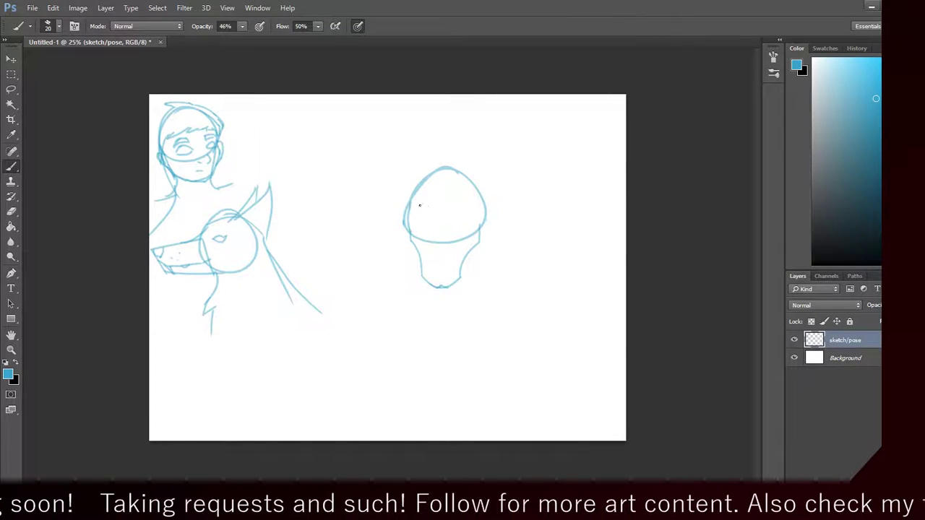
left_click_drag(469, 181, 479, 225)
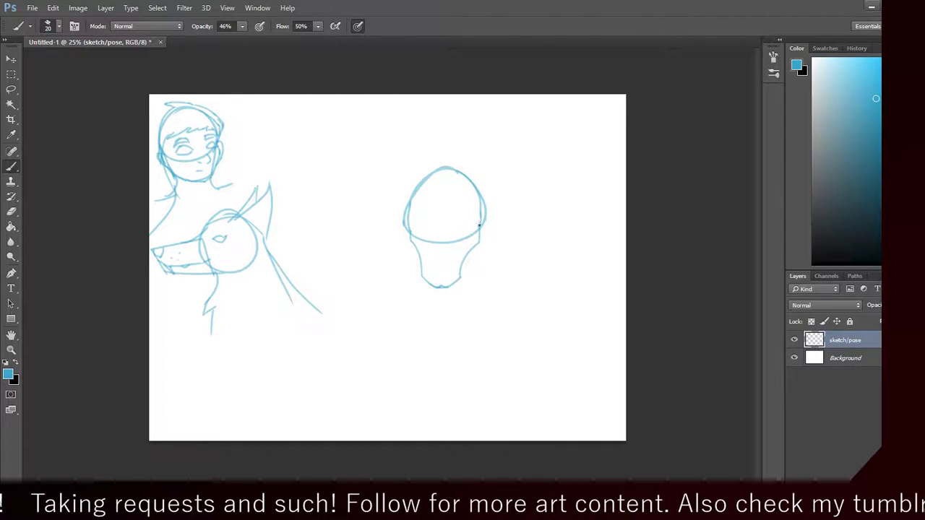
key("ctrl+alt+z")
key("ctrl+alt+z")
key("ctrl+alt+z")
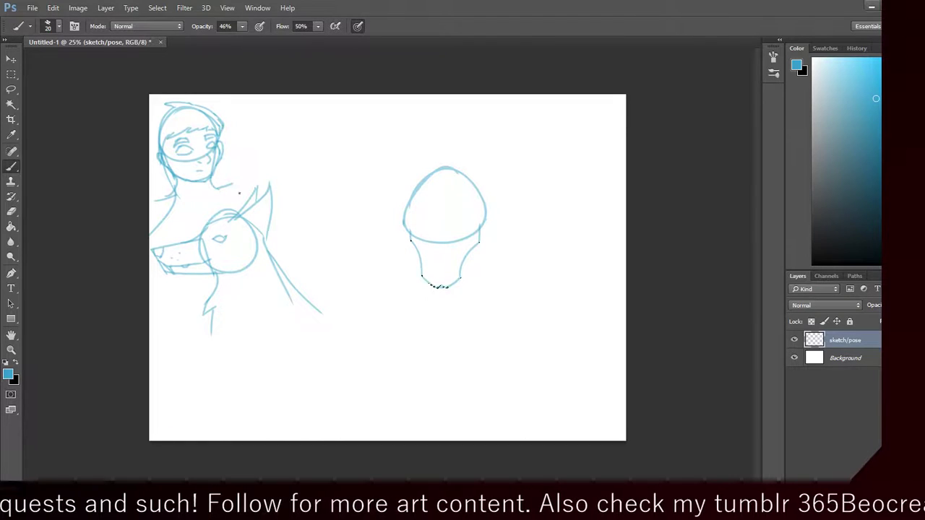
Step: Sample white from the blank canvas as the foreground colour and dismiss the colour picker without changing it
left_click(11, 134)
left_click(378, 151)
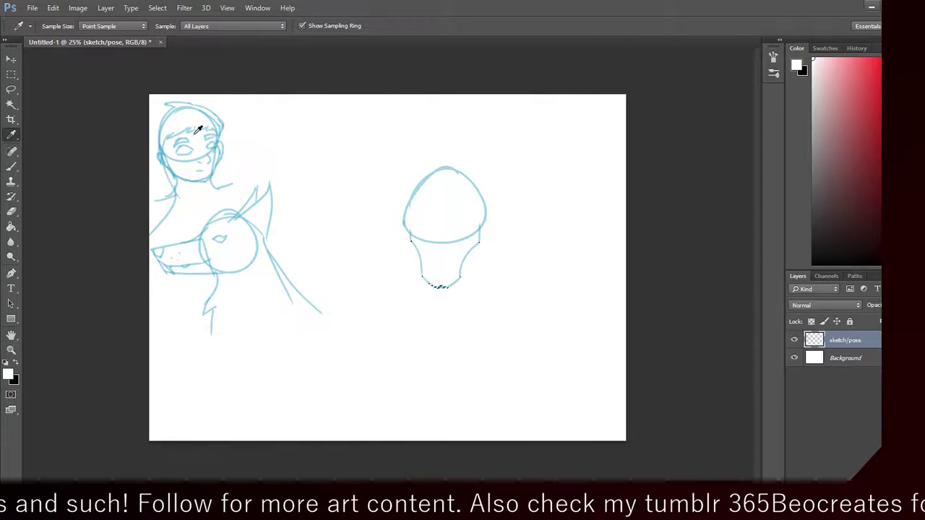
left_click(8, 374)
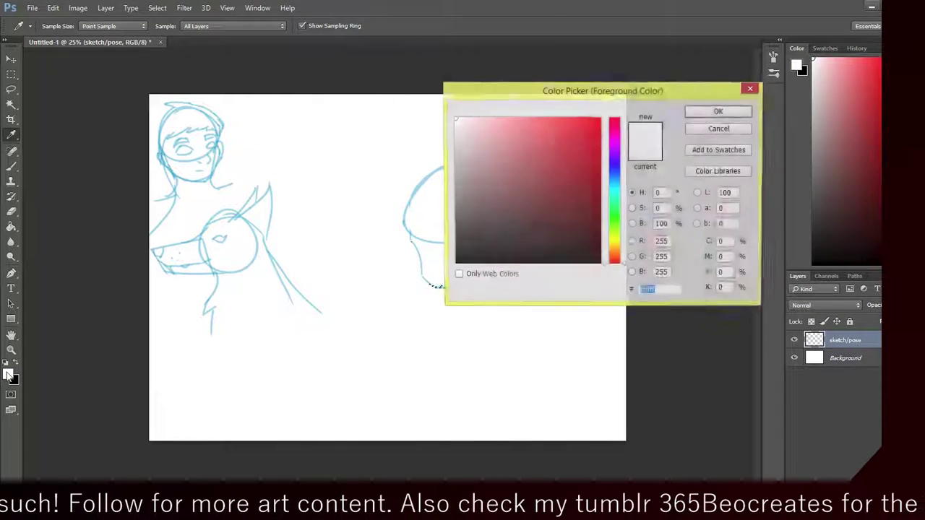
left_click(751, 88)
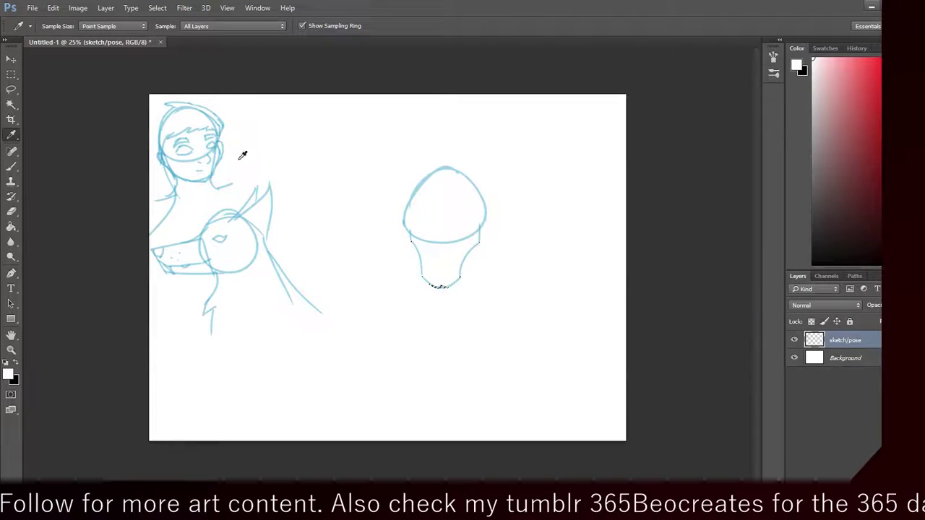
Step: Sample the blue line colour from the human head sketch, deselect the jaw, and return to the Brush tool
left_click(168, 152)
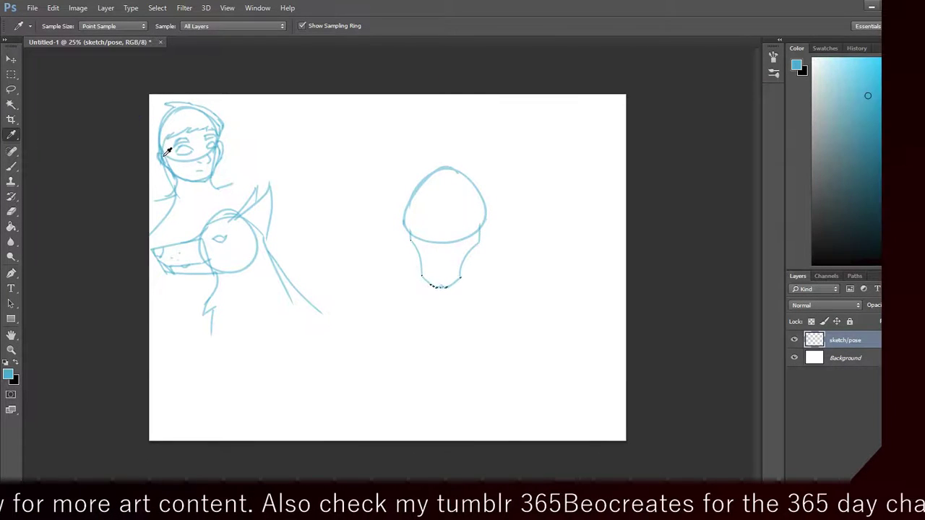
left_click(11, 166)
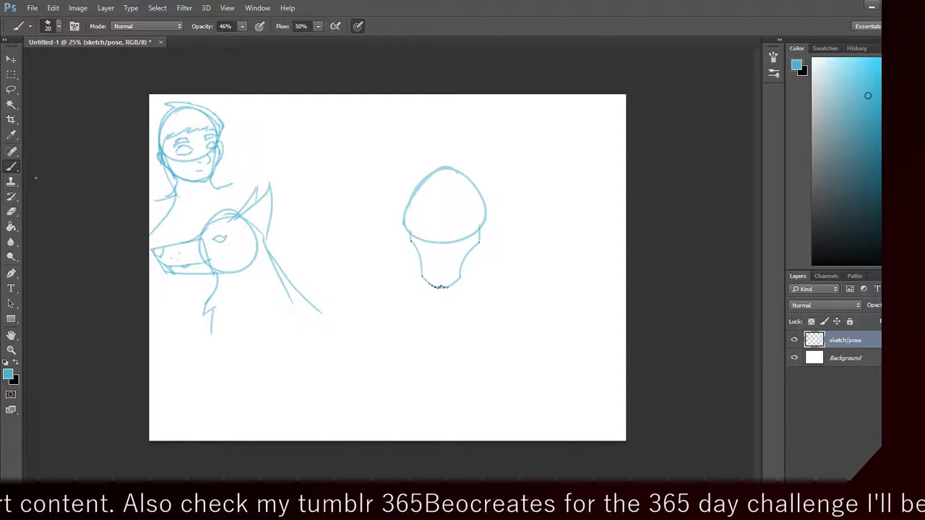
left_click(13, 75)
left_click(225, 162)
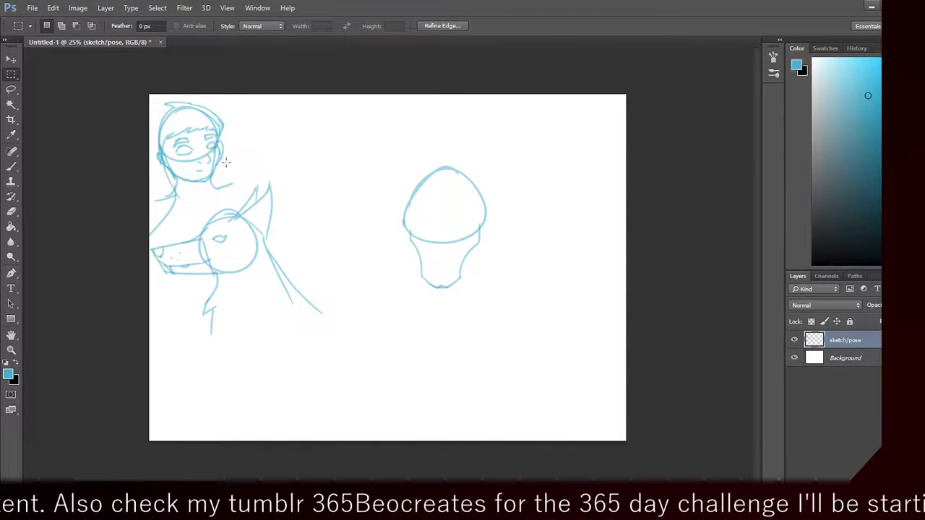
left_click(12, 165)
Step: Scribble a small blue test patch on the blank canvas between the heads, and undo it completely
mouse_move(365, 149)
left_mouse_down()
mouse_move(347, 174)
mouse_move(365, 156)
mouse_move(344, 170)
mouse_move(352, 160)
left_mouse_up()
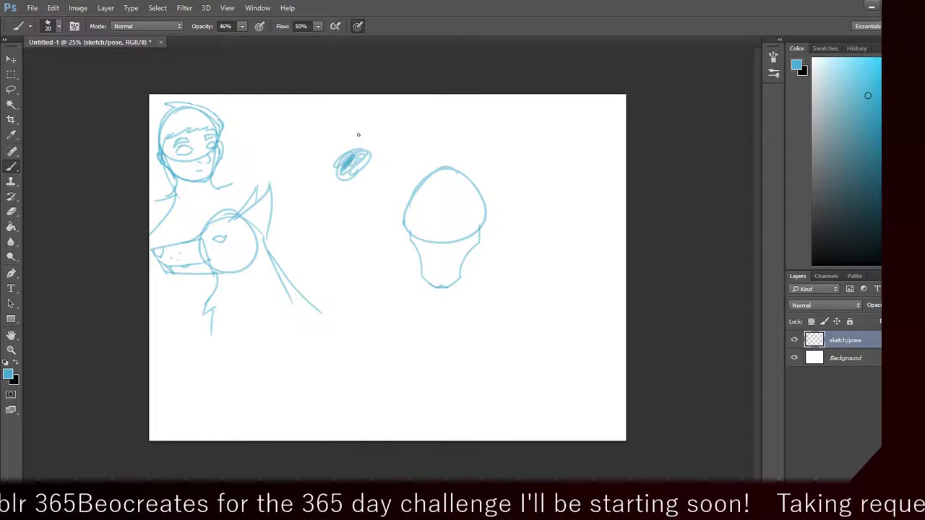
key("ctrl+alt+z")
key("ctrl+alt+z")
key("ctrl+alt+z")
key("ctrl+alt+z")
key("ctrl+alt+z")
key("ctrl+alt+z")
key("ctrl+alt+z")
key("ctrl+alt+z")
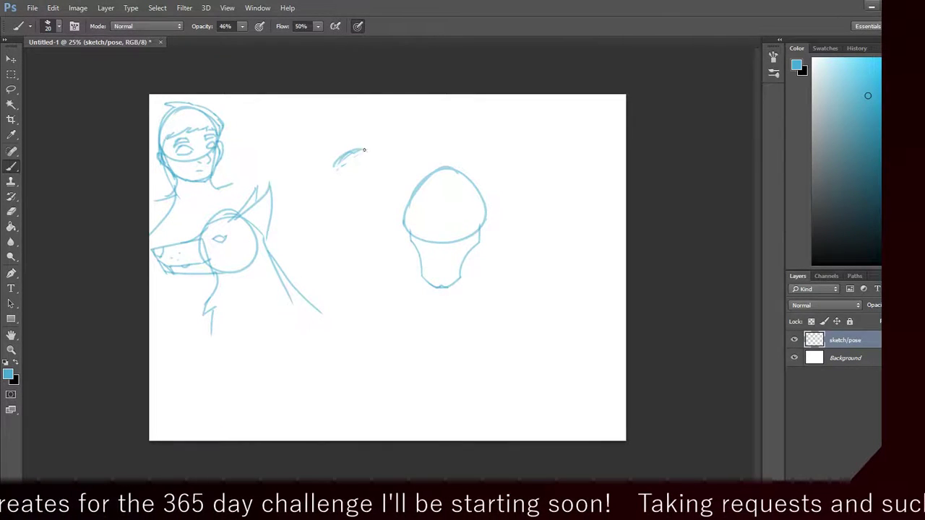
key("ctrl+alt+z")
key("ctrl+alt+z")
key("ctrl+alt+z")
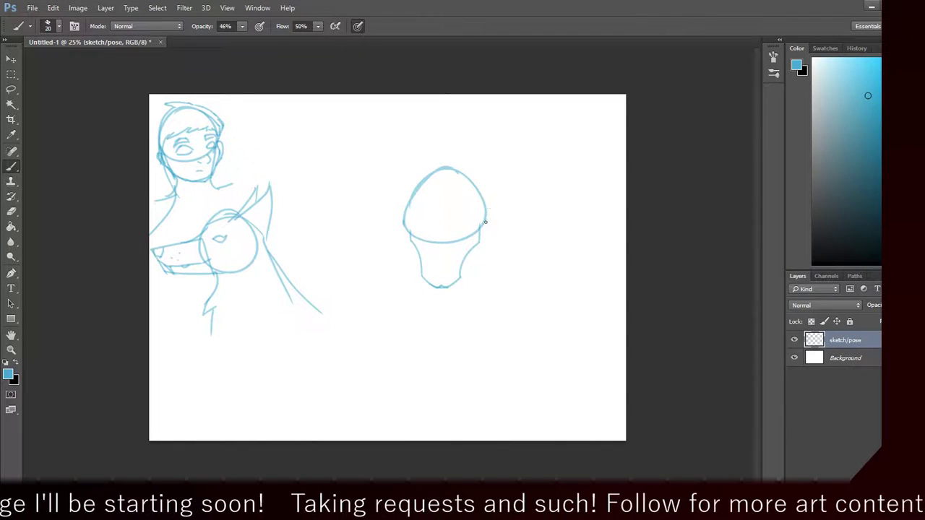
Step: Erase the egg-shaped cranium outline, keeping only the jaw contour beneath it
mouse_move(475, 238)
left_mouse_down()
mouse_move(420, 241)
mouse_move(395, 199)
mouse_move(390, 217)
mouse_move(403, 202)
mouse_move(405, 226)
left_mouse_up()
mouse_move(409, 194)
left_mouse_down()
mouse_move(403, 216)
mouse_move(438, 169)
mouse_move(420, 181)
mouse_move(469, 180)
mouse_move(479, 191)
left_mouse_up()
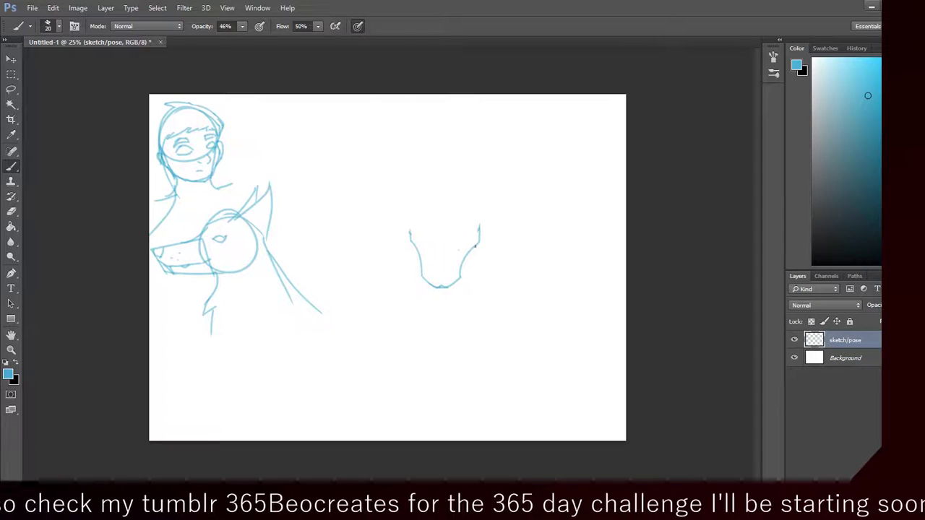
Step: Try rebrushing the jaw's right contour, undo it, and remove the right side of the jaw
left_click_drag(478, 226, 463, 268)
key("ctrl+z")
left_click_drag(479, 236, 460, 279)
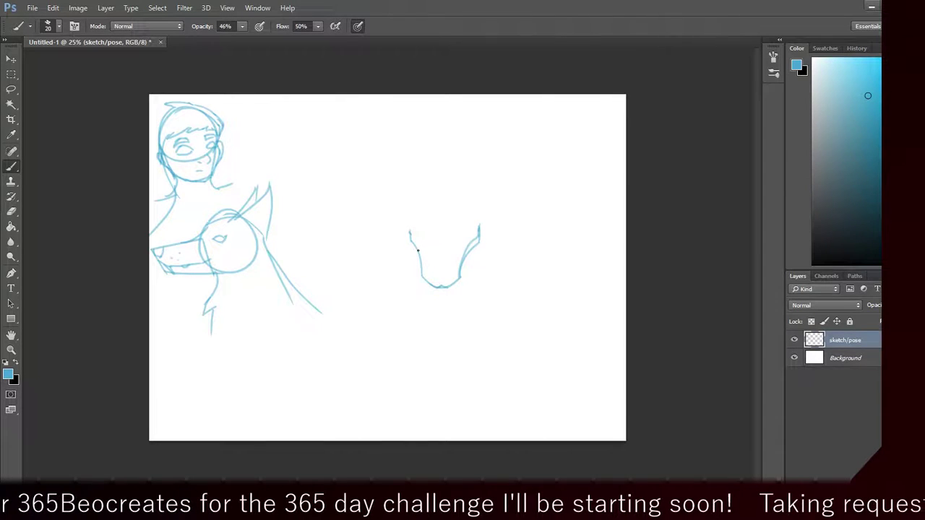
key("ctrl+z")
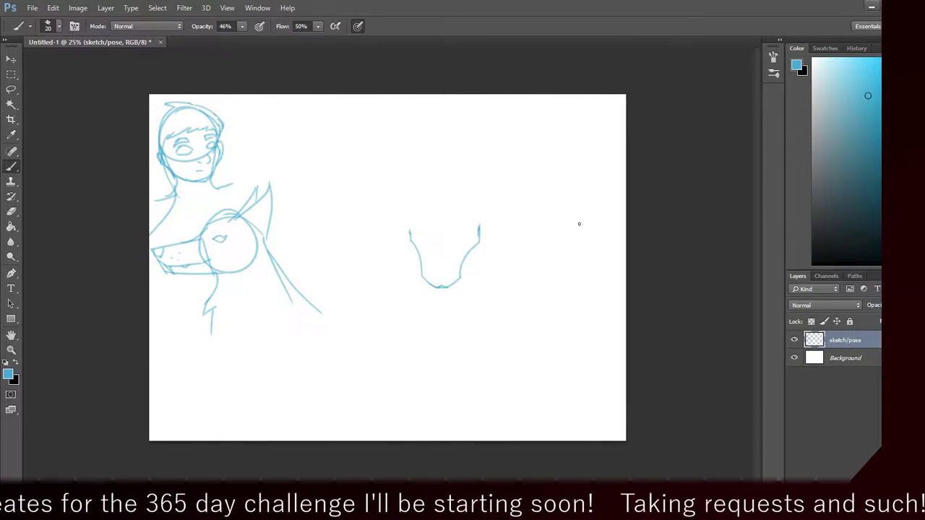
key("ctrl+z")
key("ctrl+z")
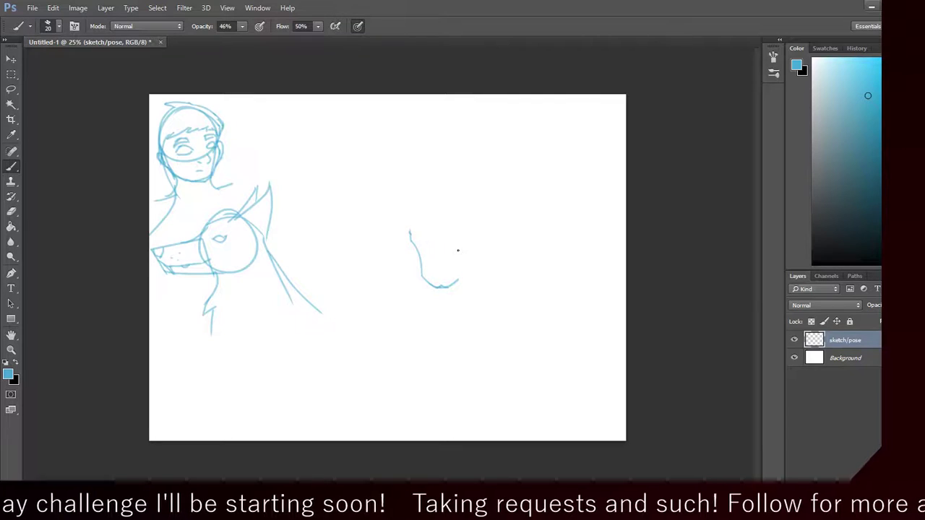
Step: Select the remaining left half of the jaw with a rectangular marquee and copy it to a new layer
left_click(7, 59)
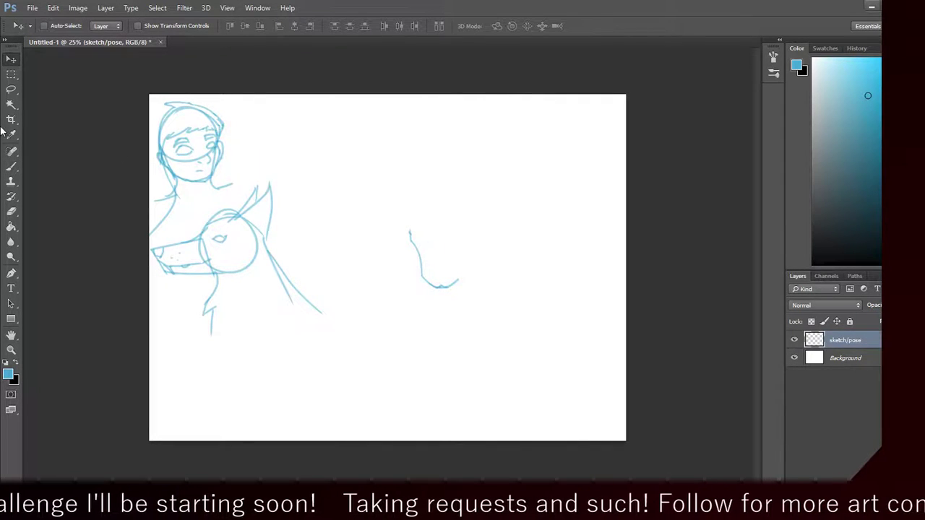
left_click(11, 74)
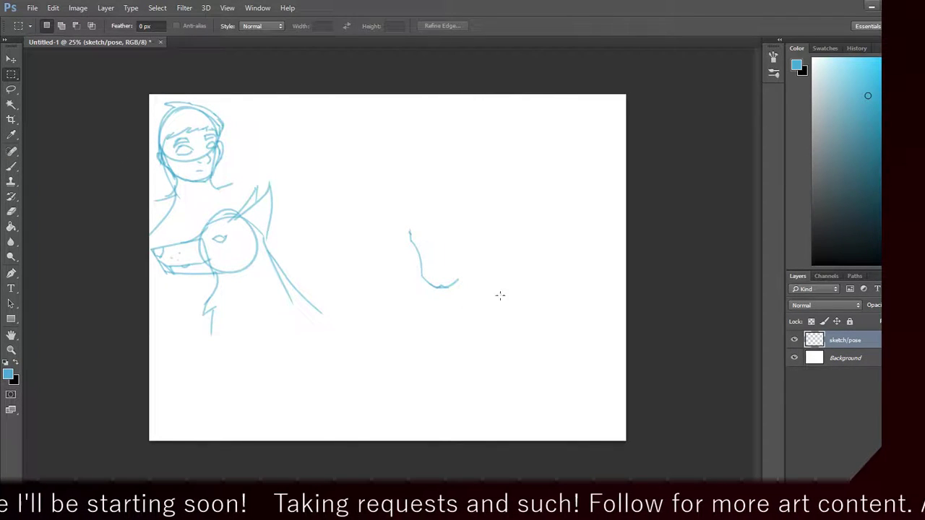
left_click_drag(389, 212, 492, 346)
right_click(453, 364)
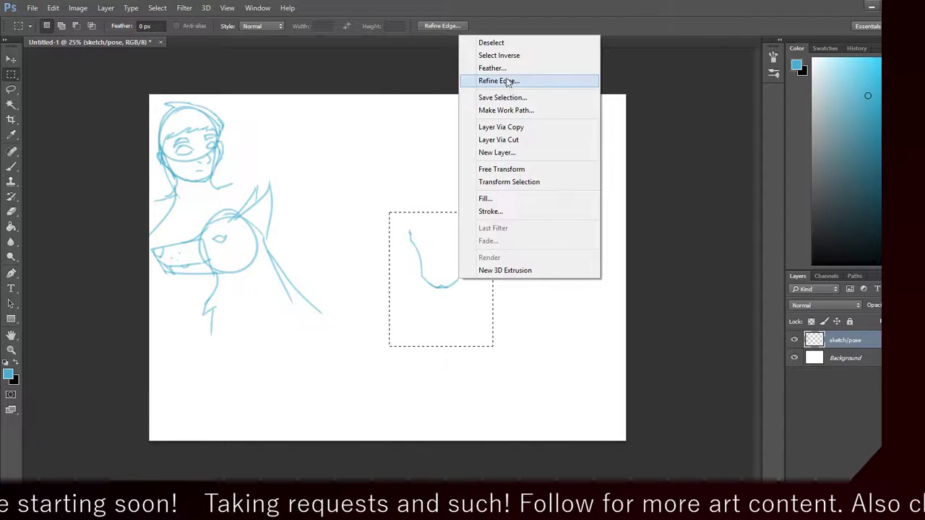
left_click(515, 127)
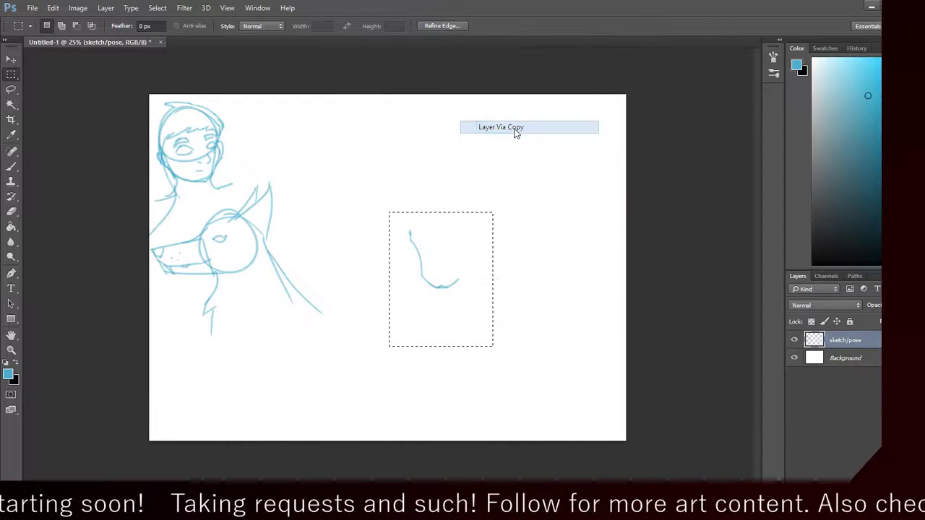
Step: Flip the copied jaw half horizontally with the Transform command
left_click(11, 58)
left_click(53, 7)
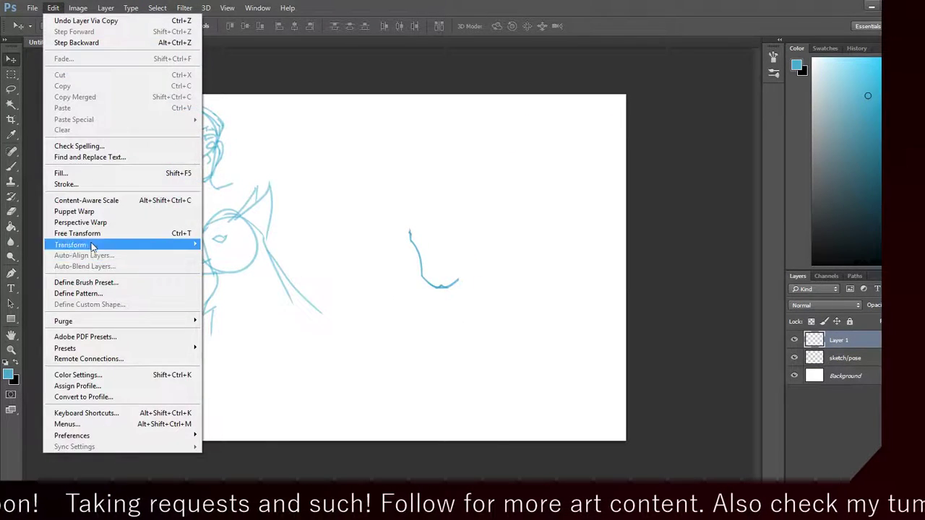
mouse_move(91, 245)
left_click(261, 370)
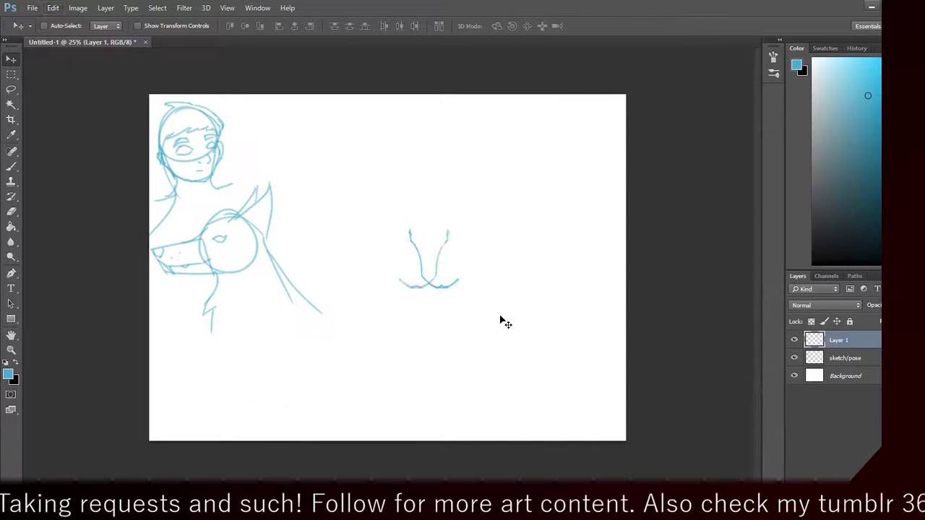
Step: Try moving the mirrored jaw half freehand to line it up with the original, and undo the moves
mouse_move(513, 304)
left_mouse_down()
mouse_move(547, 303)
mouse_move(534, 304)
left_mouse_up()
mouse_move(545, 304)
left_mouse_down()
mouse_move(504, 295)
mouse_move(438, 301)
mouse_move(464, 304)
left_mouse_up()
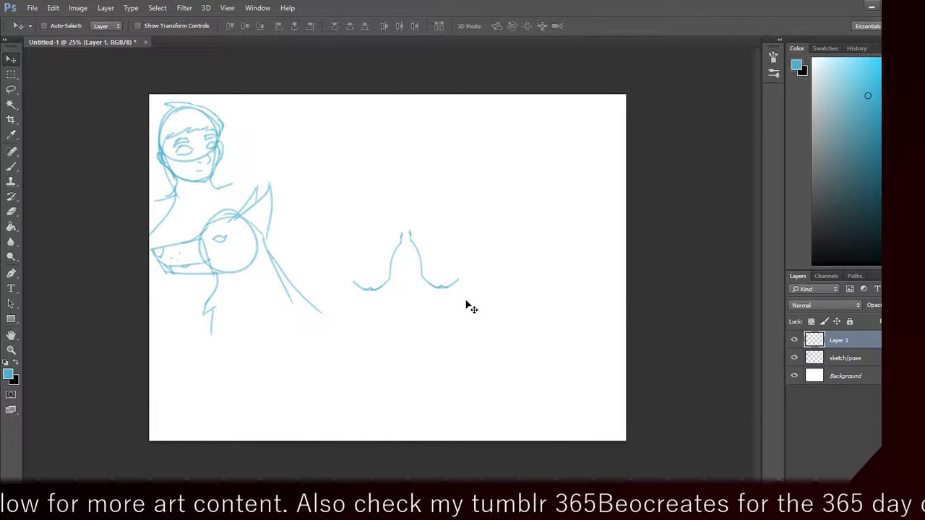
left_click_drag(397, 303, 397, 298)
key("ctrl")
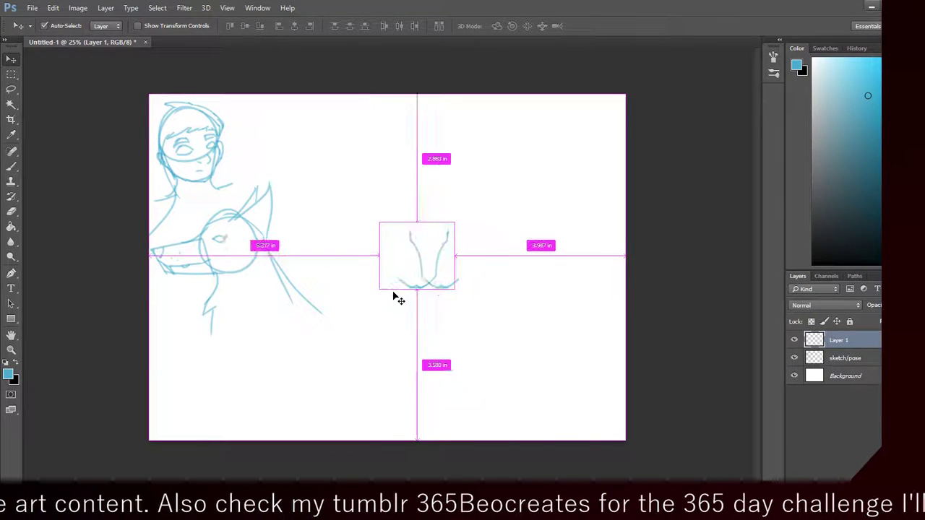
key("ctrl+z")
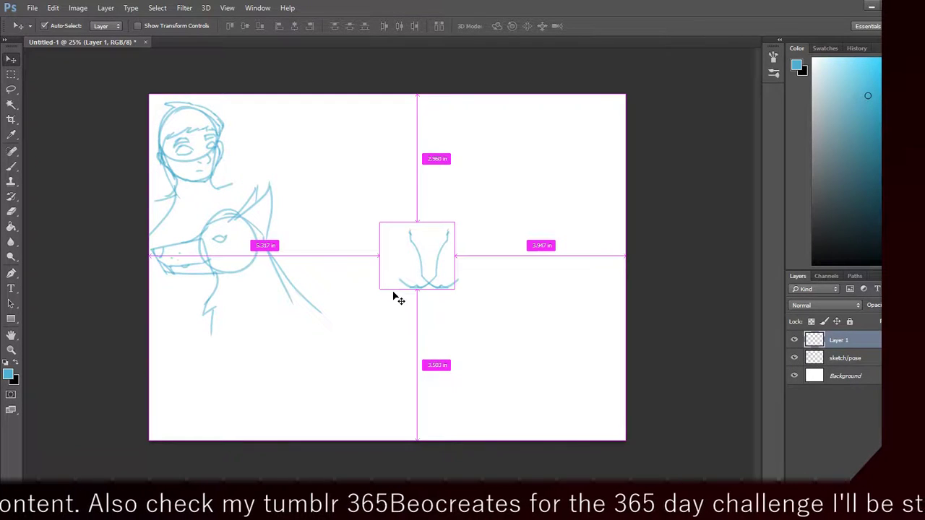
left_click_drag(419, 285, 479, 258)
key("ctrl")
key("ctrl")
key("ctrl+z")
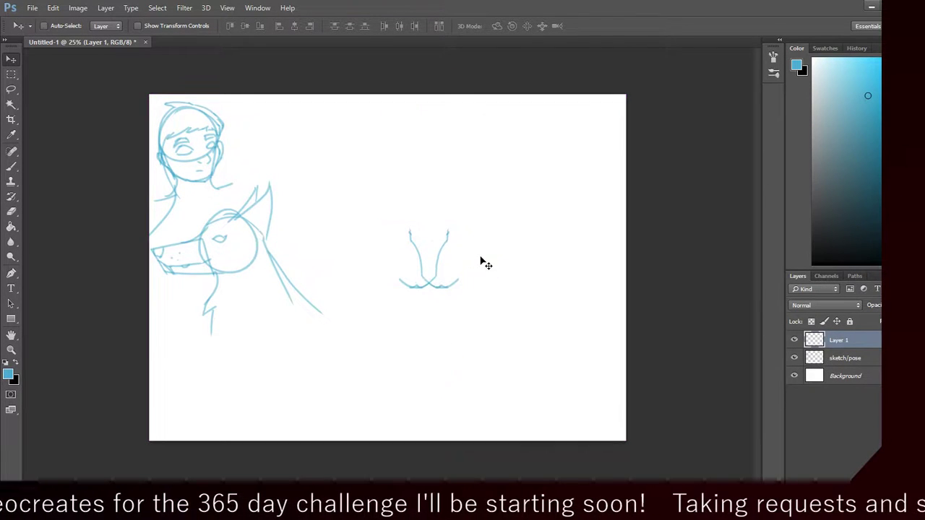
Step: Nudge the mirrored jaw half horizontally to the right until both halves join symmetrically at the chin
key("Right")
key("Right")
key("Right")
key("Right")
key("Right")
key("Right")
key("Right")
key("Right")
key("Right")
key("Right")
key("Right")
key("Right")
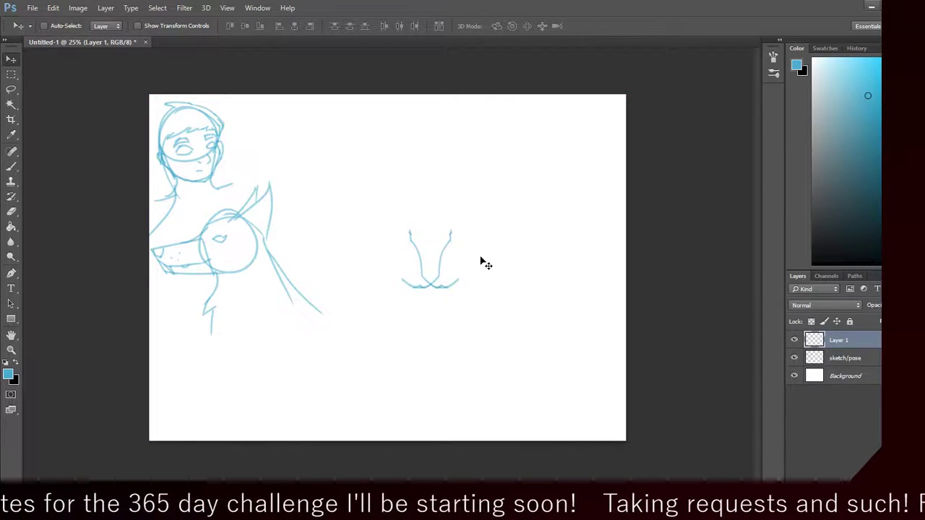
key("shift+Right")
key("shift+Right")
key("shift+Right")
key("shift+Right")
key("shift+Right")
key("shift+Right")
key("shift+Right")
key("shift+Right")
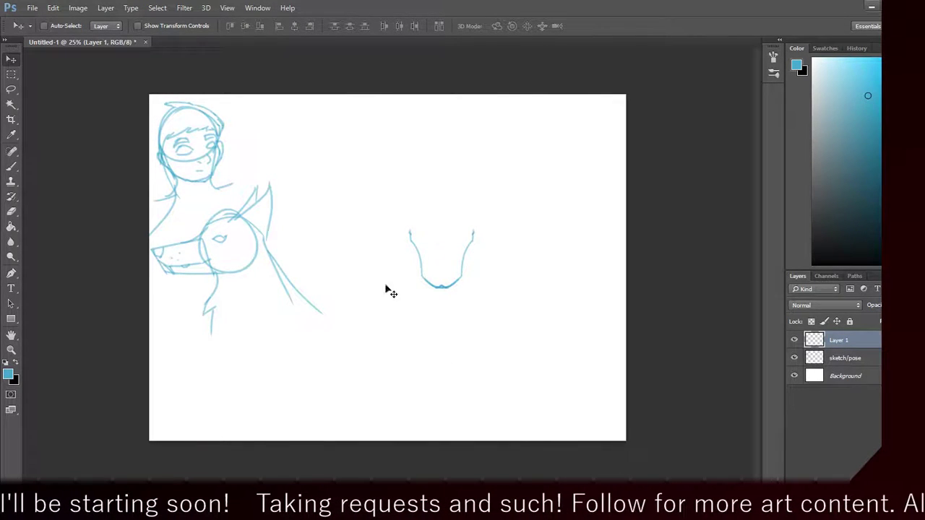
Step: Brush a small chin beneath the muzzle and a nose with two nostrils just above it with the 20 px brush
left_click(11, 166)
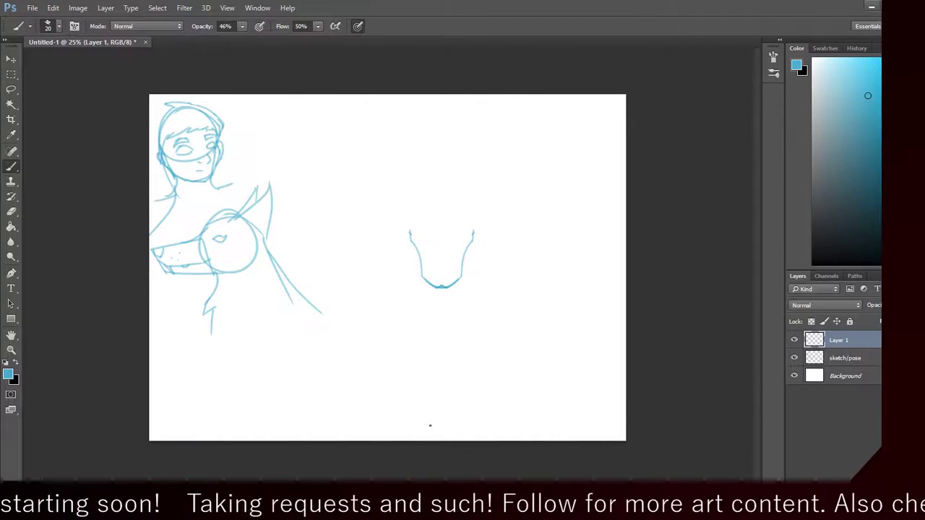
right_click(438, 290)
key("Escape")
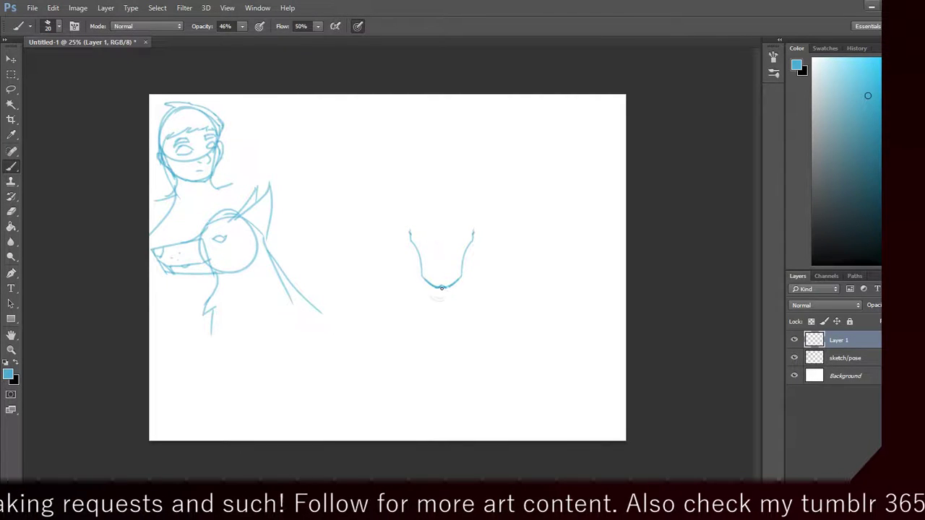
right_click(442, 288)
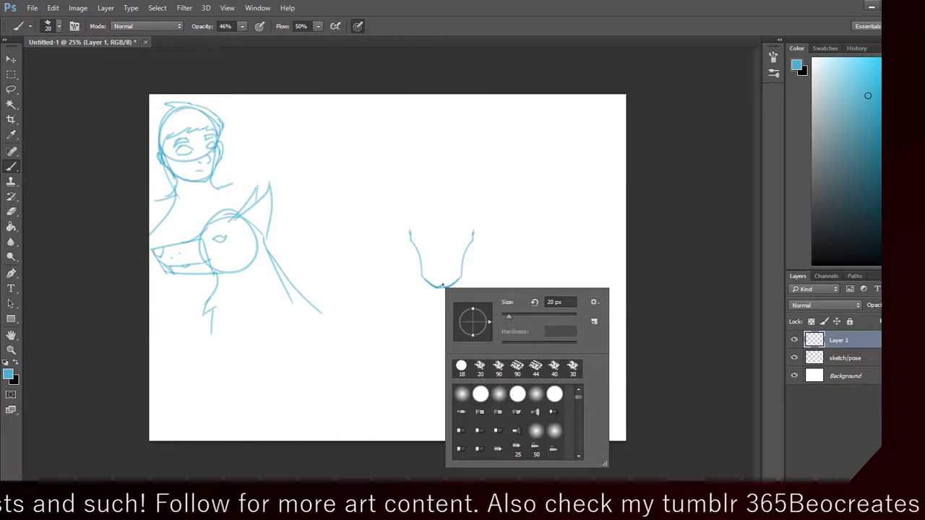
left_click(442, 286)
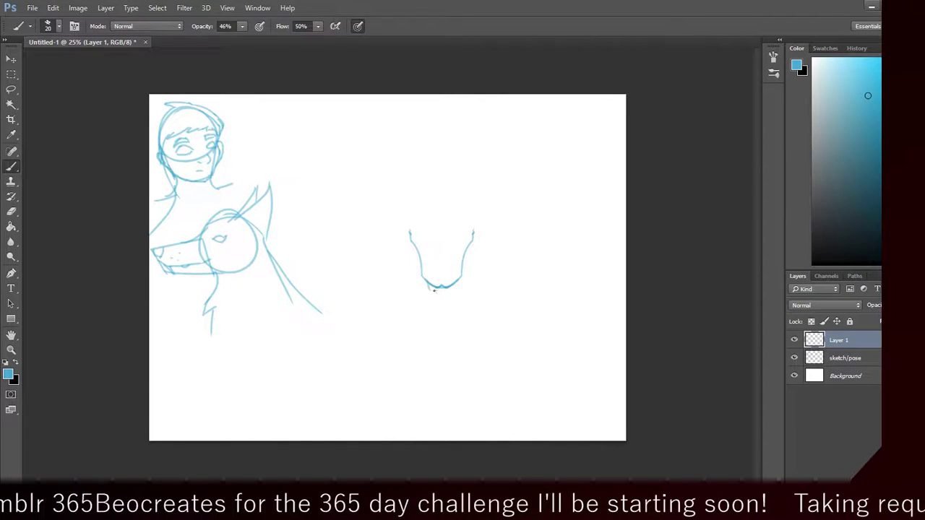
key("ctrl+z")
left_click_drag(427, 283, 444, 293)
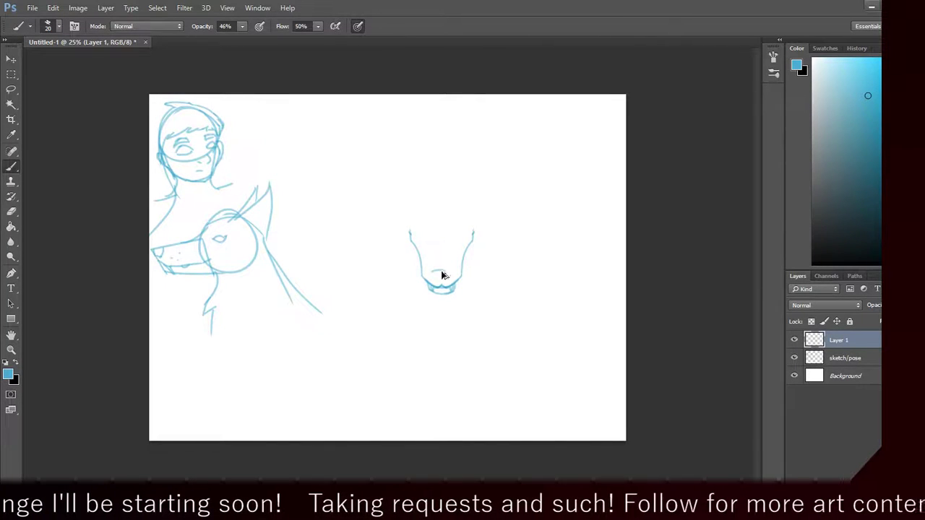
left_click_drag(432, 271, 448, 269)
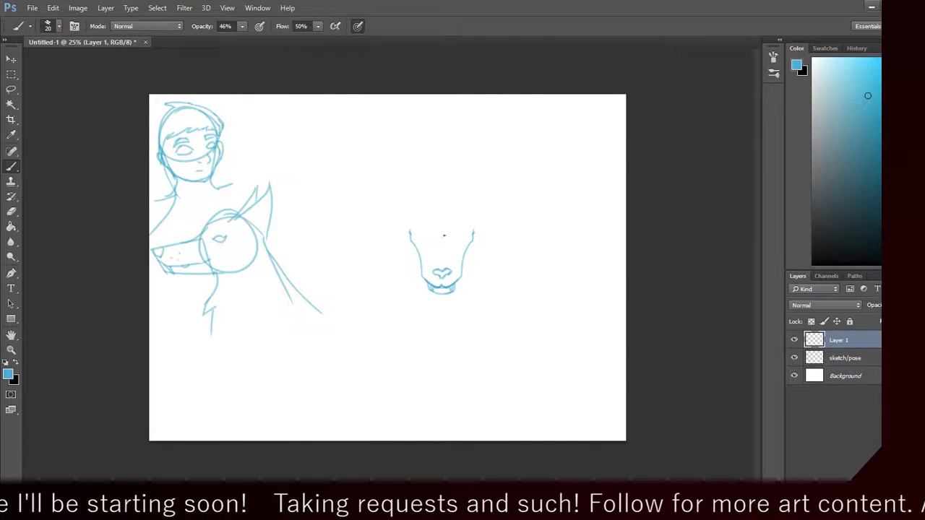
Step: Try sketching a pair of slanted eyes between the upper ends of the muzzle contours, and remove them
left_click_drag(449, 238, 466, 237)
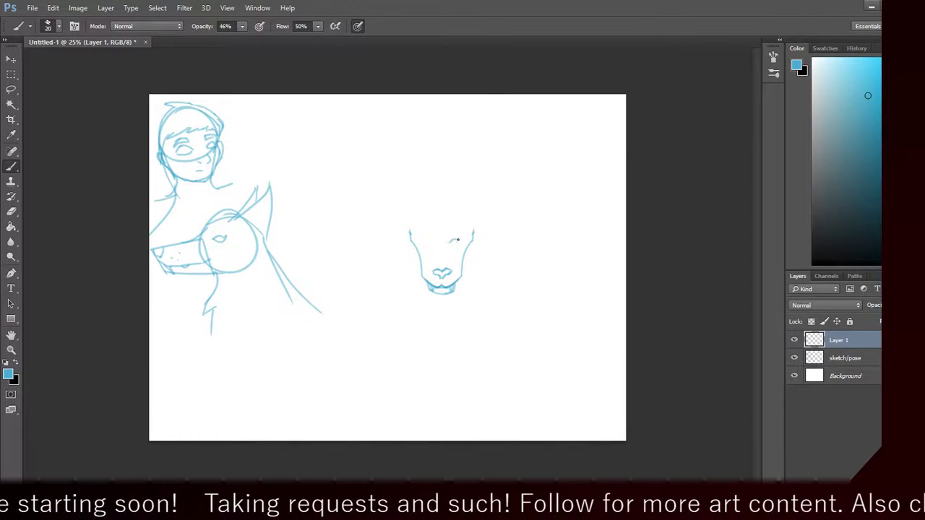
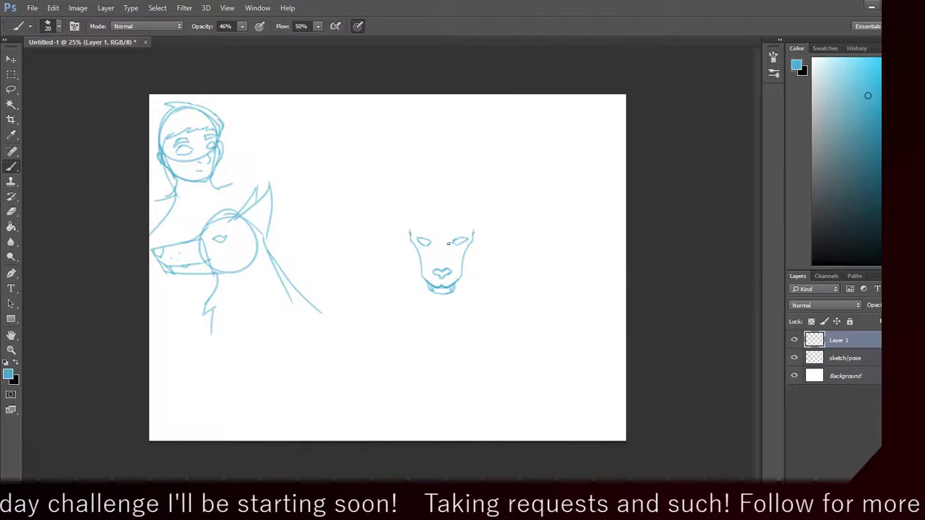
mouse_move(448, 244)
left_mouse_down()
mouse_move(470, 240)
mouse_move(427, 242)
mouse_move(423, 233)
left_mouse_up()
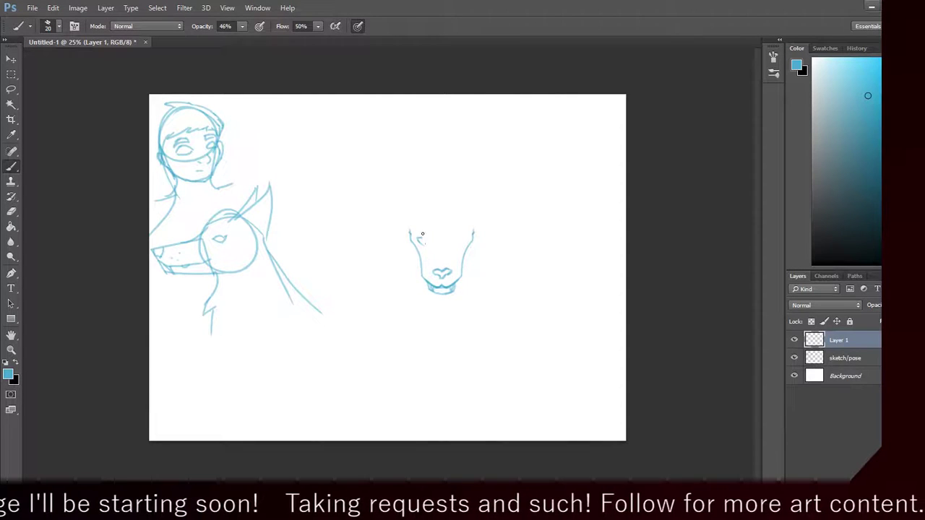
key("ctrl+z")
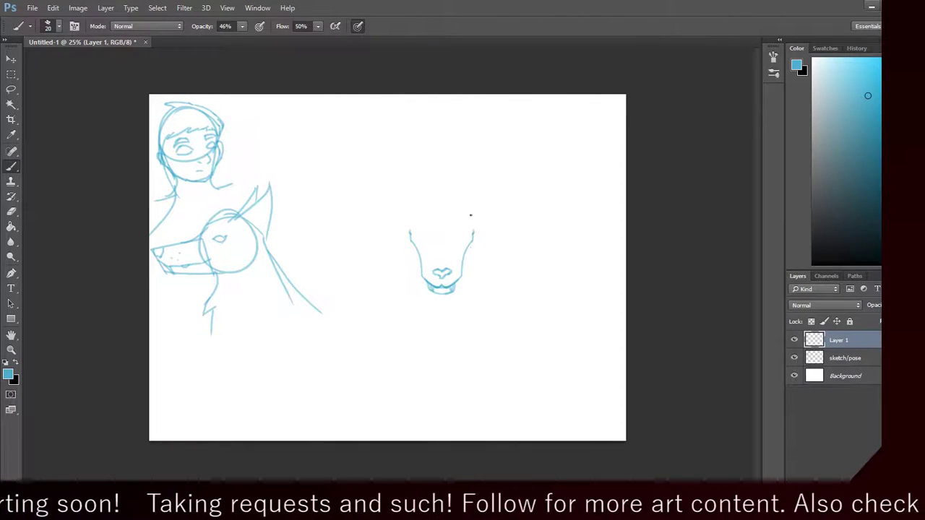
Step: Brush a rounded skull top above the muzzle and add outstretched horns and ears on both sides of it
mouse_move(473, 215)
left_mouse_down()
mouse_move(437, 196)
mouse_move(409, 215)
left_mouse_up()
key("ctrl+z")
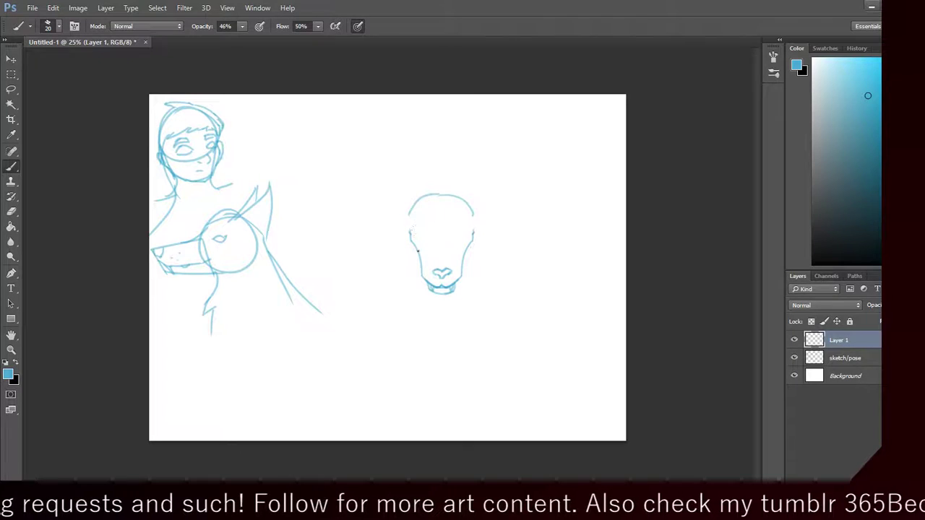
mouse_move(379, 195)
left_mouse_down()
mouse_move(408, 214)
mouse_move(405, 228)
mouse_move(364, 230)
mouse_move(408, 226)
left_mouse_up()
left_click_drag(381, 237, 411, 244)
mouse_move(476, 214)
left_mouse_down()
mouse_move(511, 204)
mouse_move(476, 224)
mouse_move(511, 228)
mouse_move(476, 237)
left_mouse_up()
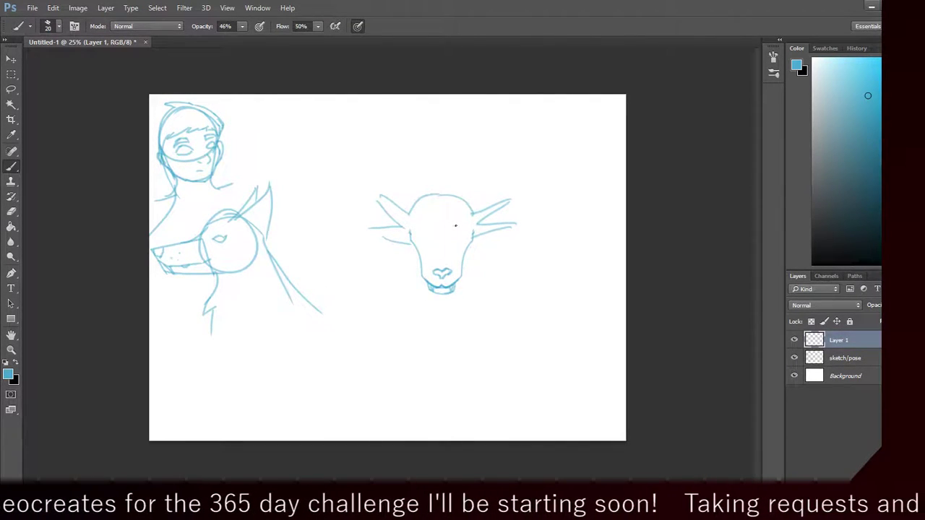
Step: Undo the eye stroke, ears, horns and skull top of the horned head, back to the muzzle with nose and chin
left_click_drag(453, 218, 460, 216)
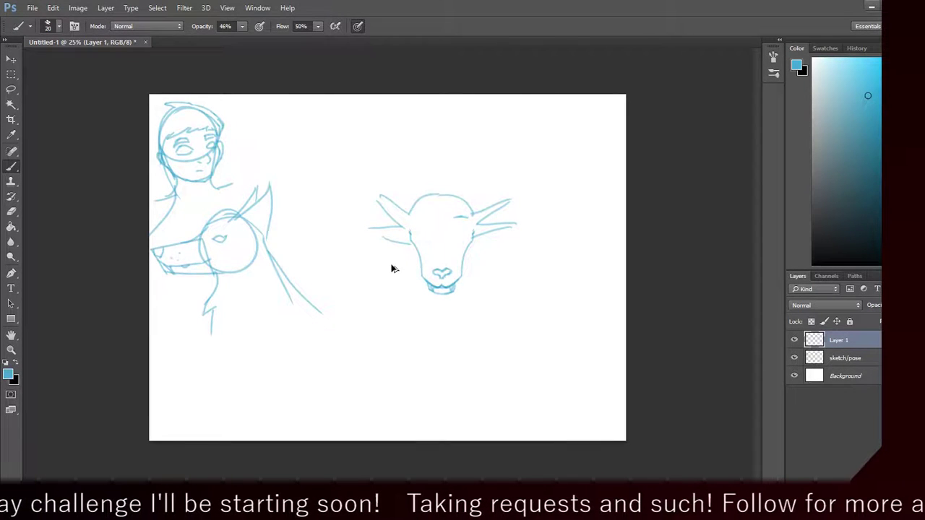
key("ctrl+alt+z")
key("ctrl+alt+z")
key("ctrl+alt+z")
key("ctrl+alt+z")
key("ctrl+alt+z")
key("ctrl+alt+z")
key("ctrl+alt+z")
key("ctrl+alt+z")
key("ctrl+alt+z")
key("ctrl+alt+z")
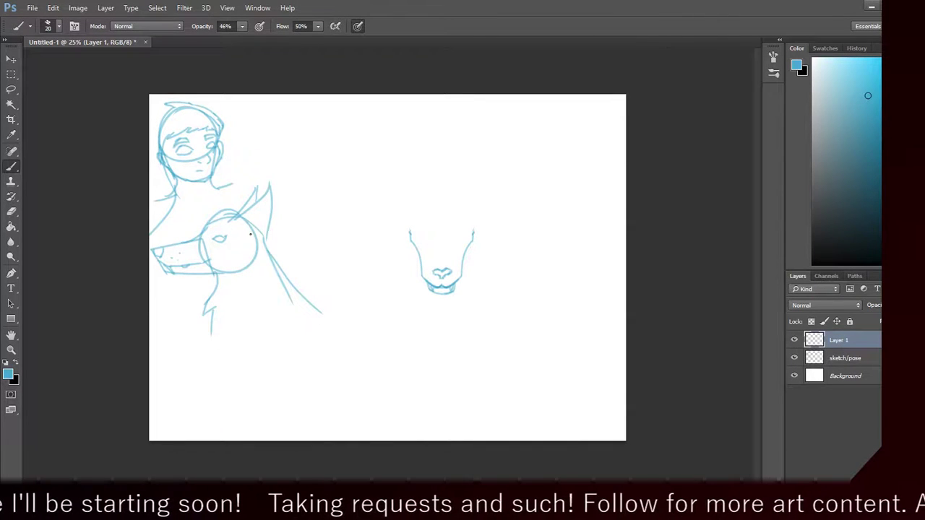
Step: Try to shift the nose, mouth and chin upward with a freehand lasso selection, undo the move and deselect
left_click(15, 91)
mouse_move(407, 269)
left_mouse_down()
mouse_move(447, 262)
mouse_move(471, 269)
mouse_move(476, 283)
mouse_move(447, 307)
mouse_move(409, 283)
mouse_move(458, 277)
left_mouse_up()
left_click(11, 60)
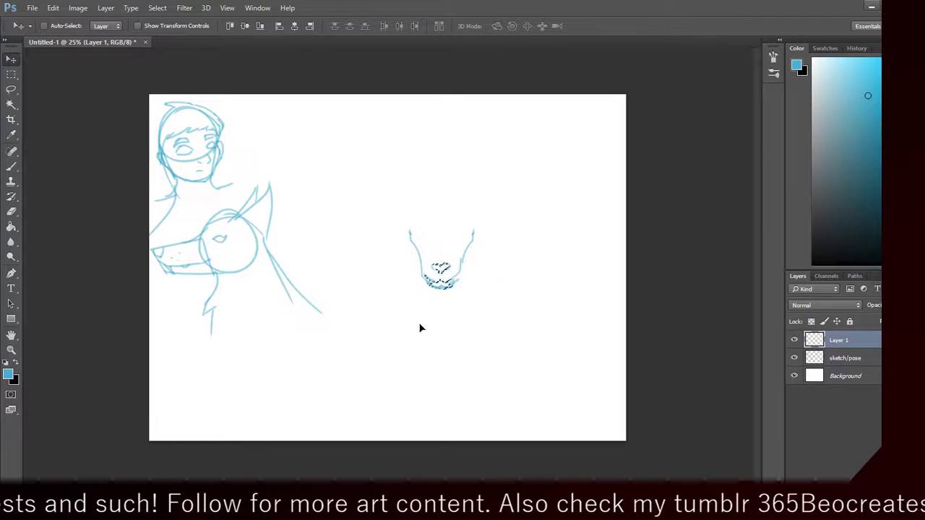
key("ctrl+z")
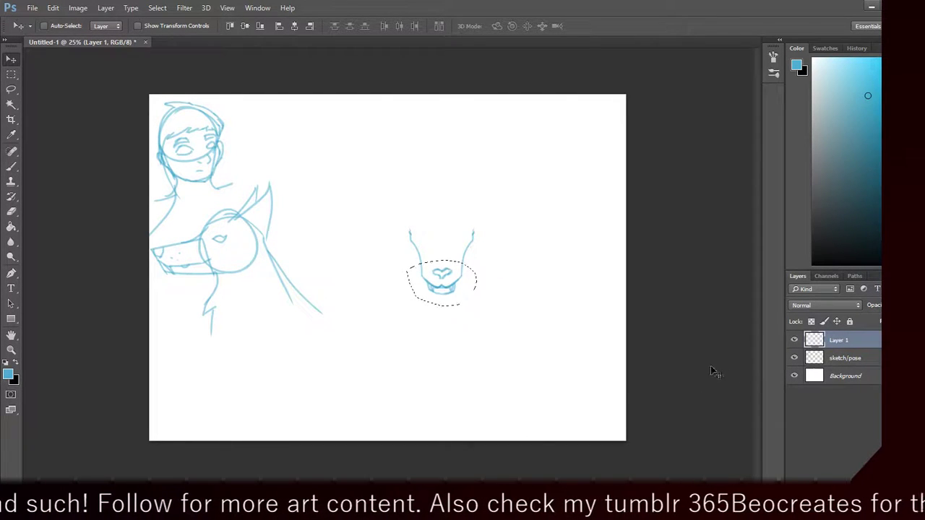
key("ctrl+d")
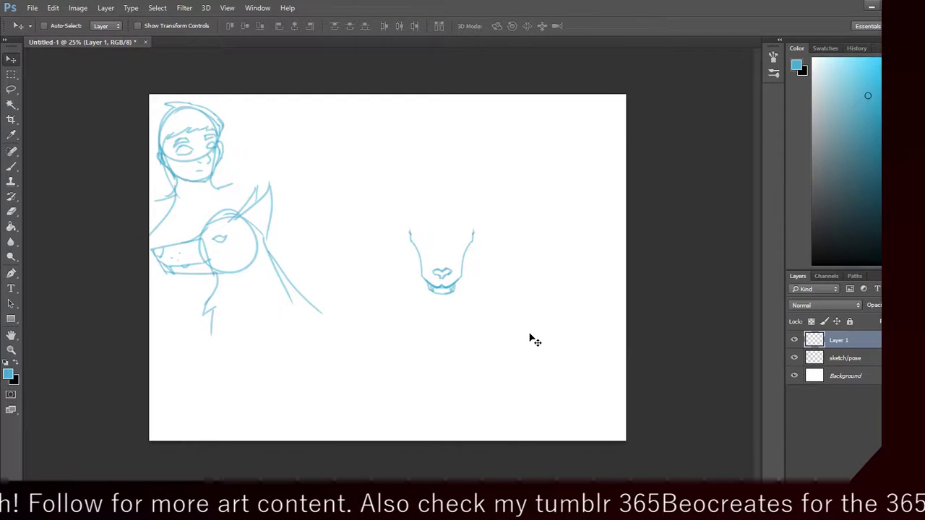
Step: Merge Layer 1 down into the sketch/pose layer
right_click(836, 342)
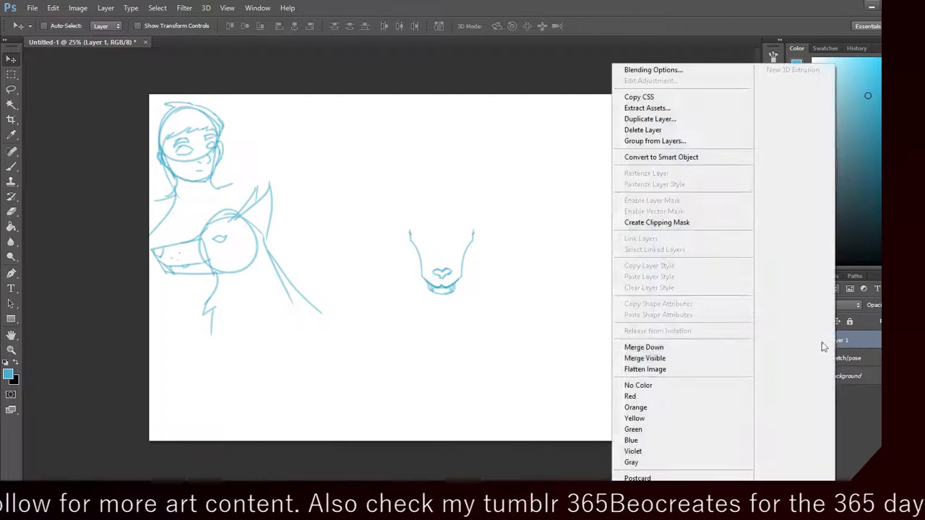
left_click(708, 352)
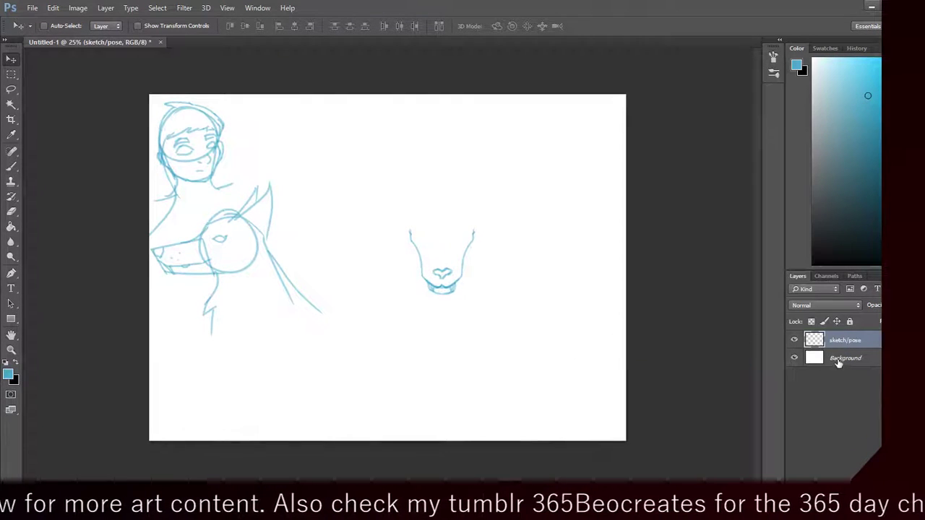
left_click(10, 89)
mouse_move(395, 271)
left_mouse_down()
mouse_move(403, 264)
mouse_move(489, 290)
mouse_move(440, 315)
mouse_move(390, 300)
mouse_move(409, 273)
mouse_move(452, 262)
mouse_move(497, 284)
left_mouse_up()
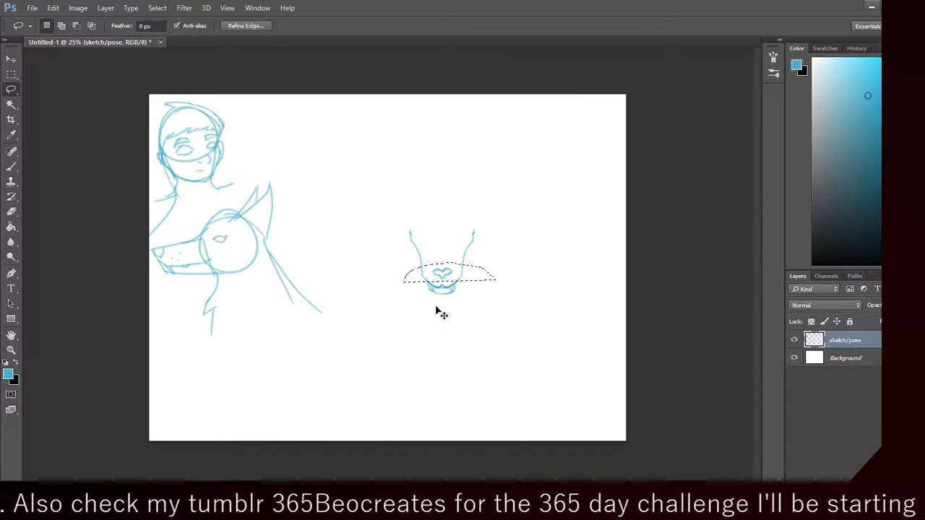
left_click(437, 310)
Step: Select the nose, mouth and chin with a rectangular marquee, move them slightly upward to shorten the muzzle, and deselect
left_click(11, 74)
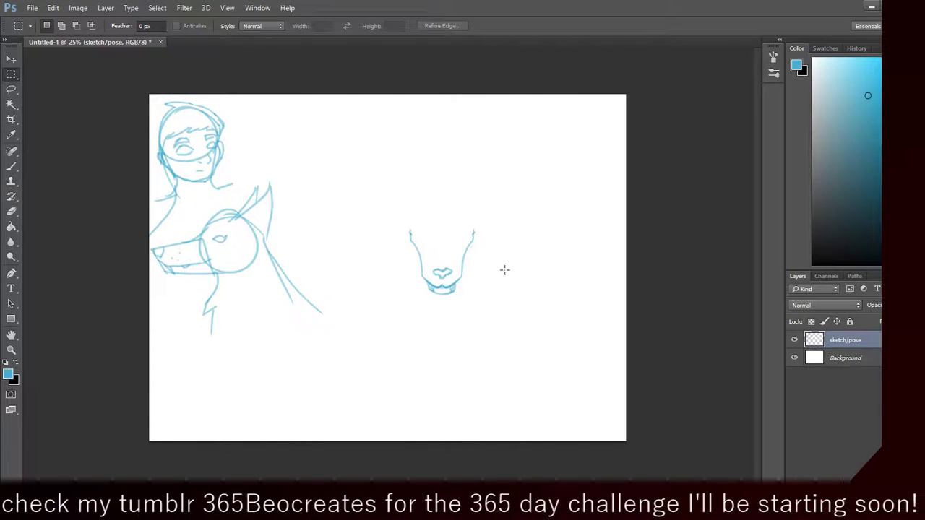
left_click_drag(403, 267, 495, 329)
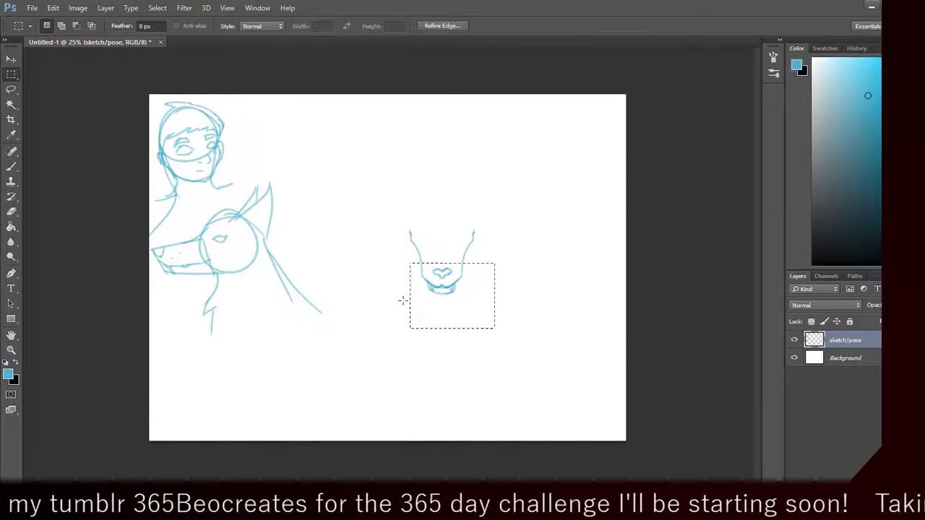
left_click(11, 58)
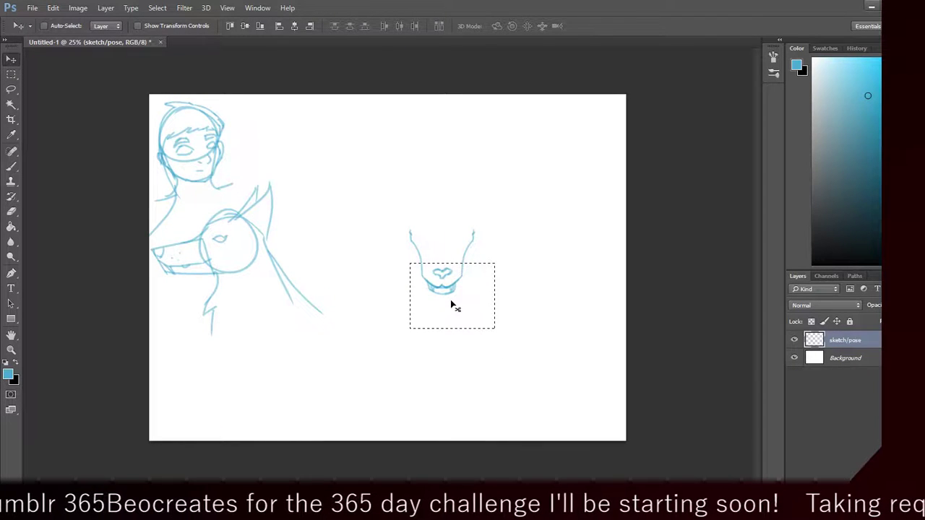
left_click_drag(452, 305, 450, 290)
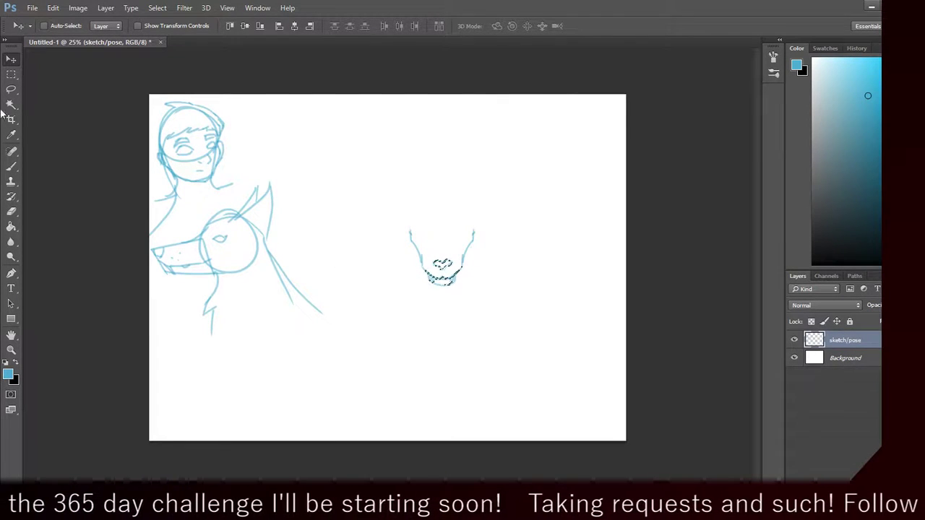
key("m")
left_click(293, 184)
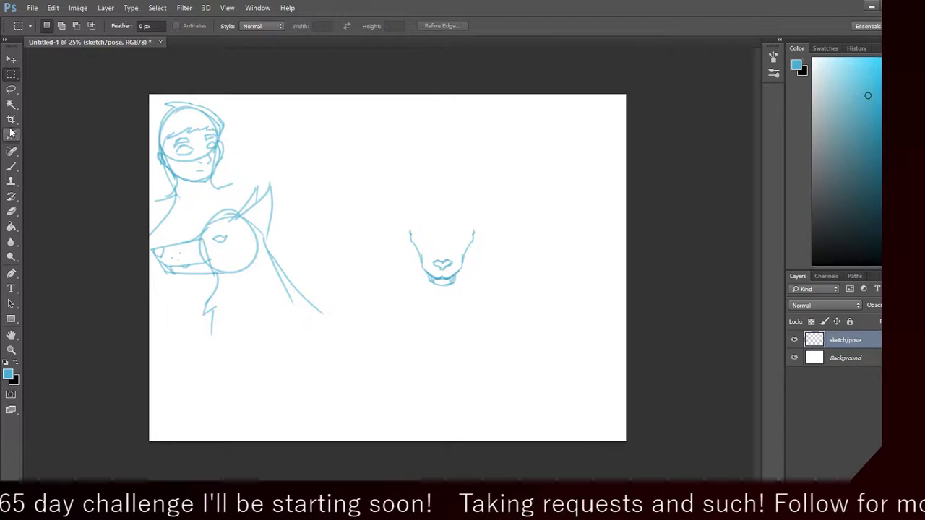
Step: Brush short extensions onto the upper ends of both muzzle contours, undoing stray strokes
left_click(11, 168)
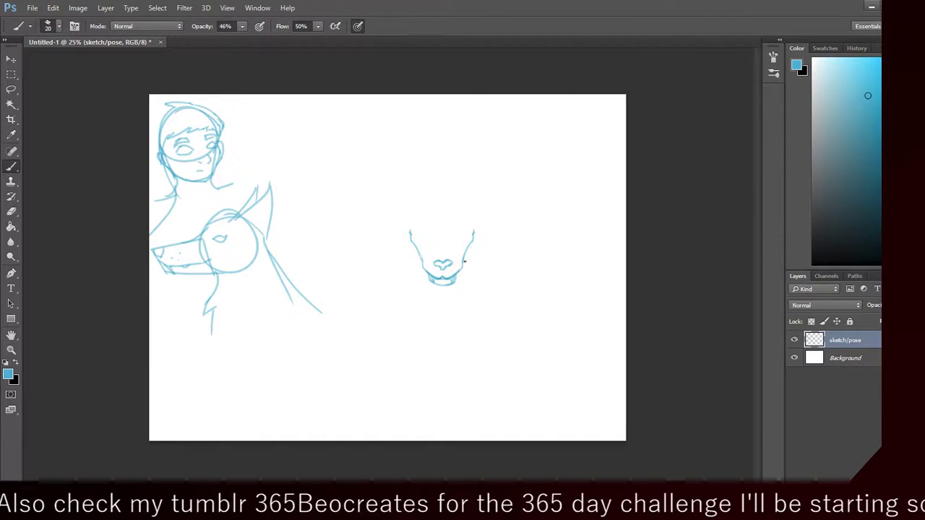
mouse_move(473, 235)
left_mouse_down()
mouse_move(475, 224)
mouse_move(473, 235)
left_mouse_up()
key("ctrl+z")
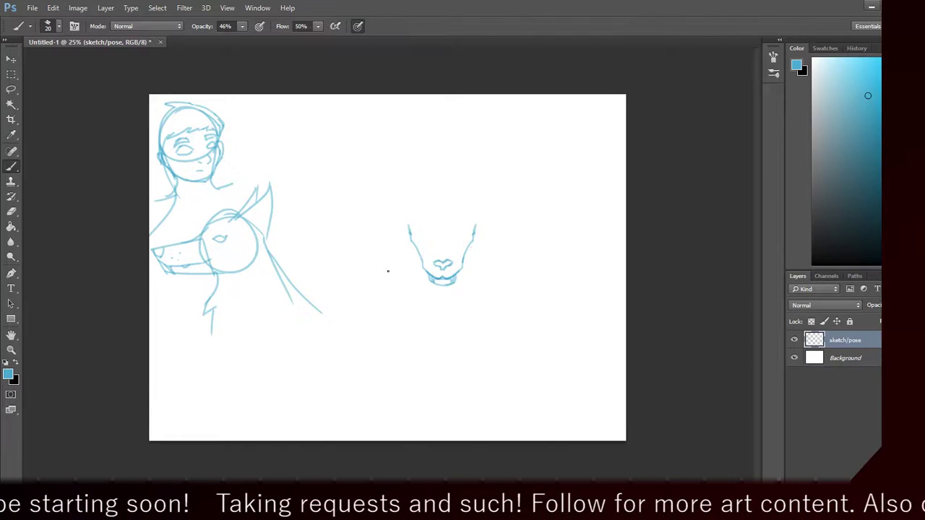
left_click_drag(235, 359, 252, 399)
key("ctrl+z")
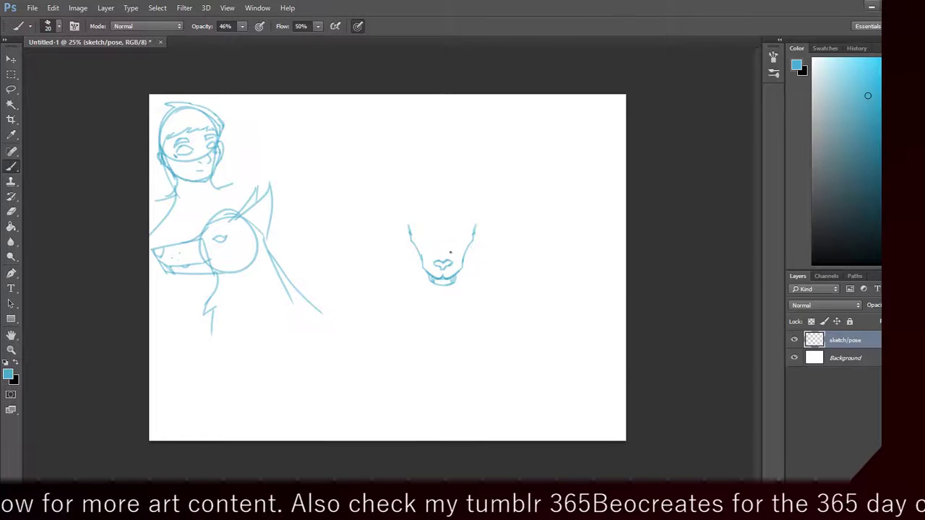
Step: Try a short nose-bridge stroke above the nose, undo it, and set the brush size to 16 px
left_click_drag(450, 243, 451, 248)
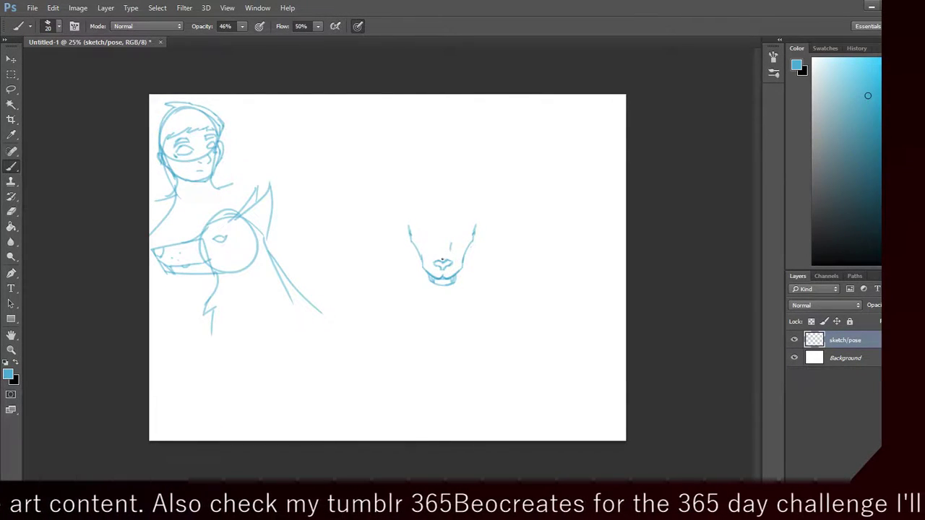
left_click(54, 28)
left_click_drag(85, 52, 99, 51)
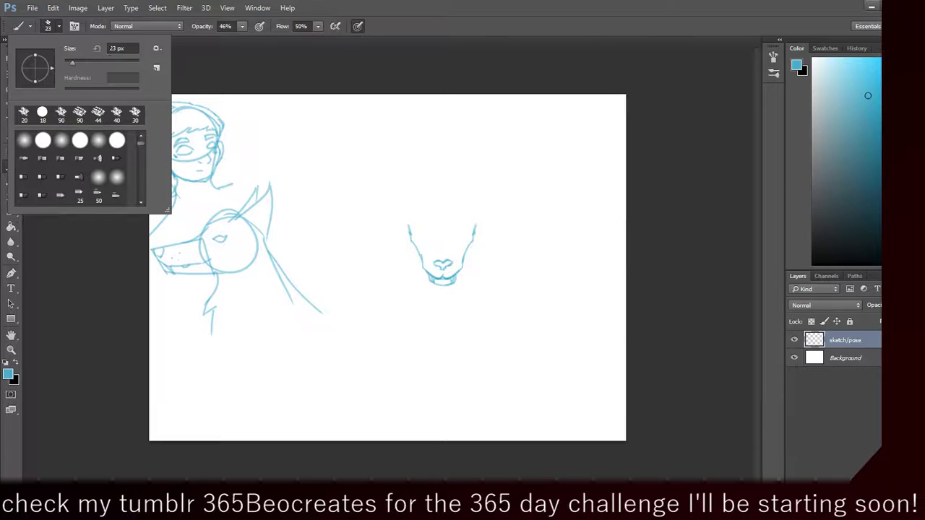
left_click(113, 48)
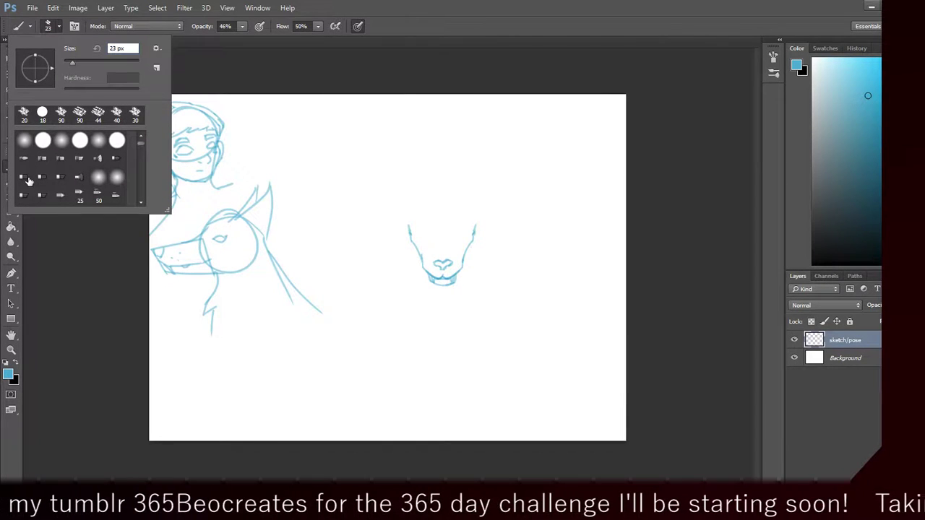
type("2")
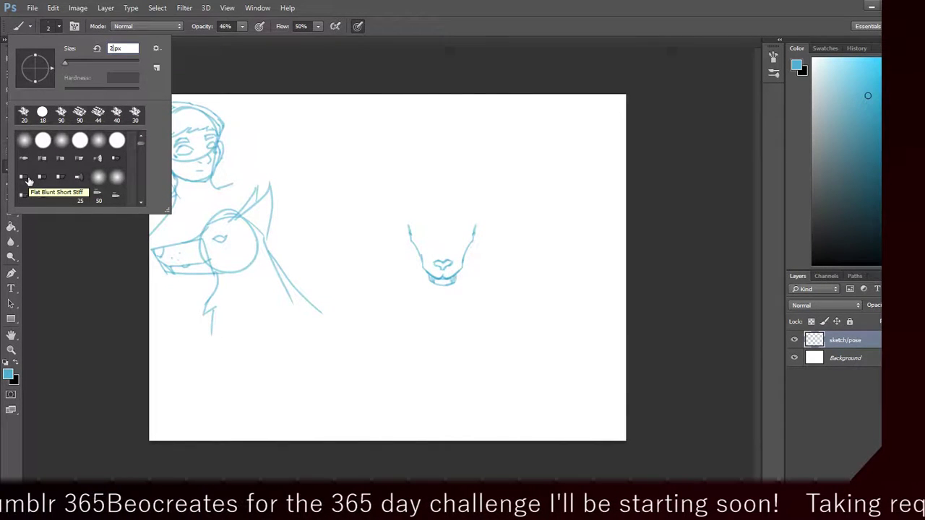
key("BackSpace")
type("16")
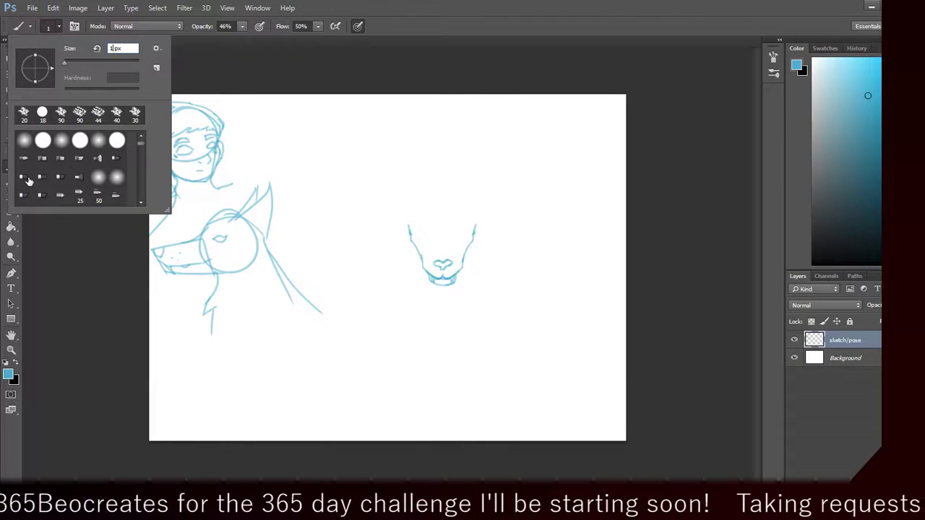
key("Return")
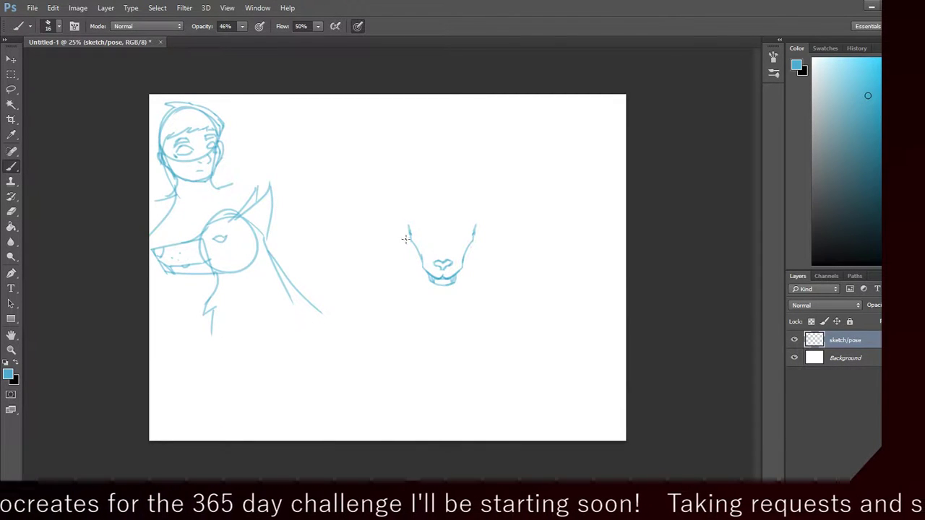
Step: Try a nose-bridge line above the nose with the 16 px brush, and undo it
key("ctrl+alt")
mouse_move(453, 232)
left_mouse_down()
mouse_move(461, 269)
mouse_move(463, 258)
mouse_move(455, 275)
mouse_move(452, 248)
left_mouse_up()
key("ctrl+alt+z")
key("ctrl+alt+z")
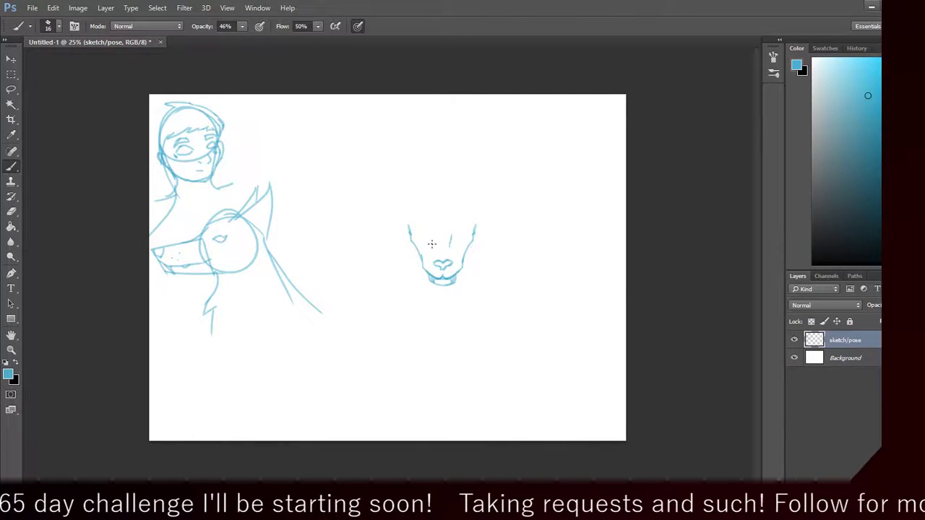
key("ctrl+alt+z")
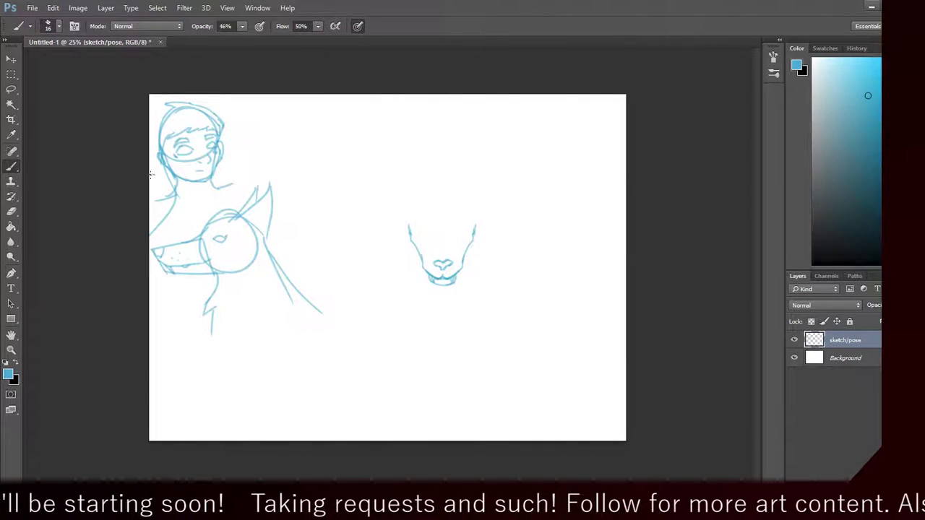
Step: Set the brush size to 10 px
left_click(49, 27)
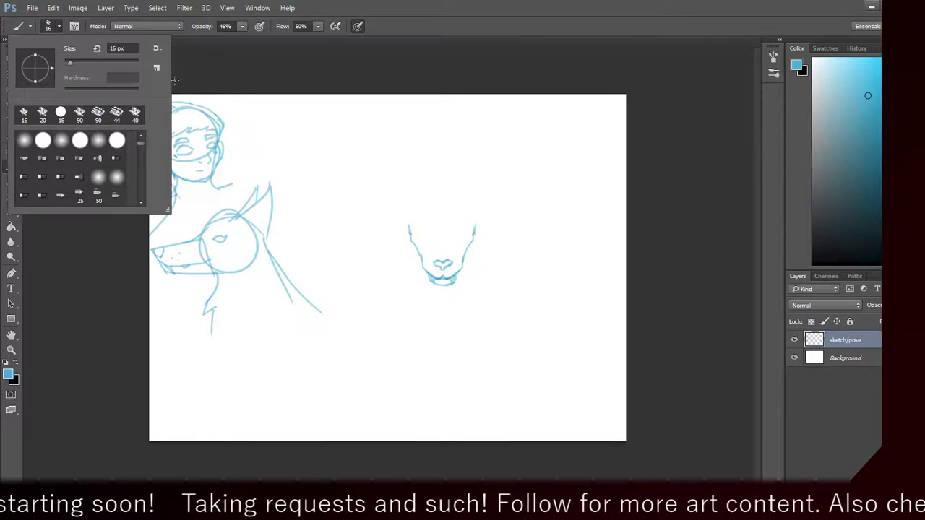
left_click(118, 49)
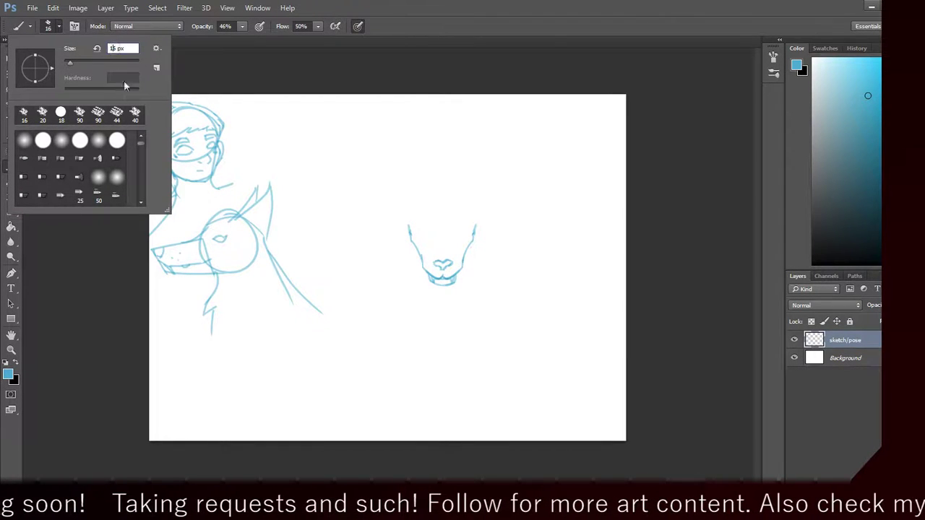
key("BackSpace")
type("0")
key("Return")
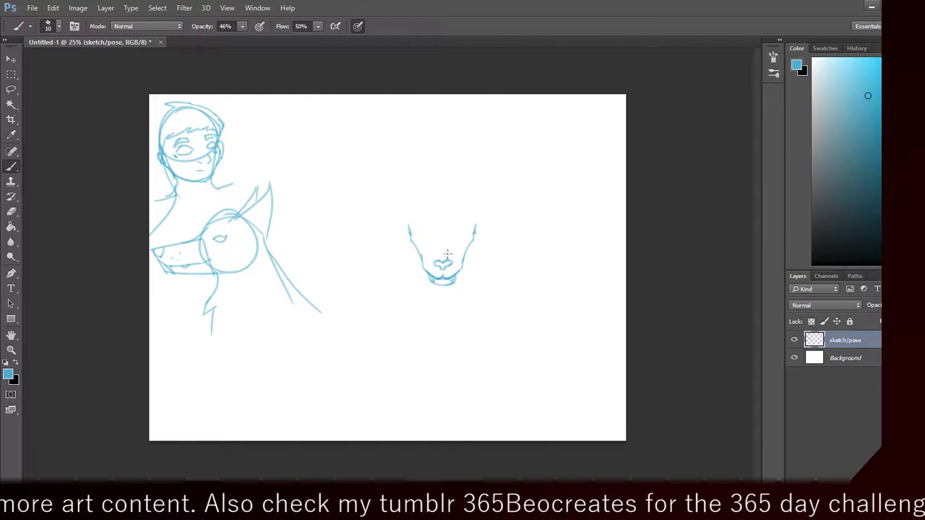
Step: Set the brush size to 12 px
left_click(59, 27)
left_click(118, 49)
key("BackSpace")
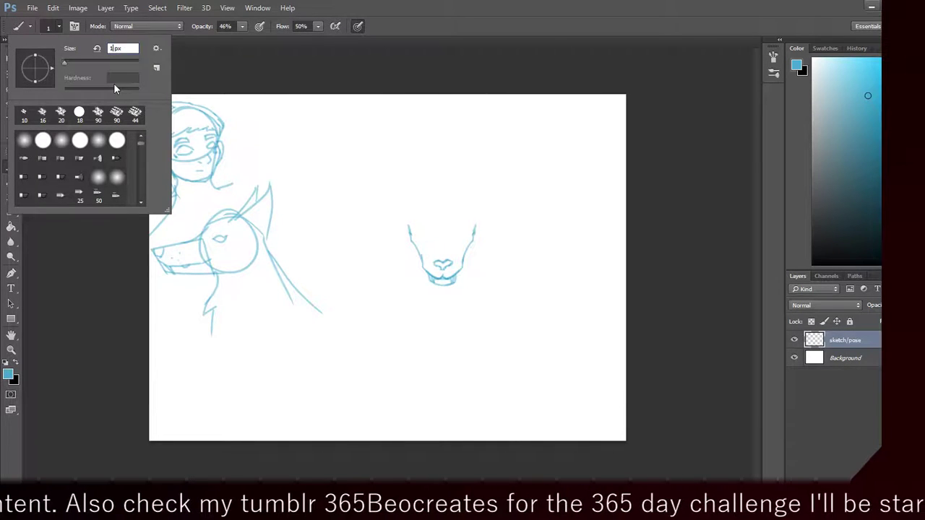
type("2")
key("Return")
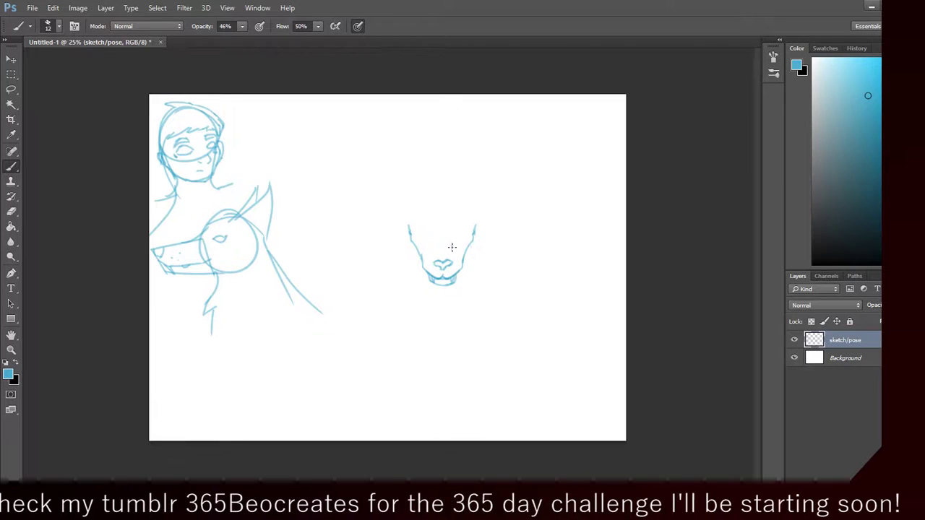
Step: Brush two short, thin nose-bridge lines rising from both sides of the nose
left_click_drag(453, 245, 452, 260)
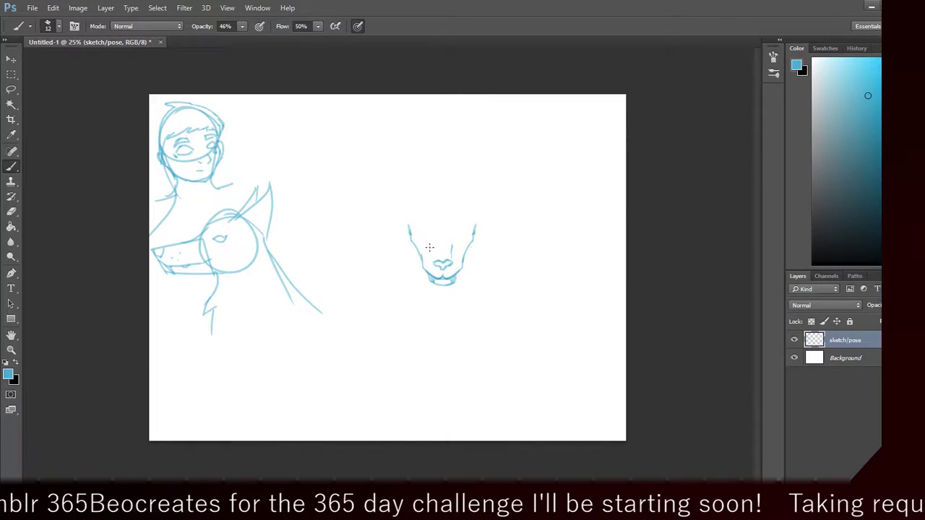
left_click_drag(430, 247, 433, 263)
key("ctrl+z")
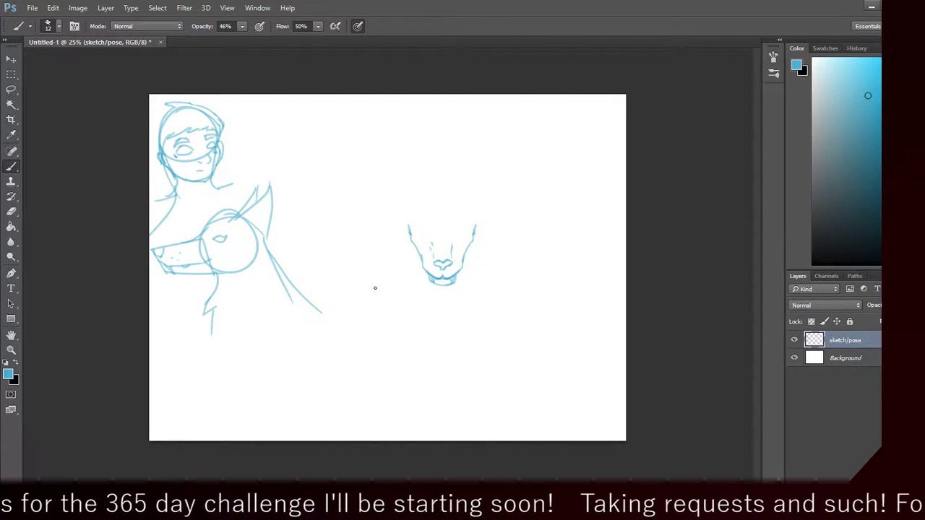
right_click(425, 243)
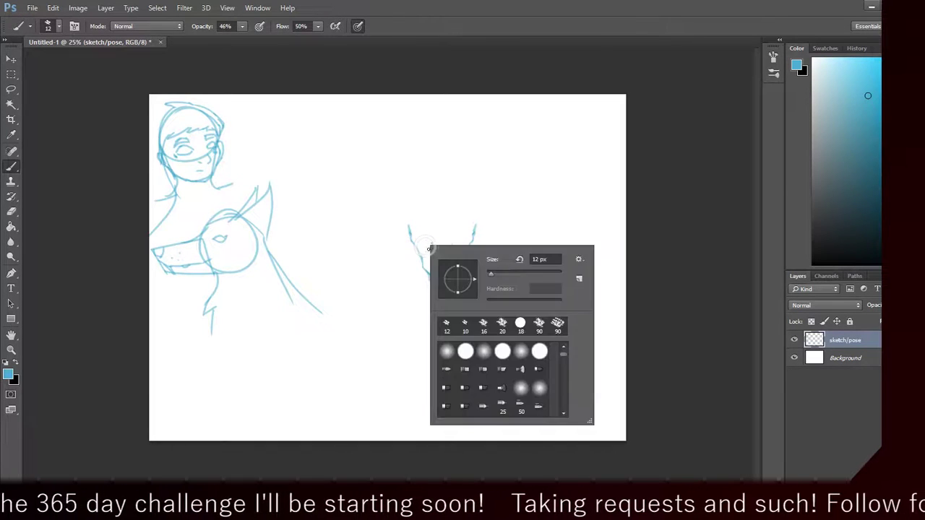
key("Escape")
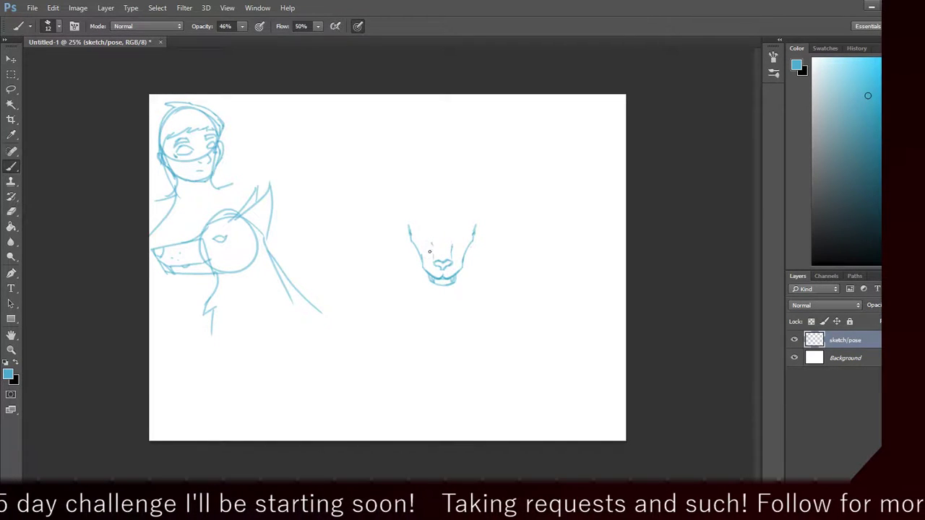
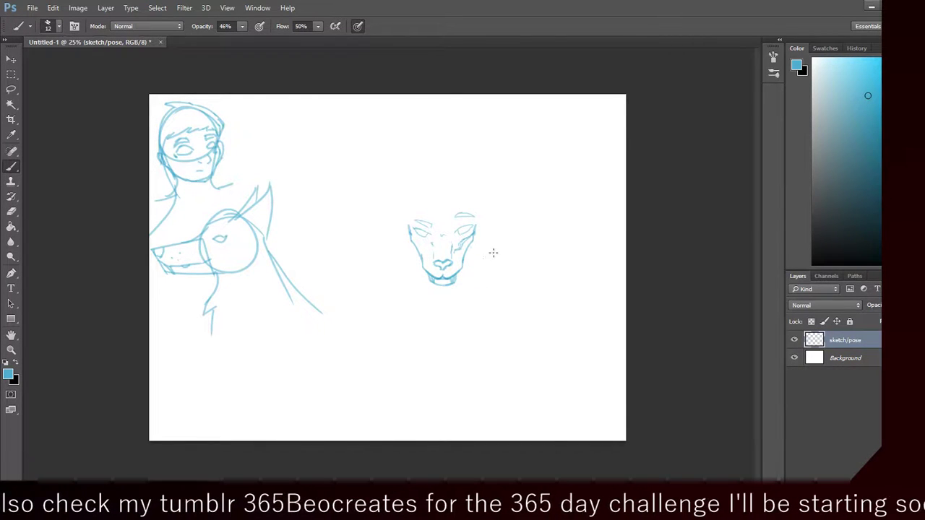
Step: Try a stroke running outward and down from the upper end of the right face contour, and undo it
left_click_drag(476, 234, 496, 248)
key("ctrl+z")
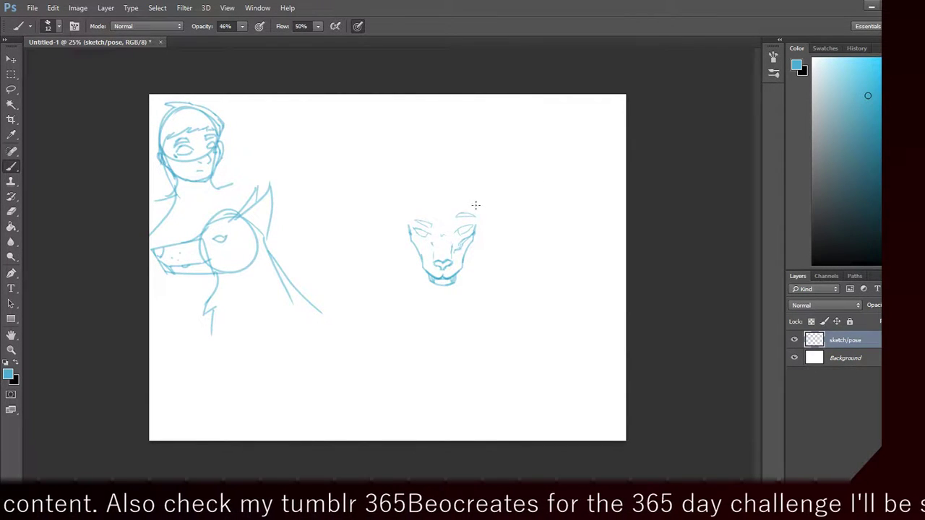
Step: Try long, tapering horn and ear outlines reaching outward from both sides of the front-facing head, and undo them
left_click_drag(482, 206, 513, 191)
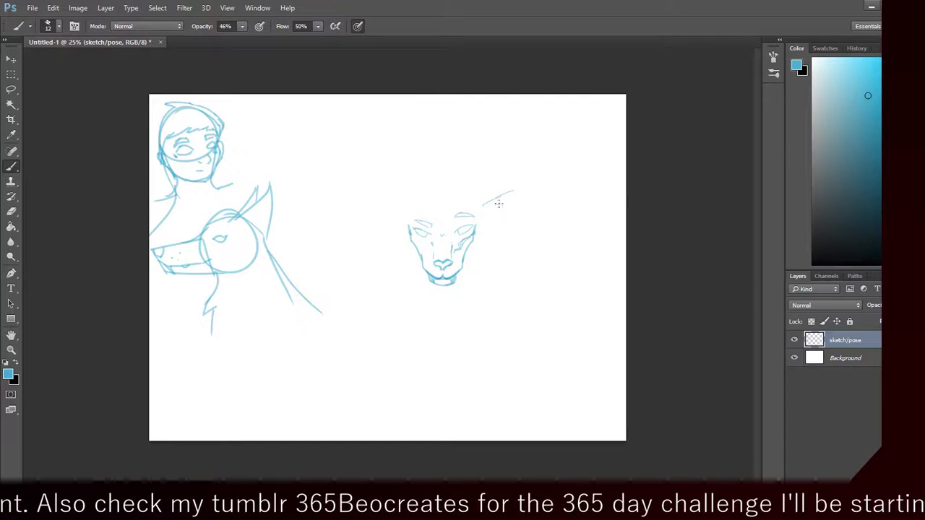
mouse_move(485, 218)
left_mouse_down()
mouse_move(538, 188)
mouse_move(536, 196)
left_mouse_up()
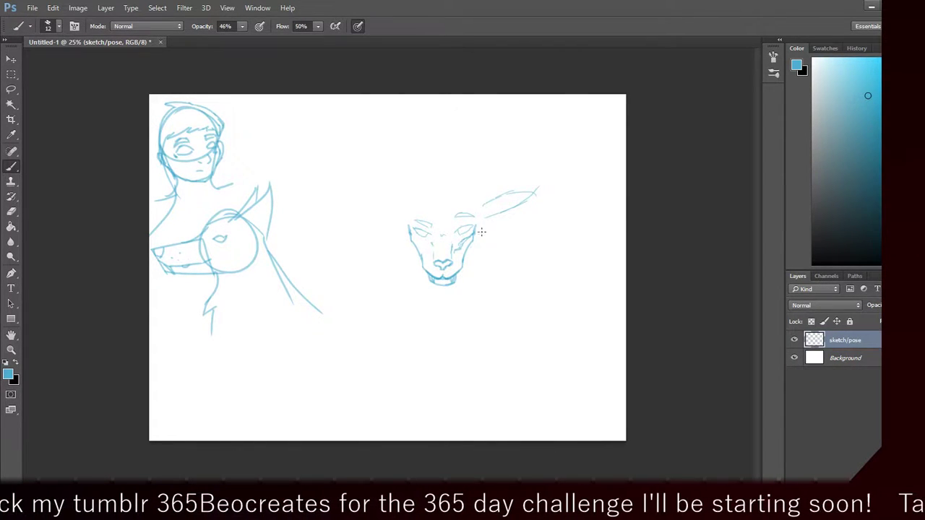
mouse_move(479, 233)
left_mouse_down()
mouse_move(509, 261)
mouse_move(479, 254)
left_mouse_up()
mouse_move(407, 200)
left_mouse_down()
mouse_move(375, 184)
mouse_move(384, 191)
left_mouse_up()
mouse_move(364, 192)
left_mouse_down()
mouse_move(406, 224)
mouse_move(372, 257)
left_mouse_up()
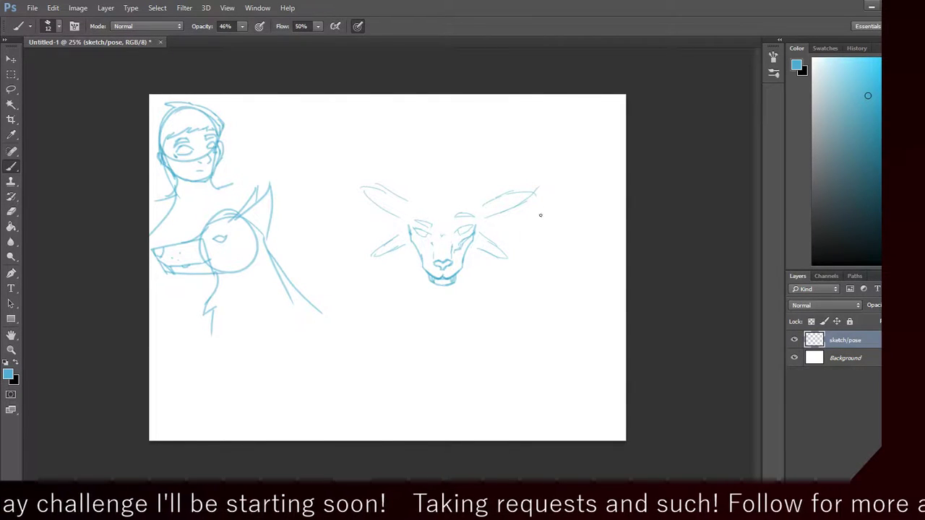
left_click_drag(484, 234, 503, 250)
key("ctrl+z")
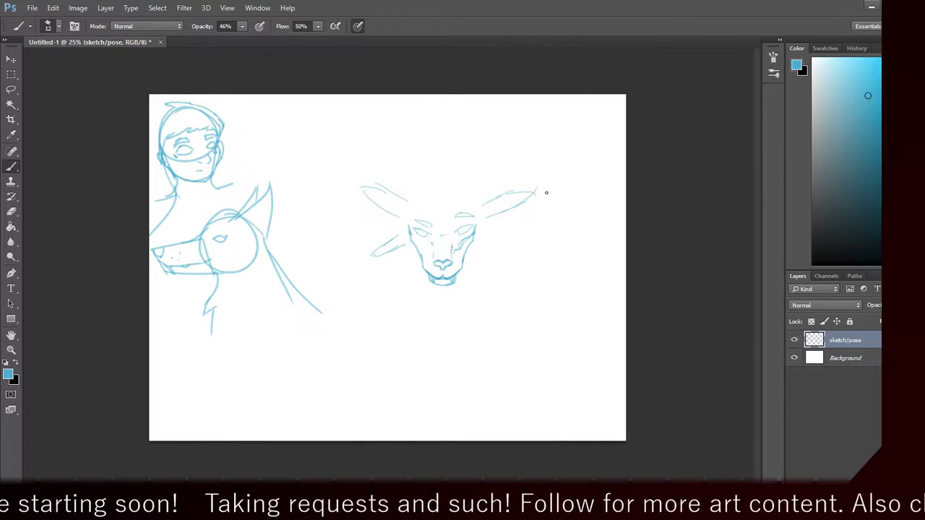
key("ctrl+z")
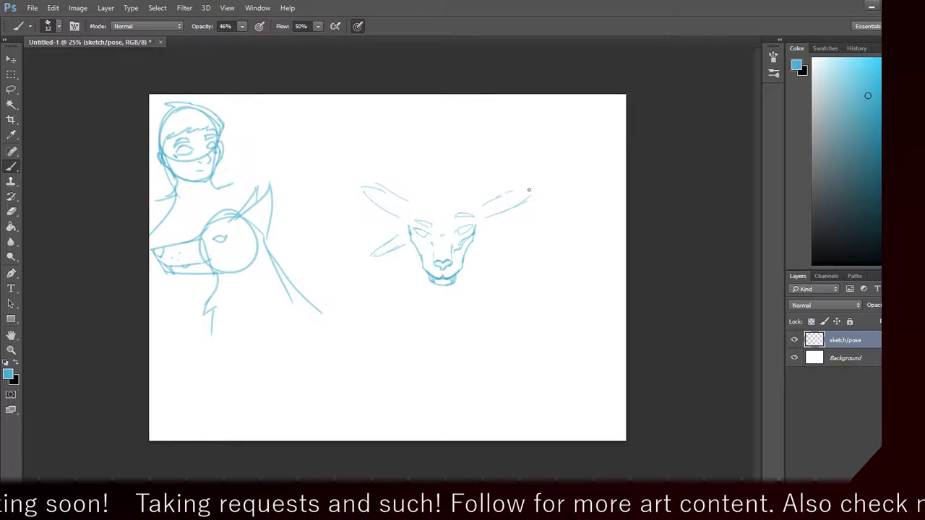
mouse_move(490, 201)
left_mouse_down()
mouse_move(481, 207)
mouse_move(499, 209)
mouse_move(491, 217)
left_mouse_up()
key("ctrl+alt+z")
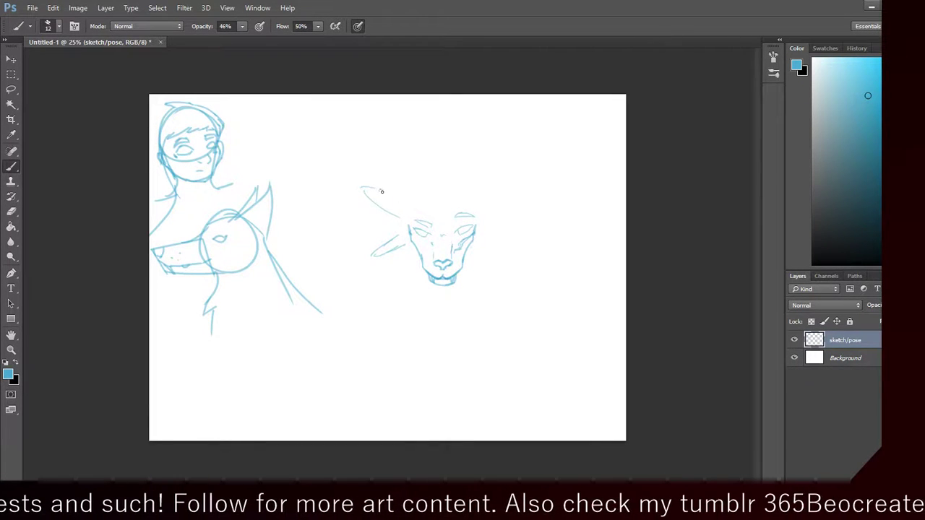
key("ctrl+alt+z")
key("ctrl+alt+z")
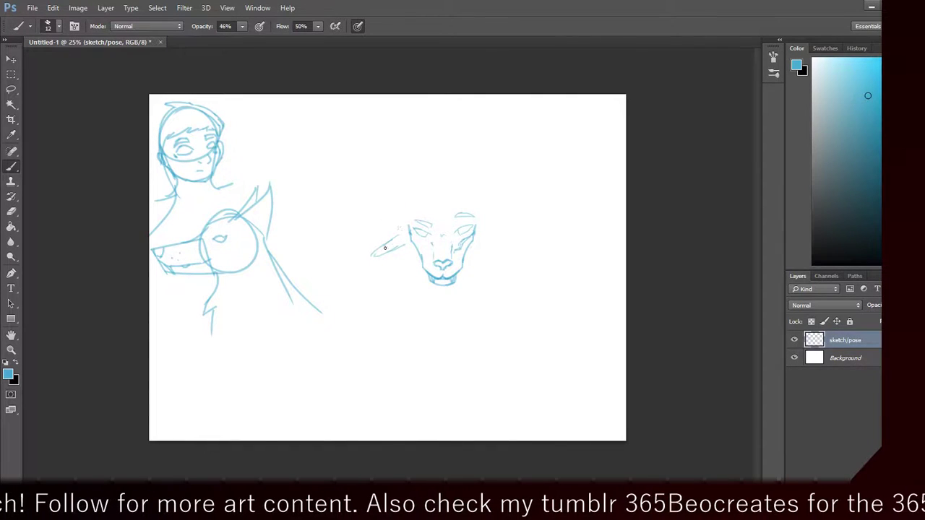
key("ctrl+alt+z")
key("ctrl+alt+z")
key("ctrl+alt+z")
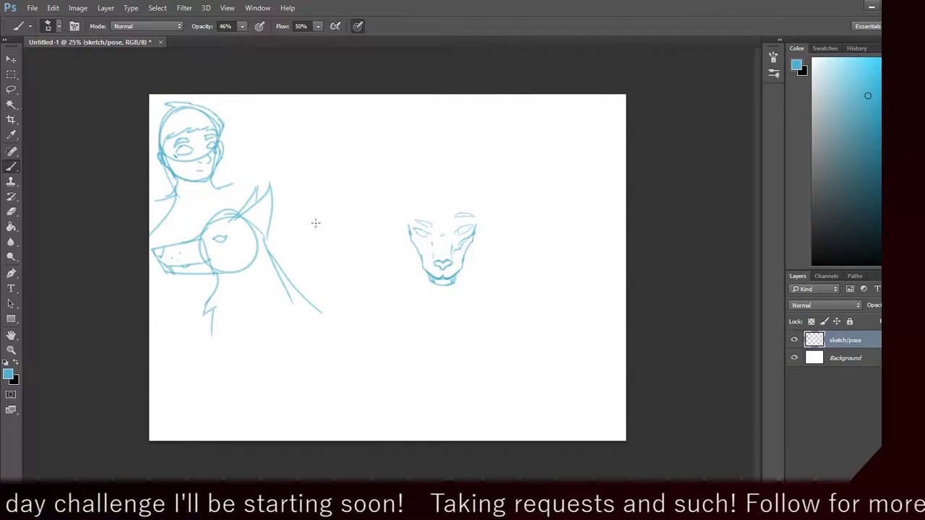
Step: Brush a small, pointed ear extending sideways from beside the right eye of the front-facing head
left_click_drag(476, 226, 514, 215)
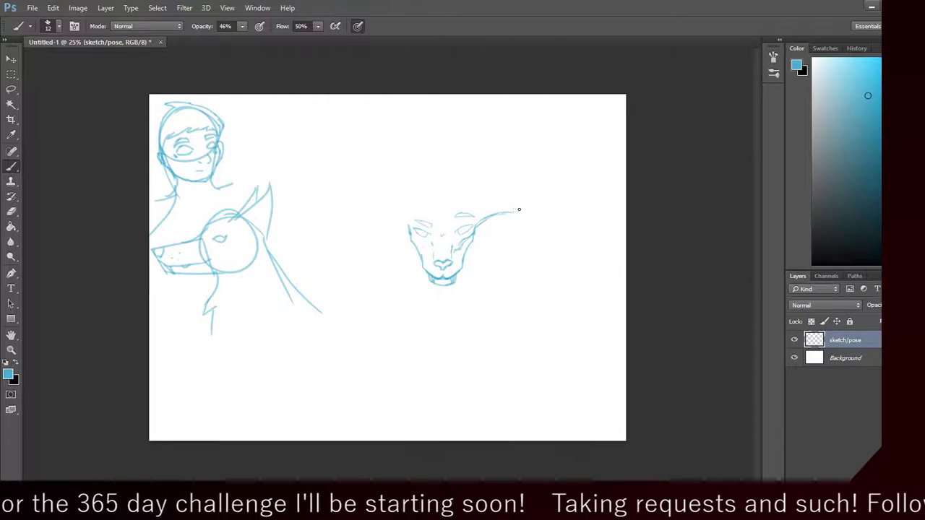
mouse_move(516, 210)
left_mouse_down()
mouse_move(480, 219)
mouse_move(478, 230)
left_mouse_up()
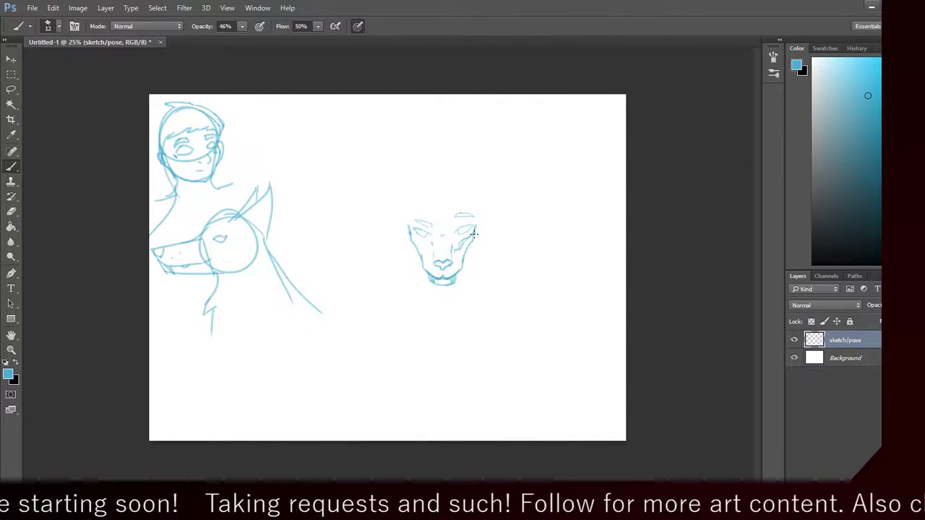
left_click_drag(473, 236, 482, 230)
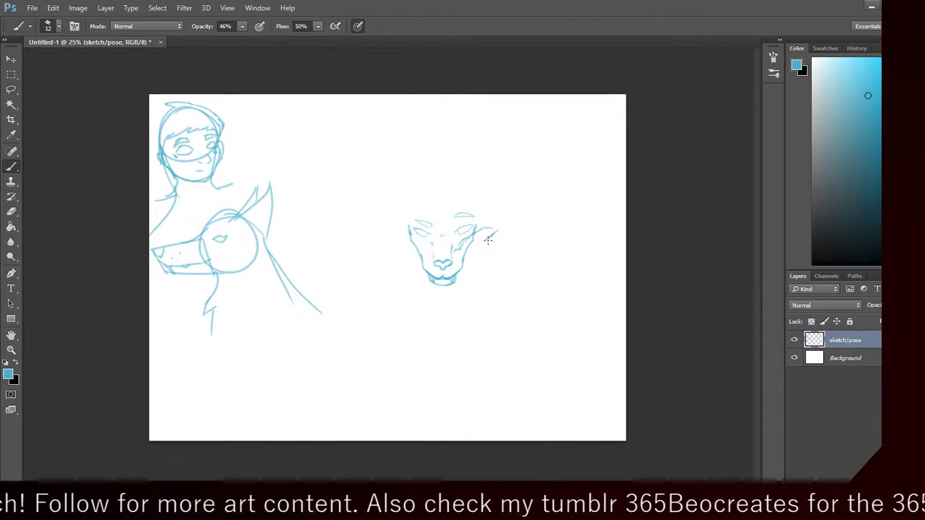
left_click_drag(496, 231, 485, 237)
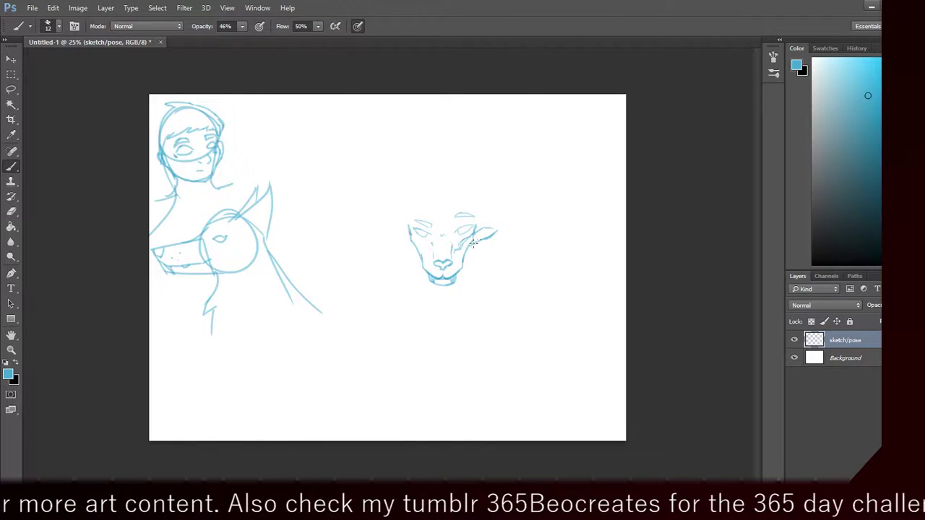
right_click(480, 238)
left_click(506, 226)
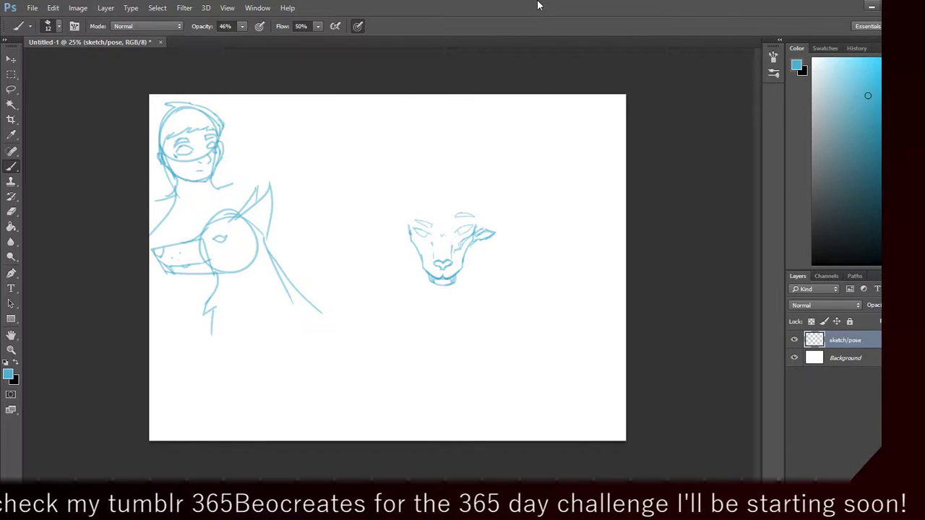
Step: Brush a matching small, pointed ear extending sideways from beside the left eye
right_click(401, 232)
key("Escape")
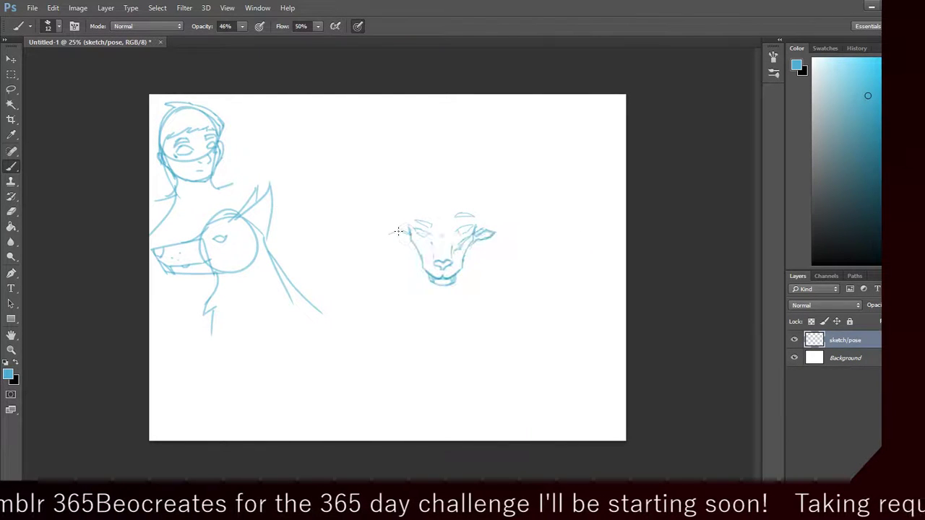
mouse_move(401, 230)
left_mouse_down()
mouse_move(387, 236)
mouse_move(406, 239)
left_mouse_up()
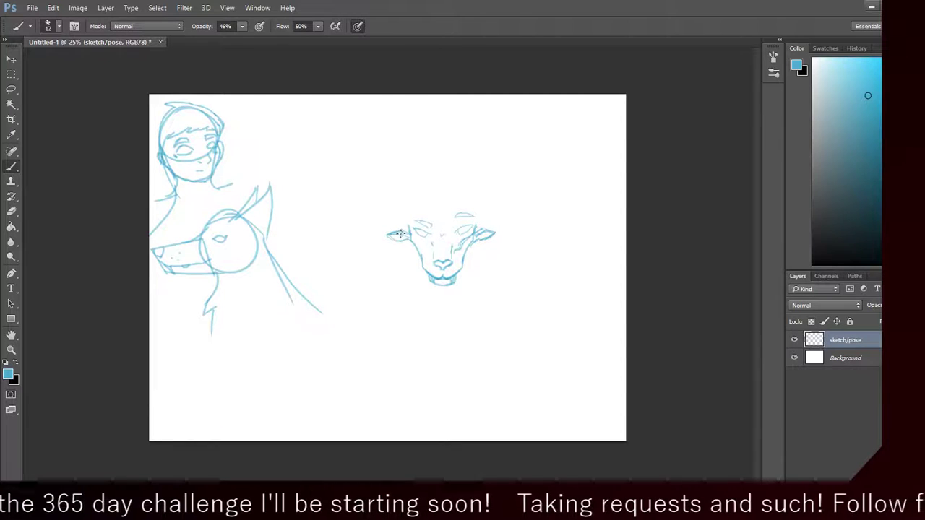
Step: Try a short stroke just above the right ear, and undo it
mouse_move(486, 219)
left_mouse_down()
mouse_move(511, 205)
mouse_move(496, 220)
left_mouse_up()
key("ctrl+alt+z")
key("ctrl+alt+z")
key("ctrl+alt+z")
key("ctrl+alt+z")
key("ctrl+alt+z")
key("ctrl+alt+z")
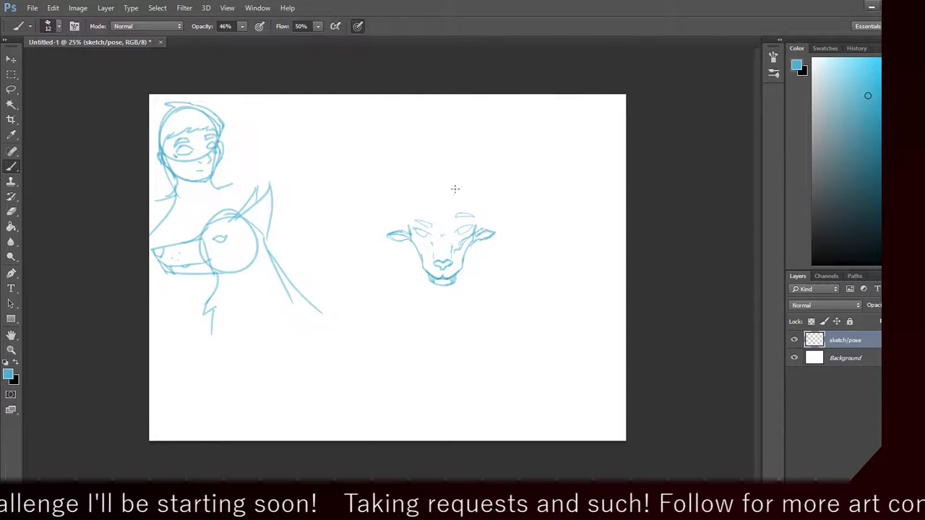
Step: Try a rounded skull outline running over the forehead and down both sides toward the ears, and undo it
key("ctrl+z")
mouse_move(429, 195)
left_mouse_down()
mouse_move(453, 197)
mouse_move(433, 191)
mouse_move(407, 214)
mouse_move(433, 197)
mouse_move(412, 197)
mouse_move(418, 206)
mouse_move(421, 194)
mouse_move(407, 214)
left_mouse_up()
key("ctrl+z")
key("ctrl+z")
mouse_move(458, 190)
left_mouse_down()
mouse_move(481, 209)
mouse_move(484, 240)
mouse_move(478, 211)
left_mouse_up()
key("ctrl+z")
key("ctrl+z")
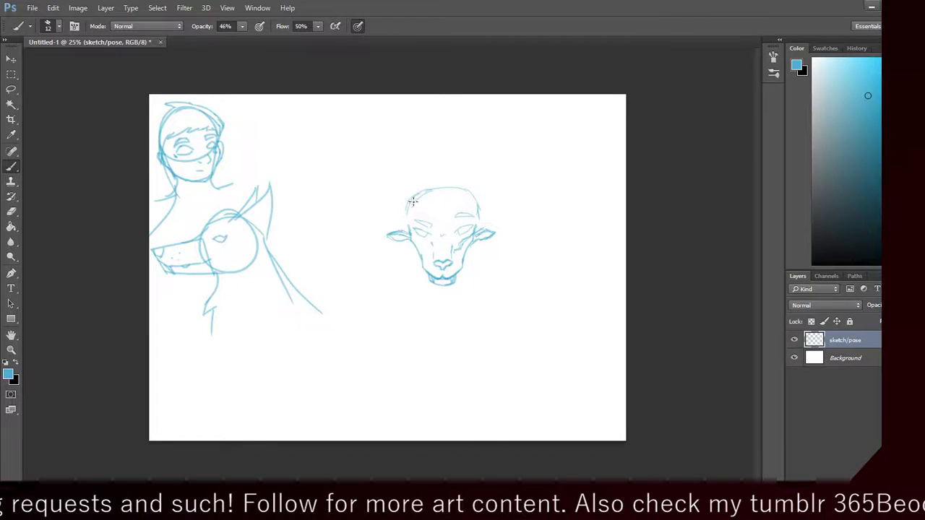
key("ctrl+alt+z")
key("ctrl+alt+z")
key("ctrl+alt+z")
key("ctrl+alt+z")
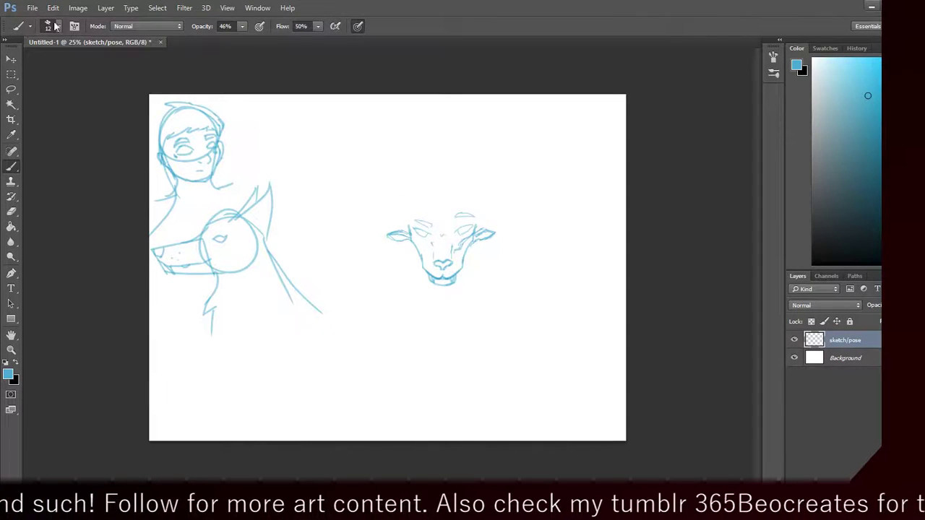
Step: Switch to the recently used 20 px textured brush preset
left_click(58, 26)
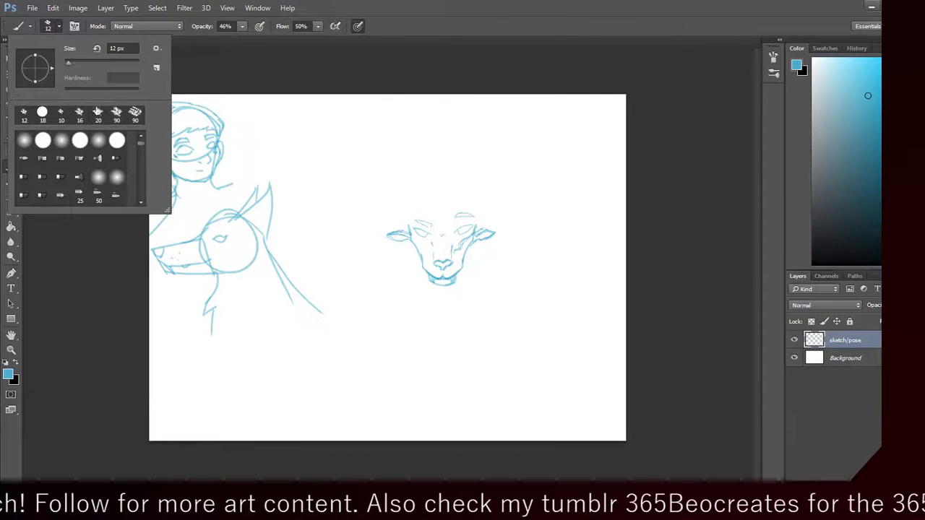
double_click(98, 112)
Step: Try several arcs for the crown of the front-facing head with the 20 px brush, and undo them
mouse_move(408, 204)
left_mouse_down()
mouse_move(469, 206)
mouse_move(439, 187)
mouse_move(474, 204)
left_mouse_up()
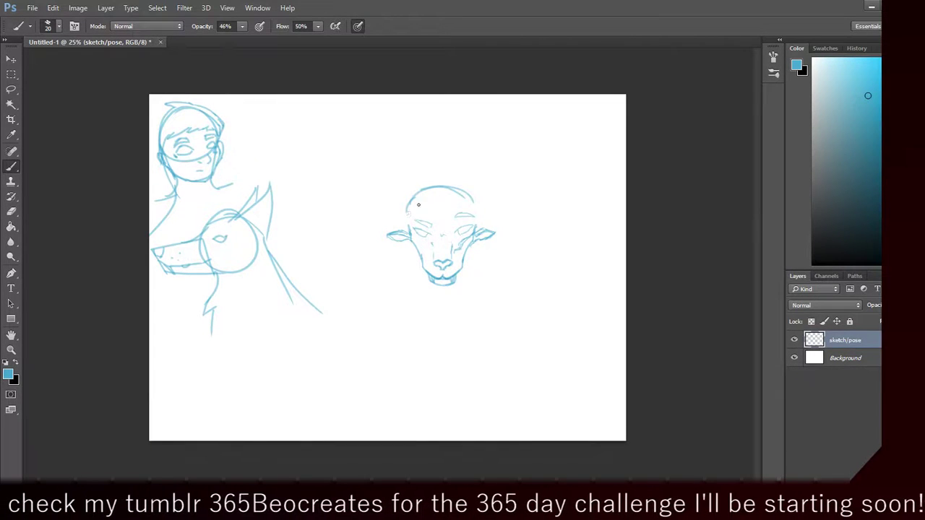
key("ctrl+alt+z")
key("ctrl+alt+z")
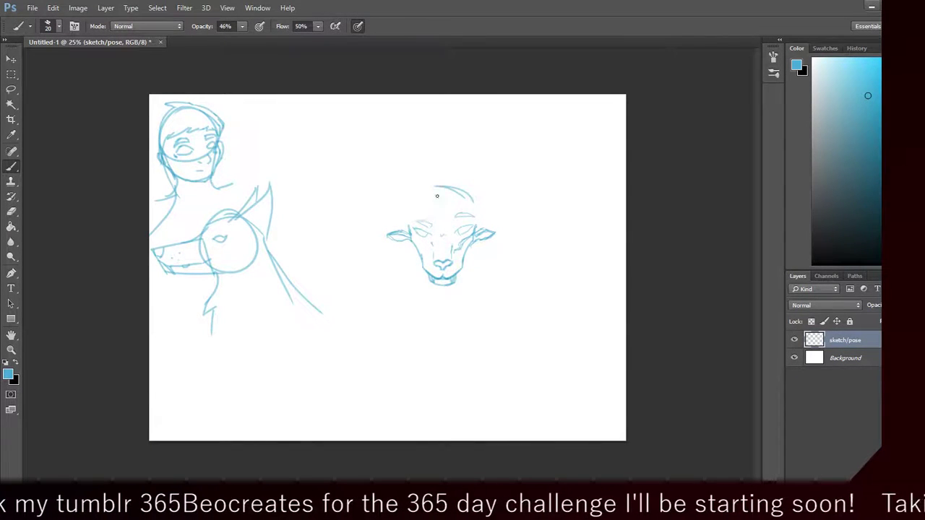
mouse_move(457, 193)
left_mouse_down()
mouse_move(436, 184)
mouse_move(479, 202)
left_mouse_up()
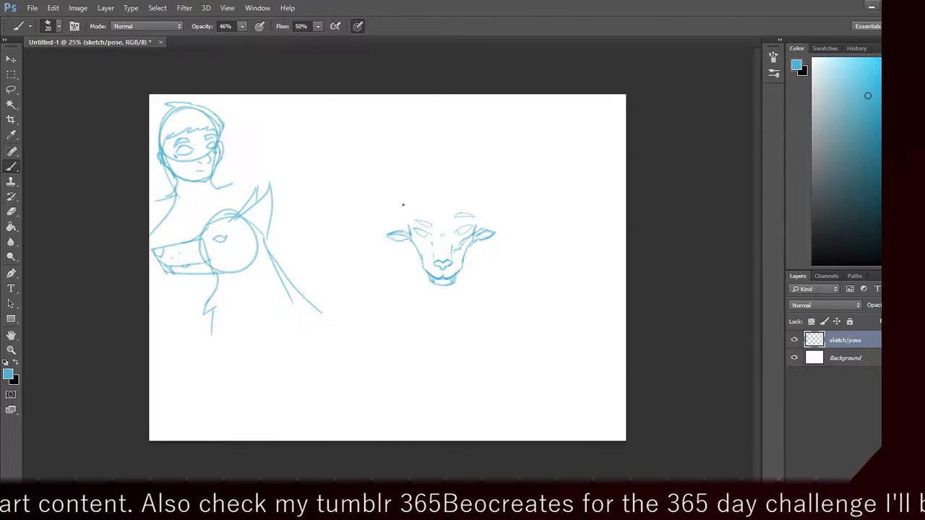
mouse_move(409, 203)
left_mouse_down()
mouse_move(455, 189)
mouse_move(457, 204)
mouse_move(428, 188)
mouse_move(464, 201)
mouse_move(429, 187)
mouse_move(447, 186)
mouse_move(414, 197)
mouse_move(461, 198)
mouse_move(430, 192)
mouse_move(467, 207)
mouse_move(465, 223)
mouse_move(463, 192)
mouse_move(485, 216)
mouse_move(446, 196)
mouse_move(463, 202)
mouse_move(420, 208)
mouse_move(441, 197)
mouse_move(416, 195)
mouse_move(427, 242)
mouse_move(441, 208)
mouse_move(424, 197)
mouse_move(463, 201)
mouse_move(474, 213)
mouse_move(463, 200)
mouse_move(481, 229)
left_mouse_up()
key("ctrl+z")
key("ctrl+z")
key("ctrl+z")
key("ctrl+alt+z")
key("ctrl+alt+z")
key("ctrl+alt+z")
key("ctrl+alt+z")
key("ctrl+alt+z")
key("ctrl+alt+z")
key("ctrl+alt+z")
key("ctrl+alt+z")
key("ctrl+alt+z")
key("ctrl+alt+z")
key("ctrl+alt+z")
key("ctrl+alt+z")
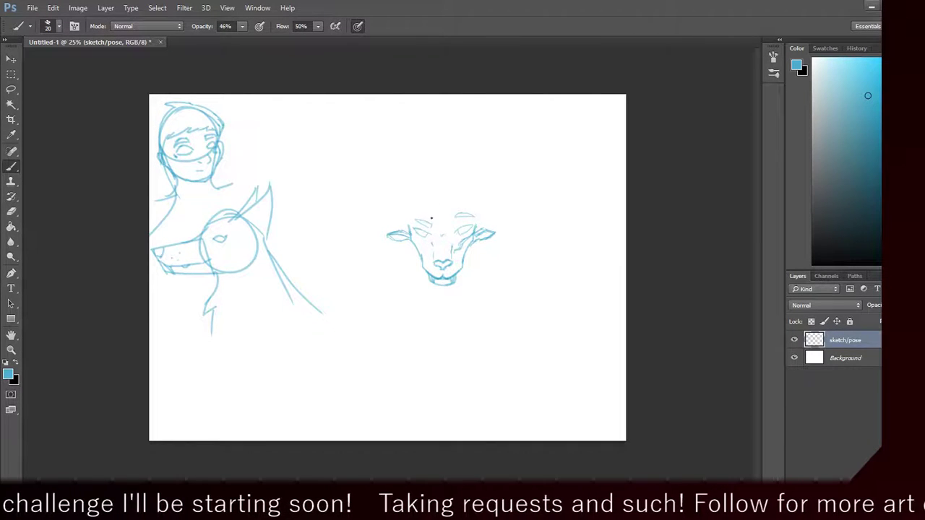
Step: Brush a shallow domed crown line above the brows, leaving its ends open above both ears
mouse_move(408, 203)
left_mouse_down()
mouse_move(442, 179)
mouse_move(474, 195)
mouse_move(474, 208)
mouse_move(433, 185)
mouse_move(407, 205)
left_mouse_up()
key("ctrl+alt+z")
key("ctrl+alt+z")
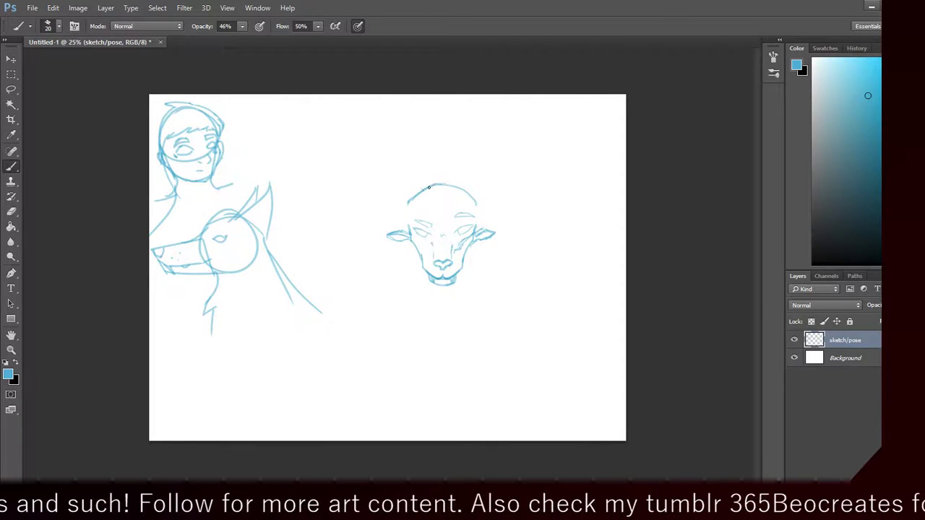
key("ctrl+z")
left_click_drag(412, 201, 414, 188)
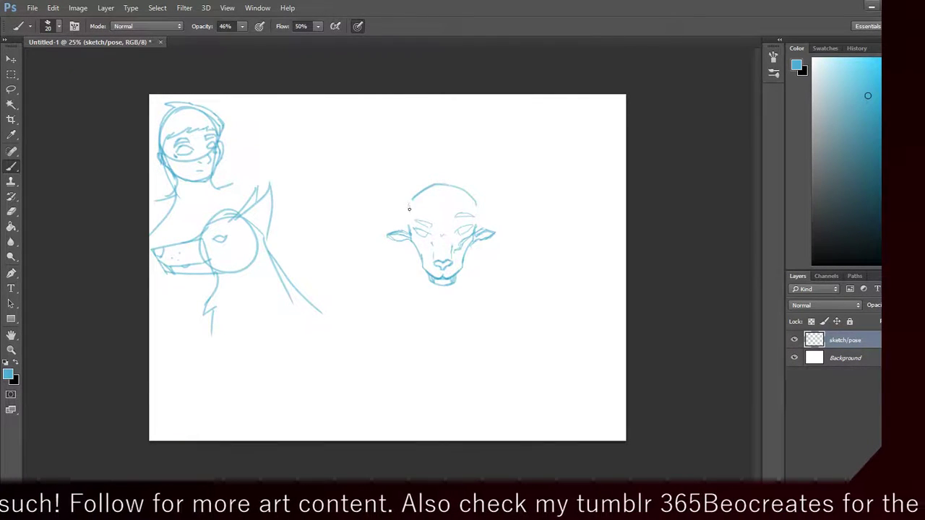
key("ctrl+z")
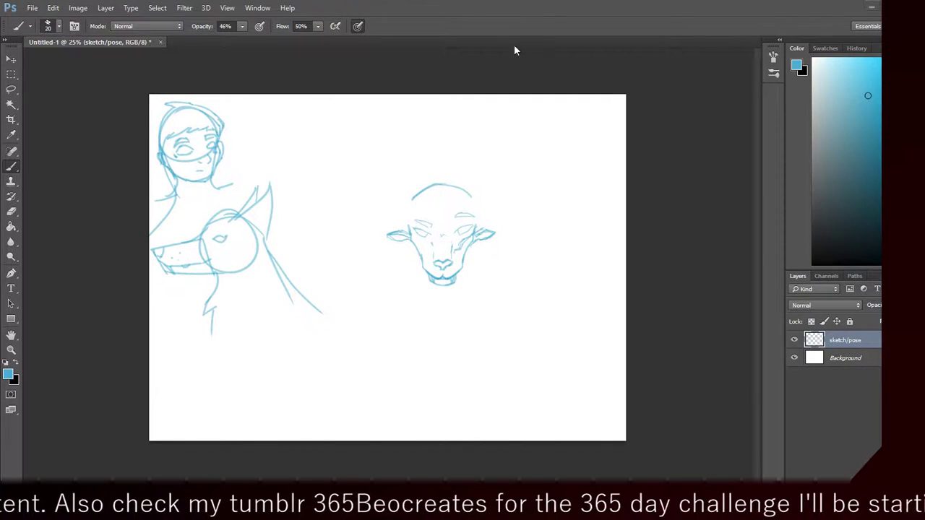
Step: Brush a short slanted horn-base line at the right end of the crown
double_click(554, 10)
left_click_drag(733, 17, 701, 10)
mouse_move(471, 195)
left_mouse_down()
mouse_move(505, 189)
mouse_move(474, 206)
left_mouse_up()
key("ctrl+z")
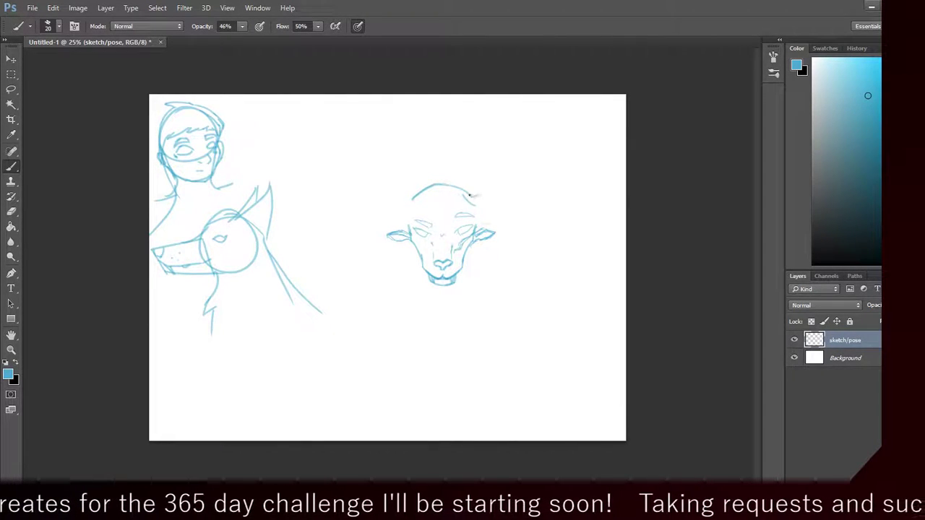
Step: Try a horn stretching outward and slightly upward from the right horn base, and undo its strokes
mouse_move(489, 182)
left_mouse_down()
mouse_move(508, 193)
mouse_move(479, 196)
mouse_move(520, 182)
mouse_move(484, 184)
mouse_move(520, 174)
left_mouse_up()
left_click_drag(486, 201, 517, 189)
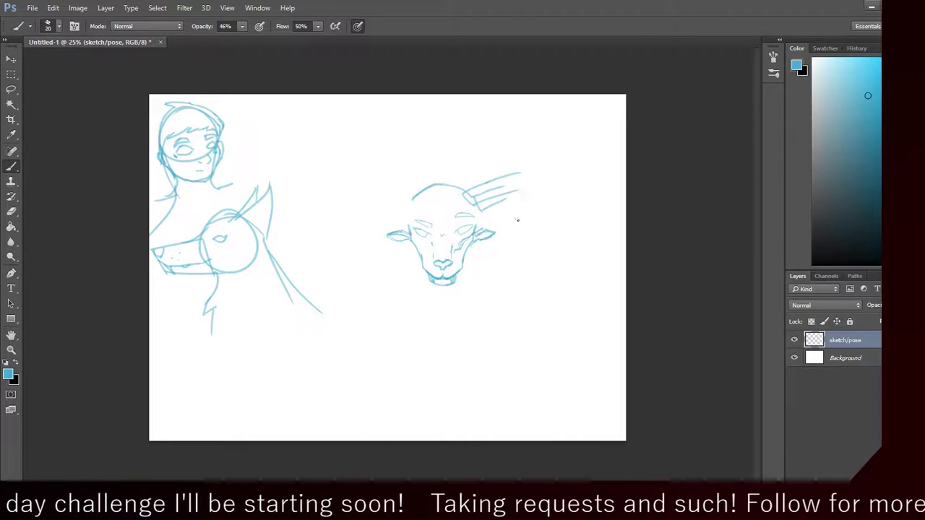
key("ctrl+alt+z")
key("ctrl+alt+z")
key("ctrl+alt+z")
key("ctrl+alt+z")
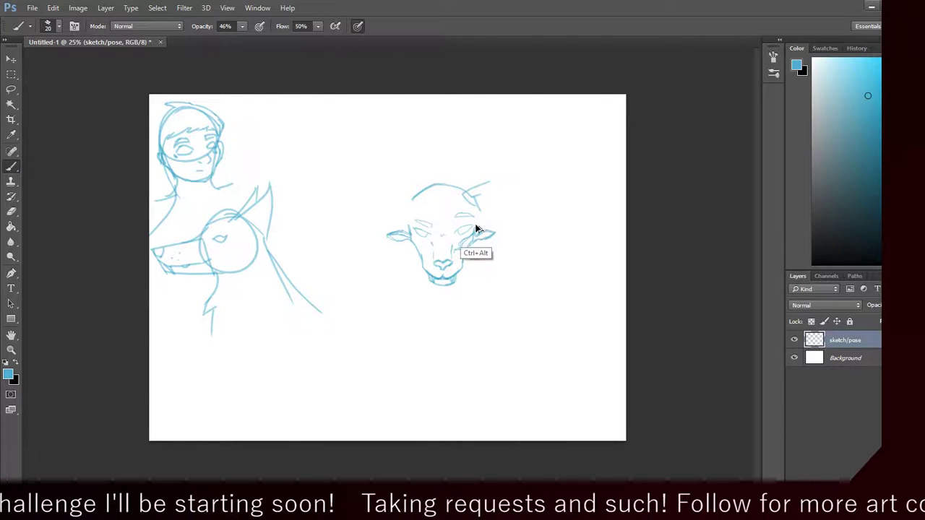
key("ctrl+alt+z")
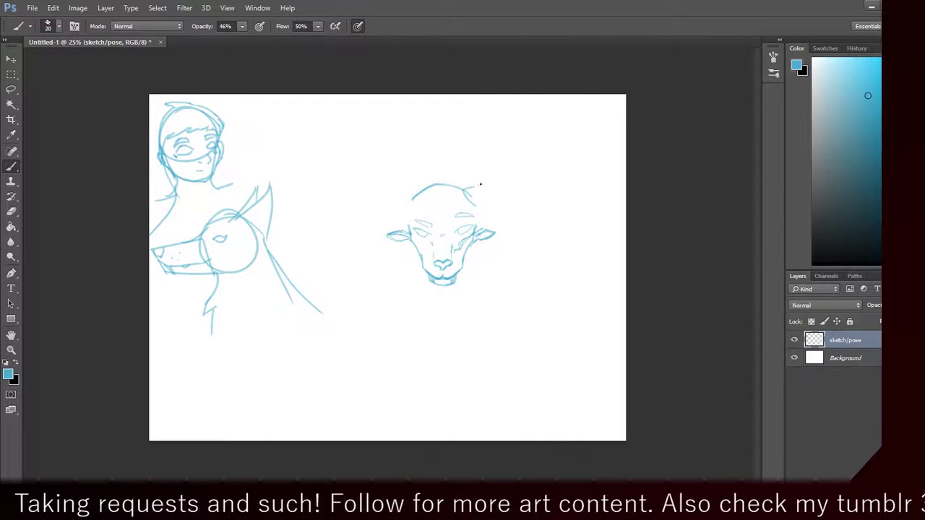
Step: Brush a curved horn rising from the right horn base to a pointed tip, with both edges outlined
mouse_move(469, 188)
left_mouse_down()
mouse_move(479, 178)
mouse_move(473, 157)
mouse_move(488, 139)
left_mouse_up()
mouse_move(485, 158)
left_mouse_down()
mouse_move(483, 201)
mouse_move(475, 206)
mouse_move(461, 188)
left_mouse_up()
key("ctrl+z")
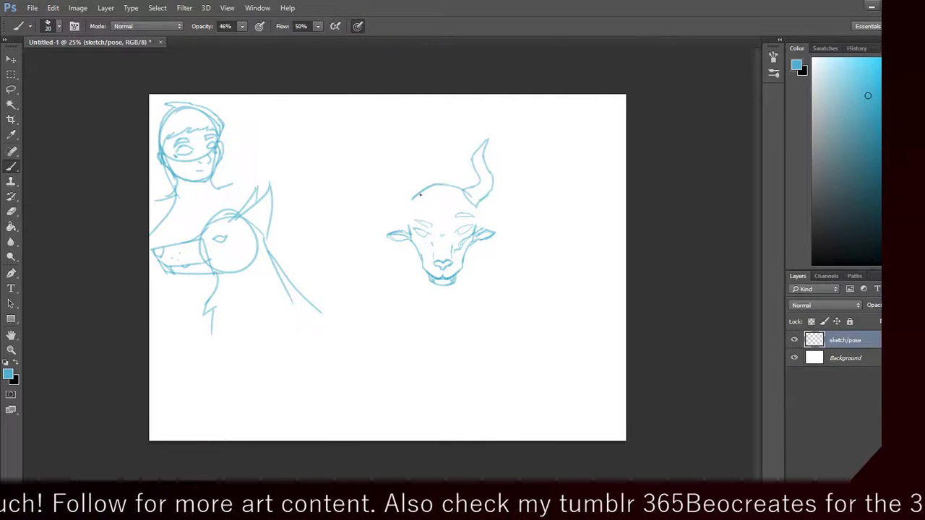
Step: Brush the slanted base of the left horn and its inner edge curving up to a pointed tip
left_click_drag(408, 206, 427, 194)
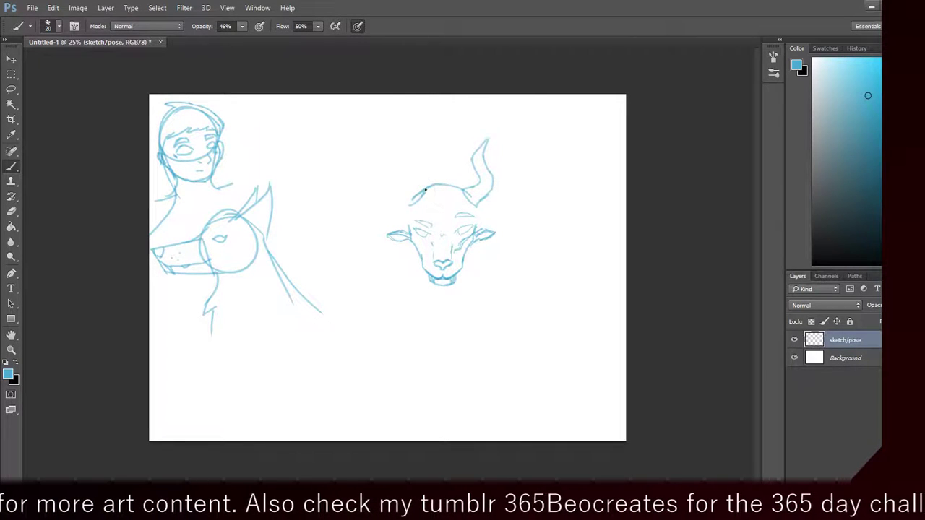
mouse_move(421, 185)
left_mouse_down()
mouse_move(431, 149)
mouse_move(413, 136)
mouse_move(425, 139)
mouse_move(416, 136)
mouse_move(419, 153)
mouse_move(419, 136)
mouse_move(427, 141)
mouse_move(418, 132)
mouse_move(410, 200)
left_mouse_up()
key("ctrl+z")
key("ctrl+z")
key("ctrl+z")
key("ctrl+z")
key("ctrl+z")
Step: Try the curved outer edge of the left horn from near the tip down to its base, and undo it
left_click_drag(405, 168, 409, 201)
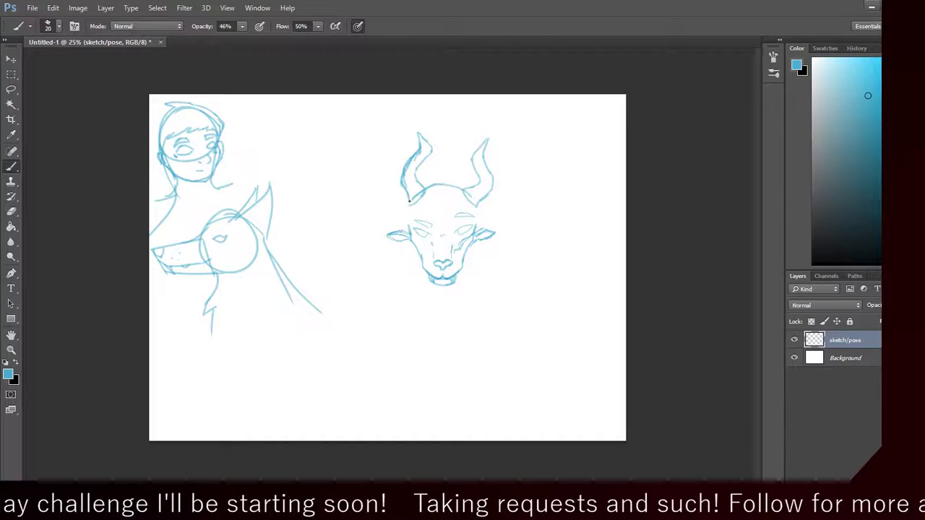
key("ctrl+alt+z")
key("ctrl+alt+z")
key("ctrl+alt+z")
key("ctrl+alt+z")
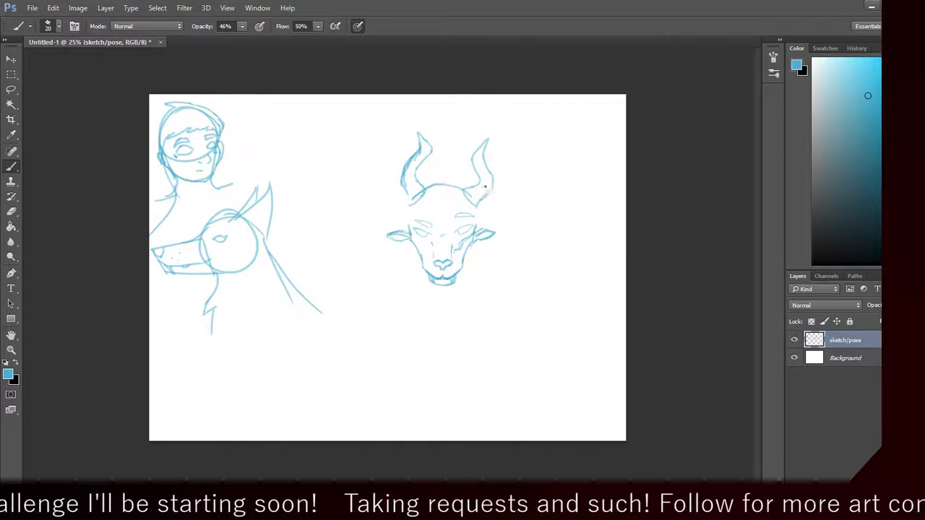
key("ctrl+alt+z")
key("ctrl+alt+z")
key("ctrl+alt+z")
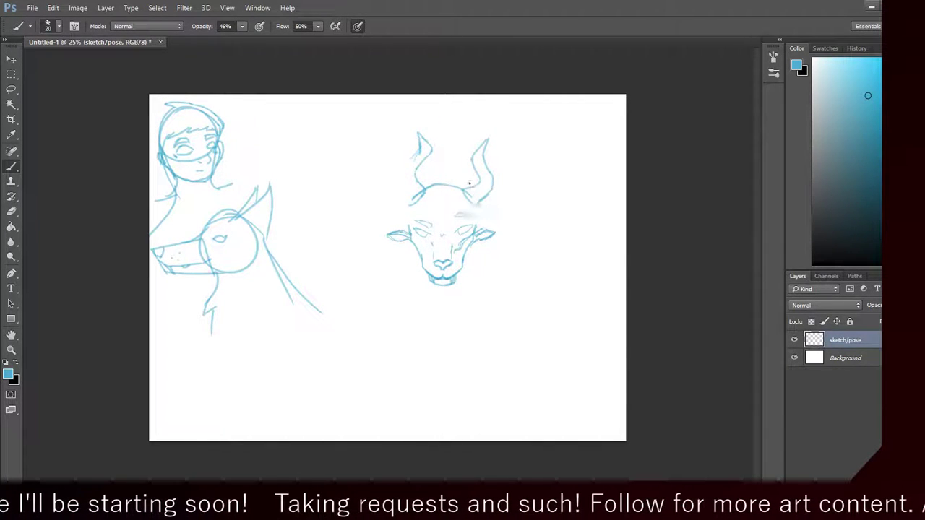
Step: Undo the strokes of the left horn on the bull-like head, keeping the forehead arc
key("ctrl+alt+z")
key("ctrl+alt+z")
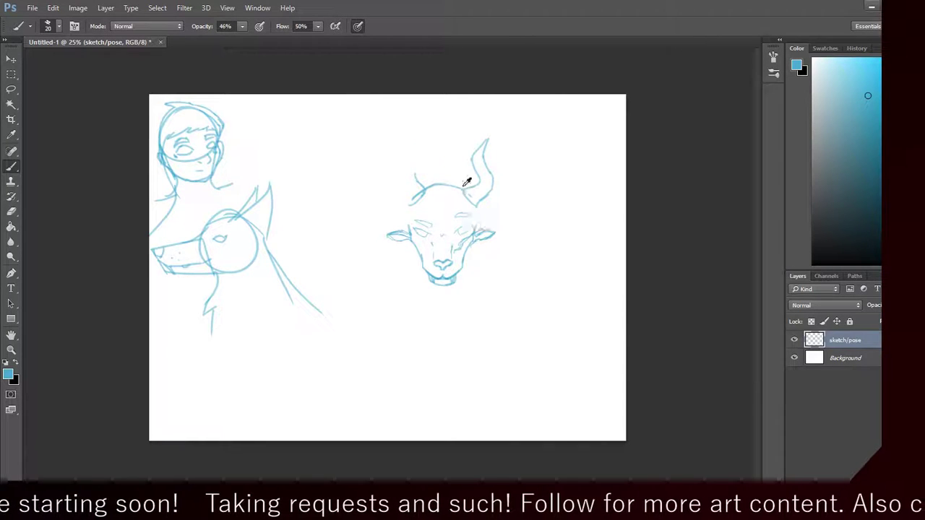
key("ctrl+alt+z")
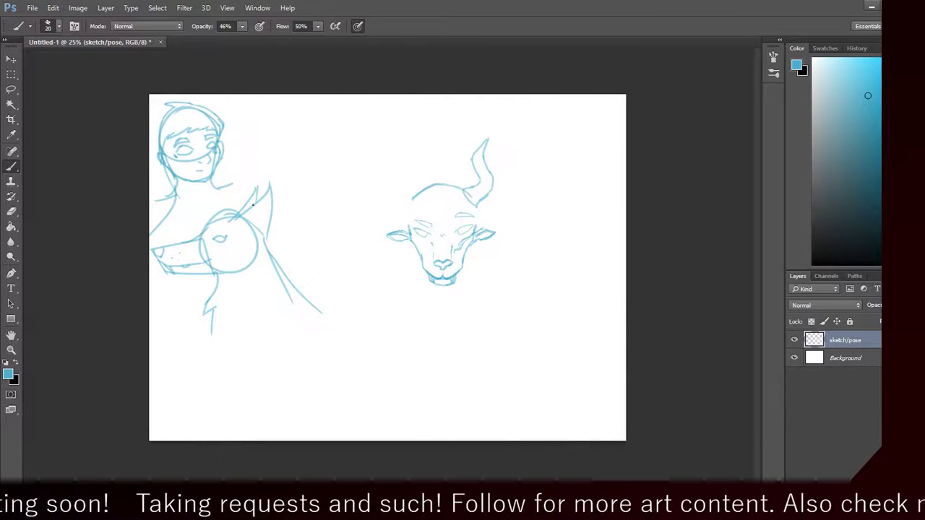
Step: Lasso the finished right horn and copy it to a new layer
left_click(16, 134)
left_click(15, 105)
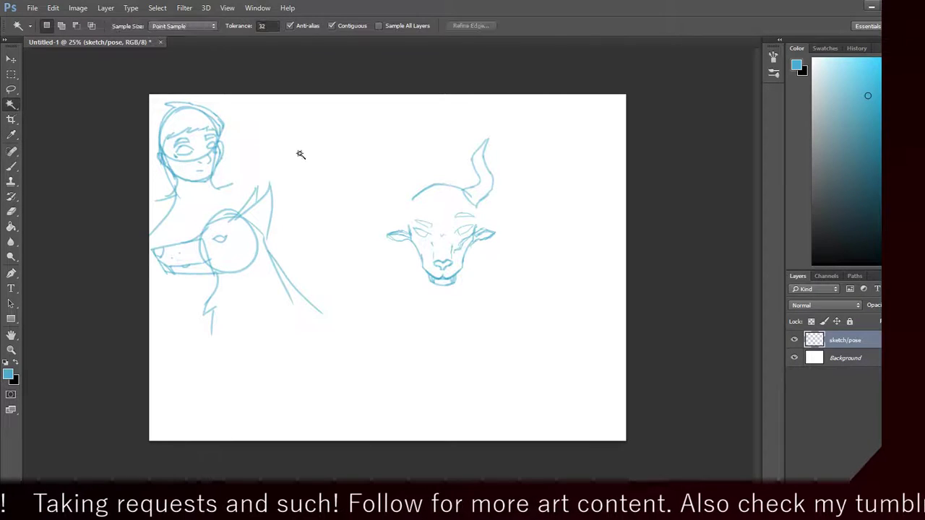
left_click(11, 90)
mouse_move(463, 182)
left_mouse_down()
mouse_move(461, 194)
mouse_move(484, 213)
mouse_move(477, 132)
mouse_move(463, 186)
left_mouse_up()
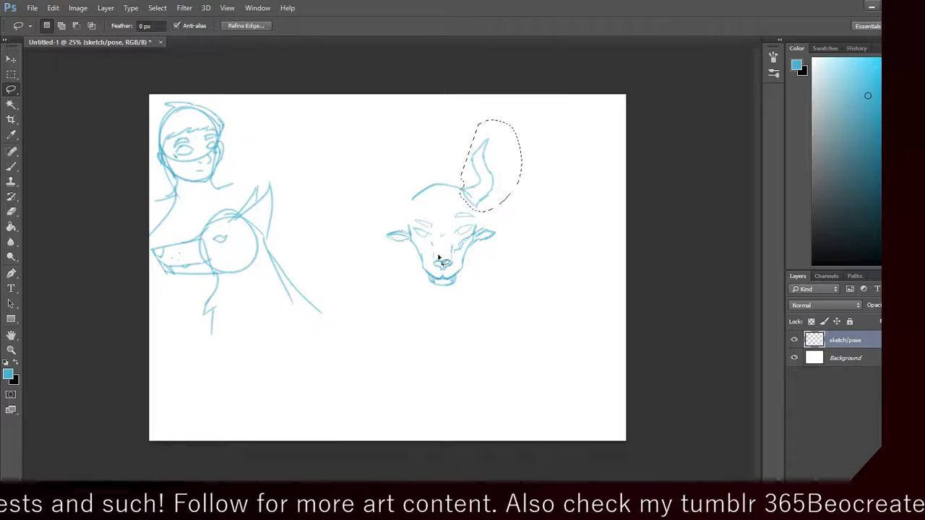
right_click(495, 186)
left_click(540, 271)
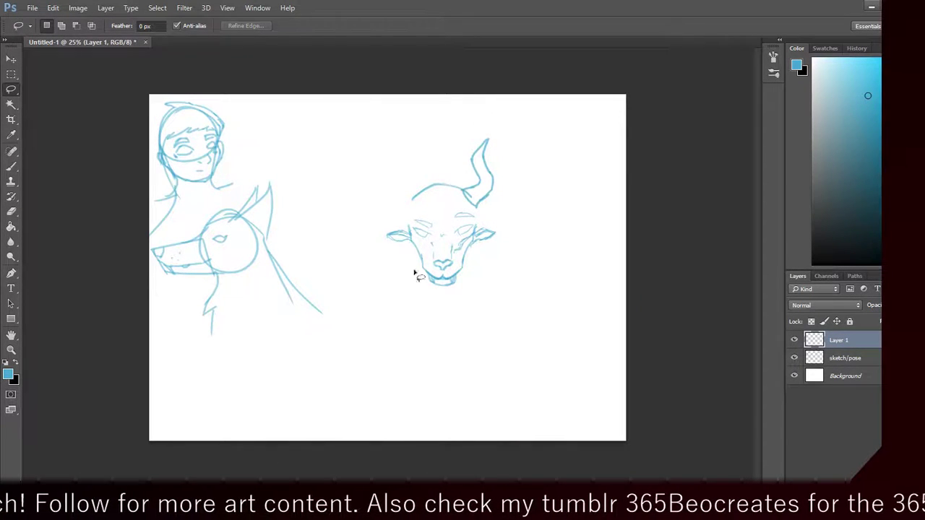
Step: Flip the copied horn horizontally
left_click(52, 9)
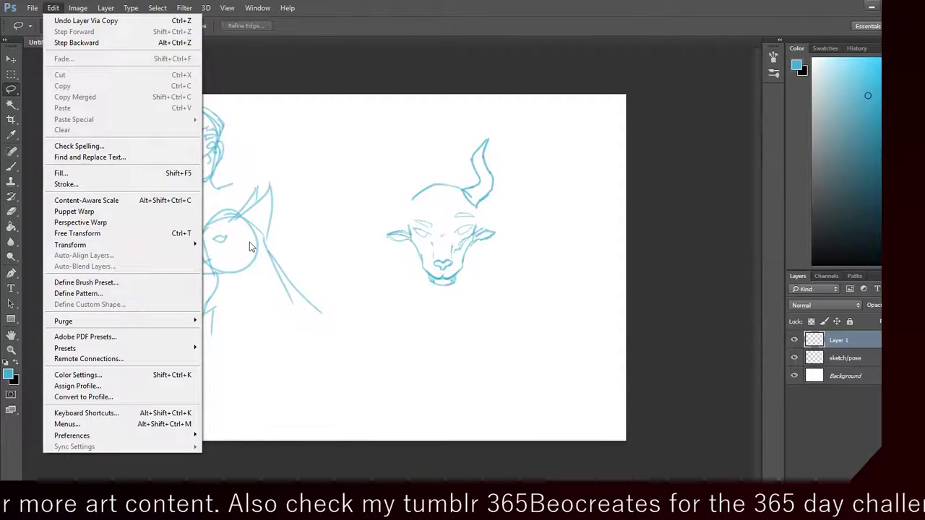
mouse_move(180, 244)
left_click(280, 371)
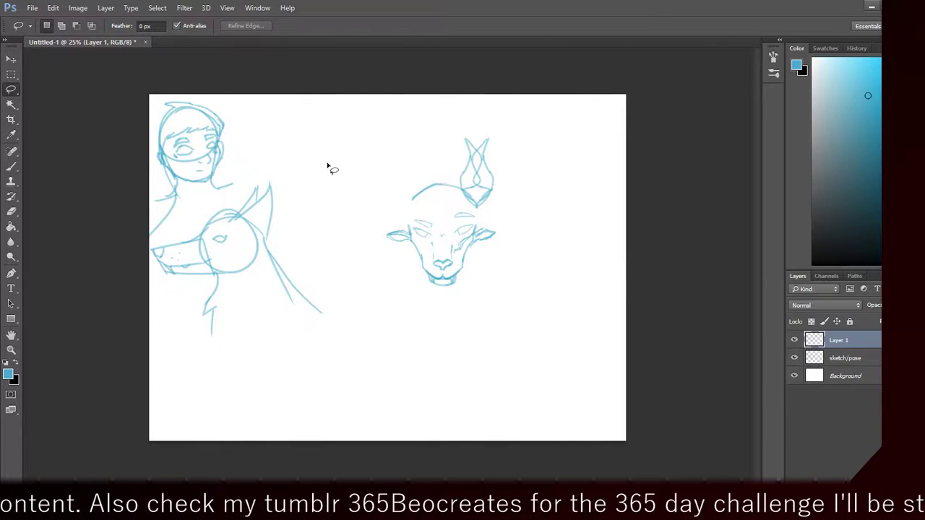
Step: Move the mirrored horn across to the left side of the forehead and merge its layer into the sketch/pose layer
left_click(13, 62)
key("shift+Left")
key("shift+Left")
key("shift+Left")
key("shift+Left")
key("shift+Left")
key("shift+Left")
key("shift+Left")
key("shift+Left")
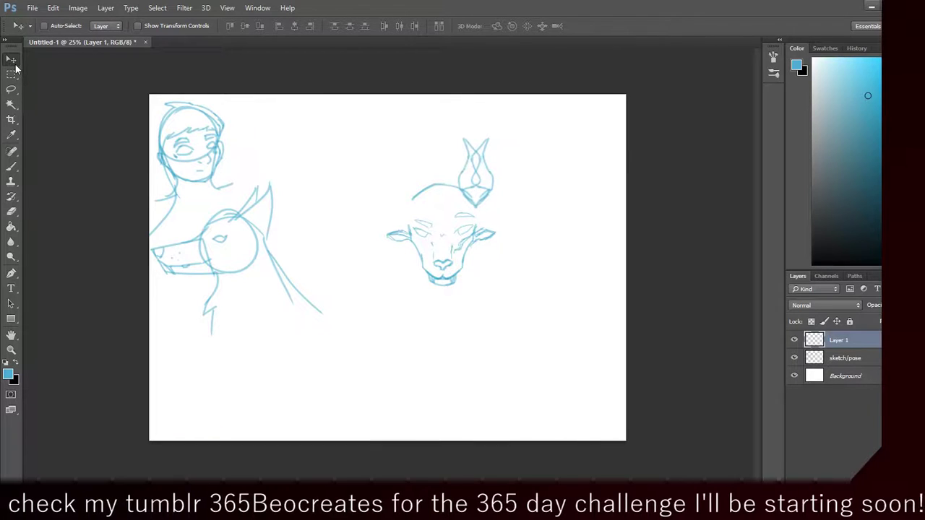
key("shift+Left")
key("shift+Left")
key("shift+Left")
key("shift+Left")
key("shift+Left")
key("shift+Left")
key("shift+Left")
key("shift+Left")
key("shift+Left")
key("shift+Left")
key("shift+Left")
key("shift+Left")
key("shift+Left")
key("shift+Left")
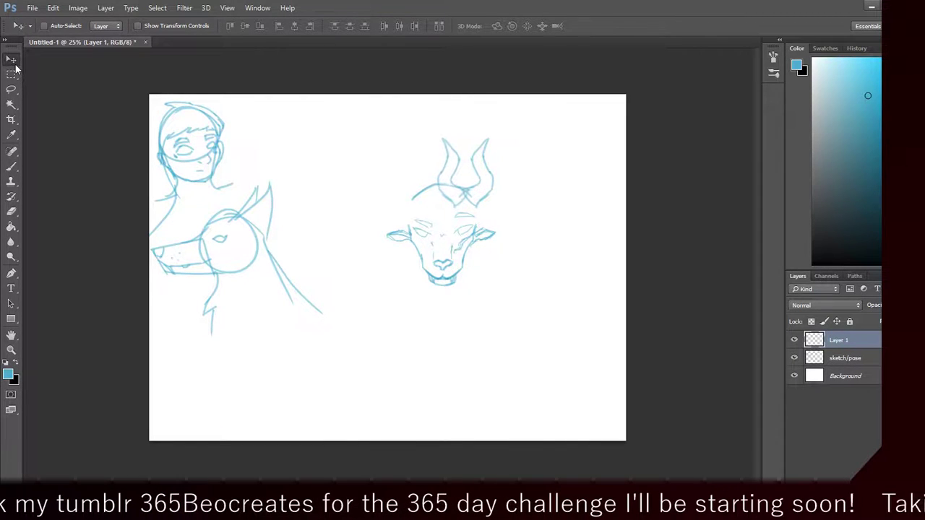
key("shift+Left")
key("shift+Left")
key("shift+Left")
key("shift+Left")
key("shift+Left")
key("shift+Left")
key("shift+Left")
key("shift+Left")
key("shift+Left")
key("shift+Left")
key("shift+Left")
key("shift+Left")
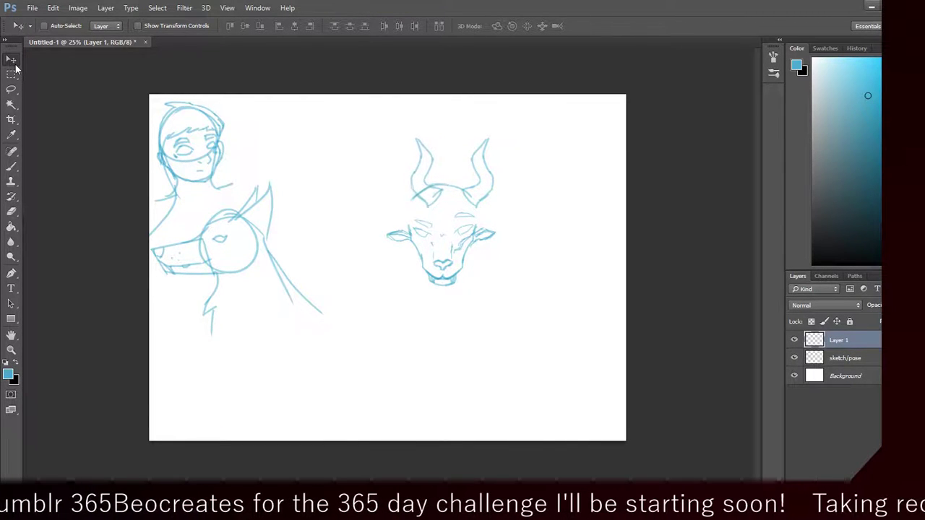
key("shift+Left")
key("shift+Left")
key("shift+Left")
key("shift+Left")
key("shift+Left")
key("shift+Left")
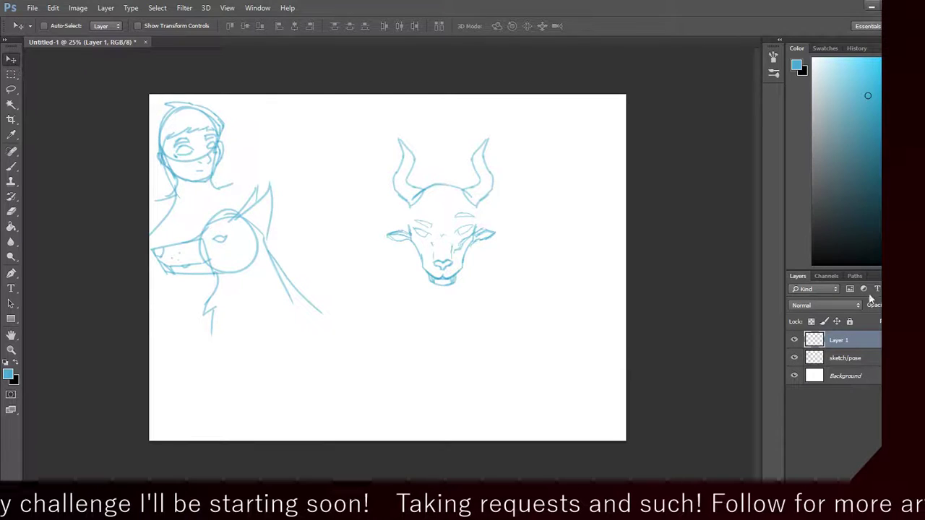
right_click(856, 343)
left_click(741, 350)
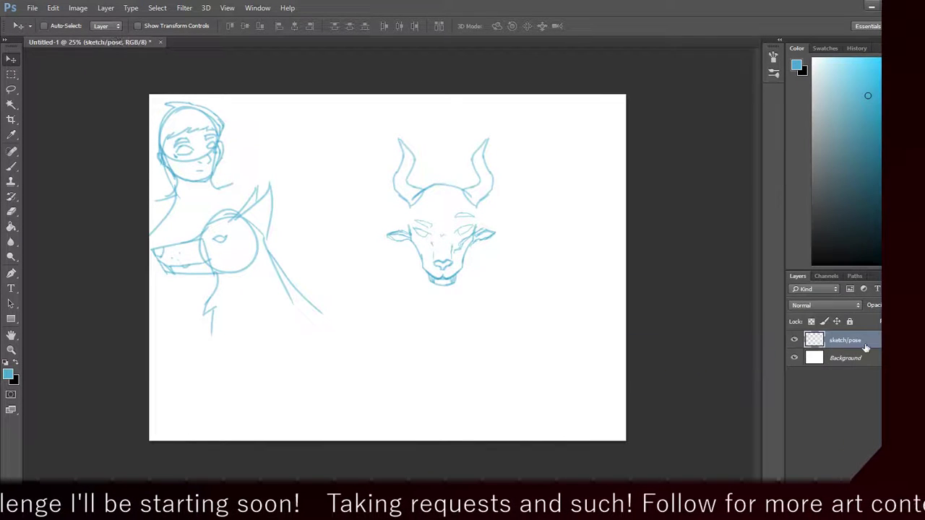
Step: Try the upper edge of an ear arching outward from the right horn base, and undo it
left_click(10, 167)
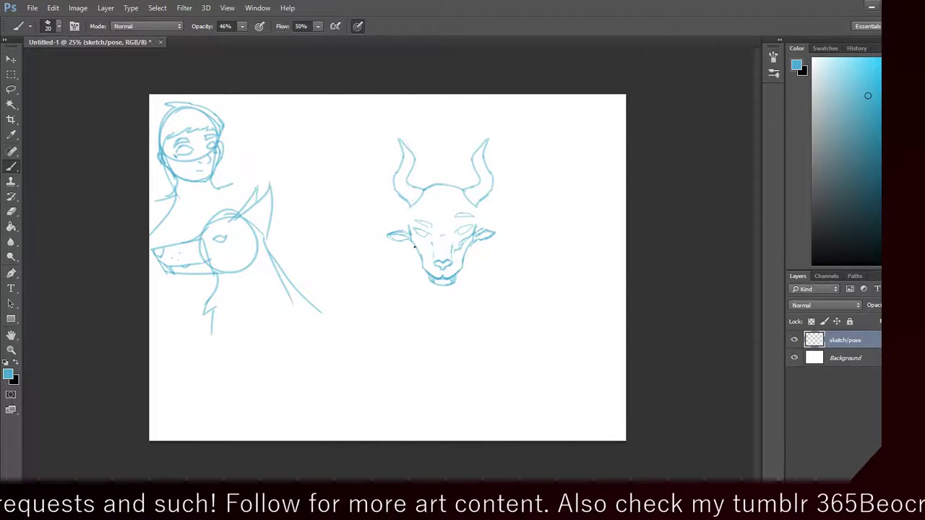
mouse_move(477, 210)
left_mouse_down()
mouse_move(521, 198)
mouse_move(533, 215)
mouse_move(525, 204)
mouse_move(509, 220)
mouse_move(510, 204)
mouse_move(515, 215)
mouse_move(479, 219)
left_mouse_up()
key("ctrl+alt+z")
key("ctrl+alt+z")
key("ctrl+alt+z")
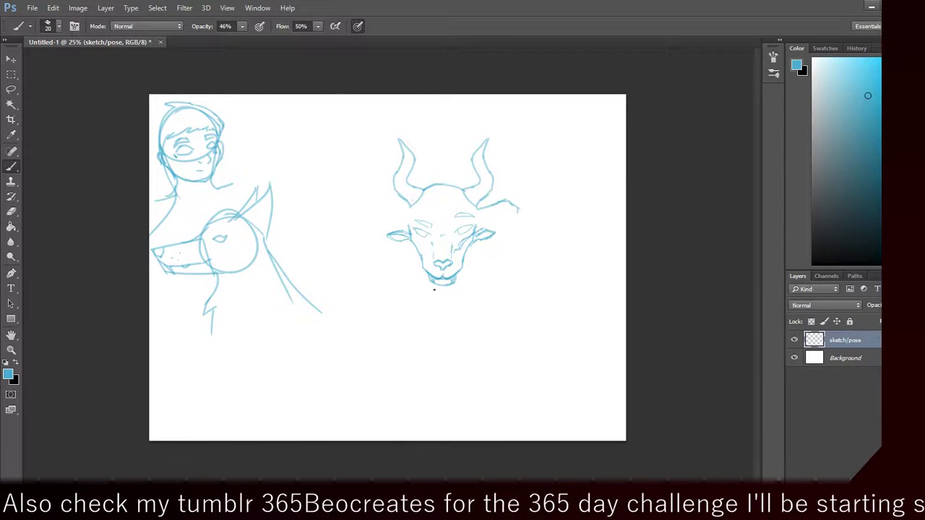
key("ctrl+alt+z")
key("ctrl+alt+z")
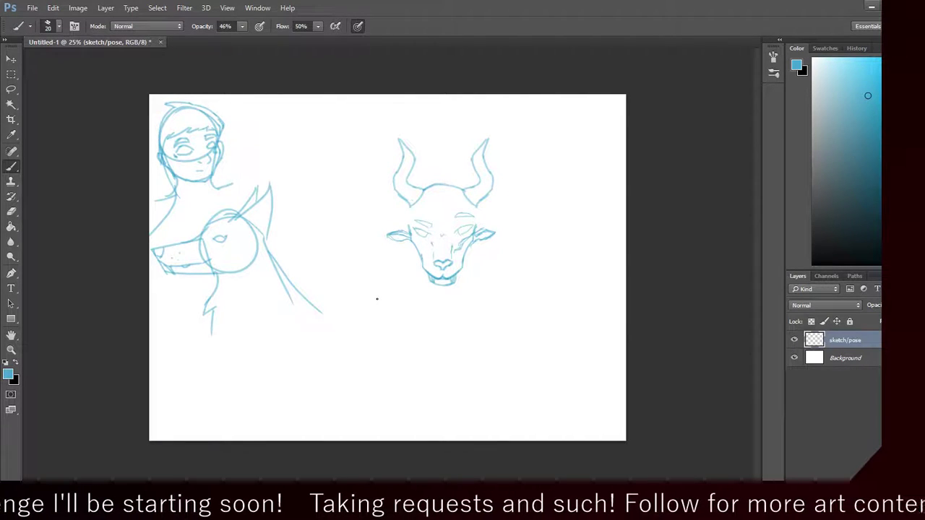
Step: Brush a small curved mark on the forehead between the horns, trying a rounded hair tuft around it and undoing the tuft
mouse_move(435, 201)
left_mouse_down()
mouse_move(431, 169)
mouse_move(447, 181)
mouse_move(418, 177)
mouse_move(438, 173)
mouse_move(411, 182)
mouse_move(421, 175)
mouse_move(414, 209)
left_mouse_up()
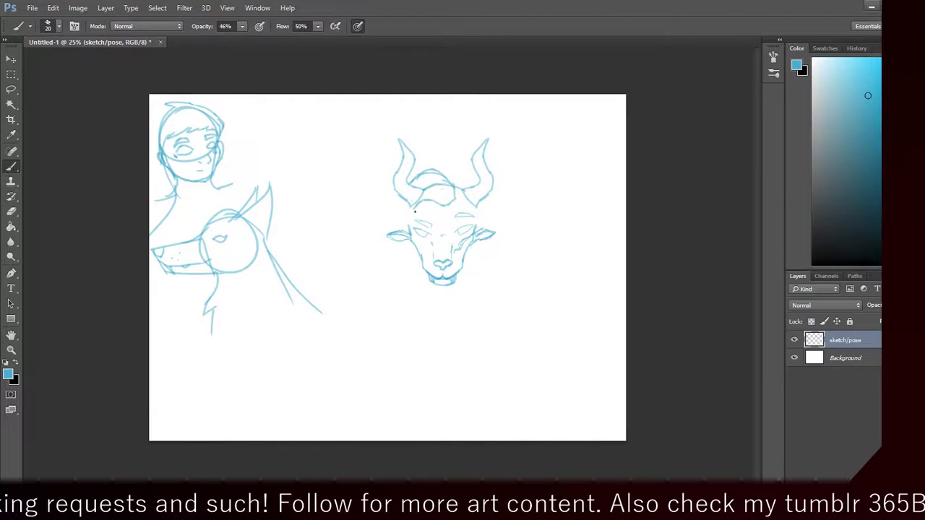
key("ctrl+alt+z")
key("ctrl+alt+z")
key("ctrl+alt+z")
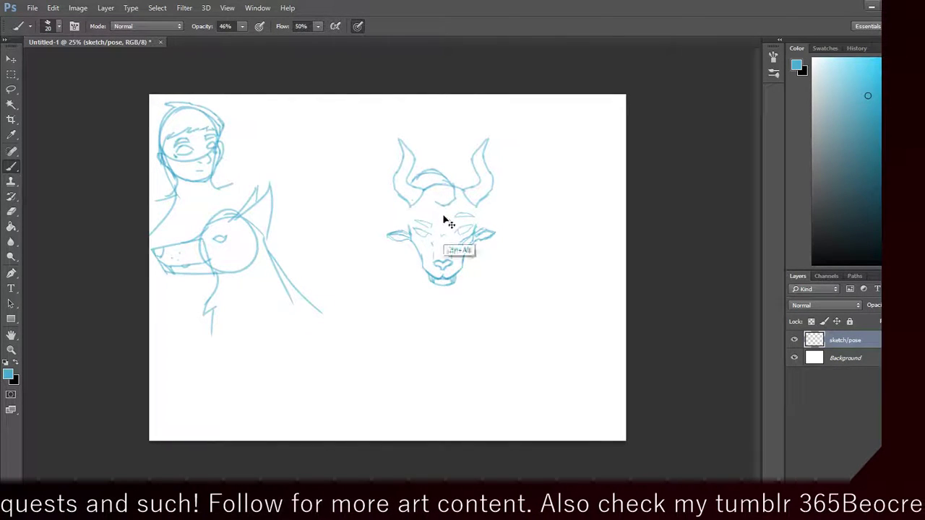
key("ctrl+alt+z")
key("ctrl+alt+z")
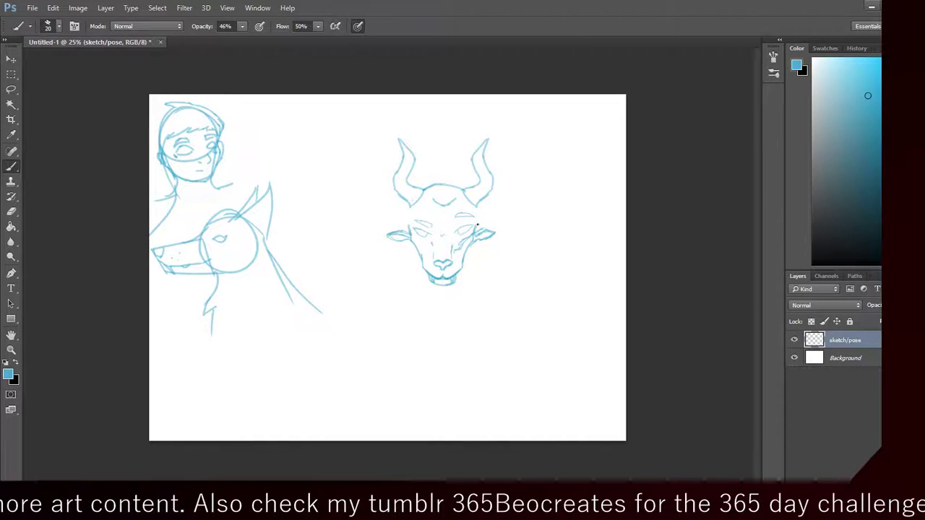
Step: Brush an ear's upper edge outward from below the right horn base, undoing its rounded tip and lower edge
mouse_move(477, 206)
left_mouse_down()
mouse_move(520, 223)
mouse_move(505, 221)
left_mouse_up()
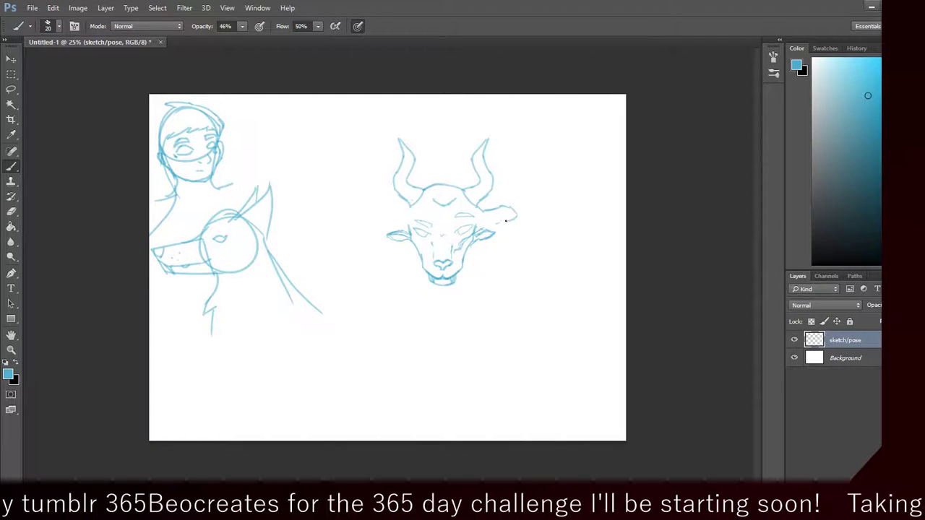
key("ctrl+alt+z")
key("ctrl+alt+z")
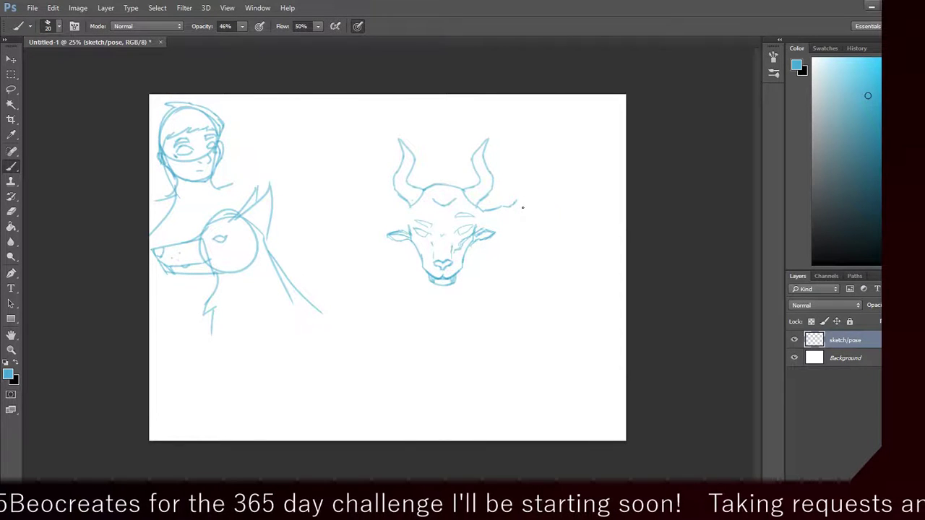
Step: Try an upturned ear tip, lower edge and inner fold lines on the right ear, and undo them back to the upper edge
mouse_move(523, 203)
left_mouse_down()
mouse_move(508, 224)
mouse_move(523, 205)
mouse_move(475, 232)
mouse_move(516, 200)
left_mouse_up()
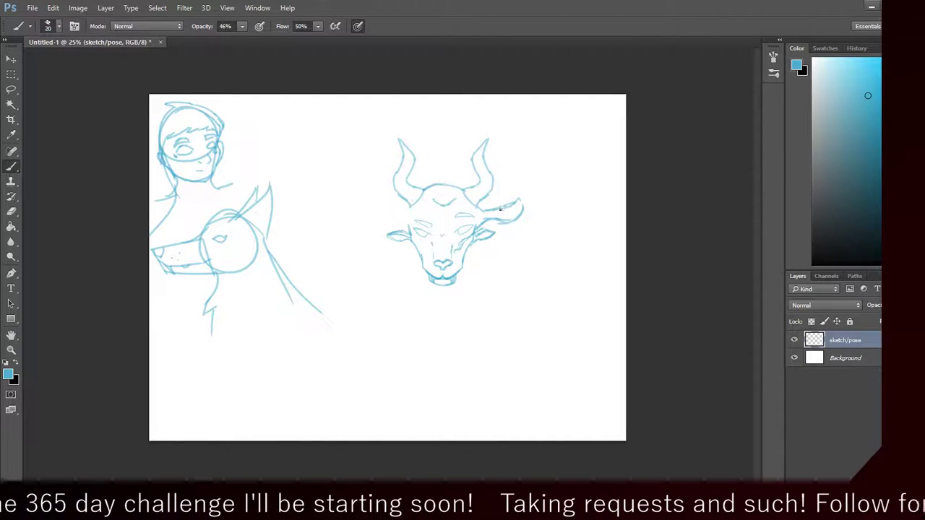
mouse_move(509, 213)
left_mouse_down()
mouse_move(518, 205)
mouse_move(508, 221)
left_mouse_up()
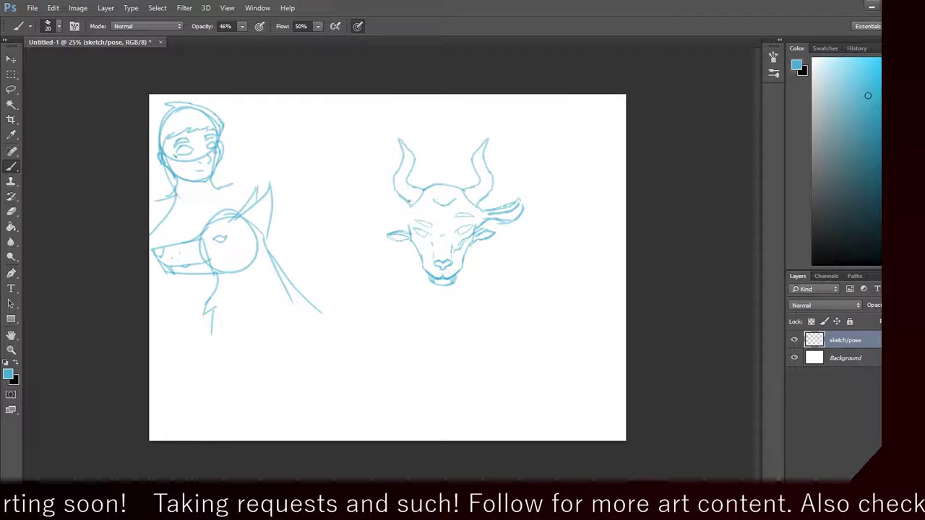
key("ctrl+alt+z")
key("ctrl+alt+z")
key("ctrl+alt+z")
key("ctrl+alt+z")
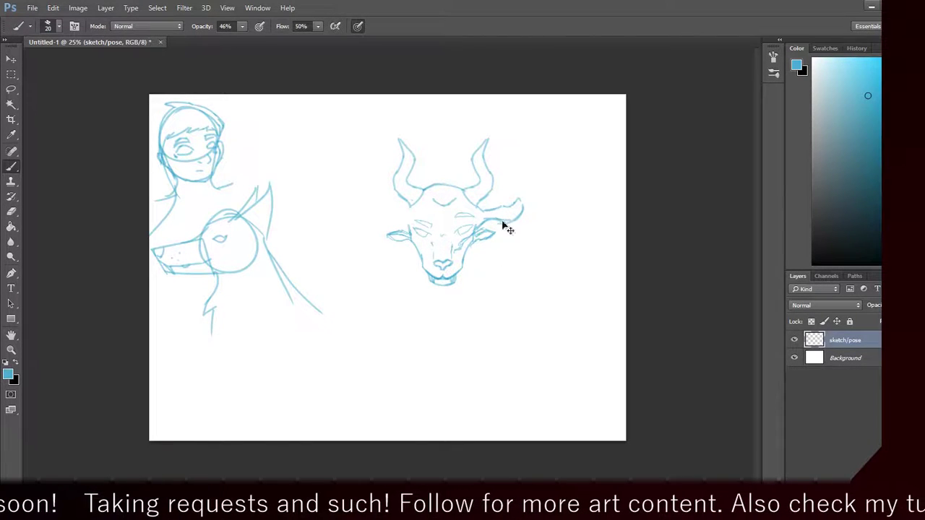
key("ctrl+alt+z")
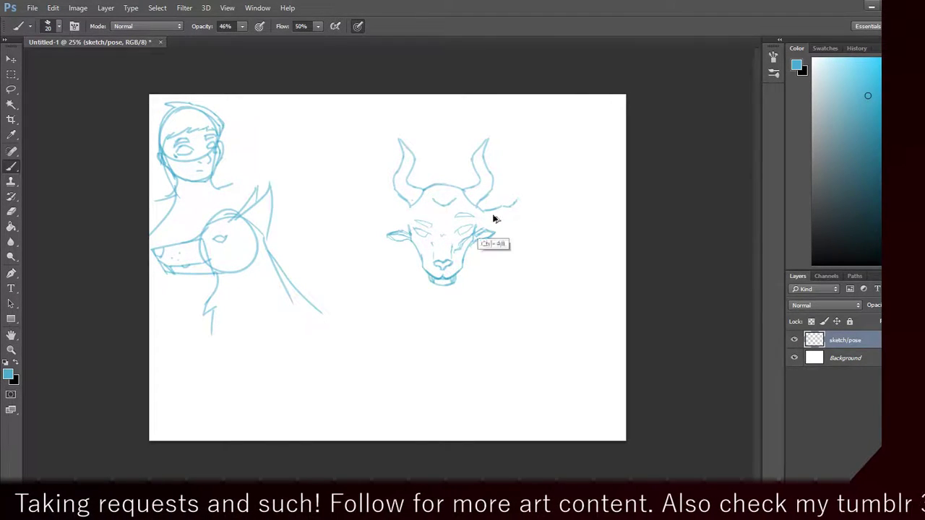
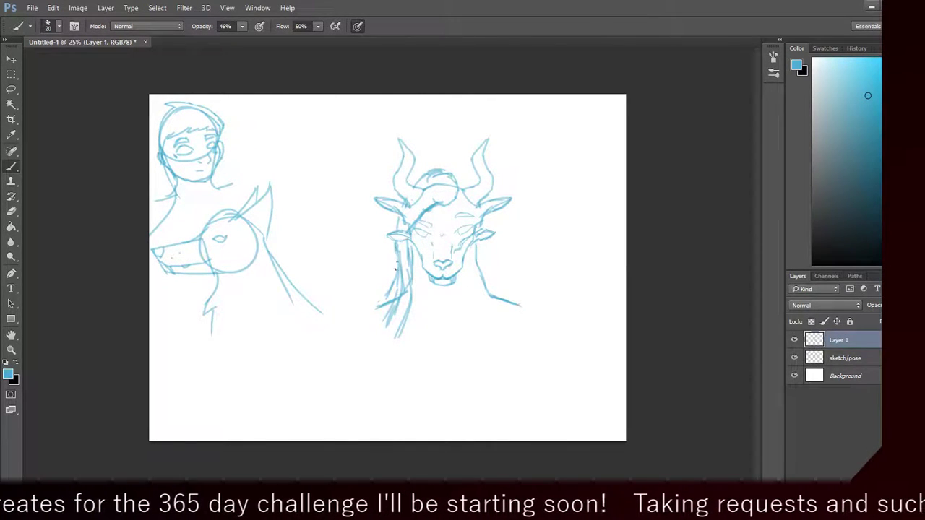
Step: Try extra strands along the outer side of the left hair lock down to the shoulder, and undo them
left_click_drag(387, 293, 382, 305)
left_click_drag(394, 271, 381, 303)
mouse_move(402, 250)
left_mouse_down()
mouse_move(386, 300)
mouse_move(390, 277)
left_mouse_up()
left_click_drag(388, 282, 382, 298)
left_click_drag(401, 237, 386, 293)
key("ctrl+alt+z")
key("ctrl+alt+z")
left_click_drag(398, 254, 373, 318)
key("ctrl+alt+z")
key("ctrl+alt+z")
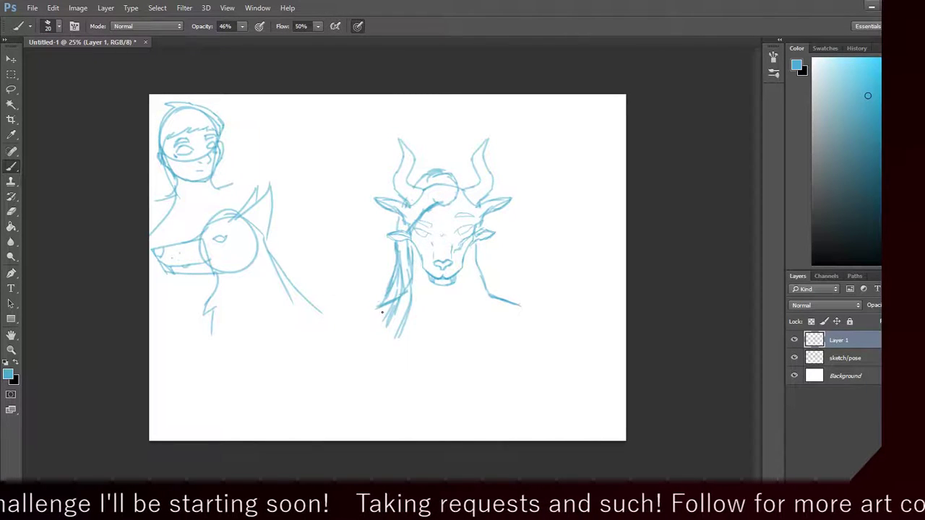
key("ctrl+alt+z")
key("ctrl+alt+z")
key("ctrl+alt+z")
key("ctrl+alt+z")
key("ctrl+alt+z")
key("ctrl+alt+z")
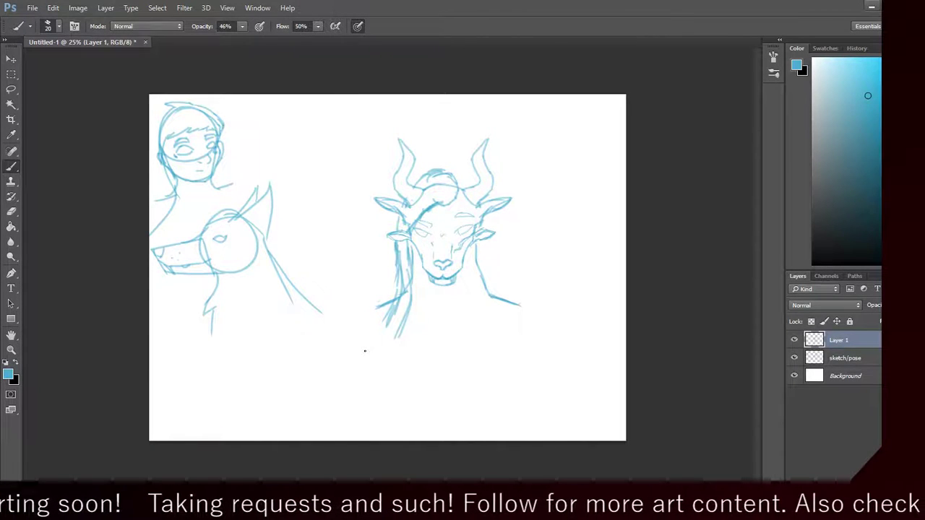
Step: Fill out the left hair lock's lower tip and inner edge with strands, and touch up the right eye
mouse_move(401, 265)
left_mouse_down()
mouse_move(386, 301)
mouse_move(410, 314)
mouse_move(410, 297)
mouse_move(412, 339)
left_mouse_up()
mouse_move(397, 302)
left_mouse_down()
mouse_move(388, 336)
mouse_move(407, 327)
left_mouse_up()
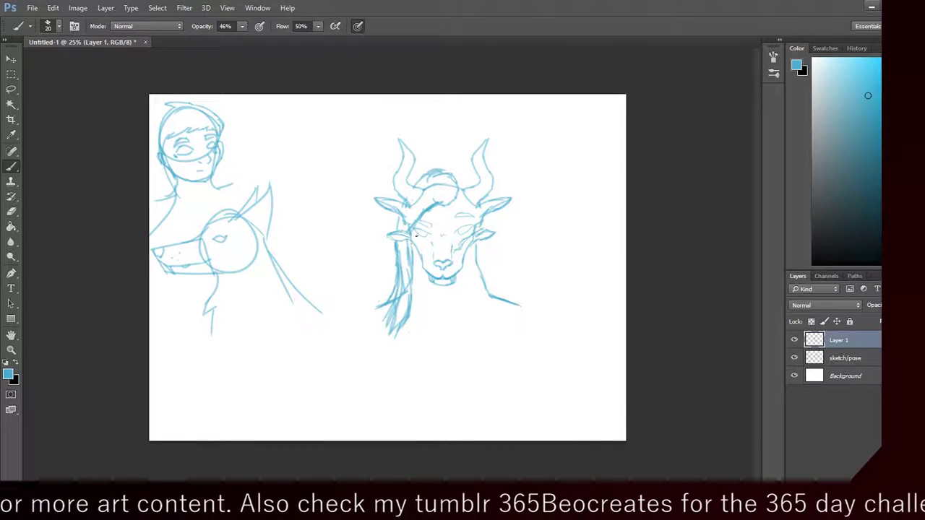
left_click_drag(414, 239, 403, 298)
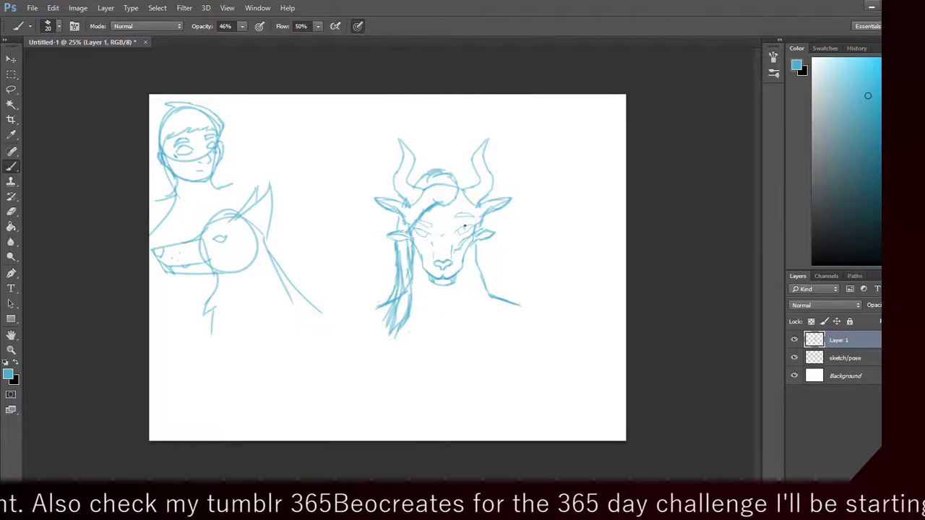
left_click_drag(464, 226, 466, 232)
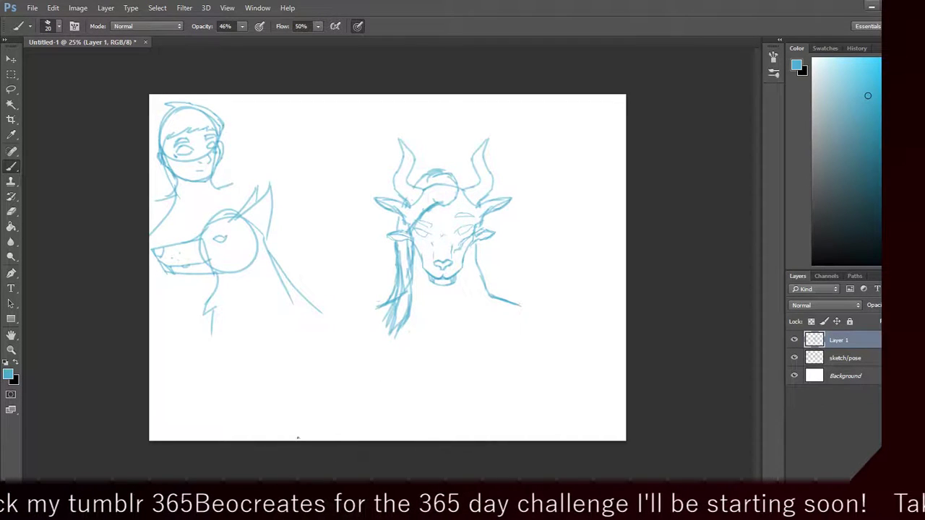
Step: Lasso the bull-like head's right eye on the sketch/pose layer and shift it slightly toward the nose
left_click(11, 104)
left_click(11, 89)
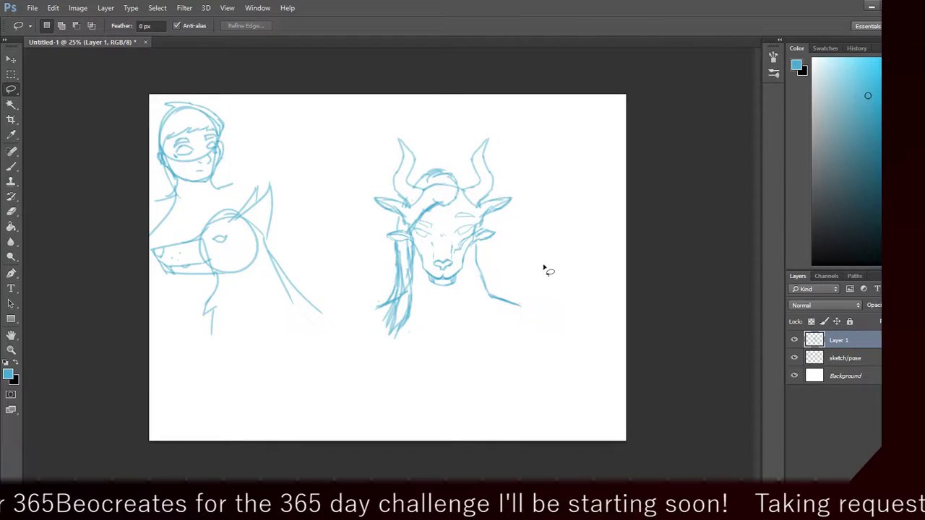
left_click(828, 374)
left_click(842, 357)
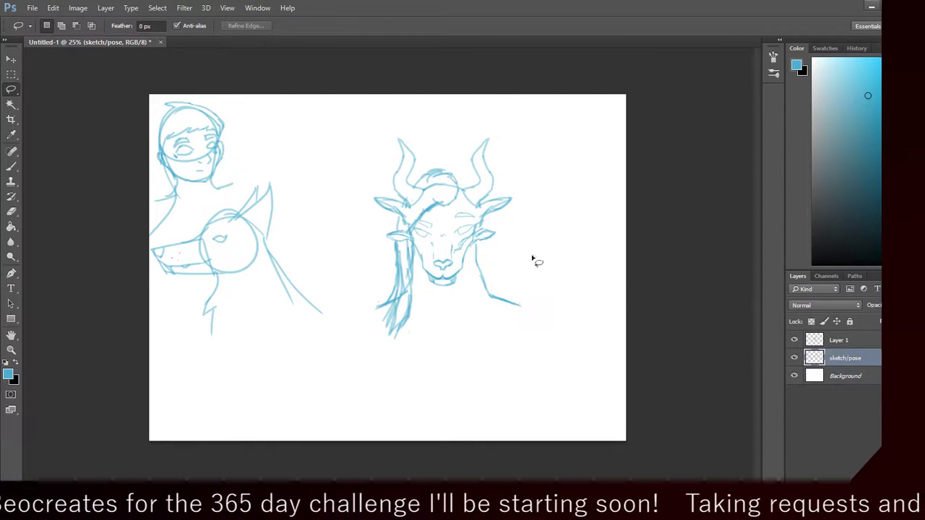
mouse_move(453, 239)
left_mouse_down()
mouse_move(480, 225)
mouse_move(453, 239)
left_mouse_up()
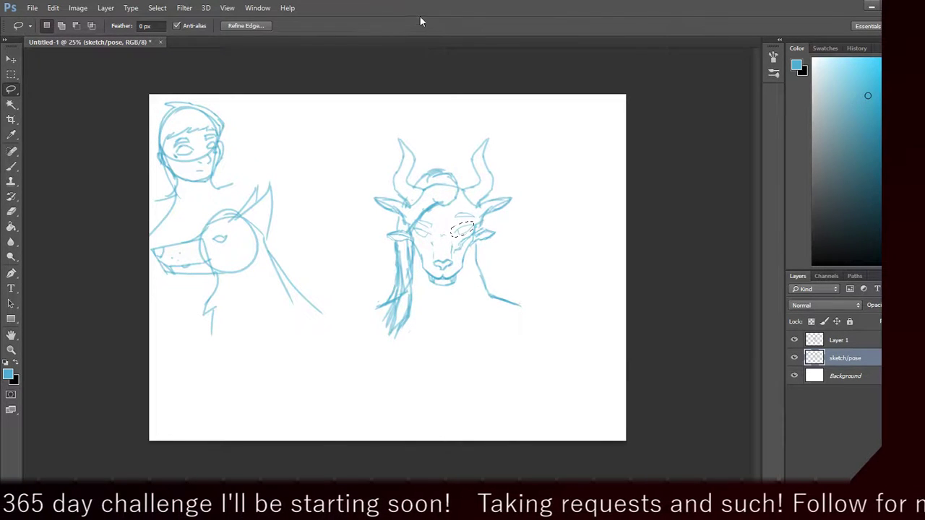
left_click(10, 59)
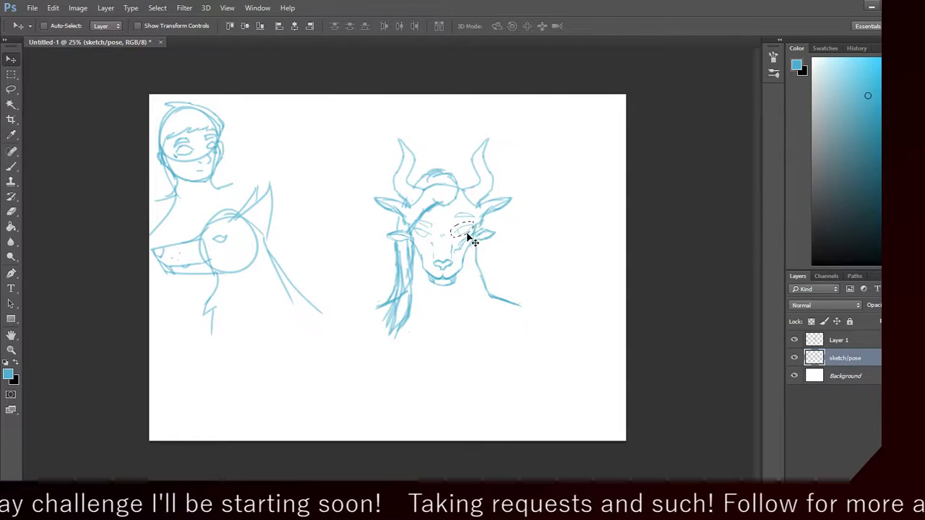
left_click_drag(469, 239, 463, 232)
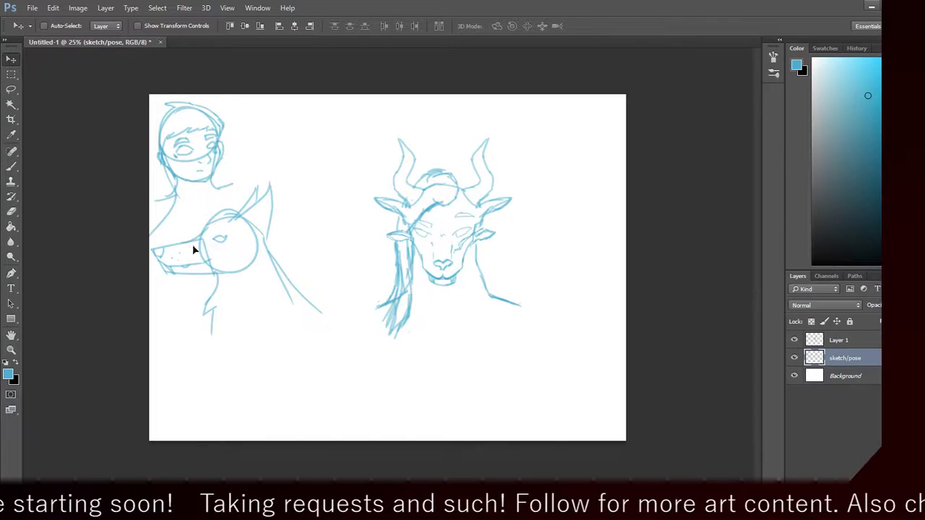
Step: Lasso the bull-like head's right eyebrow on the sketch/pose layer and nudge it slightly into place above the eye
left_click(8, 94)
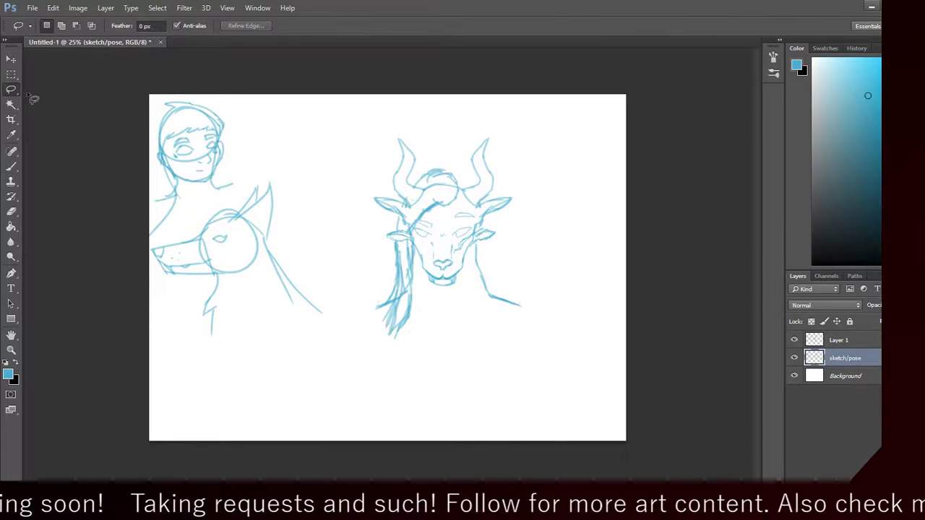
left_click(9, 63)
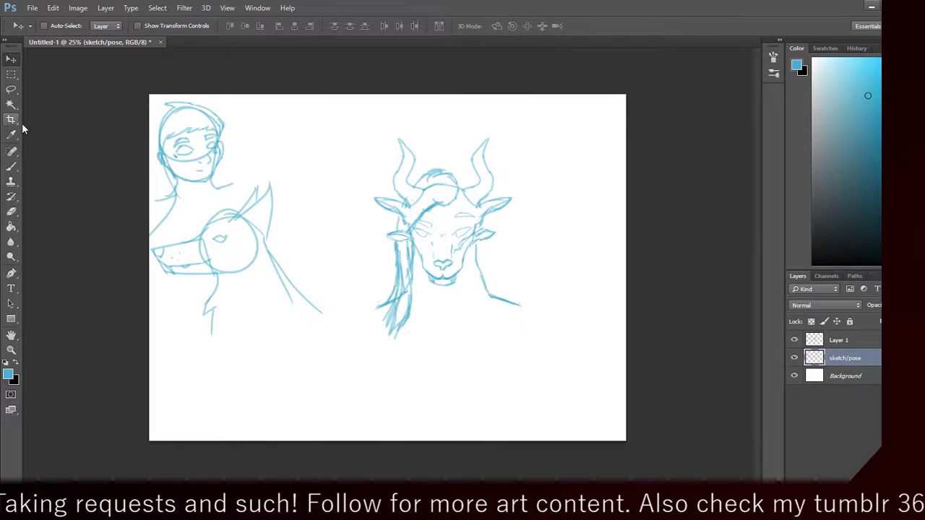
left_click(10, 88)
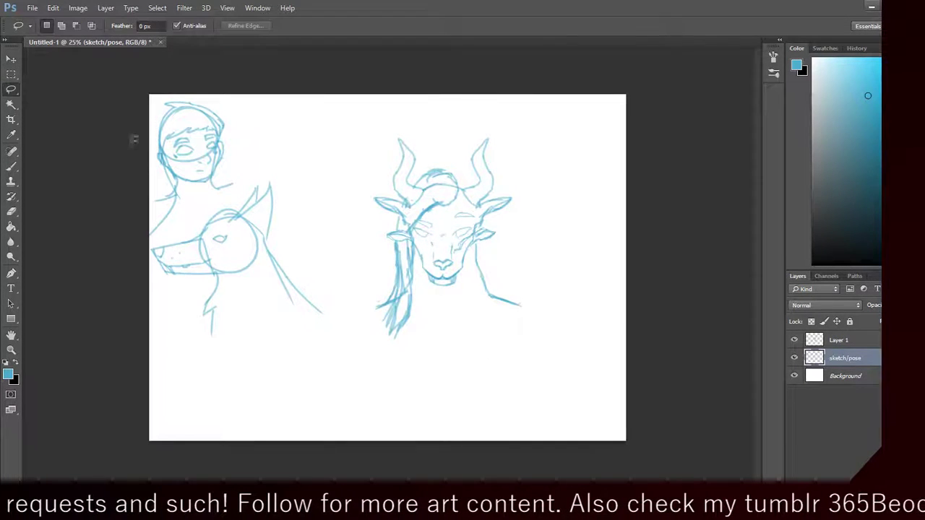
mouse_move(449, 224)
left_mouse_down()
mouse_move(477, 226)
mouse_move(476, 215)
mouse_move(452, 214)
mouse_move(449, 222)
mouse_move(458, 218)
left_mouse_up()
left_click(11, 58)
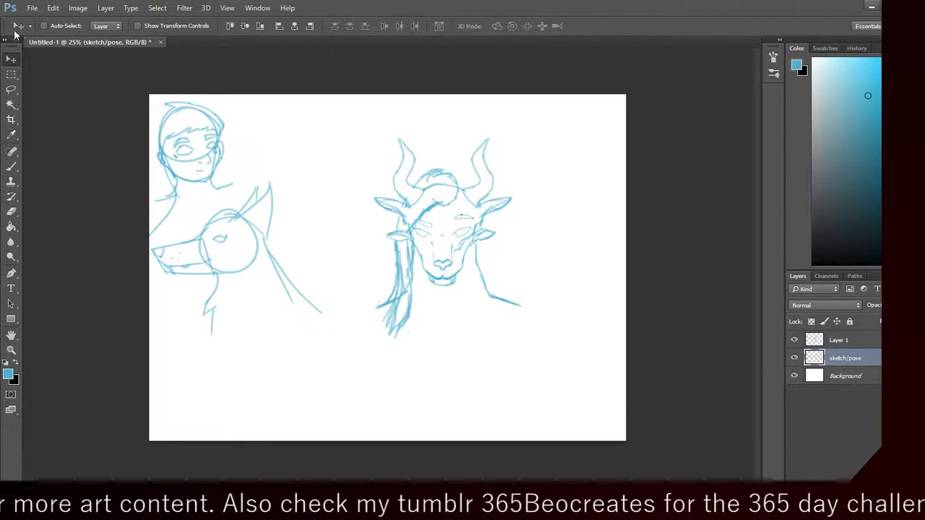
left_click(10, 74)
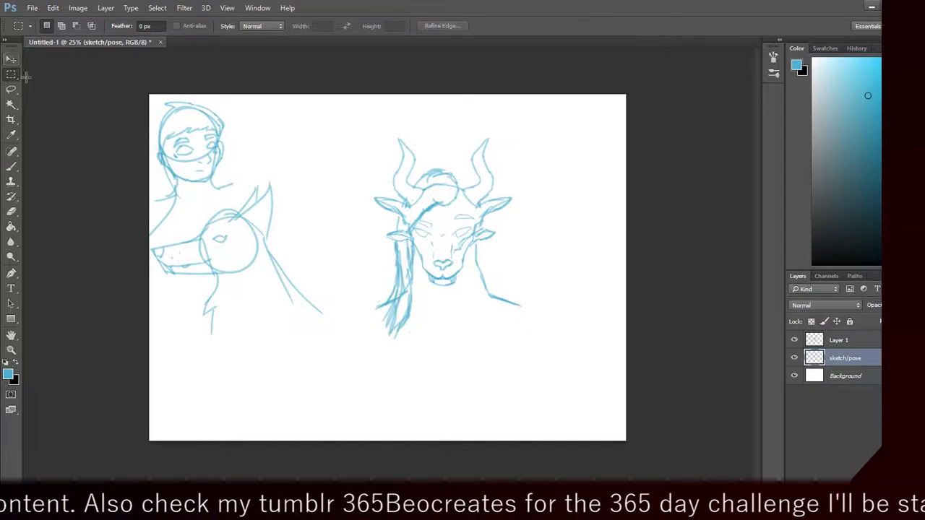
left_click(11, 59)
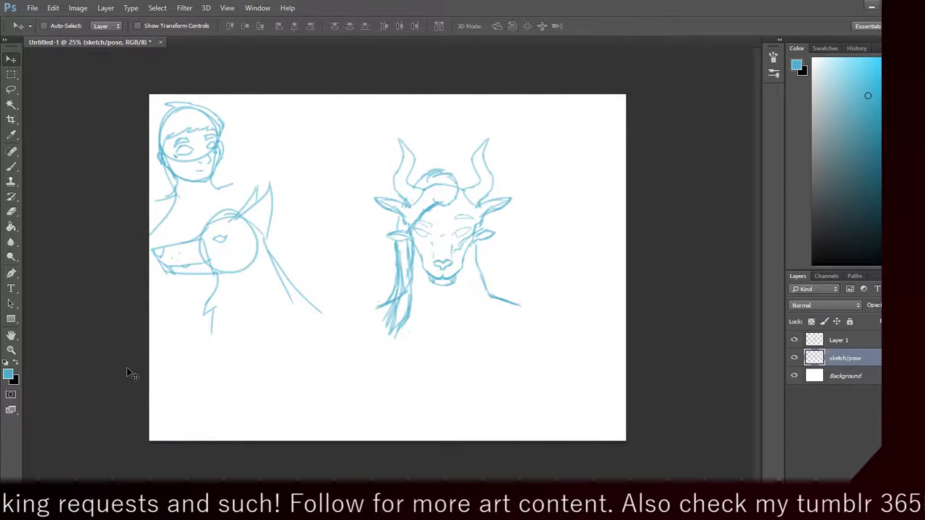
Step: Set the brush size to 14 px and sketch fur marks below the chin and converging chest lines beneath the bull-like head
left_click(11, 166)
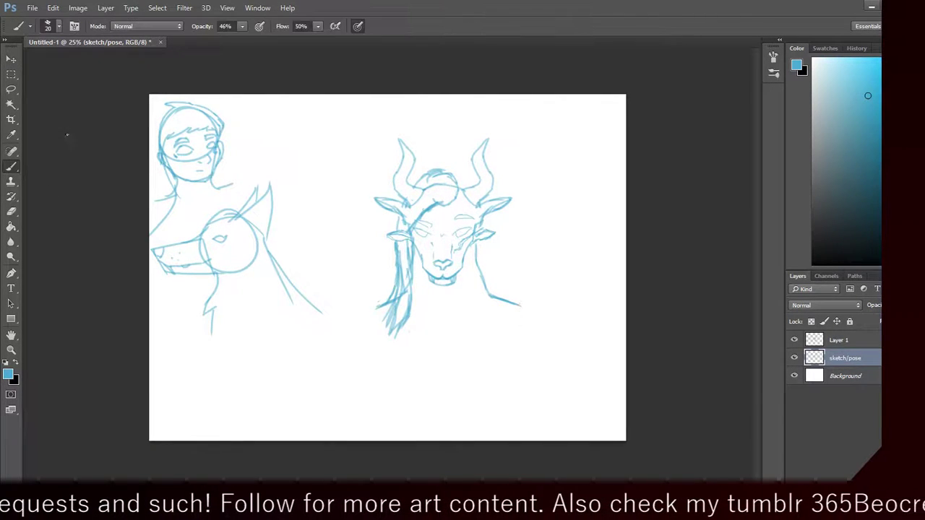
left_click(48, 27)
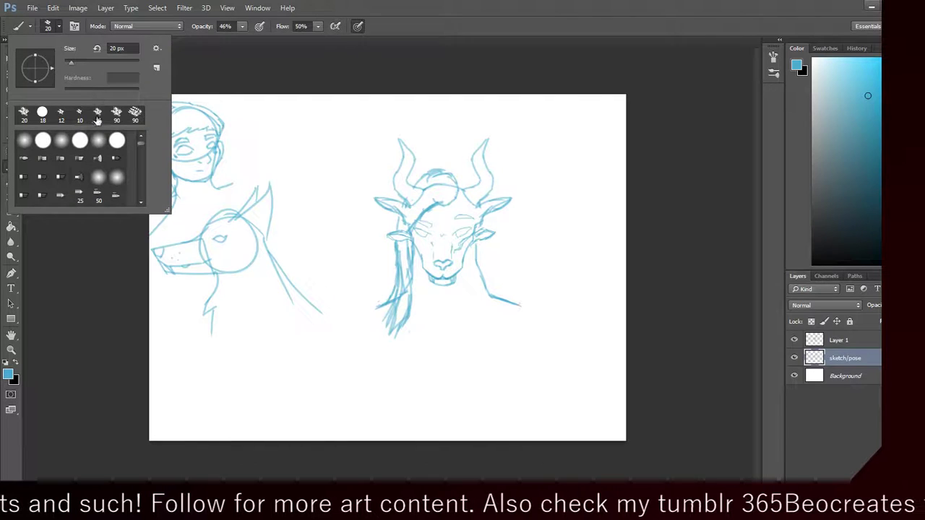
left_click(98, 114)
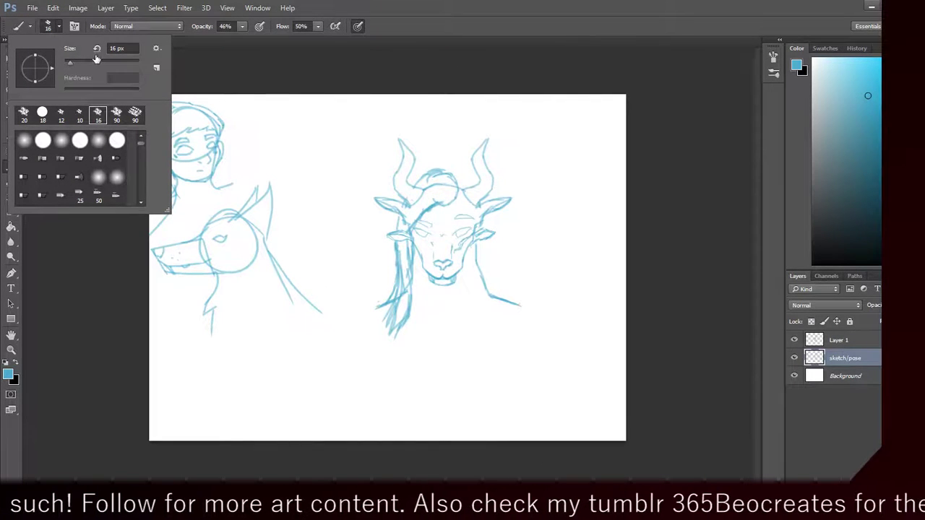
left_click(97, 117)
type("14")
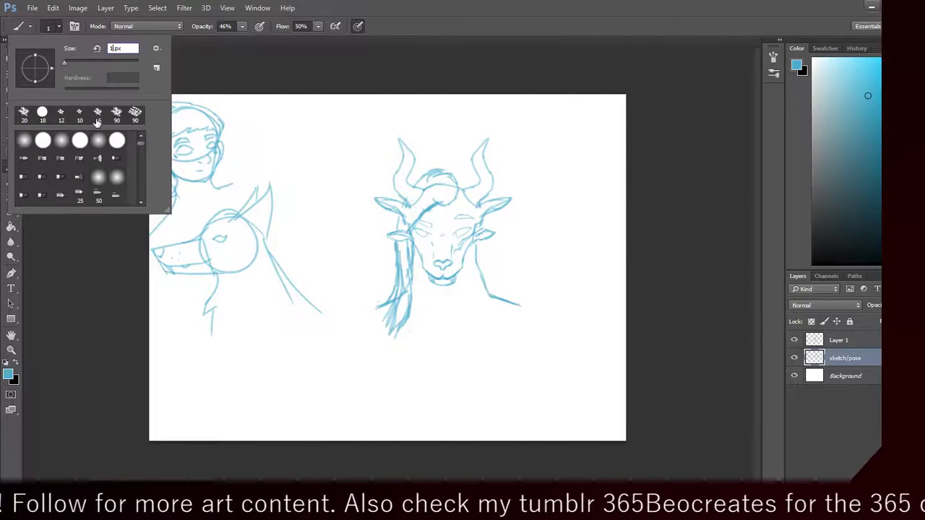
key("Return")
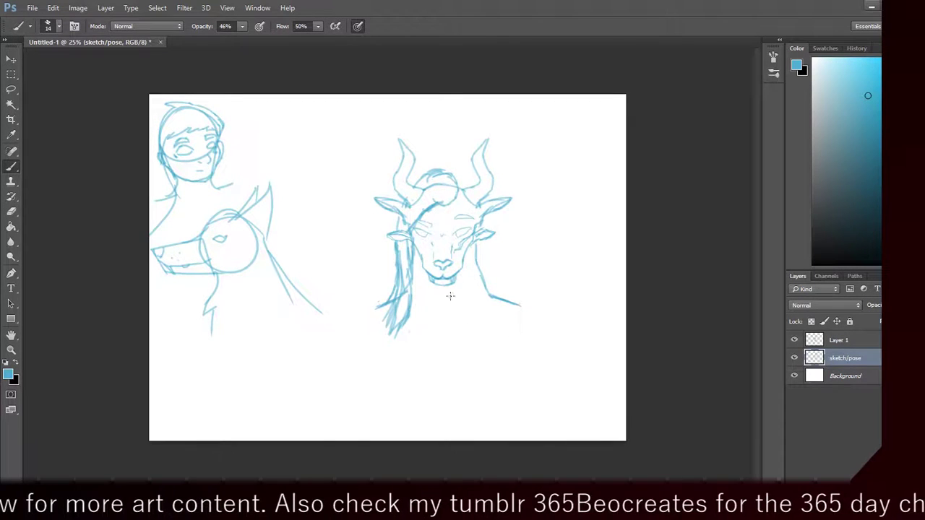
mouse_move(453, 302)
left_mouse_down()
mouse_move(476, 295)
mouse_move(451, 325)
mouse_move(460, 282)
left_mouse_up()
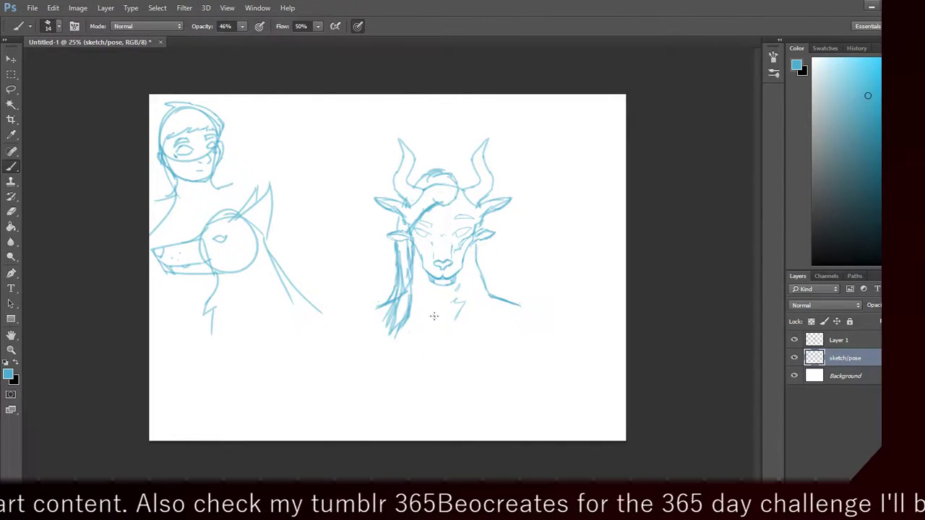
mouse_move(479, 299)
left_mouse_down()
mouse_move(460, 337)
mouse_move(433, 345)
left_mouse_up()
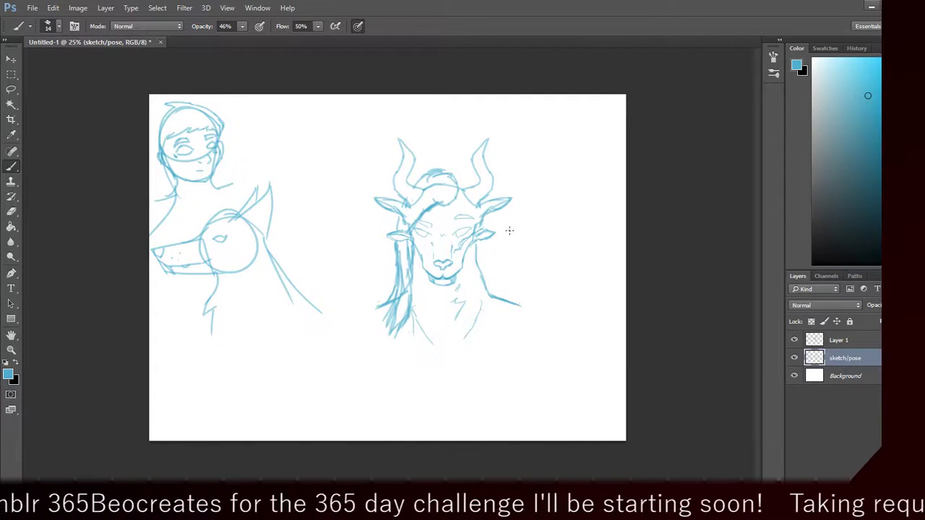
Step: Erase the line crossing the forelock on the sketch/pose layer, and draw an iris and pupil in each of the bull-like head's eyes
left_click(852, 341)
left_click(824, 360)
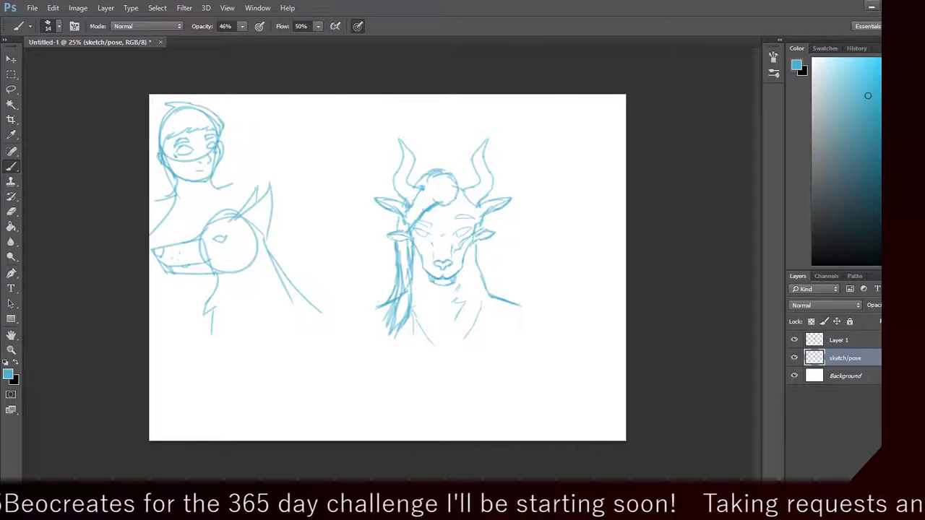
scroll(387, 267, "up", 5)
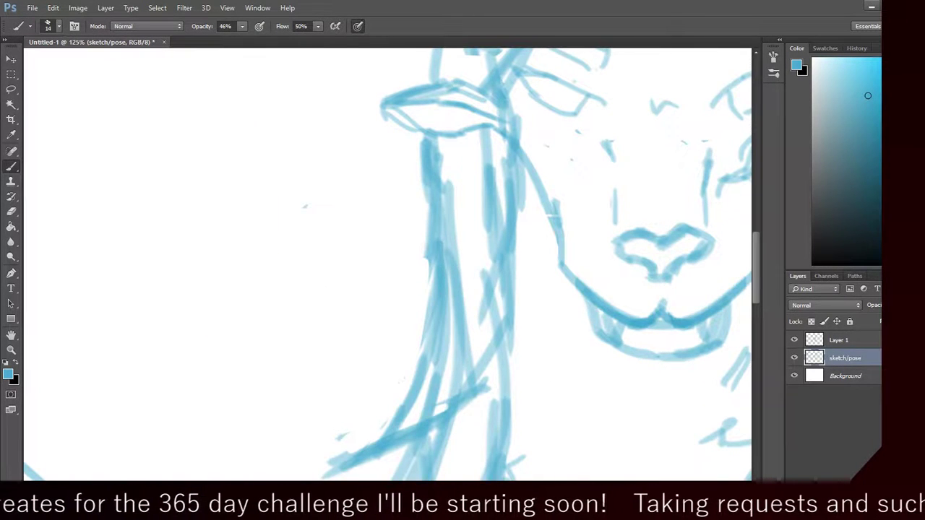
scroll(388, 263, "right", 5)
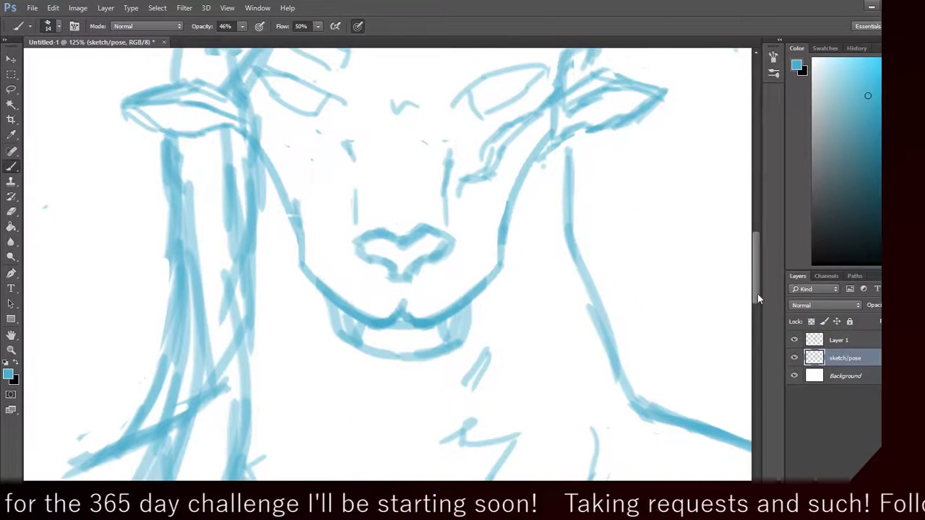
scroll(758, 297, "up", 5)
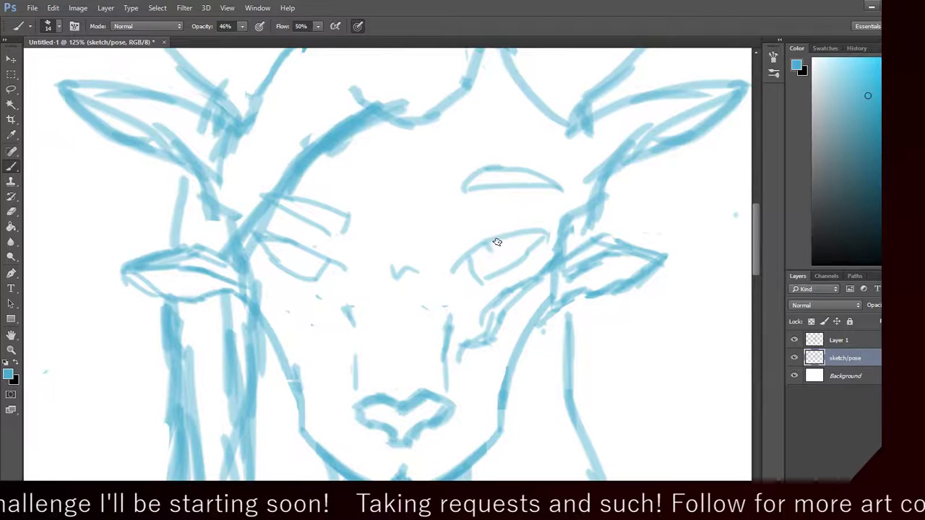
mouse_move(492, 248)
left_mouse_down()
mouse_move(498, 239)
mouse_move(495, 258)
mouse_move(481, 253)
mouse_move(493, 257)
left_mouse_up()
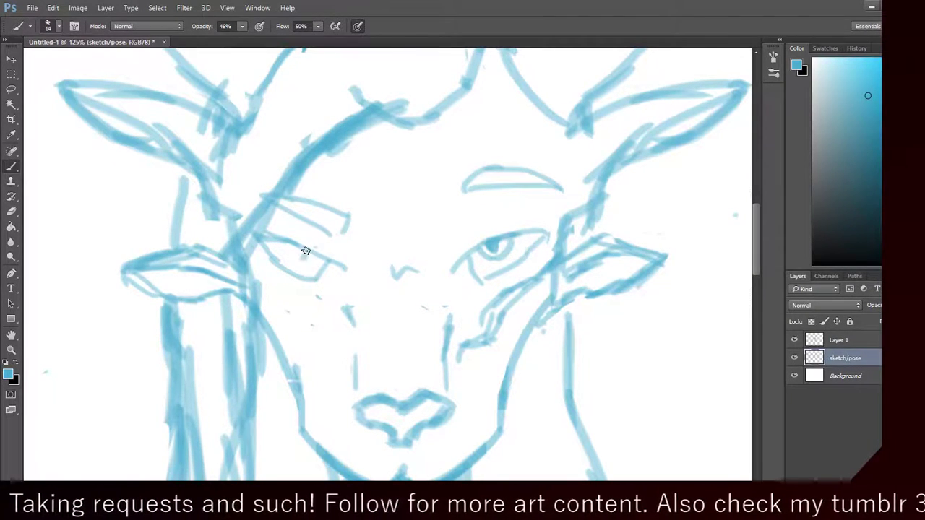
left_click_drag(300, 254, 300, 262)
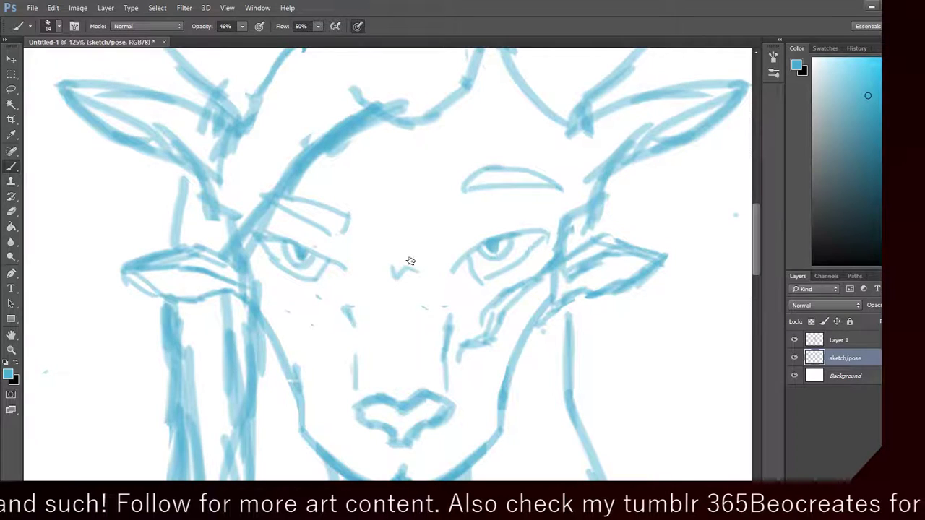
Step: Erase the stray specks around the bull-like head's face, forelock, horns, ears and hair lock
left_click_drag(759, 251, 723, 232)
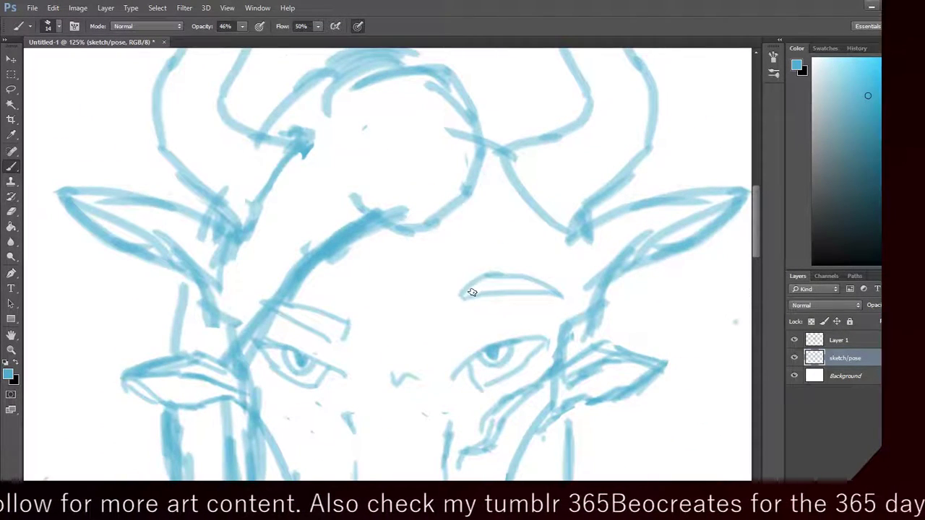
left_click_drag(757, 258, 757, 280)
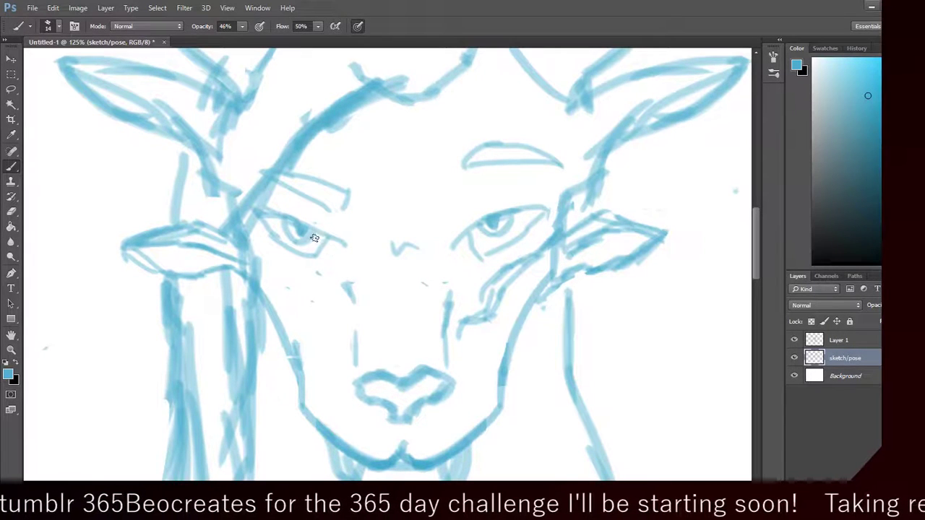
mouse_move(755, 266)
left_mouse_down()
mouse_move(754, 275)
mouse_move(756, 267)
left_mouse_up()
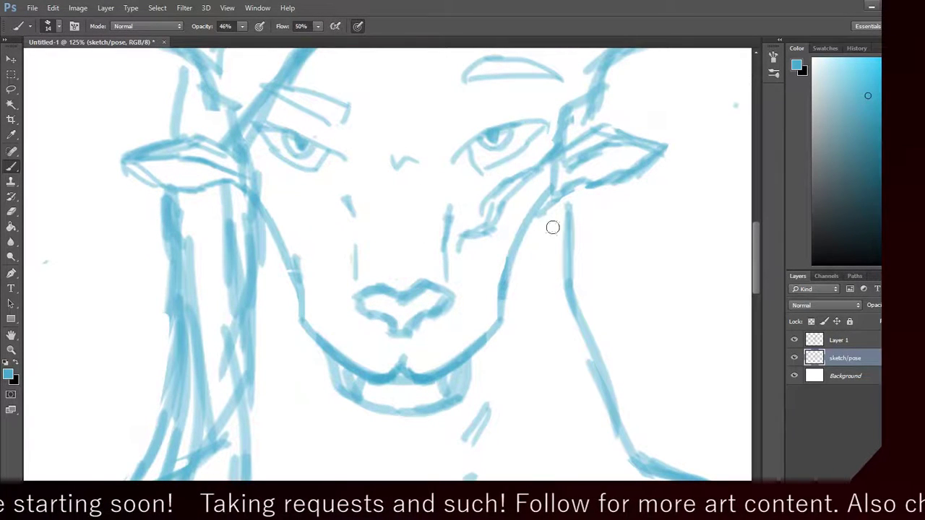
scroll(759, 246, "up", 5)
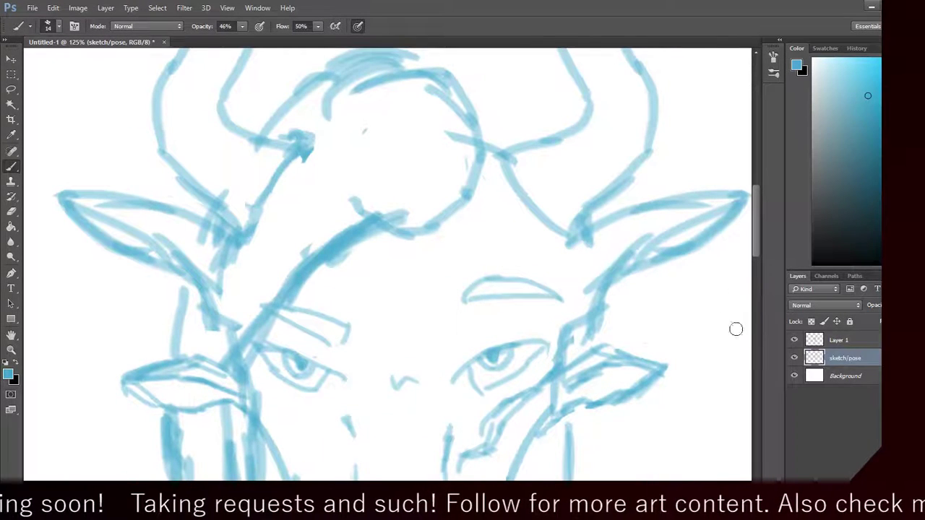
left_click_drag(759, 219, 757, 182)
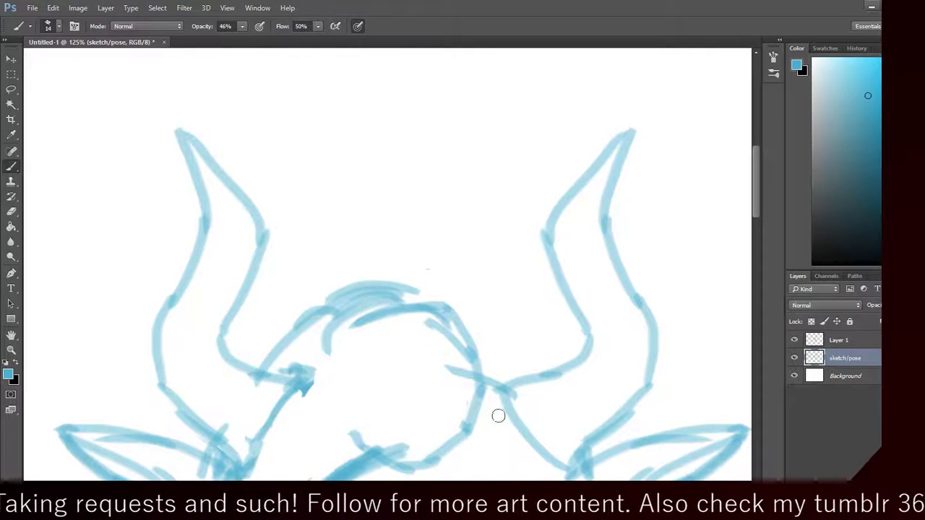
mouse_move(756, 220)
left_mouse_down()
mouse_move(720, 317)
mouse_move(691, 292)
left_mouse_up()
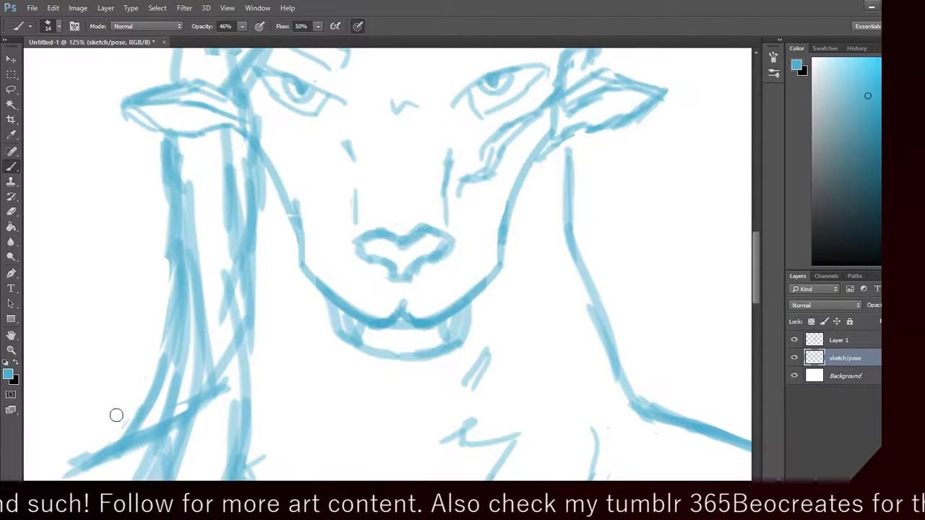
mouse_move(749, 289)
left_mouse_down()
mouse_move(758, 251)
mouse_move(747, 285)
mouse_move(737, 248)
left_mouse_up()
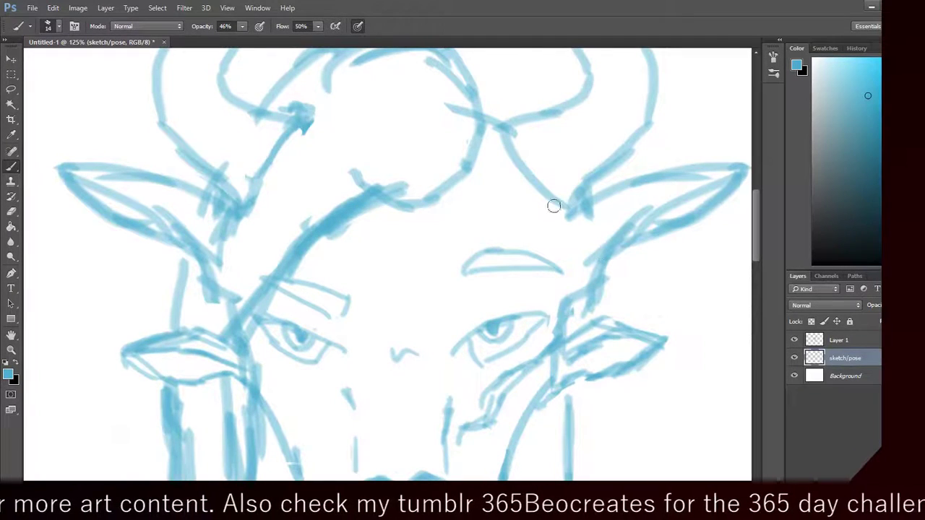
left_click_drag(754, 235, 727, 253)
scroll(722, 275, "down", 4)
scroll(723, 261, "up", 5)
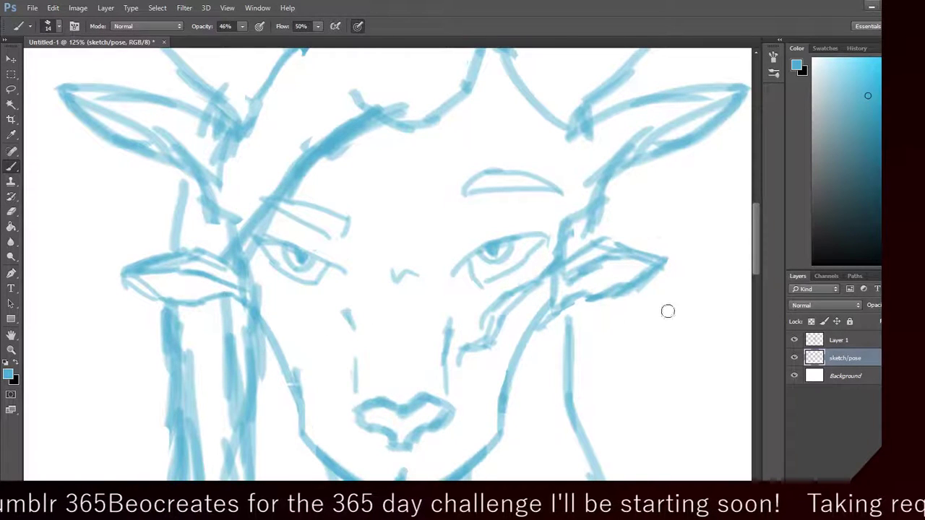
left_click_drag(754, 253, 748, 312)
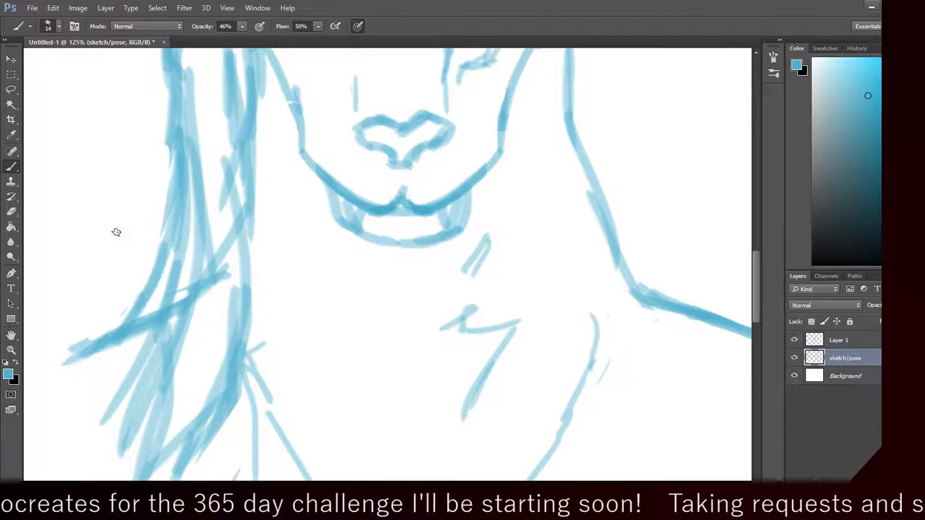
Step: Set the brush size to 10 px and darken the upper lids of both eyes, extending the right eye's outer corner
left_click(61, 27)
left_click(403, 5)
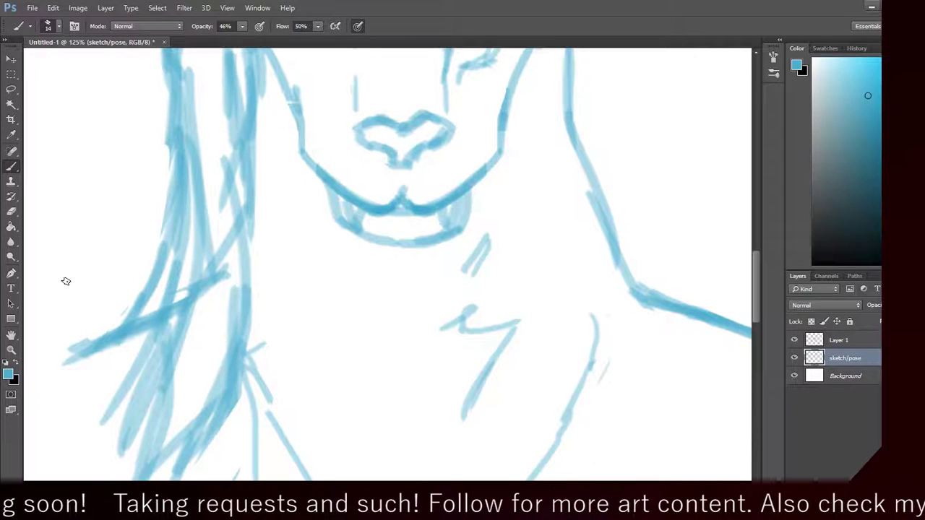
scroll(214, 119, "up", 1)
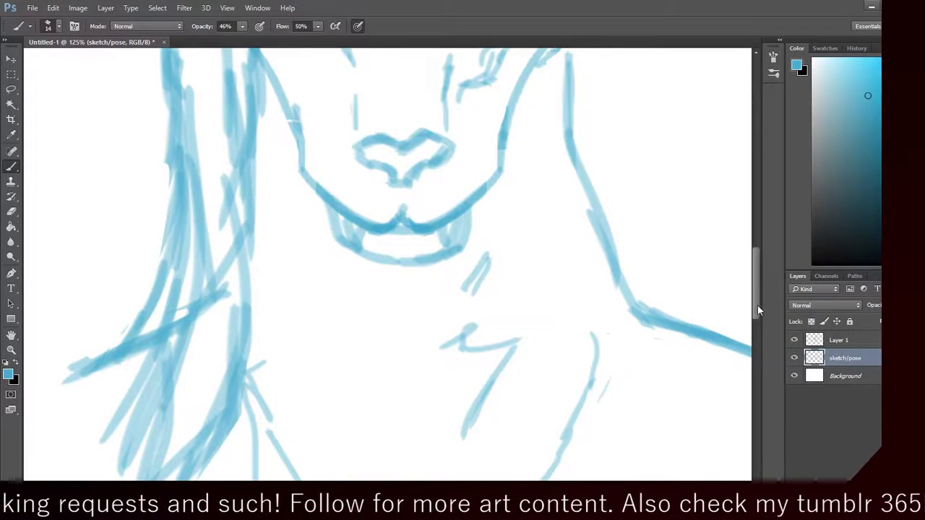
left_click_drag(757, 305, 752, 277)
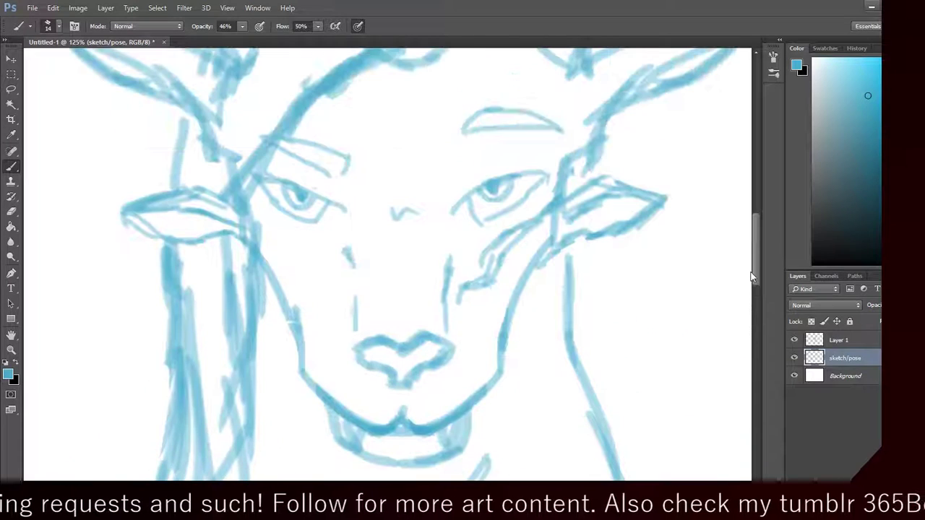
left_click(59, 29)
left_click(98, 113)
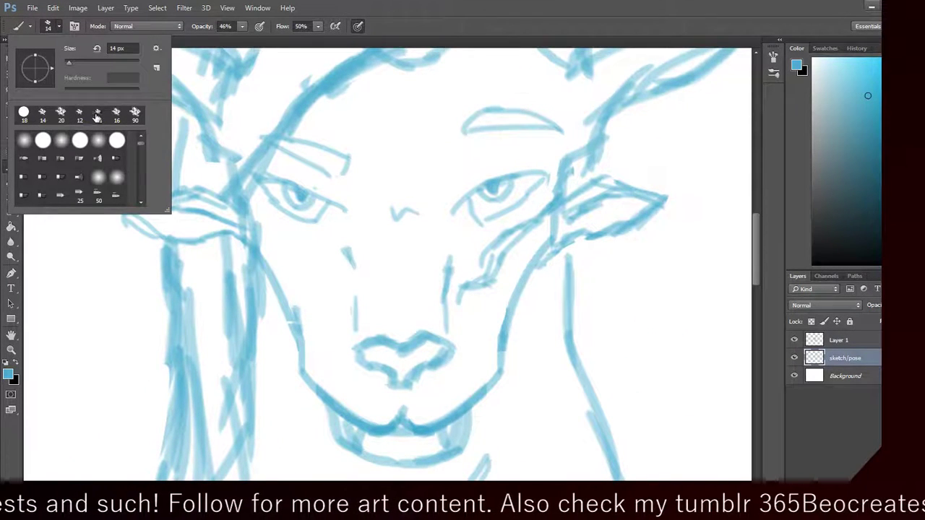
left_click(532, 5)
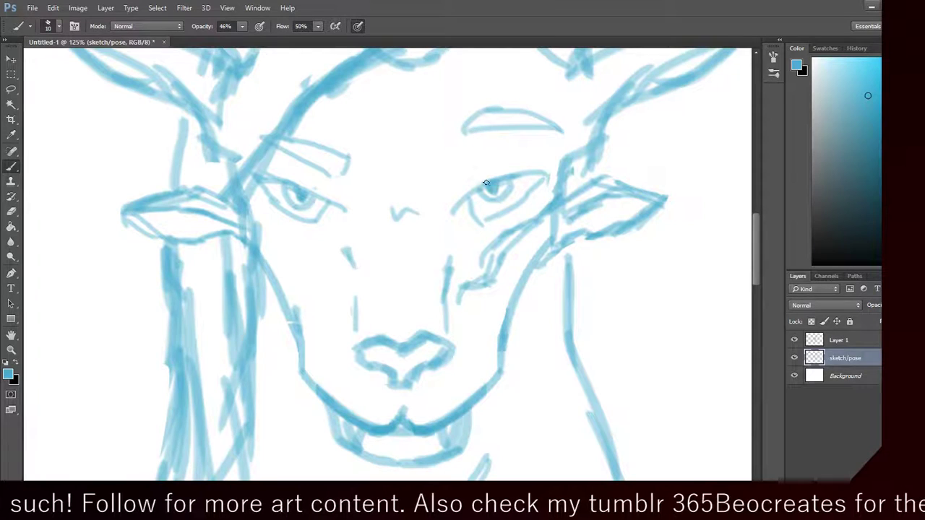
mouse_move(503, 176)
left_mouse_down()
mouse_move(551, 164)
mouse_move(544, 179)
left_mouse_up()
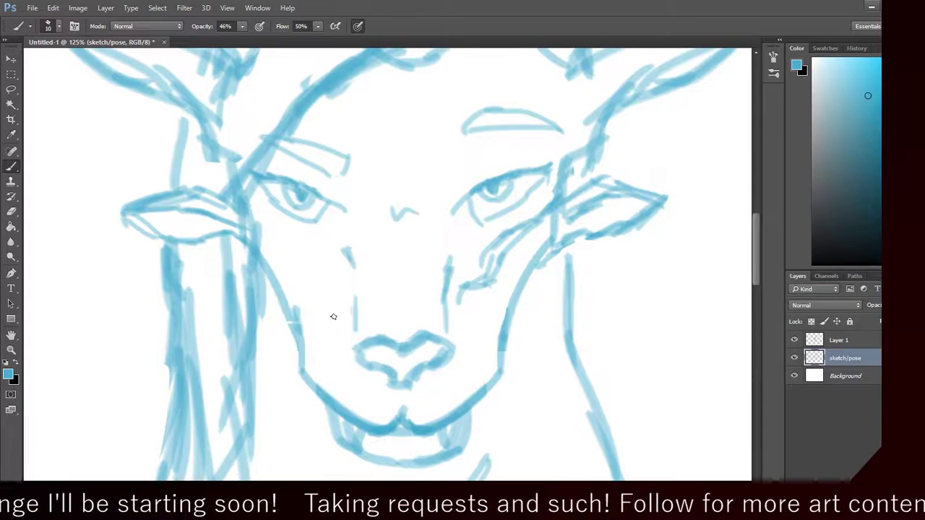
scroll(433, 222, "up", 5)
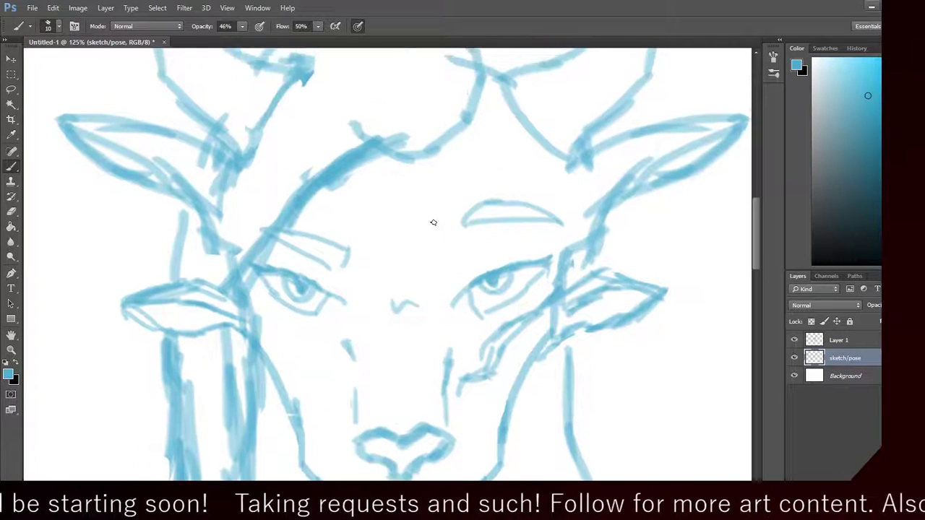
scroll(433, 222, "down", 7)
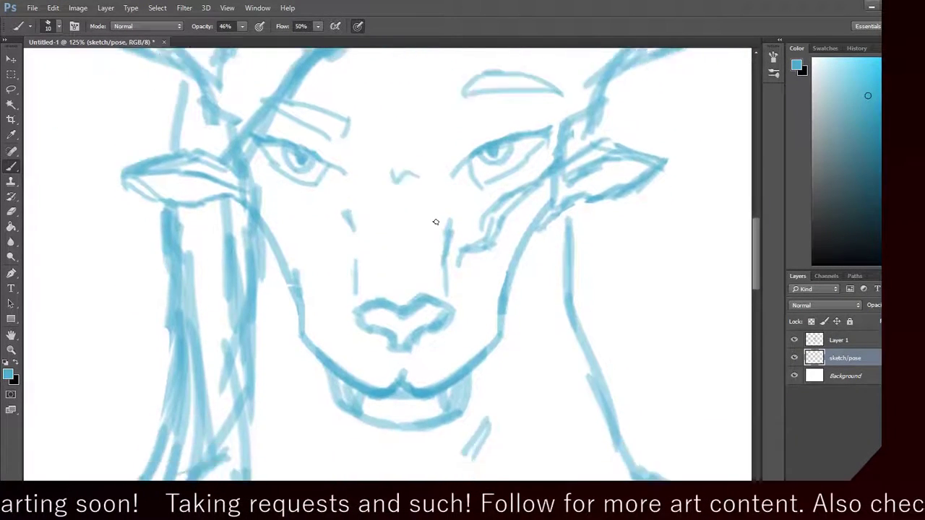
scroll(437, 223, "up", 15)
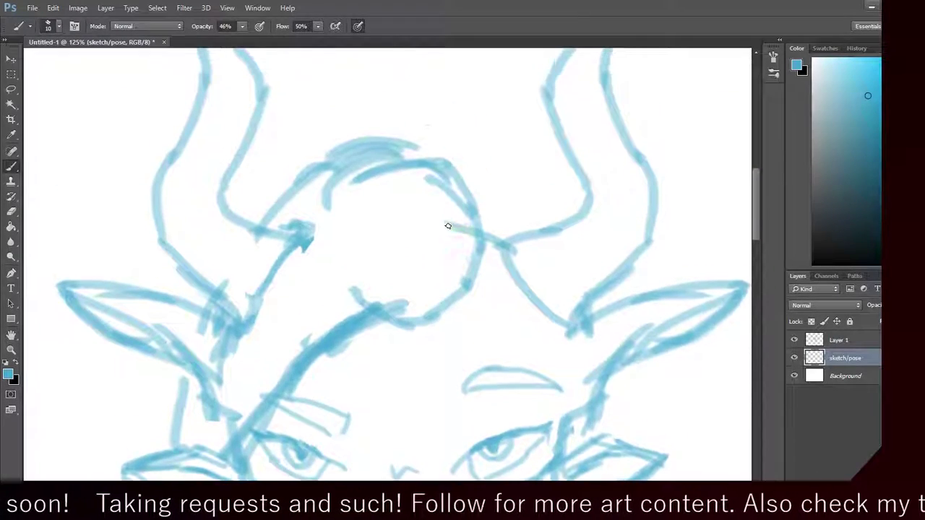
scroll(446, 226, "up", 6)
scroll(438, 209, "down", 7)
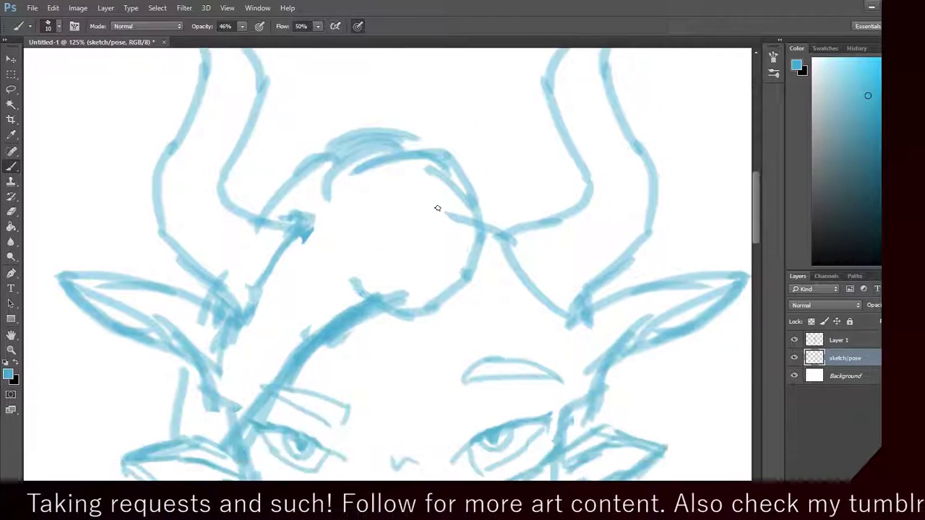
scroll(437, 208, "down", 13)
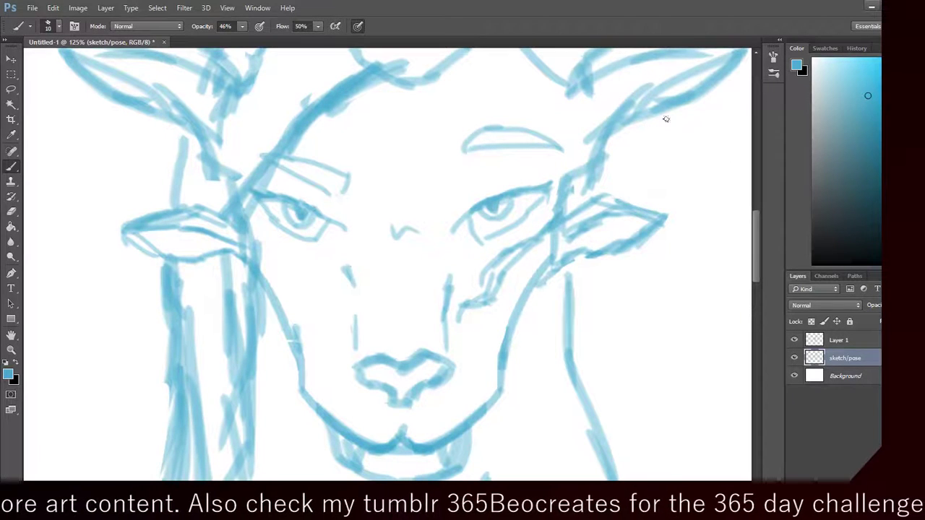
Step: Save the drawing as Warmup sketch 112316 in Photoshop format in the Pictures folder, with layers and maximum compatibility kept
left_click(33, 8)
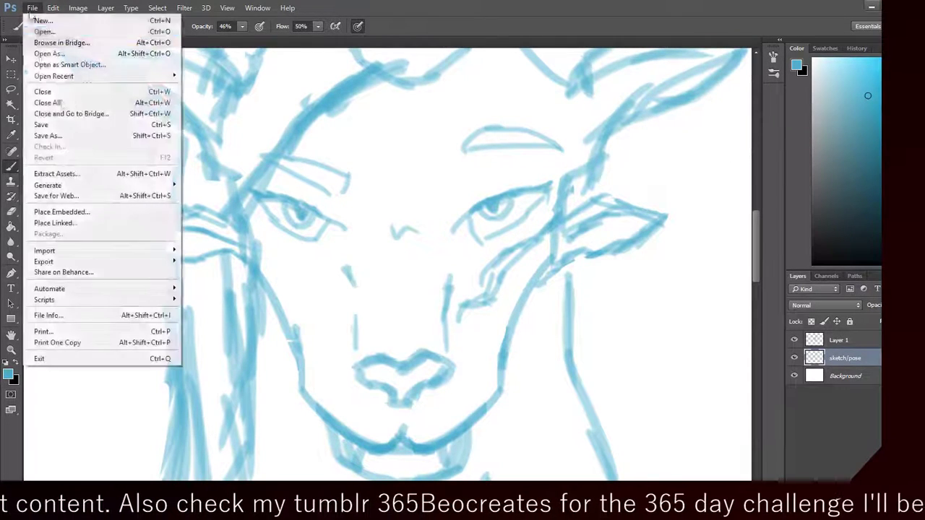
left_click(70, 136)
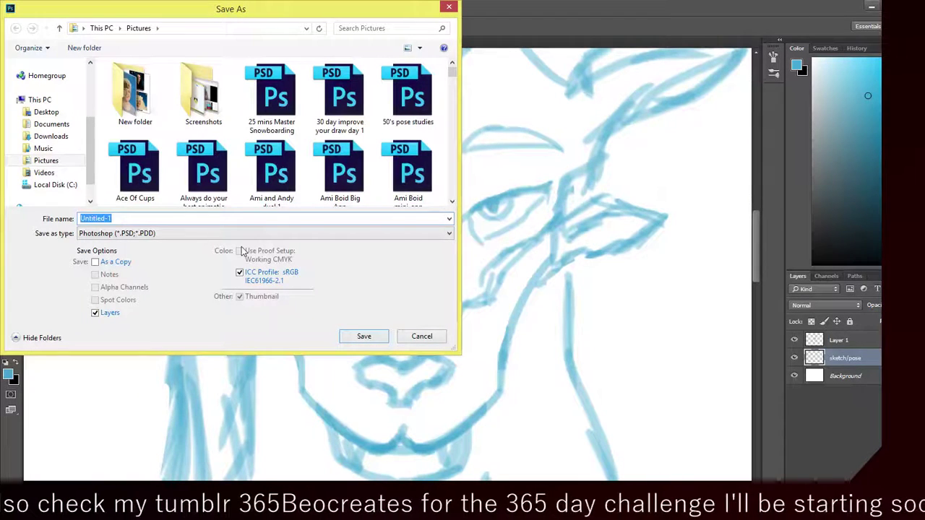
type("Warmu")
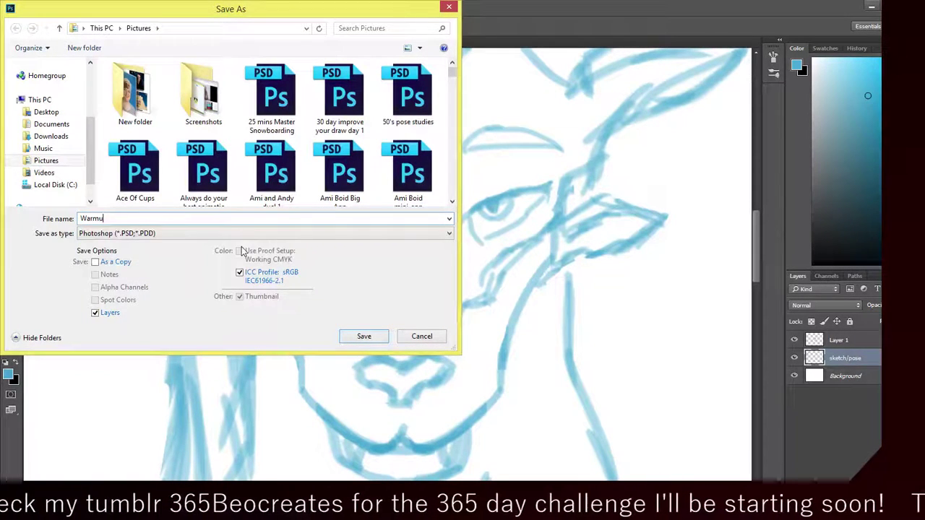
type("p sketch 1")
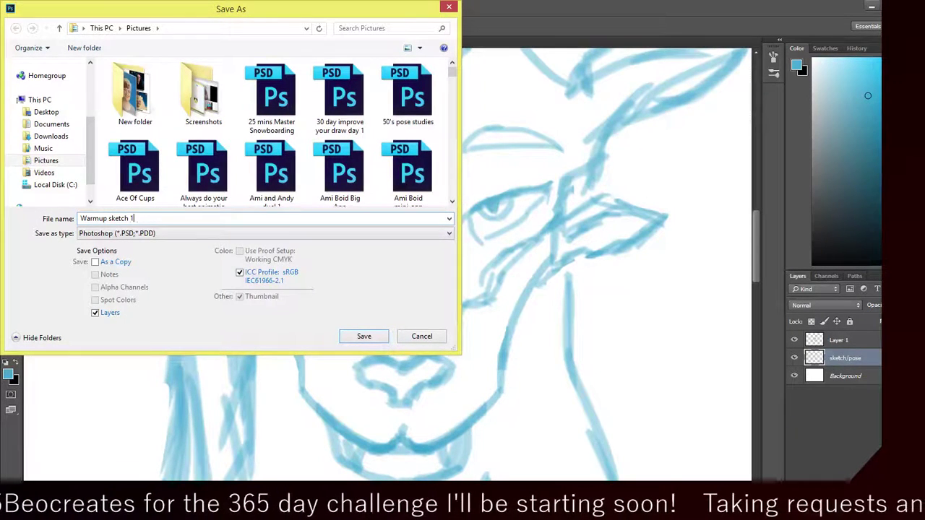
type("12316")
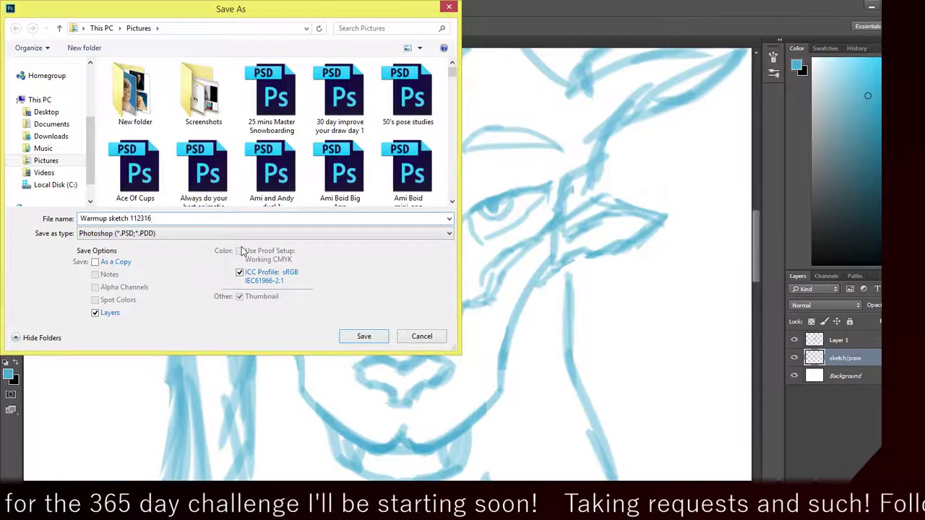
left_click(365, 337)
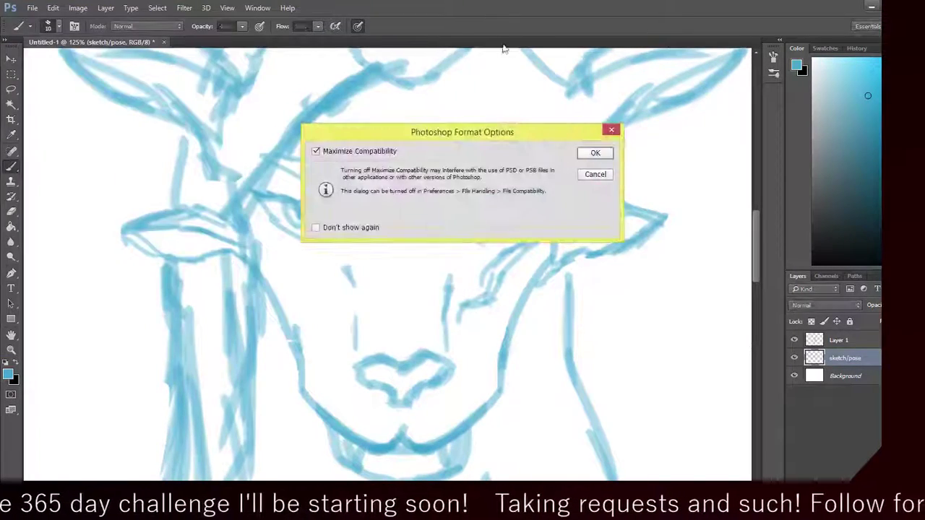
left_click(595, 152)
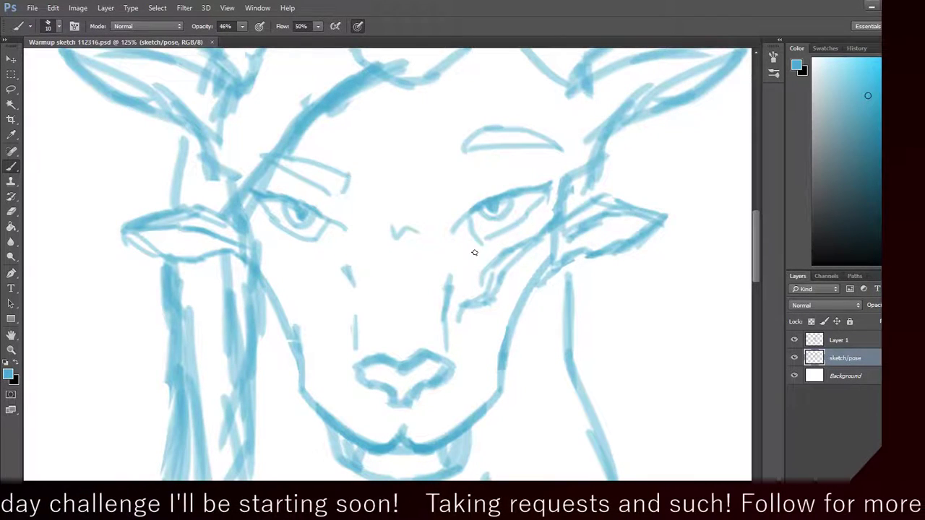
Step: Open the settings for a new document
left_click(33, 8)
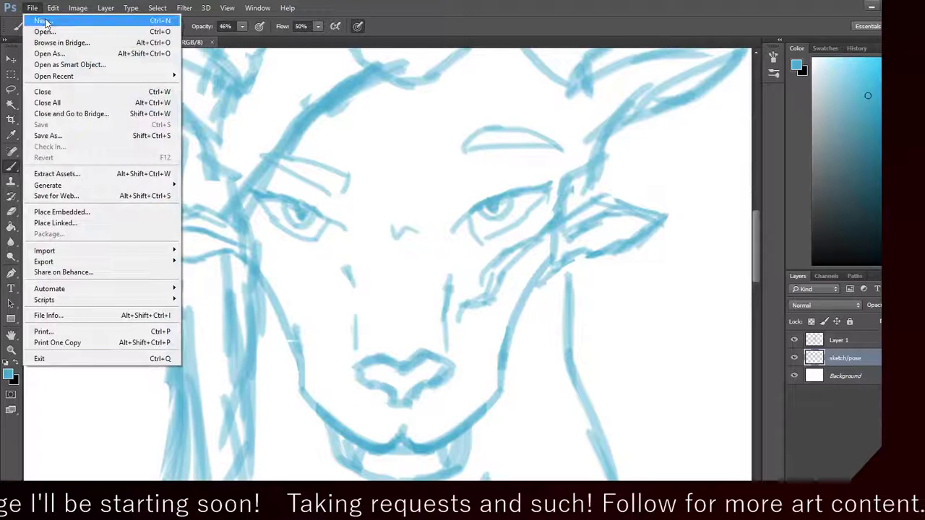
left_click(37, 20)
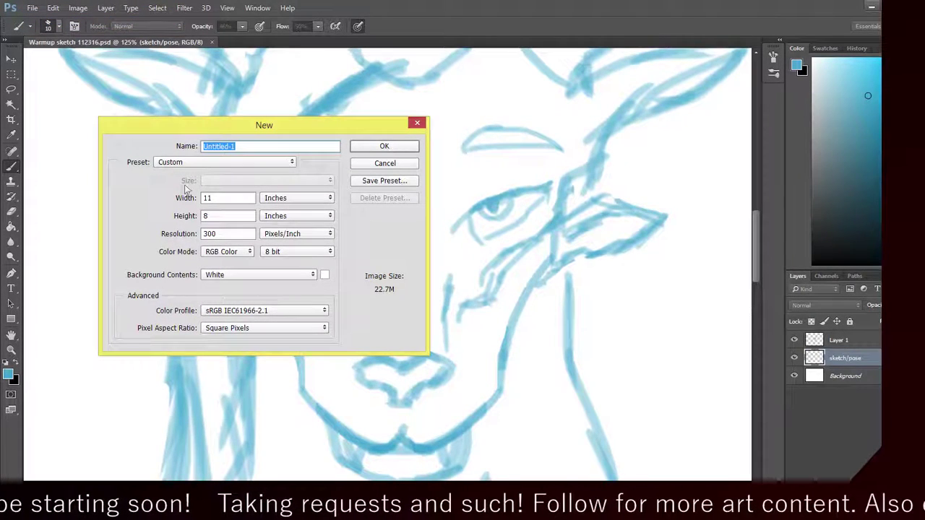
left_click(205, 163)
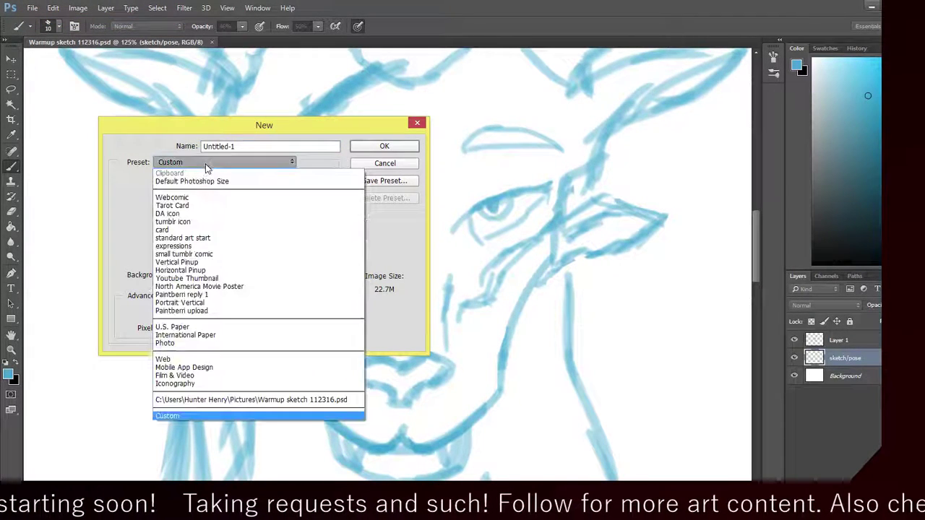
left_click(122, 201)
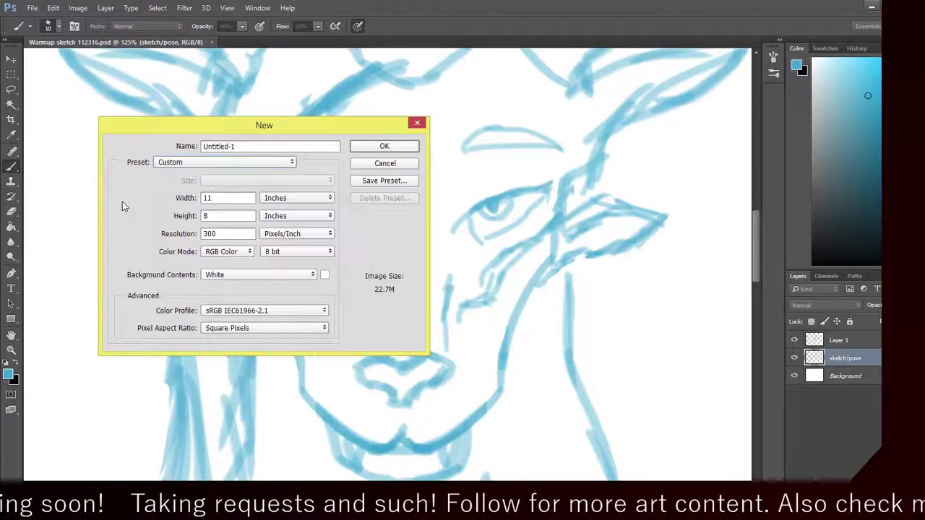
left_click(264, 162)
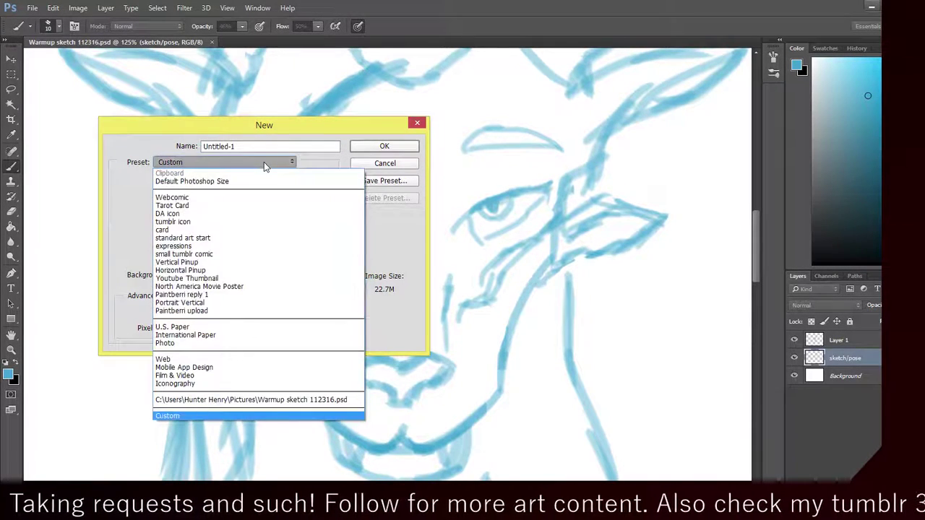
left_click(427, 234)
left_click(403, 181)
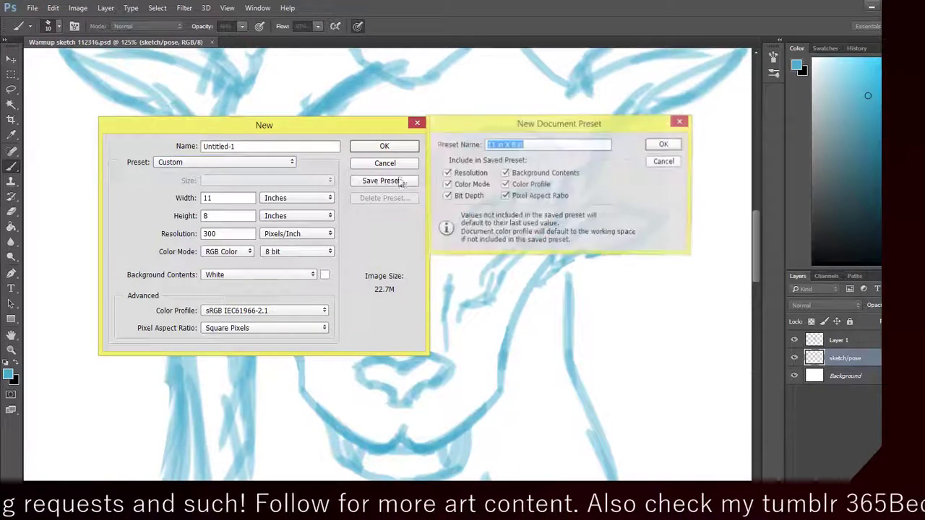
left_click(680, 121)
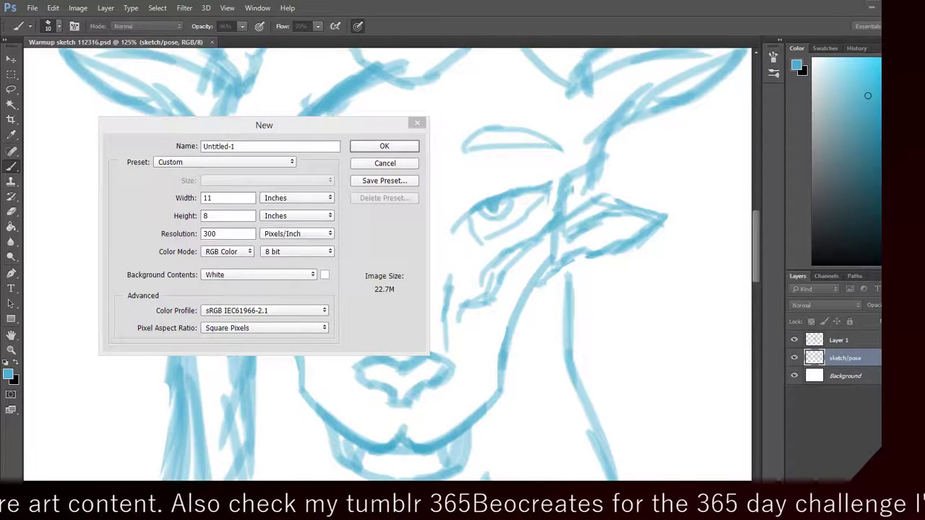
left_click(598, 4)
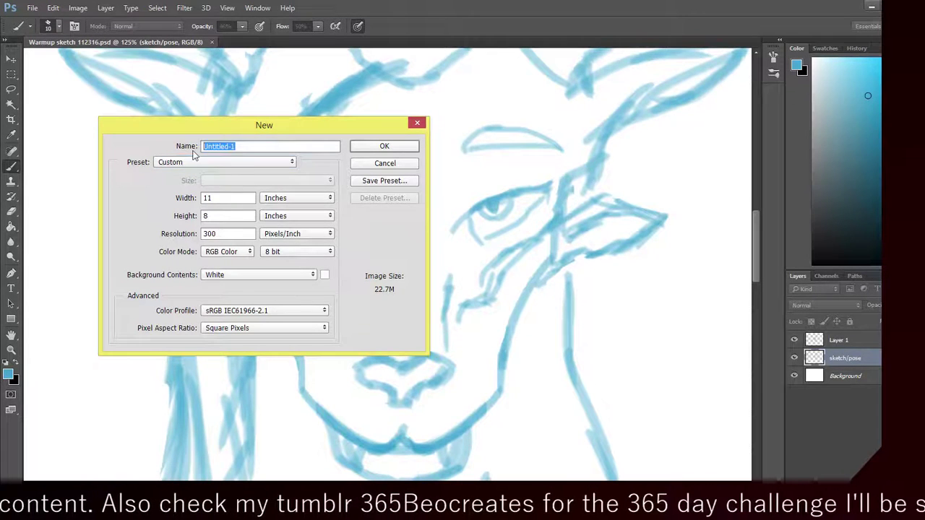
Step: Try the Webcomic, small tumblr comic, tumblr icon and card presets for the new document
left_click(253, 163)
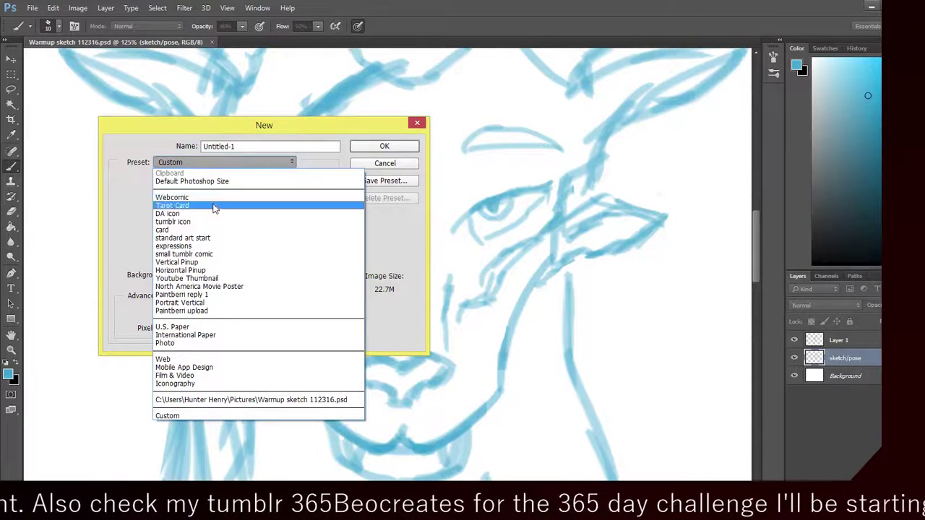
left_click(245, 197)
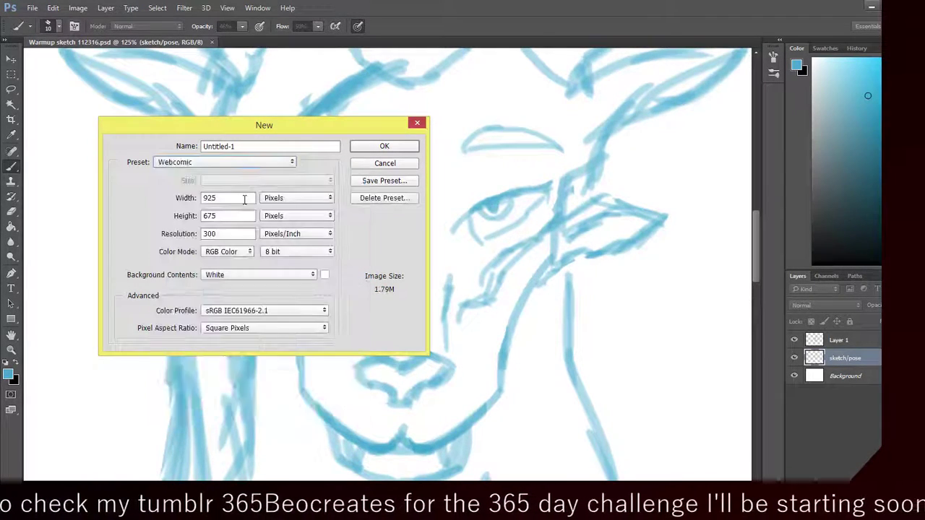
left_click(273, 169)
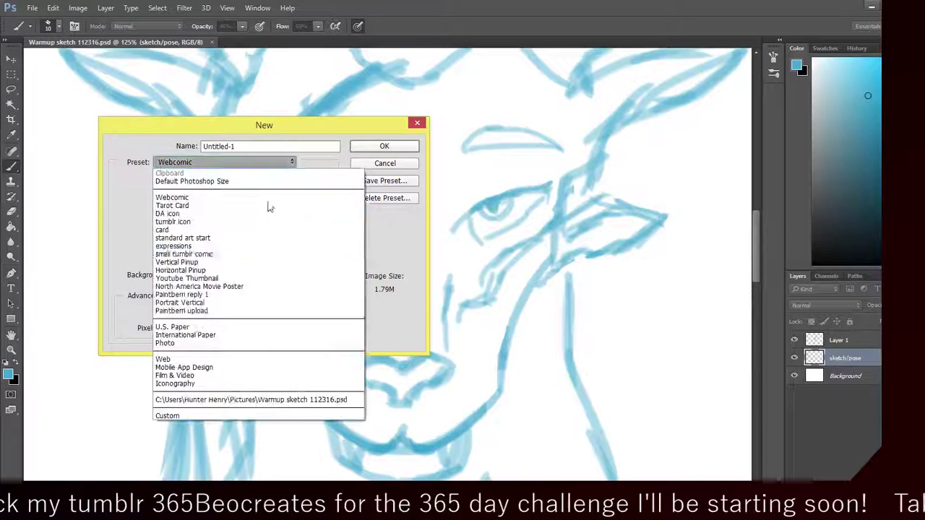
left_click(263, 256)
left_click(273, 169)
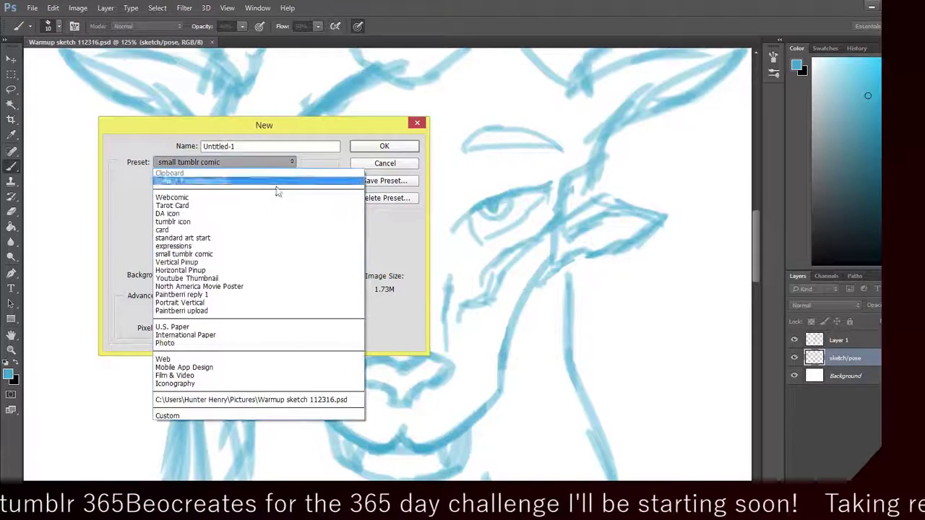
left_click(402, 258)
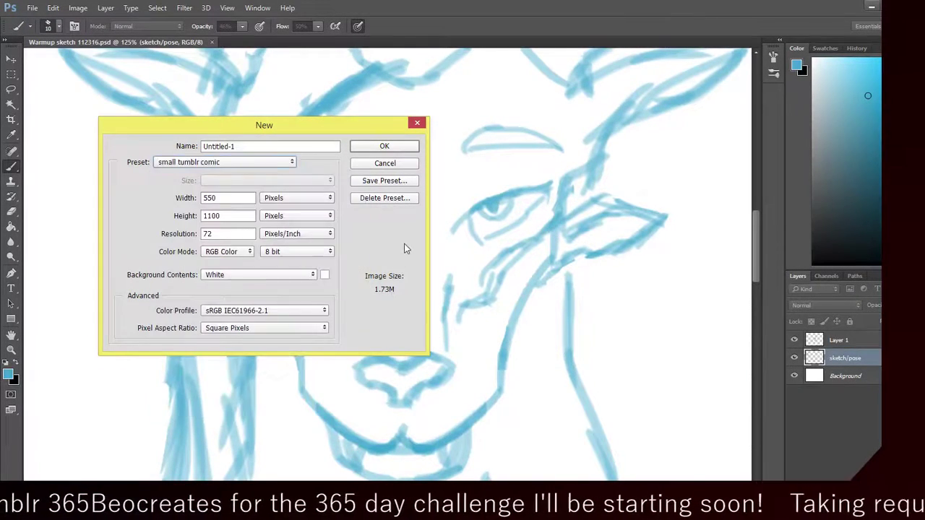
left_click(268, 162)
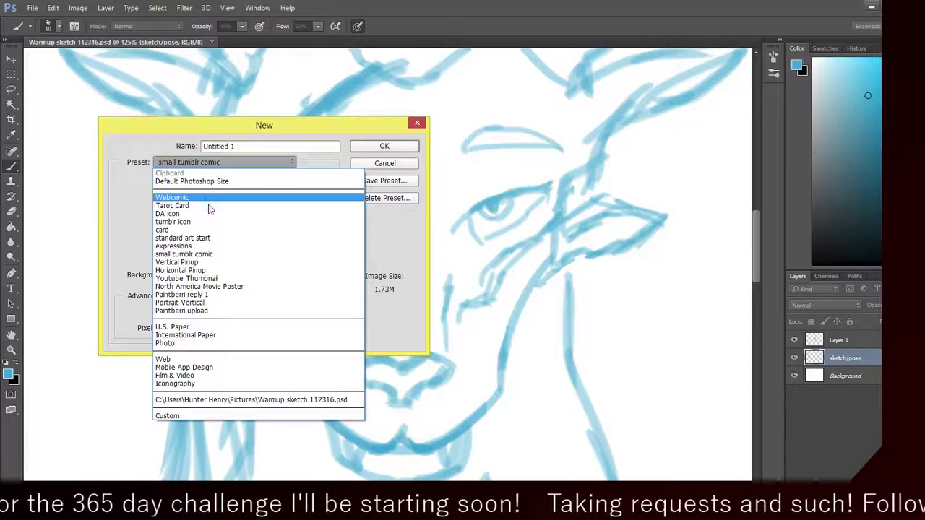
left_click(232, 158)
left_click(235, 161)
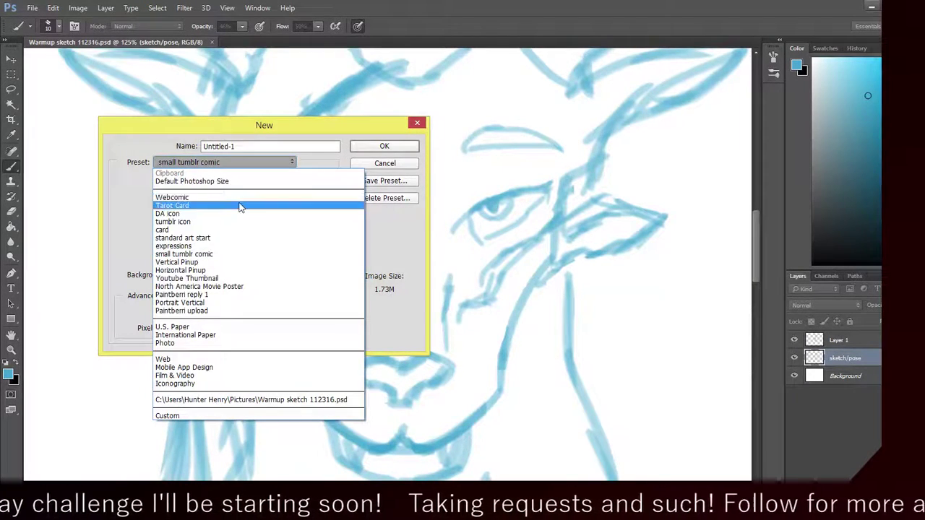
left_click(185, 223)
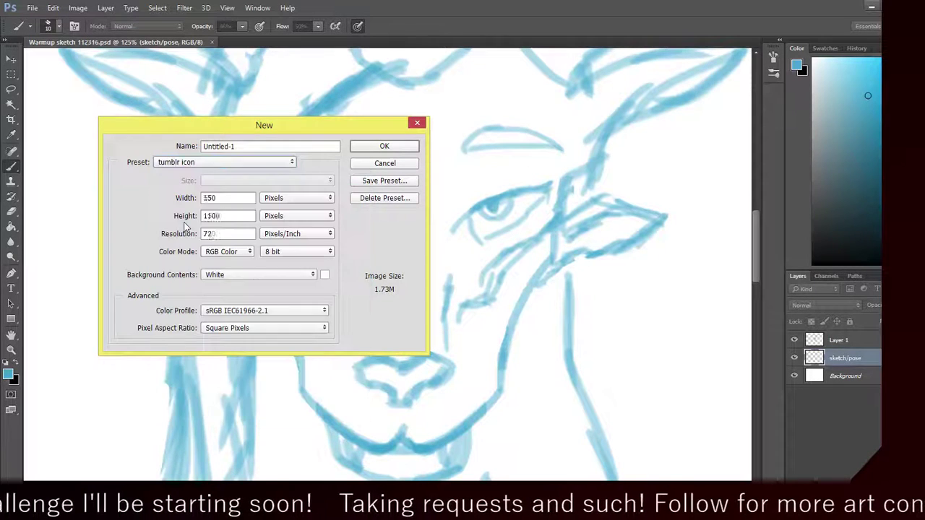
left_click(238, 165)
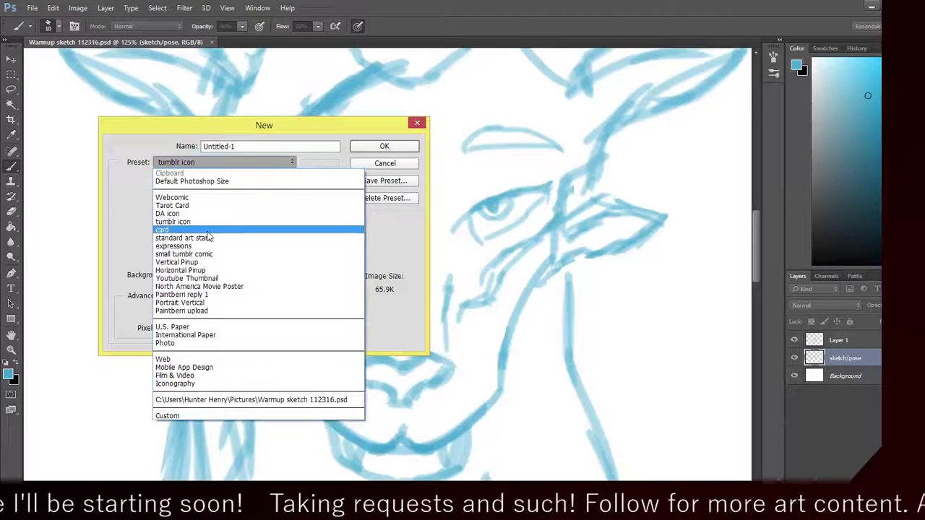
left_click(208, 231)
Step: Create a 7 × 5 inch, 300 pixels/inch document from the Default Photoshop Size preset and add an empty layer above the background
left_click(254, 166)
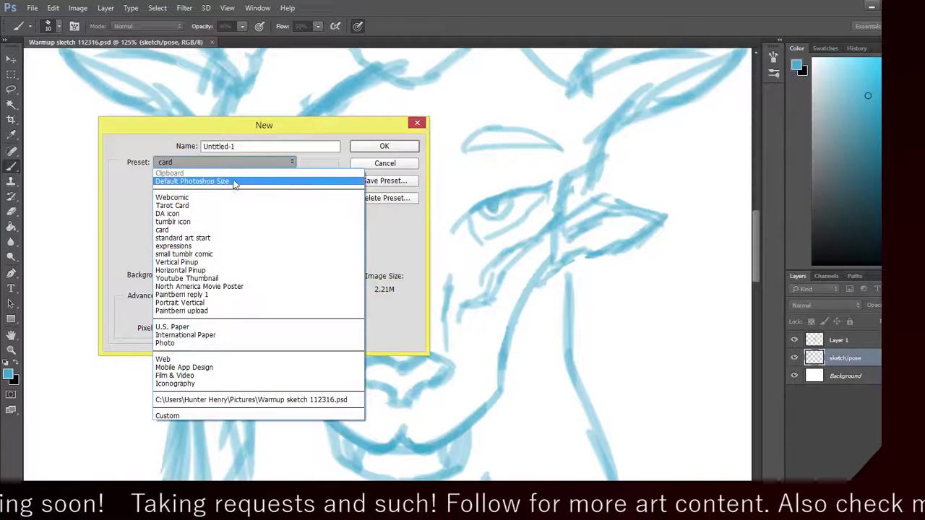
left_click(234, 182)
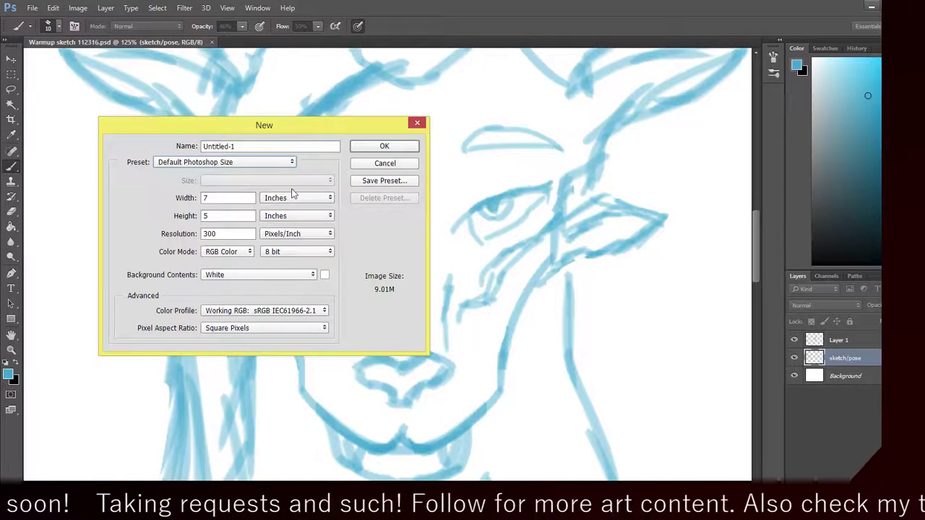
left_click(372, 148)
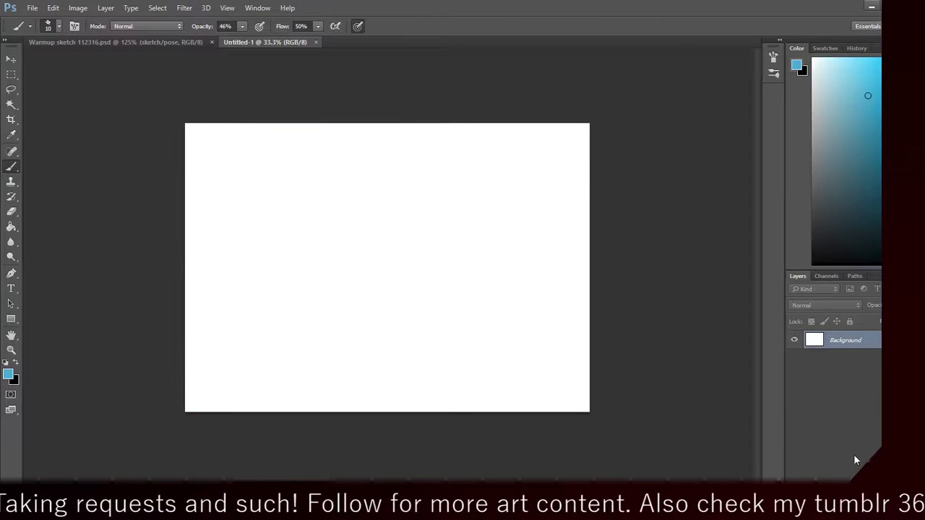
left_click(896, 490)
Step: Switch to the 20 px brush preset, testing brush strokes on the new layer and undoing each one
left_click_drag(308, 231, 368, 322)
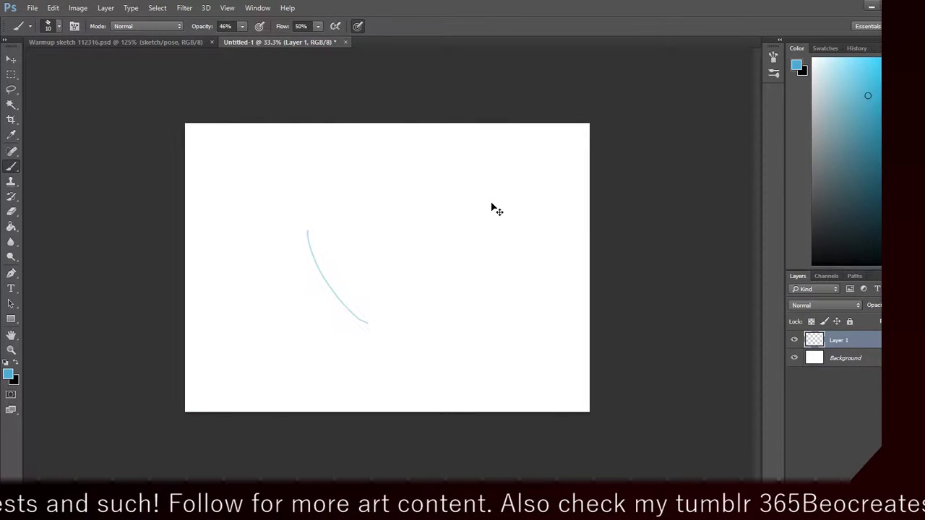
key("ctrl+z")
left_click(59, 27)
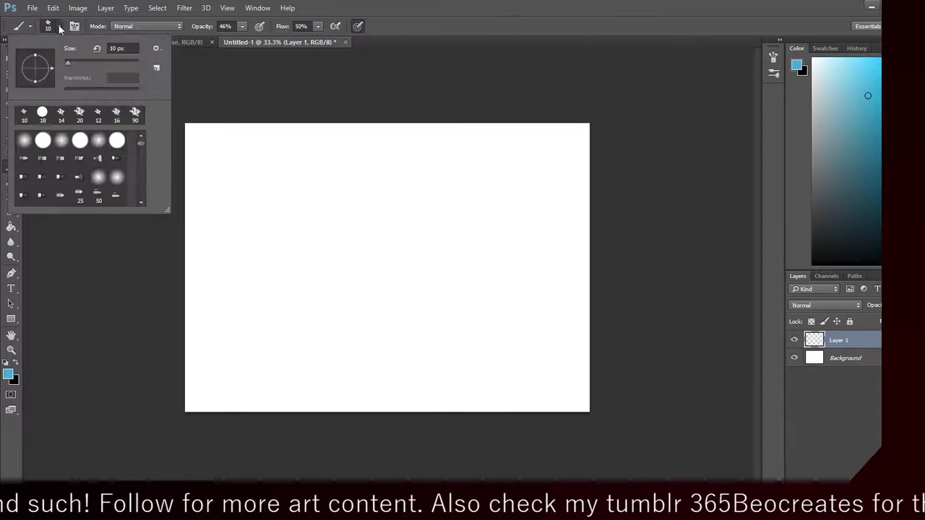
double_click(79, 114)
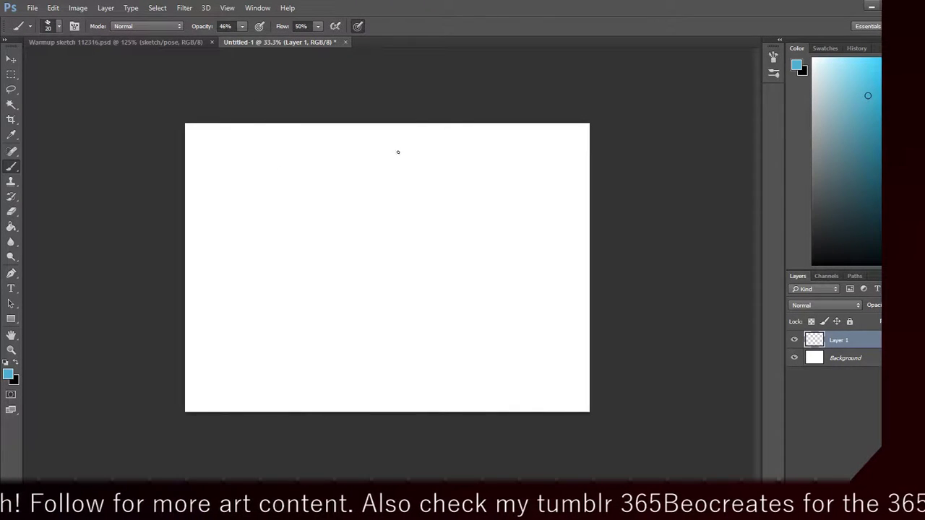
left_click_drag(398, 152, 386, 203)
key("ctrl+z")
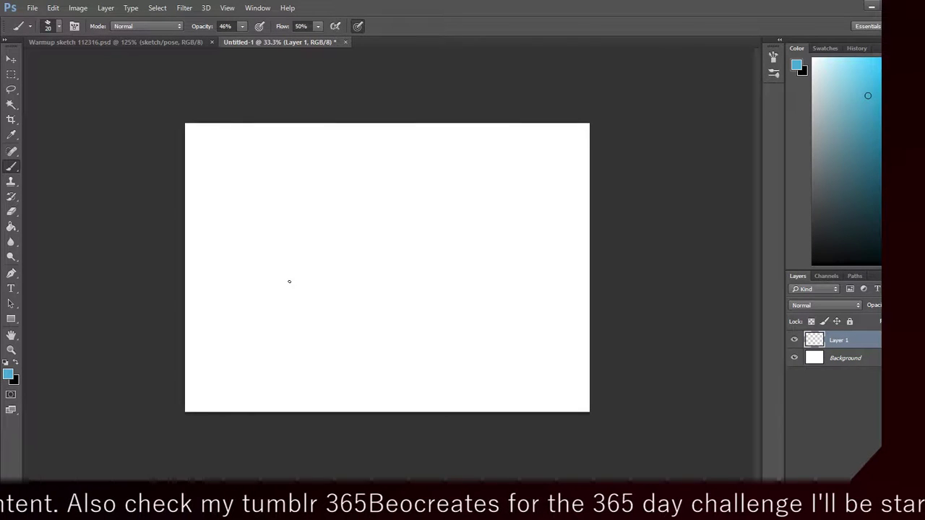
left_click_drag(324, 255, 367, 268)
key("ctrl+z")
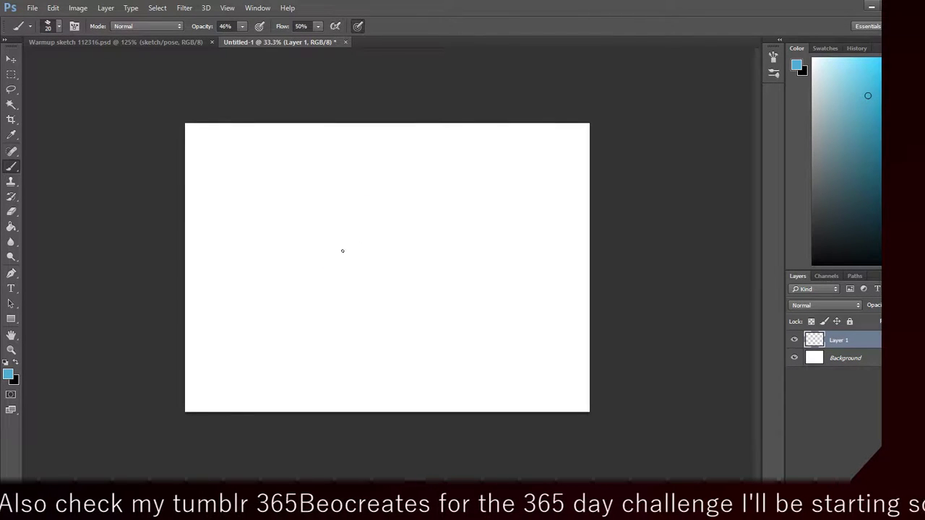
mouse_move(370, 222)
left_mouse_down()
mouse_move(396, 251)
mouse_move(367, 264)
left_mouse_up()
key("ctrl+z")
left_click_drag(381, 186, 414, 210)
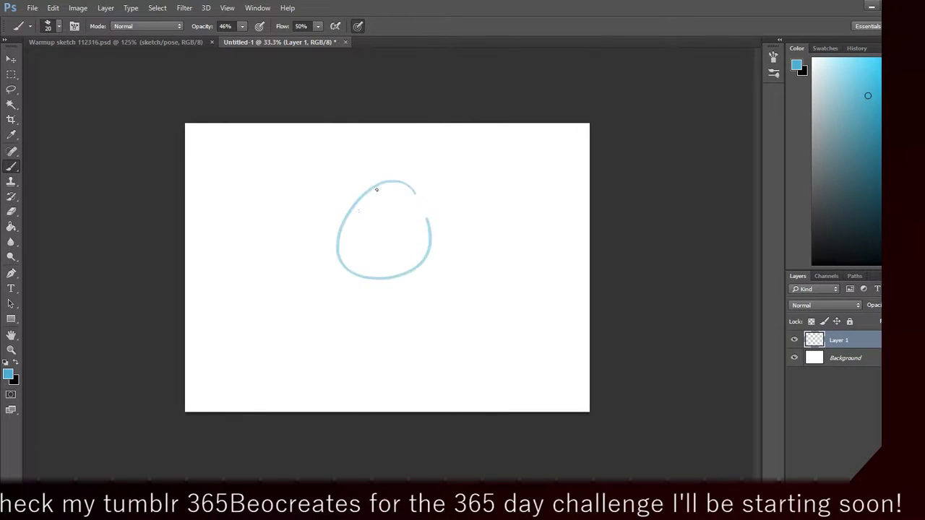
key("ctrl+z")
mouse_move(429, 261)
left_mouse_down()
mouse_move(384, 190)
mouse_move(421, 241)
left_mouse_up()
key("ctrl+z")
mouse_move(366, 275)
left_mouse_down()
mouse_move(405, 198)
mouse_move(372, 270)
left_mouse_up()
key("ctrl+z")
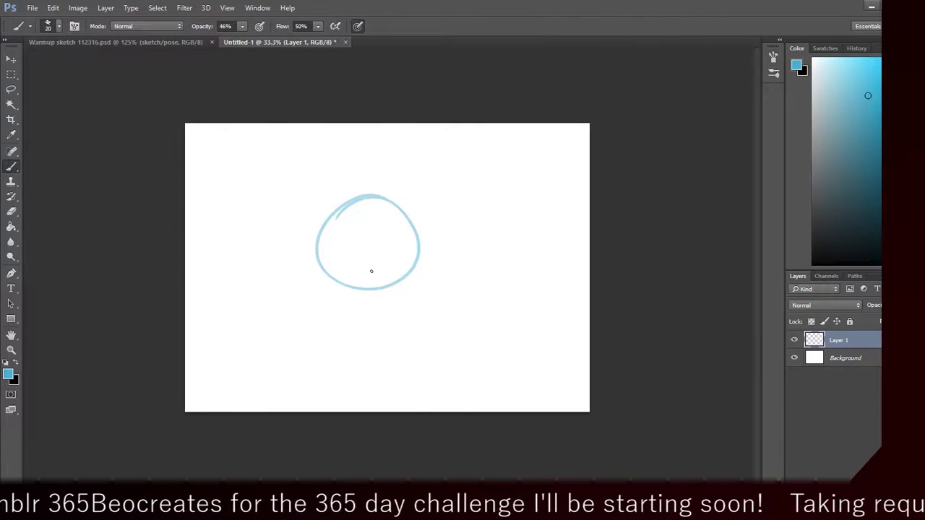
key("ctrl+z")
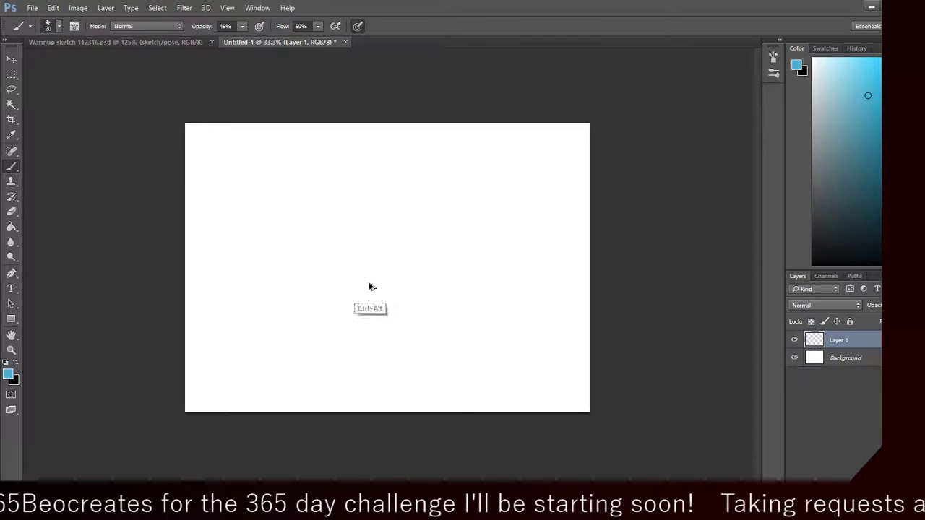
Step: Sketch a creature's head in the canvas's upper middle as a round skull with a tapered snout and a curved mouth line
mouse_move(390, 186)
left_mouse_down()
mouse_move(305, 204)
mouse_move(341, 201)
mouse_move(336, 189)
mouse_move(309, 209)
mouse_move(318, 200)
mouse_move(319, 231)
mouse_move(312, 216)
mouse_move(309, 223)
mouse_move(357, 249)
left_mouse_up()
key("ctrl+alt+z")
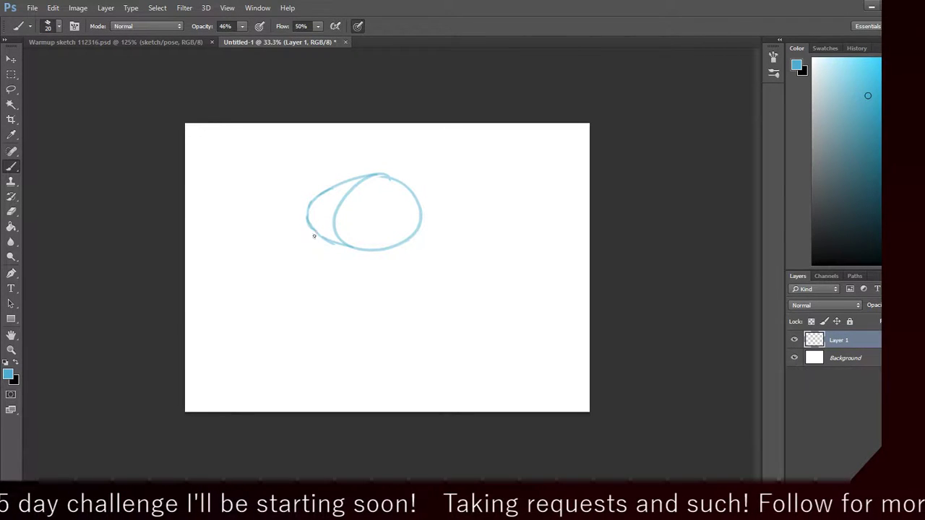
left_click_drag(331, 240, 370, 250)
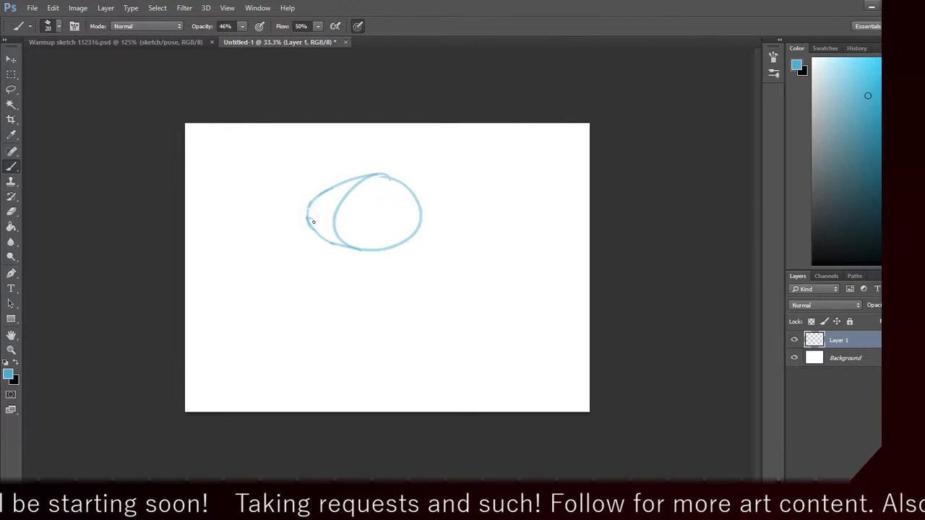
mouse_move(308, 213)
left_mouse_down()
mouse_move(323, 229)
mouse_move(370, 236)
left_mouse_up()
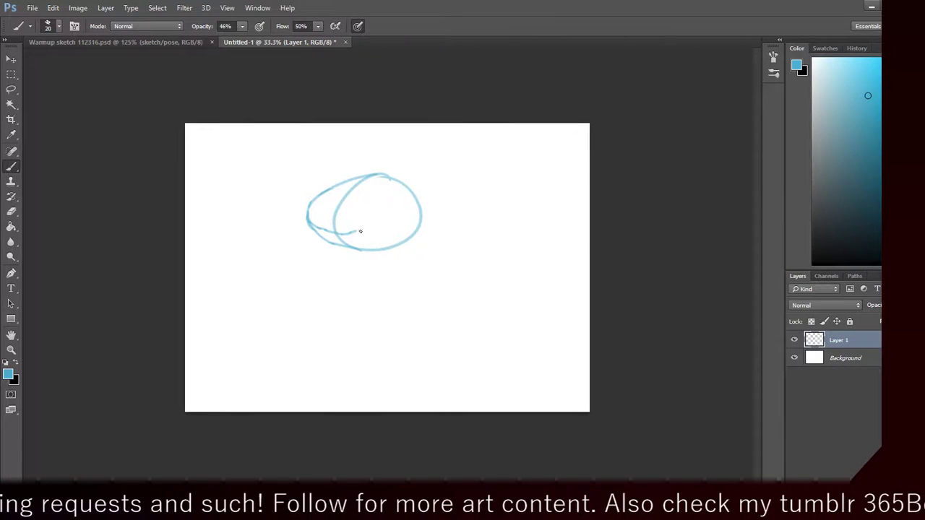
left_click_drag(360, 232, 371, 227)
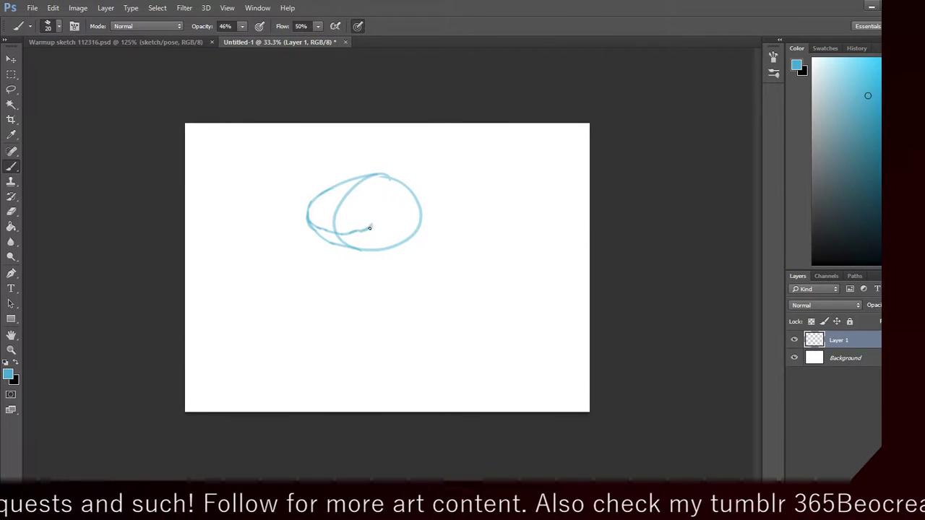
Step: Draw a slanted oval eye above the end of the mouth line and undo the unwanted strokes at the snout tip
mouse_move(351, 207)
left_mouse_down()
mouse_move(379, 192)
mouse_move(376, 208)
mouse_move(363, 202)
mouse_move(374, 192)
mouse_move(358, 209)
mouse_move(298, 235)
left_mouse_up()
key("ctrl+z")
key("ctrl+z")
key("ctrl+z")
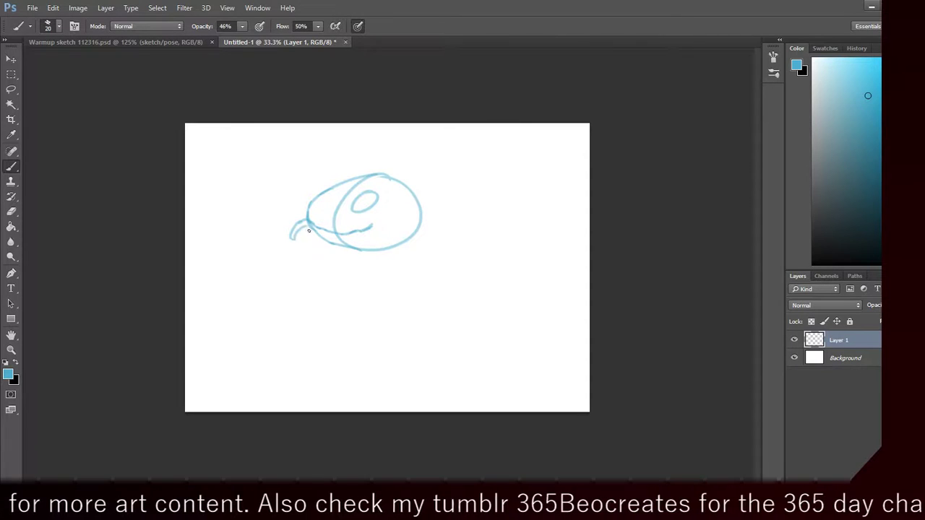
key("ctrl+z")
mouse_move(305, 220)
left_mouse_down()
mouse_move(286, 235)
mouse_move(268, 222)
mouse_move(280, 254)
left_mouse_up()
key("ctrl+z")
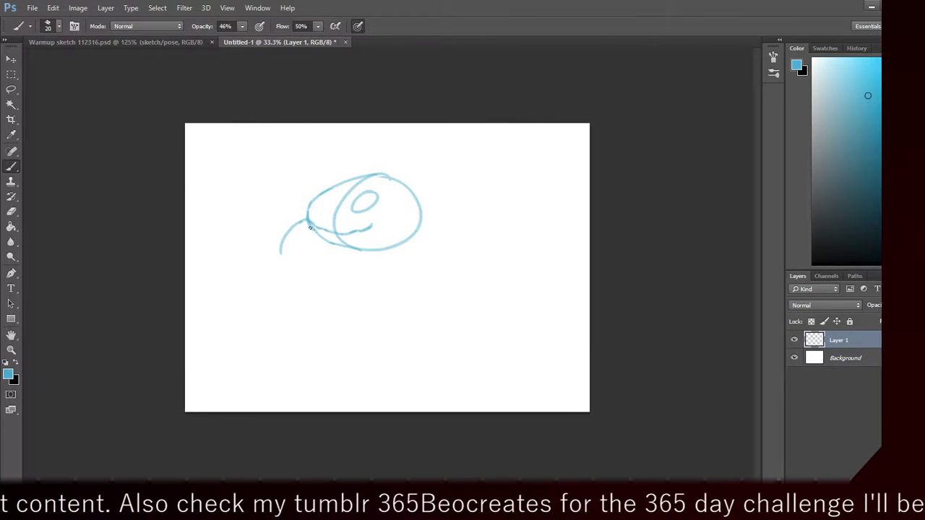
key("ctrl+z")
mouse_move(306, 220)
left_mouse_down()
mouse_move(297, 226)
mouse_move(306, 227)
left_mouse_up()
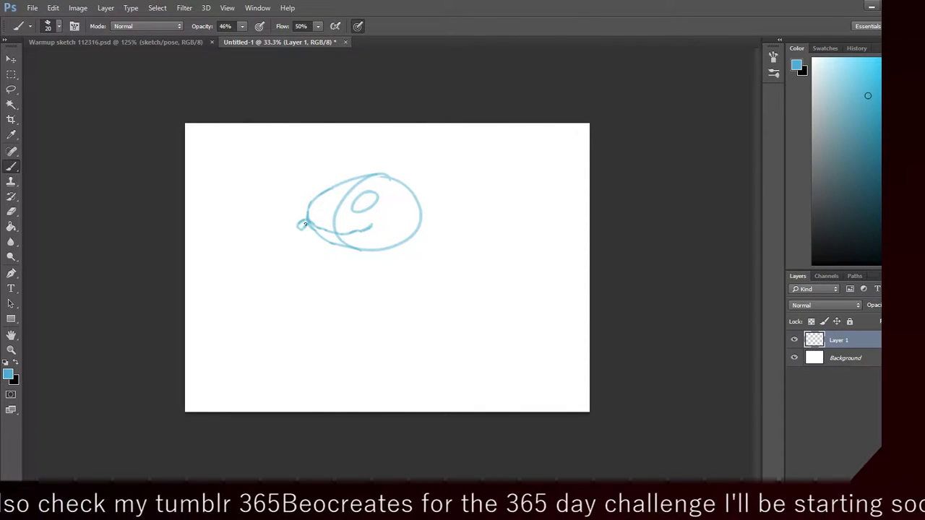
key("ctrl+z")
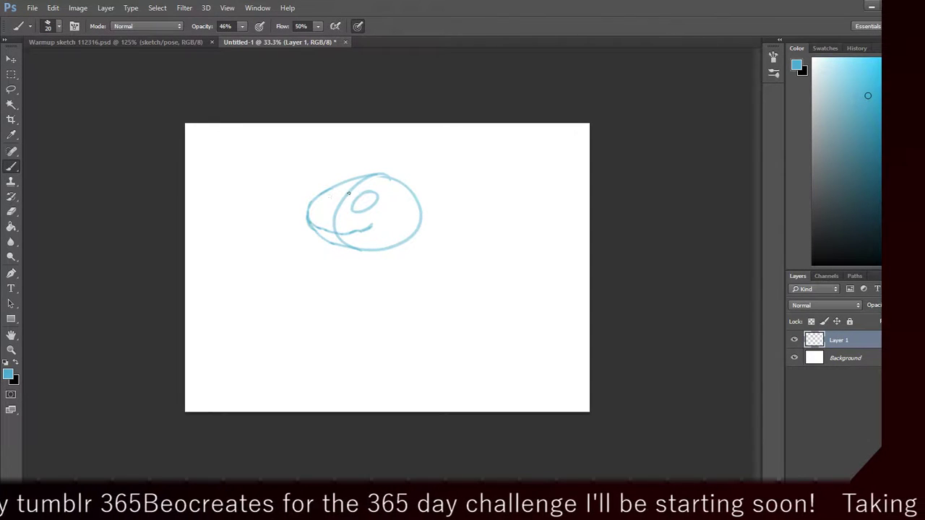
Step: Detail the head with small loops along the snout's upper edge, a brow arc over the eye and a redrawn lower jaw
mouse_move(327, 191)
left_mouse_down()
mouse_move(334, 202)
mouse_move(332, 193)
mouse_move(344, 194)
mouse_move(322, 192)
left_mouse_up()
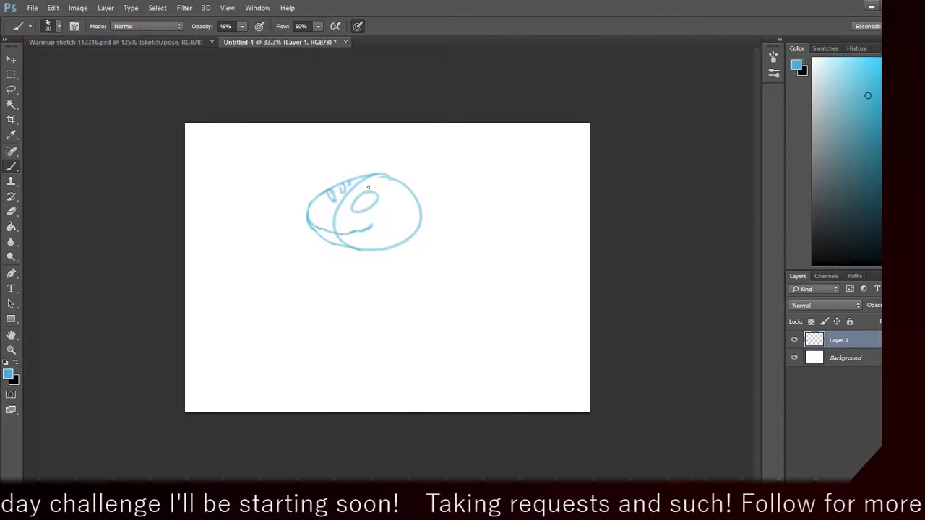
left_click_drag(365, 185, 383, 189)
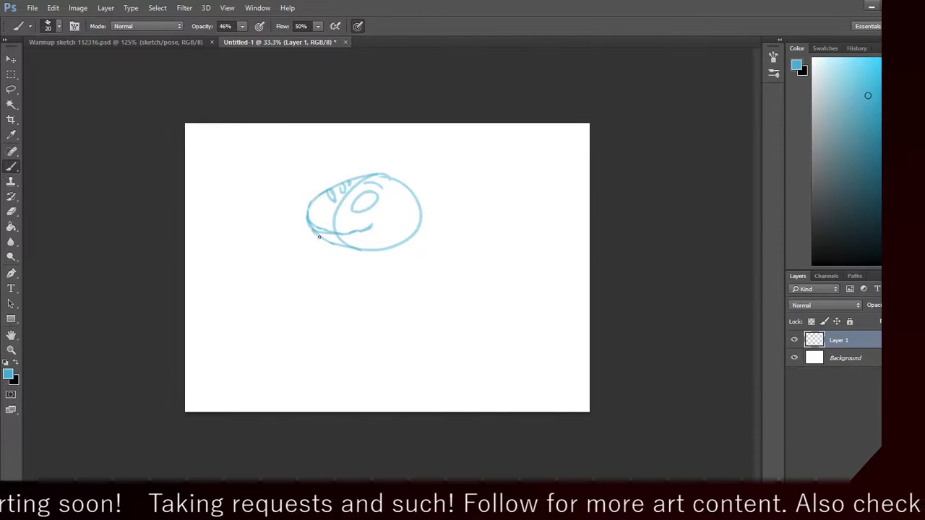
left_click_drag(314, 231, 359, 248)
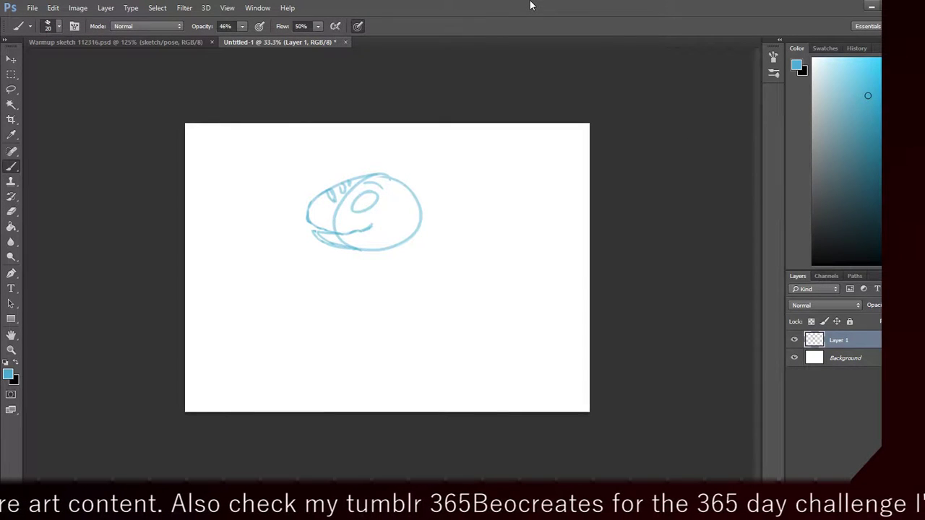
Step: Shade a pupil in the upper part of the oval eye, undoing and redrawing the stroke
mouse_move(366, 198)
left_mouse_down()
mouse_move(375, 198)
mouse_move(365, 195)
left_mouse_up()
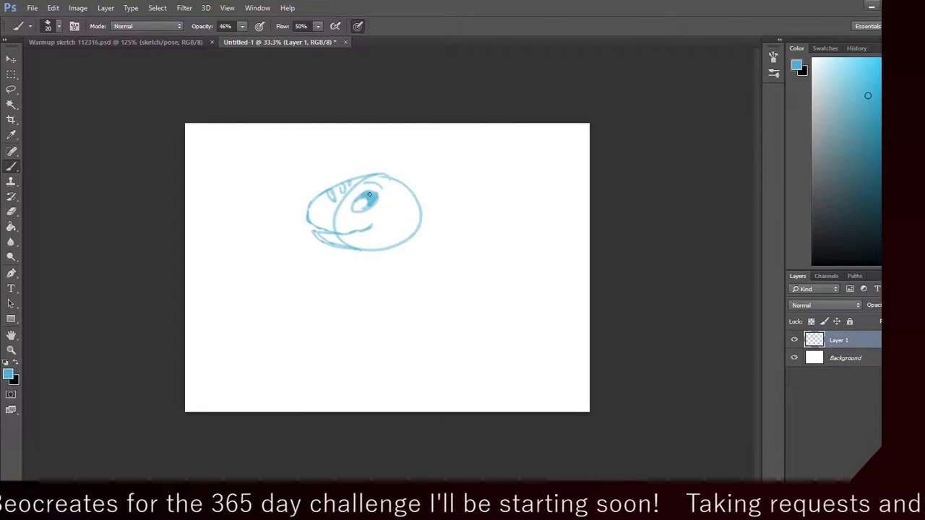
key("ctrl+z")
left_click_drag(369, 195, 369, 196)
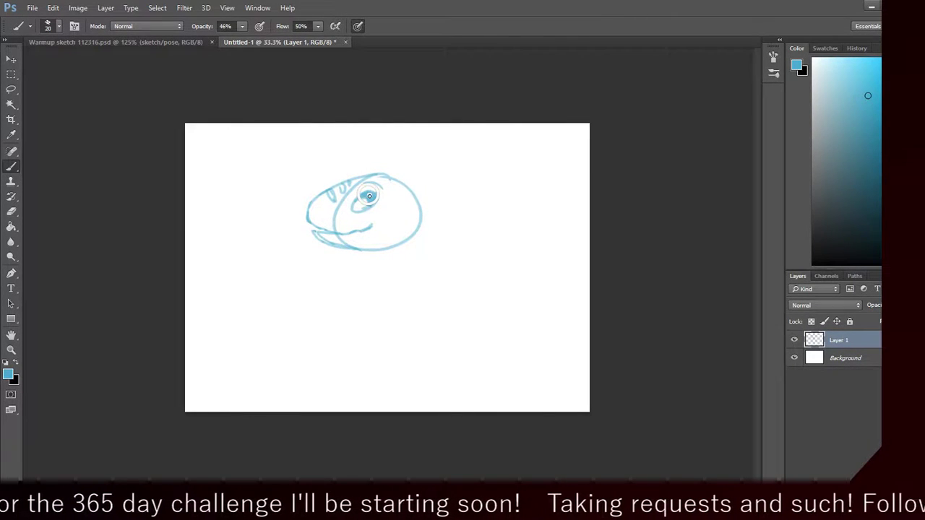
Step: Try to add a small highlight in the pupil of the creature's eye
right_click(368, 196)
key("Escape")
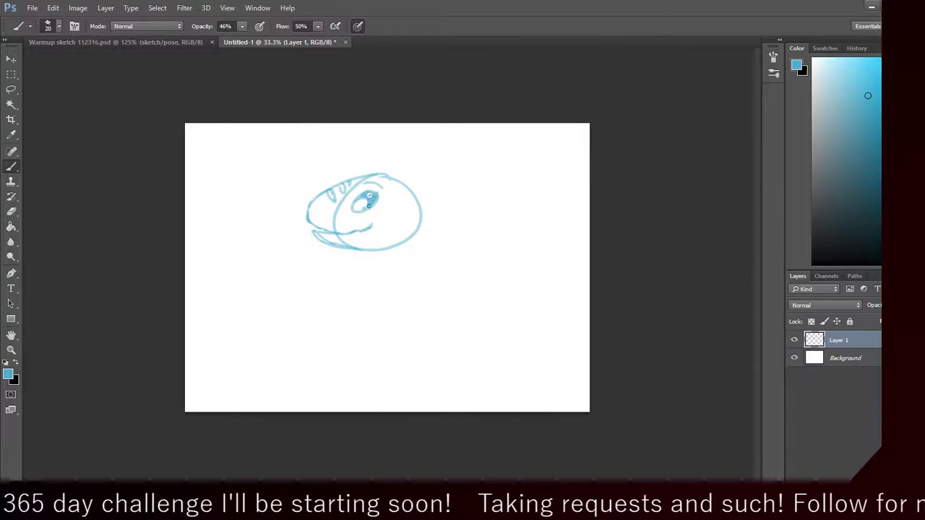
left_click_drag(368, 196, 369, 194)
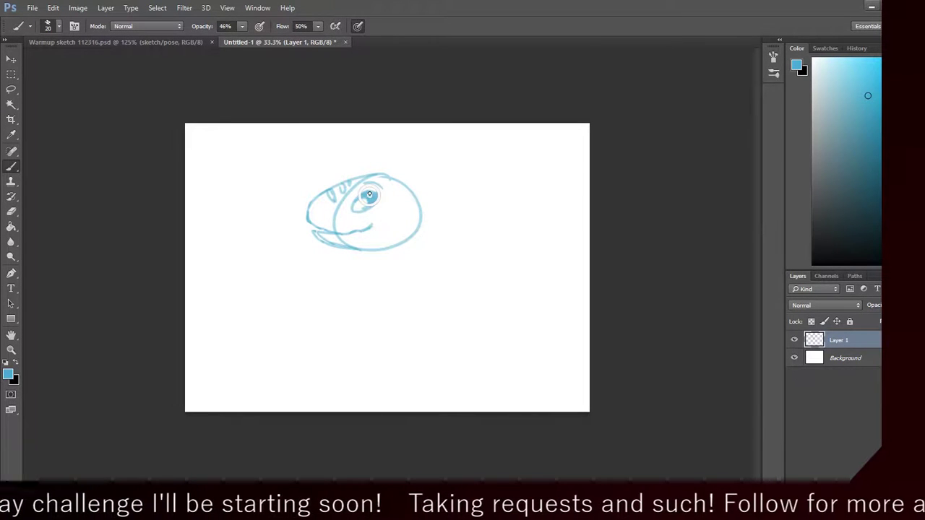
right_click(368, 195)
key("Escape")
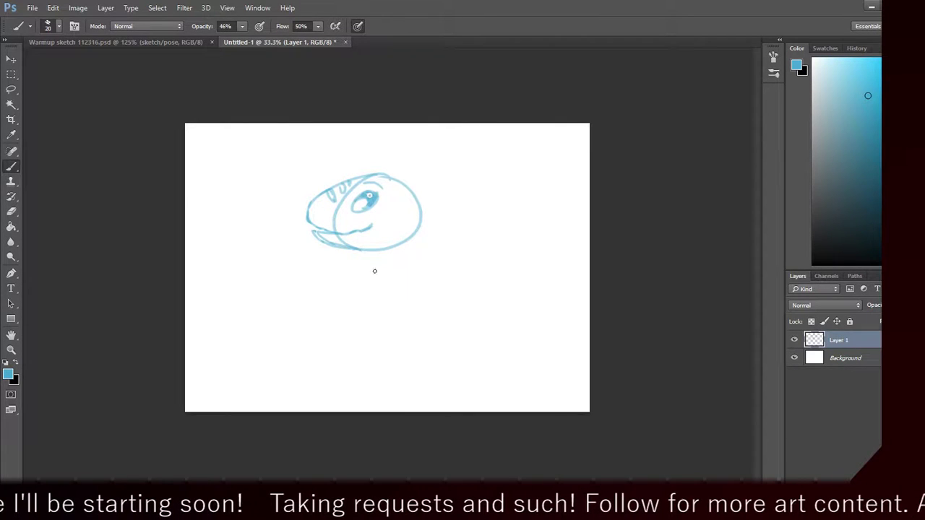
key("ctrl+alt+z")
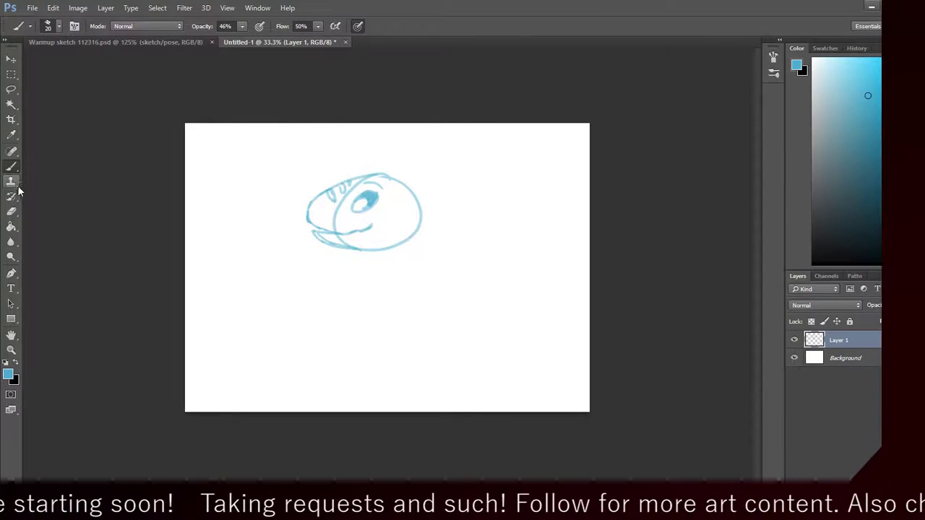
Step: Switch to the Eraser tool and set its brush size to 24 px
left_click(11, 211)
left_click(52, 26)
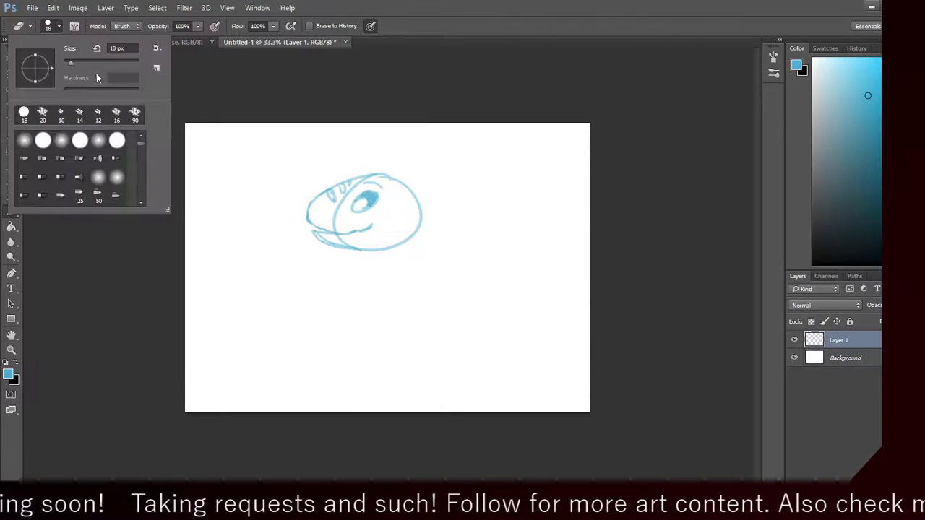
double_click(115, 47)
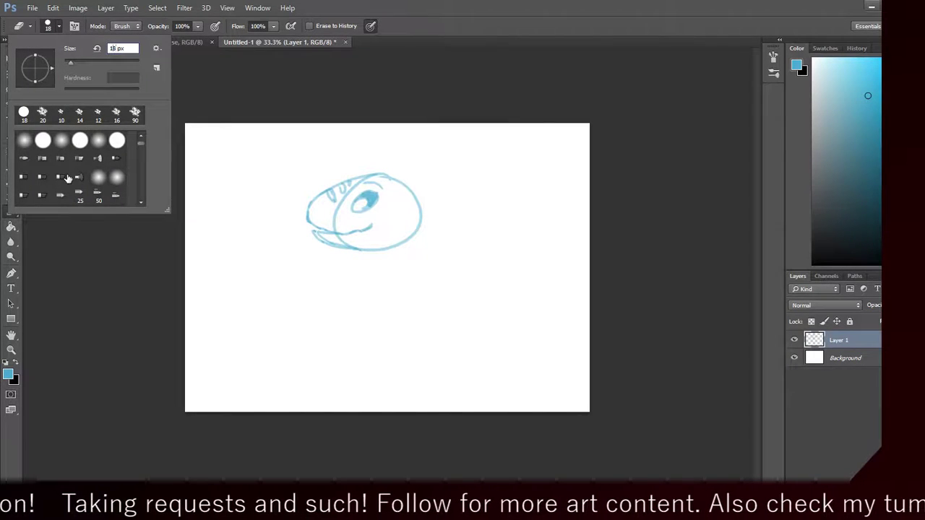
type("1")
key("BackSpace")
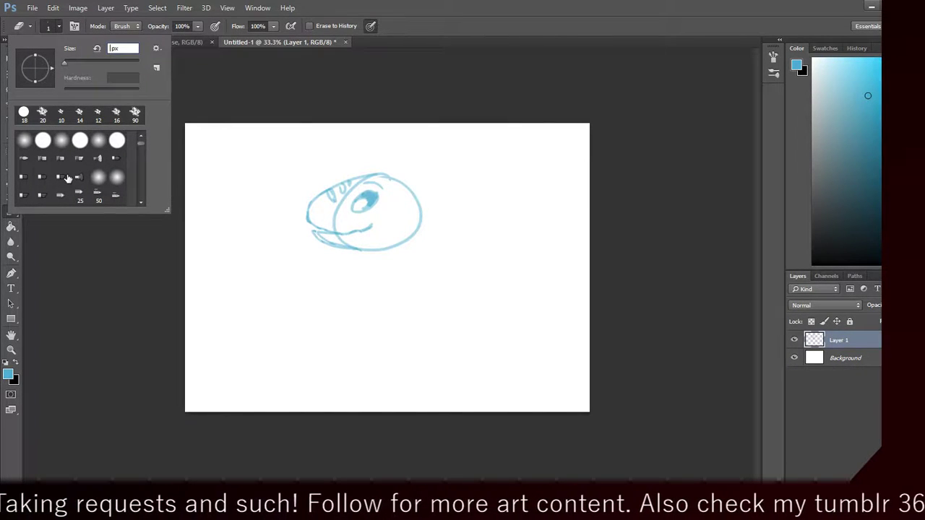
type("24")
key("Return")
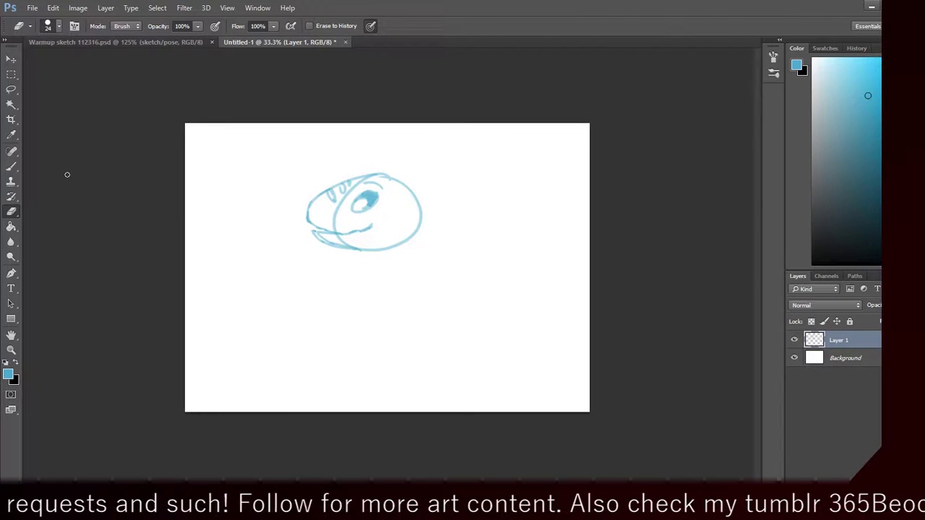
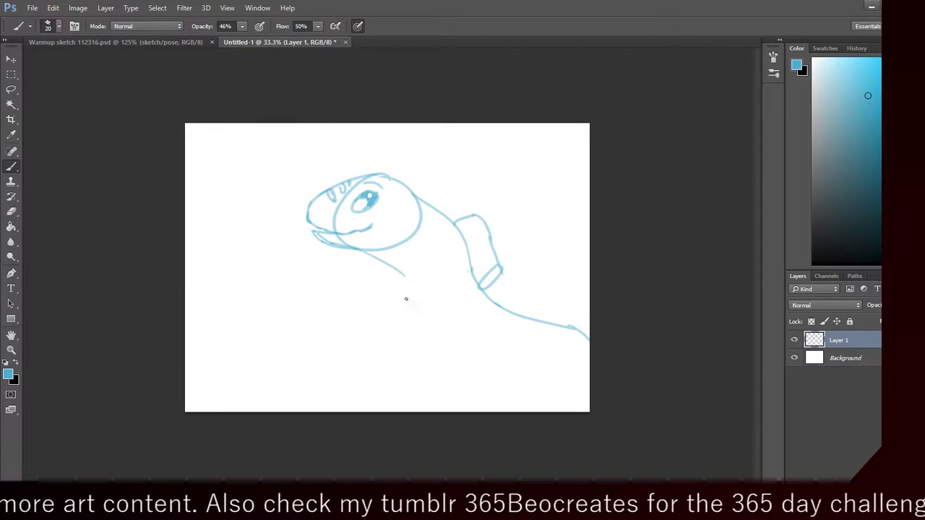
Step: Try several chest line strokes curving down from the end of the throat line below the head
mouse_move(360, 250)
left_mouse_down()
mouse_move(406, 276)
mouse_move(409, 305)
left_mouse_up()
key("ctrl+z")
left_click_drag(397, 260, 393, 377)
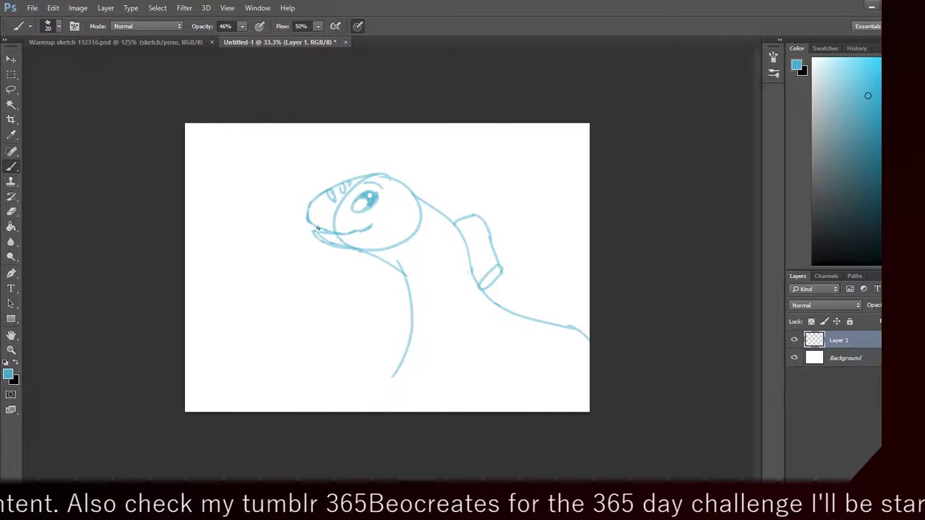
key("ctrl+z")
left_click_drag(396, 261, 409, 290)
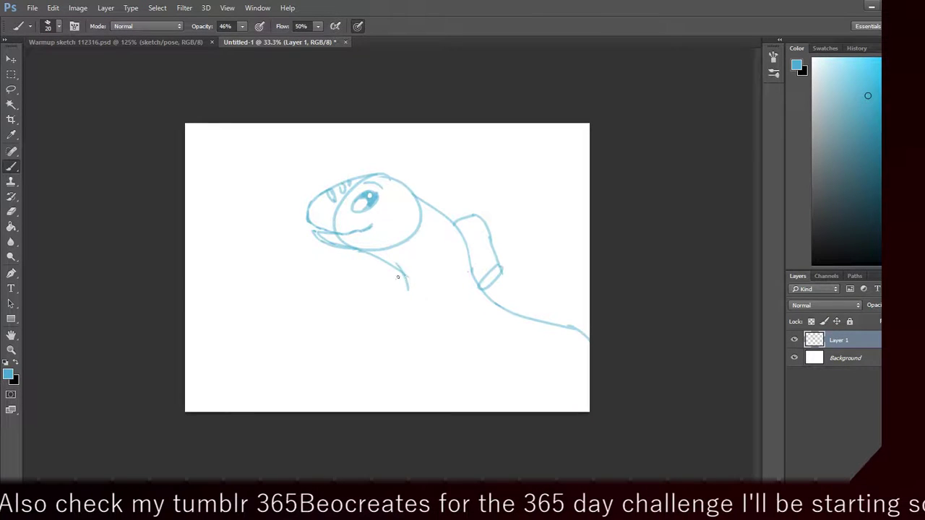
key("ctrl+z")
Step: Sketch the front arm's two outlines below the jaw and the belly line running to the canvas's right edge
mouse_move(393, 255)
left_mouse_down()
mouse_move(410, 275)
mouse_move(354, 284)
mouse_move(335, 306)
left_mouse_up()
mouse_move(404, 308)
left_mouse_down()
mouse_move(376, 299)
mouse_move(397, 305)
mouse_move(357, 318)
mouse_move(334, 343)
left_mouse_up()
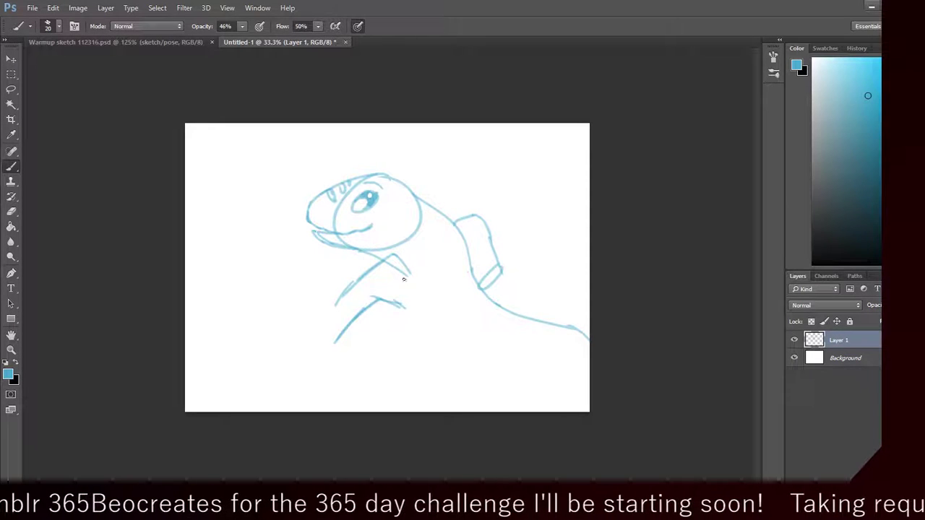
left_click_drag(395, 296, 417, 335)
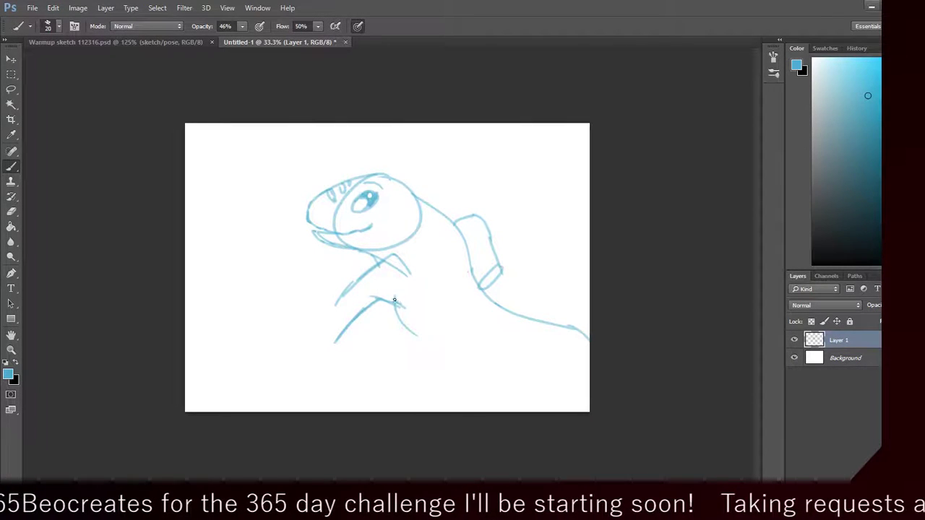
mouse_move(383, 298)
left_mouse_down()
mouse_move(415, 333)
mouse_move(444, 340)
mouse_move(469, 365)
mouse_move(590, 391)
left_mouse_up()
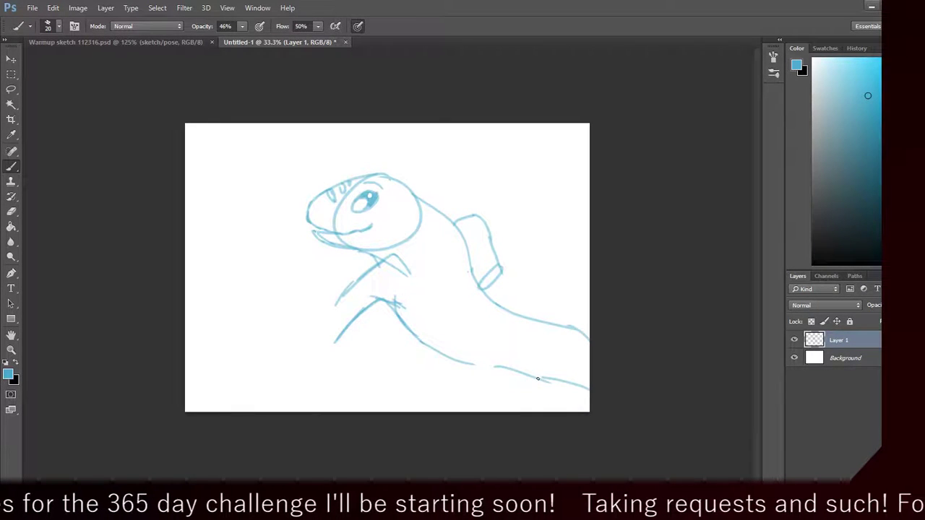
left_click_drag(537, 377, 572, 384)
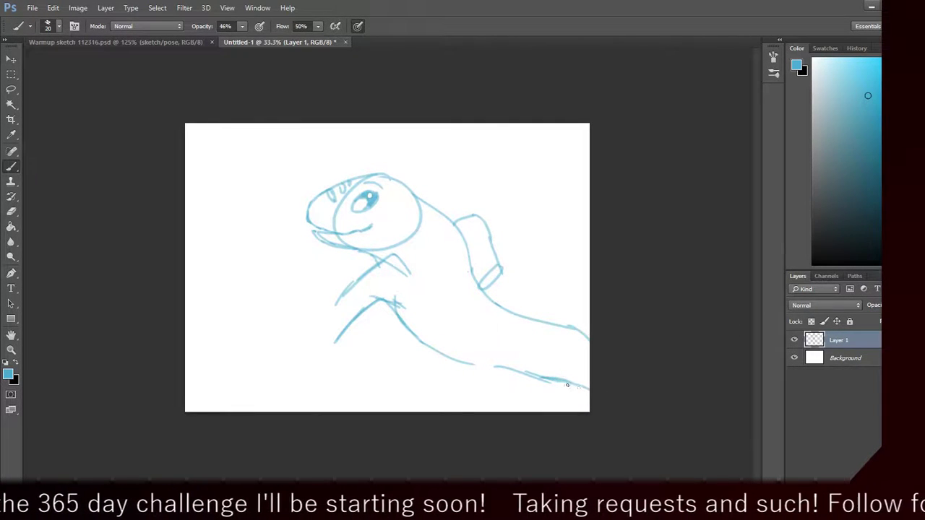
Step: Try hind leg strokes at the belly line, undoing rejected ones and keeping a small oval hip joint
mouse_move(505, 349)
left_mouse_down()
mouse_move(486, 344)
mouse_move(506, 348)
mouse_move(502, 361)
mouse_move(475, 341)
mouse_move(495, 364)
mouse_move(477, 343)
mouse_move(461, 378)
left_mouse_up()
key("ctrl+alt+z")
key("ctrl+alt+z")
key("ctrl+alt+z")
key("ctrl+alt+z")
key("ctrl+alt+z")
key("ctrl+alt+z")
key("ctrl+alt+z")
key("ctrl+alt+z")
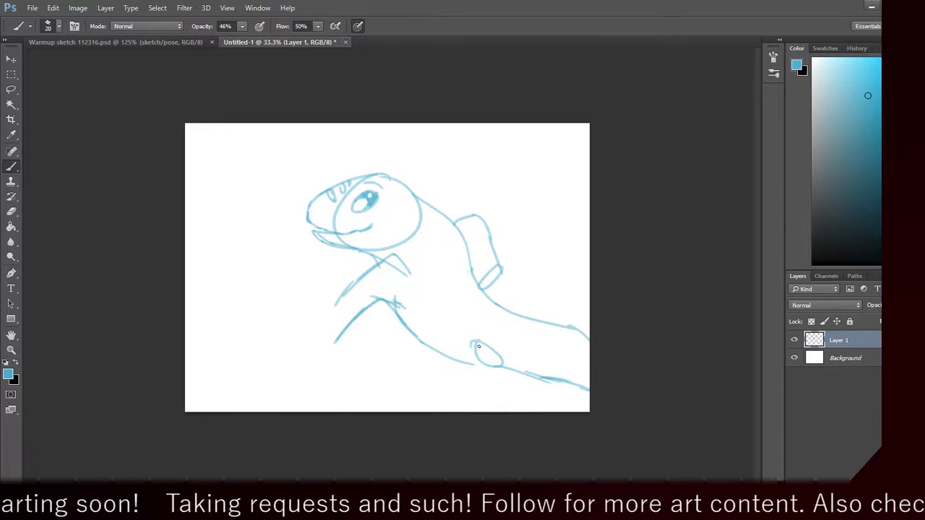
Step: Sketch the near hind leg down to the canvas's lower edge and the far leg's thigh bump above the back
mouse_move(478, 341)
left_mouse_down()
mouse_move(443, 344)
mouse_move(458, 345)
mouse_move(428, 375)
mouse_move(444, 349)
mouse_move(429, 389)
mouse_move(434, 361)
mouse_move(430, 402)
left_mouse_up()
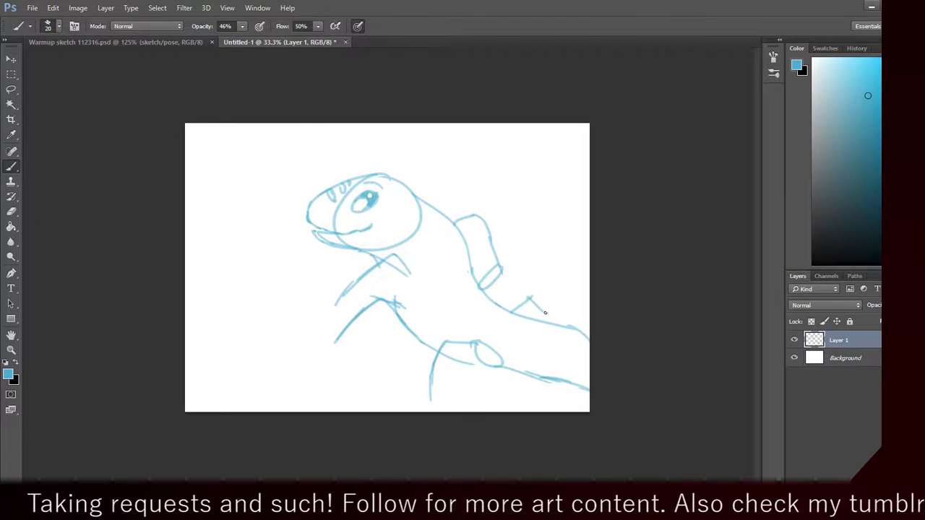
mouse_move(523, 299)
left_mouse_down()
mouse_move(549, 311)
mouse_move(558, 331)
left_mouse_up()
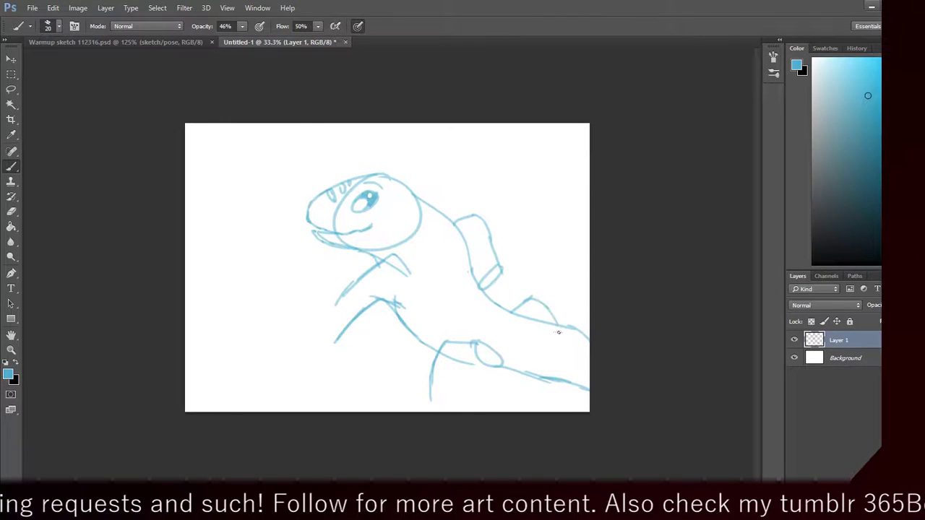
mouse_move(499, 367)
left_mouse_down()
mouse_move(460, 374)
mouse_move(501, 366)
mouse_move(462, 376)
mouse_move(471, 371)
mouse_move(458, 405)
left_mouse_up()
mouse_move(464, 374)
left_mouse_down()
mouse_move(462, 407)
mouse_move(459, 389)
mouse_move(432, 394)
mouse_move(429, 410)
mouse_move(432, 392)
mouse_move(407, 410)
left_mouse_up()
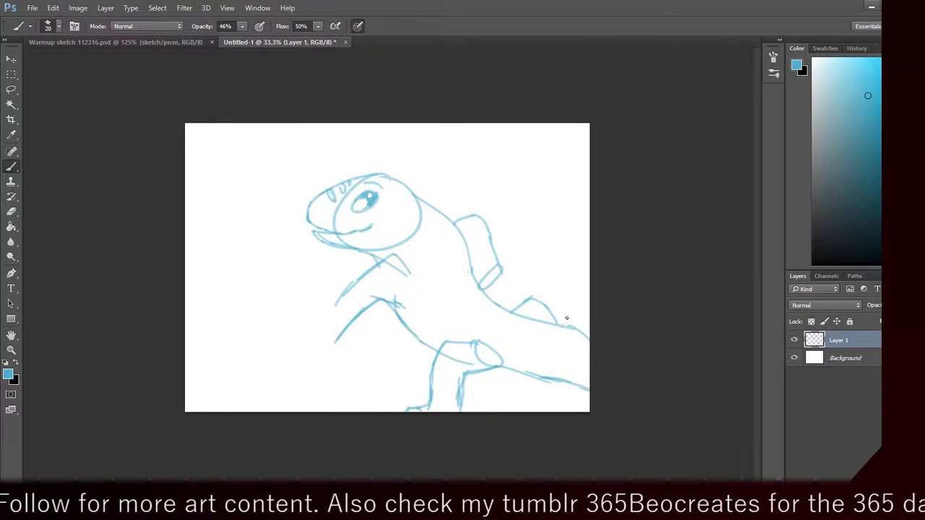
Step: Scribble rough feet at the ends of the far and near hind legs
mouse_move(560, 325)
left_mouse_down()
mouse_move(575, 311)
mouse_move(558, 323)
mouse_move(565, 316)
left_mouse_up()
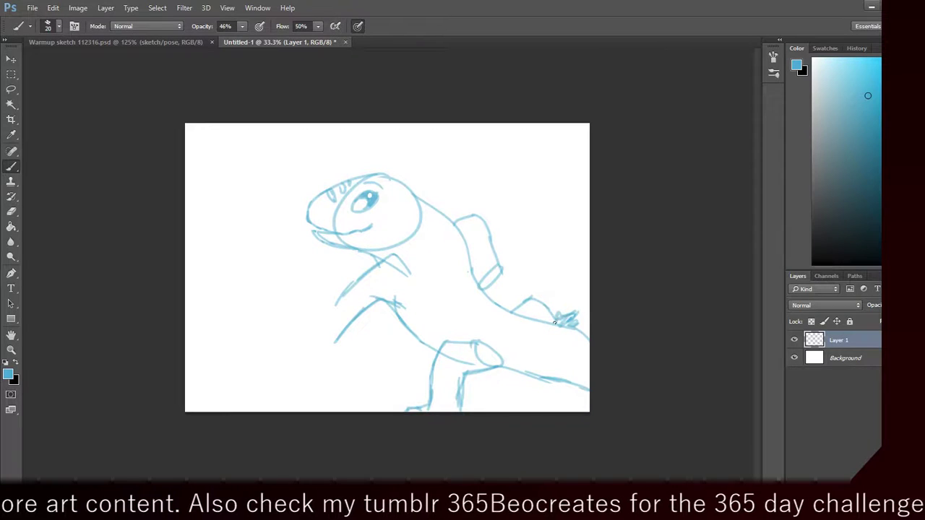
mouse_move(428, 407)
left_mouse_down()
mouse_move(409, 409)
mouse_move(418, 401)
mouse_move(431, 411)
mouse_move(422, 408)
left_mouse_up()
key("ctrl+z")
key("ctrl+z")
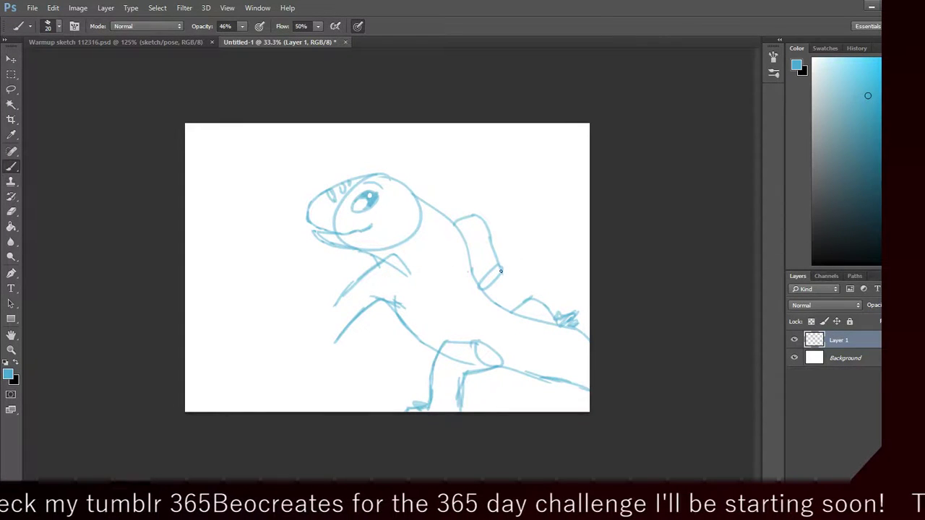
Step: Sketch a rounded, shaded hand at the end of the arm behind the back, undoing rejected strokes
mouse_move(500, 271)
left_mouse_down()
mouse_move(529, 258)
mouse_move(488, 287)
left_mouse_up()
key("ctrl+z")
key("ctrl+z")
key("ctrl+z")
mouse_move(488, 287)
left_mouse_down()
mouse_move(519, 271)
mouse_move(499, 283)
left_mouse_up()
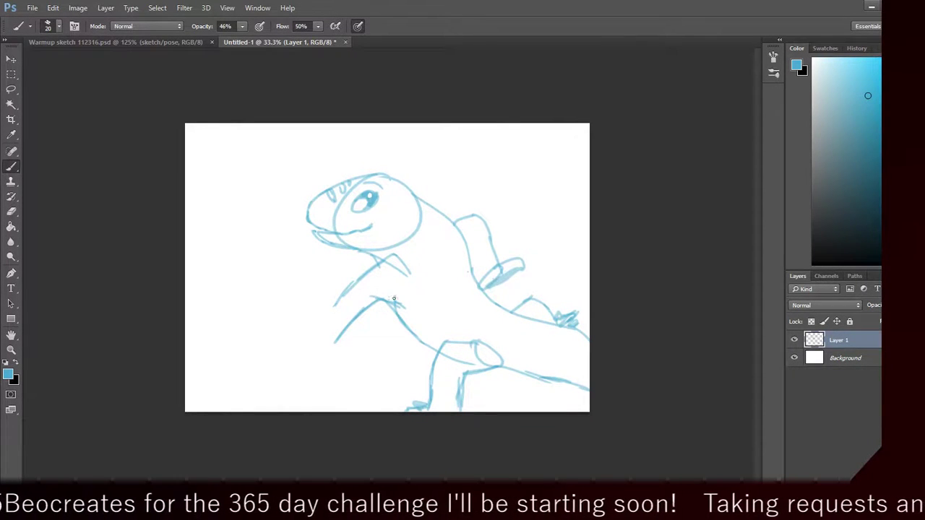
Step: Try a hand at the end of the front arm, and undo it together with the back arm's hand
mouse_move(331, 325)
left_mouse_down()
mouse_move(315, 335)
mouse_move(337, 328)
mouse_move(312, 314)
left_mouse_up()
key("ctrl+z")
key("ctrl+alt+z")
key("ctrl+alt+z")
key("ctrl+alt+z")
key("ctrl+alt+z")
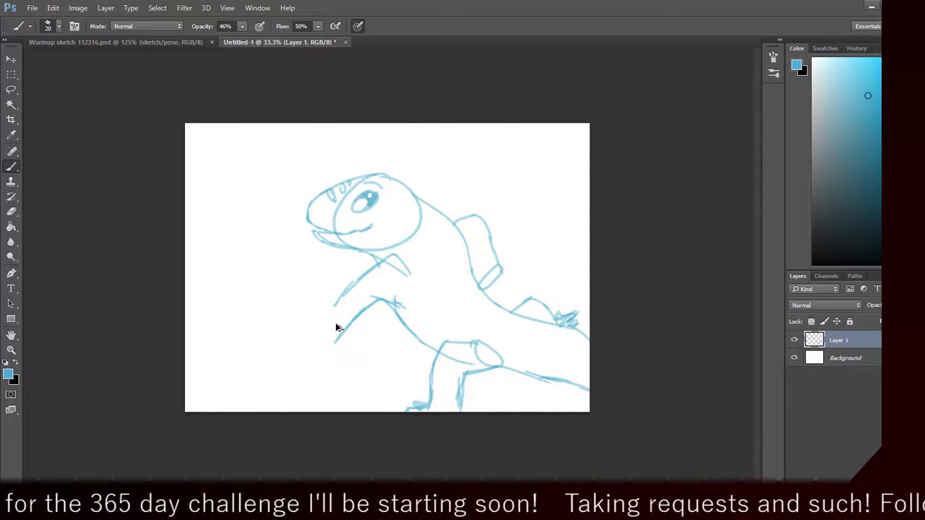
Step: Undo the foot scribbles and the near hind leg's lower strokes
key("ctrl+alt+z")
key("ctrl+alt+z")
key("ctrl+alt+z")
key("ctrl+alt+z")
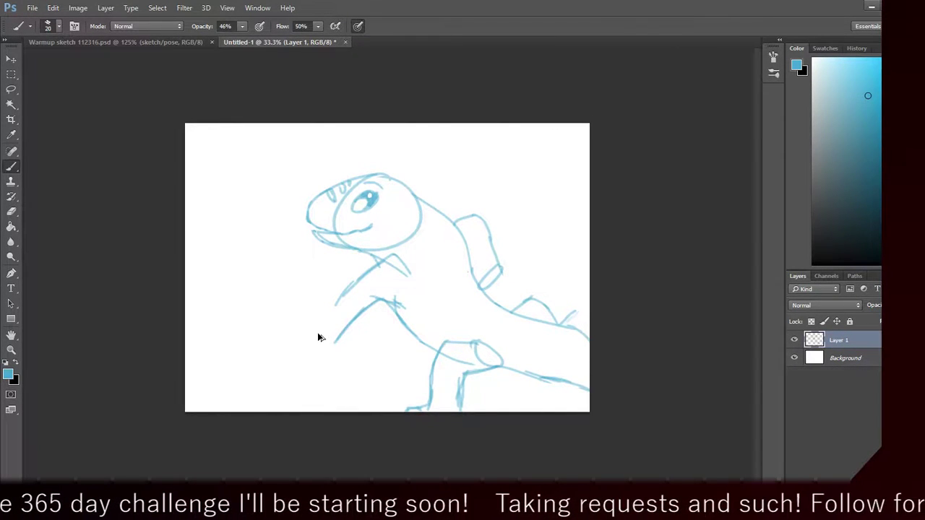
key("ctrl+alt+z")
key("ctrl+alt+z")
key("ctrl+alt+z")
key("ctrl+alt+z")
key("ctrl+alt+z")
key("ctrl+alt+z")
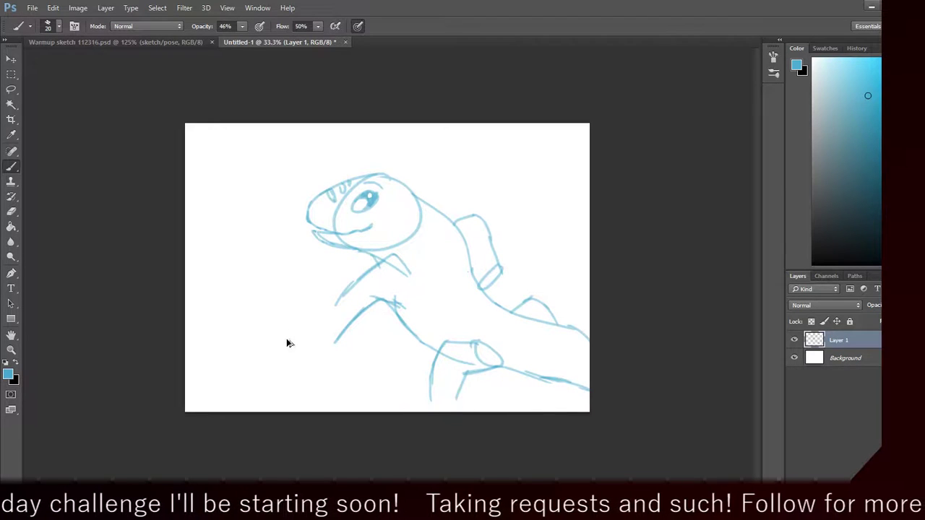
Step: Undo the remaining hind leg strokes, the oval hip joint and the belly line
key("ctrl+alt+z")
key("ctrl+alt+z")
key("ctrl+alt+z")
key("ctrl+alt+z")
key("ctrl+alt+z")
key("ctrl+alt+z")
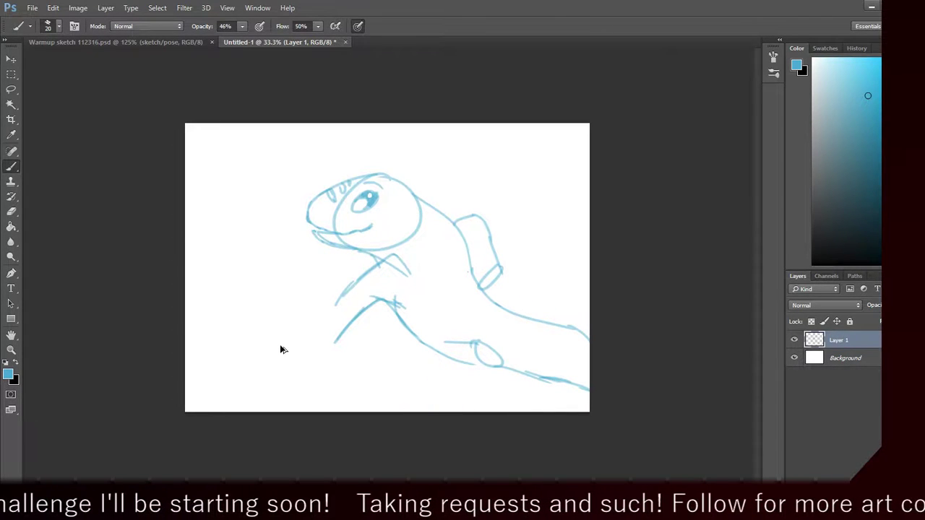
key("ctrl+alt+z")
key("ctrl+alt+z")
key("ctrl+alt+z")
key("ctrl+alt+z")
key("ctrl+alt+z")
key("ctrl+alt+z")
key("ctrl+alt+z")
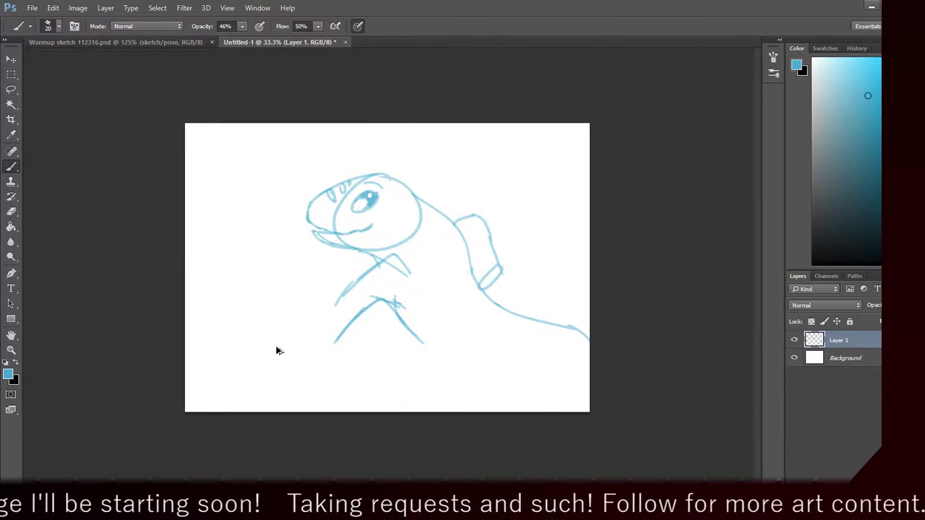
key("ctrl+alt+z")
key("ctrl+alt+z")
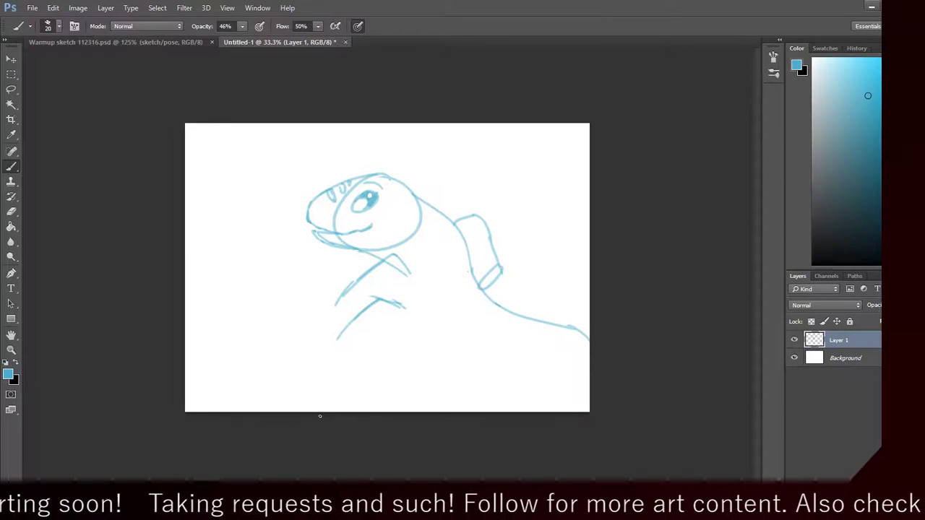
Step: Erase the arm behind the back and the long back line, keeping the short neck line behind the head
left_click_drag(456, 218, 479, 211)
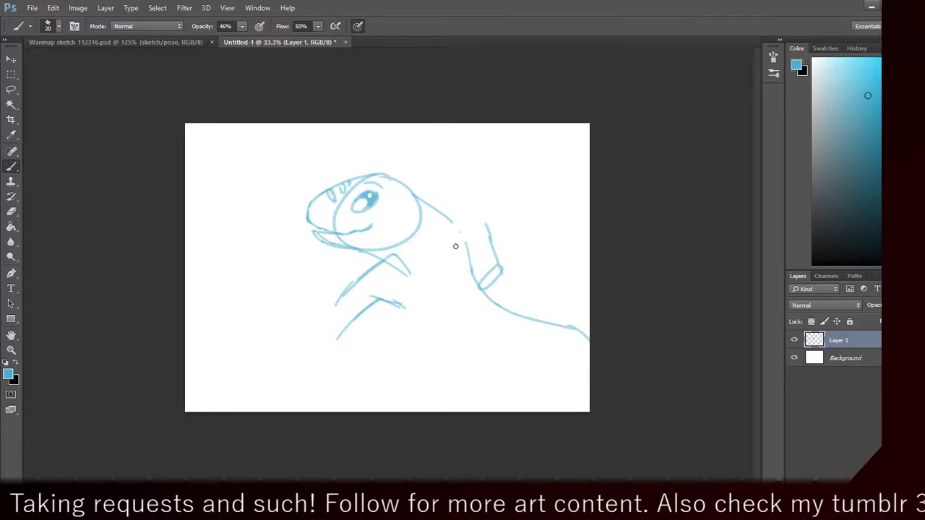
key("ctrl+alt+z")
key("ctrl+alt+z")
key("ctrl+alt+z")
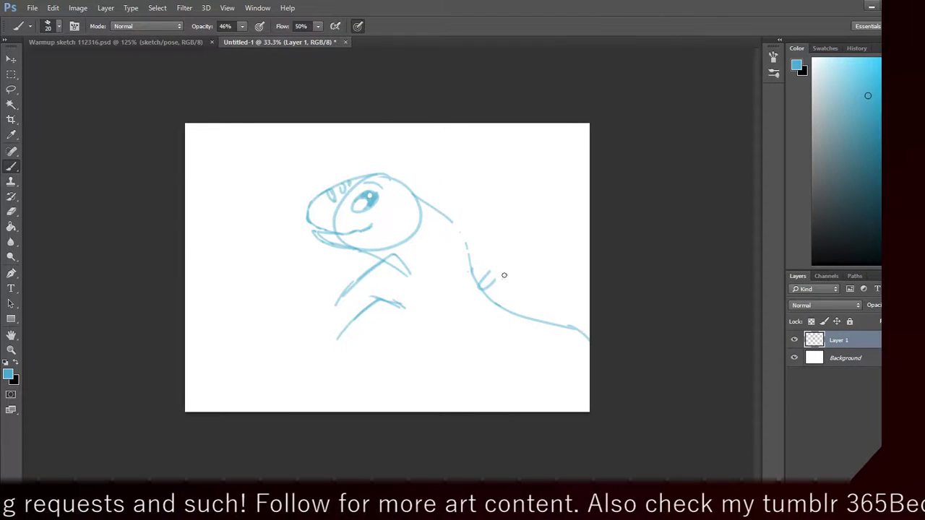
key("ctrl+alt+z")
key("ctrl+alt+z")
key("ctrl+alt+z")
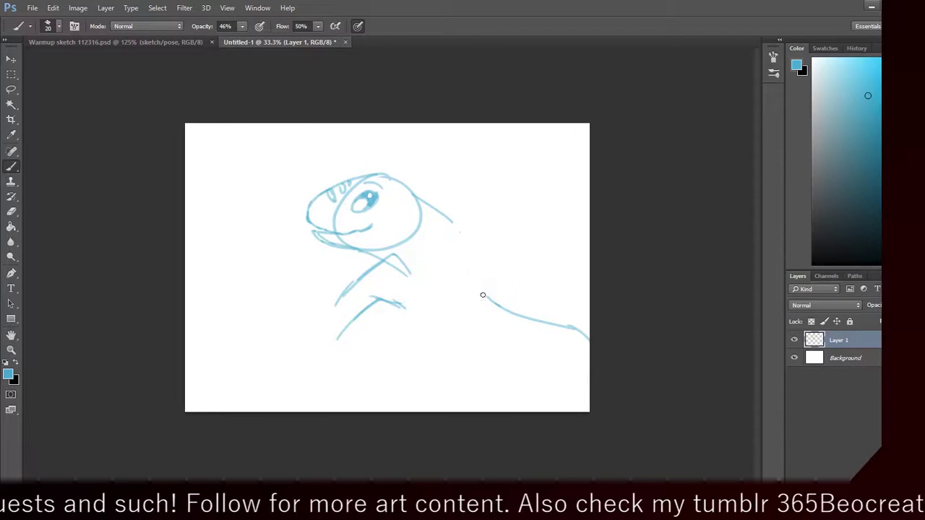
key("ctrl+alt+z")
key("ctrl+alt+z")
key("ctrl+alt+z")
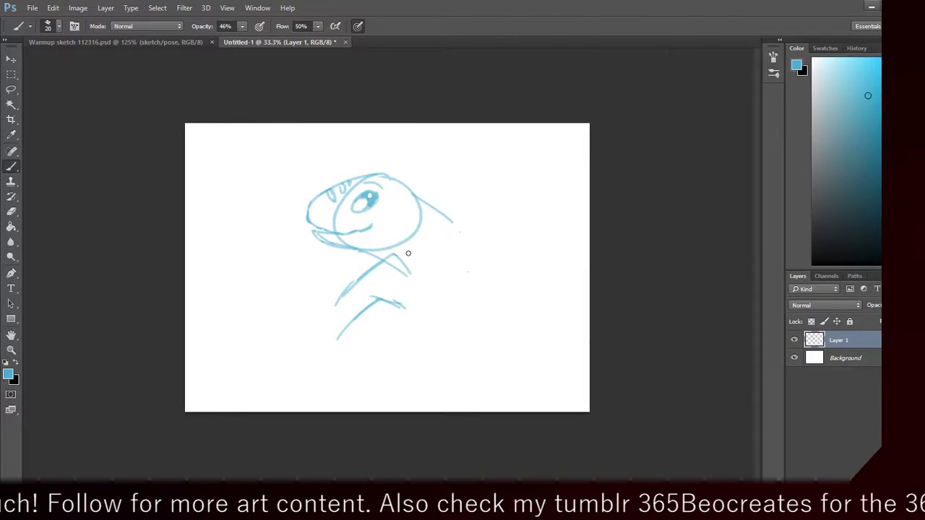
Step: Erase the front arm's outline strokes below the jaw, keeping the throat line
key("ctrl+alt+z")
key("ctrl+alt+z")
key("ctrl+alt+z")
key("ctrl+alt+z")
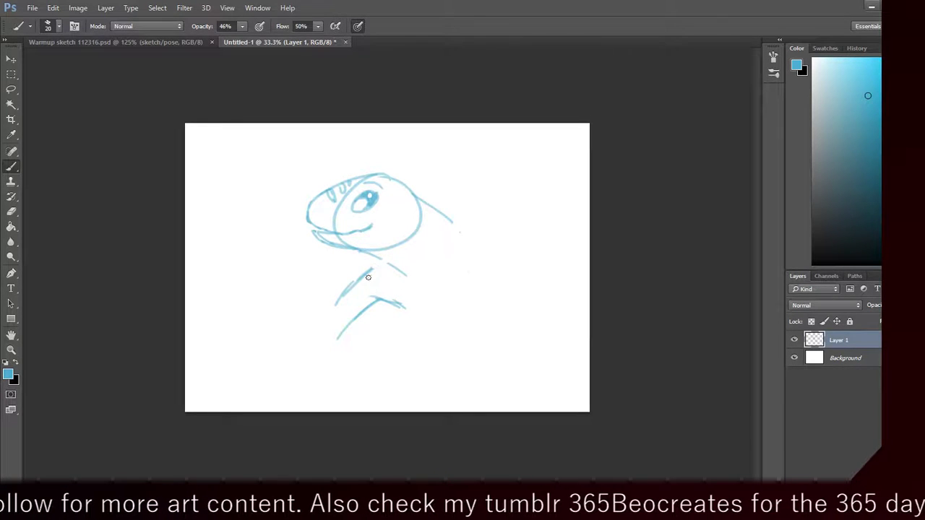
key("ctrl+alt+z")
key("ctrl+alt+z")
key("ctrl+alt+z")
key("ctrl+alt+z")
key("ctrl+alt+z")
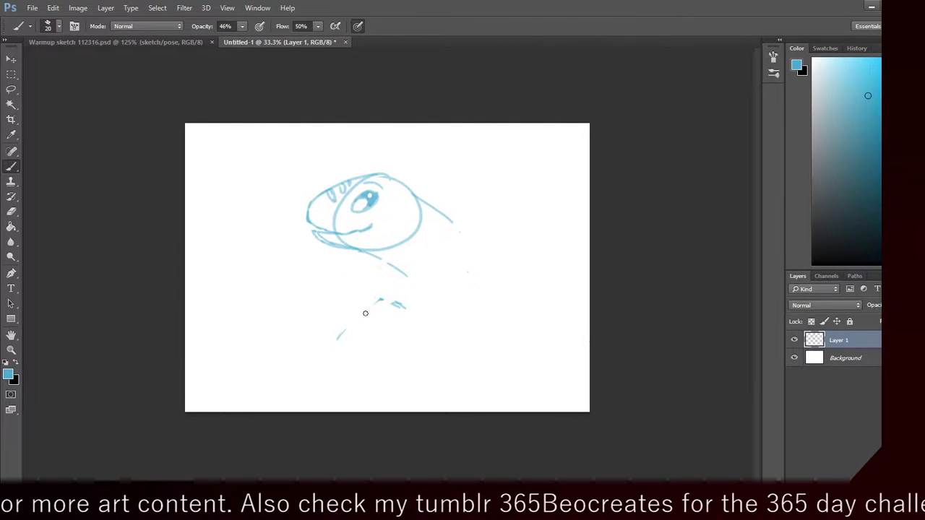
key("ctrl+alt+z")
key("ctrl+alt+z")
key("ctrl+alt+z")
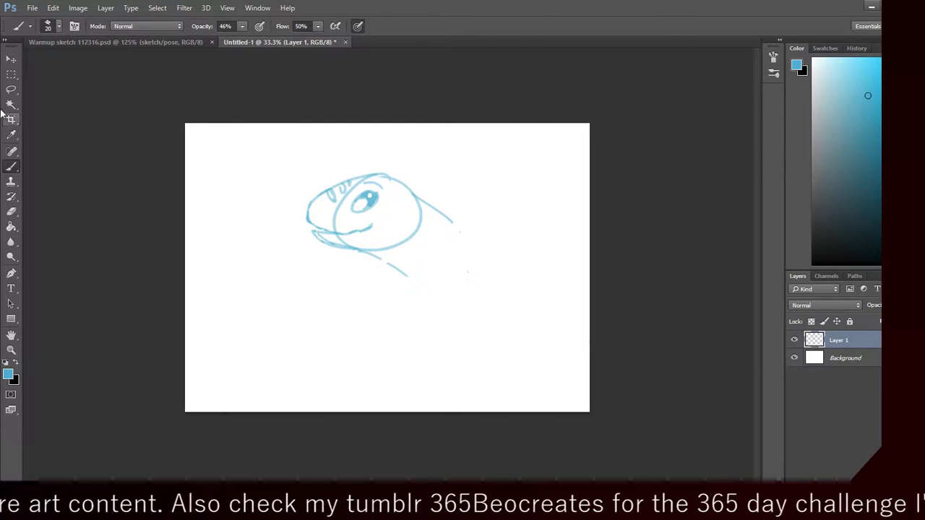
Step: Move the head sketch to the lower-right part of the canvas
left_click(11, 59)
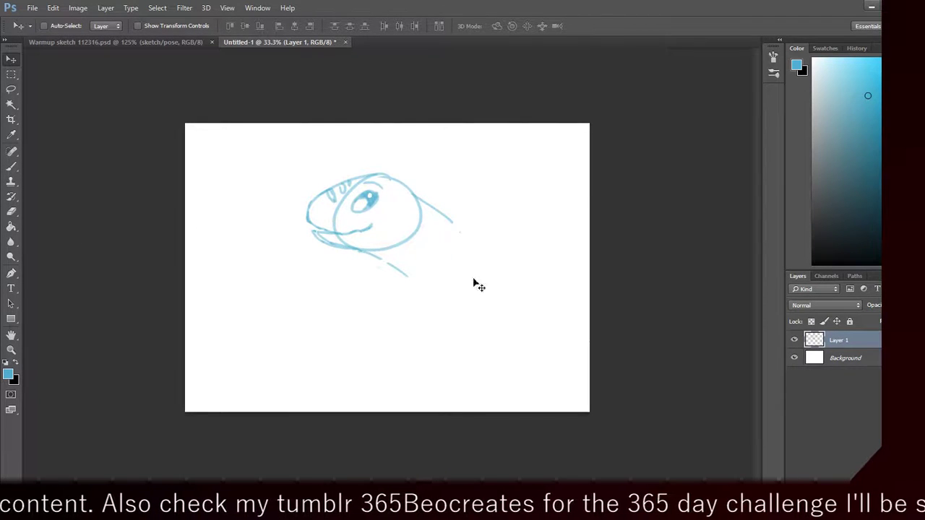
mouse_move(342, 306)
left_mouse_down()
mouse_move(416, 350)
mouse_move(459, 412)
left_mouse_up()
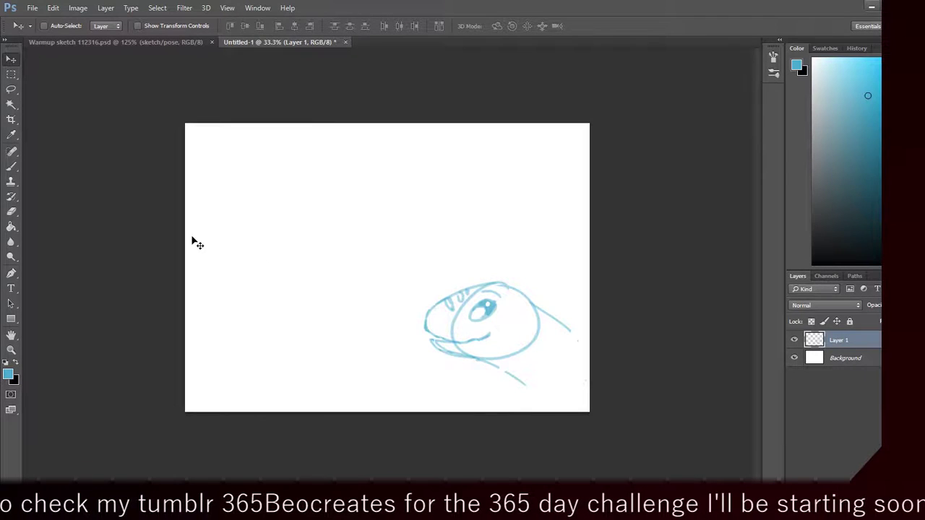
Step: Brush in the character's throat, neck and shoulder lines out to the canvas edge, with the start of the front arm below
left_click(11, 166)
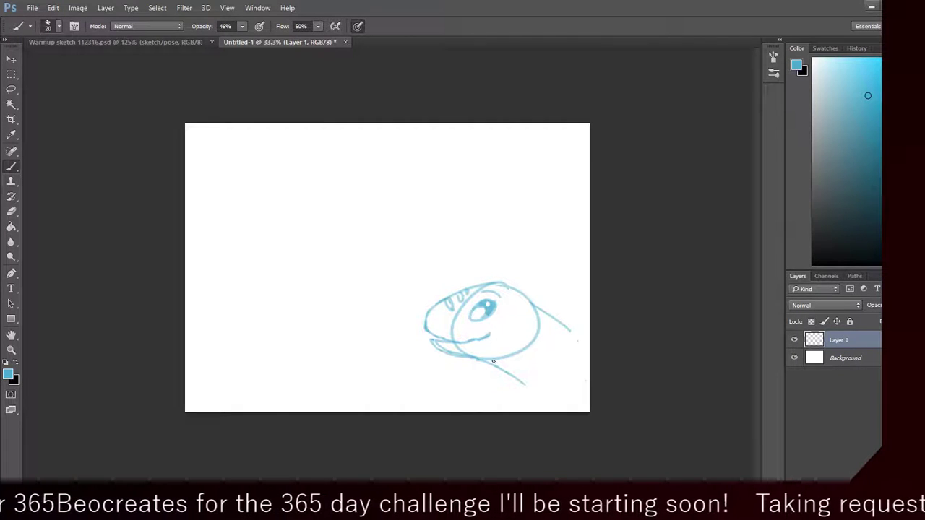
mouse_move(541, 310)
left_mouse_down()
mouse_move(579, 317)
mouse_move(582, 326)
left_mouse_up()
key("ctrl+z")
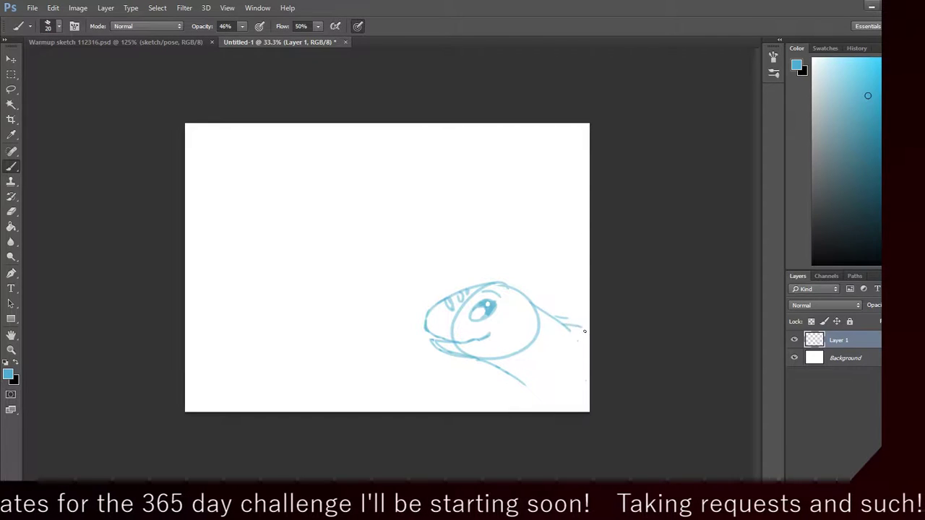
mouse_move(517, 381)
left_mouse_down()
mouse_move(550, 404)
mouse_move(554, 378)
mouse_move(526, 411)
mouse_move(536, 411)
mouse_move(560, 376)
left_mouse_up()
key("ctrl+z")
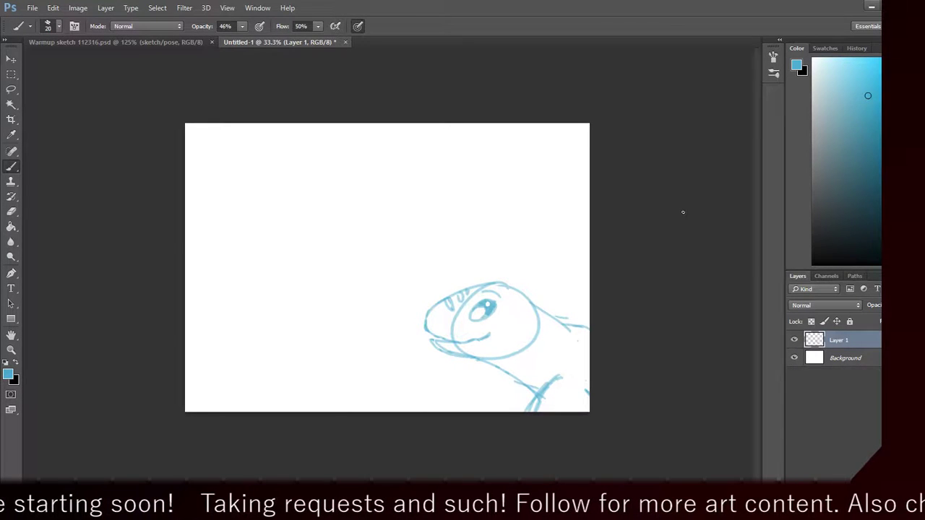
left_click_drag(588, 334, 585, 366)
key("ctrl+z")
left_click_drag(569, 325, 589, 334)
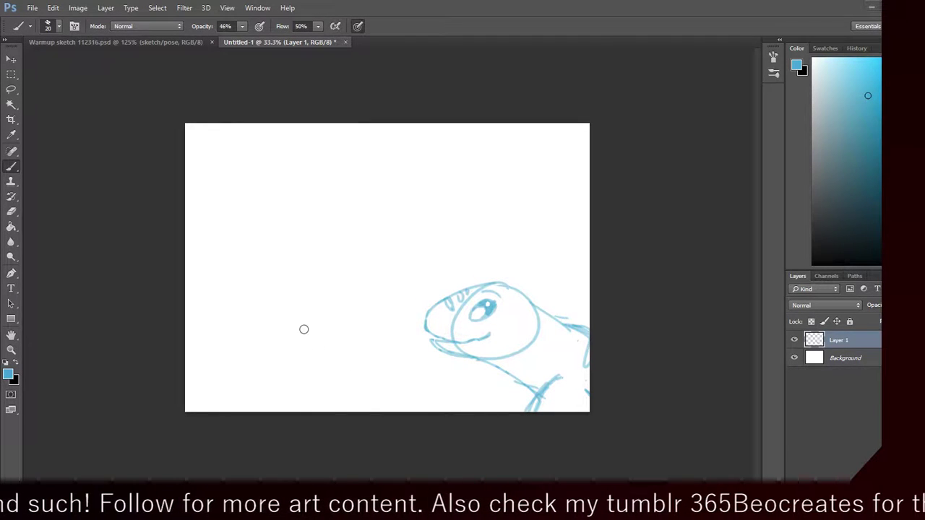
Step: Set the brush size to 14 and mark a small nostril on the snout
left_click(60, 26)
left_click(98, 114)
left_click(541, 18)
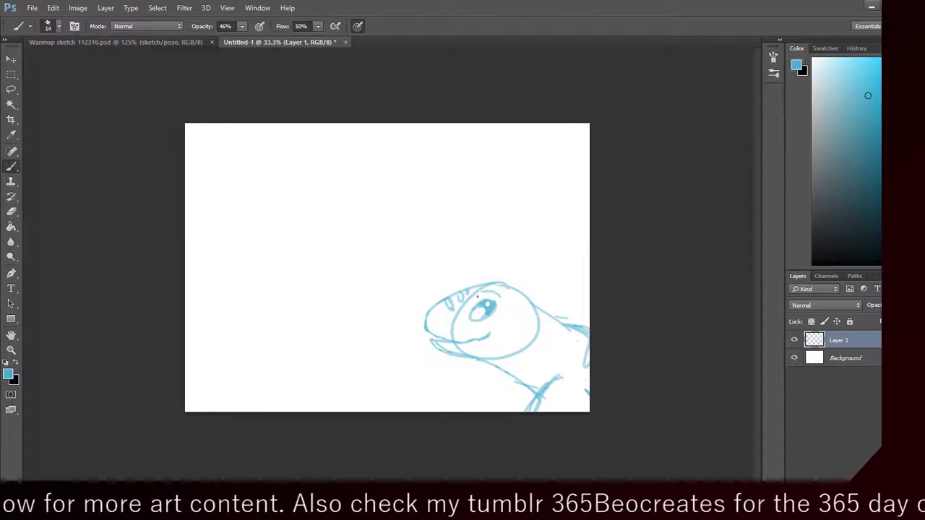
left_click(437, 317)
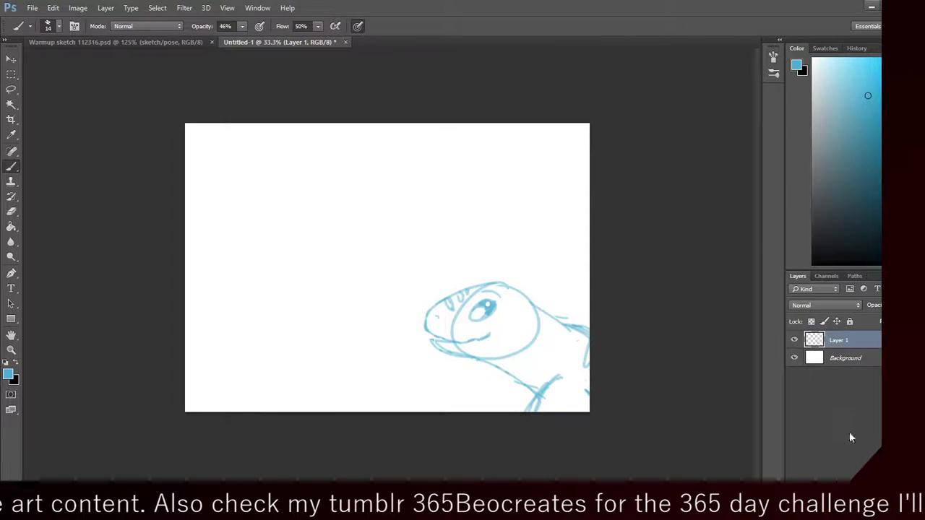
Step: Add a new empty layer above Layer 1
left_click(893, 496)
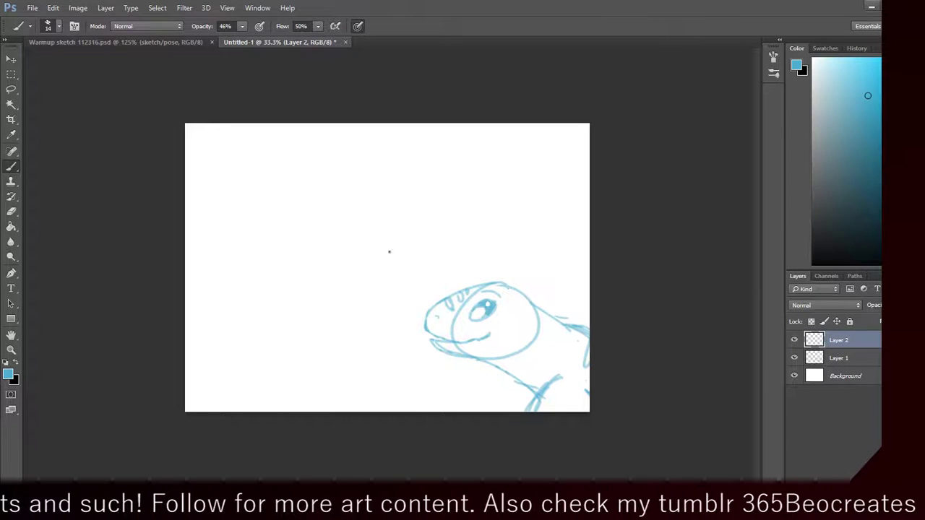
Step: Rough in a figure with a round head, narrow torso, raised arm and angular legs on the empty side facing the reptile
mouse_move(273, 211)
left_mouse_down()
mouse_move(244, 276)
mouse_move(292, 295)
mouse_move(253, 335)
left_mouse_up()
key("ctrl+z")
key("ctrl+z")
left_click_drag(289, 291, 253, 343)
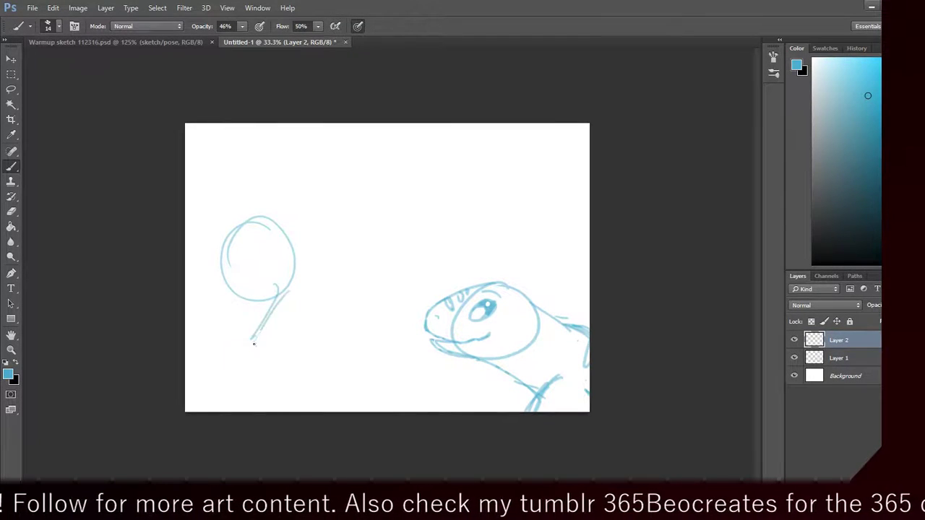
left_click_drag(272, 312, 248, 356)
left_click_drag(233, 293, 240, 345)
left_click_drag(230, 303, 190, 349)
left_click_drag(185, 310, 211, 341)
left_click_drag(187, 312, 222, 361)
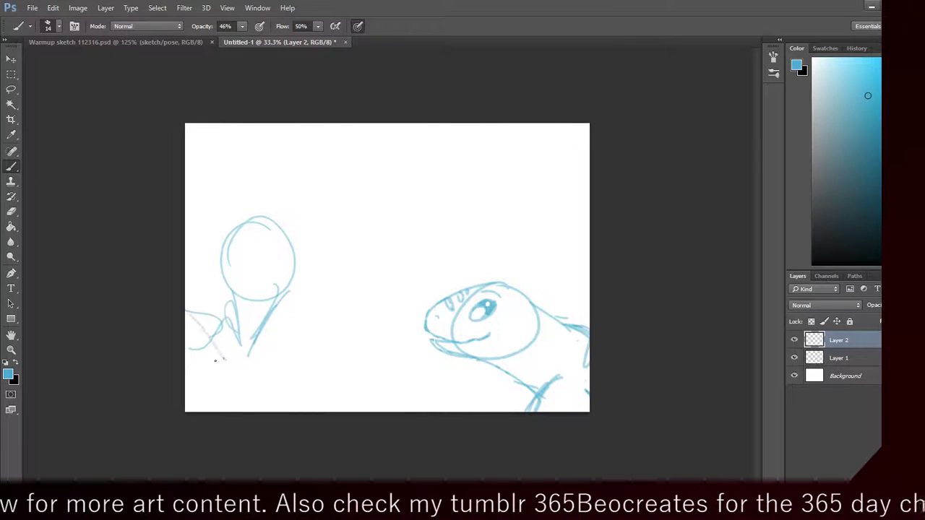
mouse_move(252, 332)
left_mouse_down()
mouse_move(217, 379)
mouse_move(238, 399)
left_mouse_up()
left_click_drag(265, 344, 286, 386)
left_click_drag(252, 338, 311, 405)
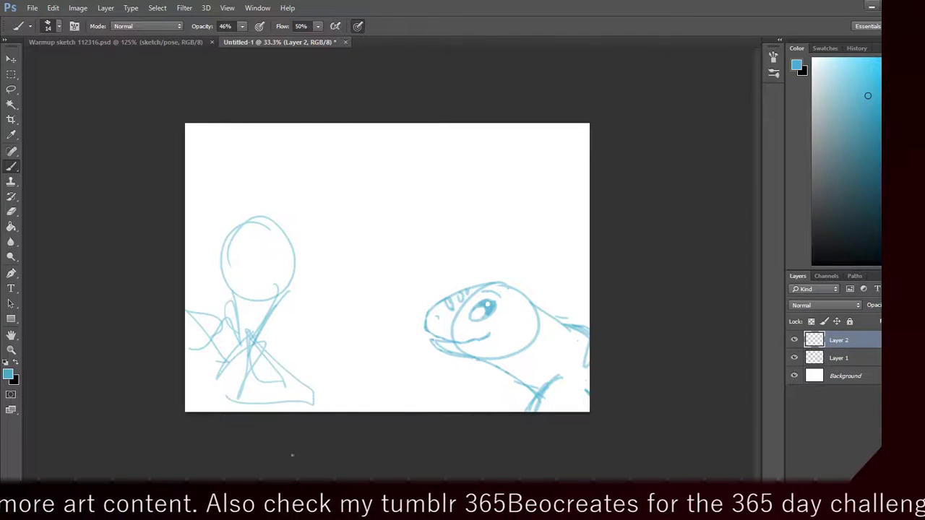
Step: Undo all strokes of the round-headed figure, keeping the empty Layer 2
key("ctrl+alt+z")
key("ctrl+alt+z")
key("ctrl+alt+z")
key("ctrl+alt+z")
key("ctrl+alt+z")
key("ctrl+alt+z")
key("ctrl+alt+z")
key("ctrl+alt+z")
key("ctrl+alt+z")
key("ctrl+alt+z")
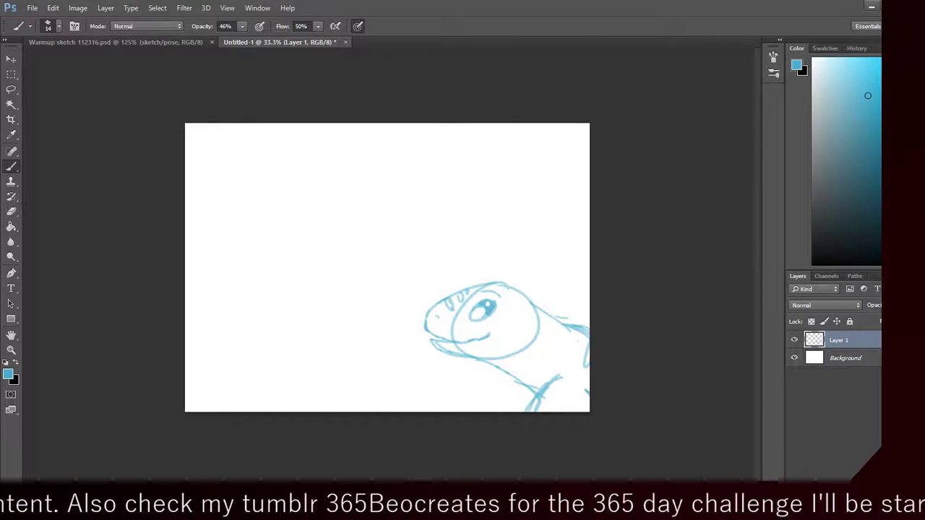
key("ctrl+shift+z")
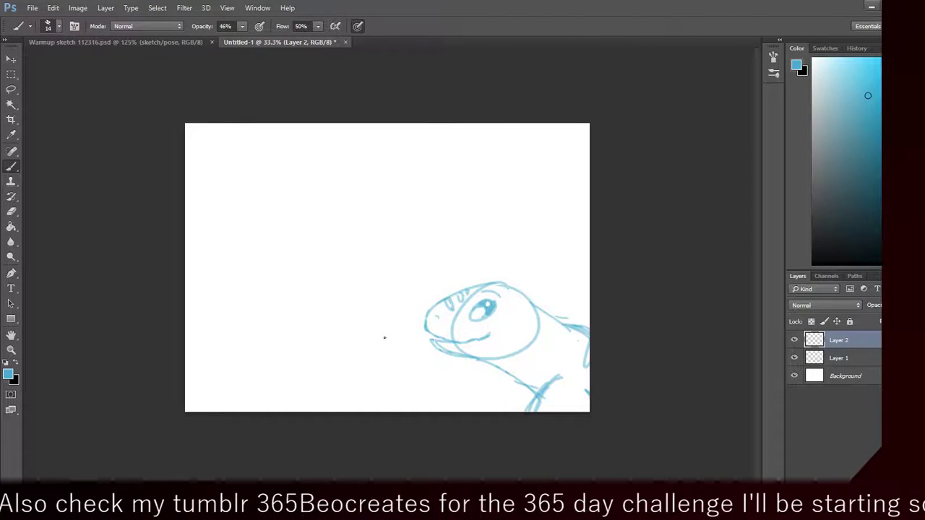
Step: Rename Layer 1 as "the gek"
left_click(837, 360)
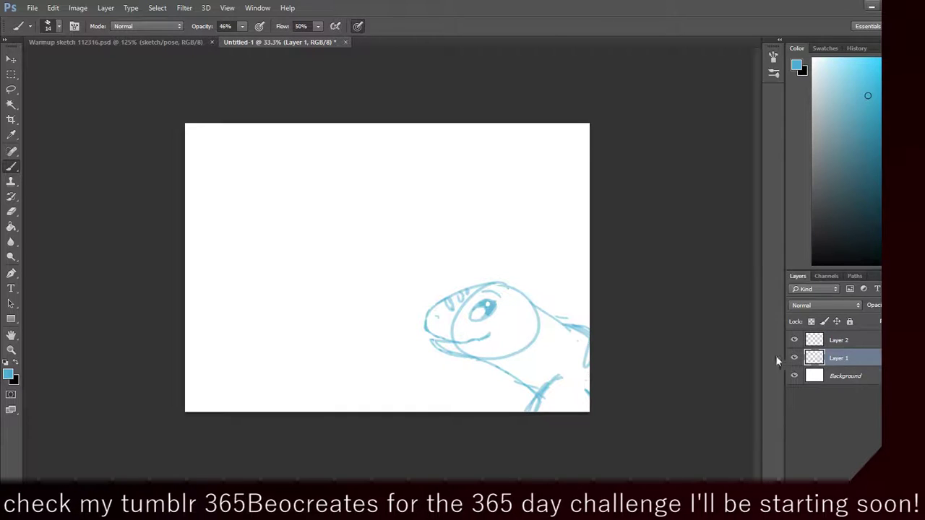
double_click(838, 358)
type("he gek")
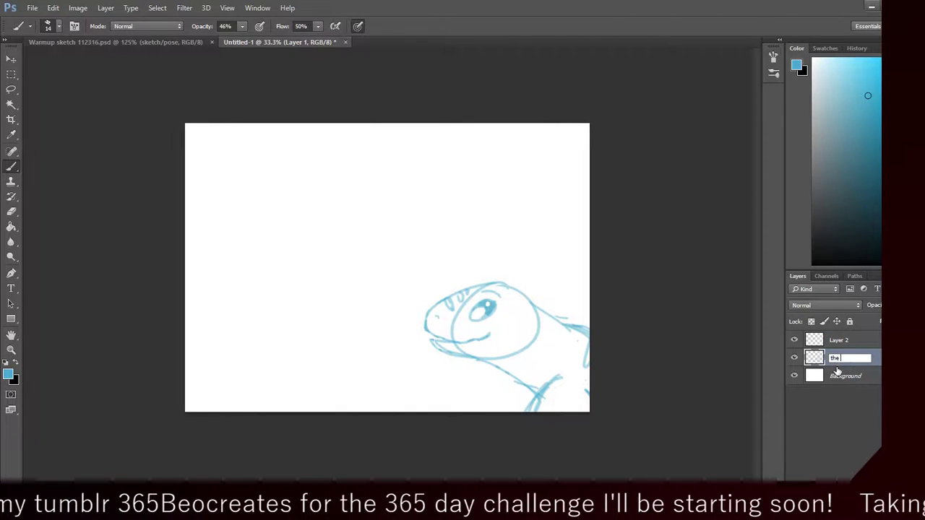
key("Return")
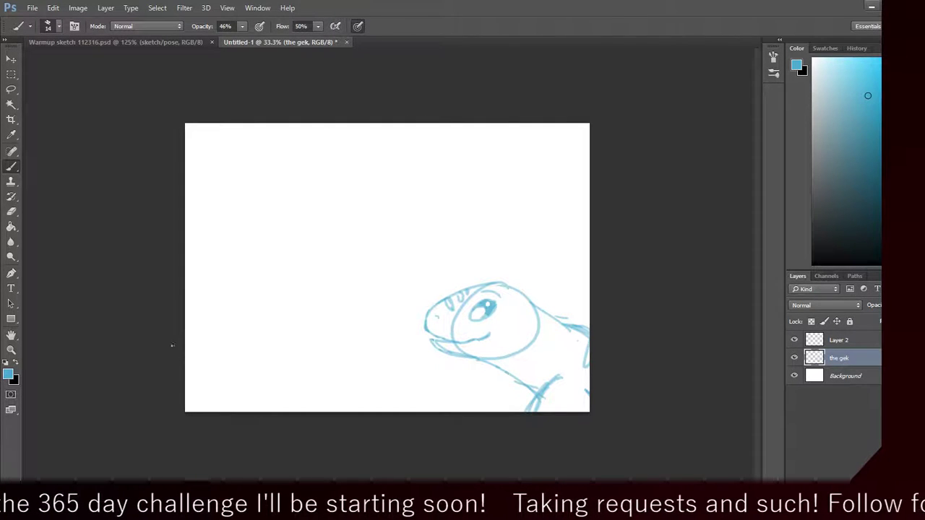
Step: Try a few small looping scribbles in the canvas's lower-left area and undo them
mouse_move(238, 323)
left_mouse_down()
mouse_move(256, 353)
mouse_move(263, 342)
mouse_move(248, 349)
mouse_move(265, 332)
mouse_move(239, 331)
mouse_move(251, 354)
mouse_move(256, 328)
mouse_move(237, 347)
mouse_move(267, 329)
mouse_move(261, 325)
mouse_move(232, 355)
mouse_move(234, 345)
mouse_move(254, 362)
mouse_move(253, 348)
mouse_move(265, 343)
mouse_move(304, 379)
left_mouse_up()
key("ctrl+alt+z")
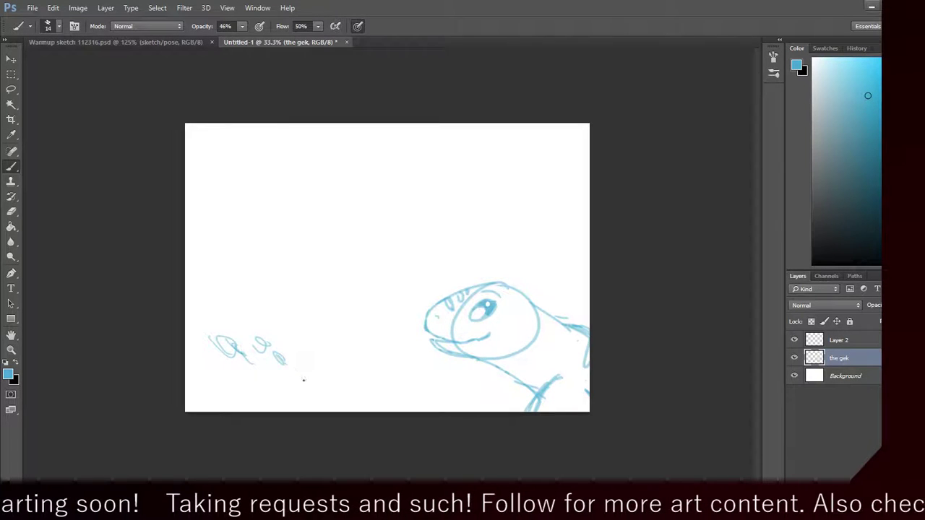
key("ctrl+alt+z")
key("ctrl+alt+z")
key("ctrl+alt+z")
key("ctrl+alt+z")
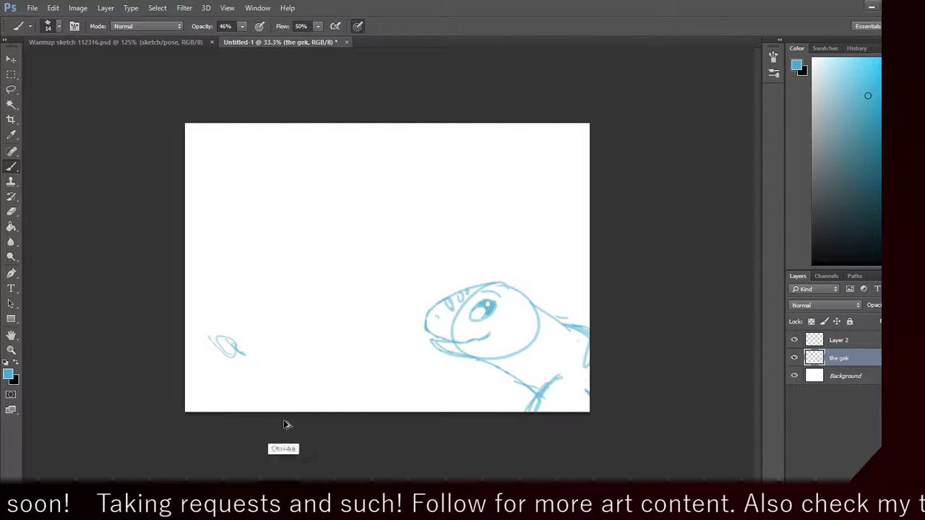
key("ctrl+alt+z")
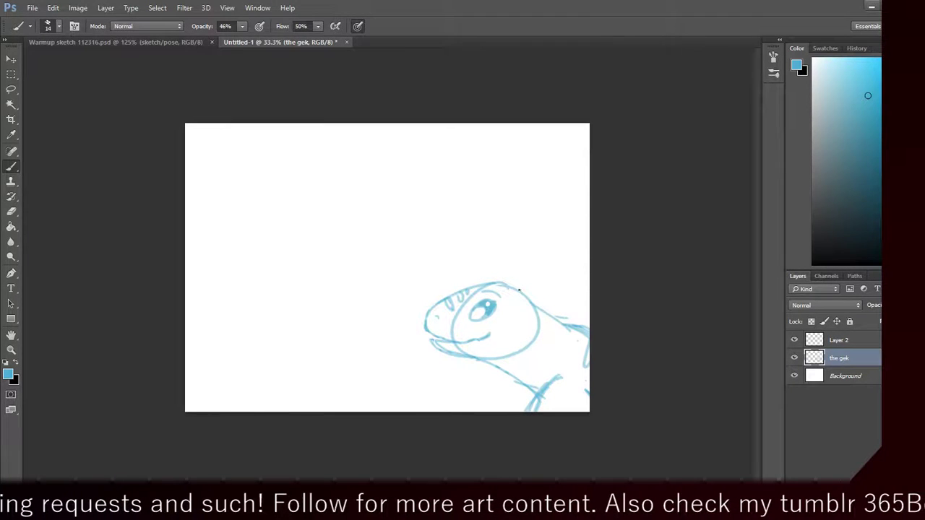
Step: Draw a floppy cap with a thick brim over the back of the head, its tip hanging down to a round bobble
mouse_move(497, 287)
left_mouse_down()
mouse_move(490, 282)
mouse_move(544, 316)
left_mouse_up()
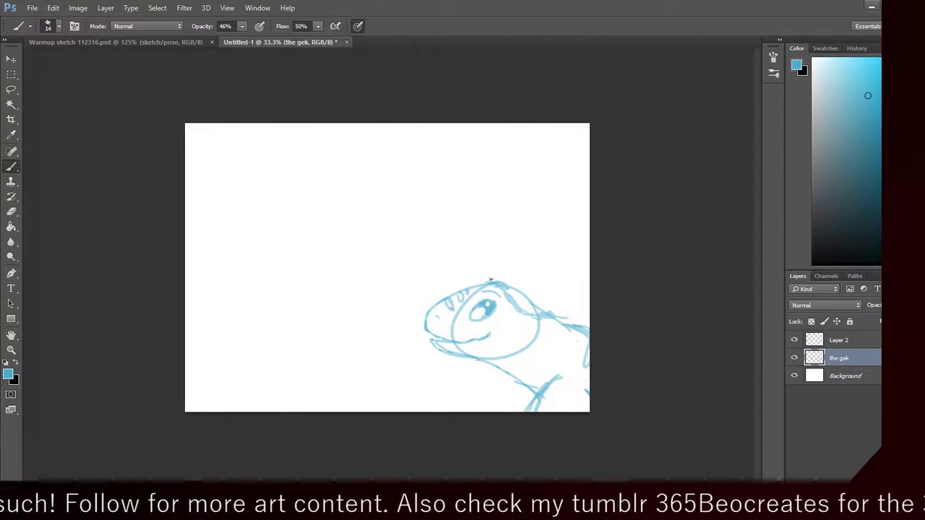
mouse_move(489, 278)
left_mouse_down()
mouse_move(500, 281)
mouse_move(483, 283)
mouse_move(525, 311)
mouse_move(557, 316)
left_mouse_up()
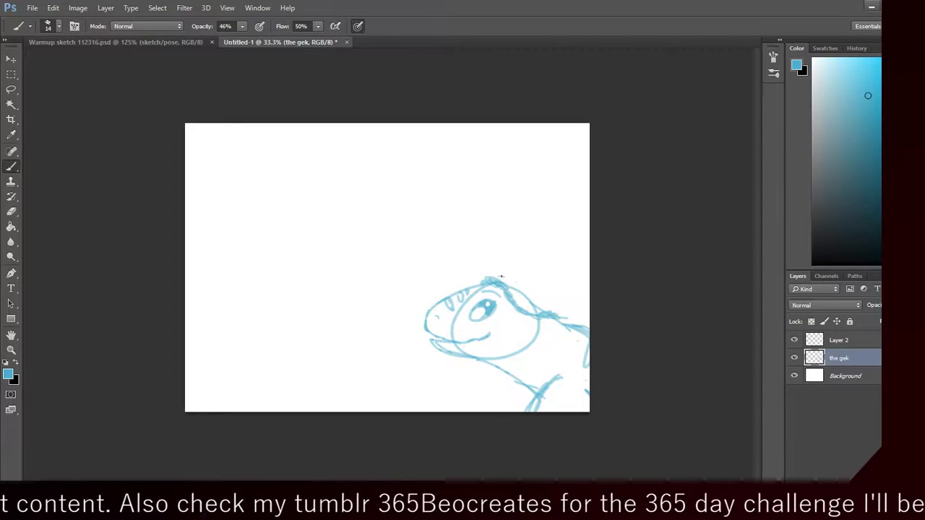
mouse_move(491, 279)
left_mouse_down()
mouse_move(544, 269)
mouse_move(562, 296)
mouse_move(571, 319)
mouse_move(561, 356)
mouse_move(568, 326)
mouse_move(549, 348)
mouse_move(547, 383)
mouse_move(542, 369)
mouse_move(541, 378)
mouse_move(553, 371)
mouse_move(542, 373)
mouse_move(549, 383)
mouse_move(541, 375)
left_mouse_up()
key("ctrl+alt+z")
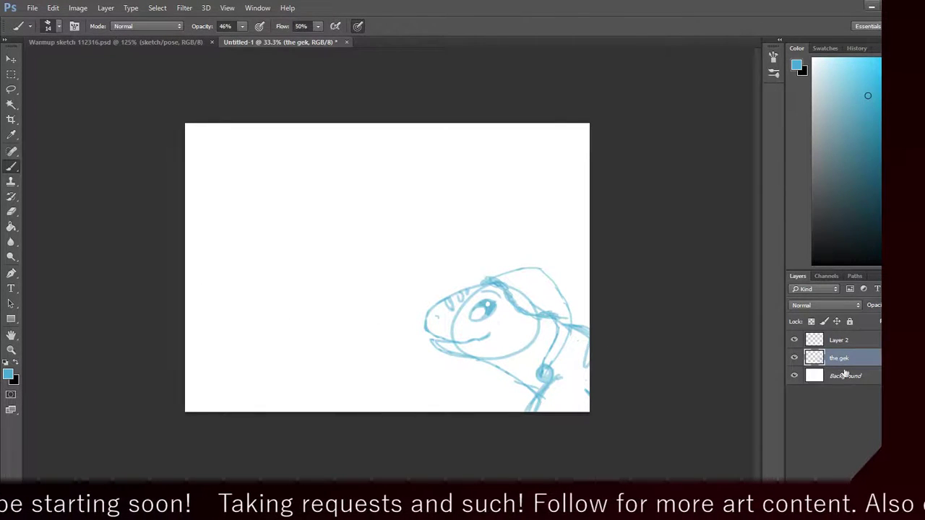
Step: On Layer 2, draw a huge rounded outline arching from the canvas's left edge to the snout and continuing below the jaw
left_click(860, 343)
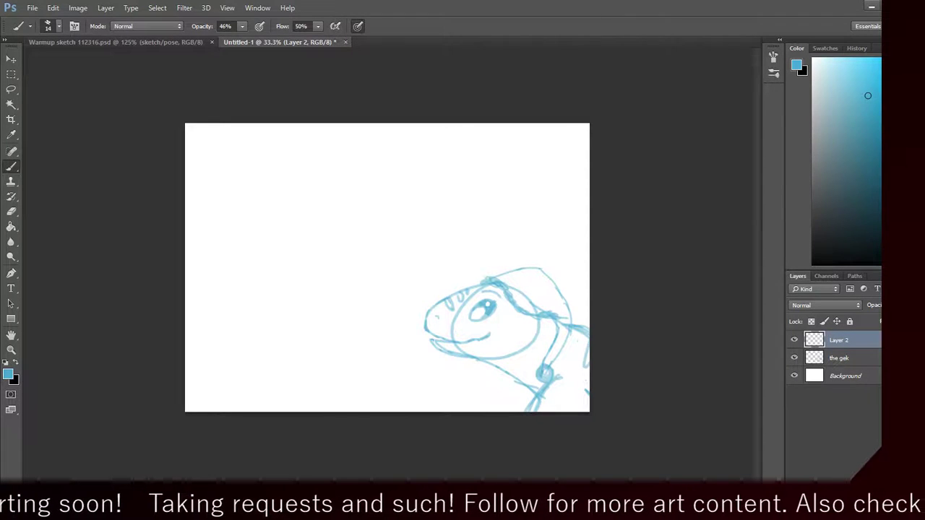
double_click(840, 339)
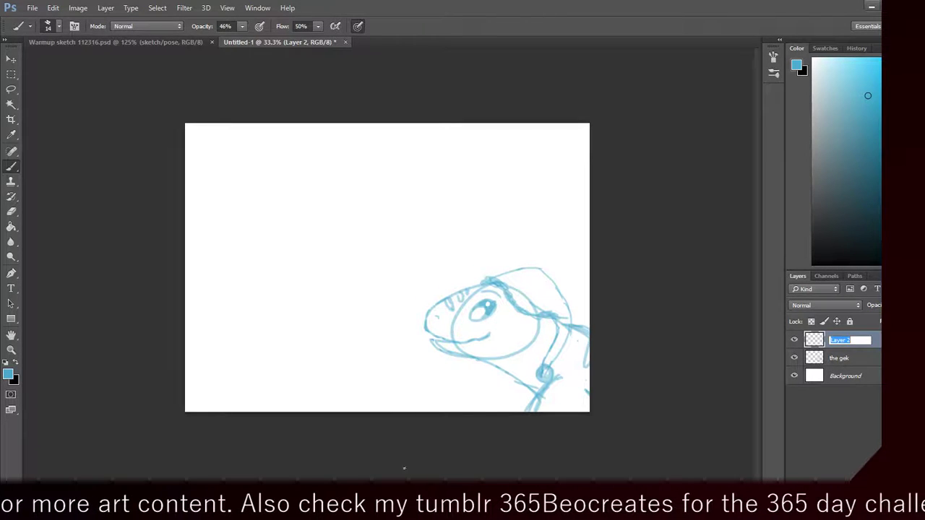
key("Return")
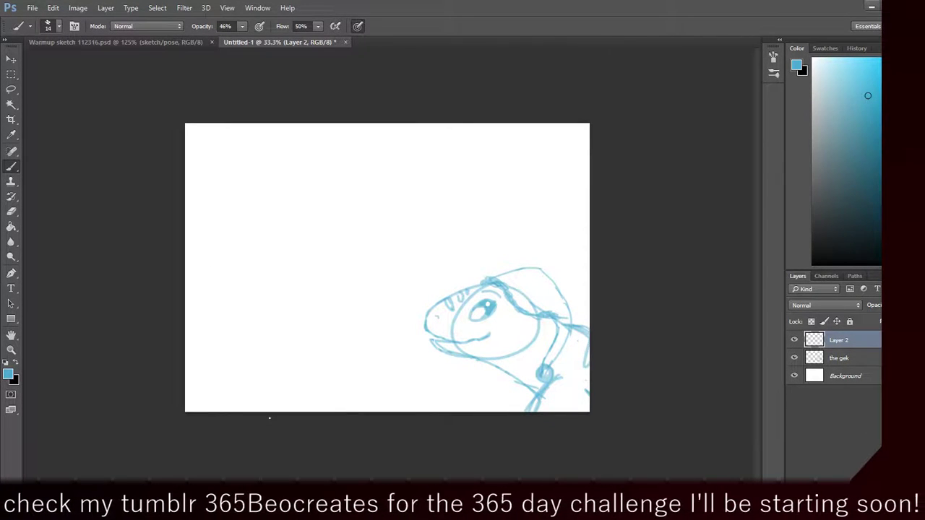
mouse_move(171, 226)
left_mouse_down()
mouse_move(257, 177)
mouse_move(307, 211)
left_mouse_up()
key("ctrl+alt+z")
key("ctrl+alt+z")
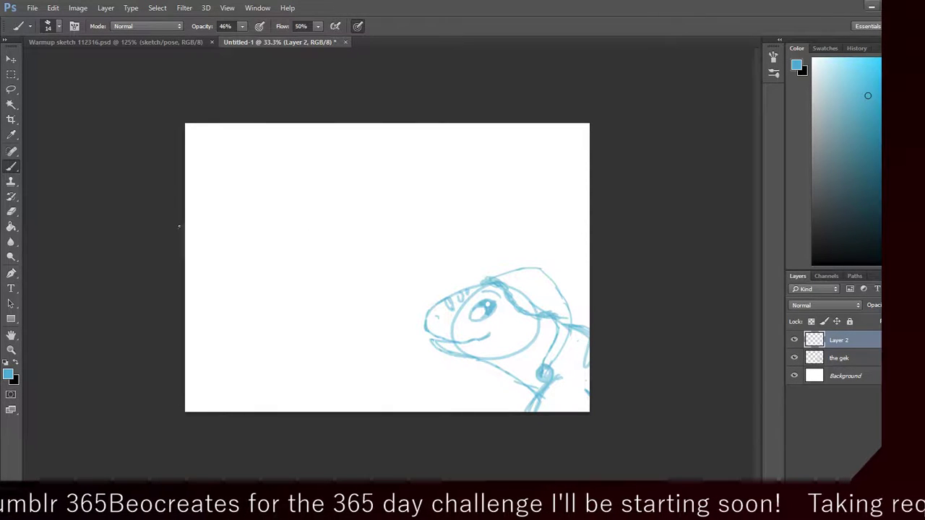
mouse_move(181, 222)
left_mouse_down()
mouse_move(252, 170)
mouse_move(337, 196)
mouse_move(383, 258)
mouse_move(405, 248)
mouse_move(396, 243)
mouse_move(427, 285)
left_mouse_up()
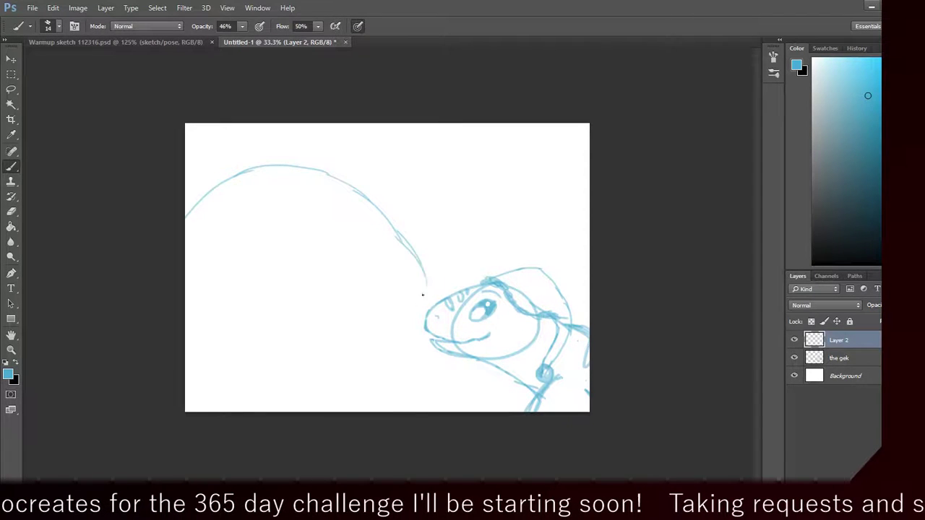
left_click_drag(413, 252, 432, 302)
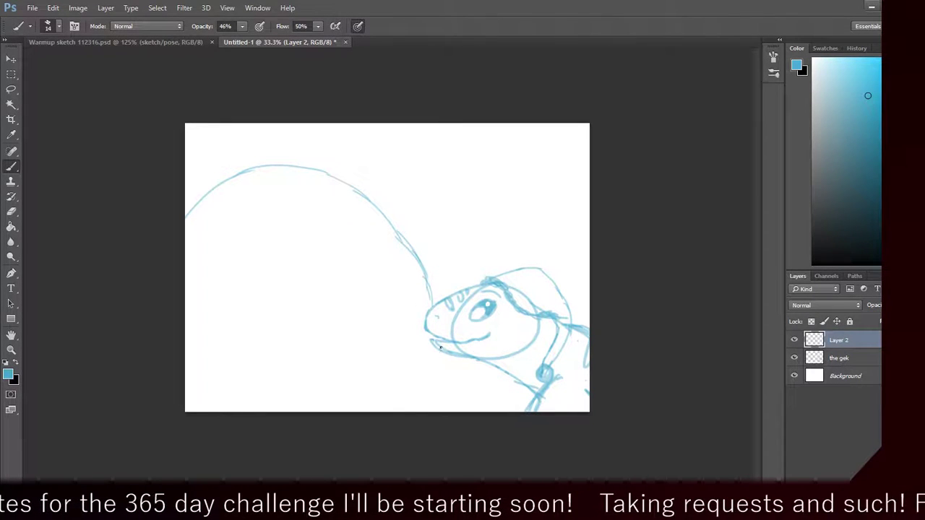
left_click_drag(440, 348, 429, 403)
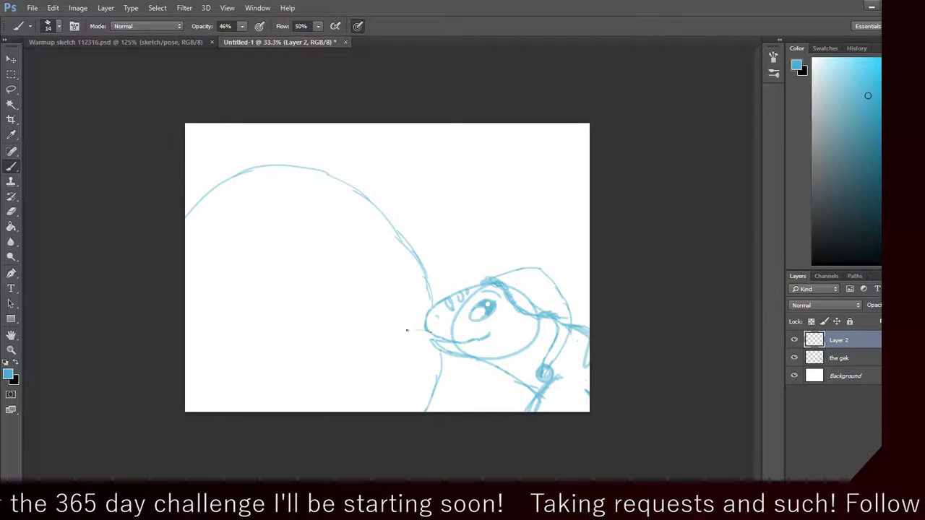
Step: Draw a tongue sticking out of the reptile's mouth and curling downward over the large rounded shape
mouse_move(426, 329)
left_mouse_down()
mouse_move(392, 336)
mouse_move(396, 357)
mouse_move(407, 341)
mouse_move(440, 339)
mouse_move(393, 350)
left_mouse_up()
key("ctrl+z")
key("ctrl+z")
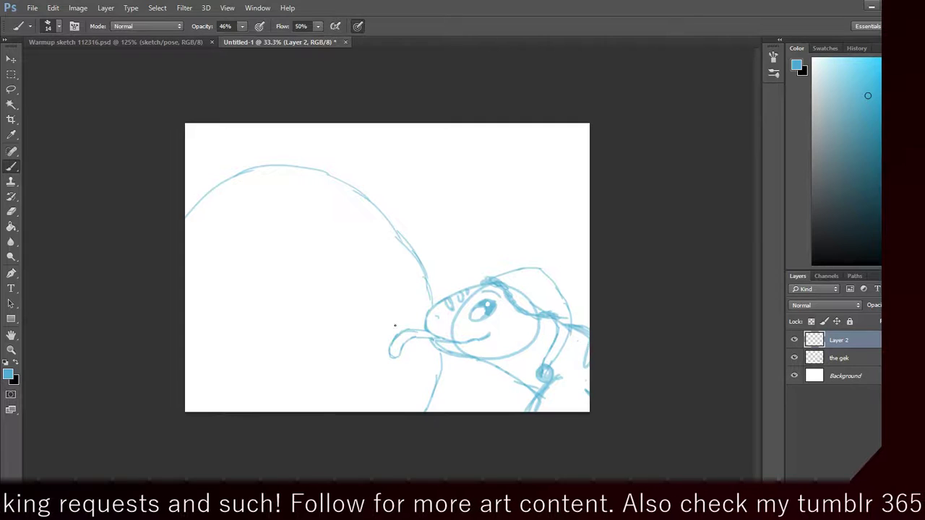
Step: Try a curved line running down from the tongue tip and undo it
left_click_drag(392, 366, 416, 400)
key("ctrl+z")
key("ctrl+alt+z")
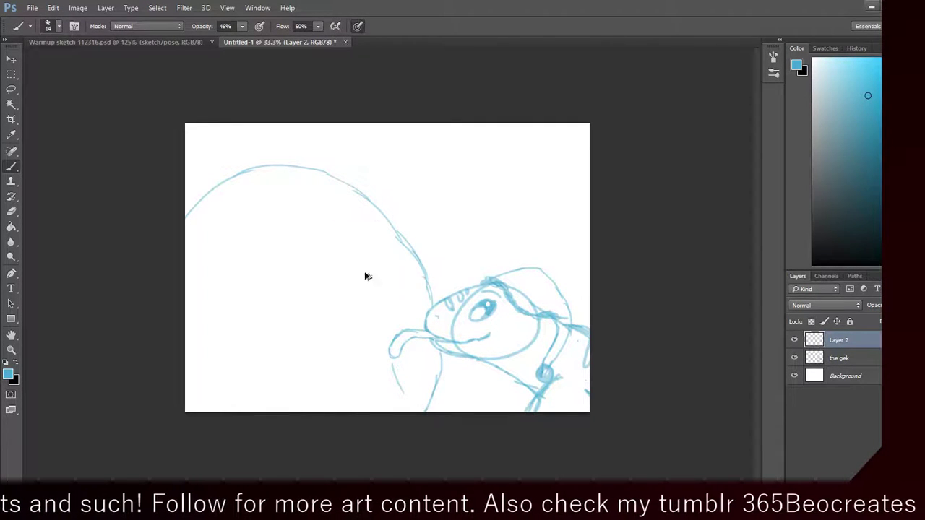
key("ctrl+alt+z")
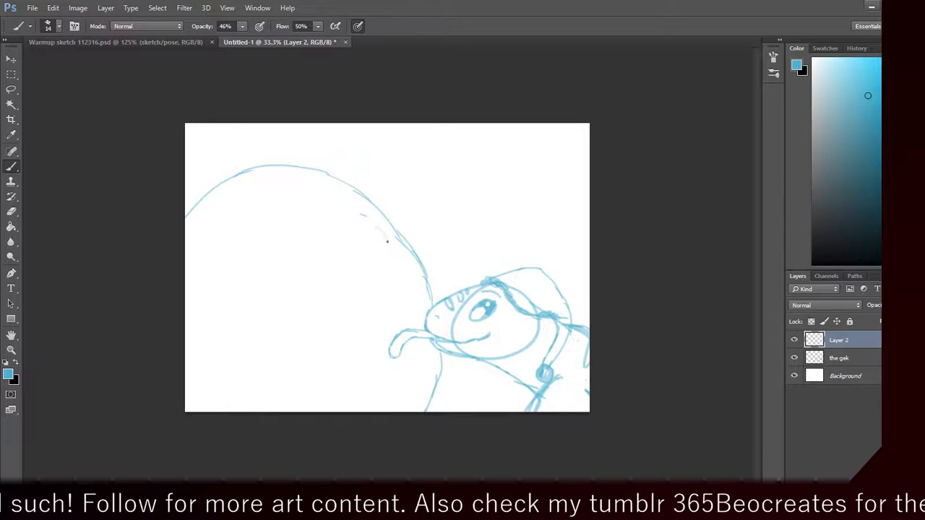
Step: Draw short curved texture dashes inside the huge rounded shape, below its upper outline and scattered across its lower part, undoing the stray strokes
mouse_move(351, 205)
left_mouse_down()
mouse_move(377, 217)
mouse_move(386, 244)
left_mouse_up()
left_click_drag(215, 357, 271, 396)
key("ctrl+alt+z")
key("ctrl+alt+z")
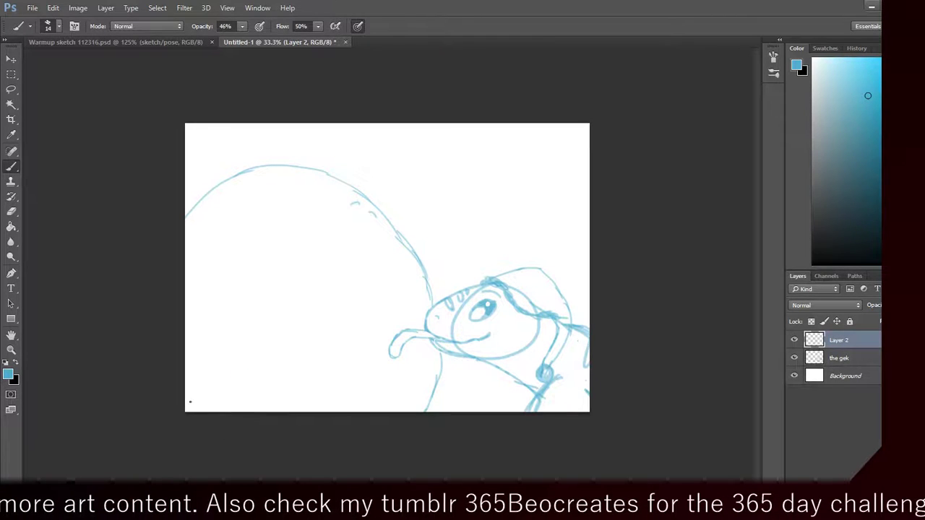
left_click_drag(196, 406, 203, 409)
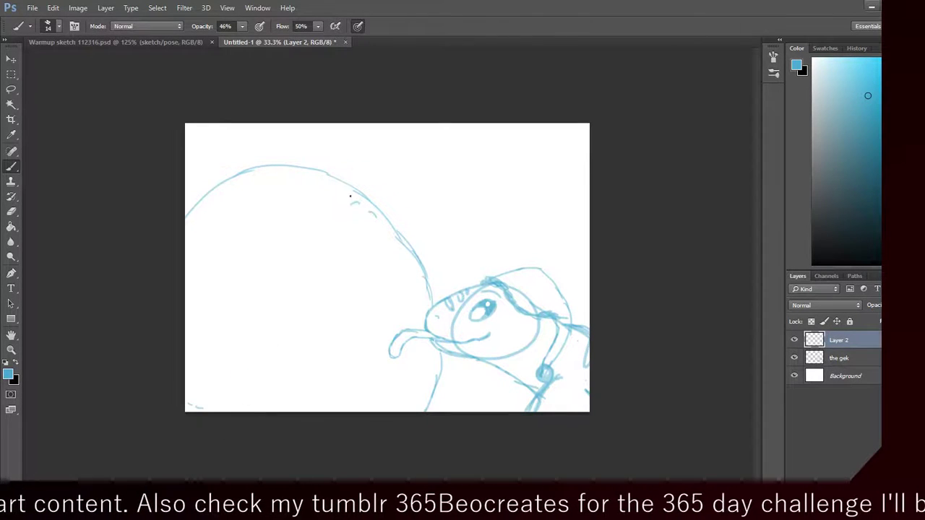
left_click_drag(337, 190, 345, 195)
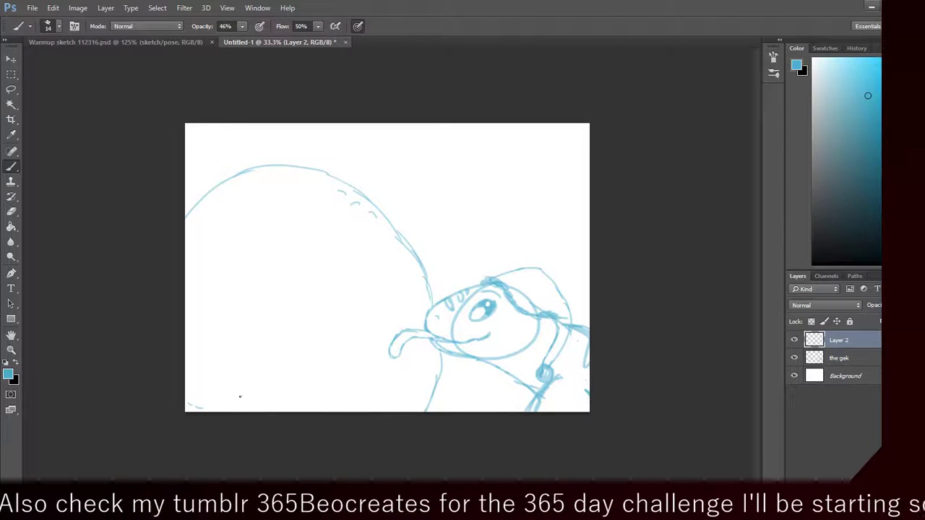
left_click_drag(243, 390, 241, 397)
left_click_drag(218, 364, 219, 373)
left_click_drag(193, 333, 195, 342)
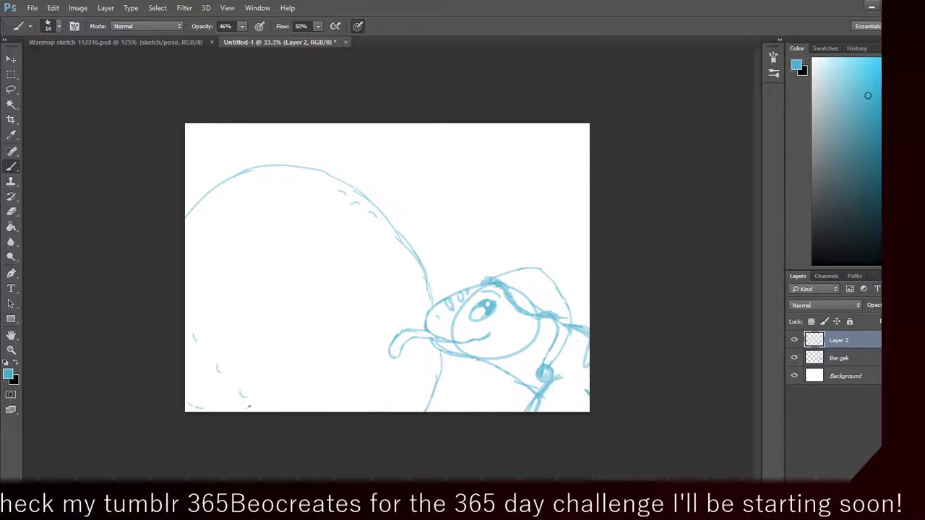
left_click_drag(301, 401, 315, 400)
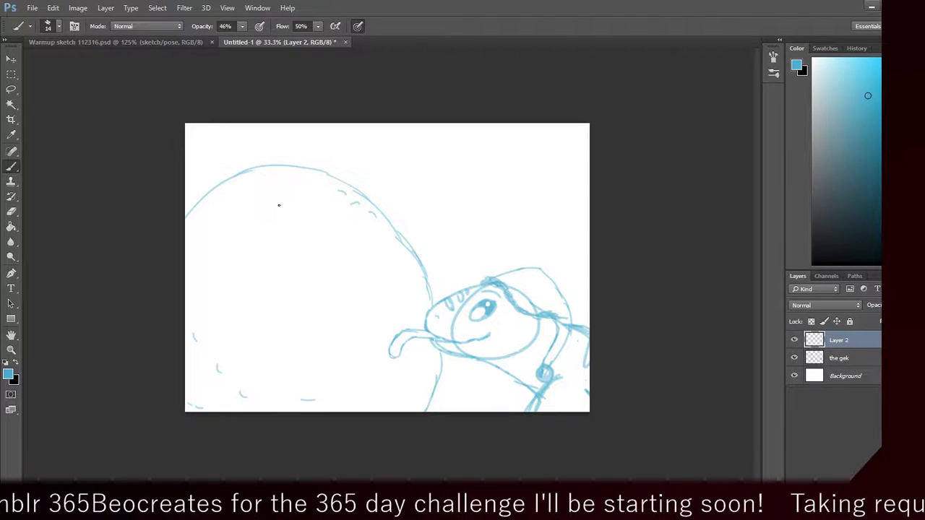
Step: Redraw the top of the rounded outline as a slightly lower, smoother arc reaching the canvas edge, and remove the old line above it
mouse_move(359, 192)
left_mouse_down()
mouse_move(203, 211)
mouse_move(185, 228)
left_mouse_up()
key("ctrl+z")
key("ctrl+z")
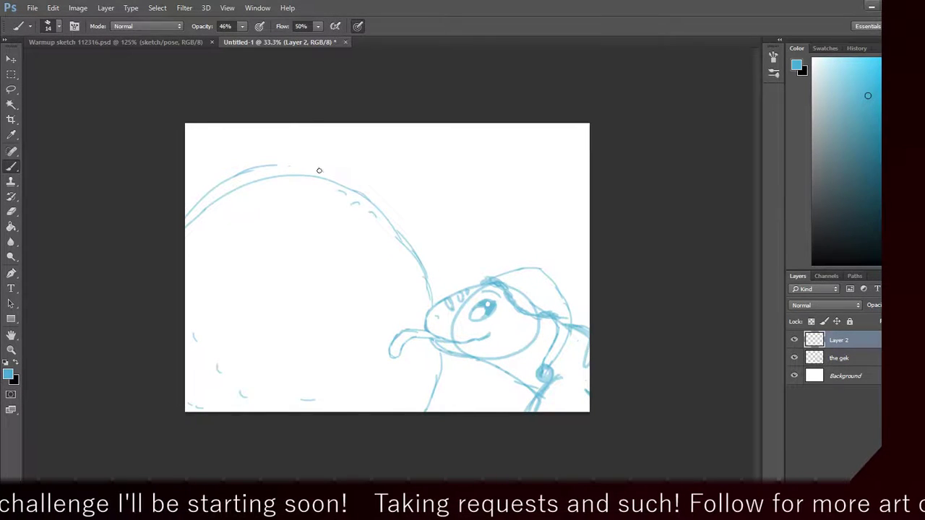
key("ctrl+alt+z")
key("ctrl+alt+z")
key("ctrl+alt+z")
key("ctrl+alt+z")
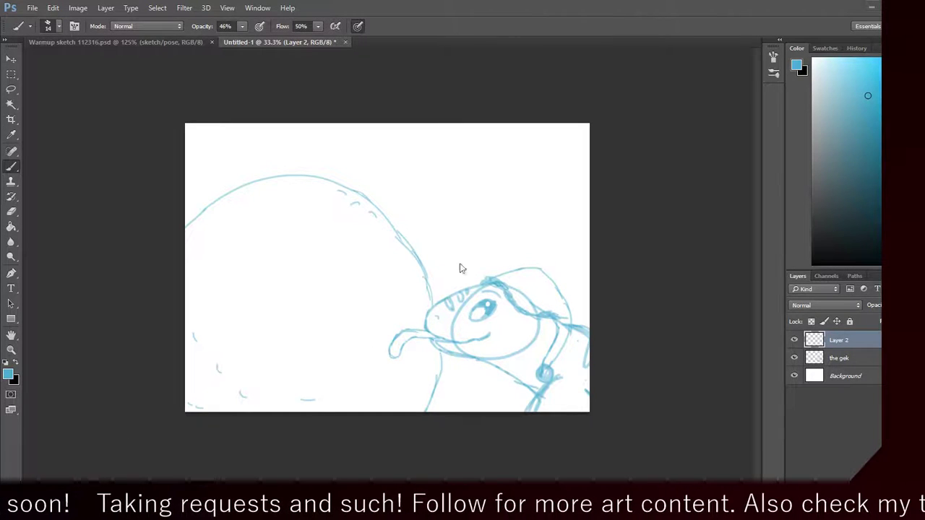
Step: Rename Layer 2 as snowball, and leave no layer selected
double_click(836, 339)
type("sno")
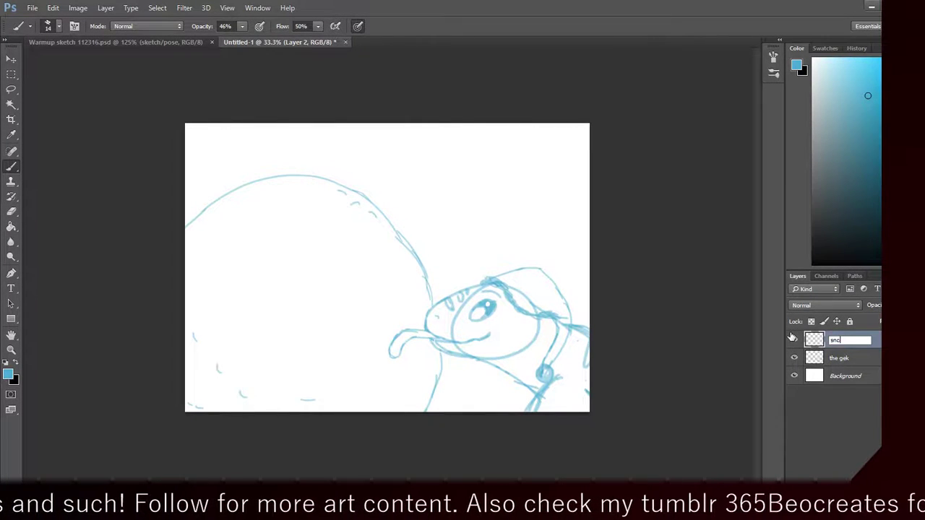
type("wball")
key("Return")
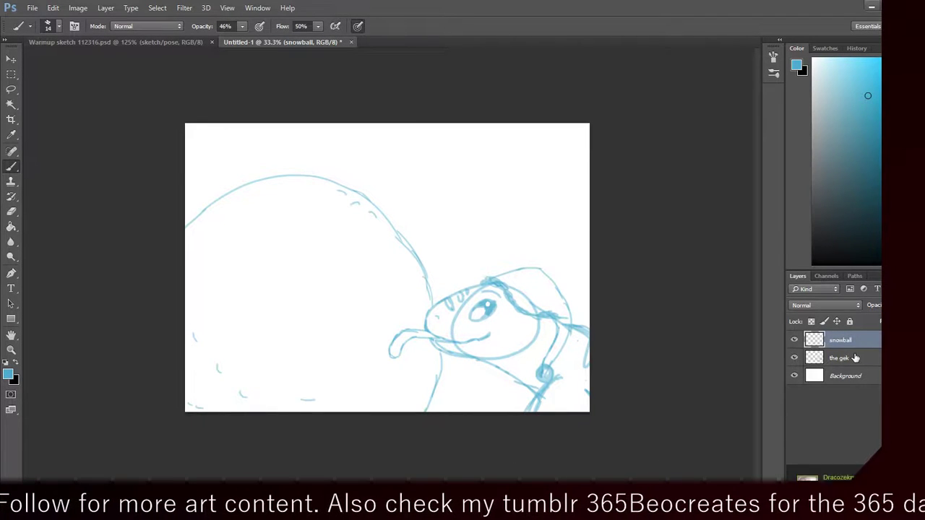
left_click(830, 437)
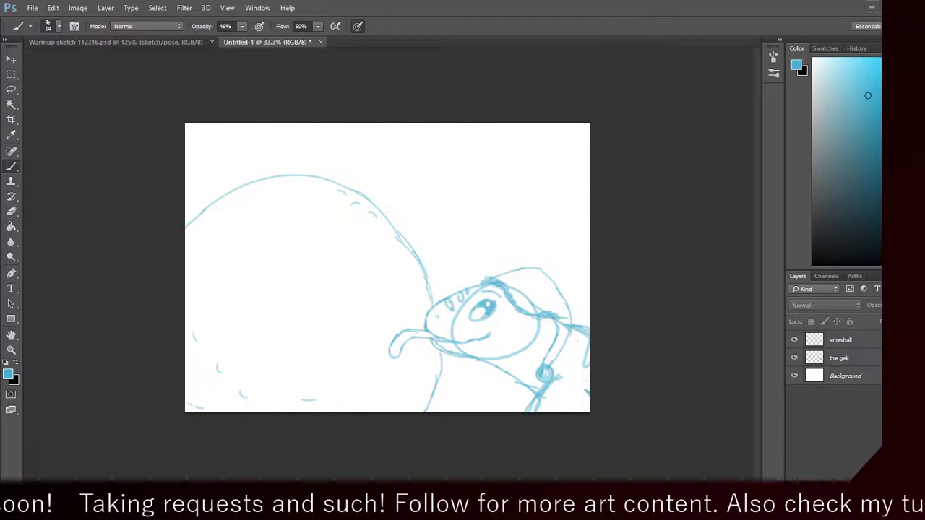
Step: Switch to File Explorer, find Screenshot (205) in the Screenshots folder under Pictures, and open it in Paint
key("super+e")
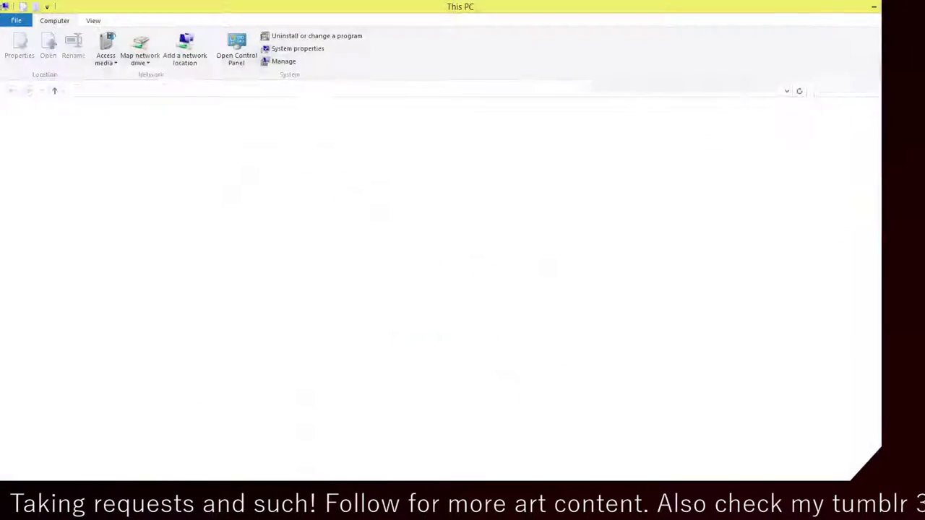
key("alt+F4")
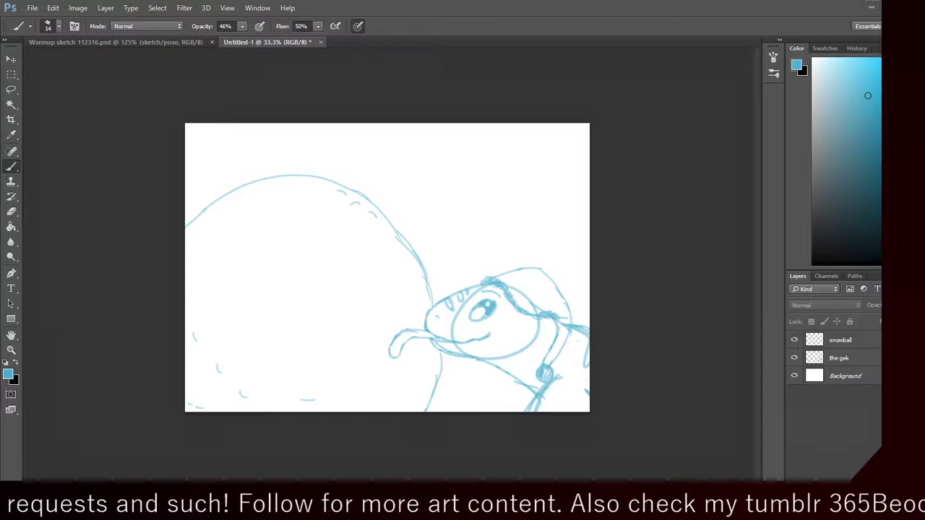
key("super+e")
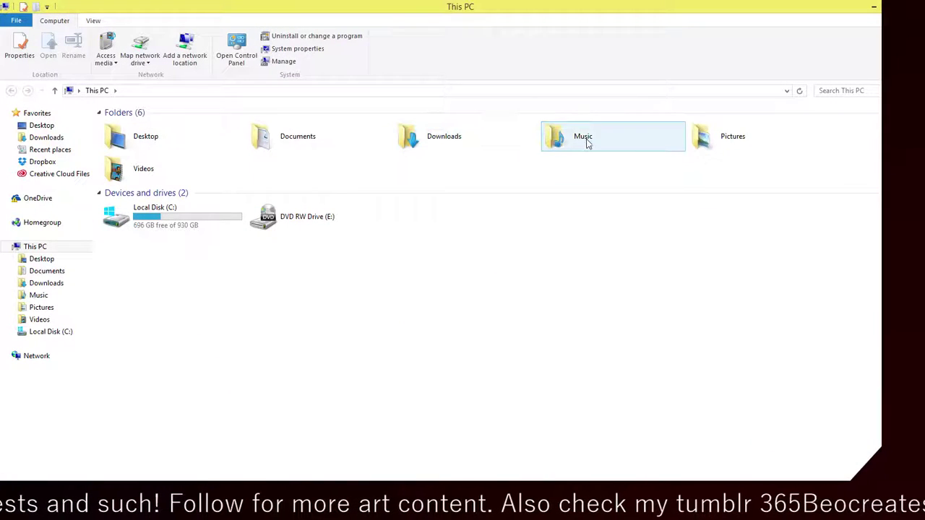
left_click(44, 309)
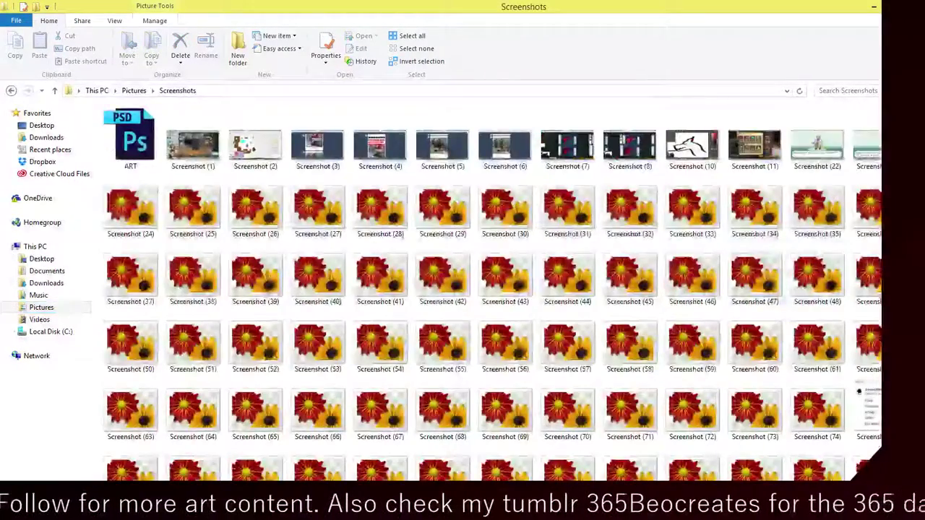
left_click_drag(912, 166, 912, 405)
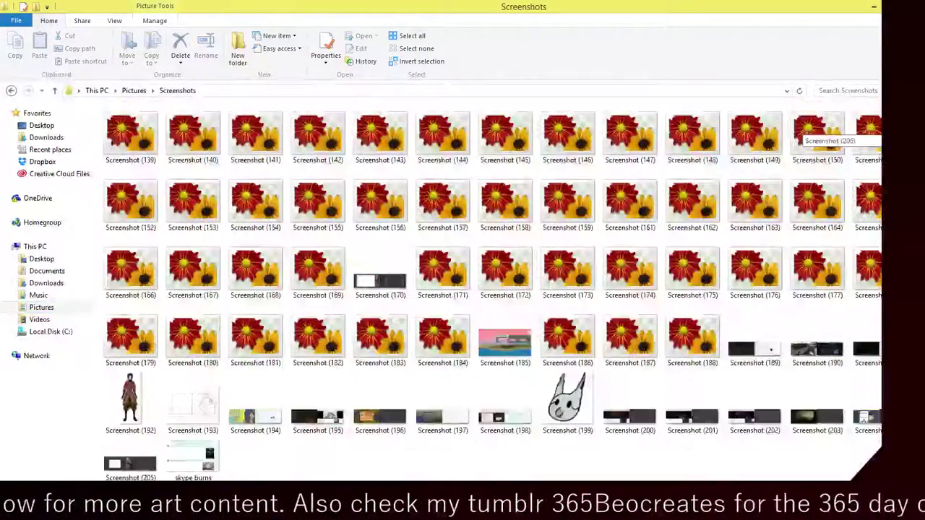
left_click(131, 461)
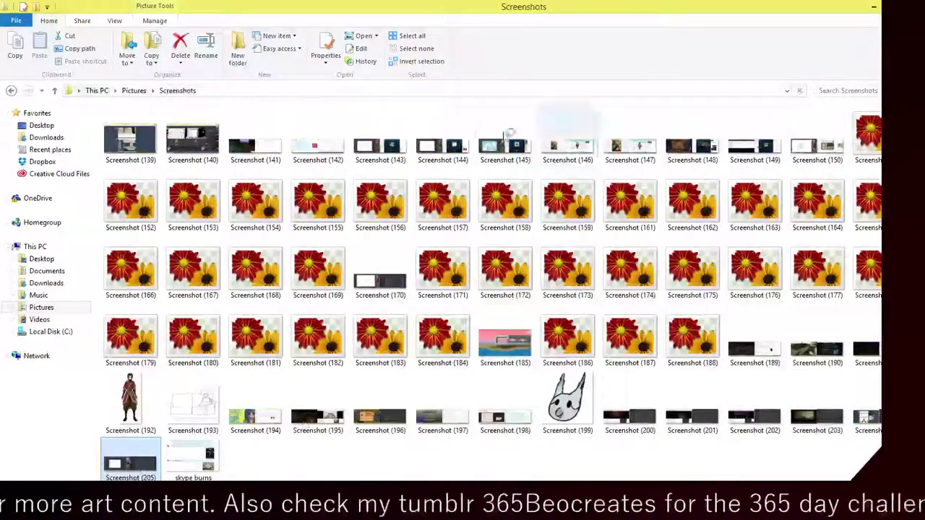
left_click(828, 180)
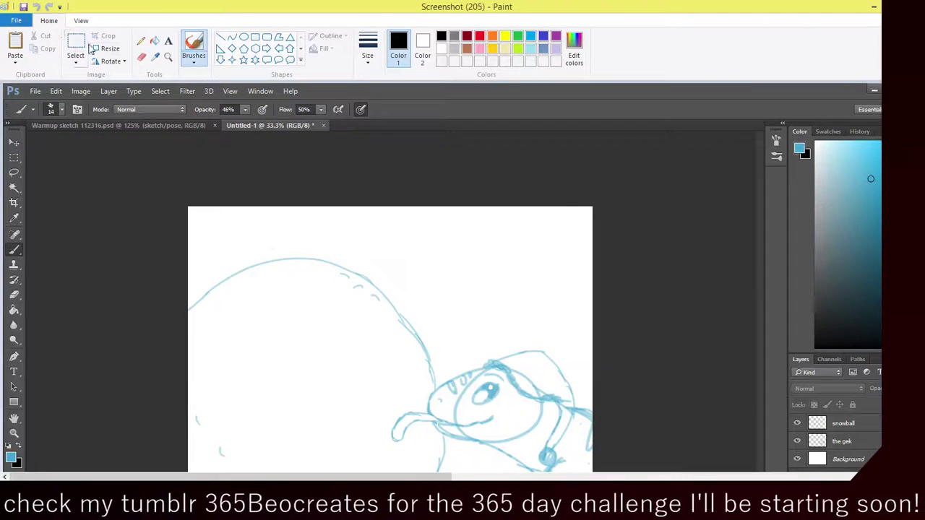
Step: Crop the screenshot to just the white drawing canvas and trim the leftover dark border at its edge
left_click(77, 45)
scroll(515, 358, "down", 3)
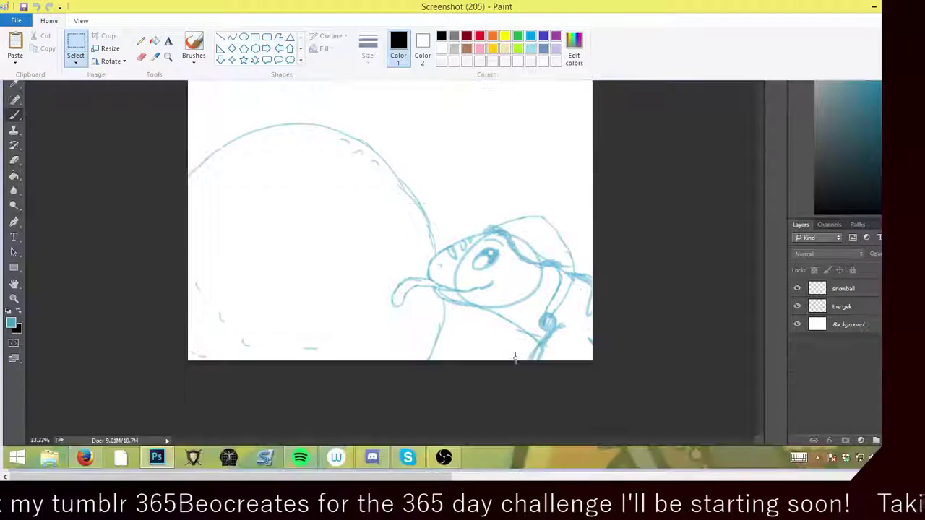
key("ctrl+a")
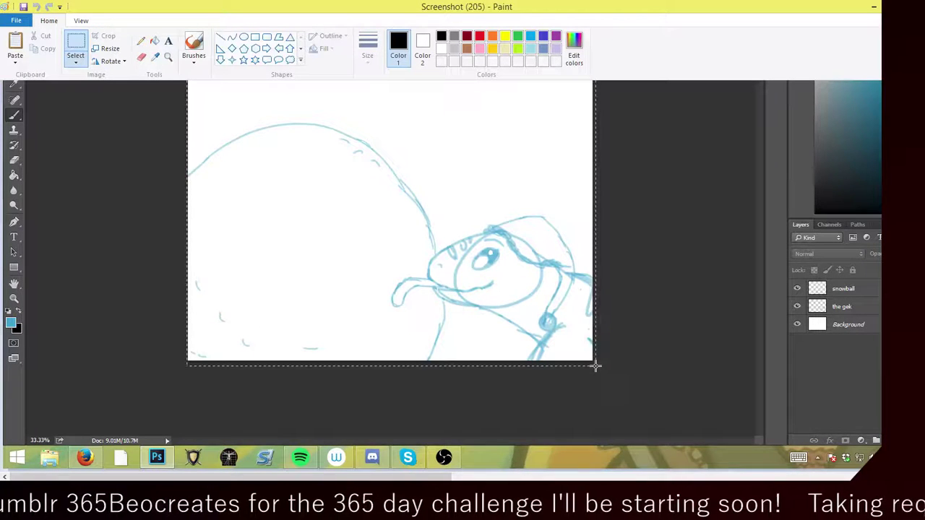
scroll(448, 261, "up", 3)
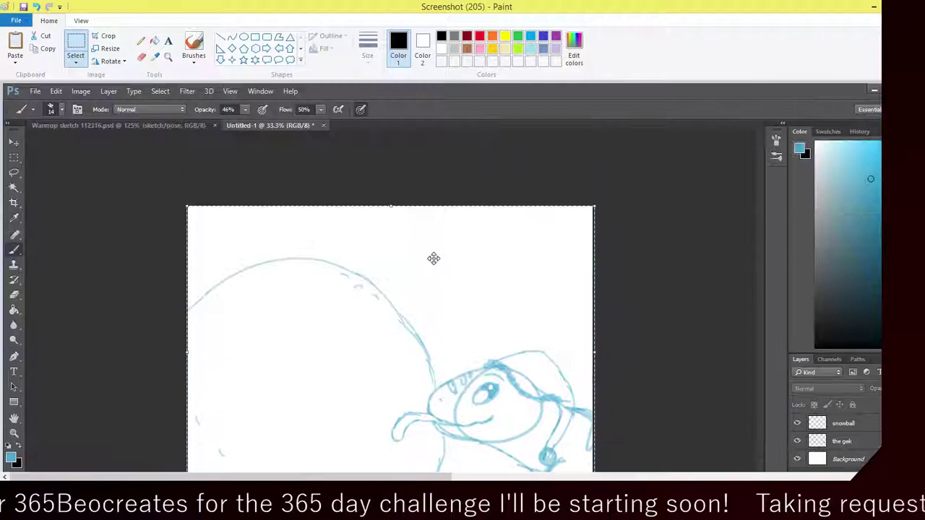
left_click(101, 36)
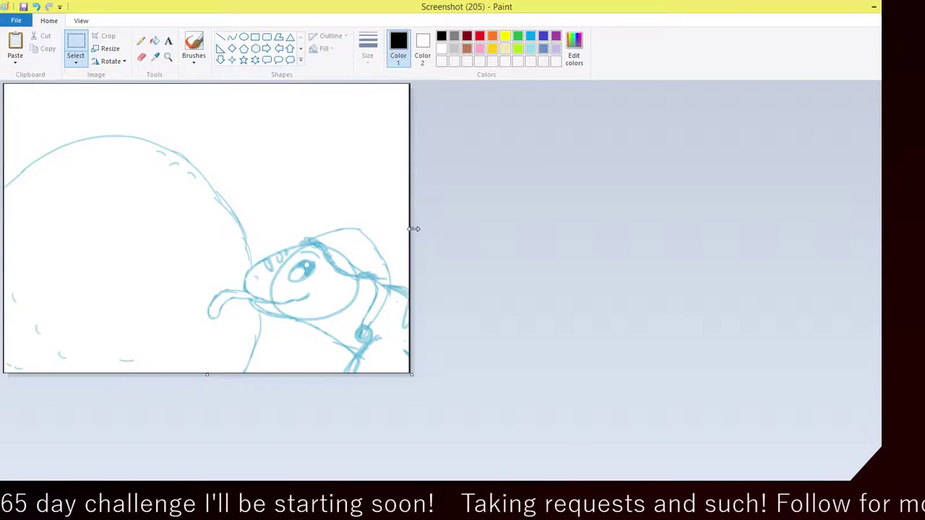
left_click_drag(411, 229, 409, 228)
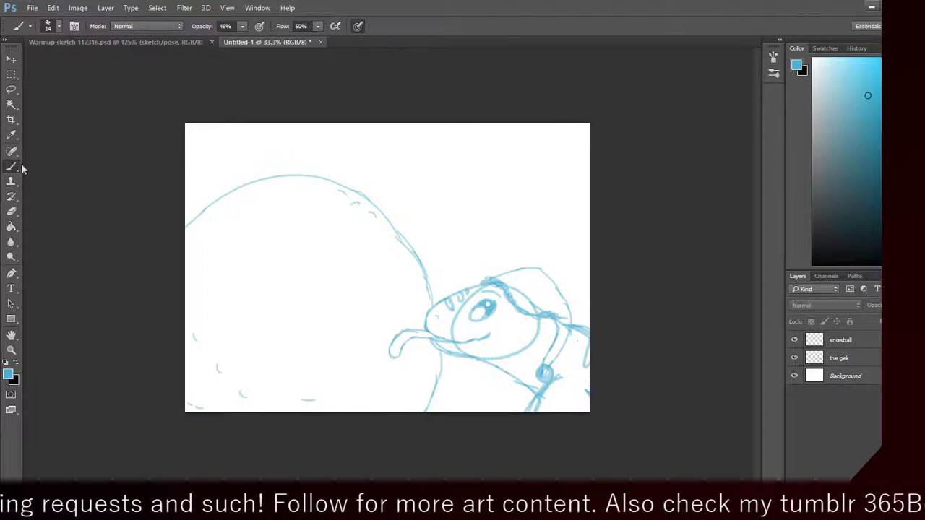
Step: Switch back to Photoshop, add a new layer above snowball, and group the snowball and the gek layers beneath it
left_click(847, 342)
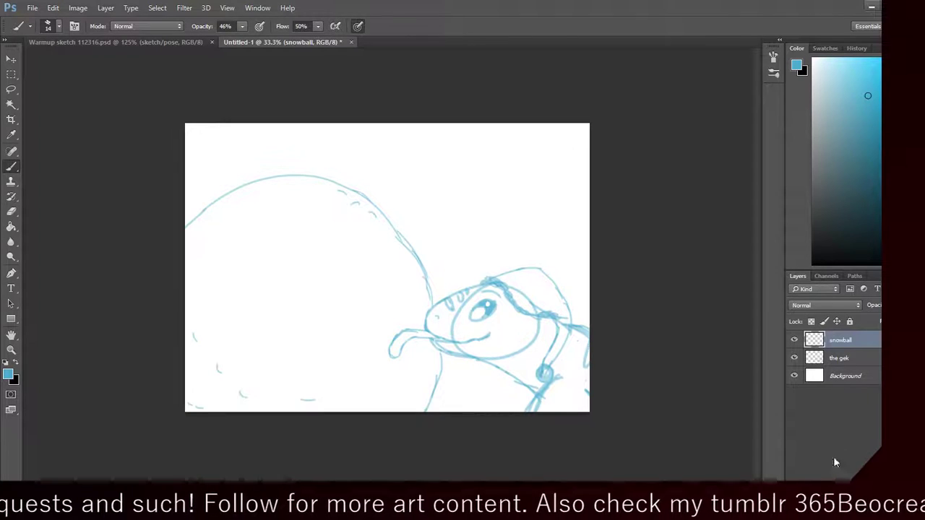
key("ctrl+shift+alt+n")
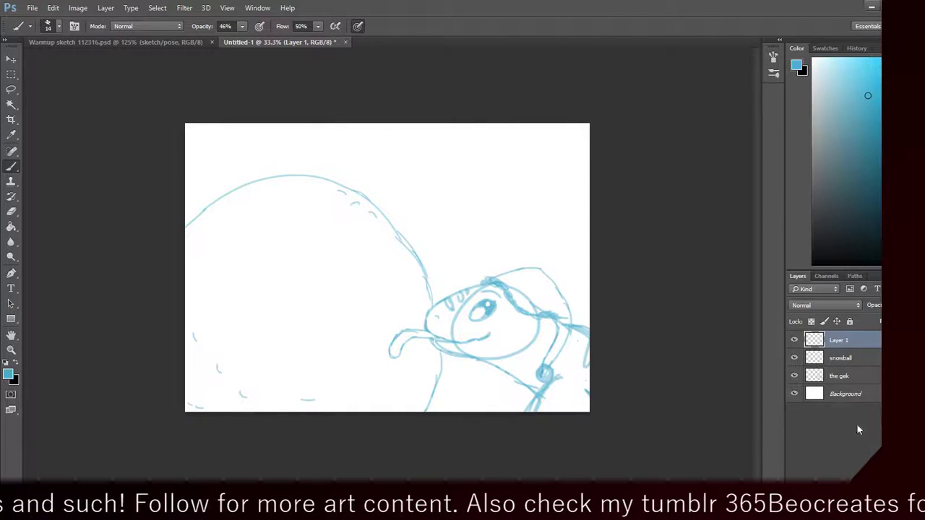
key("ctrl+g")
mouse_move(846, 344)
left_mouse_down()
mouse_move(849, 365)
mouse_move(854, 355)
left_mouse_up()
left_click_drag(858, 387, 859, 356)
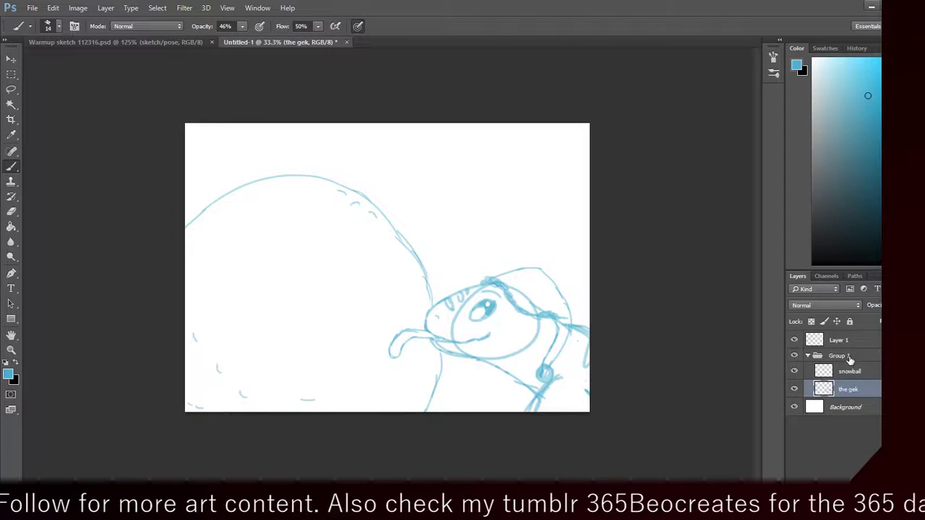
Step: Rename the group holding the snowball and the gek layers as sketch
double_click(847, 357)
type("sk")
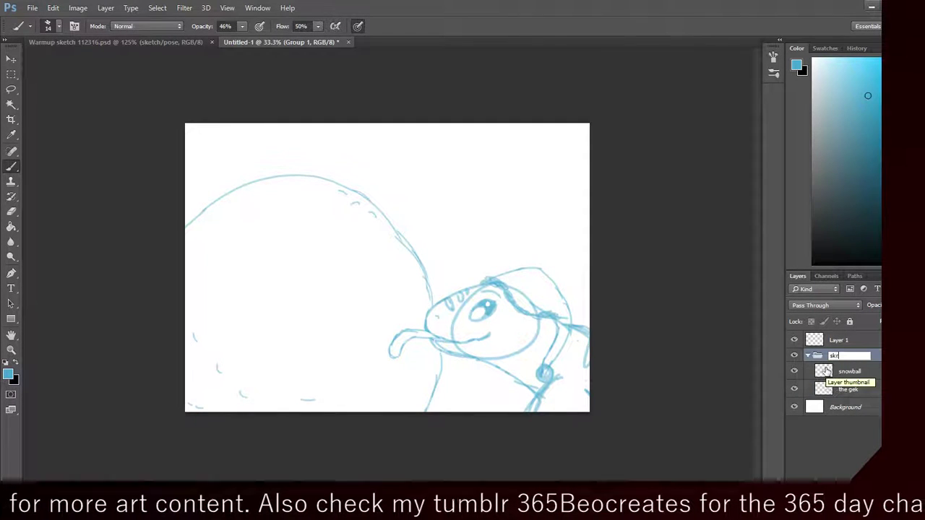
type("etch")
key("Return")
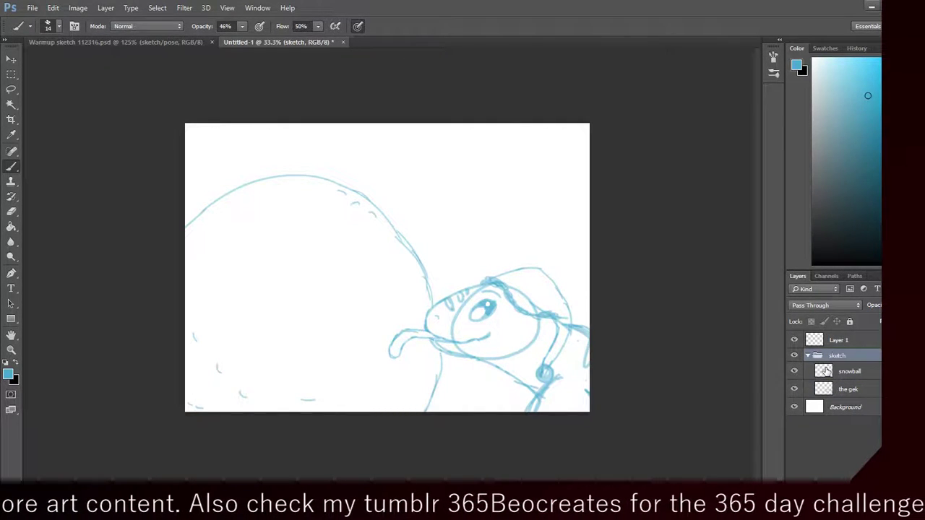
Step: Rename the empty layer above the sketch group as Geck
left_click(847, 343)
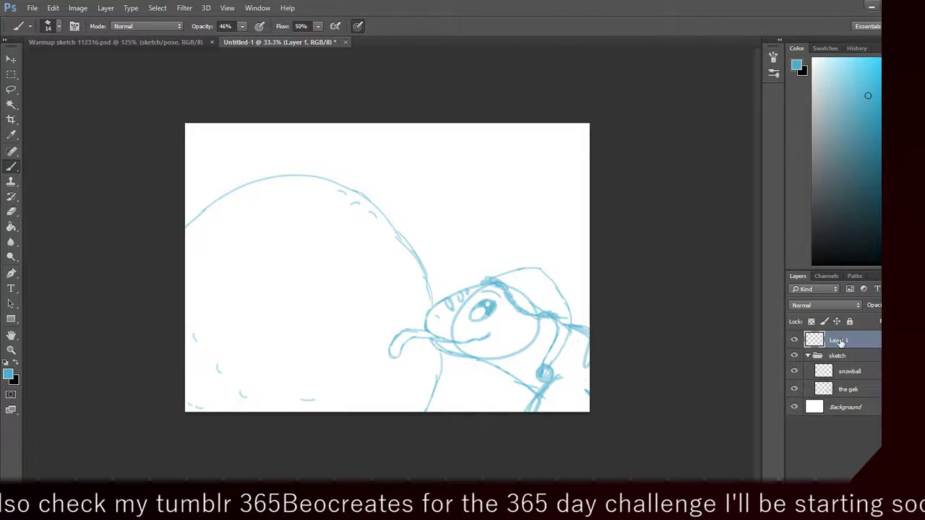
double_click(839, 341)
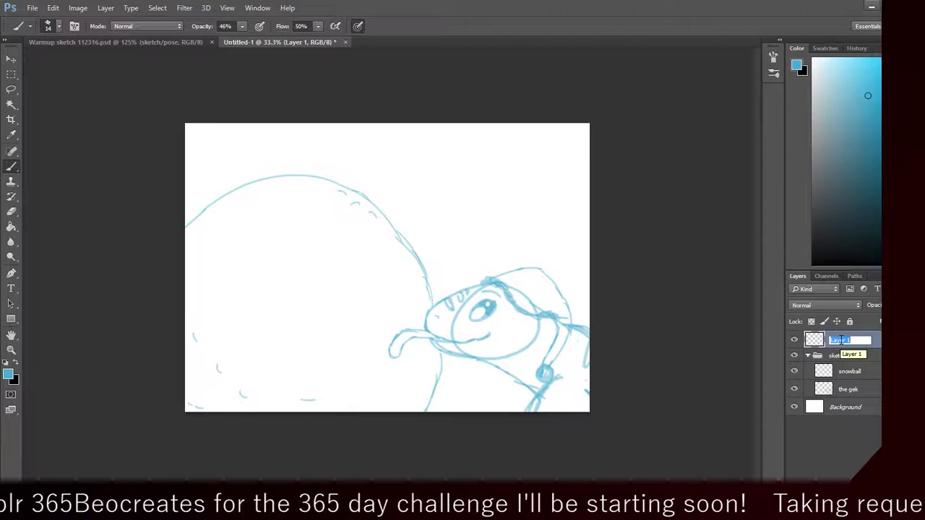
type("ck")
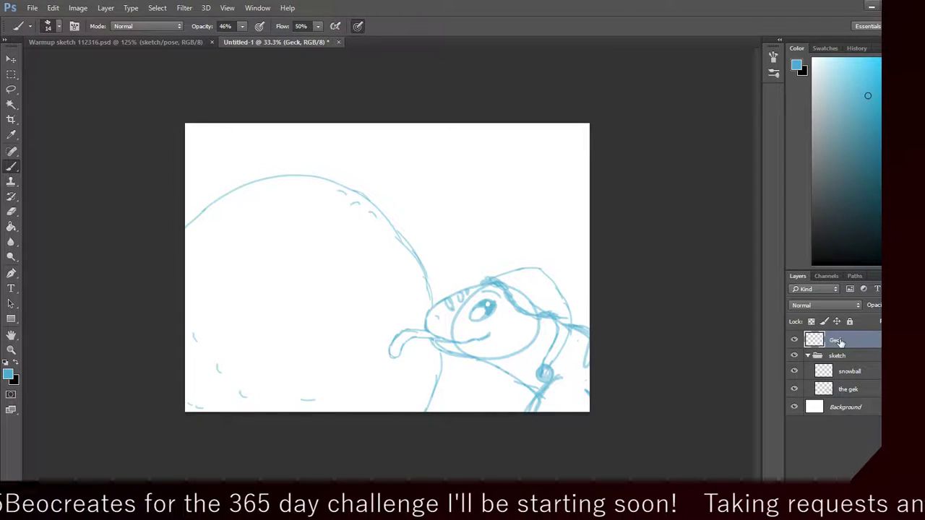
key("Return")
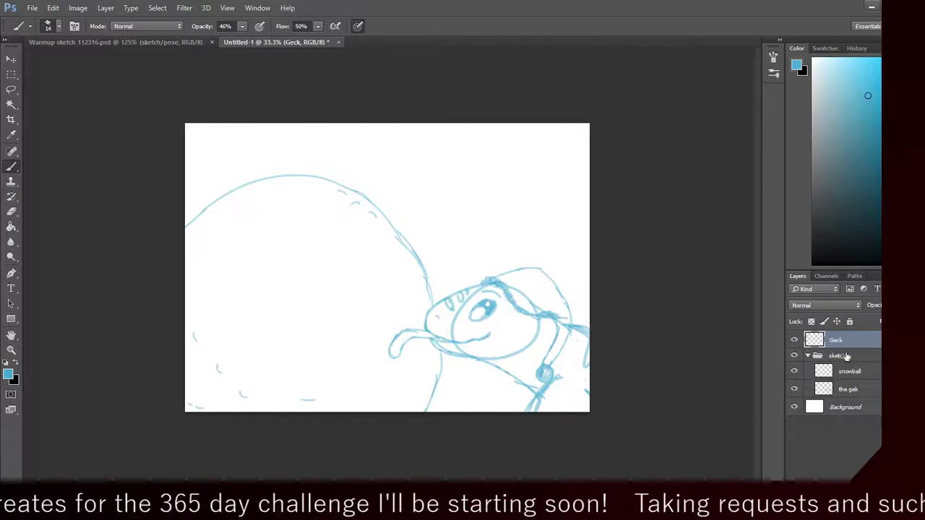
Step: Make black the foreground colour and choose the 20 px brush preset for working on the gecko's head
left_click(16, 364)
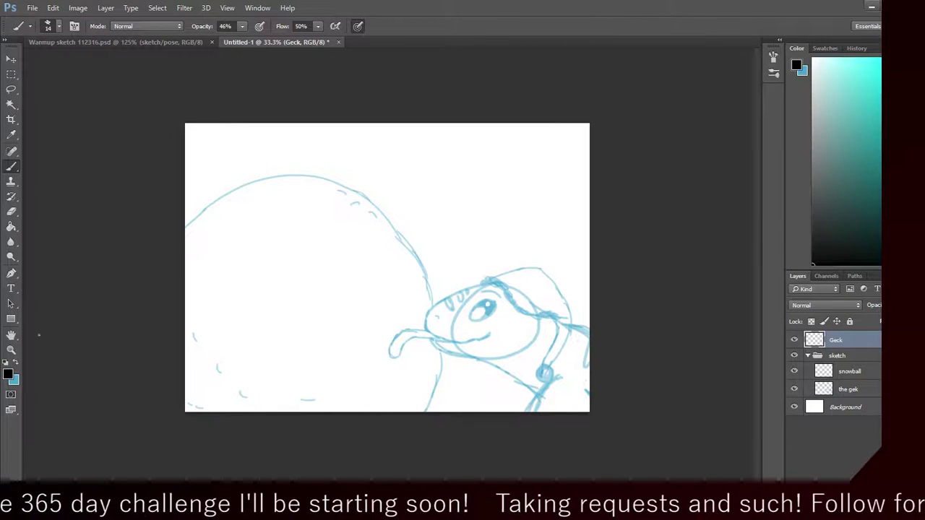
left_click(59, 26)
left_click(67, 116)
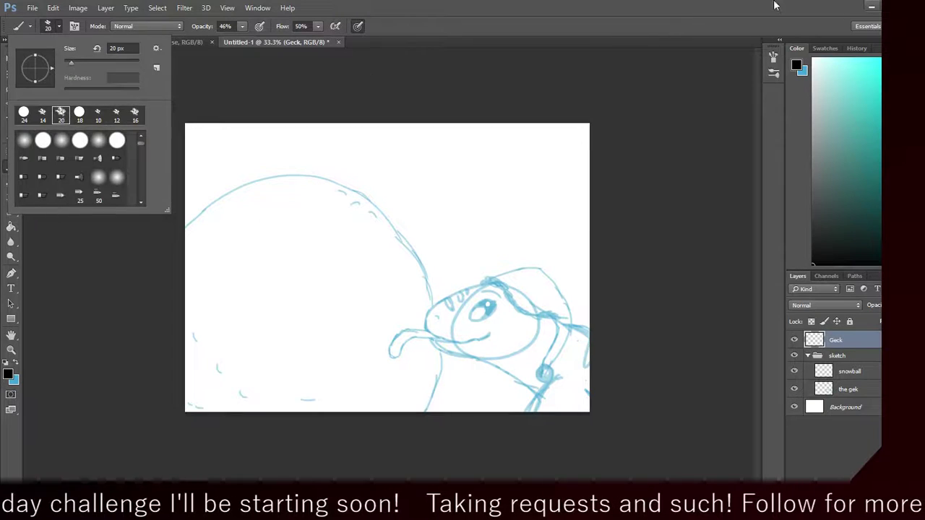
left_click(595, 214)
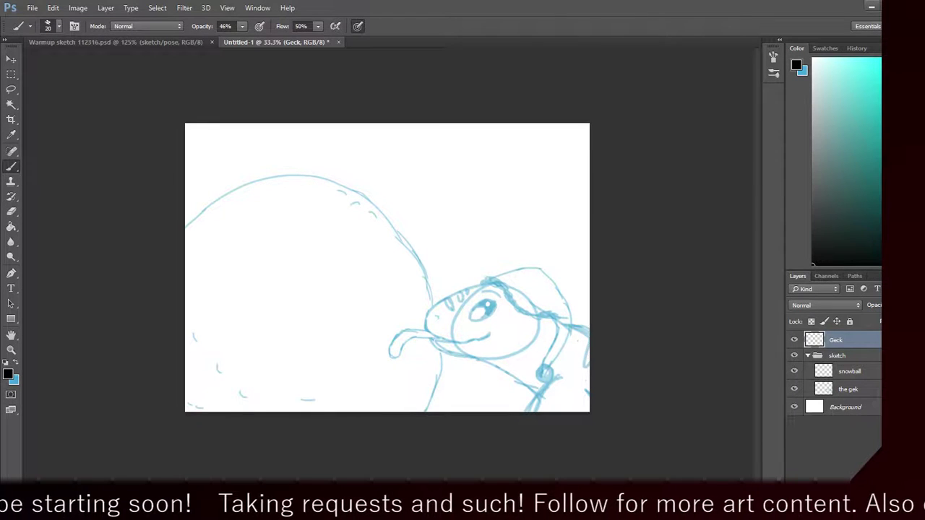
key("ctrl+plus")
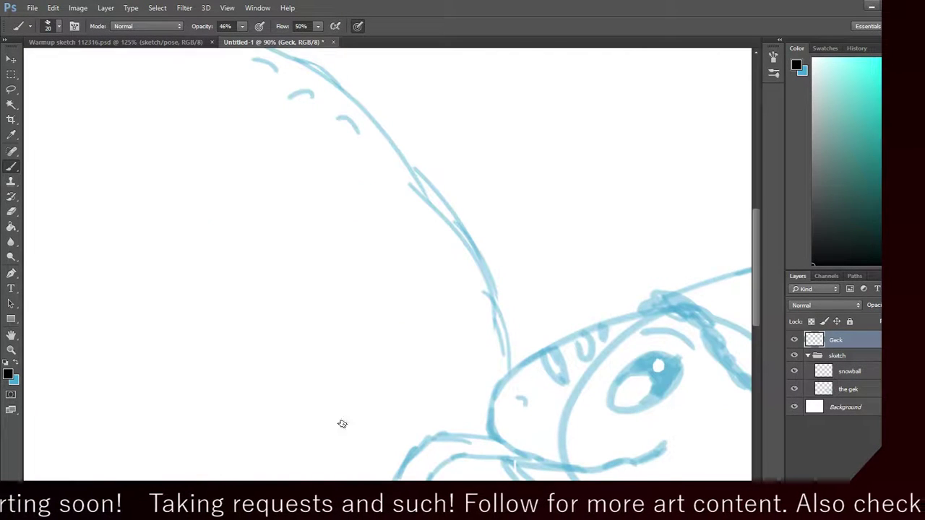
Step: Set the brush opacity to 100% for inking the gecko's head, undoing the faint trial stroke along the snout
scroll(498, 352, "right", 5)
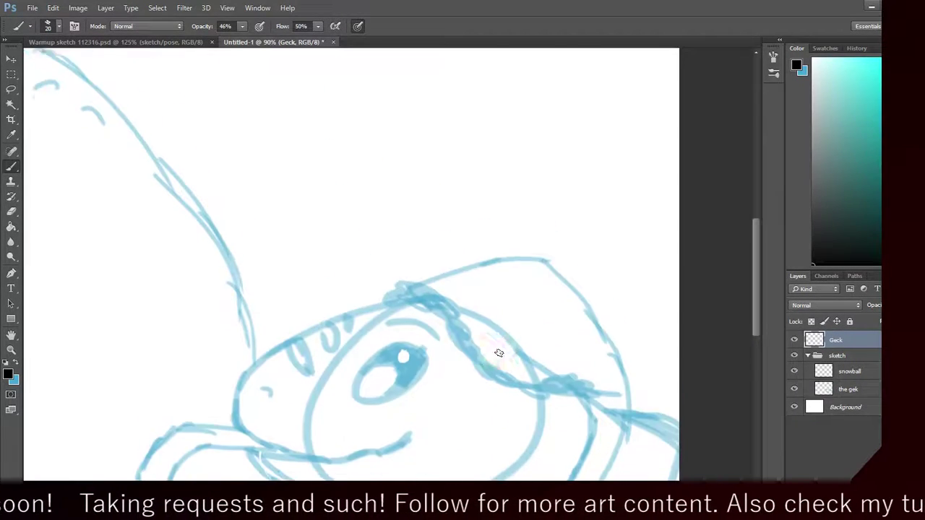
scroll(498, 352, "down", 3)
scroll(445, 381, "down", 1)
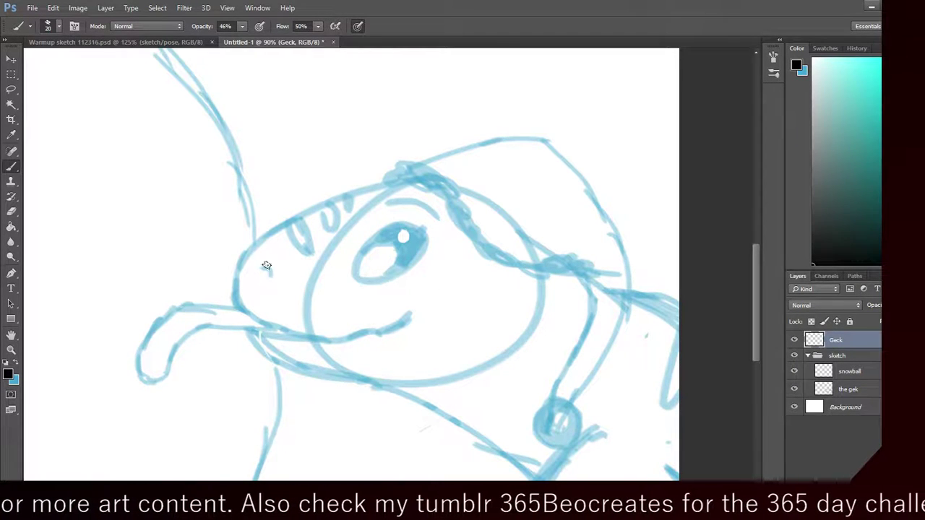
mouse_move(244, 310)
left_mouse_down()
mouse_move(240, 260)
mouse_move(386, 192)
left_mouse_up()
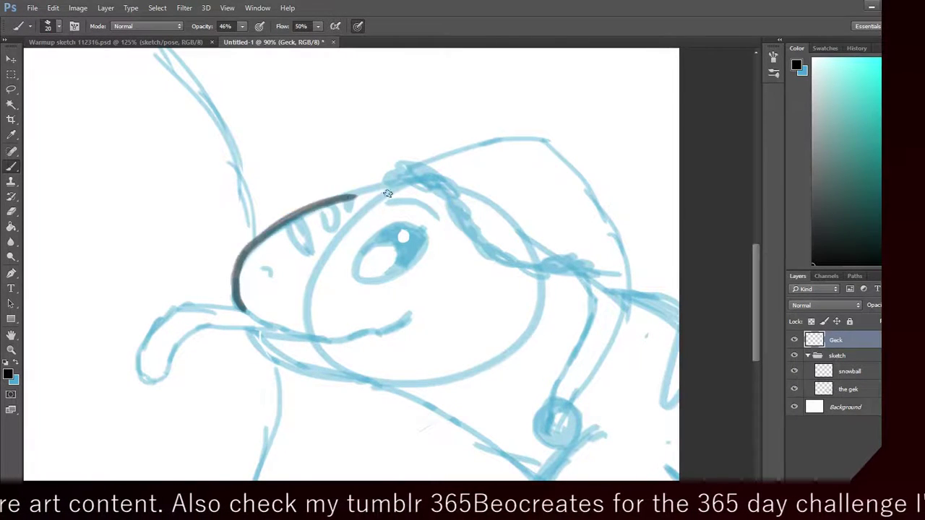
key("ctrl+z")
left_click(242, 26)
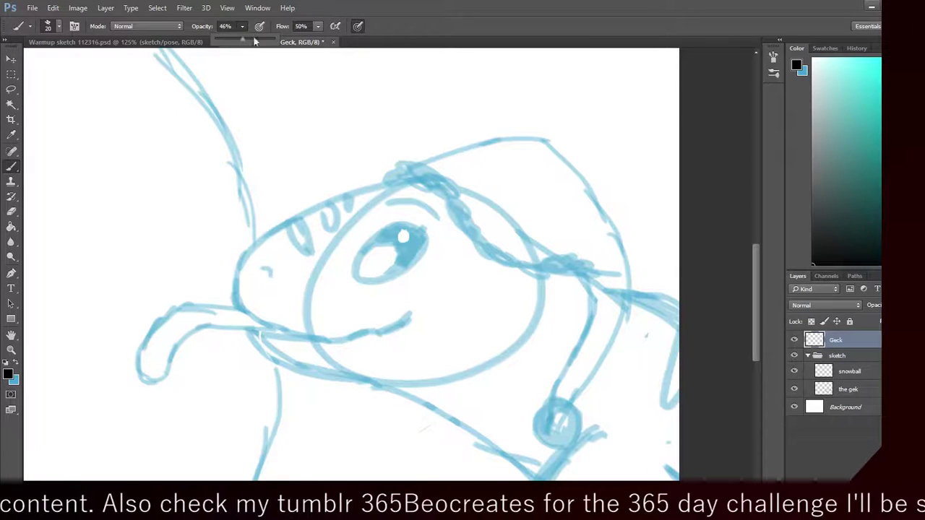
left_click_drag(254, 42, 282, 41)
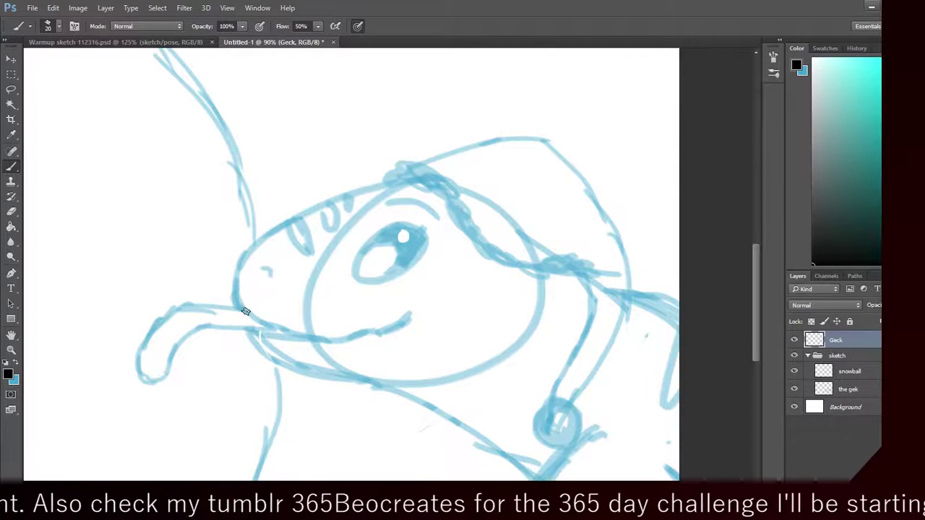
left_click_drag(246, 311, 363, 203)
key("ctrl+z")
mouse_move(254, 319)
left_mouse_down()
mouse_move(248, 314)
mouse_move(367, 192)
left_mouse_up()
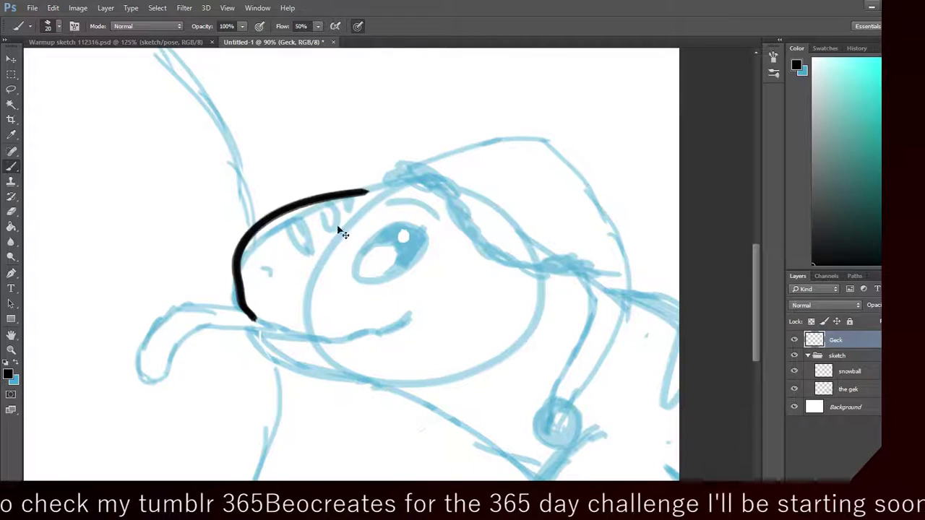
key("ctrl+z")
Step: Ink the upper lip in black from the snout tip back to where the sketched mouth closes
mouse_move(233, 299)
left_mouse_down()
mouse_move(279, 325)
mouse_move(376, 334)
left_mouse_up()
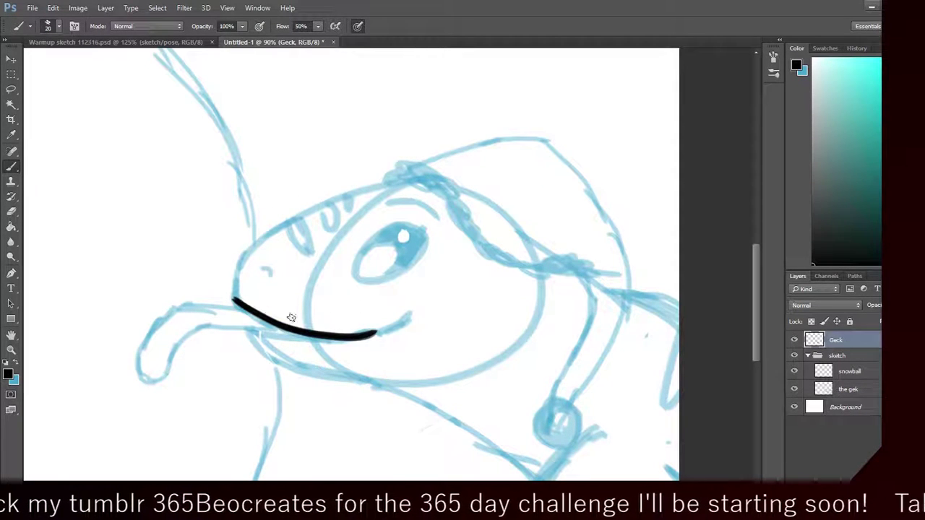
key("ctrl+z")
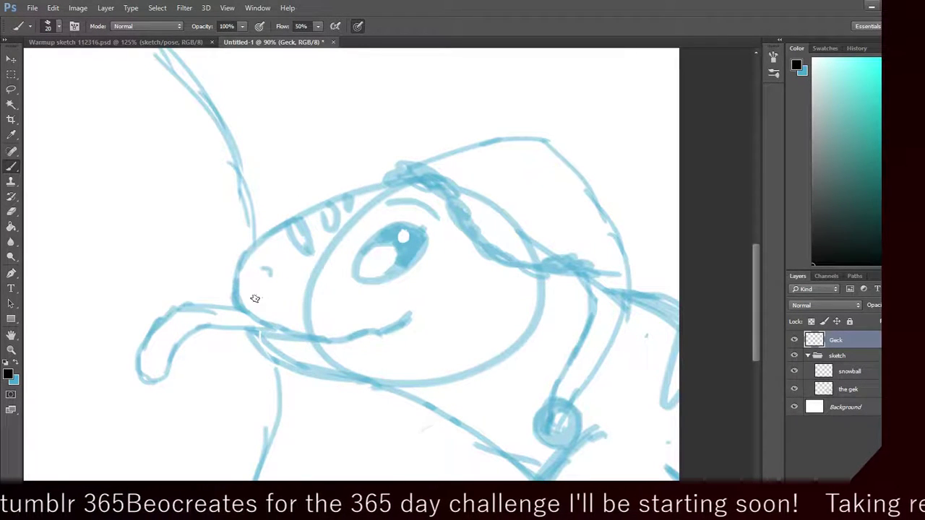
mouse_move(235, 300)
left_mouse_down()
mouse_move(325, 338)
mouse_move(361, 322)
left_mouse_up()
key("ctrl+z")
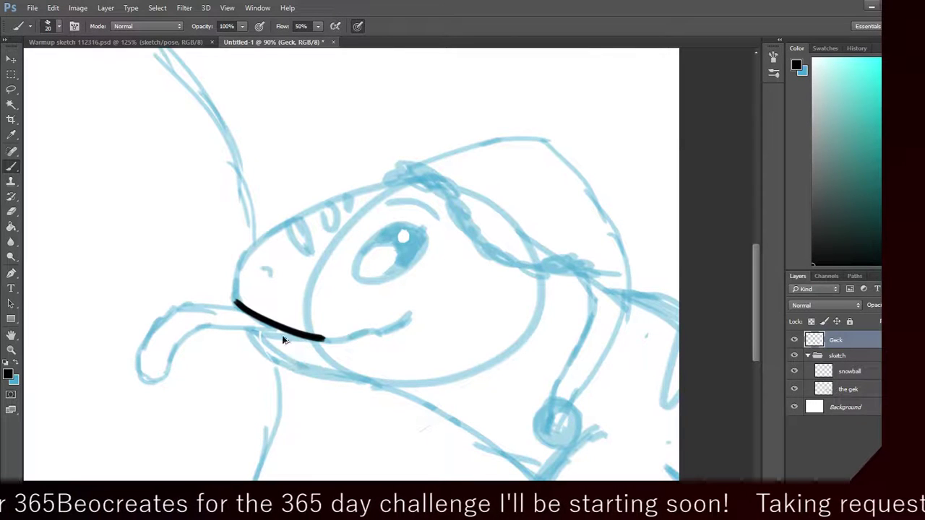
Step: Ink the upper edge of the lower jaw in black, from the chin tip back to join the upper lip line
mouse_move(246, 331)
left_mouse_down()
mouse_move(311, 338)
mouse_move(361, 326)
left_mouse_up()
key("ctrl+z")
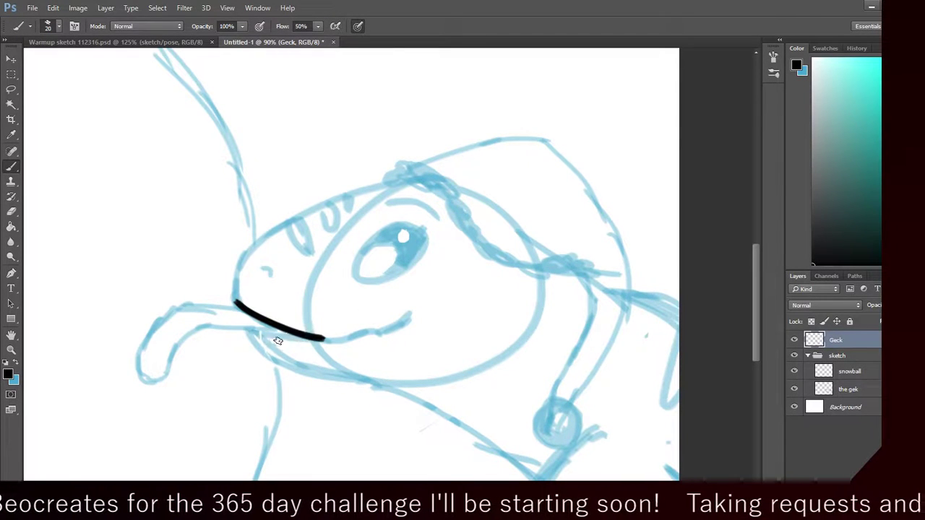
left_click_drag(245, 331, 333, 334)
key("ctrl+z")
left_click_drag(245, 329, 344, 341)
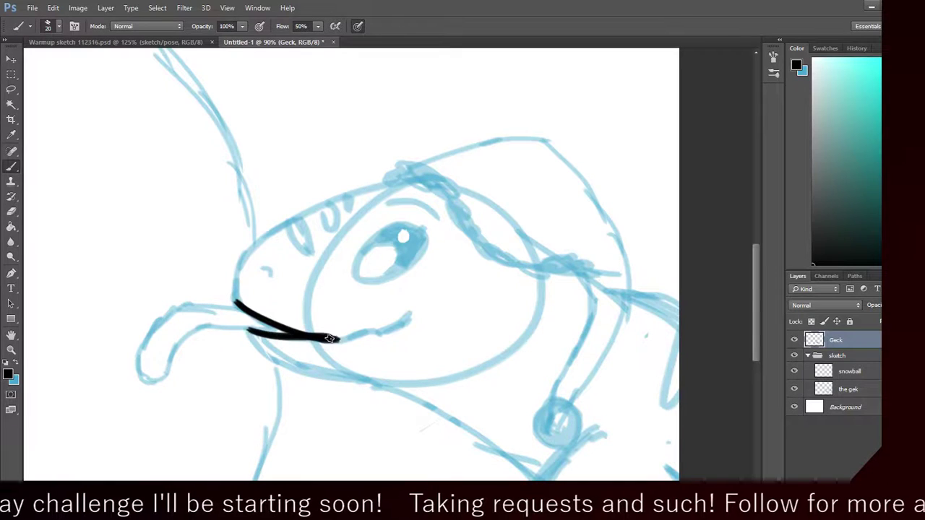
Step: Extend the black mouth line along the sketch to the small bump below the eye
mouse_move(331, 339)
left_mouse_down()
mouse_move(361, 325)
mouse_move(328, 341)
mouse_move(376, 336)
mouse_move(368, 331)
mouse_move(416, 308)
left_mouse_up()
key("ctrl+z")
key("ctrl+z")
key("ctrl+z")
key("ctrl+alt+z")
key("ctrl+z")
key("ctrl+z")
Step: Finish the smile with a black stroke curving upward from the bump to the mouth corner
left_click_drag(376, 334, 409, 314)
key("ctrl+z")
key("ctrl+z")
key("ctrl+z")
key("ctrl+z")
key("ctrl+z")
key("ctrl+z")
left_click_drag(376, 335, 406, 319)
key("ctrl+z")
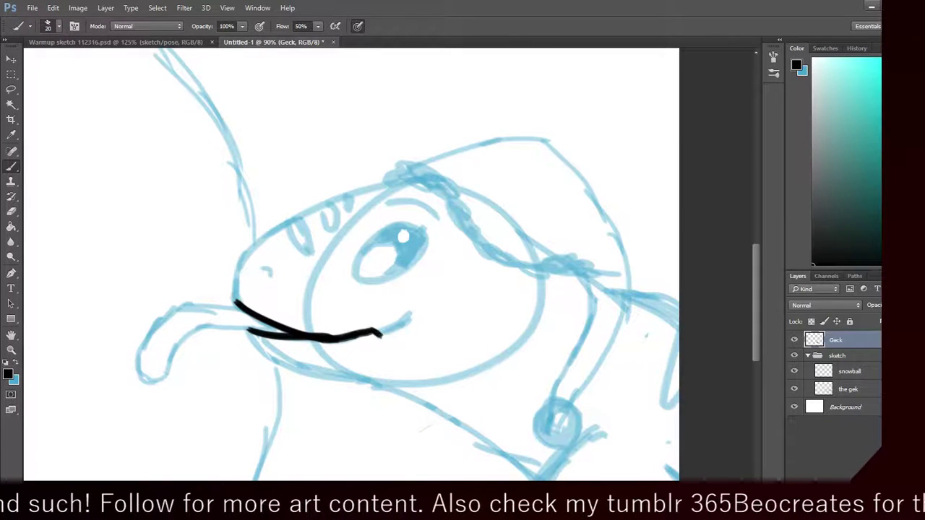
left_click_drag(377, 334, 419, 306)
key("ctrl+z")
left_click_drag(377, 333, 411, 315)
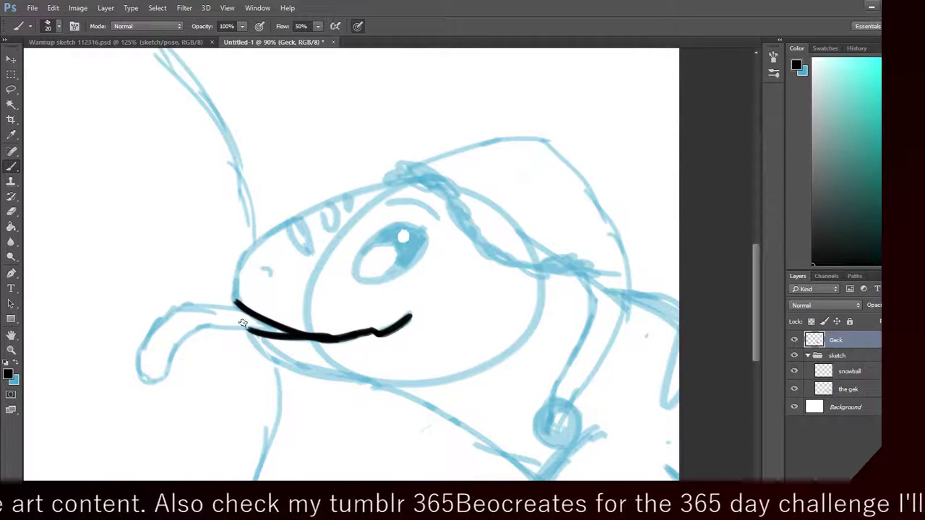
Step: Ink the underside of the chin in black, curving down and back from the tip of the lower jaw
left_click_drag(241, 308, 194, 306)
key("ctrl+z")
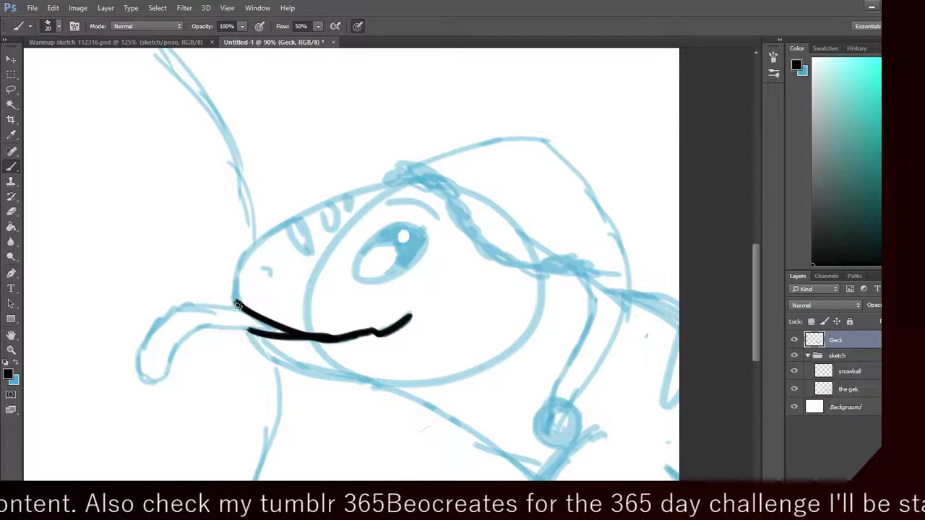
mouse_move(245, 329)
left_mouse_down()
mouse_move(283, 363)
mouse_move(345, 379)
left_mouse_up()
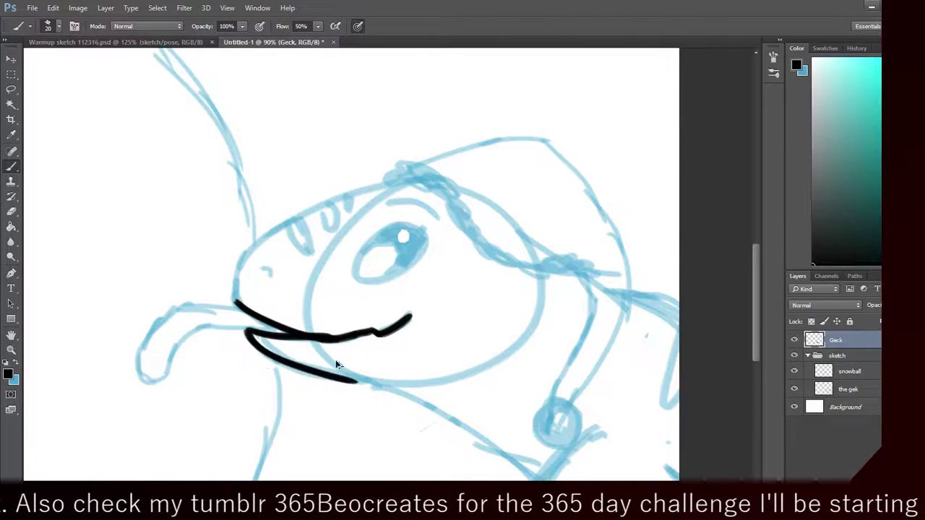
key("ctrl+z")
left_click_drag(249, 331, 345, 379)
key("ctrl+z")
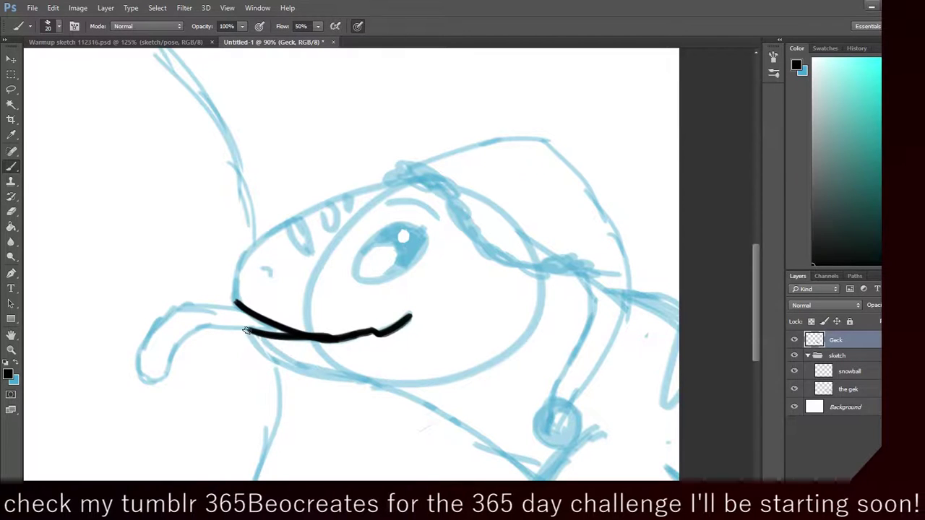
left_click_drag(246, 330, 340, 383)
key("ctrl+z")
mouse_move(245, 330)
left_mouse_down()
mouse_move(305, 378)
mouse_move(429, 374)
mouse_move(332, 382)
mouse_move(437, 396)
left_mouse_up()
key("ctrl+z")
Step: Continue the black jaw outline along the throat to the shoulder line beneath the cap's pom-pom
left_click_drag(329, 380, 407, 405)
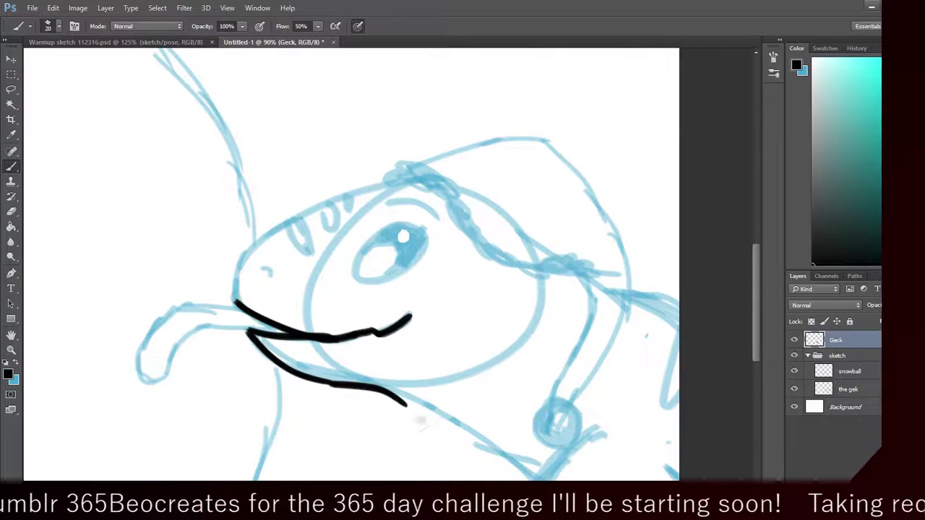
key("ctrl+z")
left_click_drag(330, 380, 413, 390)
key("ctrl+z")
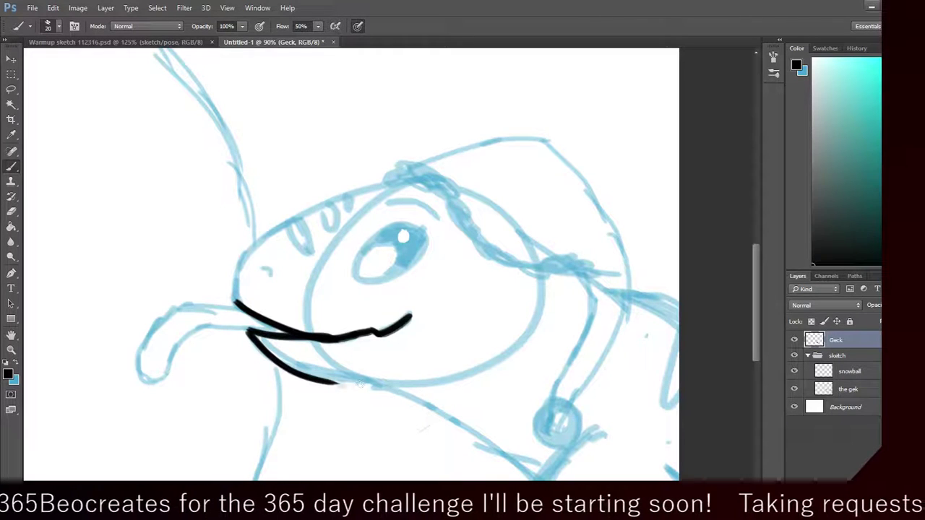
left_click_drag(329, 380, 409, 394)
key("ctrl+z")
mouse_move(330, 380)
left_mouse_down()
mouse_move(401, 395)
mouse_move(539, 463)
left_mouse_up()
key("ctrl+z")
left_click_drag(406, 398, 513, 457)
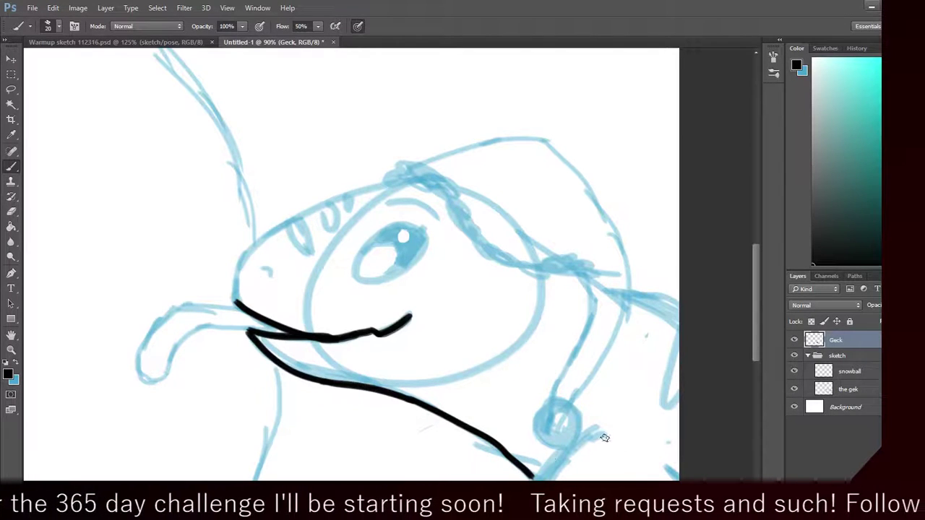
Step: Ink a curved black shoulder line from beside the pom-pom past the throat's end to the canvas's lower edge
left_click_drag(755, 356, 756, 403)
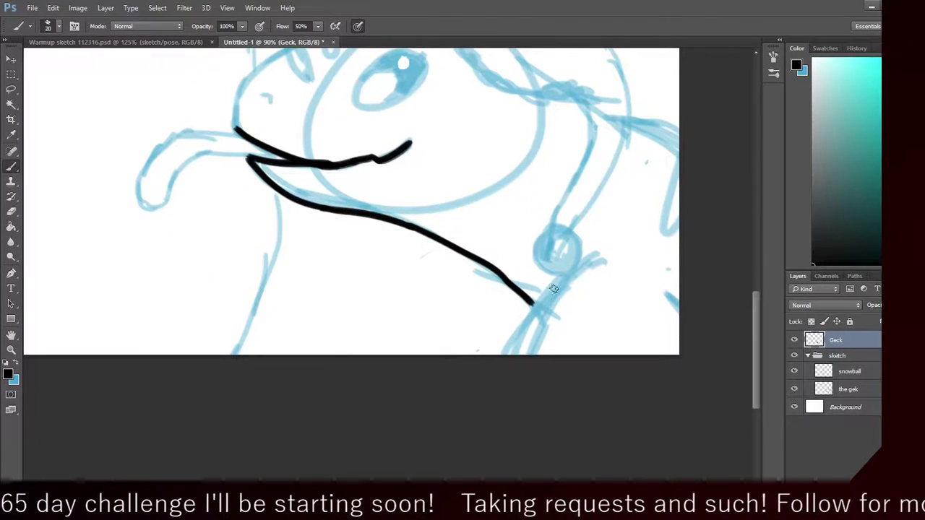
left_click_drag(536, 301, 502, 354)
key("ctrl+z")
left_click_drag(536, 301, 502, 354)
key("ctrl+z")
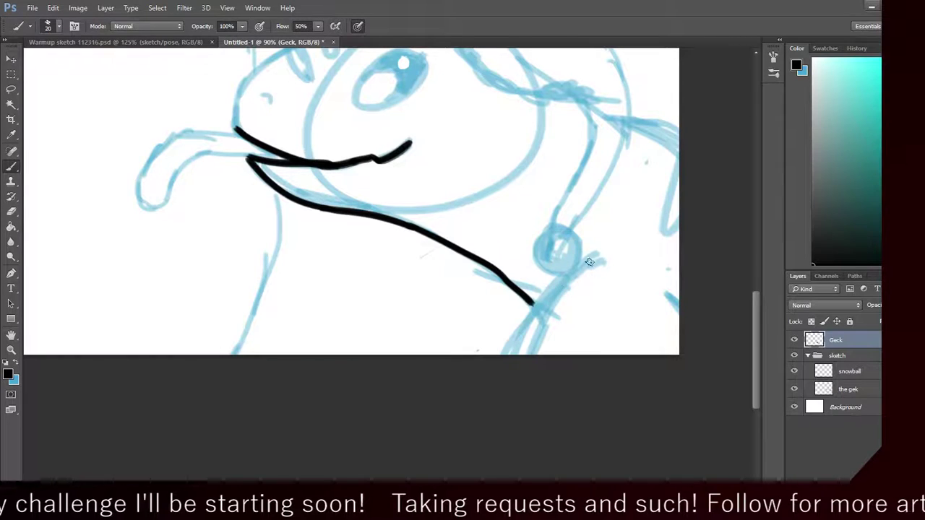
left_click_drag(595, 254, 533, 304)
key("ctrl+z")
key("ctrl+z")
left_click_drag(595, 254, 514, 354)
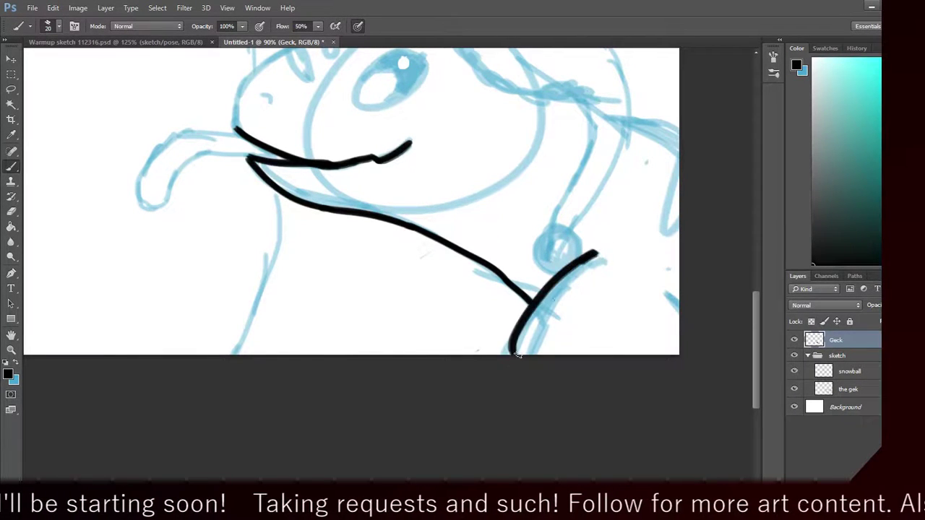
key("ctrl+z")
left_click_drag(597, 253, 487, 374)
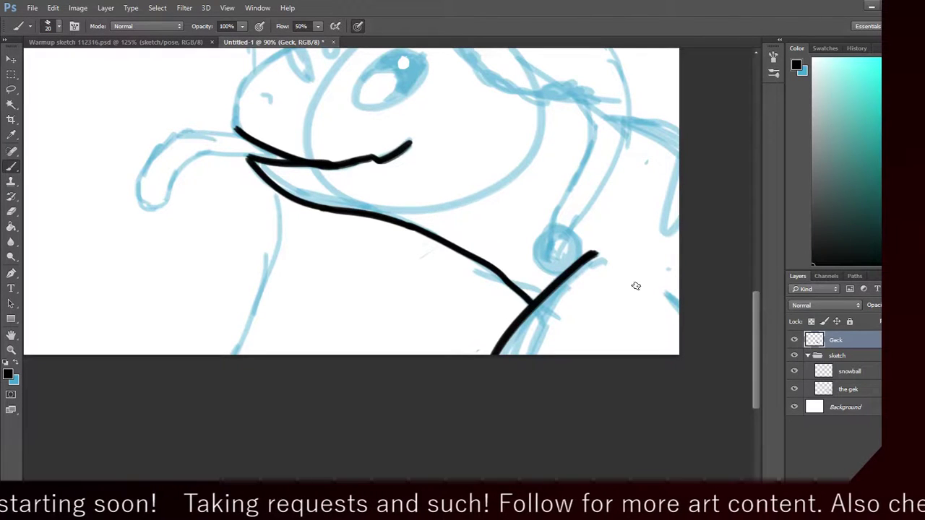
key("ctrl+z")
left_click_drag(596, 253, 511, 377)
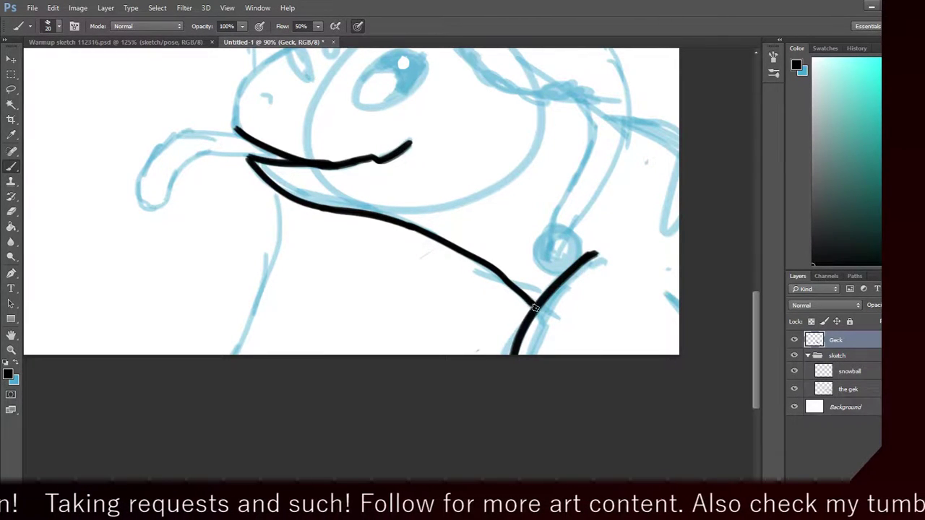
Step: Ink the short arched brow line above the gecko's eye in black
left_click_drag(759, 371, 757, 311)
mouse_move(388, 236)
left_mouse_down()
mouse_move(428, 245)
mouse_move(437, 264)
left_mouse_up()
key("ctrl+z")
key("ctrl+z")
key("ctrl+z")
key("ctrl+z")
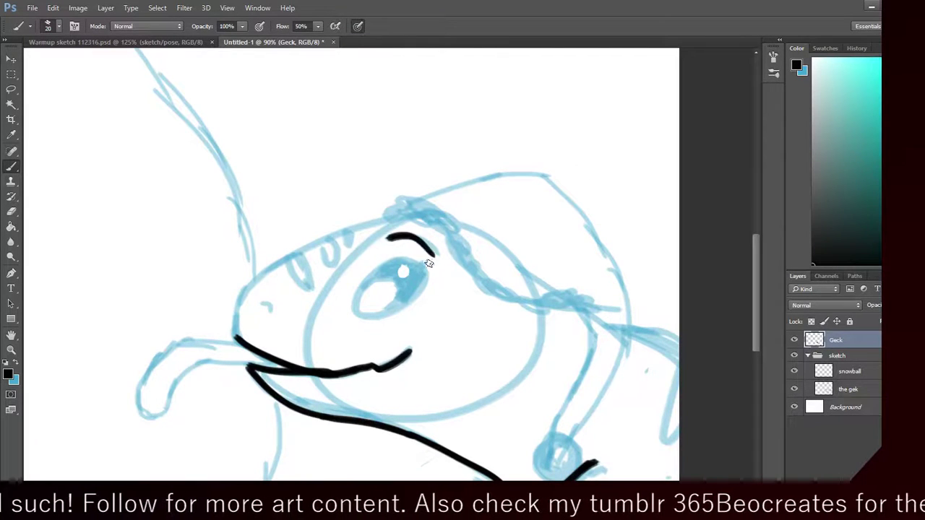
key("ctrl+z")
mouse_move(386, 238)
left_mouse_down()
mouse_move(427, 242)
mouse_move(439, 259)
left_mouse_up()
key("ctrl+alt+z")
key("ctrl+alt+z")
key("ctrl+alt+z")
key("ctrl+alt+z")
key("ctrl+alt+z")
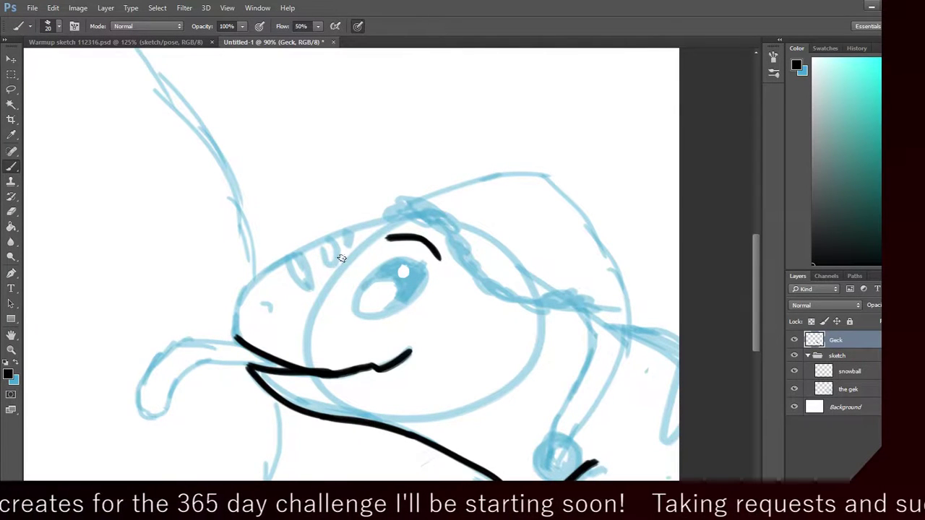
left_click_drag(390, 220, 284, 279)
key("ctrl+z")
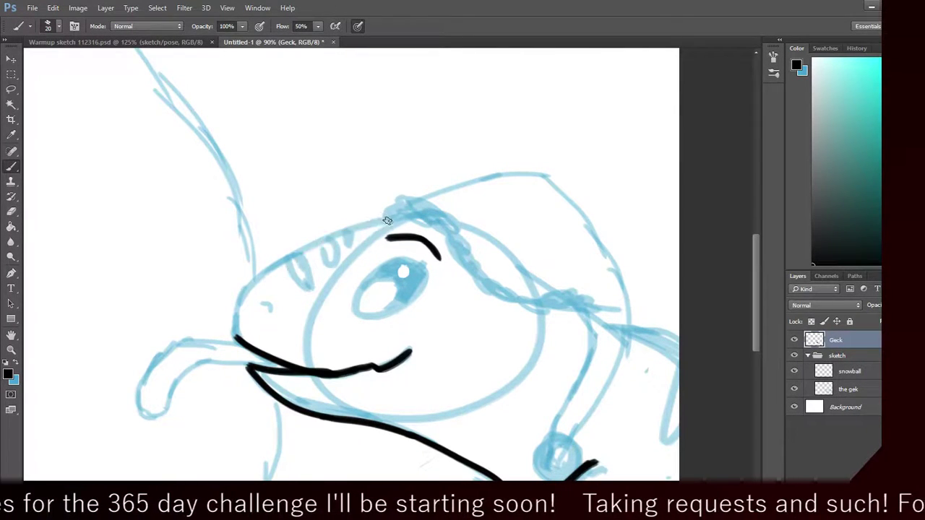
left_click_drag(388, 219, 260, 266)
key("ctrl+z")
left_click_drag(393, 217, 254, 280)
key("ctrl+z")
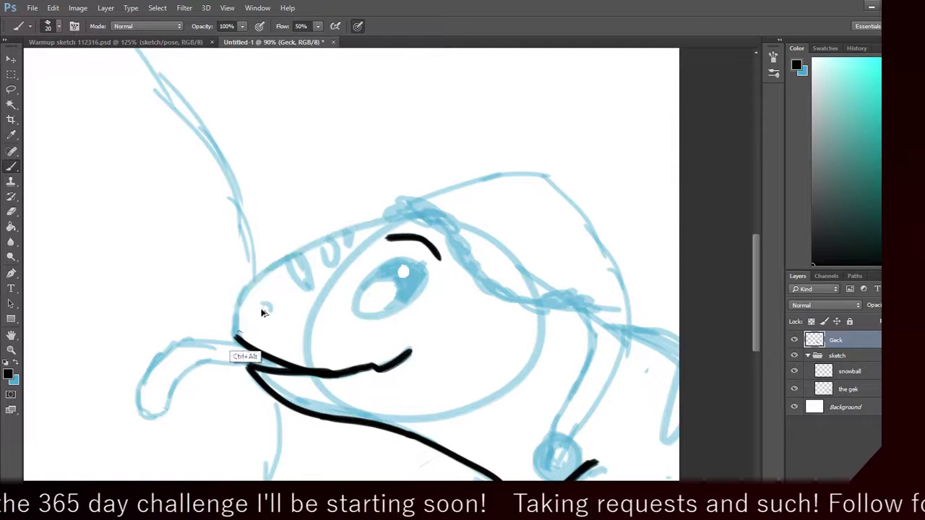
Step: Ink the rounded front of the snout in black, rising from the front end of the upper lip
left_click_drag(234, 338, 249, 282)
key("ctrl+z")
mouse_move(237, 339)
left_mouse_down()
mouse_move(241, 296)
mouse_move(273, 266)
mouse_move(314, 250)
left_mouse_up()
key("ctrl+z")
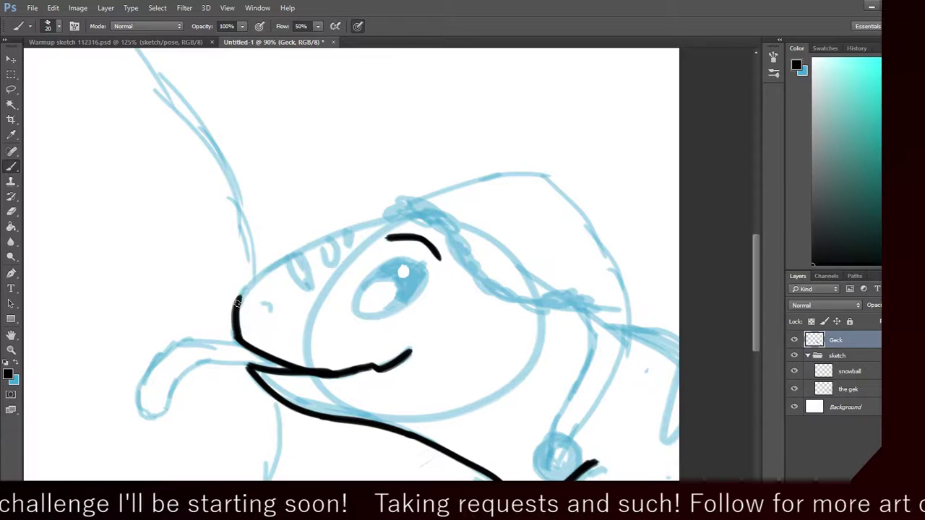
Step: Ink the top of the snout and forehead in black, from the nose up to the edge of the cap
mouse_move(236, 312)
left_mouse_down()
mouse_move(258, 274)
mouse_move(395, 217)
left_mouse_up()
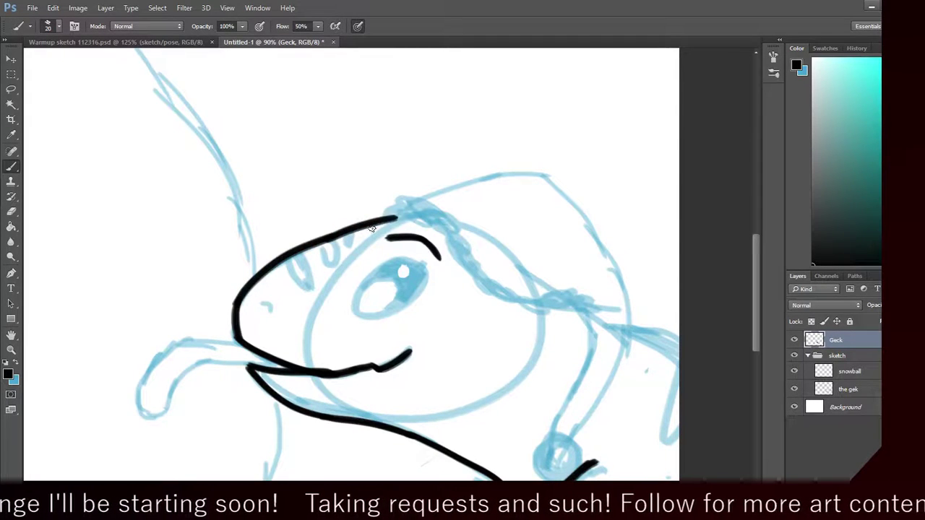
key("ctrl+z")
left_click_drag(320, 240, 409, 213)
key("ctrl+z")
key("ctrl+z")
left_click_drag(325, 238, 397, 220)
key("ctrl+z")
left_click_drag(327, 239, 395, 219)
key("ctrl+z")
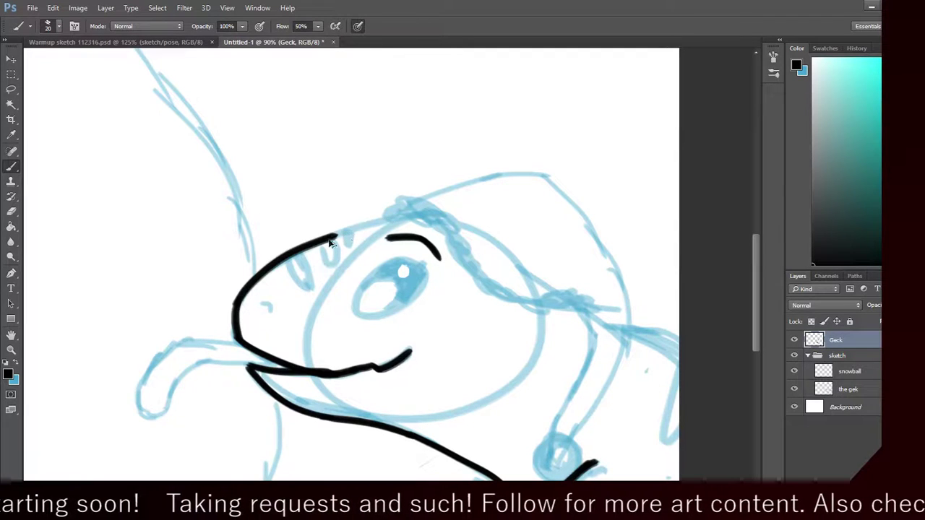
left_click_drag(323, 241, 401, 217)
key("ctrl+z")
left_click_drag(323, 241, 387, 221)
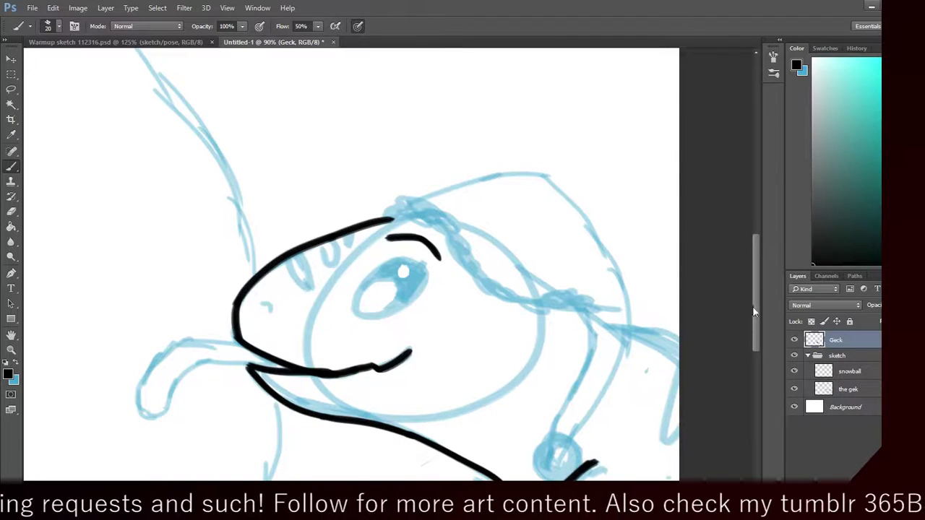
Step: Ink the start of the gecko's back in black, from behind the cap to the canvas edge
left_click_drag(756, 308, 759, 320)
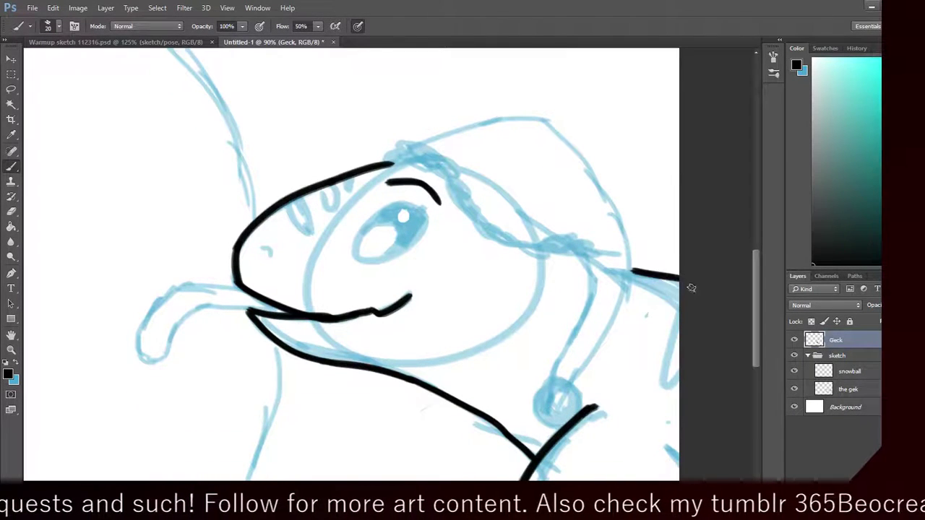
left_click_drag(630, 272, 672, 283)
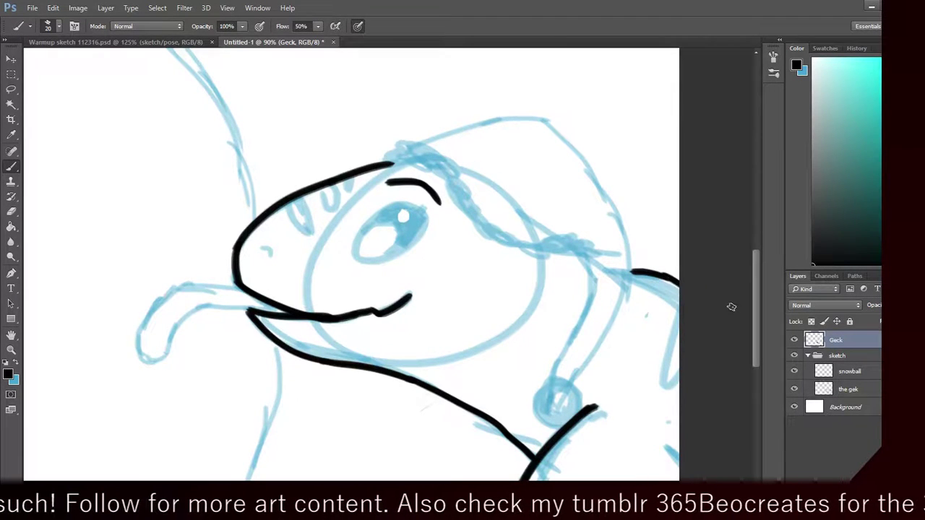
scroll(756, 327, "down", 3)
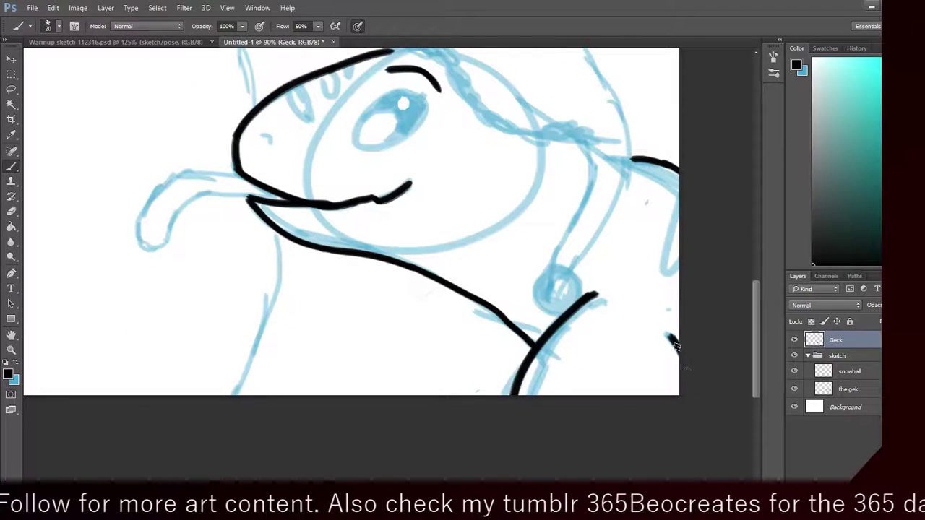
Step: Ink the short body line at the canvas edge and the gecko's eye in black, leaving its large lower highlight white
left_click_drag(667, 334, 680, 361)
left_click_drag(755, 350, 754, 320)
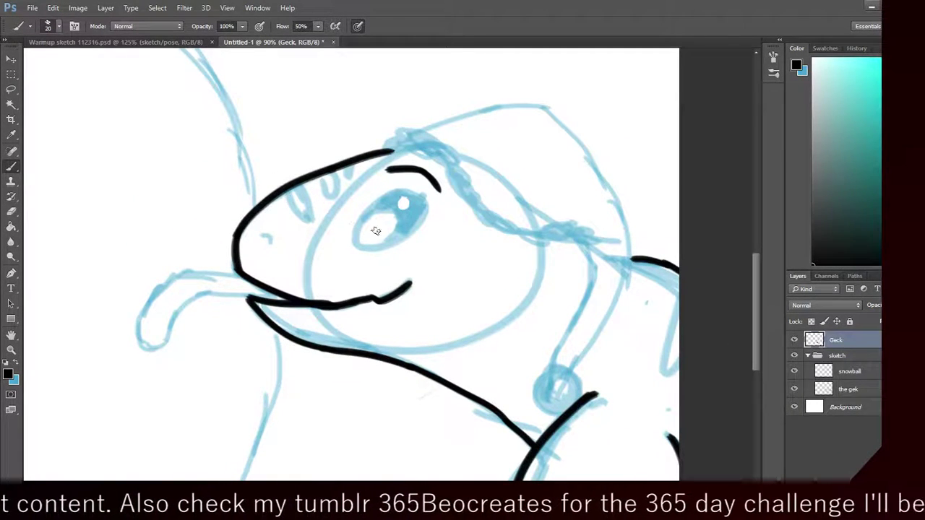
mouse_move(361, 242)
left_mouse_down()
mouse_move(386, 195)
mouse_move(403, 210)
mouse_move(381, 197)
mouse_move(426, 194)
mouse_move(383, 197)
mouse_move(421, 211)
mouse_move(417, 196)
mouse_move(421, 221)
mouse_move(413, 220)
mouse_move(417, 197)
mouse_move(417, 228)
mouse_move(359, 245)
mouse_move(419, 220)
mouse_move(386, 242)
mouse_move(396, 215)
mouse_move(368, 214)
mouse_move(384, 205)
mouse_move(406, 198)
mouse_move(407, 225)
mouse_move(418, 208)
mouse_move(414, 214)
mouse_move(409, 202)
mouse_move(414, 226)
left_mouse_up()
key("ctrl+z")
key("ctrl+z")
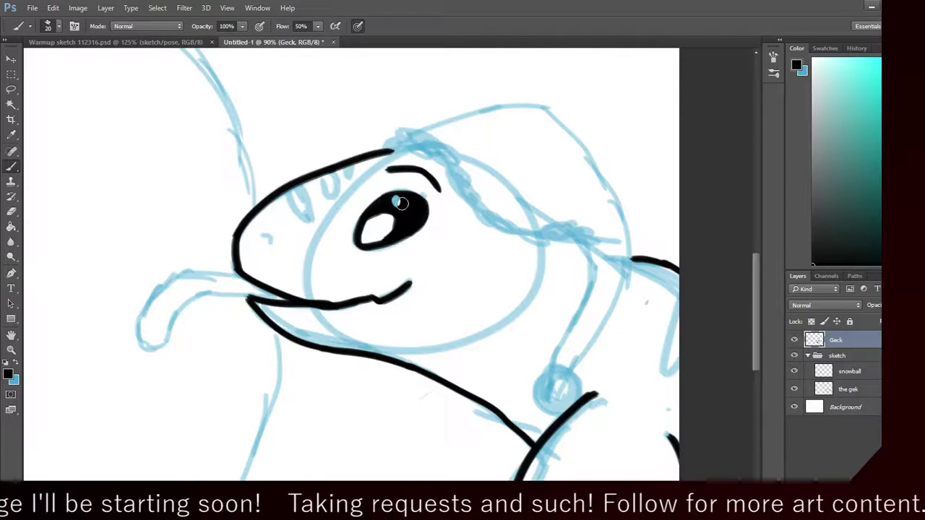
Step: Clear a small round highlight in the upper part of the black eye and round out the larger highlight's edge
left_click(403, 204)
key("ctrl+z")
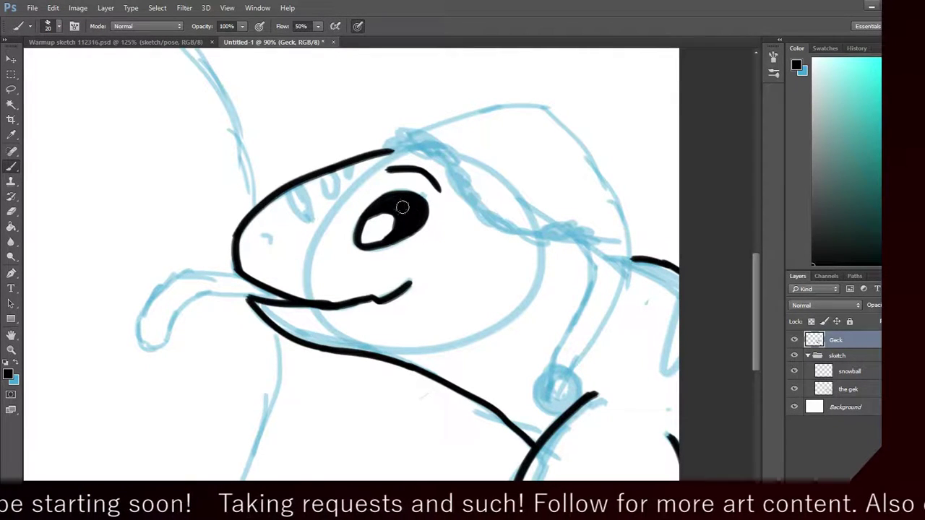
left_click(403, 204)
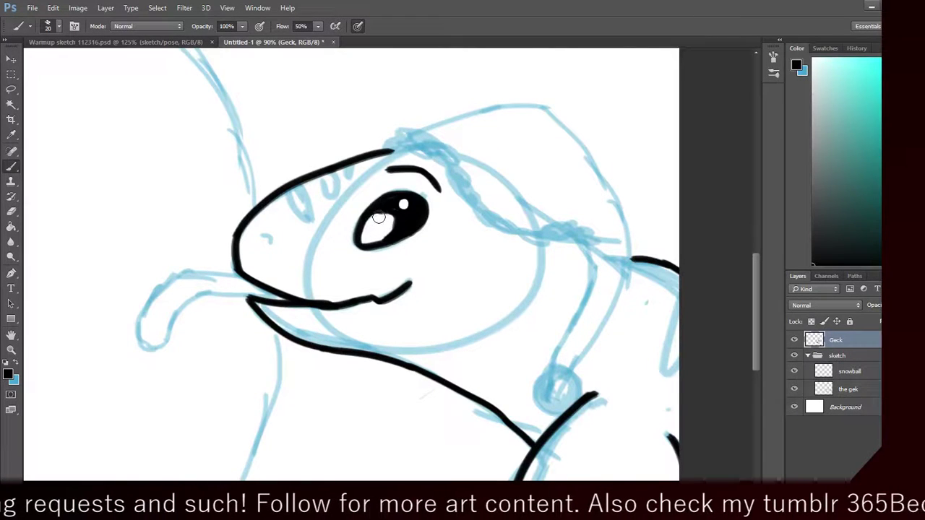
left_click_drag(387, 215, 381, 235)
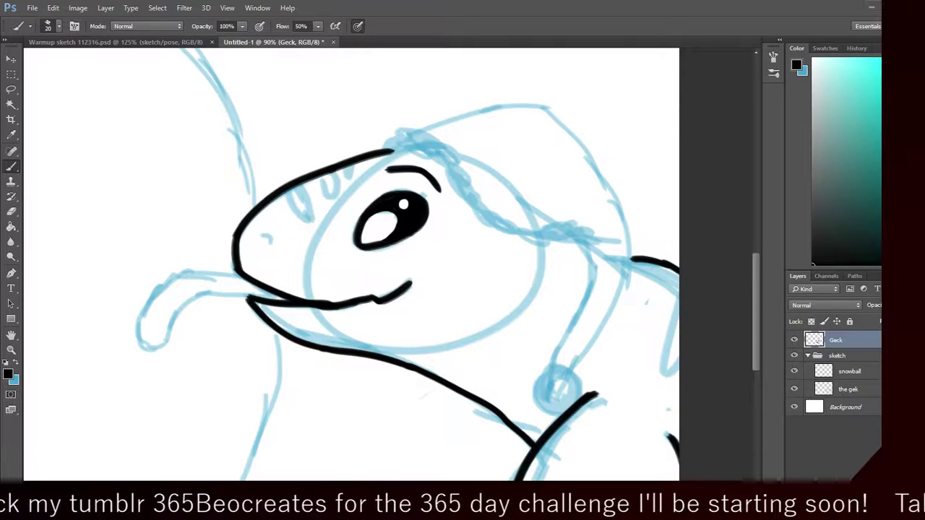
Step: Switch to the 14 px brush preset and ink the small curved nostril on the snout in black
left_click(59, 27)
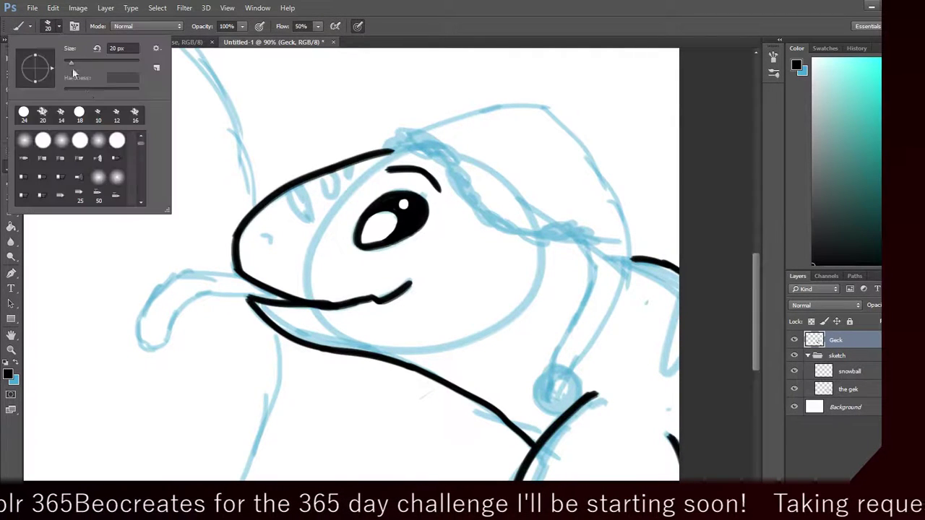
left_click(61, 112)
left_click(359, 179)
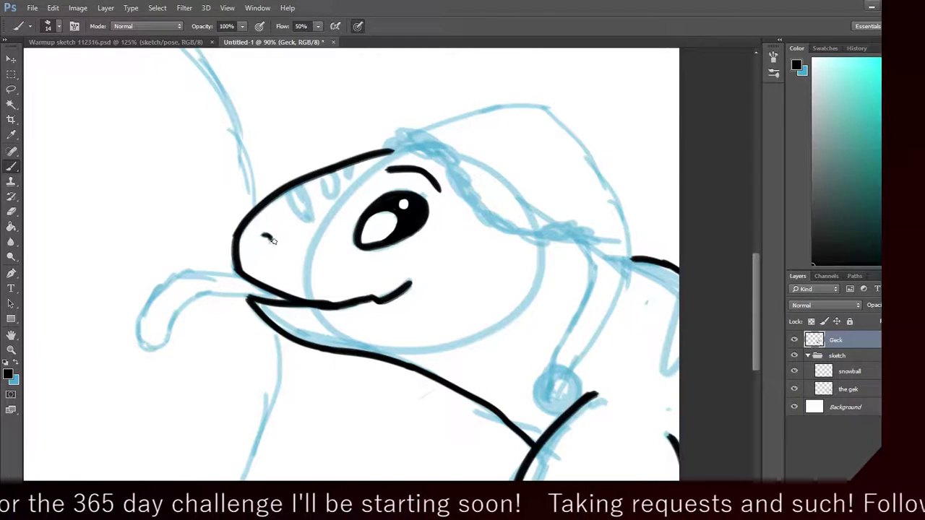
left_click_drag(262, 240, 271, 244)
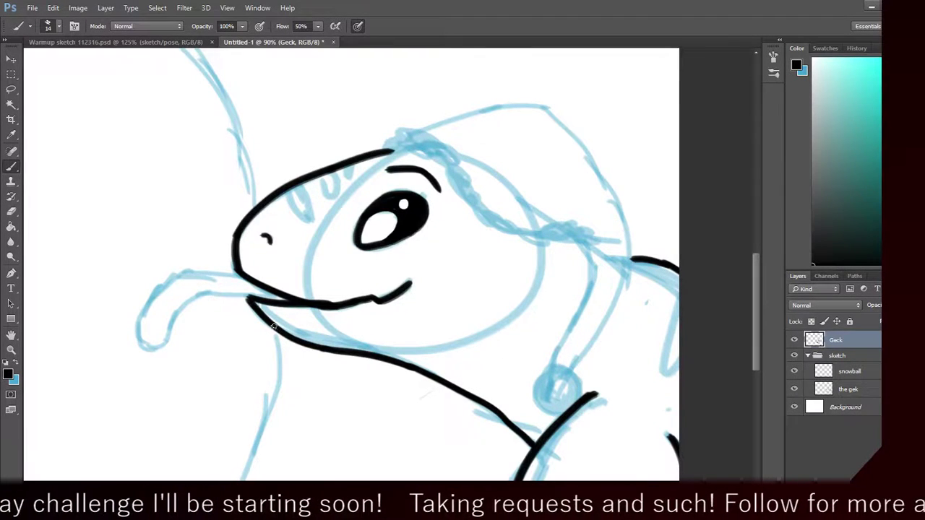
left_click_drag(242, 276, 178, 274)
key("ctrl+alt+z")
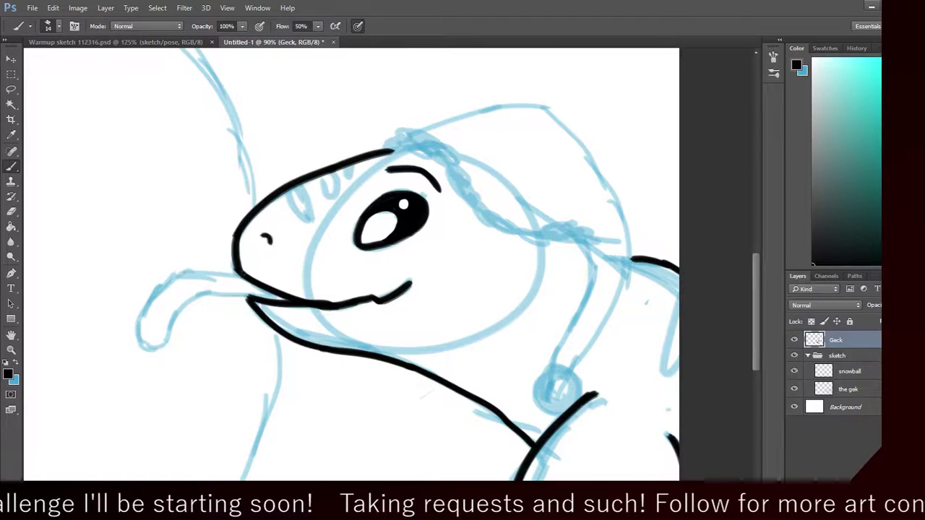
left_click_drag(243, 275, 186, 271)
key("ctrl+alt+z")
key("ctrl+alt+z")
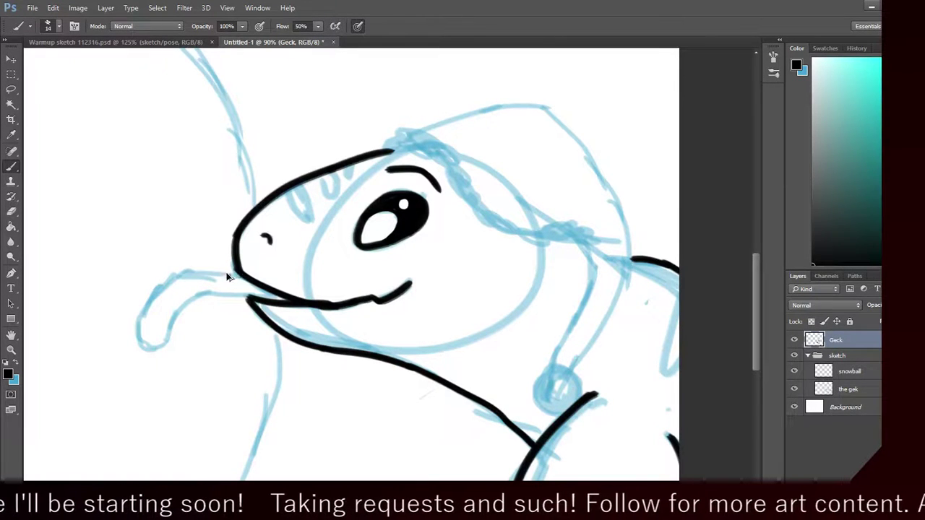
Step: Ink the outline of the drooping tongue in black, with a short inner line just below its upper edge
mouse_move(243, 276)
left_mouse_down()
mouse_move(186, 271)
mouse_move(131, 340)
left_mouse_up()
key("ctrl+alt+z")
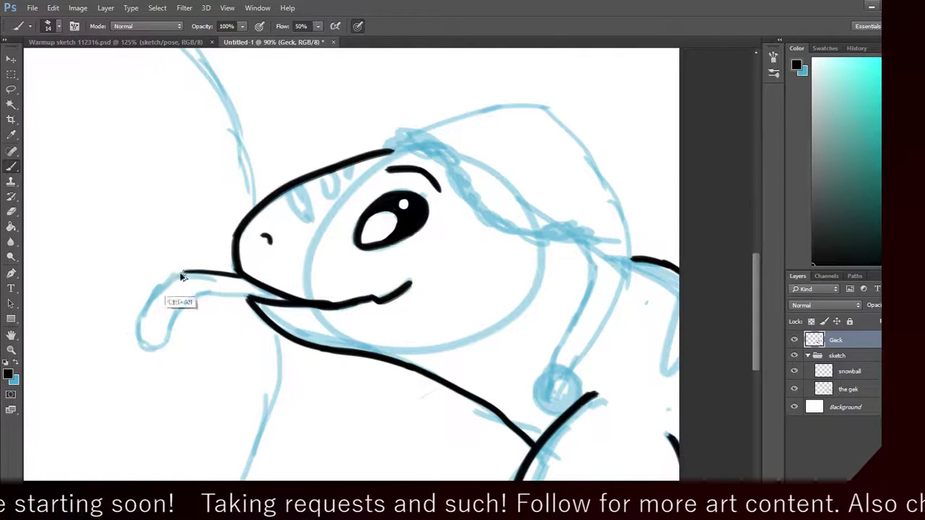
mouse_move(186, 274)
left_mouse_down()
mouse_move(137, 330)
mouse_move(153, 346)
mouse_move(203, 304)
mouse_move(196, 297)
mouse_move(249, 296)
left_mouse_up()
key("ctrl+alt+z")
key("ctrl+alt+z")
key("ctrl+alt+z")
key("ctrl+alt+z")
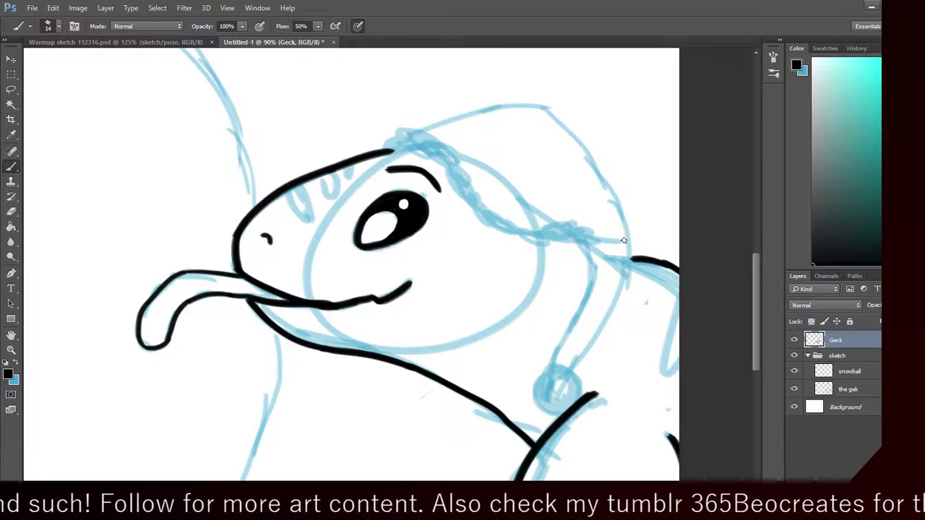
left_click_drag(175, 275, 223, 288)
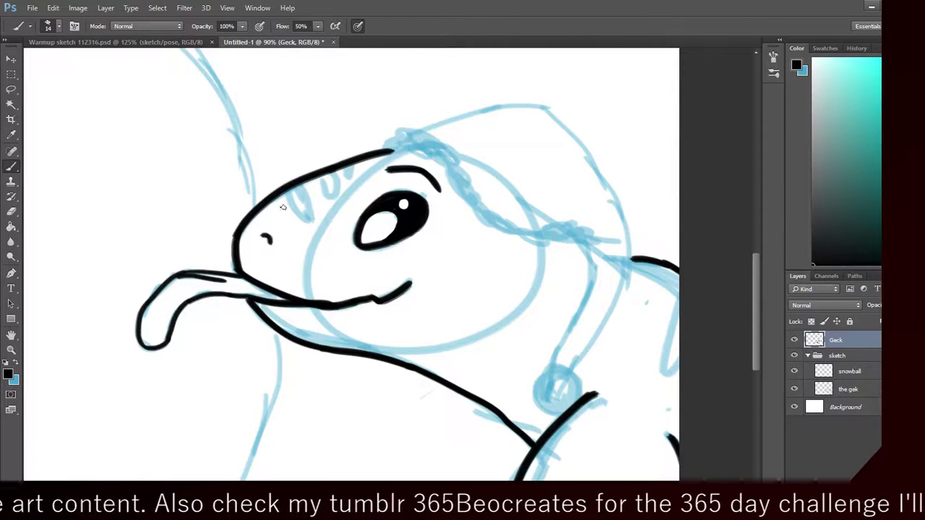
Step: Add a new layer above the Geck layer and name it geckhat
mouse_move(753, 354)
left_mouse_down()
mouse_move(747, 391)
mouse_move(746, 360)
left_mouse_up()
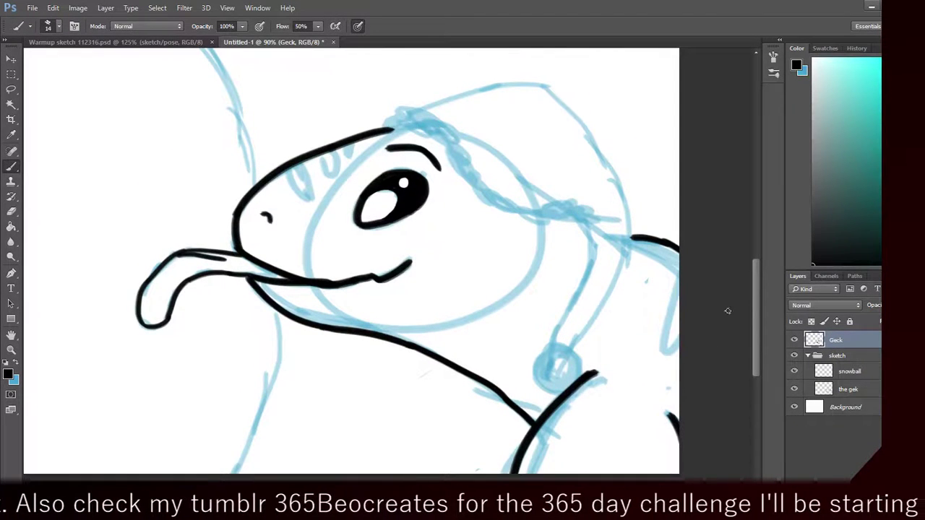
key("ctrl+shift+alt+n")
double_click(839, 341)
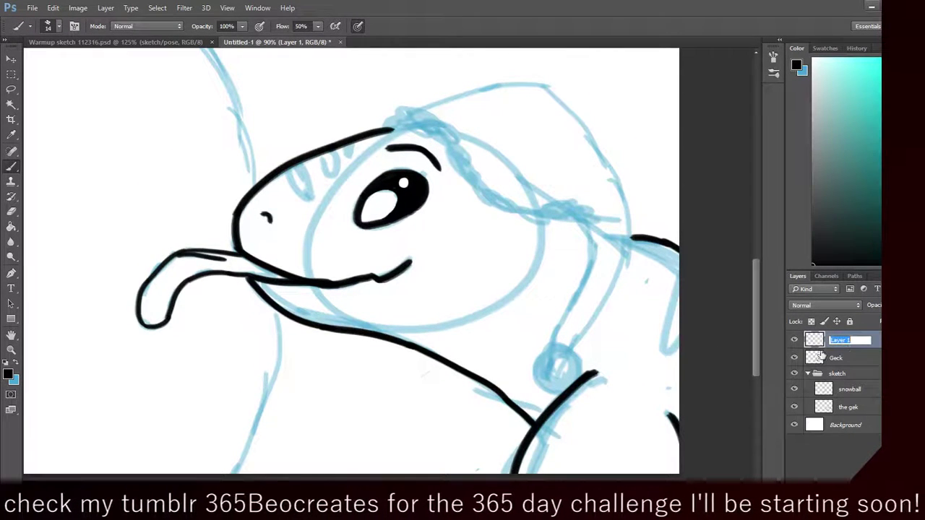
type("geckhat")
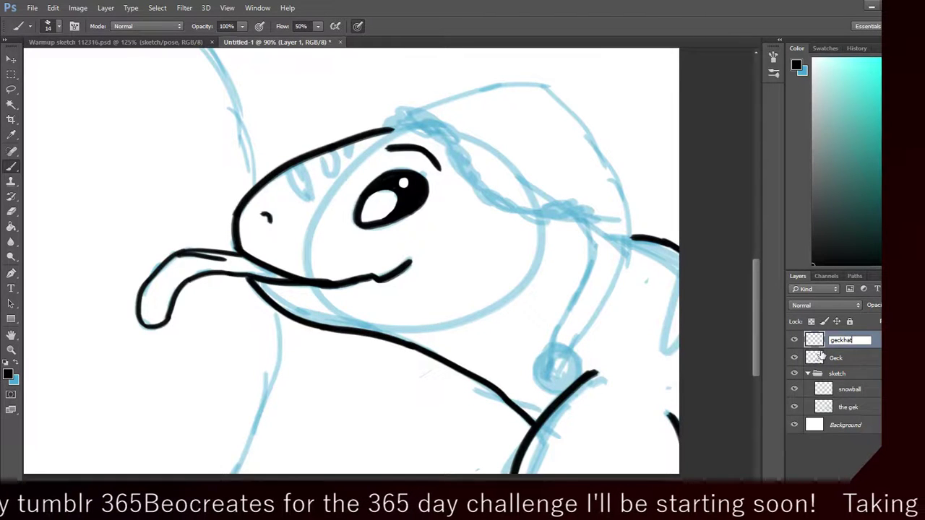
key("Return")
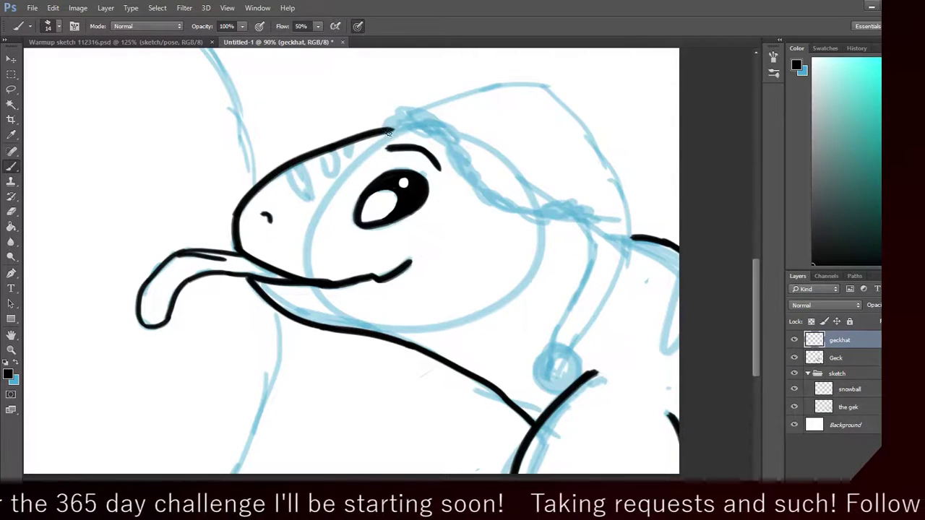
Step: Ink the bumpy upper edge of the hat's fur trim in black, along with the front part of its lower edge
mouse_move(387, 127)
left_mouse_down()
mouse_move(408, 107)
mouse_move(458, 142)
left_mouse_up()
key("ctrl+z")
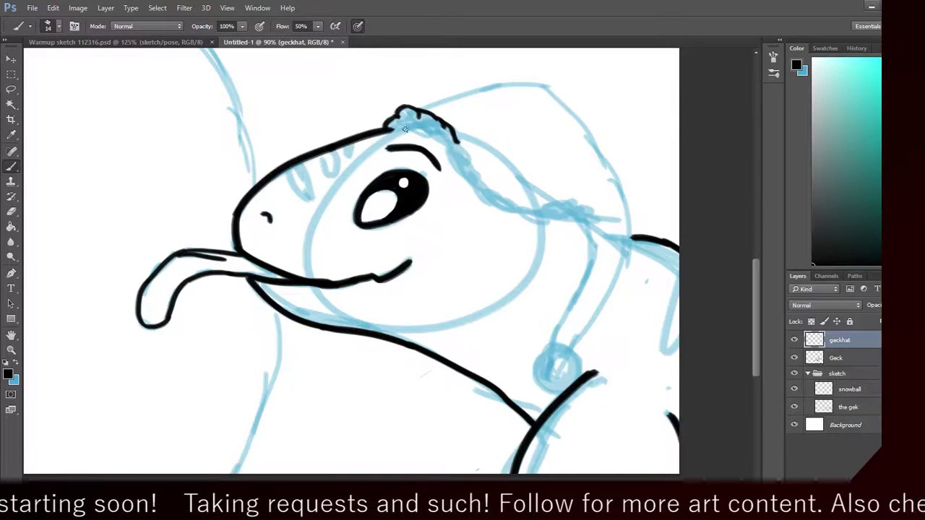
mouse_move(401, 129)
left_mouse_down()
mouse_move(444, 138)
mouse_move(459, 167)
mouse_move(466, 148)
mouse_move(456, 141)
mouse_move(484, 184)
left_mouse_up()
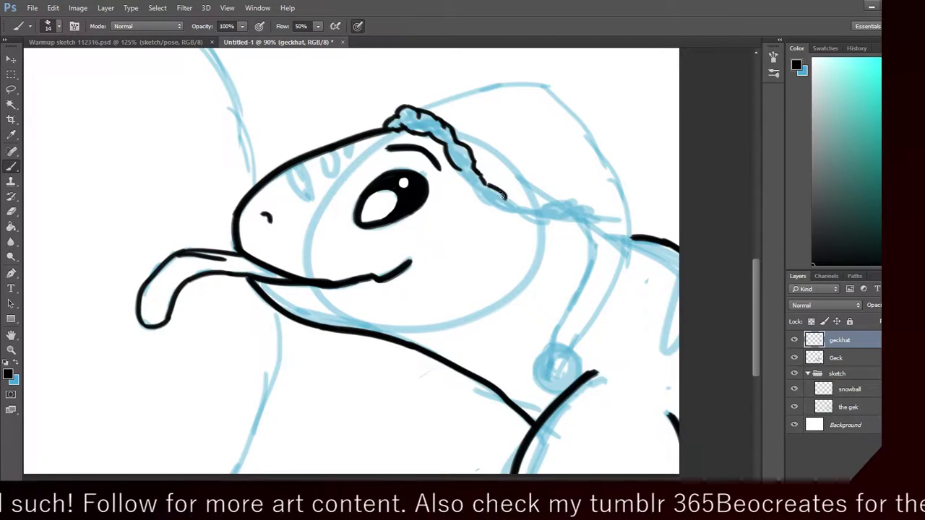
left_click_drag(485, 185, 542, 209)
key("ctrl+z")
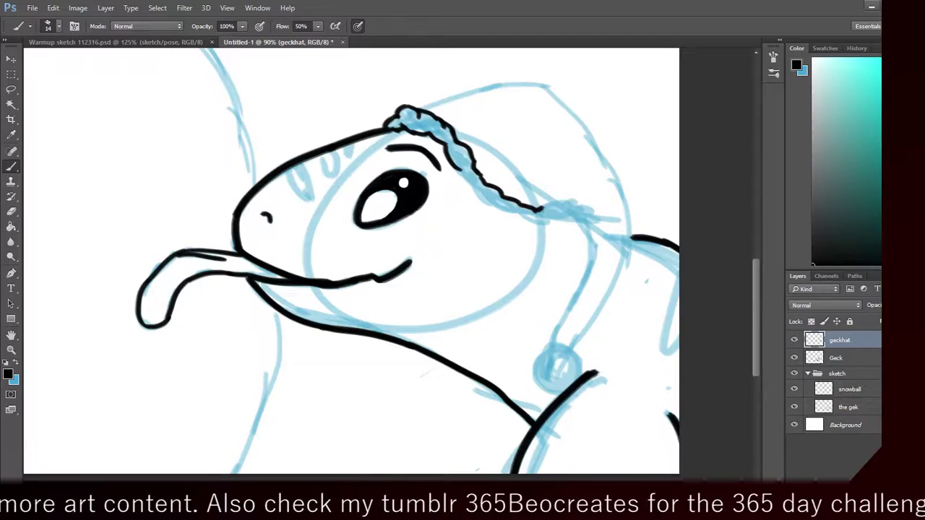
Step: Ink the rest of the fur trim's lower edge in black and close the trim with a bumpy rounded back end
mouse_move(458, 169)
left_mouse_down()
mouse_move(491, 205)
mouse_move(535, 220)
mouse_move(571, 200)
left_mouse_up()
key("ctrl+z")
key("ctrl+z")
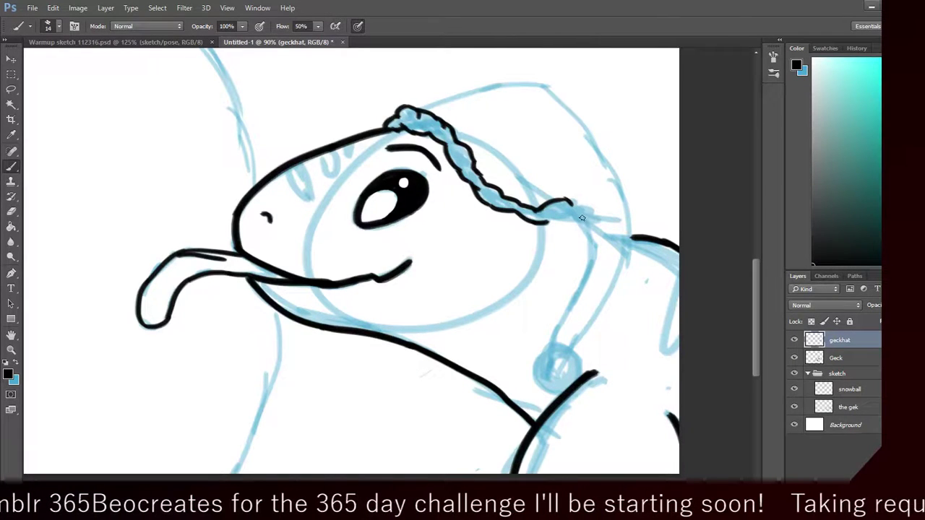
mouse_move(568, 203)
left_mouse_down()
mouse_move(594, 214)
mouse_move(547, 222)
mouse_move(580, 225)
mouse_move(578, 225)
left_mouse_up()
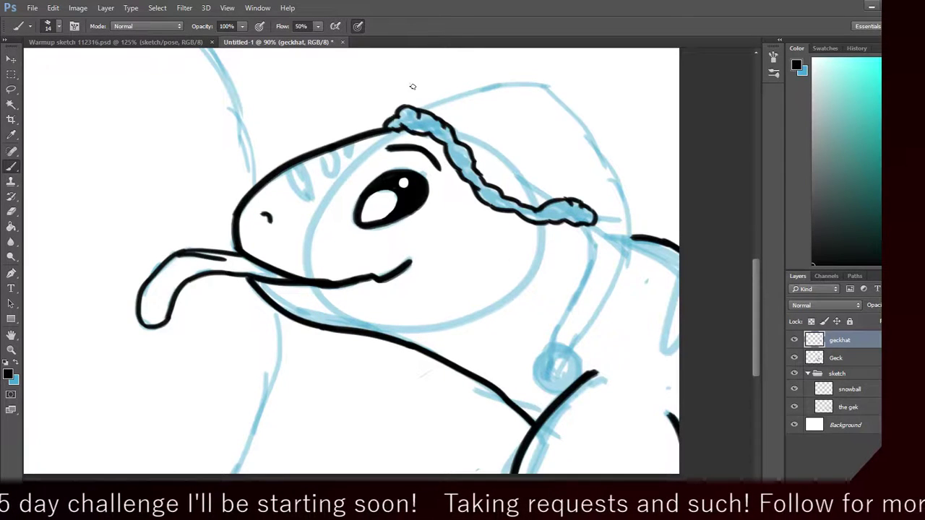
Step: Ink the top of the hat's crown in black, curving from the front of the fur trim to the bend at its peak
left_click_drag(413, 110, 528, 81)
key("ctrl+z")
mouse_move(420, 110)
left_mouse_down()
mouse_move(508, 88)
mouse_move(546, 90)
mouse_move(430, 115)
mouse_move(505, 85)
mouse_move(546, 89)
mouse_move(575, 115)
left_mouse_up()
key("ctrl+alt+z")
key("ctrl+alt+z")
key("ctrl+z")
key("ctrl+z")
key("ctrl+z")
key("ctrl+z")
mouse_move(547, 87)
left_mouse_down()
mouse_move(618, 171)
mouse_move(633, 238)
left_mouse_up()
key("ctrl+alt+z")
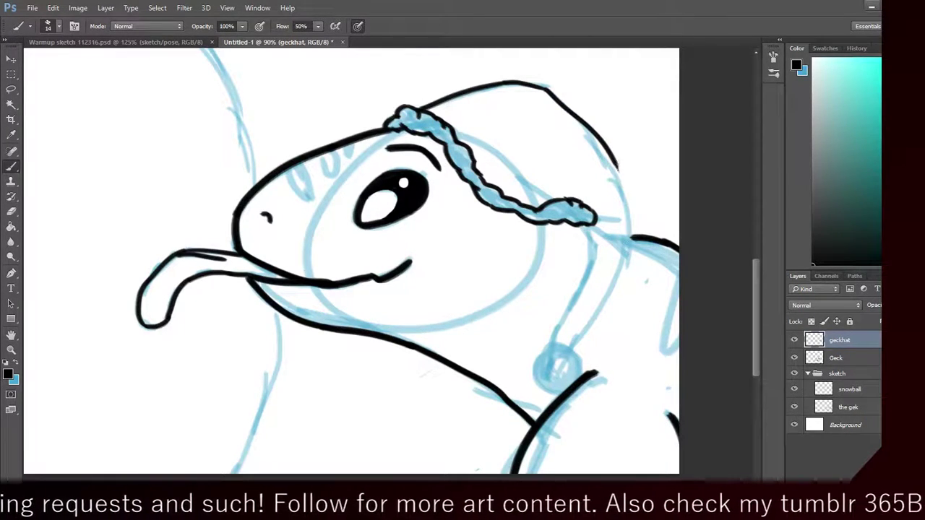
left_click_drag(617, 164, 626, 229)
key("ctrl+alt+z")
key("ctrl+alt+z")
left_click_drag(547, 86, 590, 129)
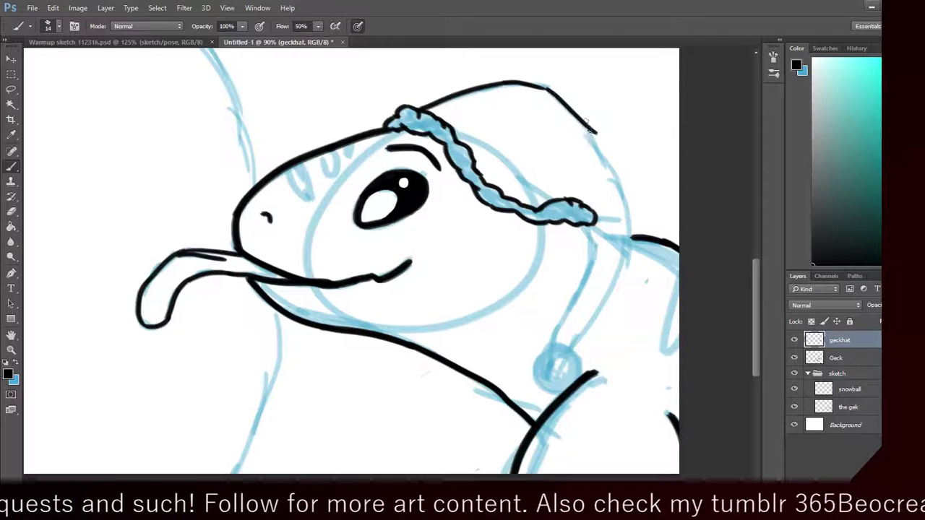
key("ctrl+alt+z")
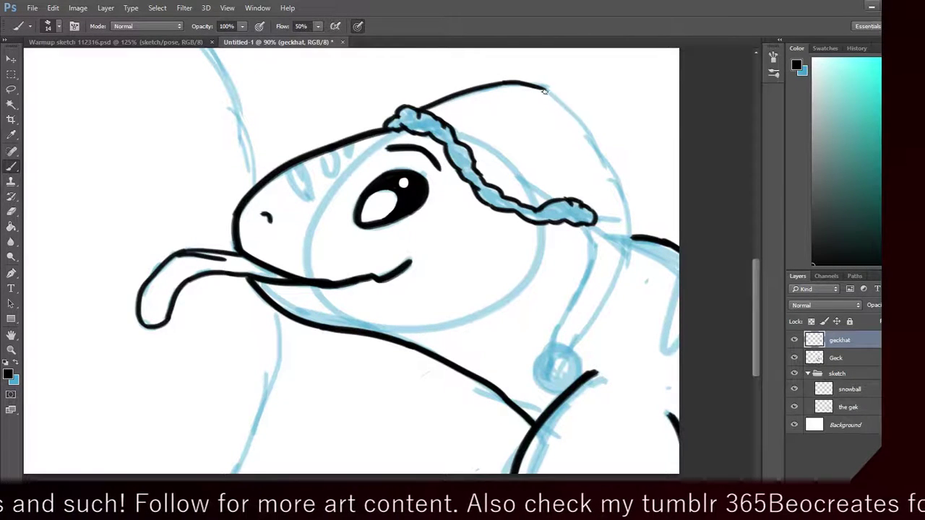
Step: Ink the back of the hat's crown in black down to the gecko's back, continuing along the hanging tail's outer edge
mouse_move(547, 87)
left_mouse_down()
mouse_move(590, 135)
mouse_move(626, 206)
mouse_move(611, 179)
mouse_move(630, 203)
mouse_move(623, 185)
mouse_move(614, 180)
mouse_move(632, 248)
left_mouse_up()
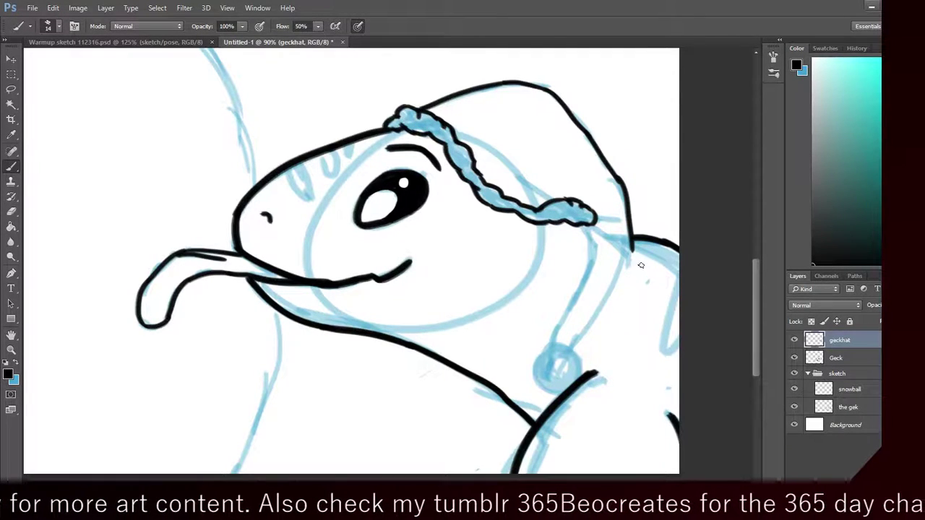
left_click_drag(632, 249, 614, 316)
key("ctrl+z")
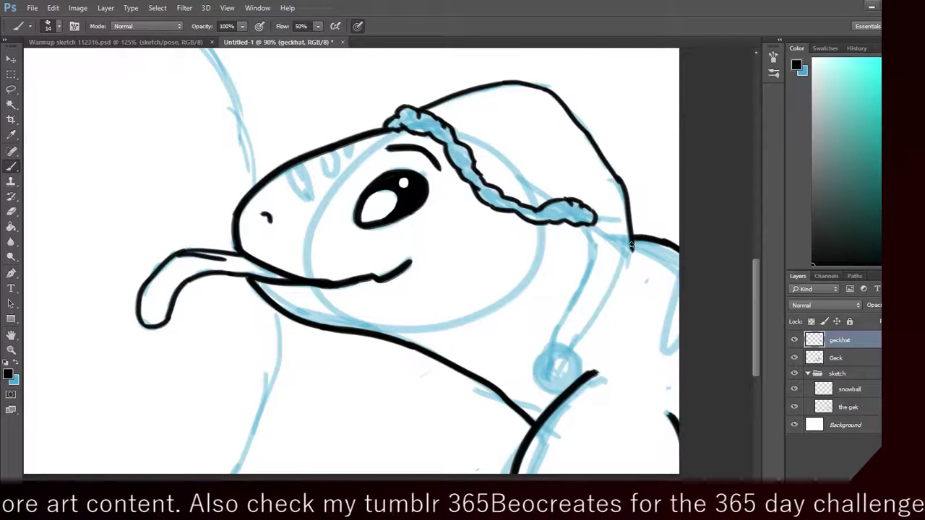
left_click_drag(633, 244, 591, 328)
left_click_drag(630, 247, 582, 318)
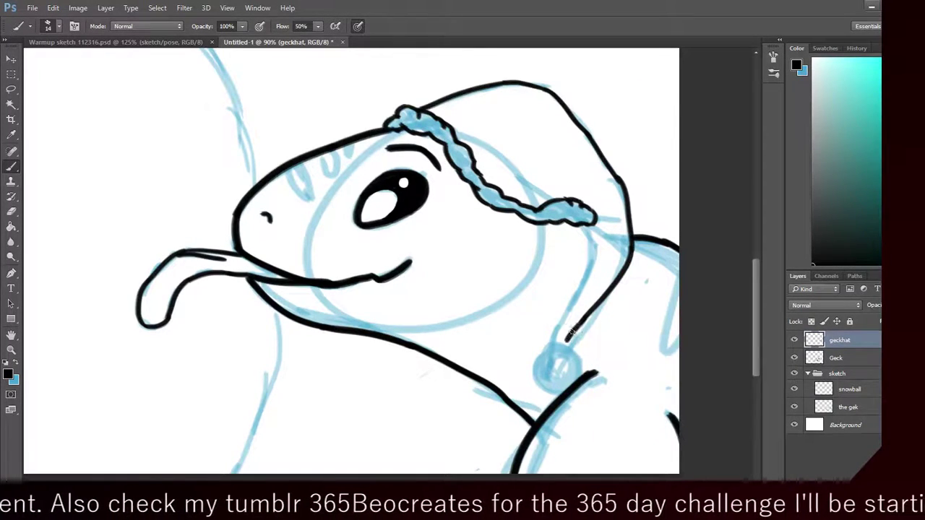
key("ctrl+z")
Step: Ink the inner edge of the hat's hanging tail in black, from below the fur trim to the pompom
left_click_drag(586, 226, 590, 270)
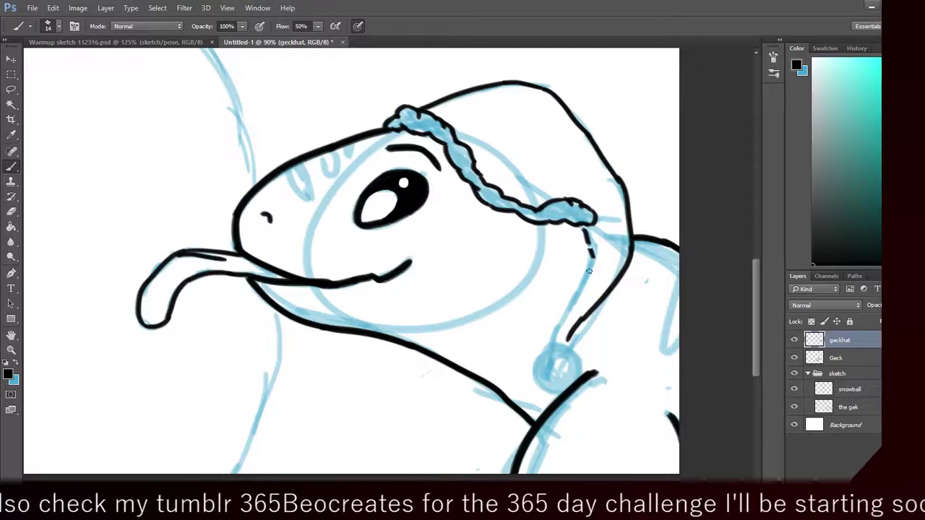
key("ctrl+z")
mouse_move(587, 227)
left_mouse_down()
mouse_move(595, 269)
mouse_move(546, 372)
mouse_move(556, 377)
left_mouse_up()
key("ctrl+z")
key("ctrl+z")
Step: Try outlining the pompom at the tip of the hat's tail, and cut the tail's end back slightly
mouse_move(561, 340)
left_mouse_down()
mouse_move(541, 358)
mouse_move(546, 373)
left_mouse_up()
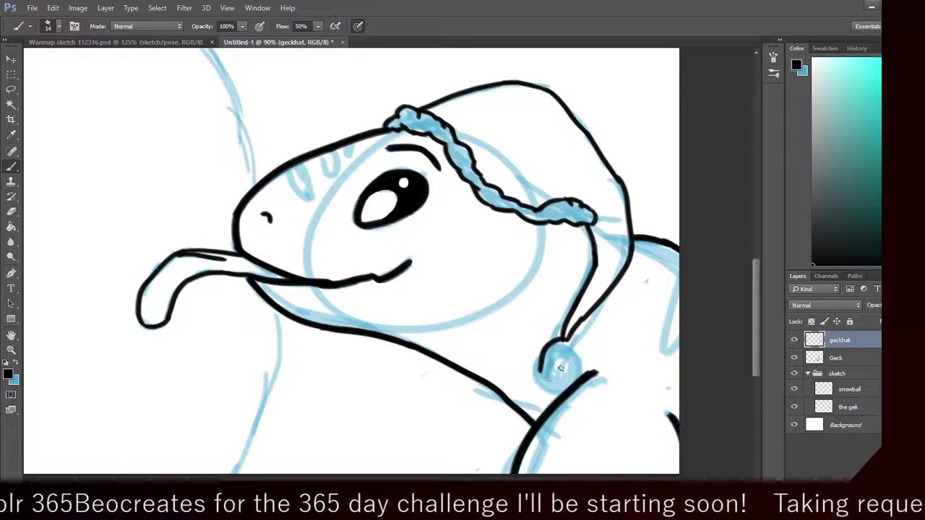
key("ctrl+z")
mouse_move(562, 339)
left_mouse_down()
mouse_move(537, 381)
mouse_move(551, 386)
left_mouse_up()
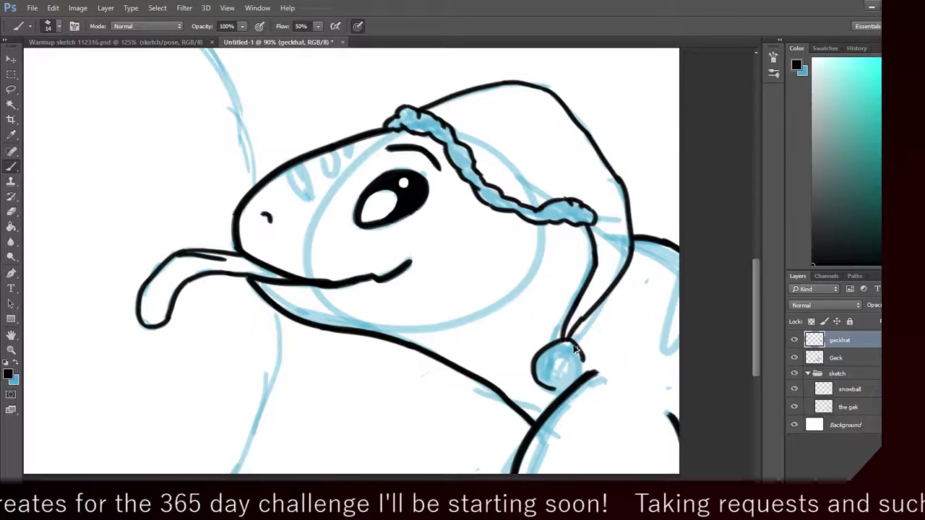
key("ctrl+alt+z")
key("ctrl+alt+z")
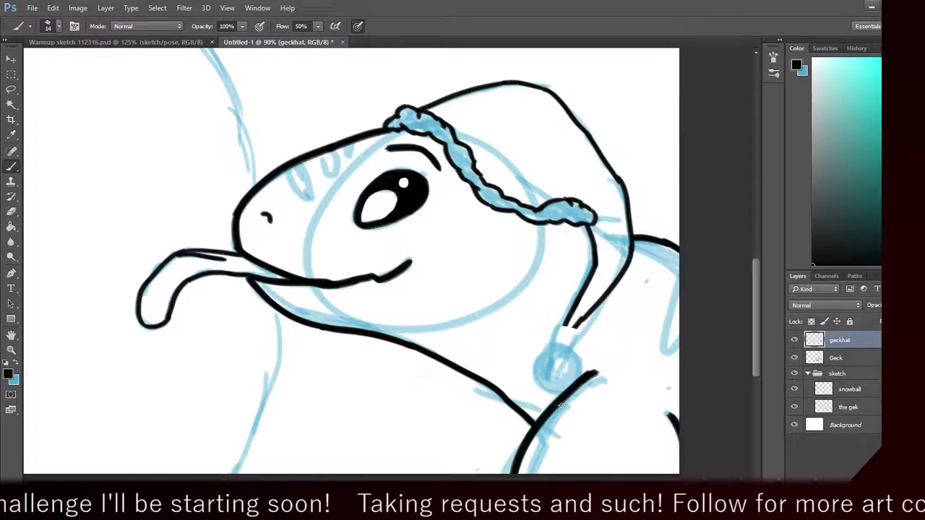
mouse_move(568, 325)
left_mouse_down()
mouse_move(547, 357)
mouse_move(571, 365)
mouse_move(550, 334)
mouse_move(586, 371)
left_mouse_up()
key("ctrl+z")
key("ctrl+z")
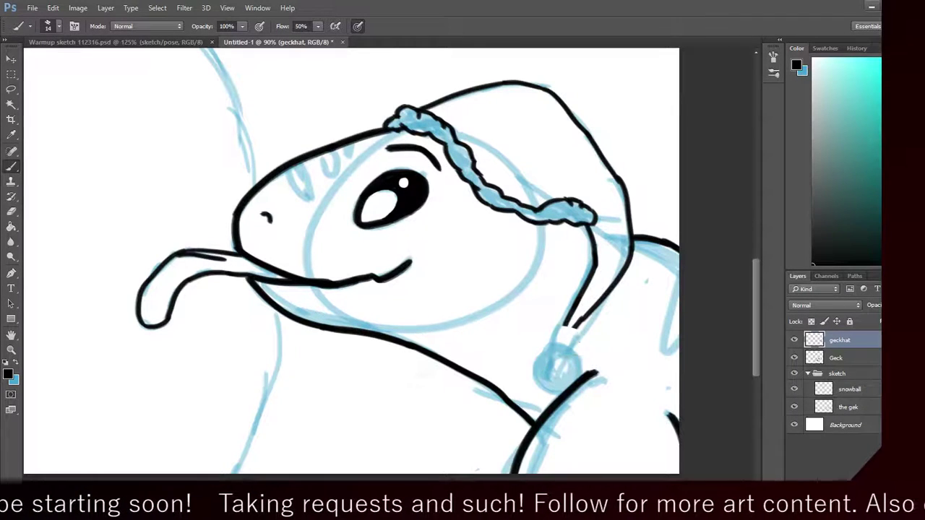
left_click_drag(576, 323, 581, 374)
mouse_move(576, 324)
left_mouse_down()
mouse_move(591, 354)
mouse_move(567, 376)
left_mouse_up()
key("ctrl+alt+z")
key("ctrl+alt+z")
key("ctrl+alt+z")
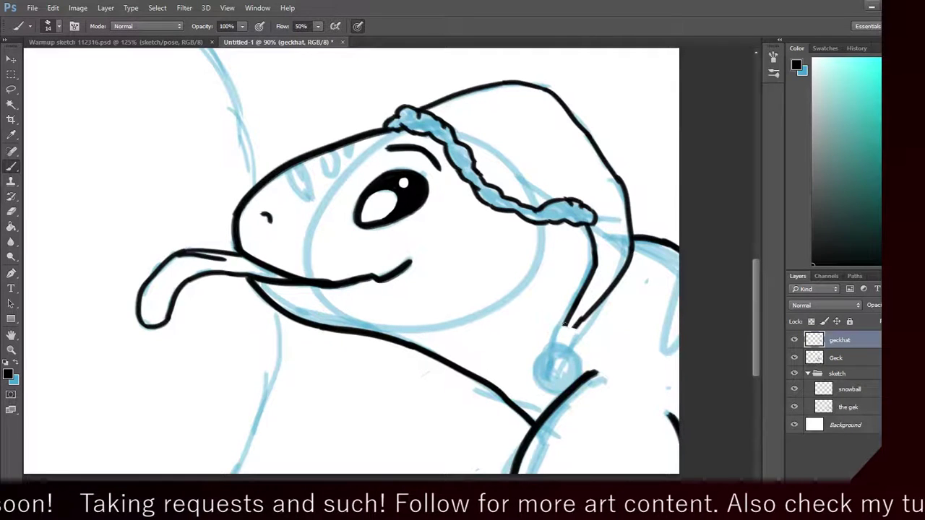
Step: Ink the pompom's outer edge in black, curving from the end of the hat's tail down to the gecko's back
left_click_drag(575, 325, 546, 367)
key("ctrl+z")
mouse_move(576, 326)
left_mouse_down()
mouse_move(538, 339)
mouse_move(537, 351)
mouse_move(587, 339)
mouse_move(589, 372)
left_mouse_up()
key("ctrl+z")
key("ctrl+z")
Step: Close the pompom's round black outline along its front side and underside
left_click_drag(555, 326, 547, 383)
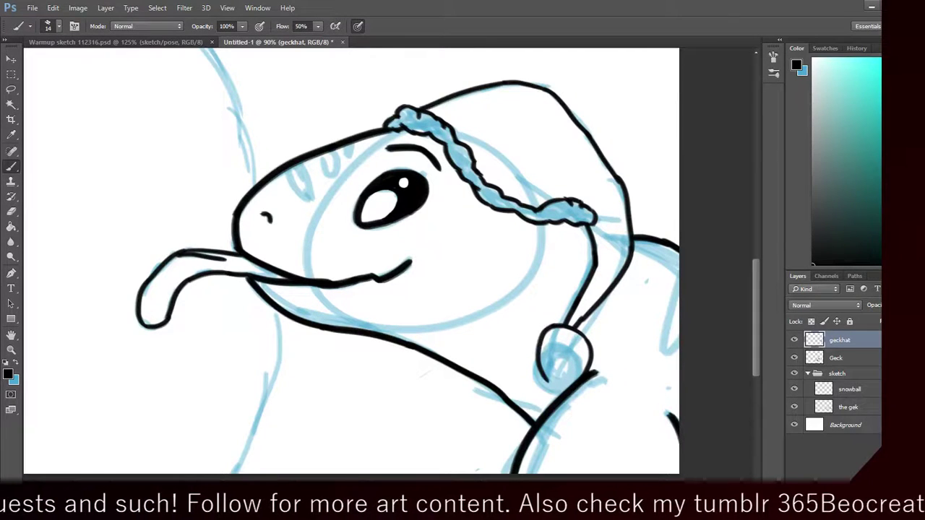
key("ctrl+z")
left_click_drag(555, 326, 550, 383)
key("ctrl+z")
left_click_drag(554, 325, 526, 377)
key("ctrl+z")
left_click_drag(555, 324, 525, 377)
key("ctrl+z")
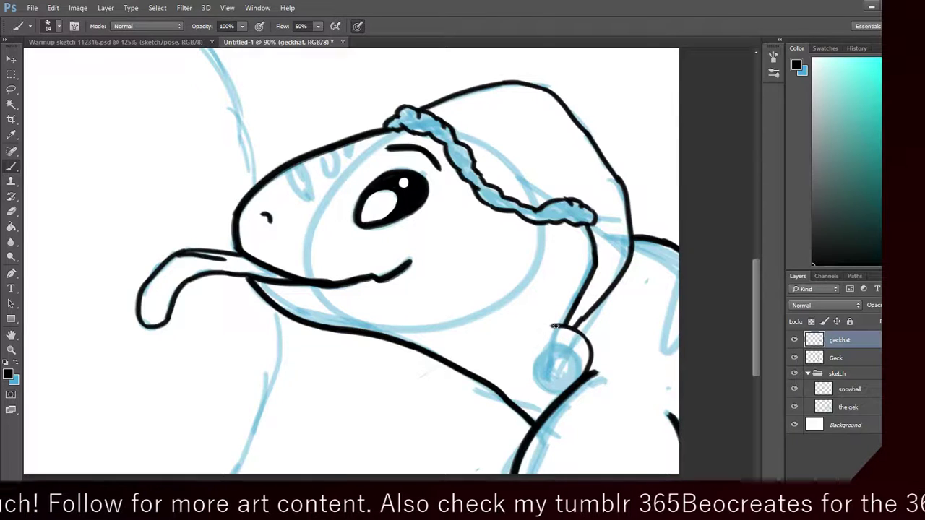
mouse_move(558, 326)
left_mouse_down()
mouse_move(545, 366)
mouse_move(557, 335)
mouse_move(530, 341)
mouse_move(538, 381)
mouse_move(575, 380)
left_mouse_up()
key("ctrl+z")
key("ctrl+z")
key("ctrl+z")
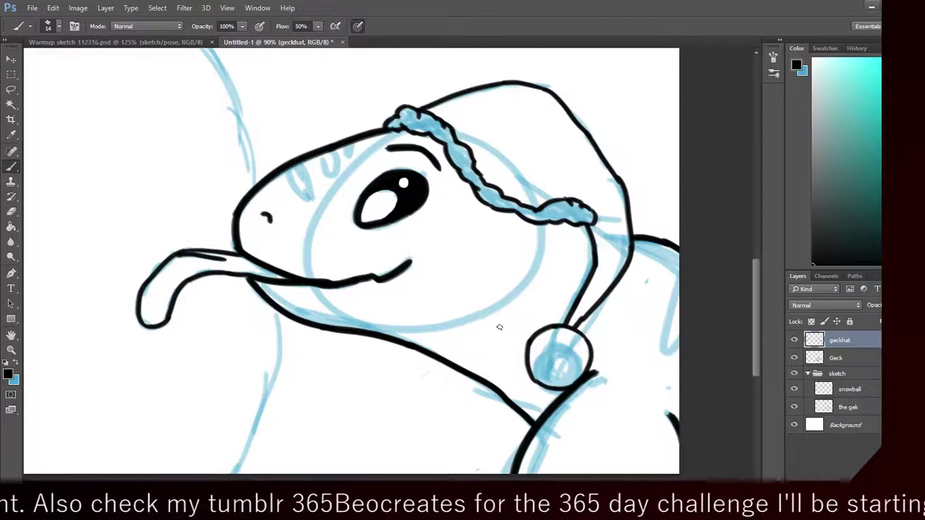
Step: Add a new layer above geckhat and name it Snowball
mouse_move(754, 367)
left_mouse_down()
mouse_move(751, 400)
mouse_move(699, 406)
left_mouse_up()
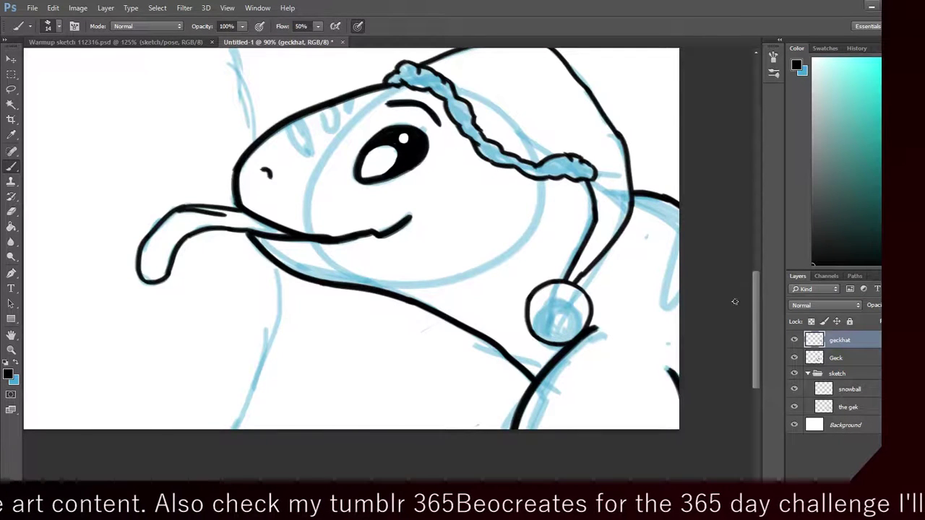
left_click_drag(756, 344, 753, 365)
left_click_drag(542, 483, 486, 483)
scroll(716, 356, "right", 5)
scroll(755, 339, "up", 6)
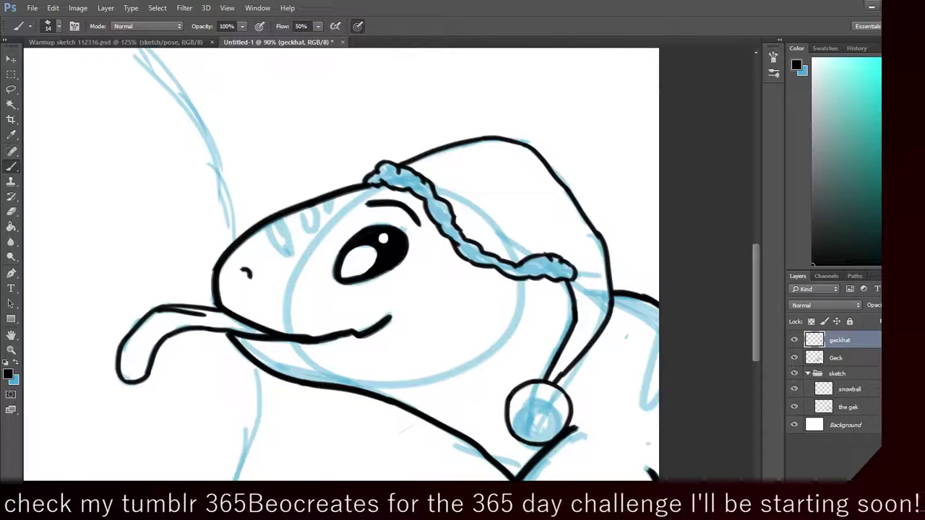
key("ctrl+shift+alt+n")
double_click(839, 341)
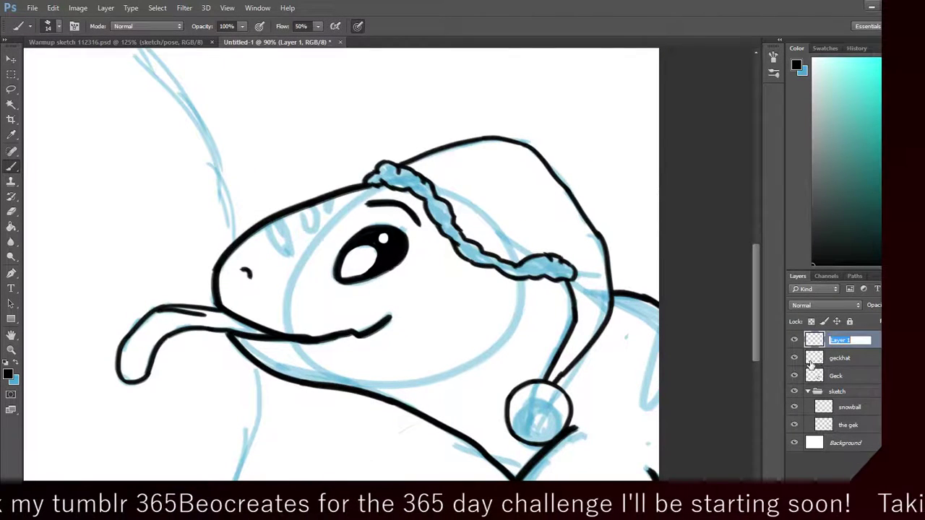
type("Snowball")
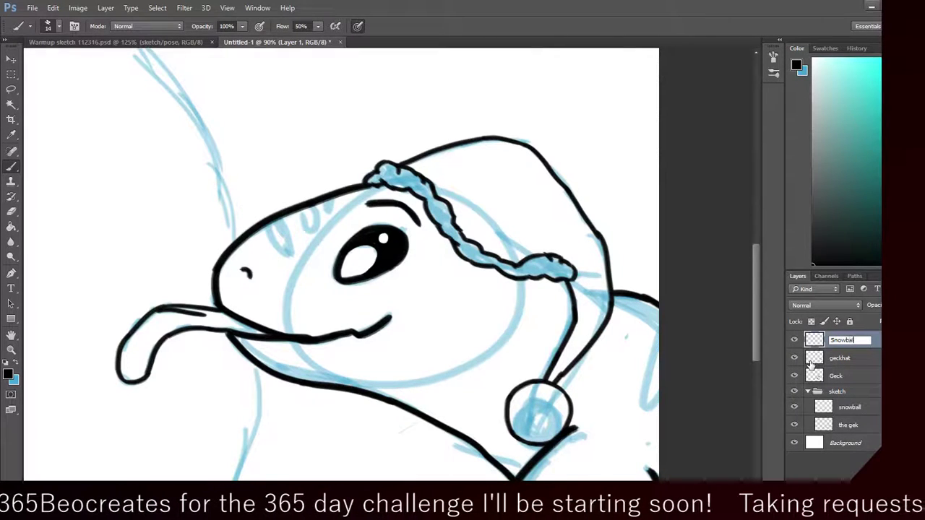
key("Return")
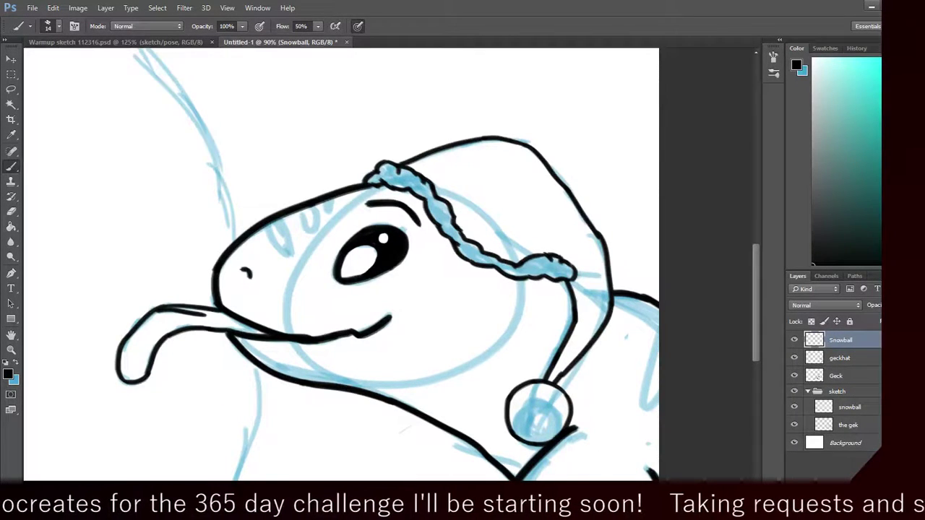
Step: Ink the snowball's edge in black from beneath the gecko's chin down to the bottom of the canvas
scroll(628, 430, "left", 9)
scroll(627, 430, "right", 5)
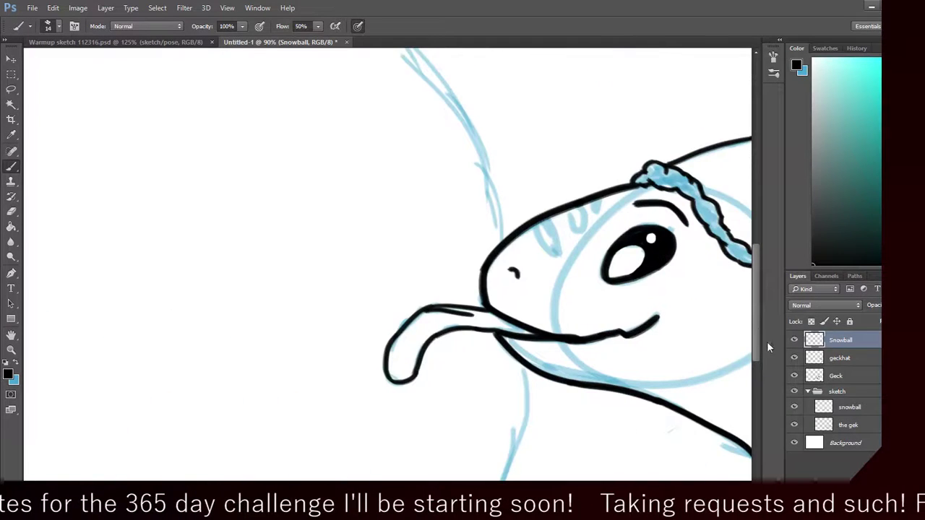
scroll(628, 430, "down", 5)
left_click_drag(527, 207, 509, 299)
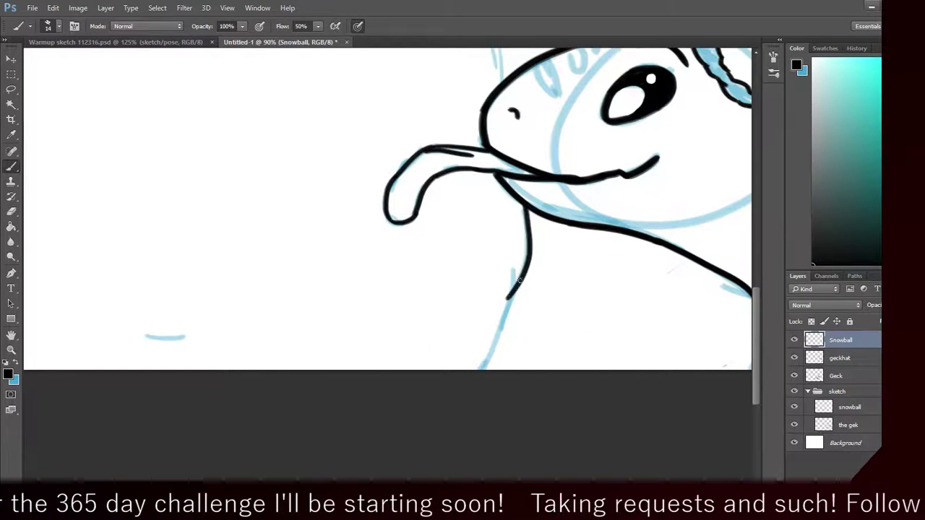
key("ctrl+alt+z")
left_click_drag(528, 209, 516, 285)
key("ctrl+alt+z")
left_click_drag(533, 213, 513, 283)
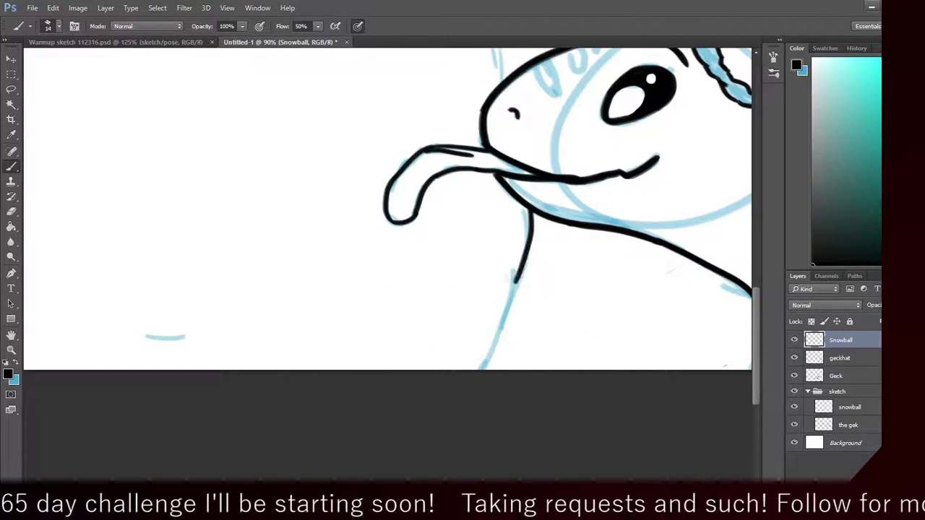
key("ctrl+z")
left_click_drag(530, 212, 481, 369)
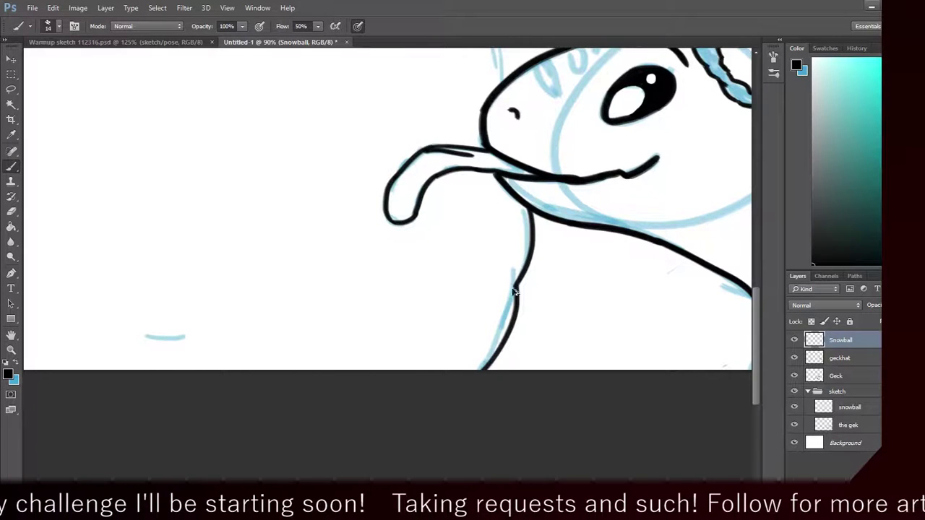
key("ctrl+z")
left_click_drag(514, 272, 498, 340)
left_click_drag(468, 396, 497, 339)
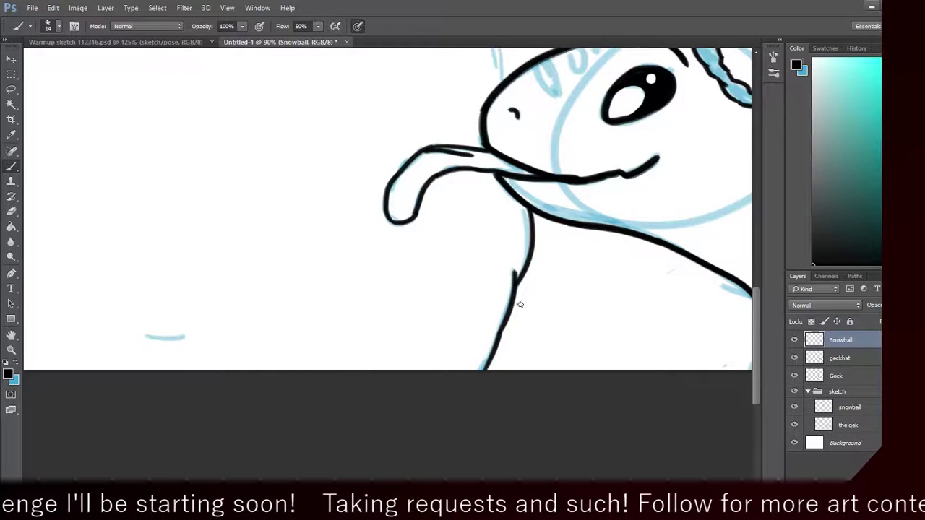
Step: Ink the snowball's edge in black from the top of the gecko's snout up along the sketched curve
left_click_drag(755, 332, 755, 283)
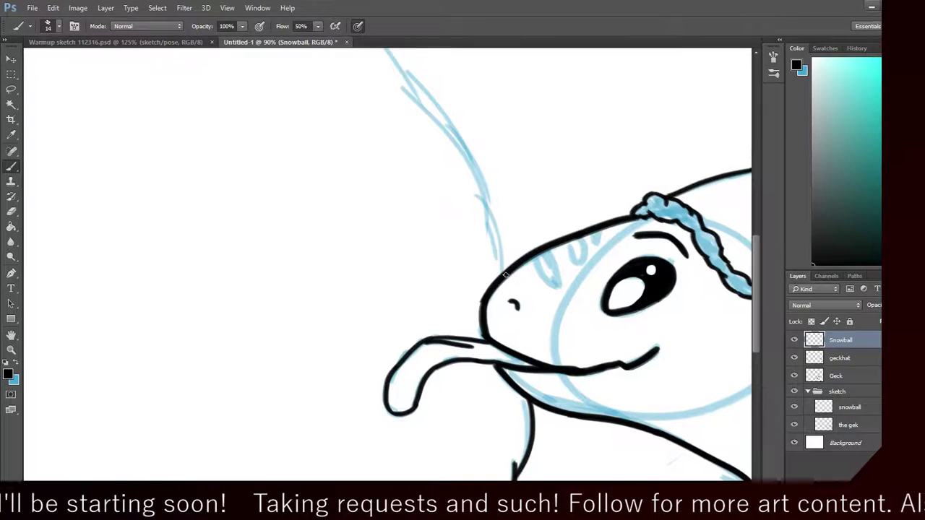
left_click_drag(508, 269, 492, 211)
key("ctrl+z")
left_click_drag(500, 270, 470, 130)
key("ctrl+z")
mouse_move(493, 232)
left_mouse_down()
mouse_move(457, 137)
mouse_move(397, 69)
left_mouse_up()
key("ctrl+z")
left_click_drag(466, 147, 397, 67)
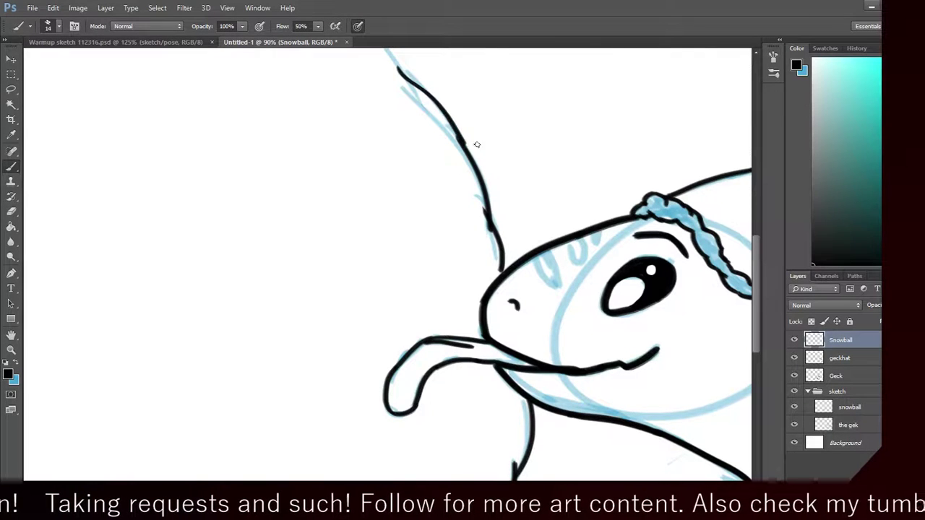
key("ctrl+alt+z")
left_click_drag(462, 149, 419, 72)
key("ctrl+alt+z")
left_click_drag(461, 145, 410, 83)
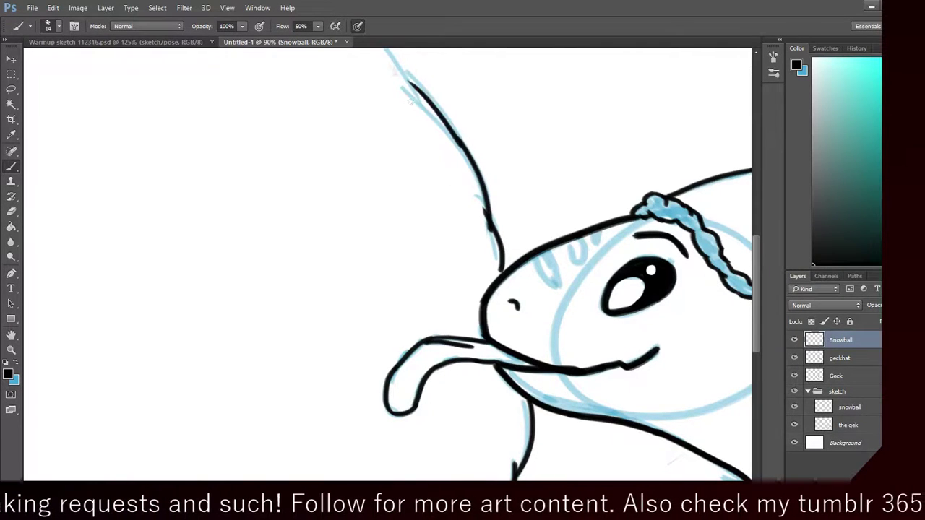
Step: Continue the snowball's black outline over its top and down to the canvas's left edge
left_click_drag(754, 318, 754, 247)
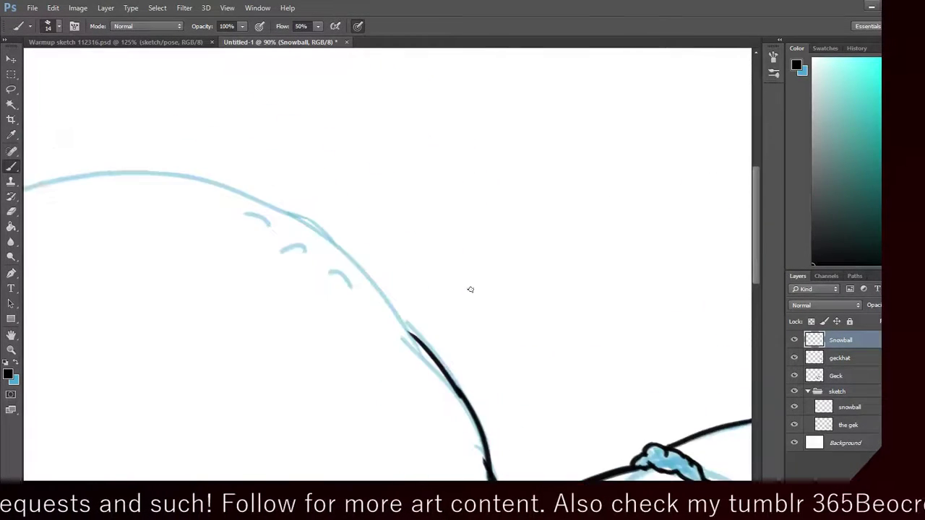
mouse_move(416, 339)
left_mouse_down()
mouse_move(345, 250)
mouse_move(250, 195)
mouse_move(184, 175)
mouse_move(123, 171)
mouse_move(24, 190)
left_mouse_up()
left_click_drag(113, 447, 446, 446)
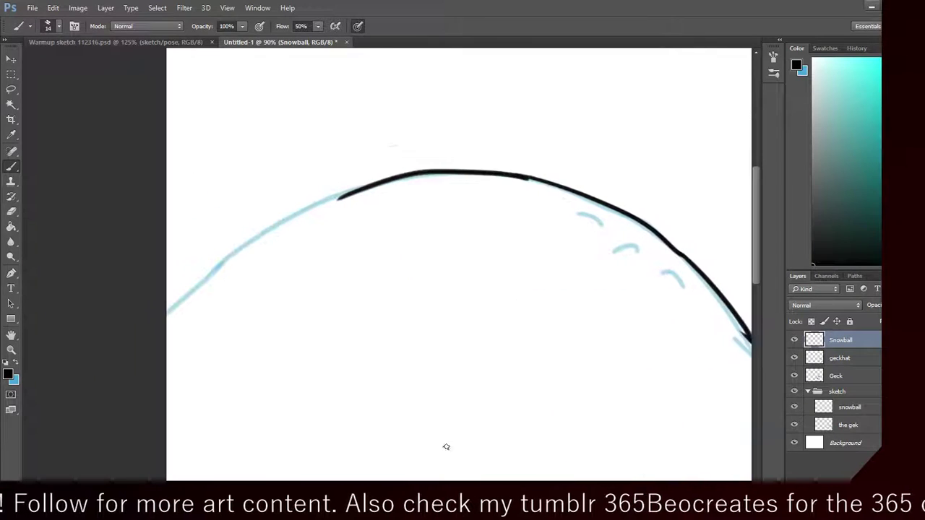
left_click_drag(343, 195, 186, 265)
key("ctrl+z")
mouse_move(352, 192)
left_mouse_down()
mouse_move(329, 198)
mouse_move(255, 252)
mouse_move(283, 227)
mouse_move(241, 247)
mouse_move(168, 317)
left_mouse_up()
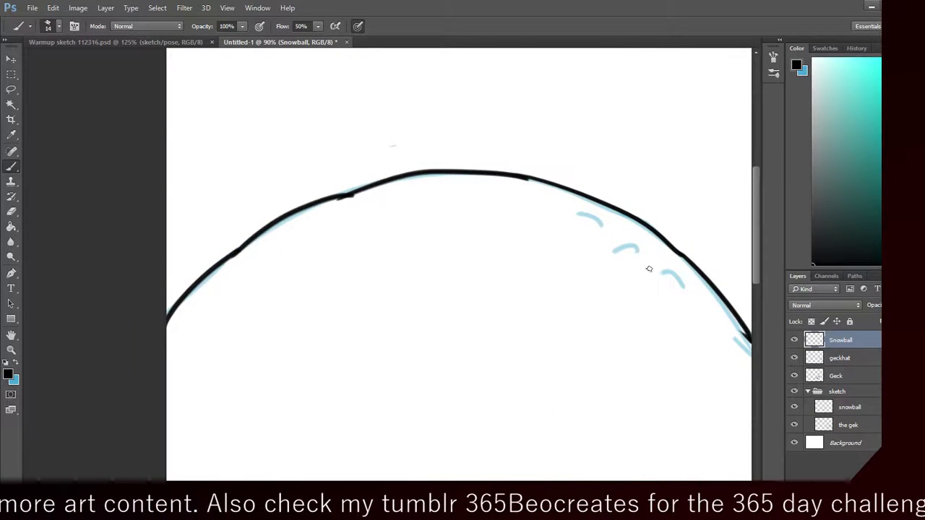
Step: Ink three short black texture marks just inside the snowball's upper right edge
mouse_move(580, 218)
left_mouse_down()
mouse_move(610, 229)
mouse_move(680, 287)
left_mouse_up()
key("ctrl+z")
key("ctrl+alt+z")
key("ctrl+alt+z")
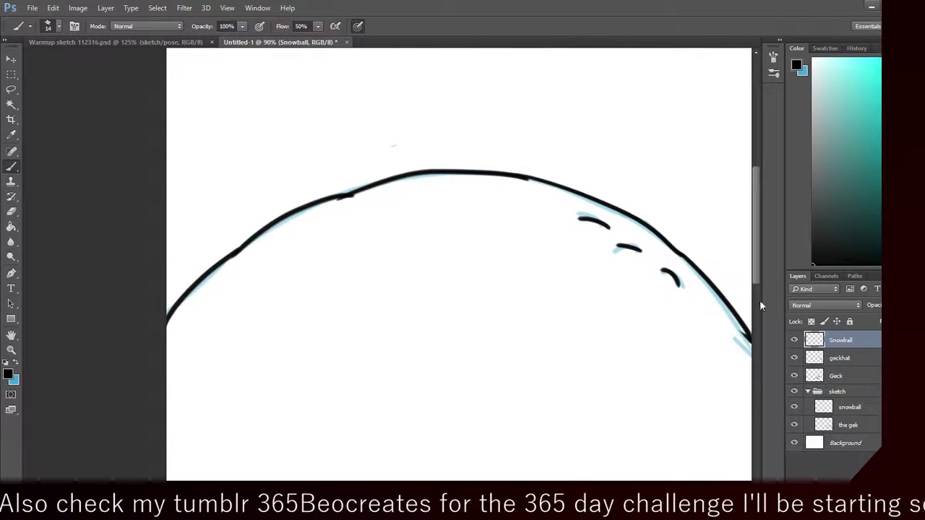
Step: Ink the short curved texture marks across the snowball's lower left area and the dash near its bottom
scroll(757, 274, "down", 5)
left_click_drag(189, 287, 204, 315)
key("ctrl+z")
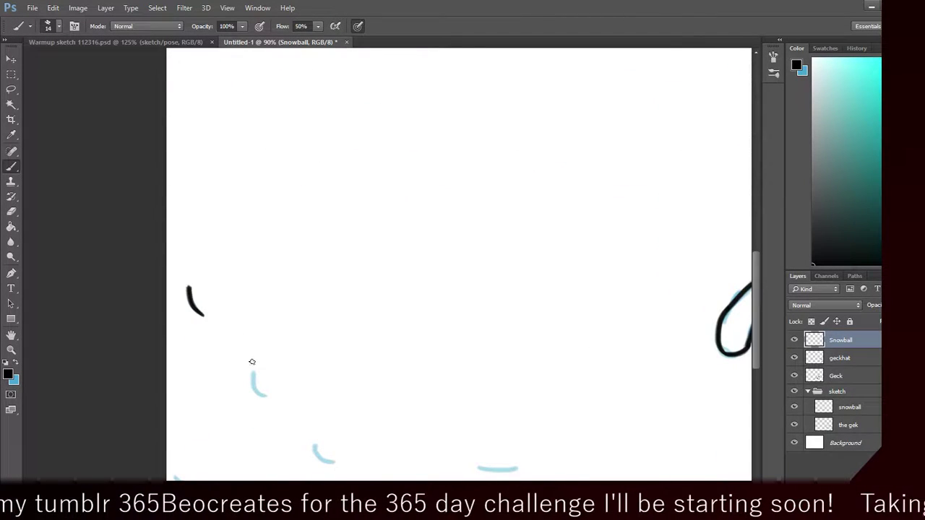
left_click_drag(249, 371, 265, 399)
key("ctrl+z")
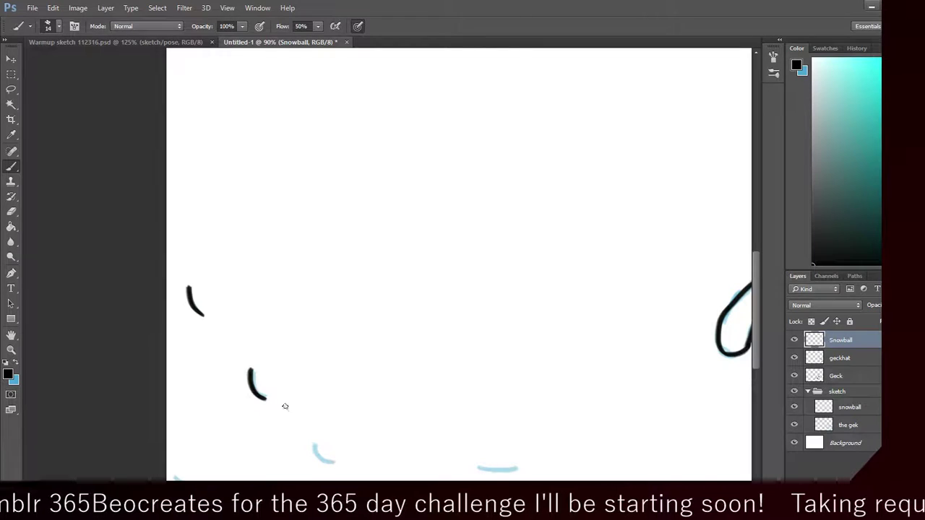
left_click_drag(314, 449, 341, 469)
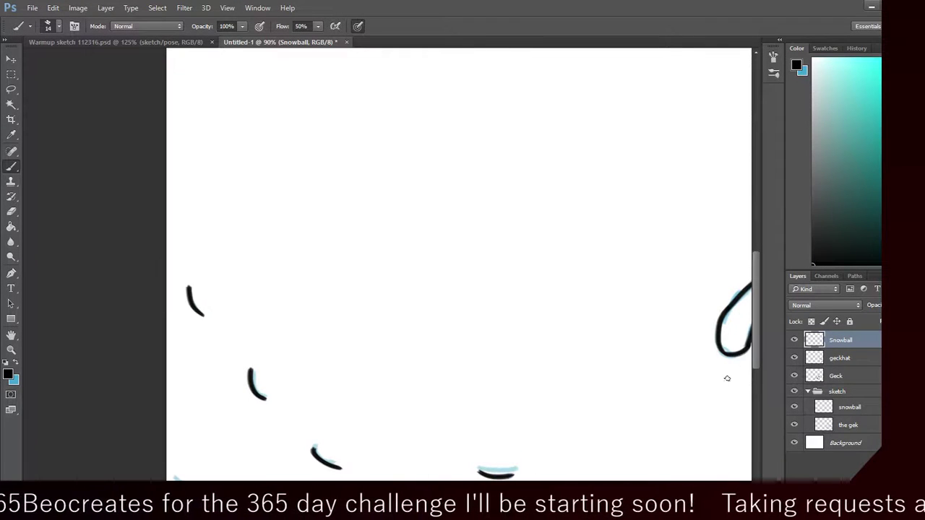
Step: Ink the two short curved texture marks in the snowball's bottom left corner
scroll(592, 374, "down", 3)
left_click_drag(196, 390, 230, 401)
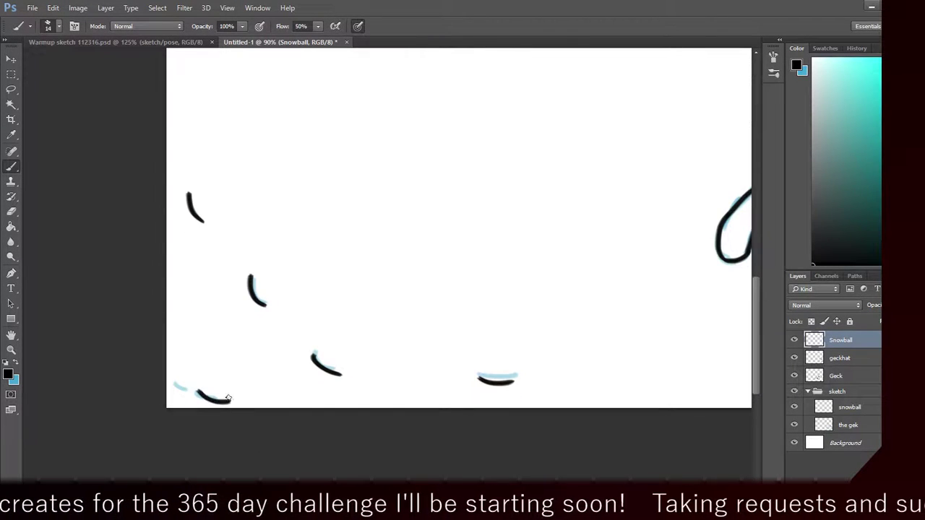
mouse_move(171, 380)
left_mouse_down()
mouse_move(200, 424)
mouse_move(192, 390)
mouse_move(239, 406)
mouse_move(189, 391)
left_mouse_up()
key("ctrl+z")
key("ctrl+z")
mouse_move(398, 473)
left_mouse_down()
mouse_move(592, 473)
mouse_move(304, 471)
left_mouse_up()
key("ctrl+z")
left_click_drag(443, 381, 458, 390)
key("ctrl+z")
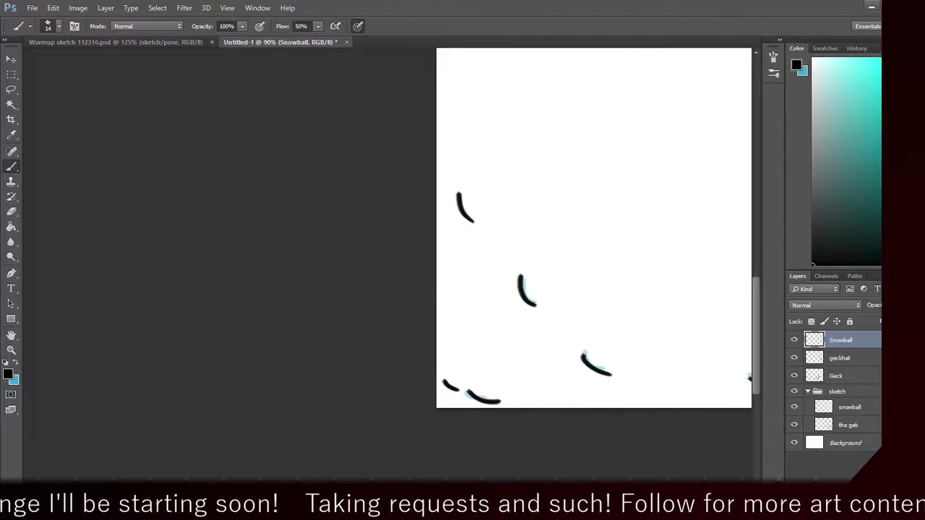
Step: Add a short black accent line inside the snowball's edge, just above the gecko's snout
left_click_drag(405, 477, 552, 477)
left_click_drag(755, 368, 744, 289)
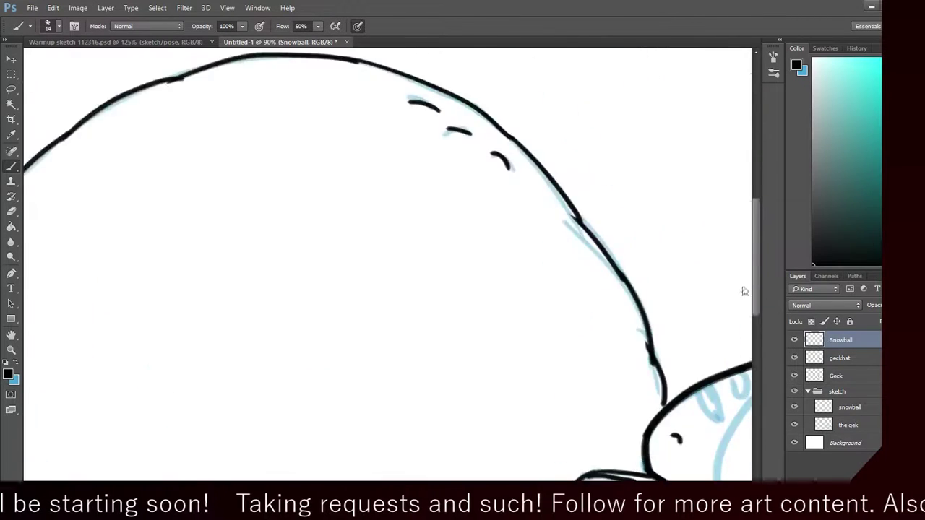
scroll(741, 303, "up", 1)
scroll(737, 340, "down", 6)
scroll(735, 362, "up", 3)
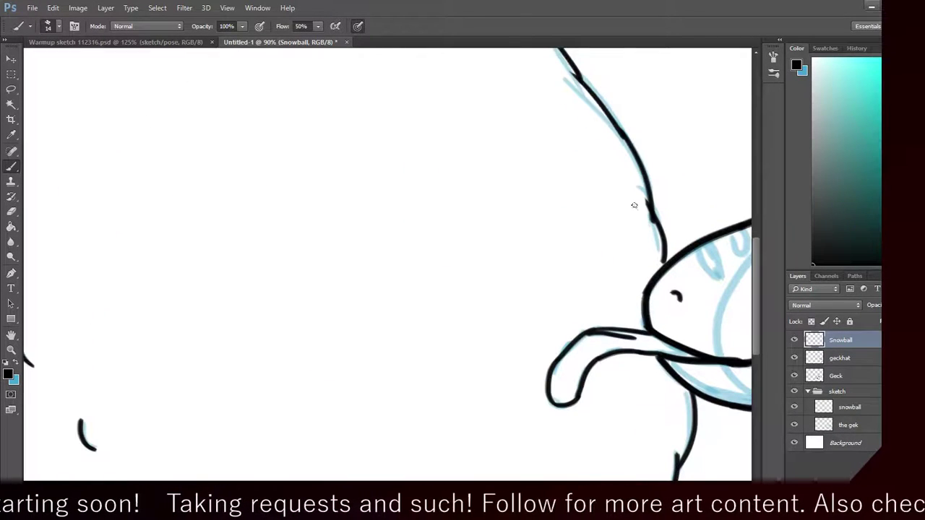
left_click_drag(633, 205, 639, 227)
key("ctrl+z")
left_click_drag(634, 182, 645, 233)
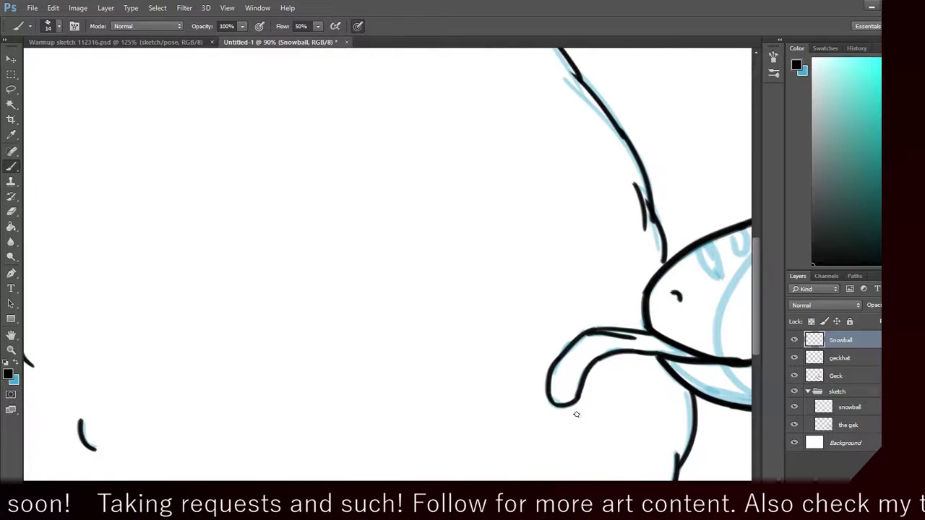
Step: Try three short vertical black lines below the tip of the gecko's tongue, and undo them
mouse_move(566, 419)
left_mouse_down()
mouse_move(568, 454)
mouse_move(556, 464)
left_mouse_up()
key("ctrl+z")
mouse_move(557, 420)
left_mouse_down()
mouse_move(560, 468)
mouse_move(591, 465)
left_mouse_up()
key("ctrl+z")
key("ctrl+z")
left_click_drag(577, 417, 577, 458)
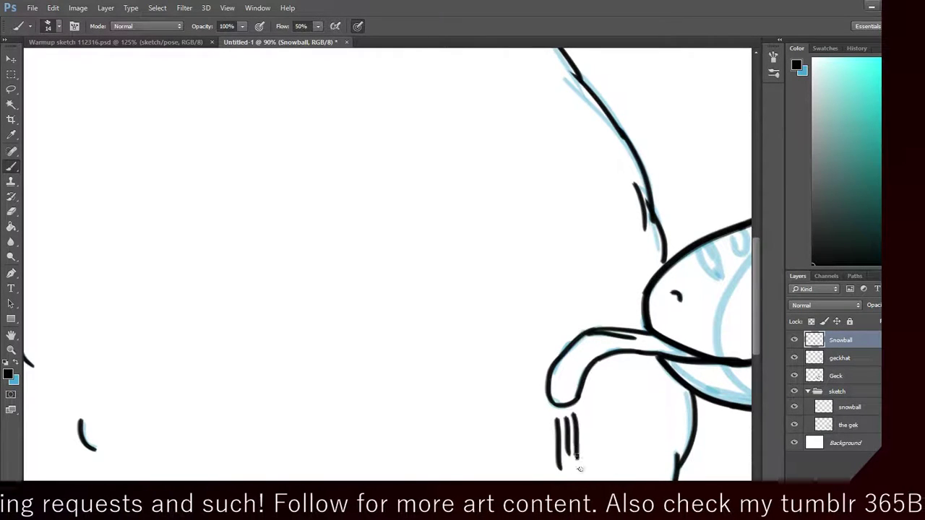
left_click_drag(757, 338, 753, 359)
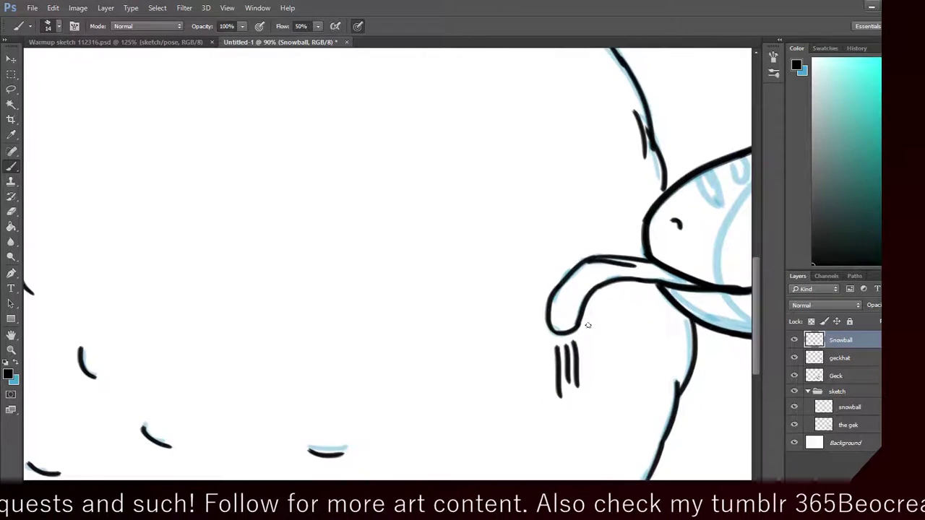
left_click_drag(483, 484, 494, 484)
scroll(390, 260, "right", 5)
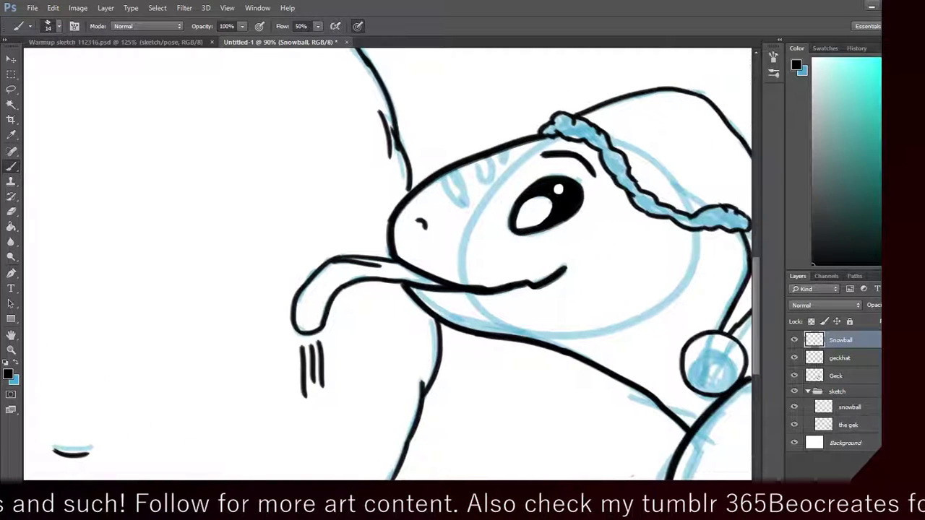
key("ctrl+alt+z")
key("ctrl+alt+z")
key("ctrl+alt+z")
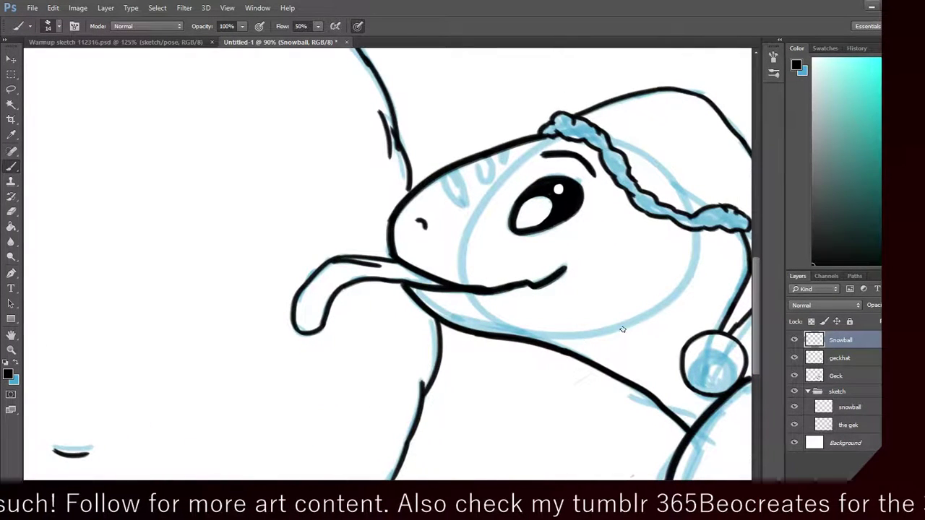
scroll(767, 356, "up", 6)
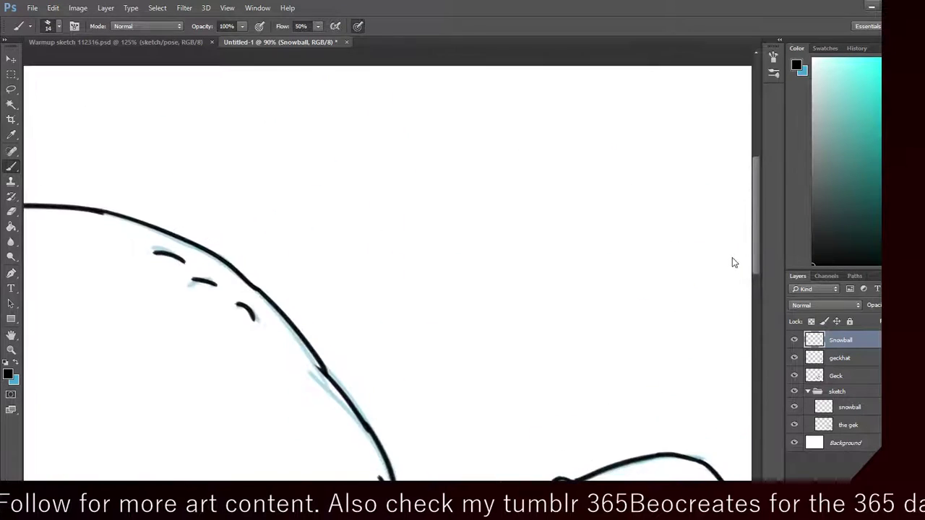
scroll(732, 258, "down", 3)
scroll(723, 242, "up", 4)
scroll(539, 448, "up", 3)
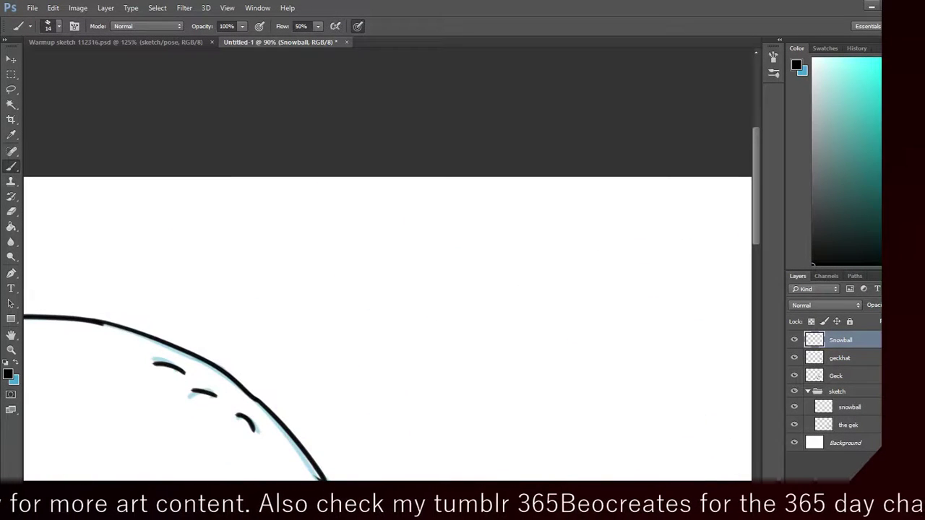
scroll(549, 462, "left", 5)
scroll(562, 479, "right", 5)
scroll(562, 478, "left", 5)
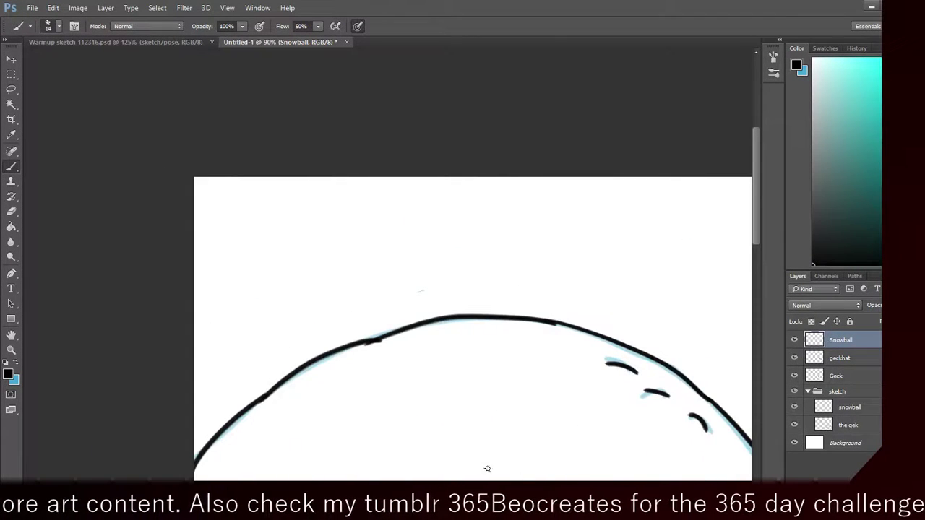
Step: Compare the black snowball ink with the sketch beneath by hiding and showing the Snowball layer
scroll(672, 329, "right", 5)
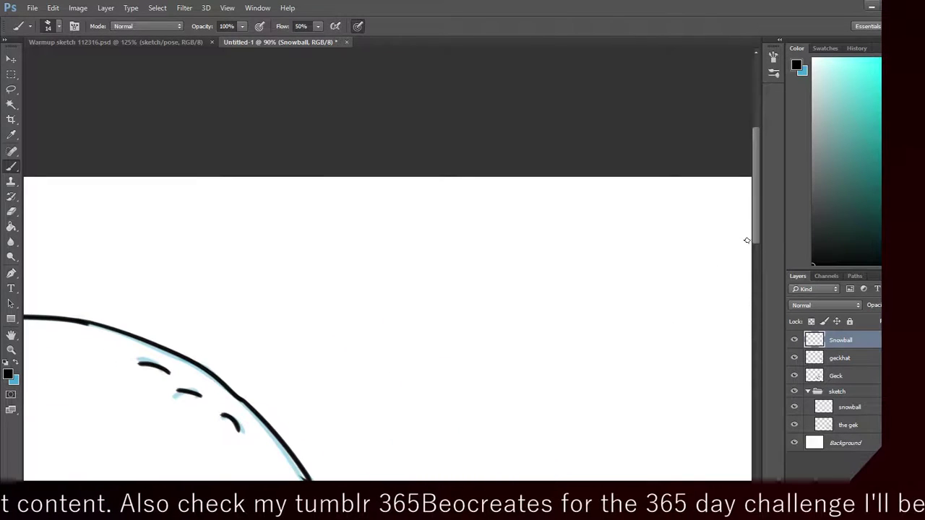
left_click_drag(756, 246, 747, 306)
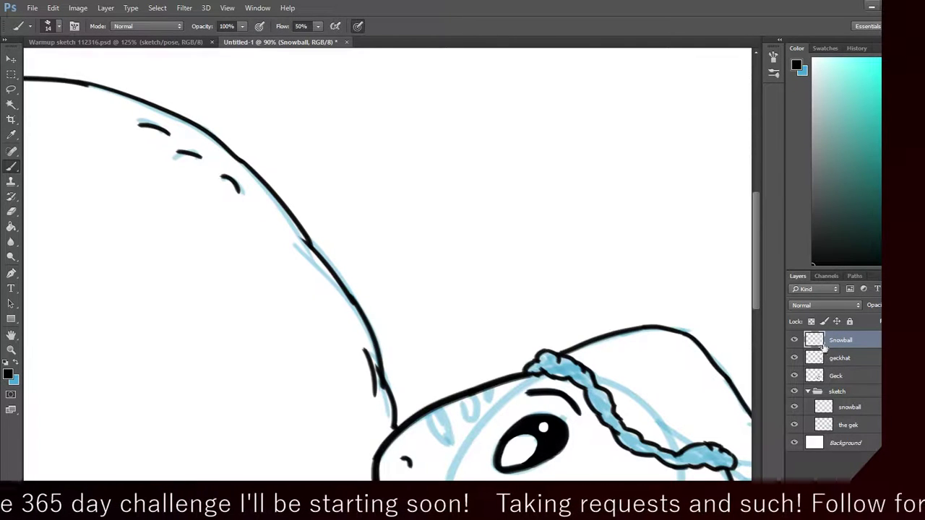
left_click(794, 339)
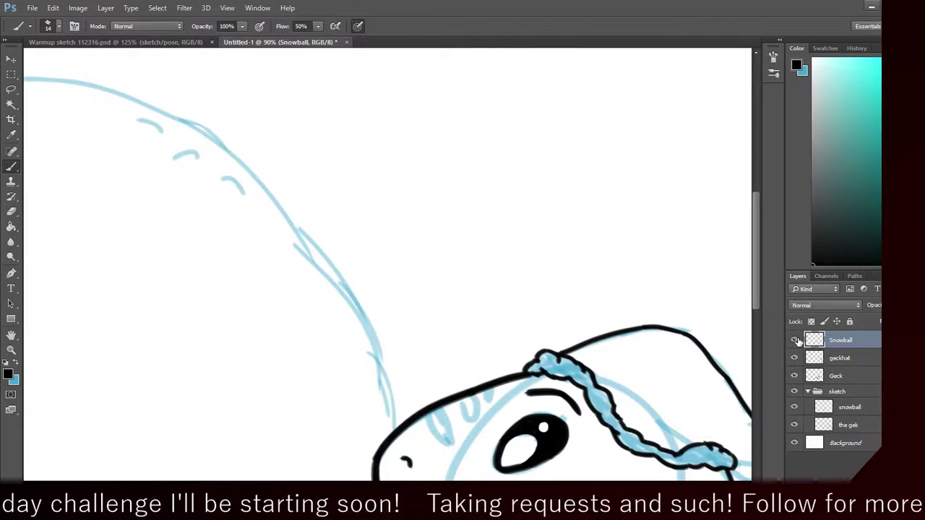
left_click(795, 340)
left_click(795, 340)
left_click(795, 340)
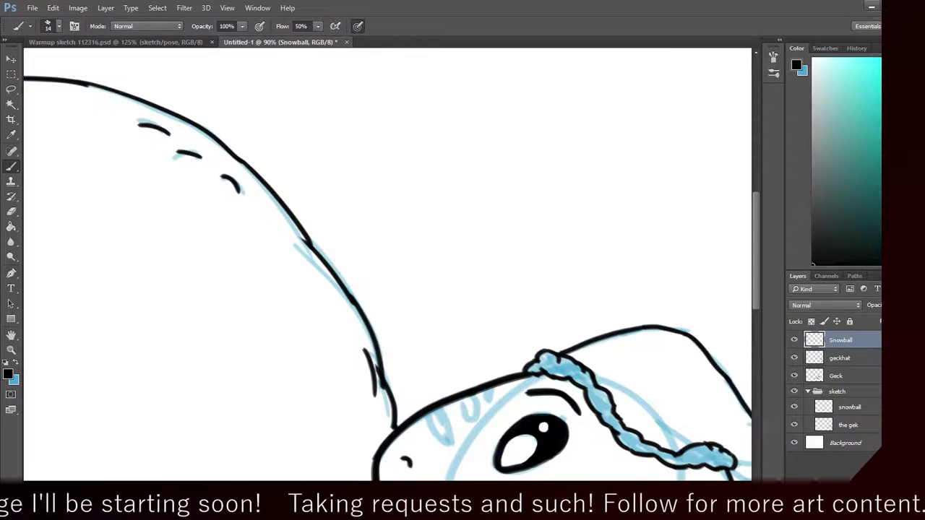
Step: Review the whole line art without the sketch by hiding the sketch group, and show the group again
left_click_drag(755, 270, 757, 333)
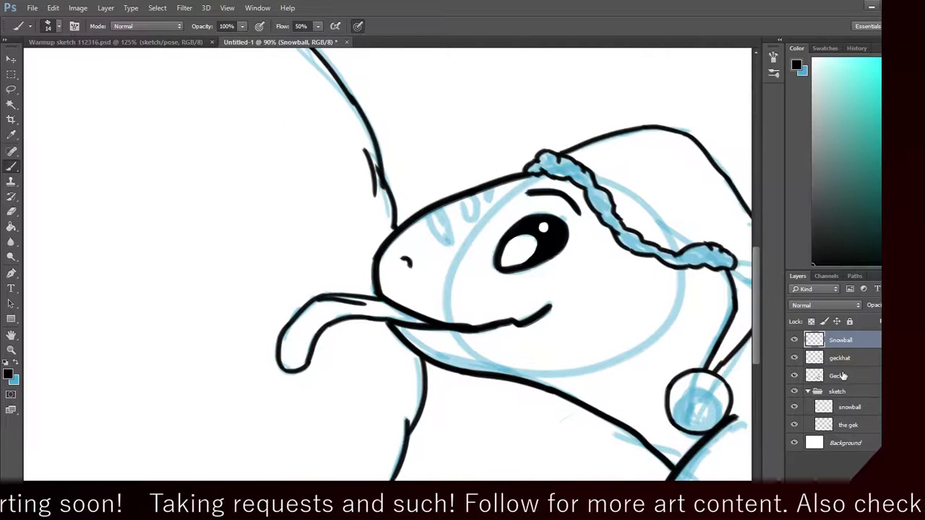
left_click(795, 390)
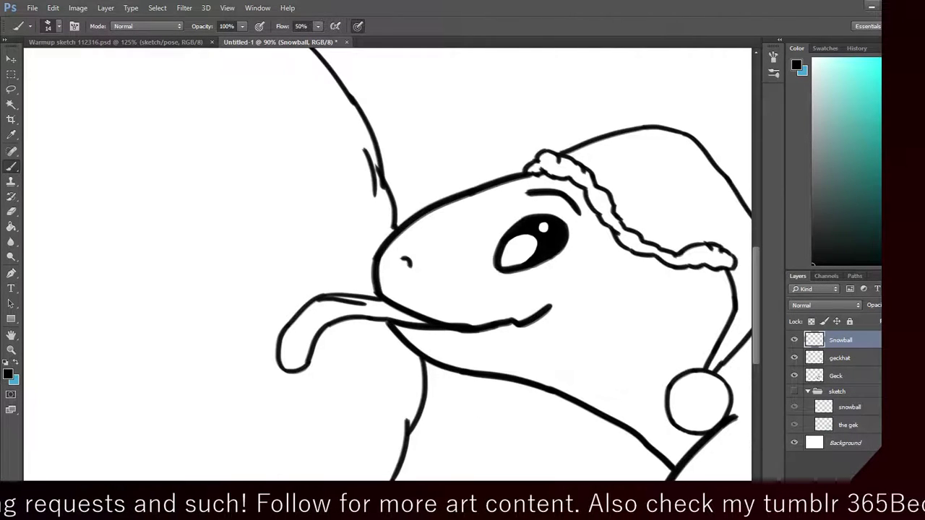
scroll(387, 264, "down", 5)
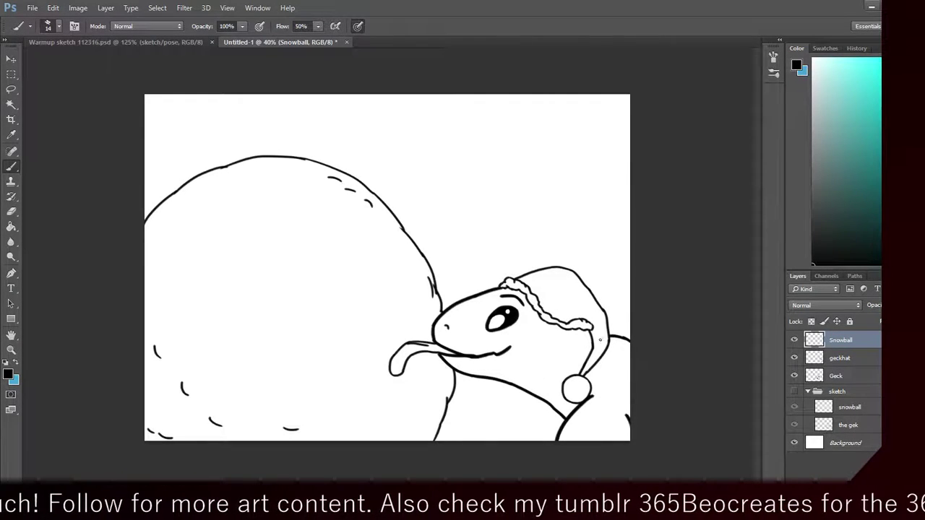
left_click(794, 391)
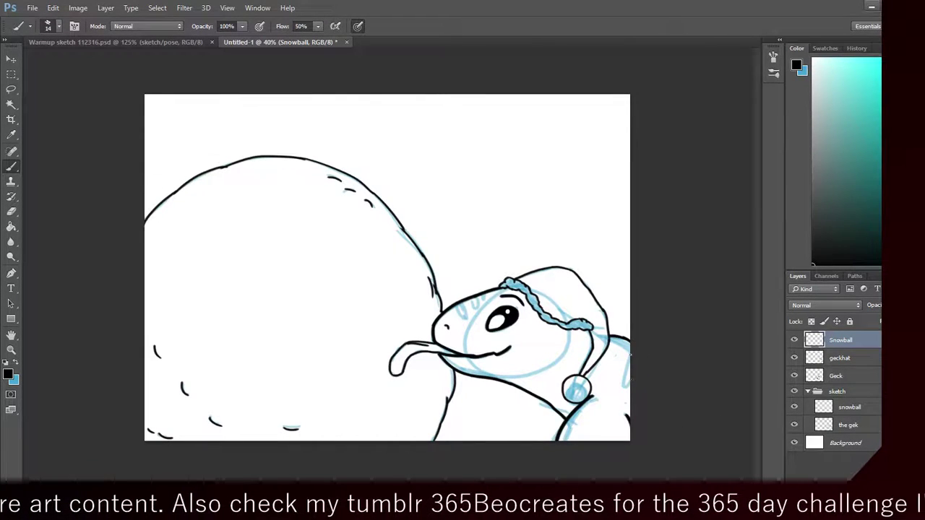
left_click(16, 365)
left_click(8, 373)
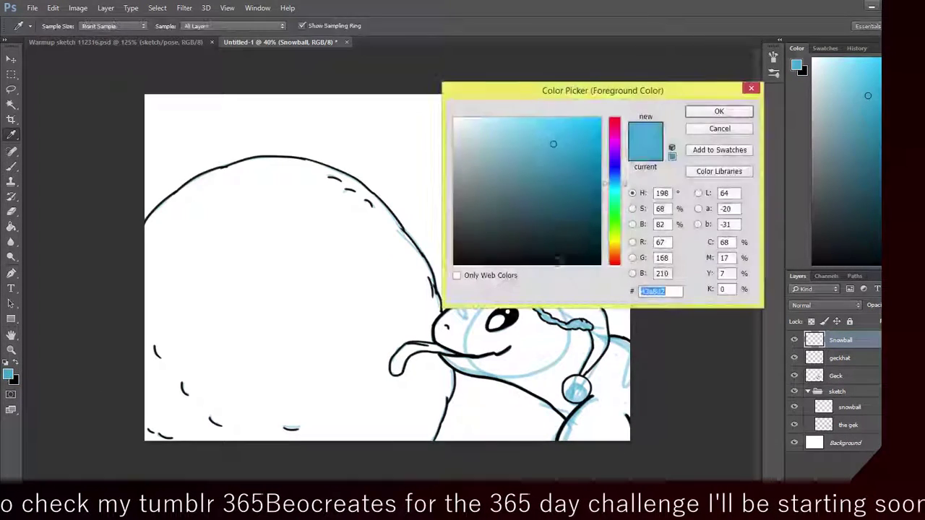
left_click(615, 213)
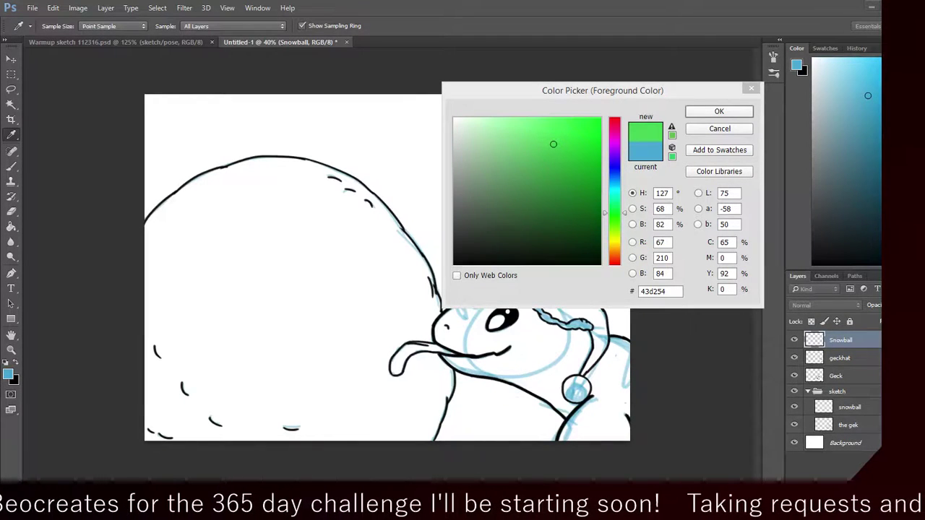
left_click(408, 194)
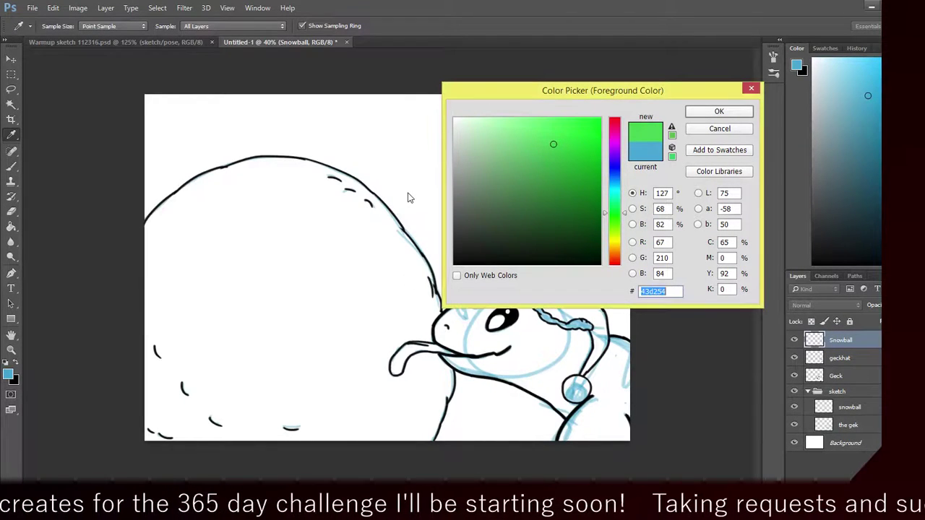
left_click(751, 88)
Step: Place the green gecko and ice cube reference picture on a new layer above the Snowball layer
key("b")
key("ctrl+shift+alt+n")
right_click(515, 214)
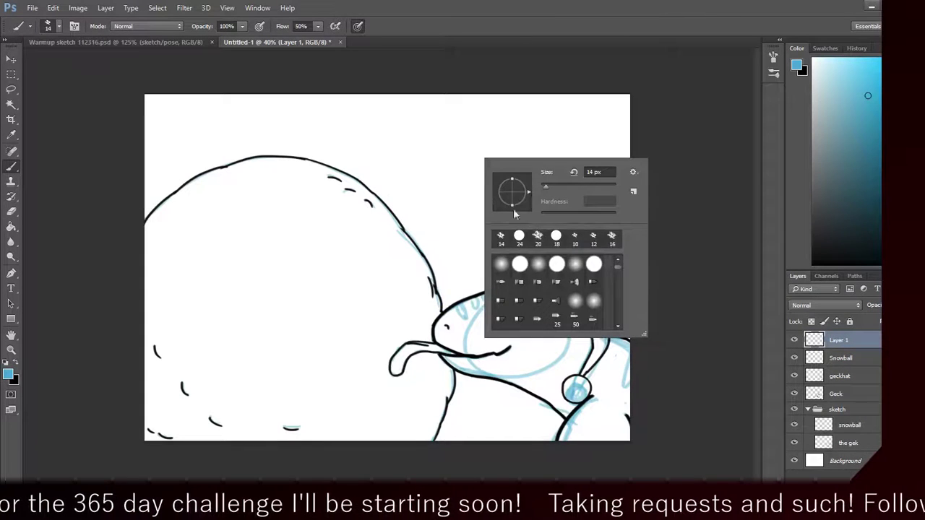
left_click(481, 5)
right_click(311, 127)
left_click(478, 6)
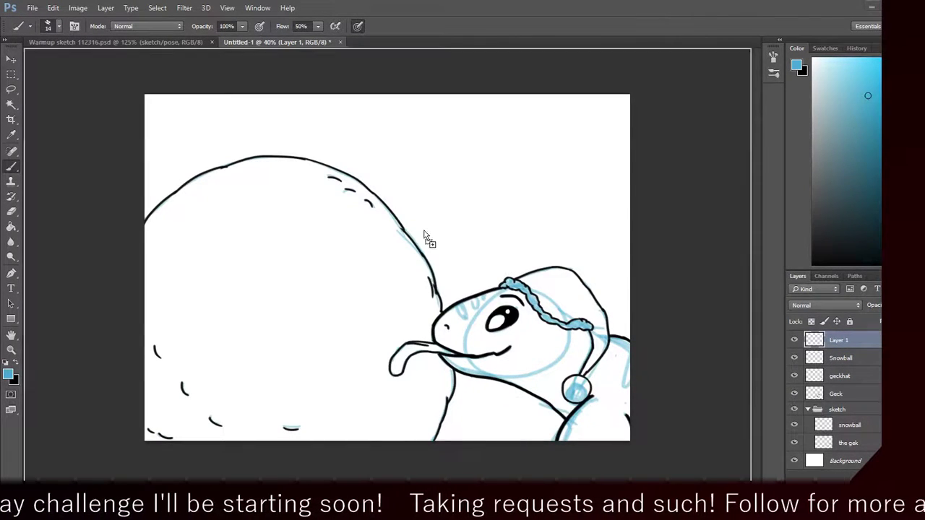
key("ctrl+v")
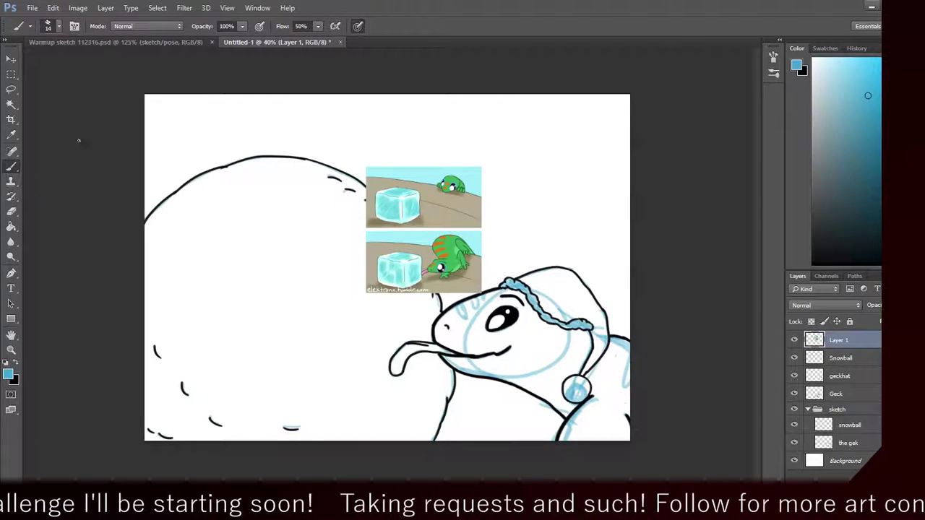
Step: Sample the reference gecko's orange marking and green body as the two working colours, with green in the foreground
left_click(11, 135)
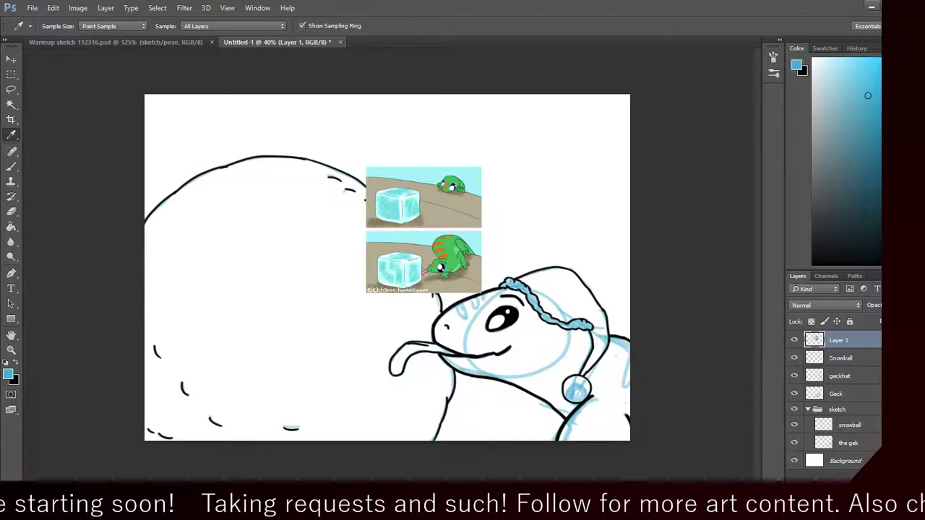
key("ctrl+plus")
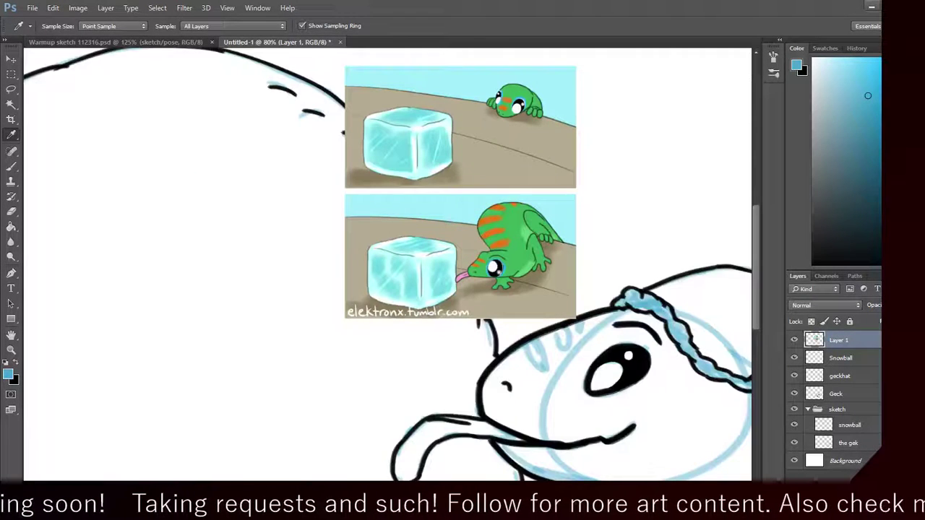
scroll(458, 221, "up", 2)
scroll(460, 225, "up", 1)
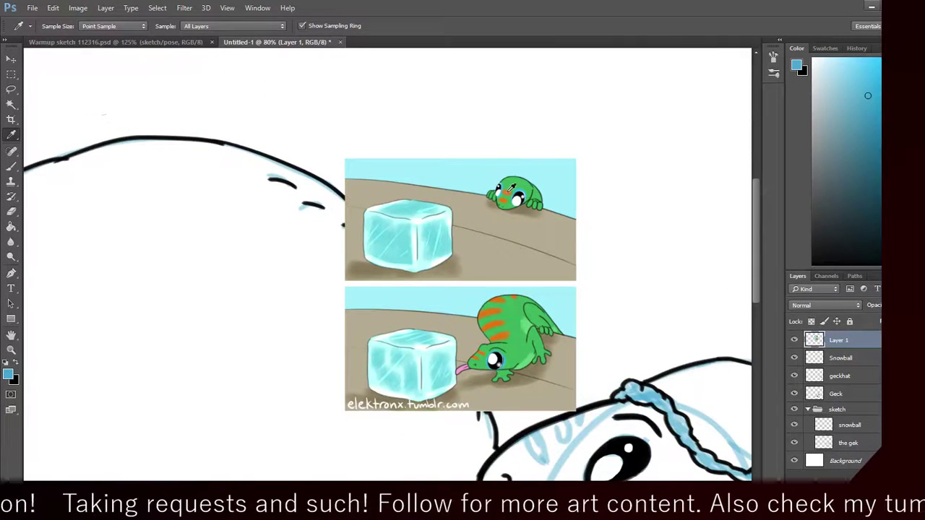
left_click(510, 187)
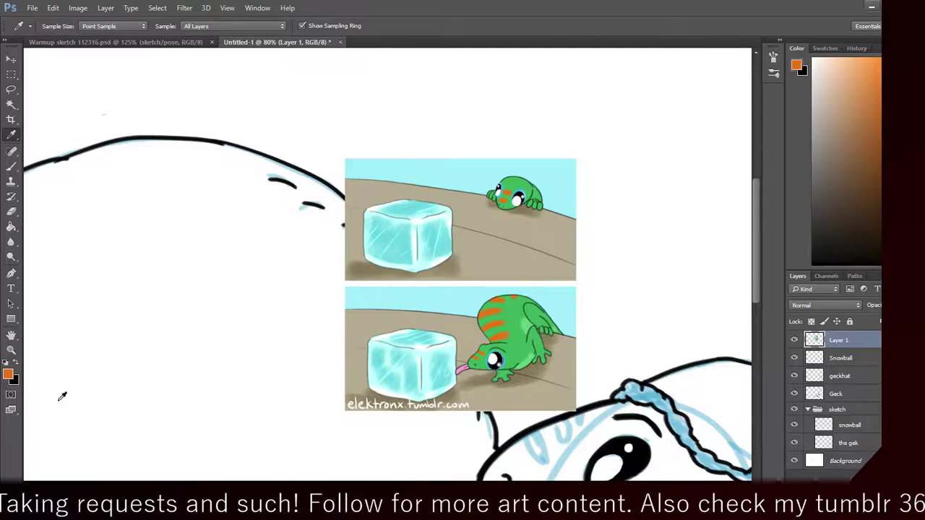
left_click(16, 367)
left_click(518, 346)
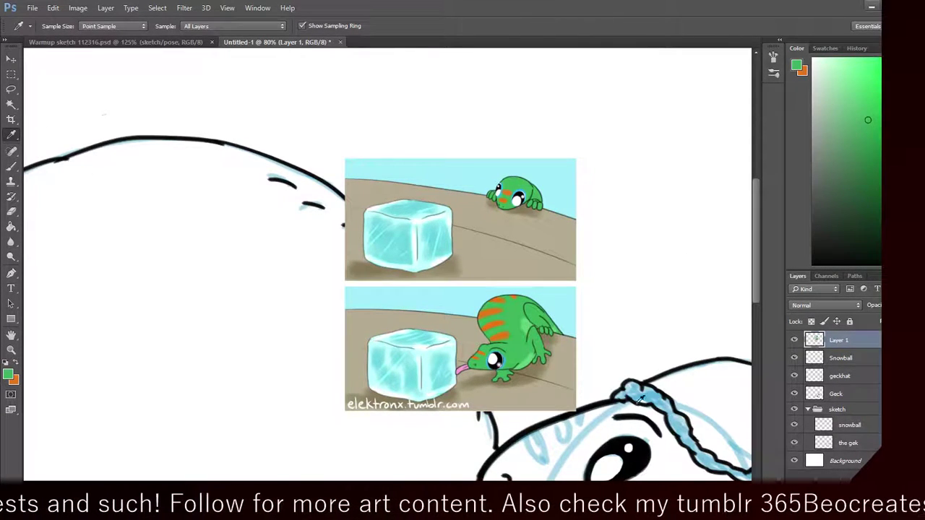
Step: Hide the reference picture's layer and add a new empty layer above it
left_click(11, 59)
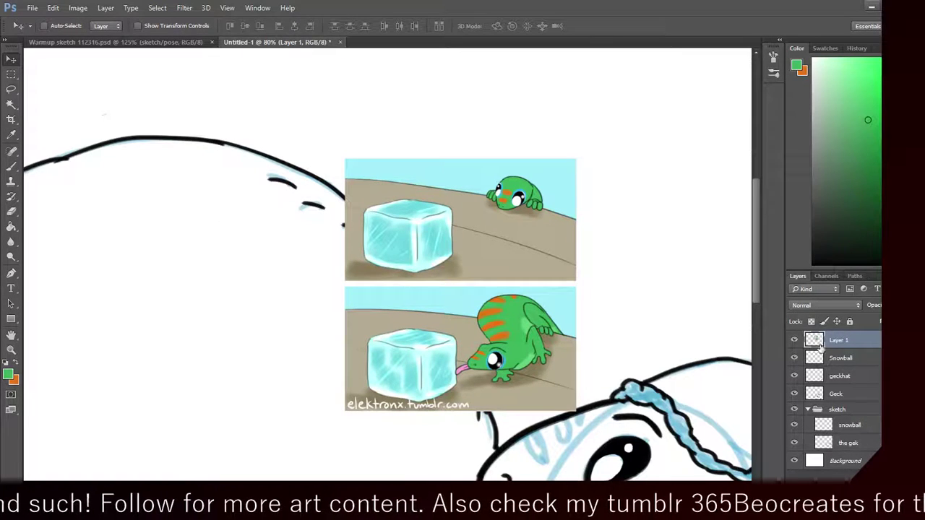
left_click(794, 340)
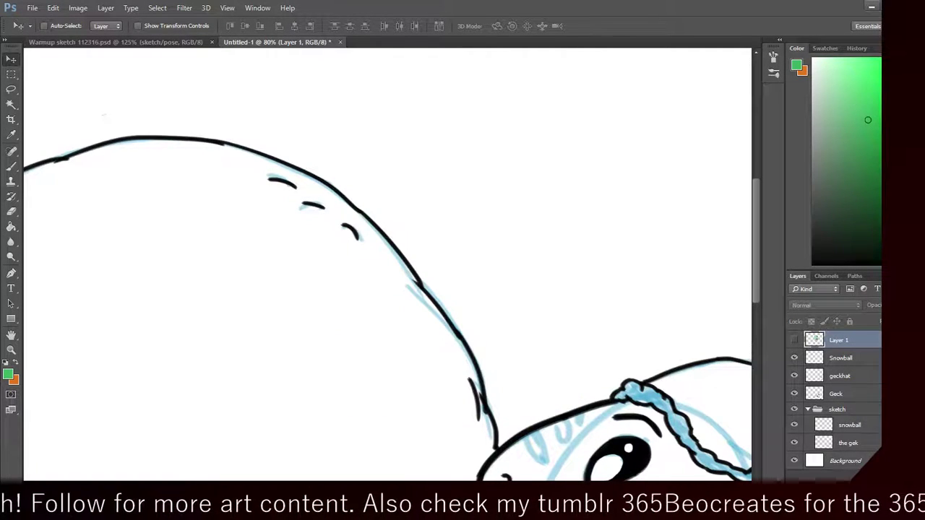
key("ctrl+shift+alt+n")
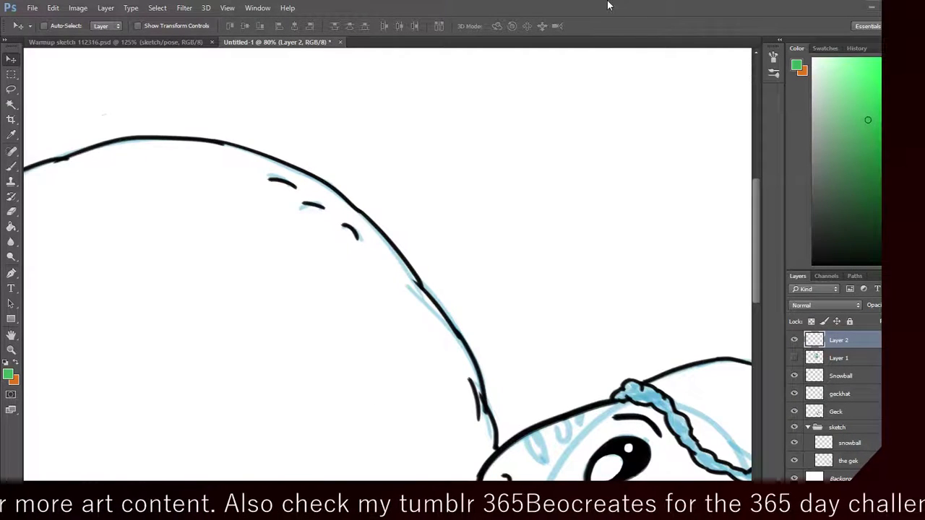
Step: Switch to the Brush tool with the recent 20 px textured brush preset
scroll(574, 210, "down", 5)
scroll(574, 209, "down", 2)
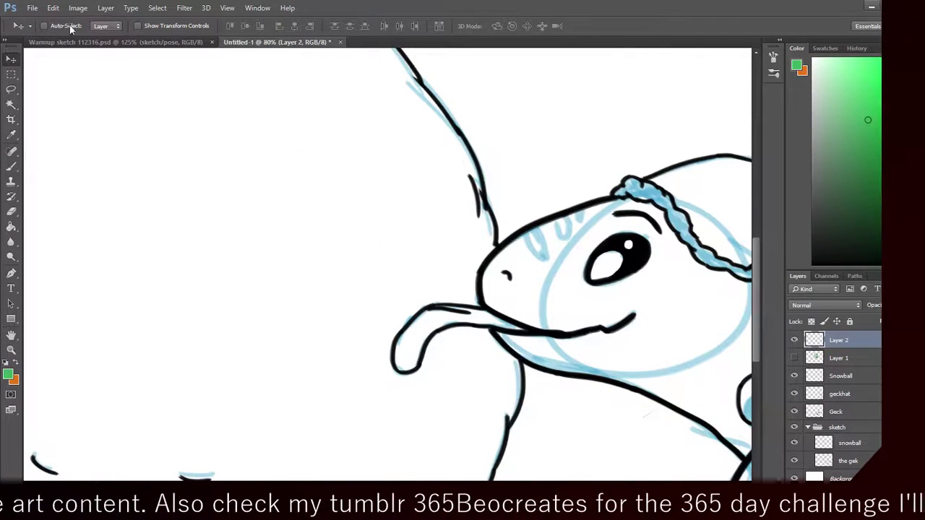
left_click(10, 168)
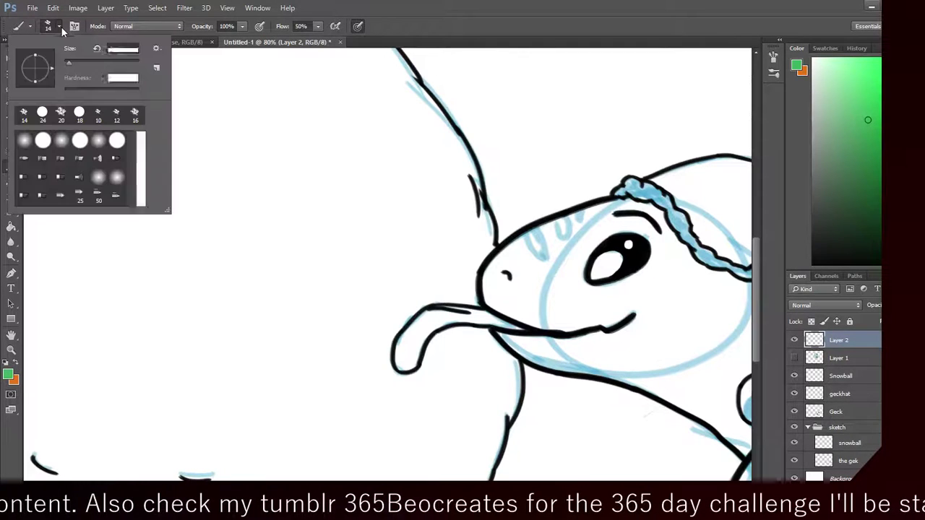
left_click(48, 26)
left_click(60, 114)
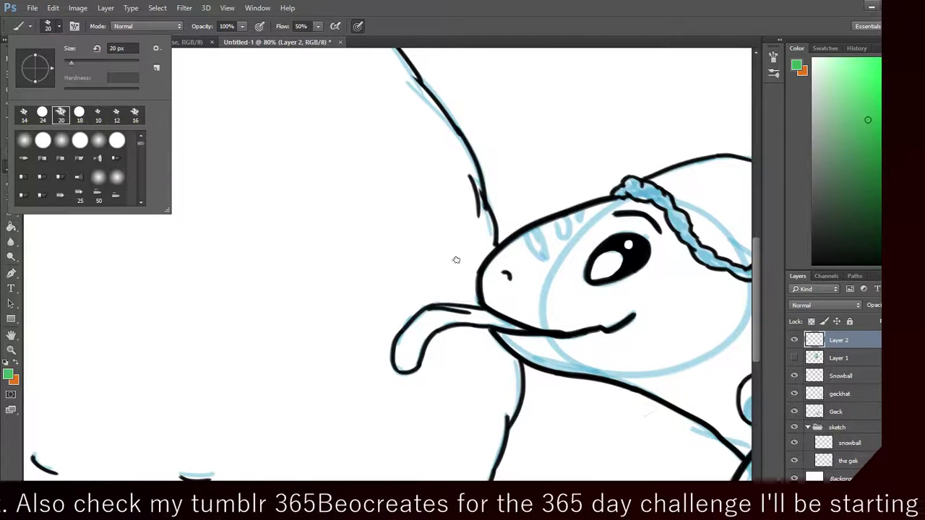
left_click(625, 7)
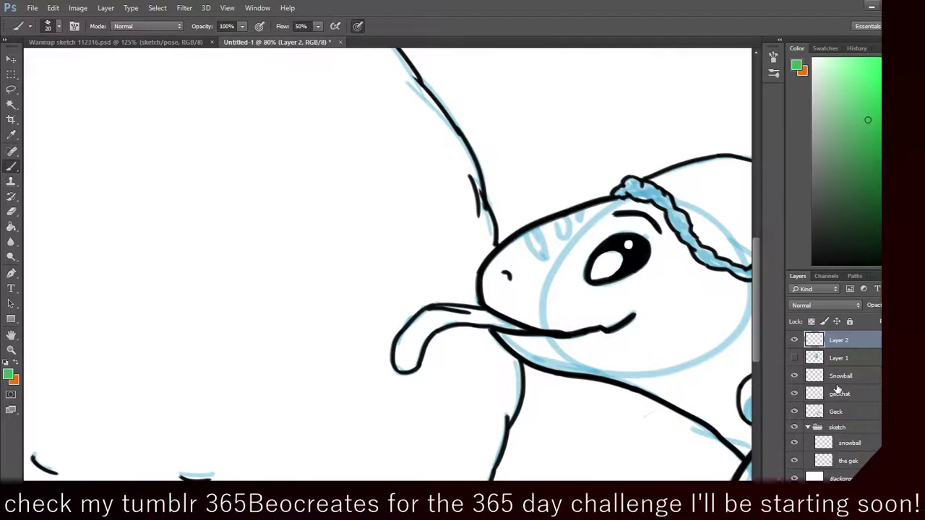
Step: Rename the new empty layer Matkings and move it below the Geck layer, above the sketch group
double_click(839, 340)
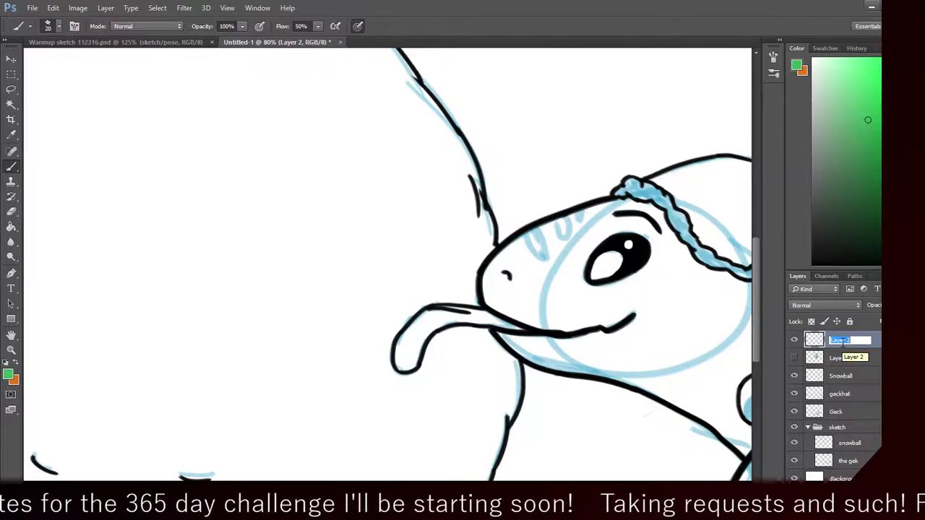
type("Mi")
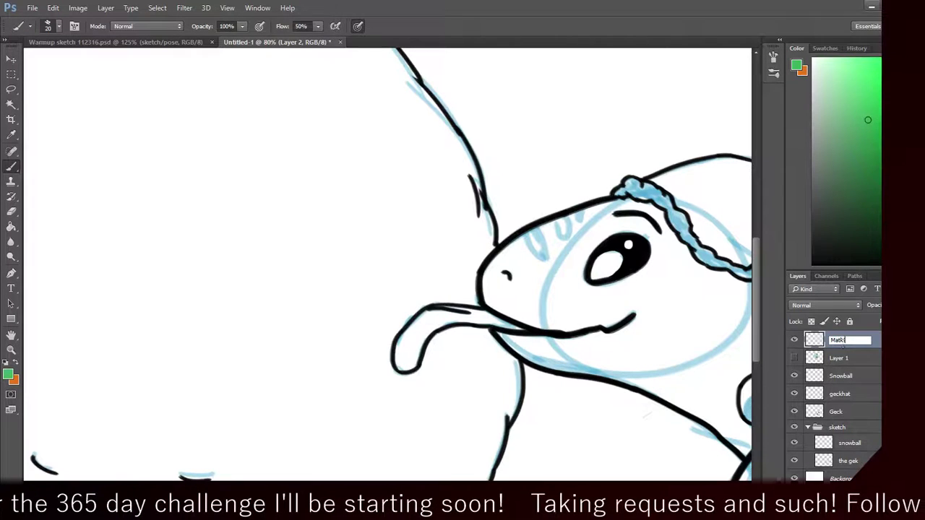
key("Return")
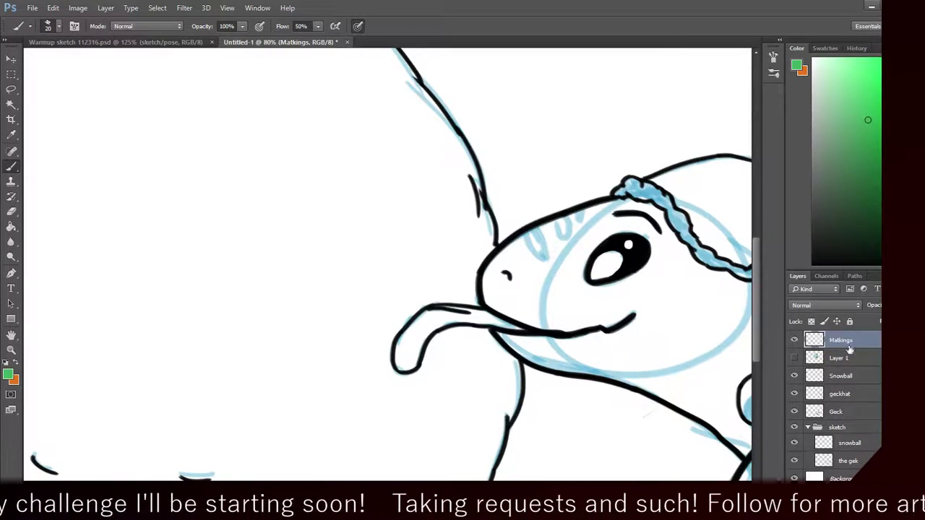
left_click_drag(850, 350, 854, 417)
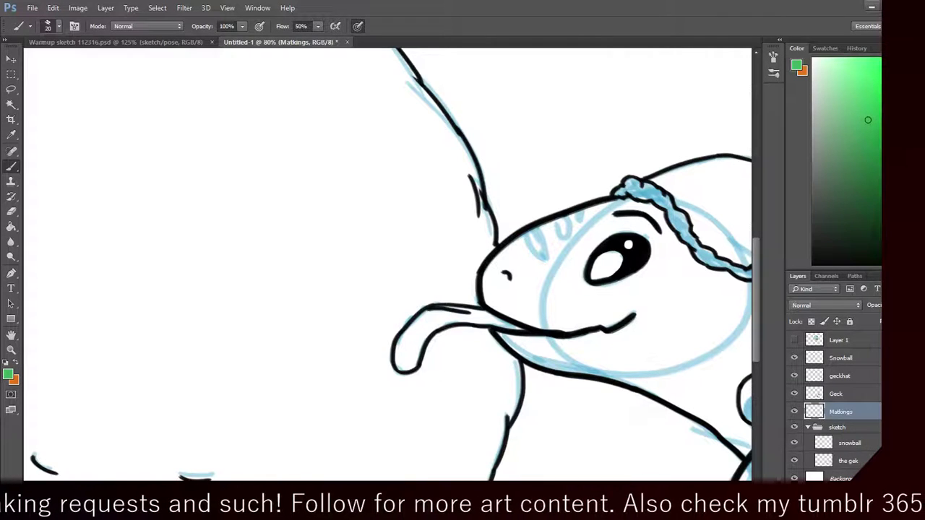
Step: Put the Snowball, geckhat and Geck layers into a new group named Lineart
left_click(873, 489)
left_click_drag(853, 415, 866, 356)
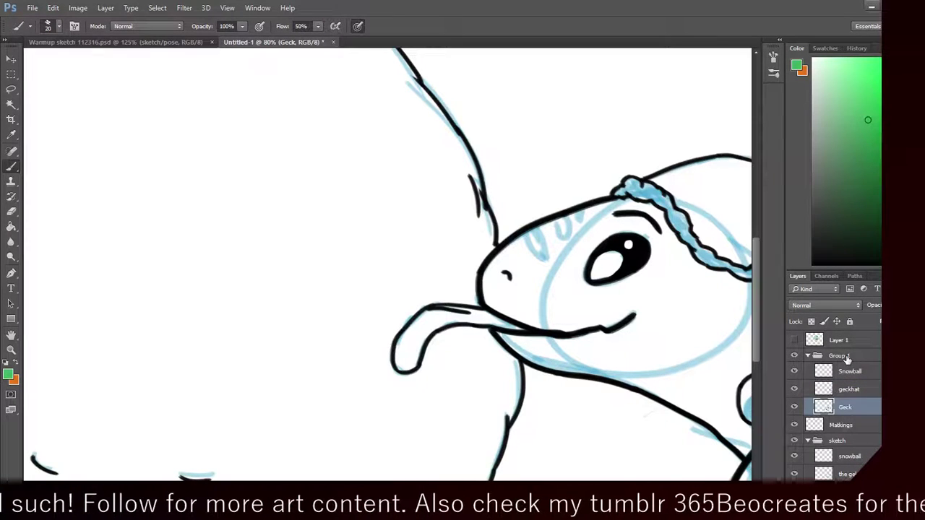
double_click(840, 356)
type("Line")
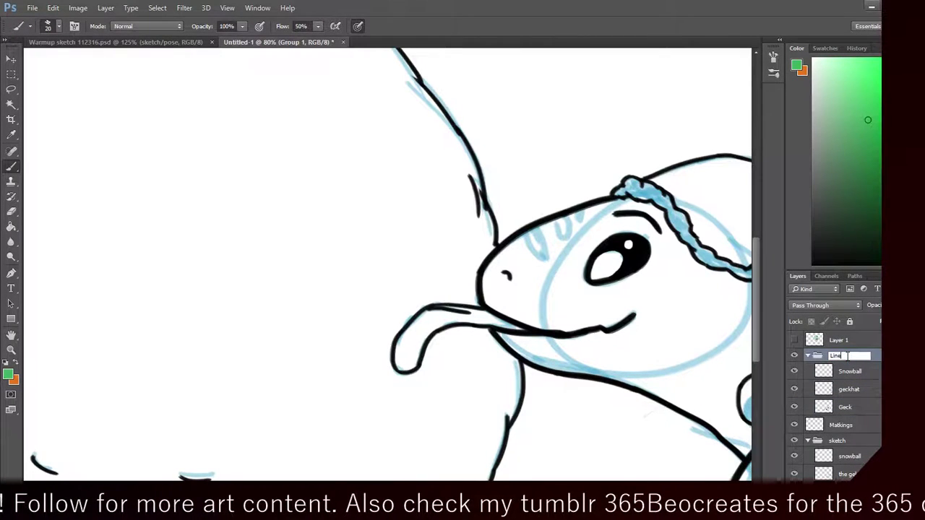
type("art")
key("Return")
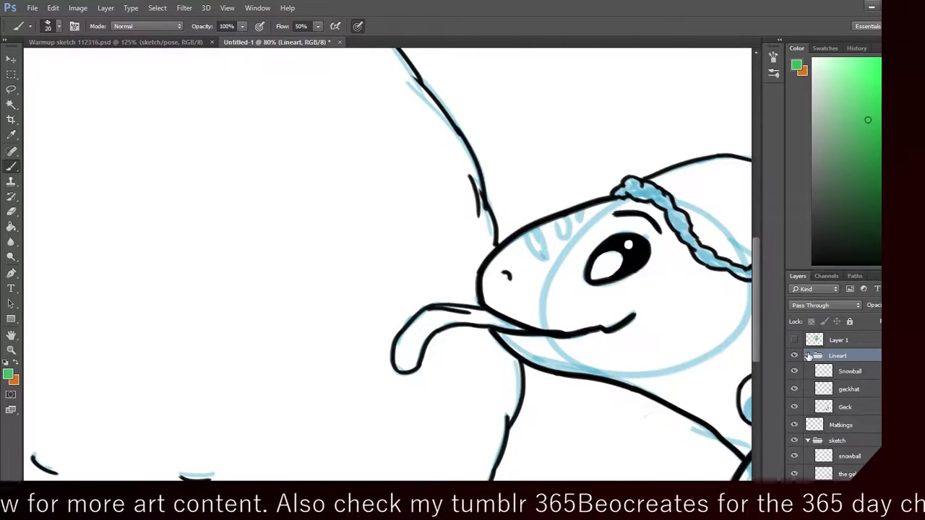
Step: Collapse the Lineart group and make the Matkings layer active with orange as the foreground colour
left_click(808, 355)
left_click(841, 371)
scroll(241, 284, "down", 2)
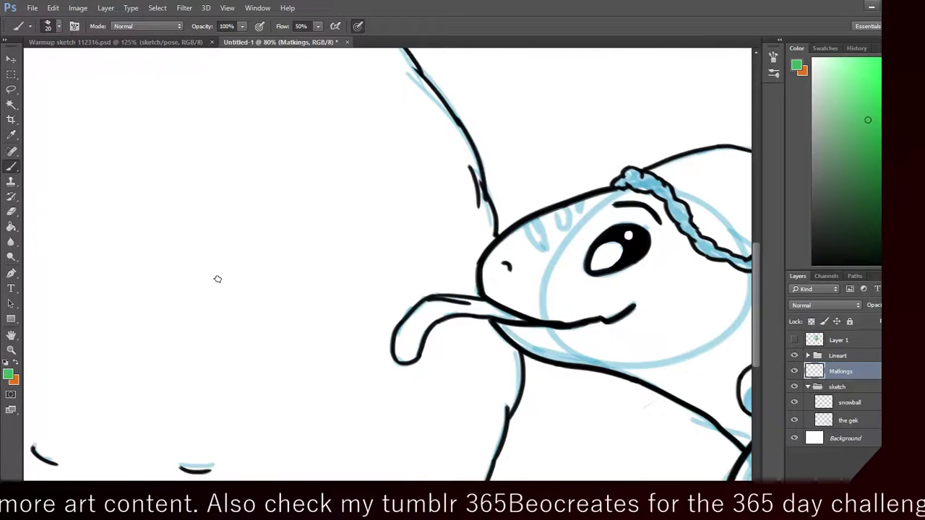
key("x")
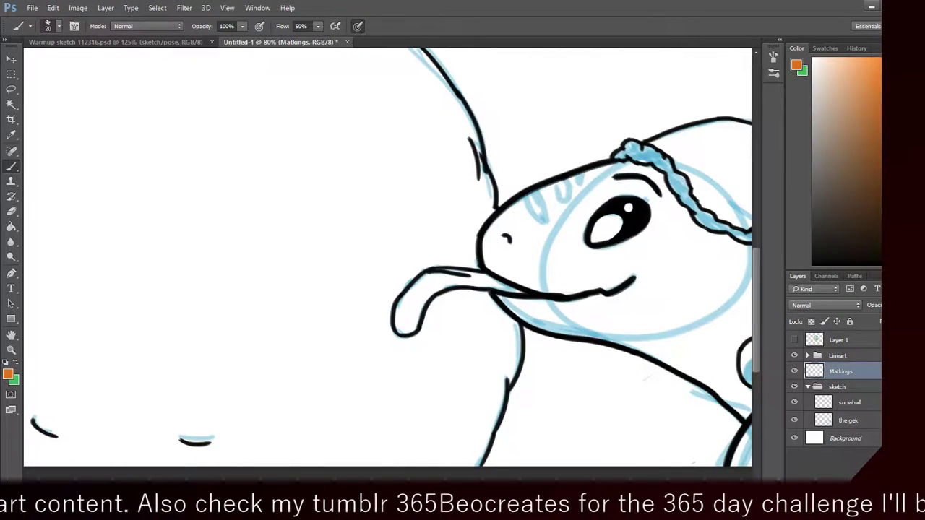
left_click_drag(603, 372, 434, 383)
left_click_drag(434, 318, 427, 378)
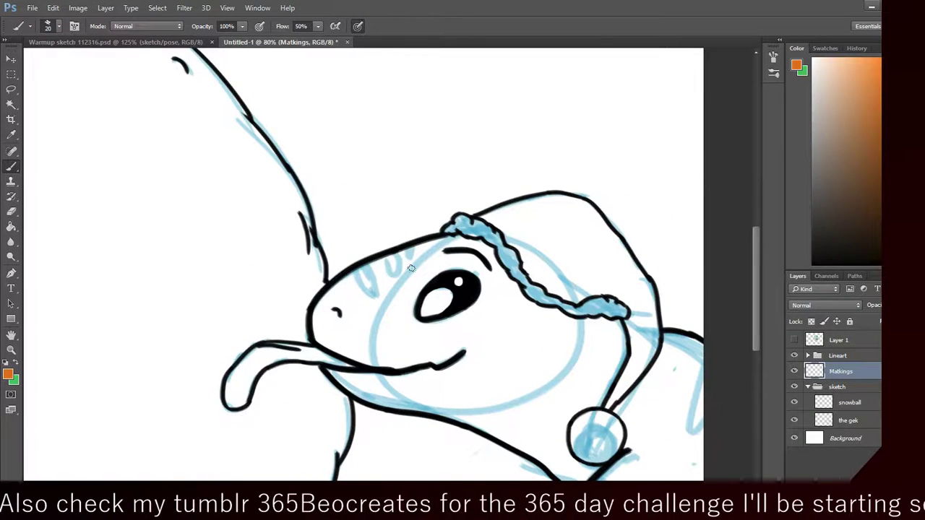
left_click_drag(407, 248, 417, 253)
key("ctrl+z")
key("alt+bracketright")
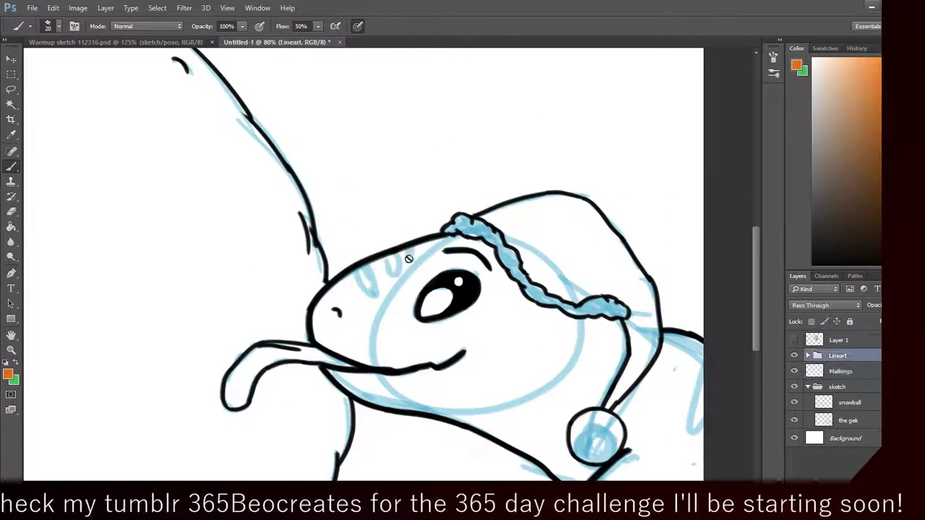
left_click(424, 260)
left_click(438, 208)
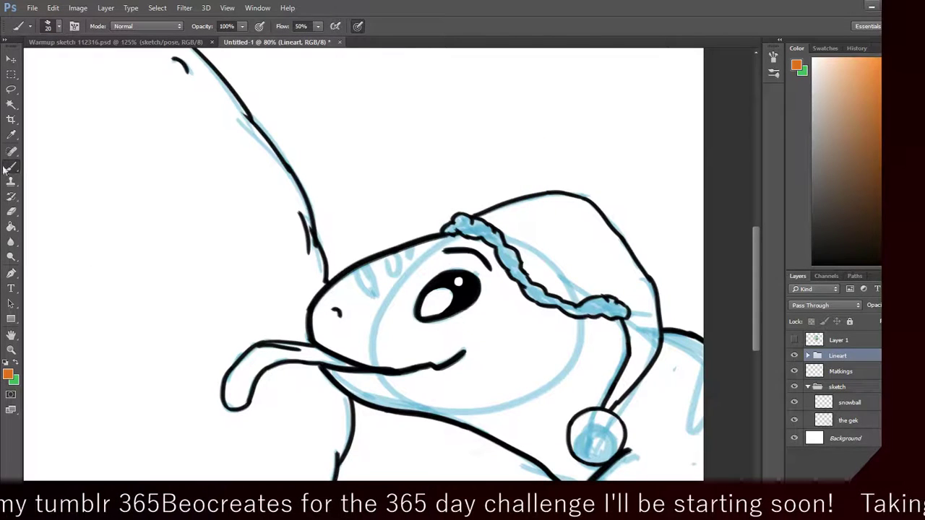
left_click(867, 372)
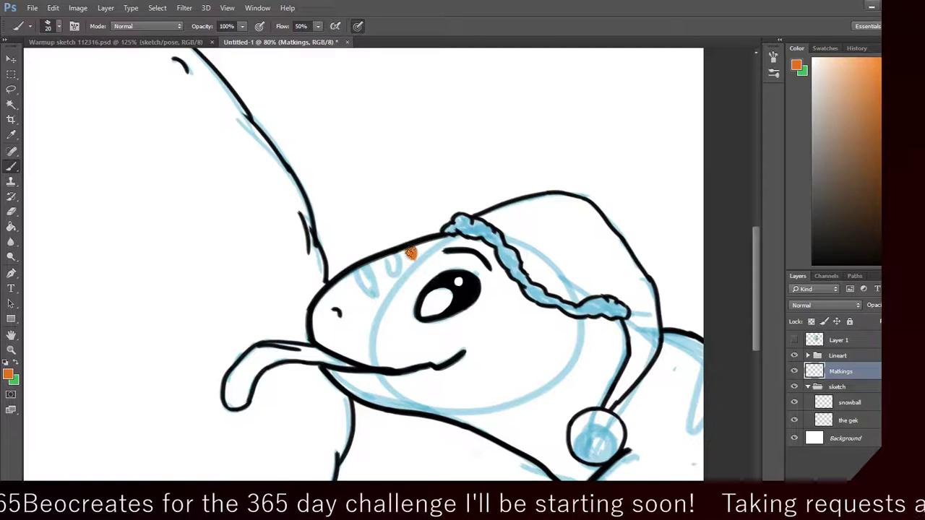
left_click(844, 357)
left_click(852, 372)
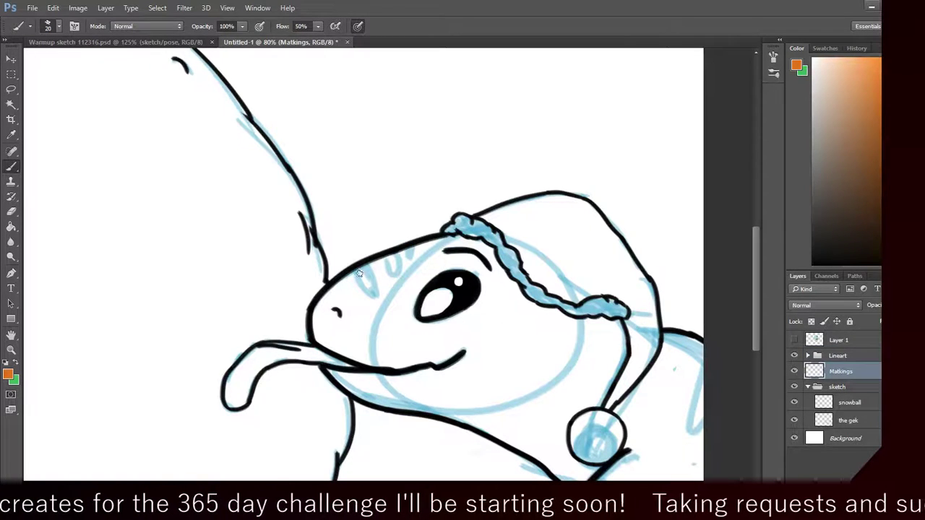
left_click(474, 178)
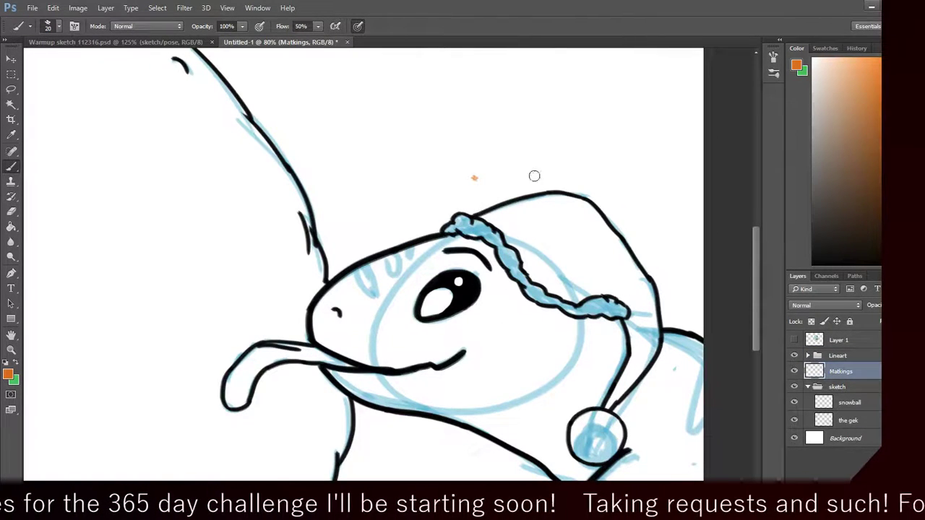
key("ctrl+z")
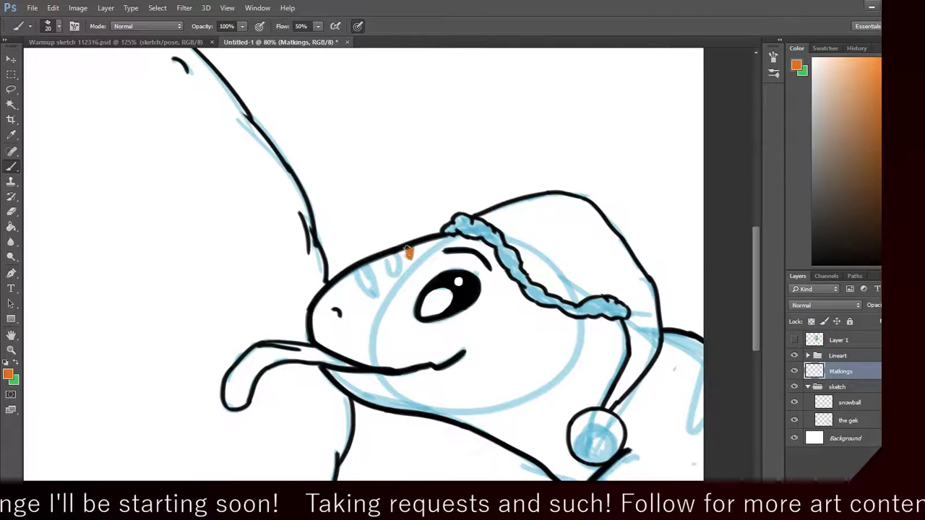
Step: Paint three orange stripes over the sketched markings on top of the gecko's snout on the Matkings layer
key("ctrl+z")
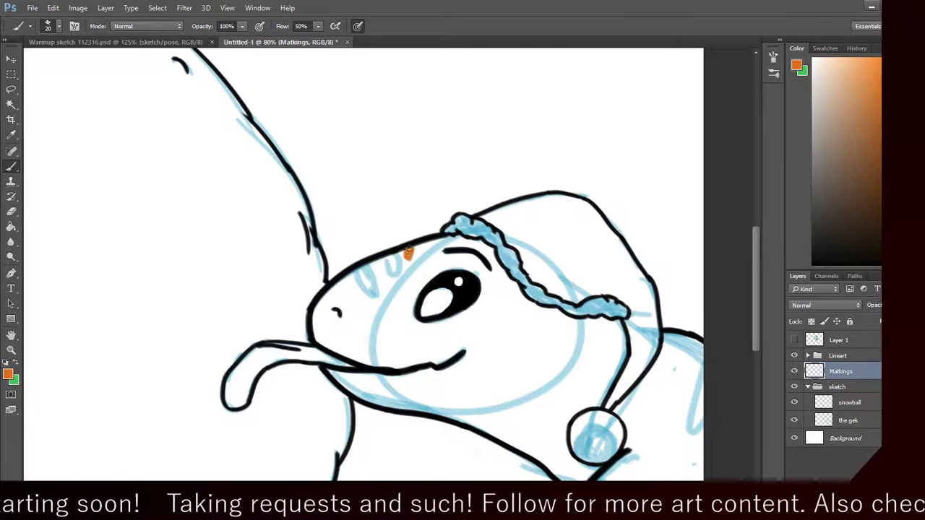
mouse_move(408, 250)
left_mouse_down()
mouse_move(399, 270)
mouse_move(386, 264)
mouse_move(398, 271)
mouse_move(391, 255)
mouse_move(394, 264)
mouse_move(364, 286)
mouse_move(375, 294)
mouse_move(370, 267)
left_mouse_up()
key("ctrl+z")
key("ctrl+z")
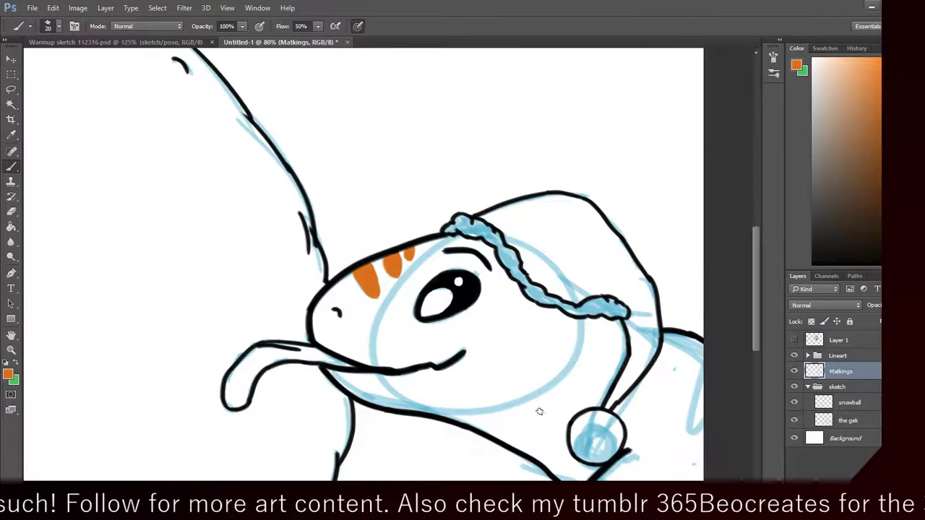
Step: Paint a solid orange stripe on the gecko's back at the canvas edge, following the sketched marking behind the hat
scroll(539, 350, "right", 5)
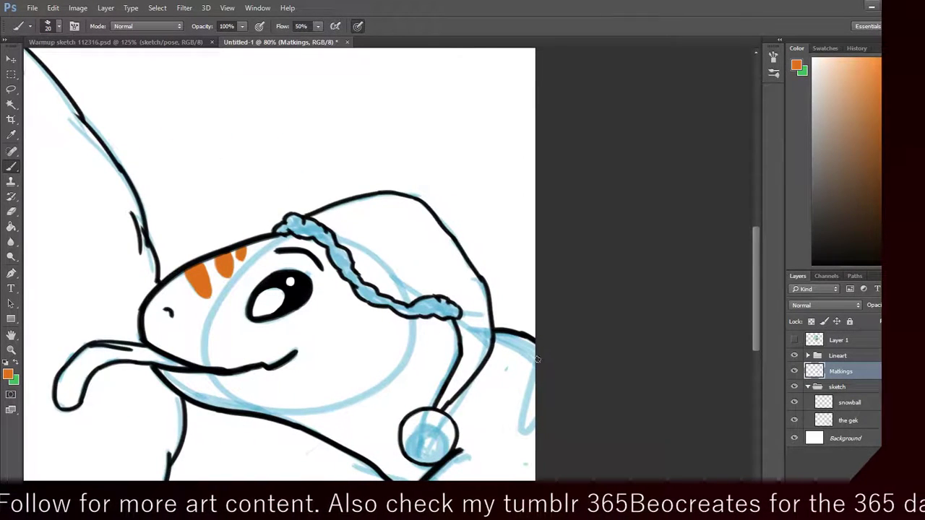
left_click_drag(536, 360, 535, 420)
key("ctrl+z")
left_click_drag(535, 367, 533, 421)
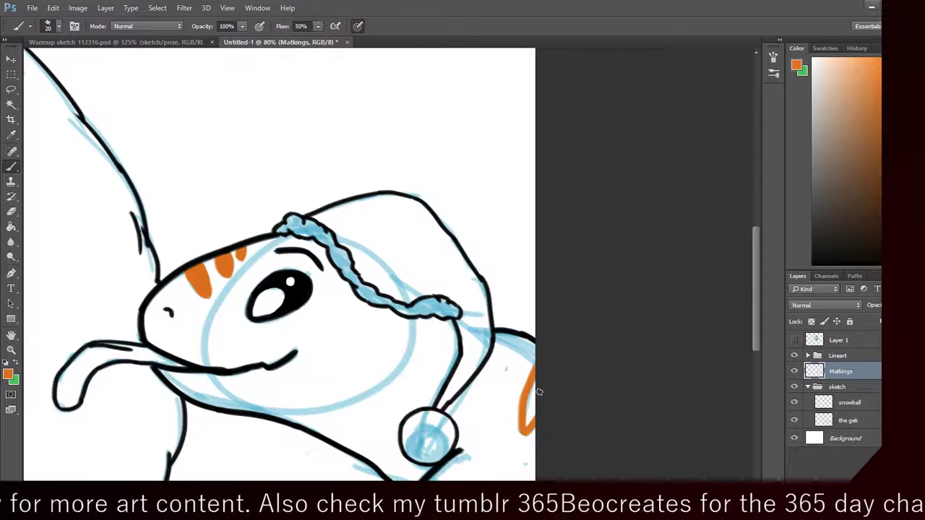
key("ctrl+z")
mouse_move(536, 370)
left_mouse_down()
mouse_move(521, 425)
mouse_move(535, 418)
mouse_move(529, 428)
mouse_move(534, 393)
left_mouse_up()
key("ctrl+z")
key("ctrl+z")
key("ctrl+z")
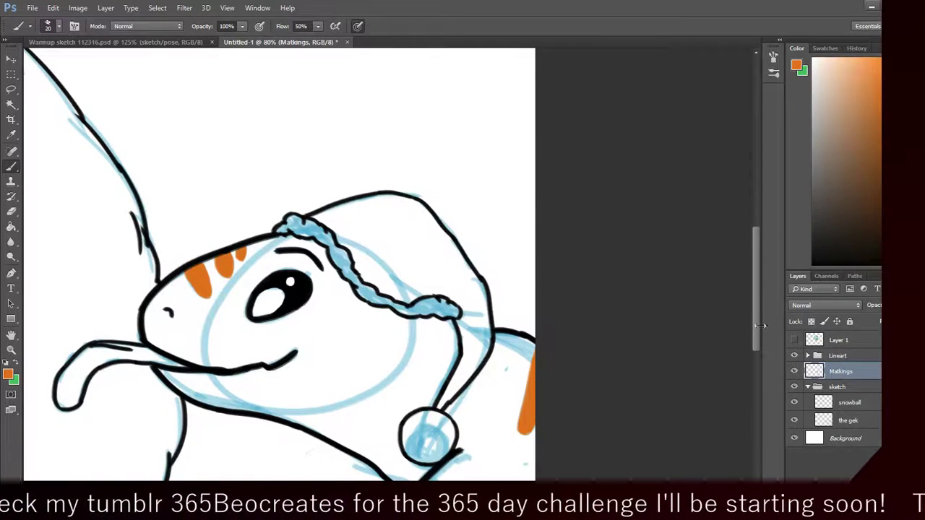
Step: Create a new layer named genral body between the Matkings layer and the sketch group
left_click_drag(755, 346, 752, 359)
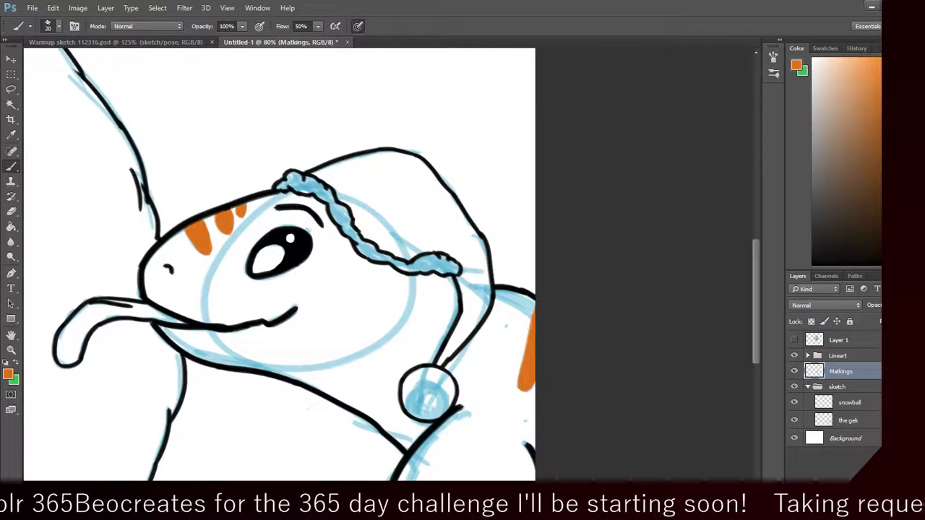
scroll(320, 264, "left", 3)
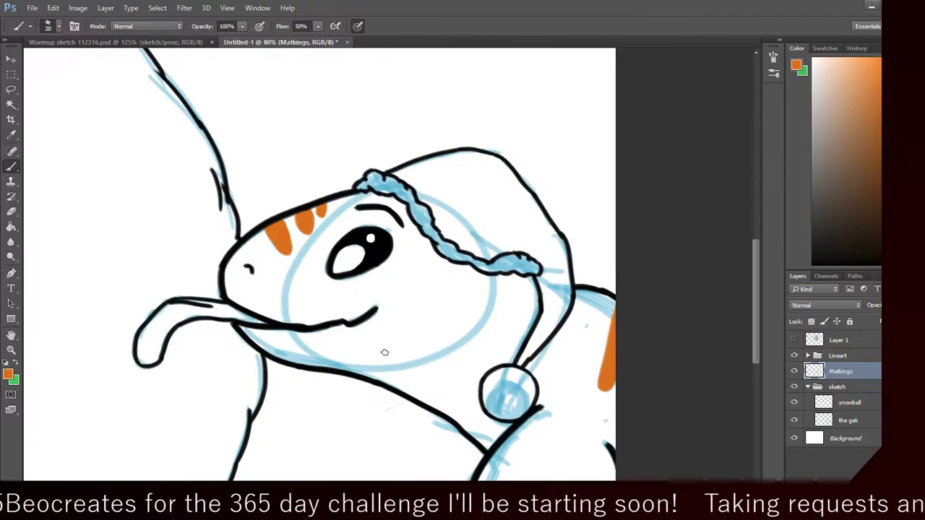
left_click(865, 486)
left_click_drag(851, 373, 844, 396)
double_click(842, 392)
type("g")
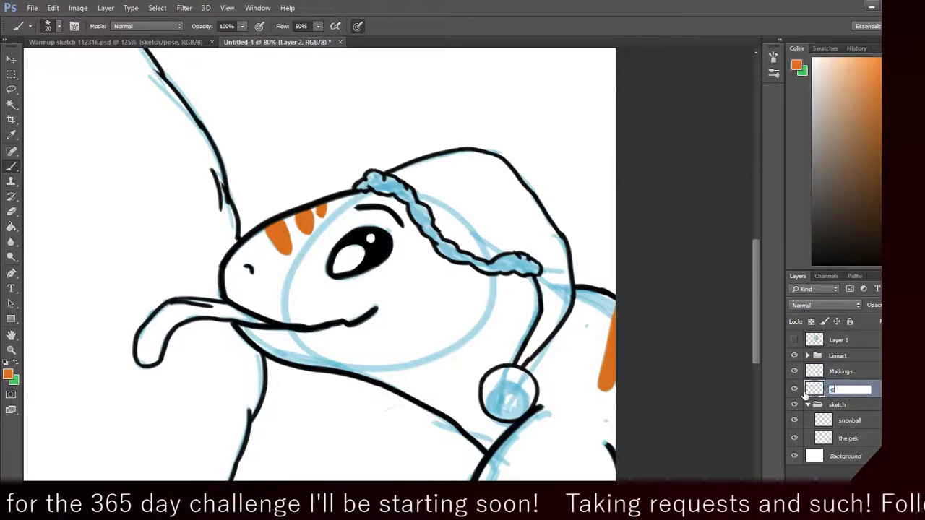
type("enral body")
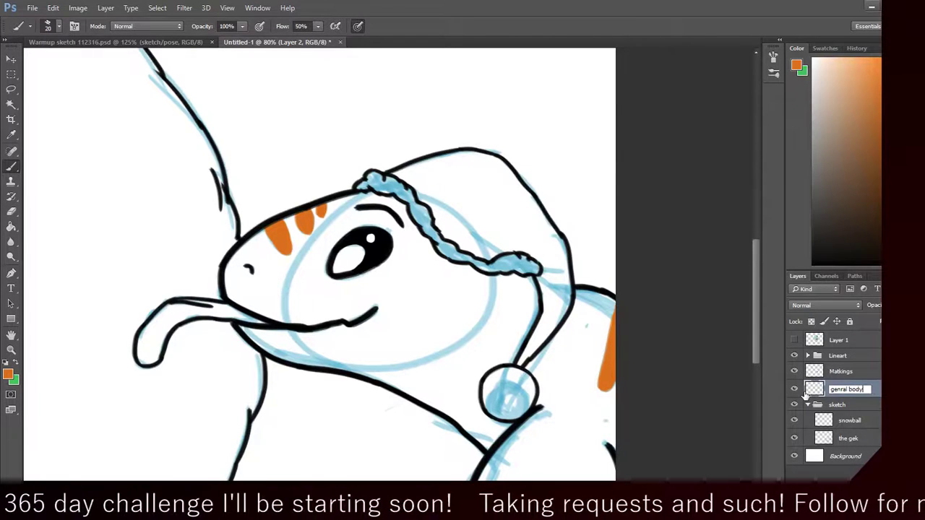
key("Return")
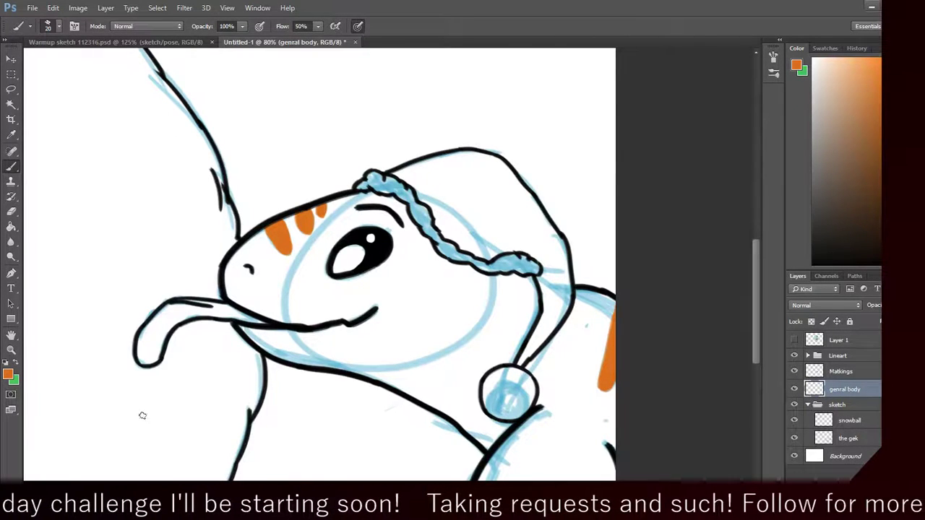
Step: Make green the foreground colour and paint the snout, forehead, eye surround, mouth edge and borders along the hat trim and pompom
left_click(16, 364)
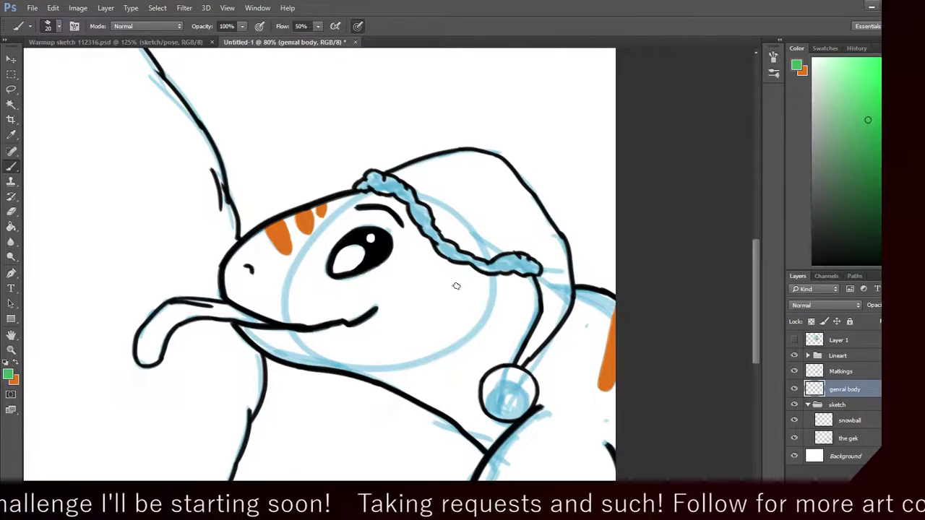
mouse_move(332, 222)
left_mouse_down()
mouse_move(300, 246)
mouse_move(318, 226)
mouse_move(273, 244)
mouse_move(294, 217)
mouse_move(338, 203)
mouse_move(333, 208)
mouse_move(358, 197)
mouse_move(391, 203)
mouse_move(374, 197)
mouse_move(402, 208)
mouse_move(397, 217)
mouse_move(357, 215)
mouse_move(372, 202)
mouse_move(237, 266)
mouse_move(250, 246)
mouse_move(229, 273)
mouse_move(243, 313)
left_mouse_up()
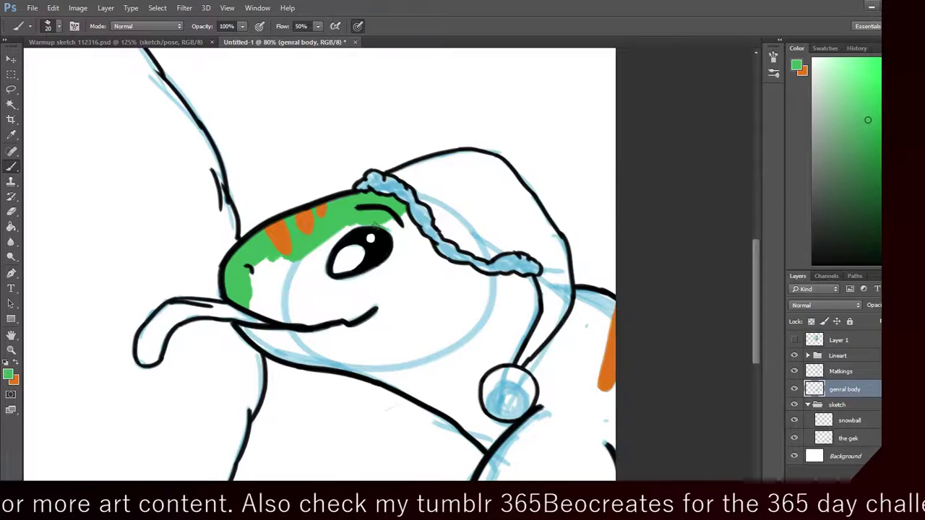
mouse_move(369, 223)
left_mouse_down()
mouse_move(324, 250)
mouse_move(339, 234)
mouse_move(323, 267)
mouse_move(331, 281)
mouse_move(388, 267)
mouse_move(391, 226)
mouse_move(401, 237)
mouse_move(405, 213)
mouse_move(446, 266)
mouse_move(500, 283)
mouse_move(513, 280)
mouse_move(500, 274)
mouse_move(530, 281)
mouse_move(536, 309)
mouse_move(512, 357)
mouse_move(480, 370)
mouse_move(471, 394)
mouse_move(471, 412)
mouse_move(497, 424)
left_mouse_up()
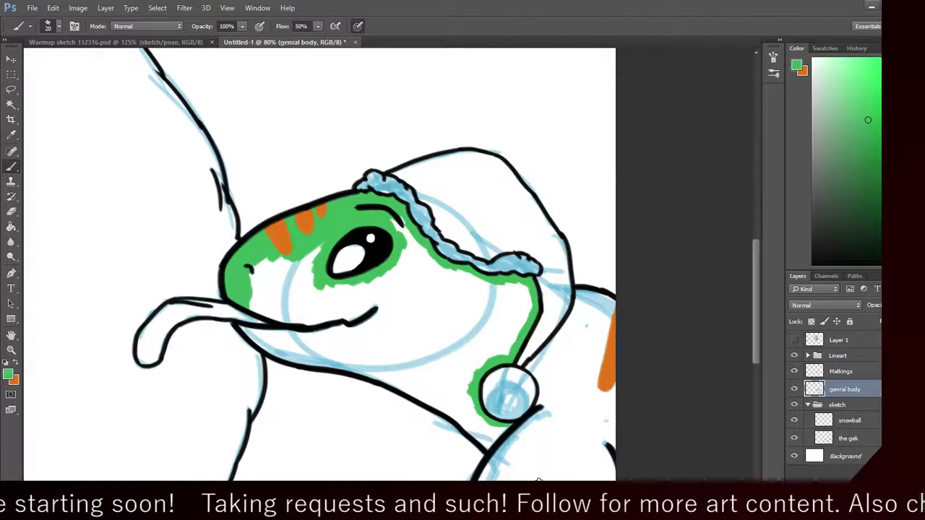
mouse_move(505, 432)
left_mouse_down()
mouse_move(487, 450)
mouse_move(483, 442)
left_mouse_up()
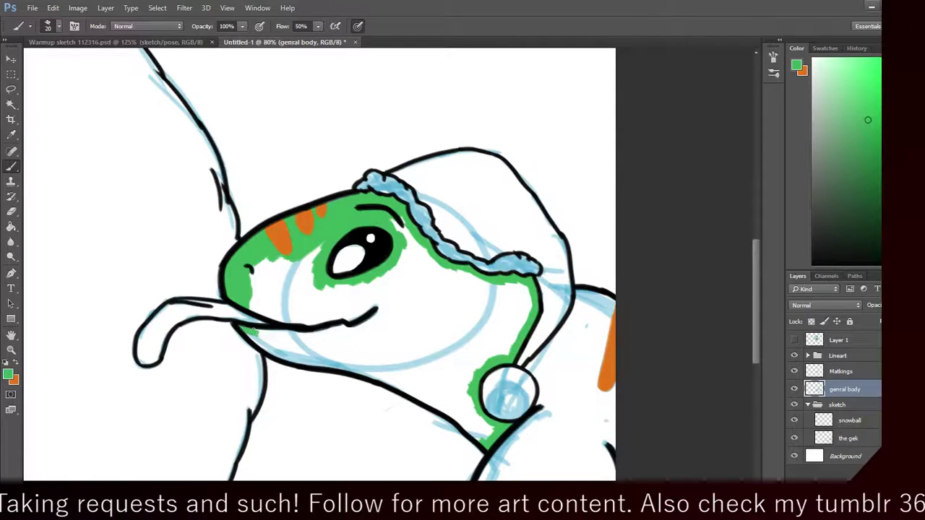
mouse_move(255, 331)
left_mouse_down()
mouse_move(298, 330)
mouse_move(247, 307)
mouse_move(270, 313)
mouse_move(247, 297)
mouse_move(269, 250)
mouse_move(246, 269)
mouse_move(318, 245)
mouse_move(307, 271)
left_mouse_up()
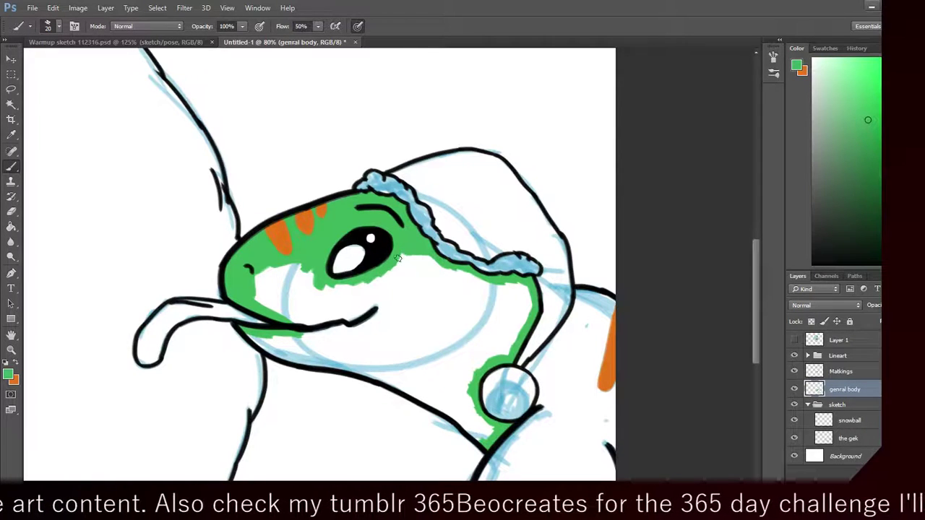
Step: Paint green borders inside the outlines of the gecko's back, shoulder, lower jaw and throat
left_click_drag(756, 322, 756, 333)
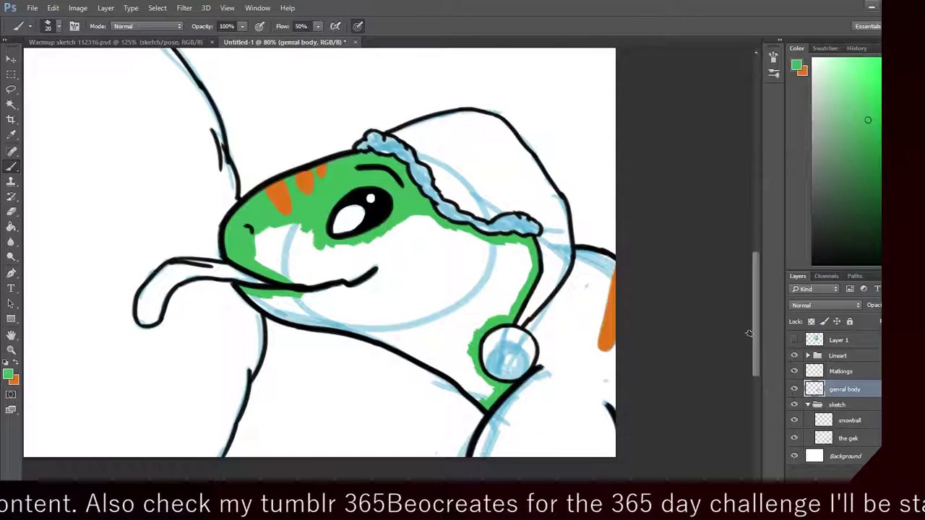
mouse_move(580, 257)
left_mouse_down()
mouse_move(616, 272)
mouse_move(581, 261)
mouse_move(527, 331)
mouse_move(540, 346)
mouse_move(539, 338)
mouse_move(541, 378)
mouse_move(543, 357)
mouse_move(533, 383)
mouse_move(495, 398)
mouse_move(495, 388)
mouse_move(503, 390)
mouse_move(495, 420)
mouse_move(510, 404)
mouse_move(477, 454)
left_mouse_up()
mouse_move(262, 304)
left_mouse_down()
mouse_move(368, 332)
mouse_move(461, 383)
mouse_move(456, 372)
mouse_move(479, 398)
mouse_move(456, 379)
mouse_move(471, 394)
left_mouse_up()
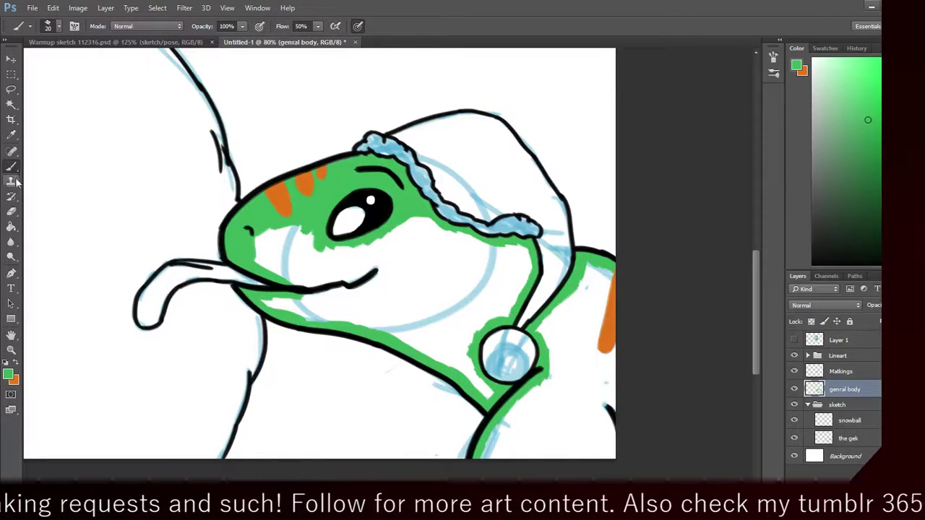
Step: Fill the enclosed unpainted face and neck area with green using repeated Paint Bucket fills at 32% opacity
left_click(11, 226)
left_click(331, 256)
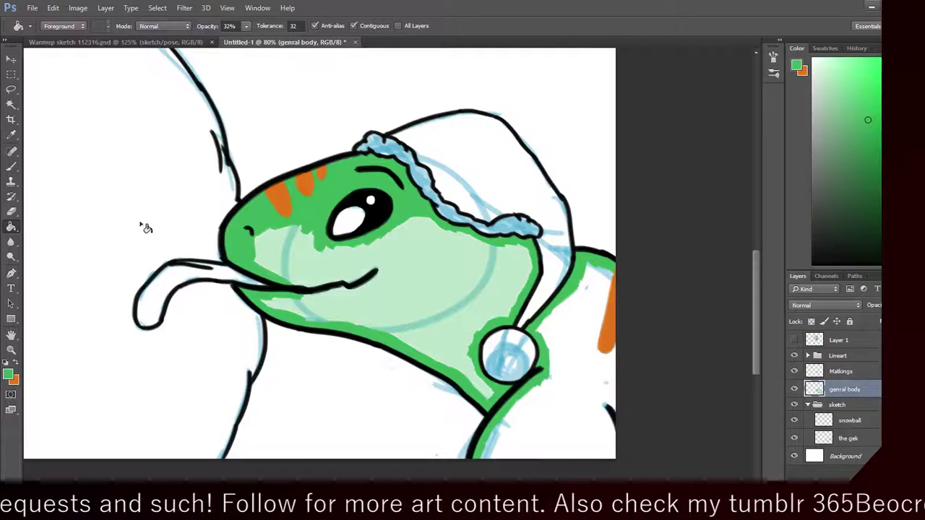
left_click(399, 282)
left_click(406, 296)
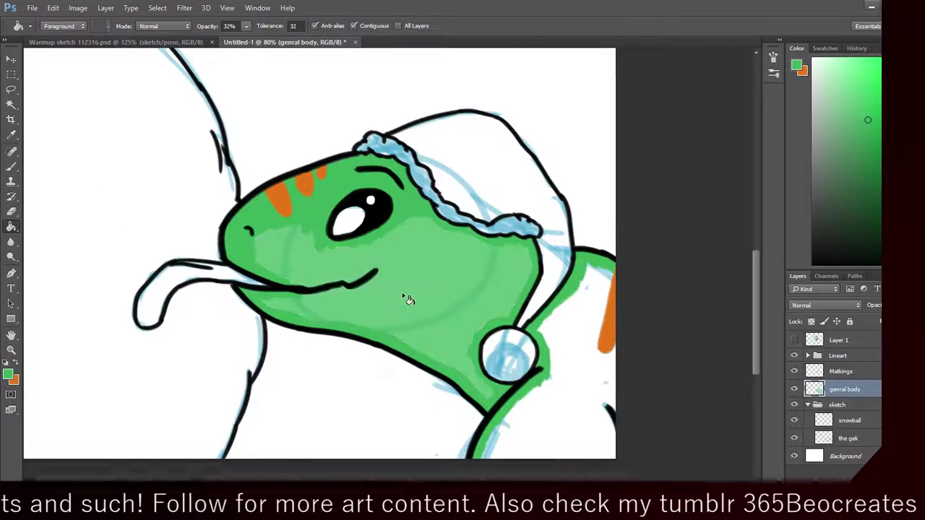
left_click(409, 297)
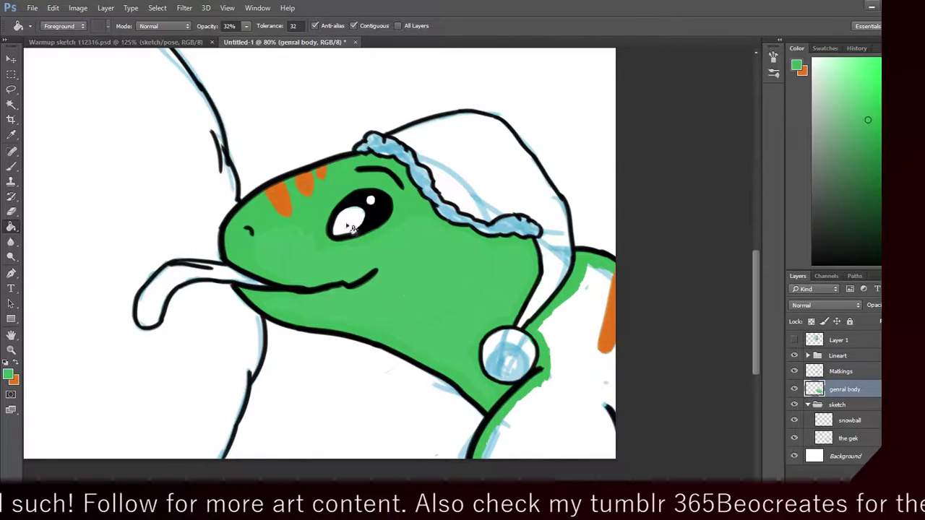
Step: Set the Paint Bucket opacity to 100% and fill the gecko's remaining body area with green
left_click(245, 27)
left_click_drag(246, 39, 522, 7)
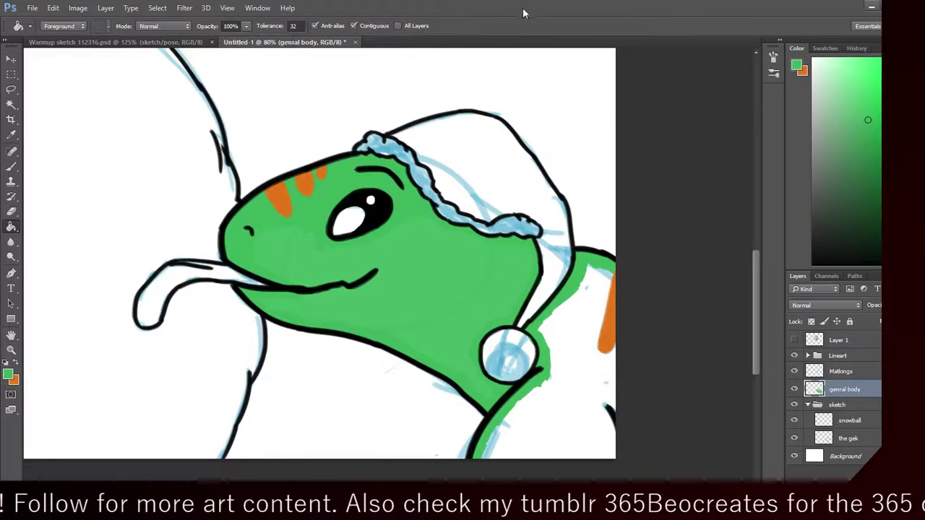
left_click(575, 444)
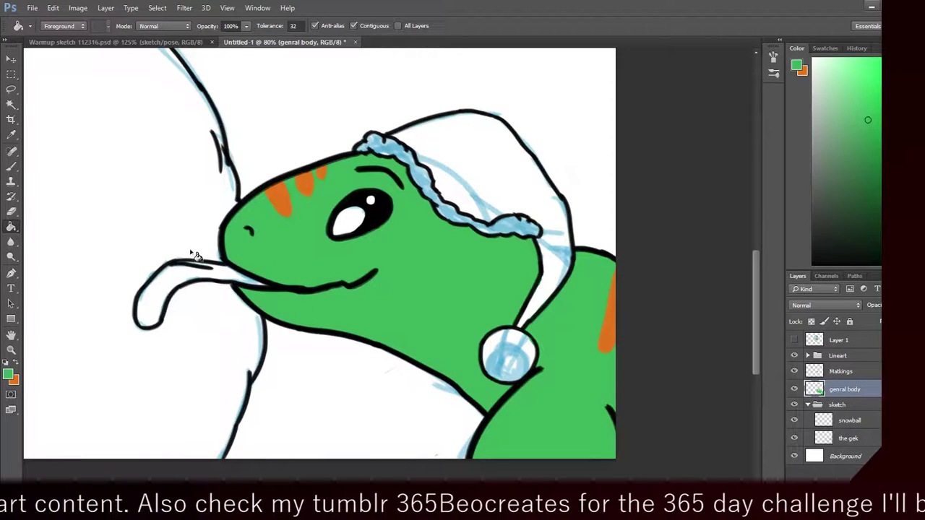
Step: Sample the reference gecko's lighter green from the temporarily shown Layer 1 and brush it along the underside of the neck
left_click(11, 166)
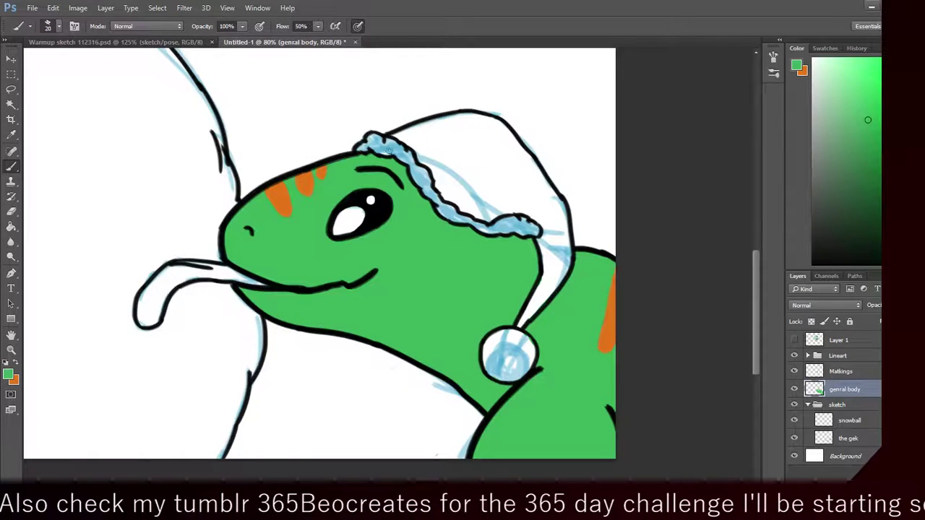
left_click(794, 340)
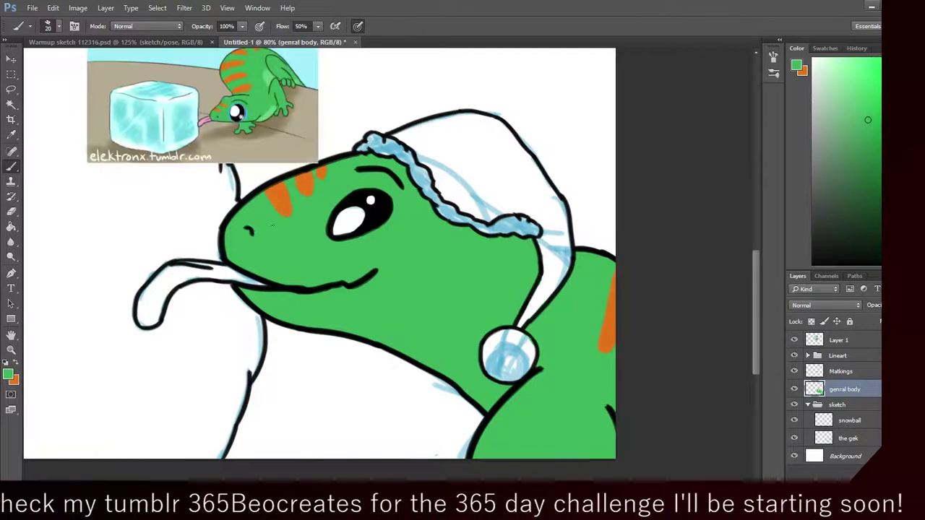
left_click(10, 135)
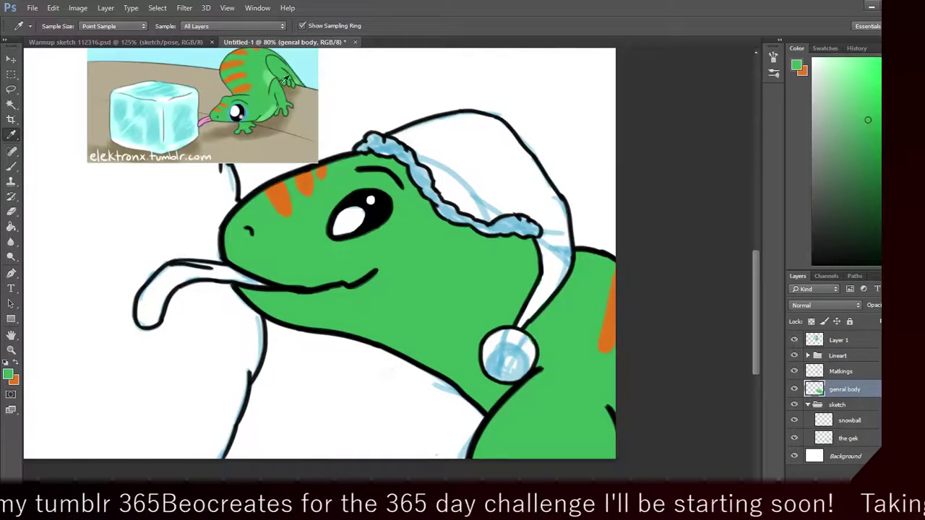
left_click(271, 72)
left_click(11, 165)
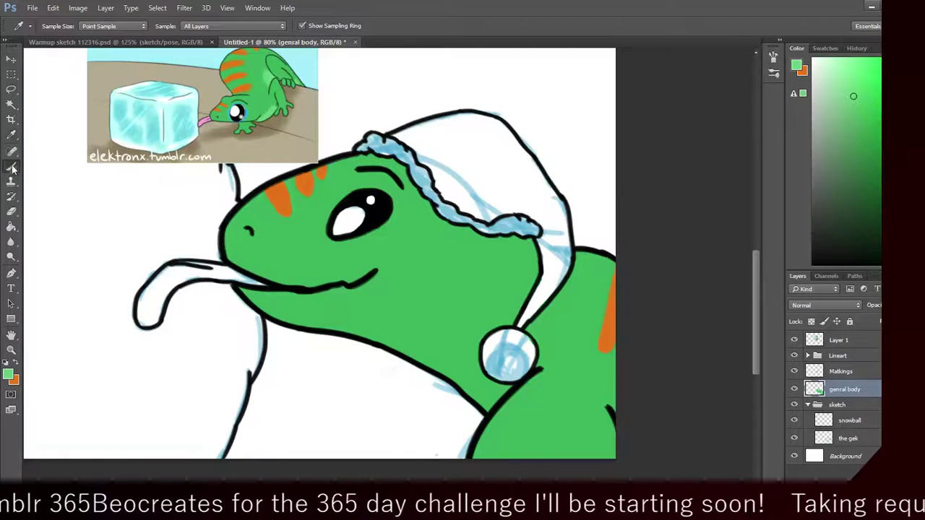
left_click(794, 340)
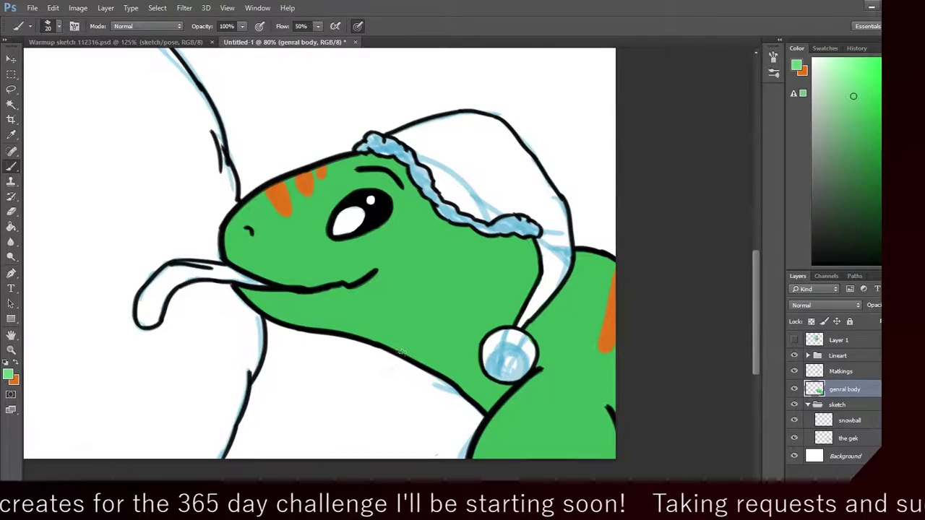
mouse_move(402, 352)
left_mouse_down()
mouse_move(476, 378)
mouse_move(461, 372)
mouse_move(490, 386)
mouse_move(449, 366)
mouse_move(497, 397)
mouse_move(425, 364)
mouse_move(487, 408)
mouse_move(491, 401)
mouse_move(449, 369)
mouse_move(464, 370)
mouse_move(443, 362)
mouse_move(496, 395)
left_mouse_up()
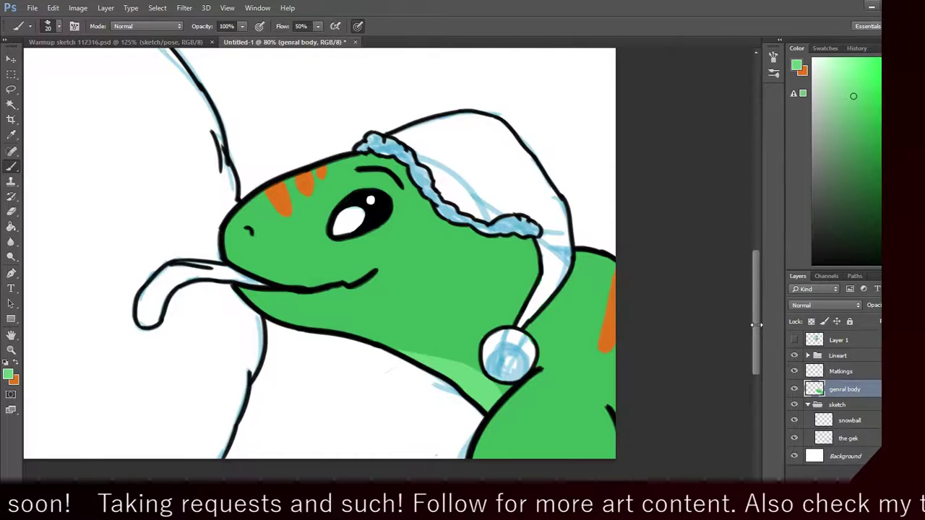
scroll(750, 298, "up", 5)
mouse_move(343, 213)
left_mouse_down()
mouse_move(405, 178)
mouse_move(368, 176)
mouse_move(381, 185)
left_mouse_up()
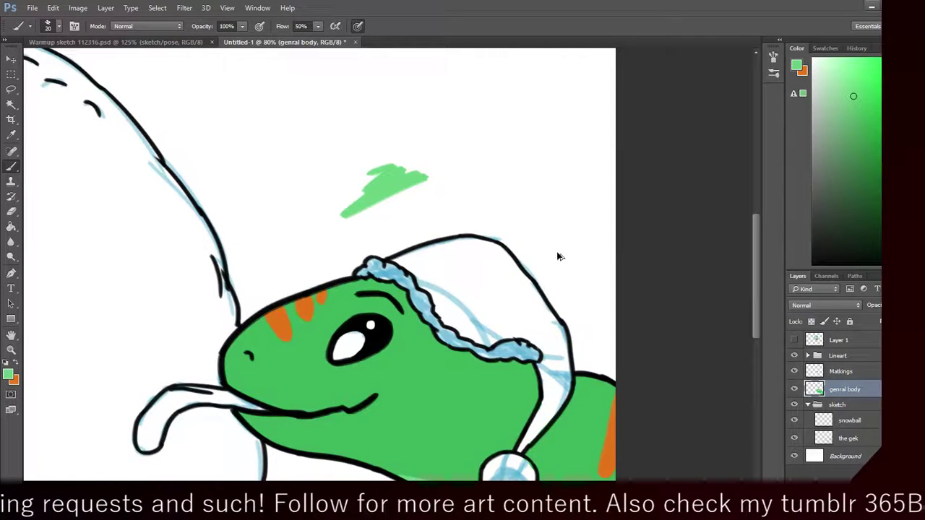
key("ctrl+z")
scroll(766, 306, "down", 5)
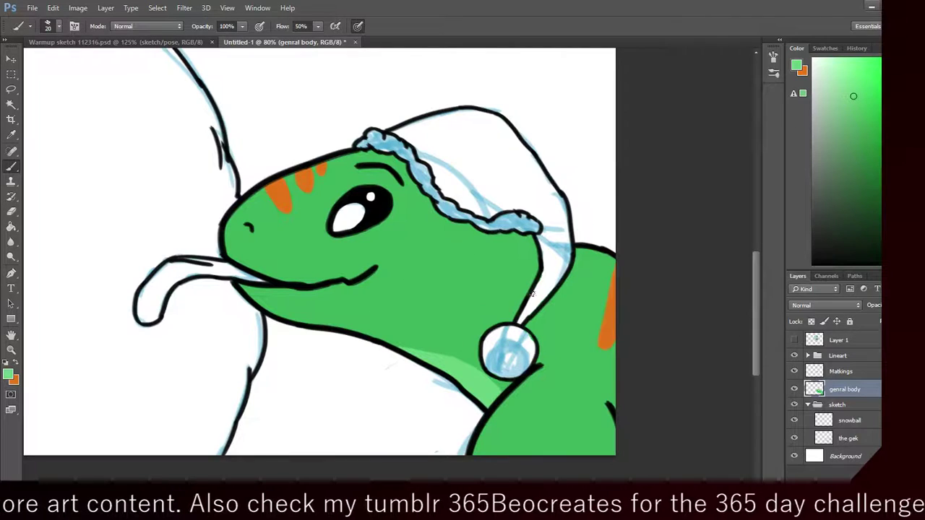
scroll(753, 339, "up", 5)
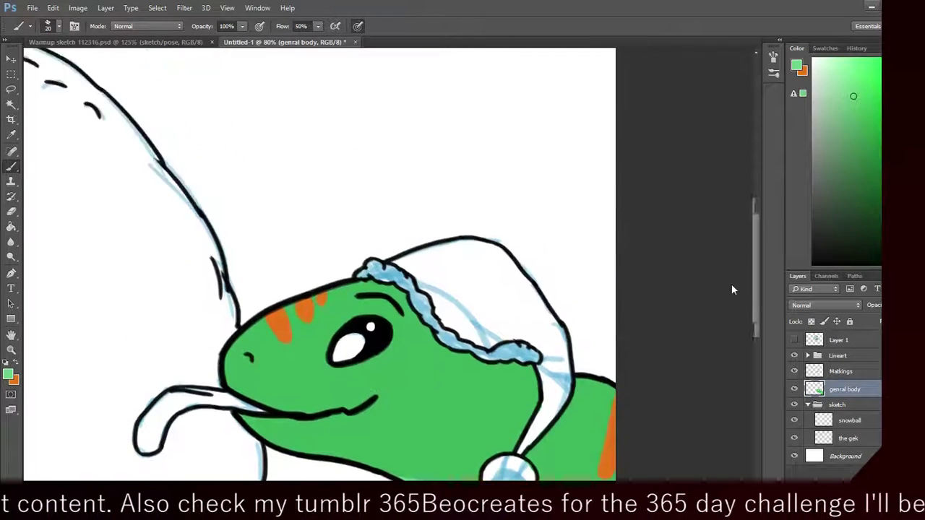
mouse_move(474, 204)
left_mouse_down()
mouse_move(461, 239)
mouse_move(462, 213)
mouse_move(459, 230)
left_mouse_up()
key("ctrl+z")
key("ctrl+alt+z")
key("ctrl+alt+z")
key("ctrl+alt+z")
key("ctrl+alt+z")
key("ctrl+alt+z")
key("ctrl+alt+z")
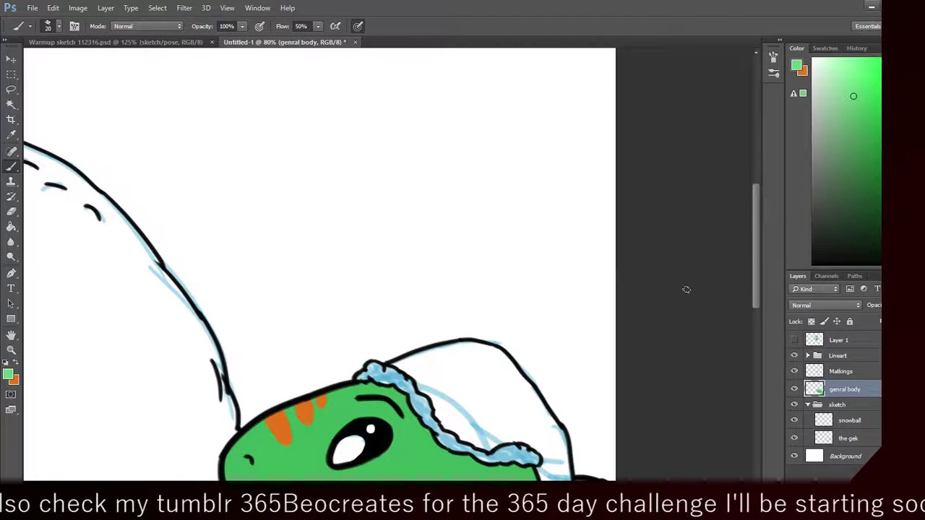
left_click_drag(756, 290, 743, 367)
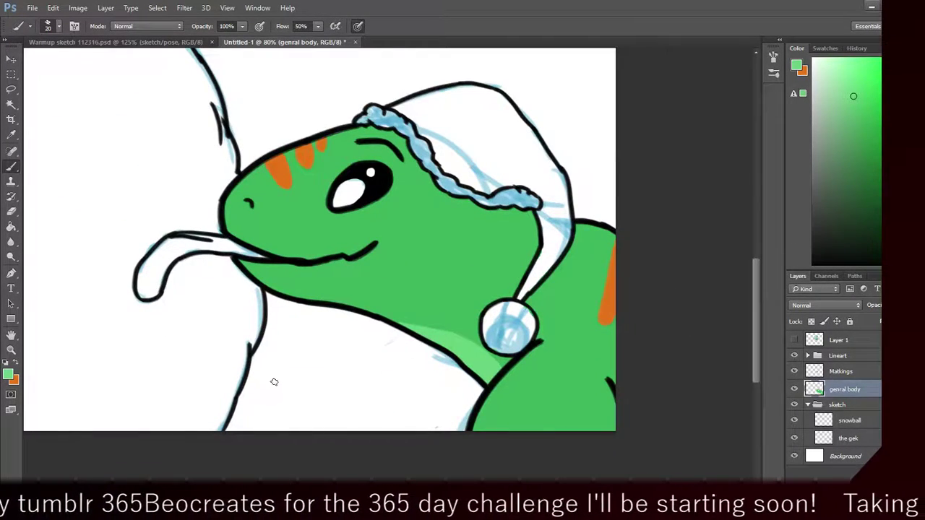
Step: Add a new layer directly above the genral body layer and make the Matkings layer active again
key("ctrl+shift+alt+n")
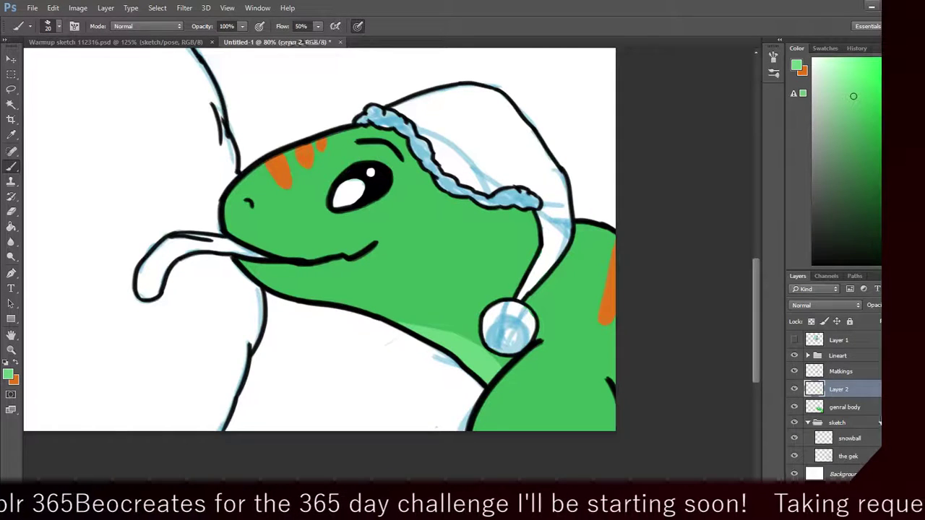
double_click(839, 388)
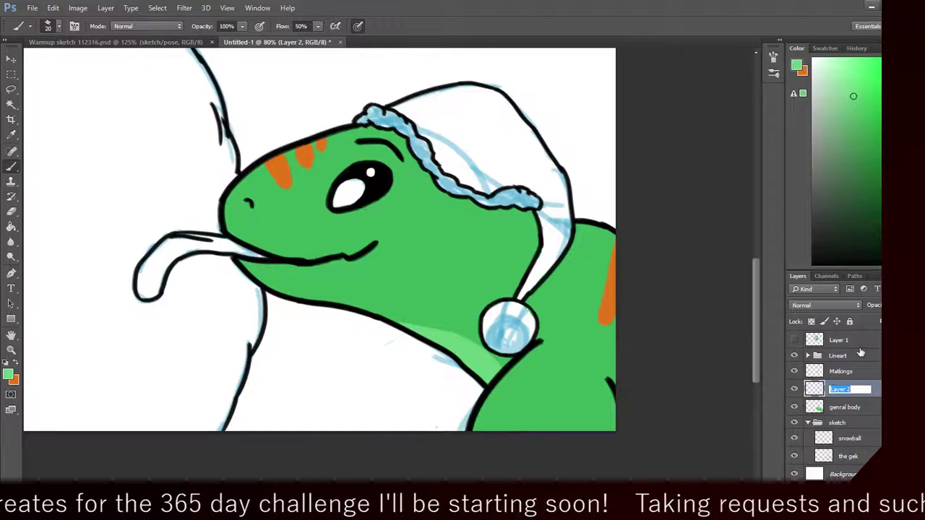
left_click(846, 371)
left_click(845, 372)
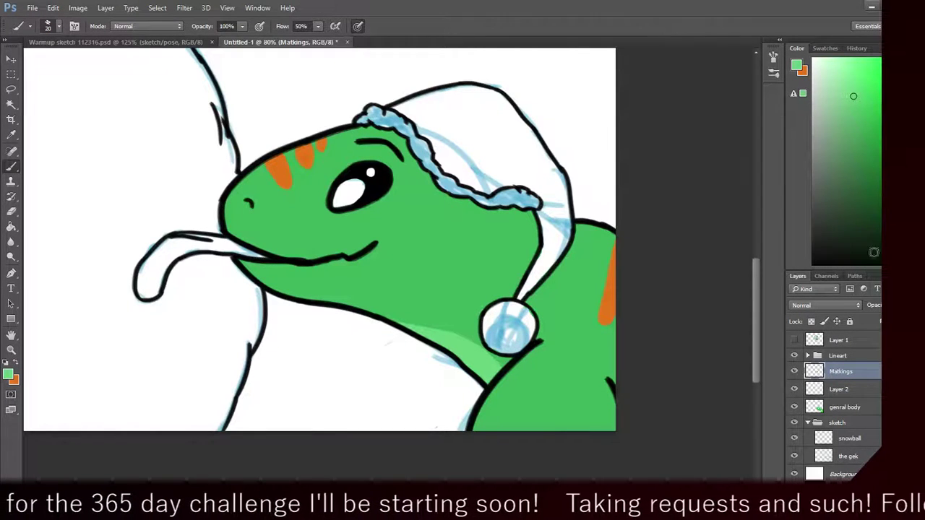
Step: Sample the bright blue beside the reference gecko's eye from the temporarily shown Layer 1 and return to the Brush tool
left_click(794, 339)
scroll(319, 238, "up", 3)
scroll(400, 190, "up", 5)
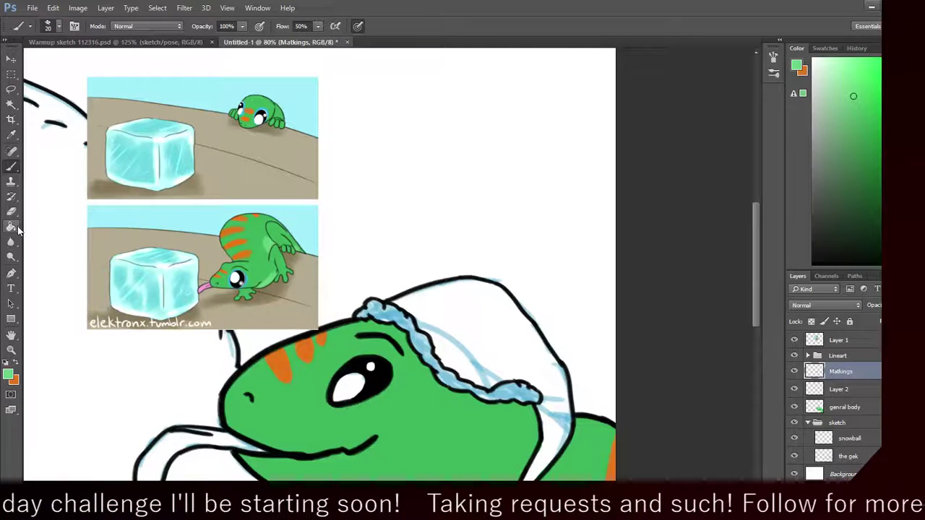
left_click(11, 134)
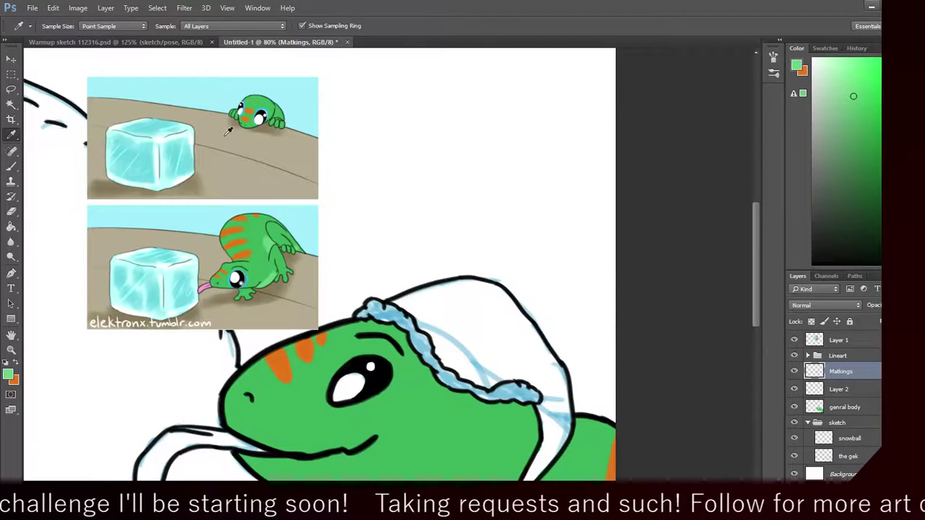
left_click(245, 98)
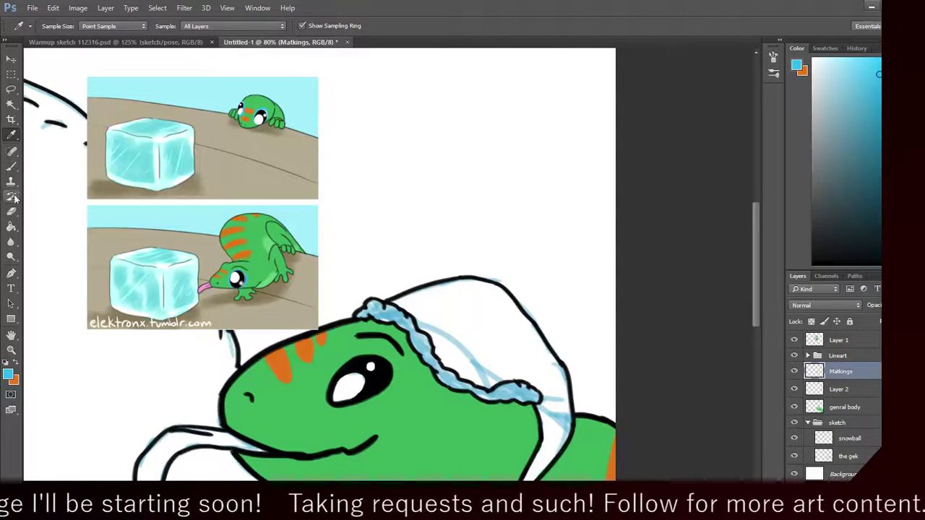
left_click(11, 168)
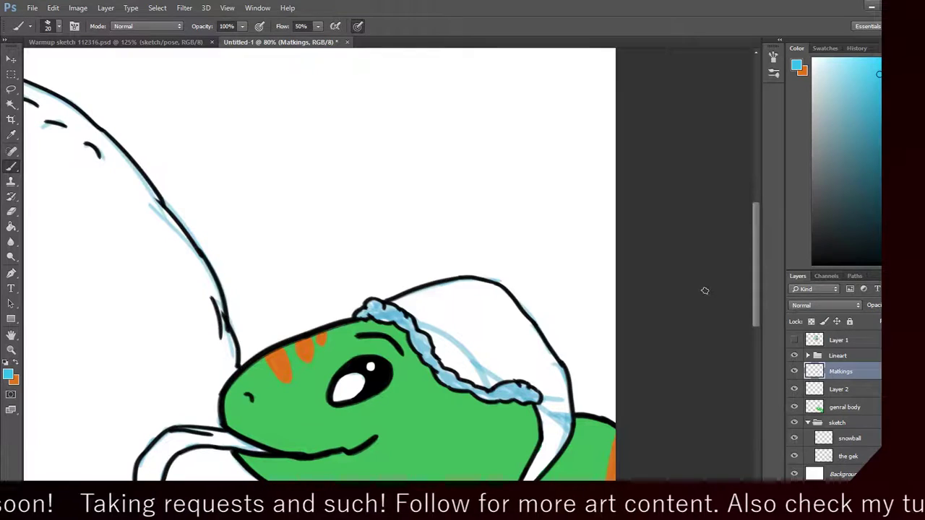
scroll(704, 291, "down", 6)
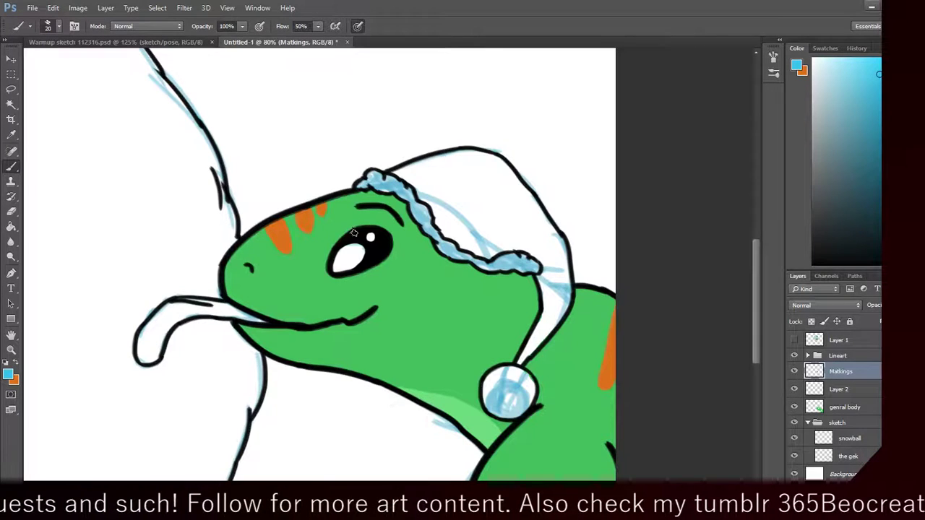
Step: Try to brush a thin blue outline around the gecko's eye on the Matkings layer with the 20 px textured brush
key("ctrl+z")
key("alt+bracketleft")
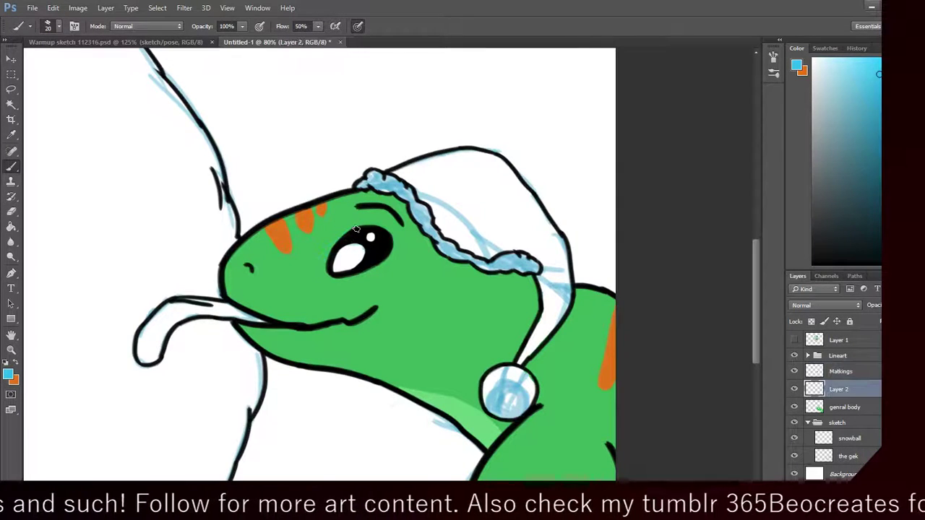
left_click(838, 372)
left_click(572, 200)
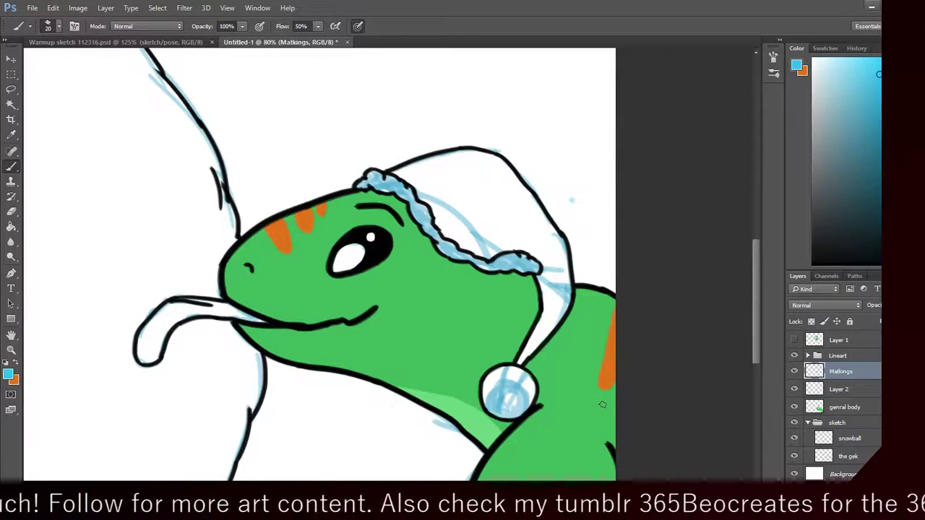
key("ctrl+z")
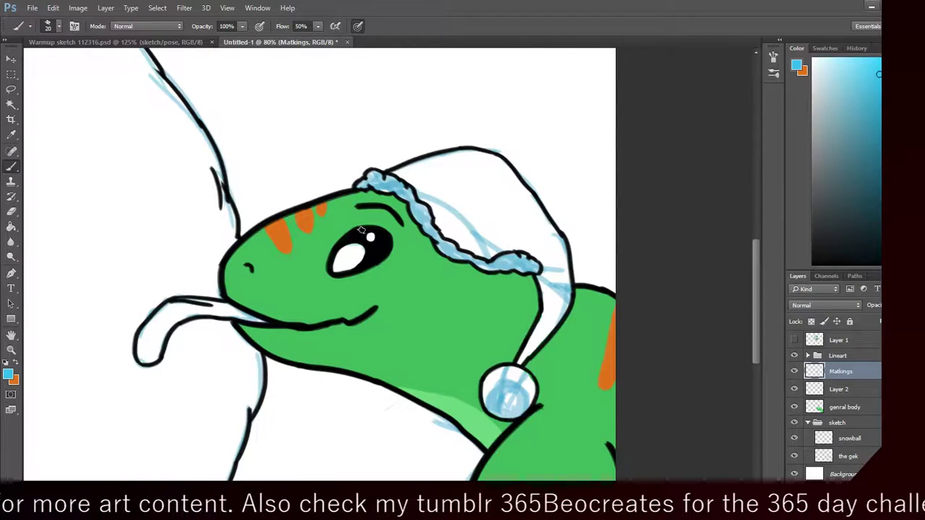
left_click_drag(360, 230, 344, 228)
mouse_move(327, 258)
left_mouse_down()
mouse_move(325, 269)
mouse_move(354, 272)
mouse_move(392, 247)
left_mouse_up()
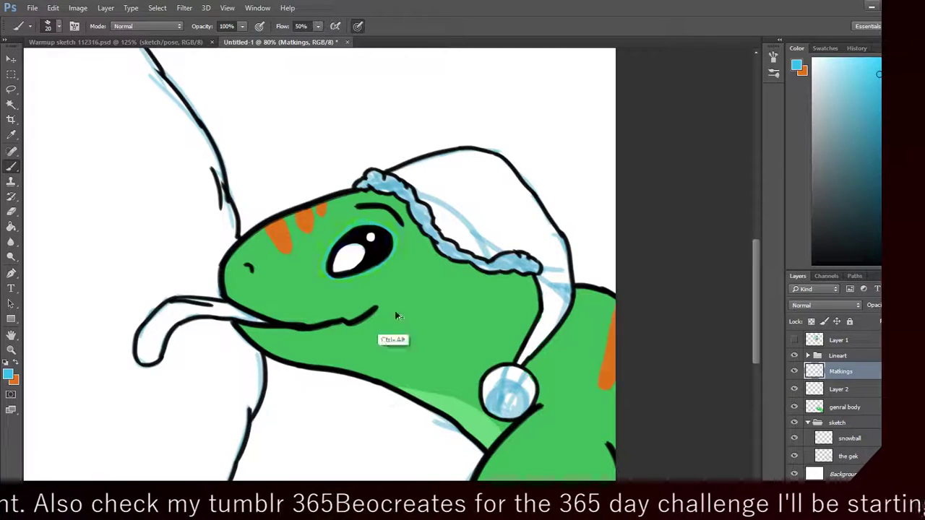
key("ctrl+z")
Step: Switch to a soft round 20 px brush and paint a blue rim along the front and lower edge of the gecko's eye
left_click(59, 27)
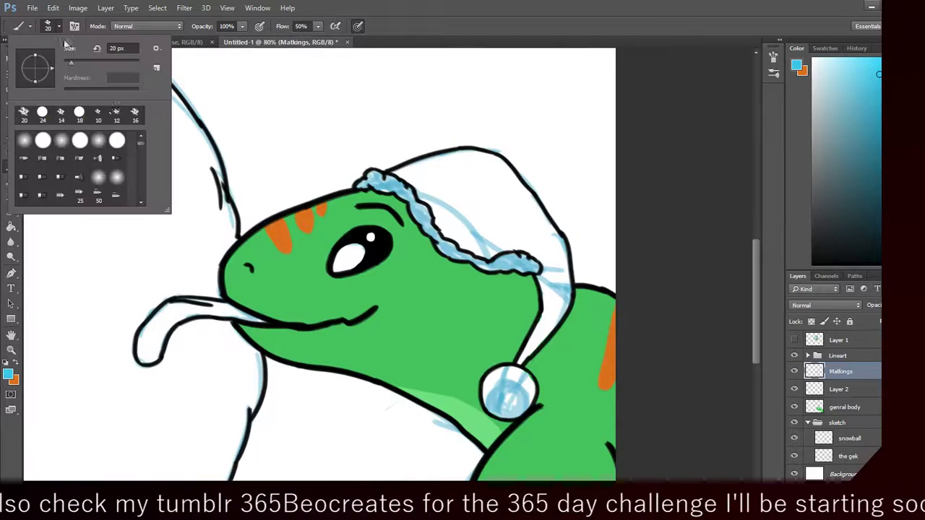
left_click(98, 139)
left_click(422, 6)
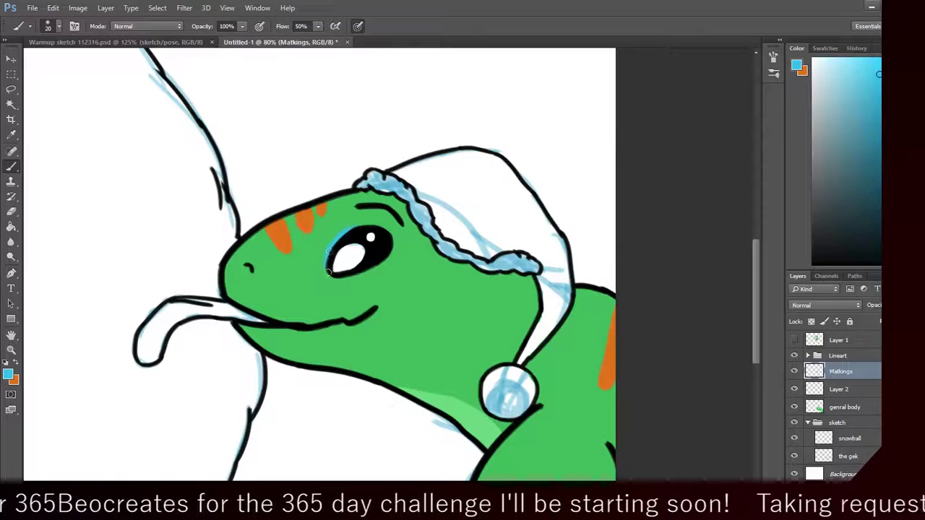
left_click_drag(335, 276, 351, 277)
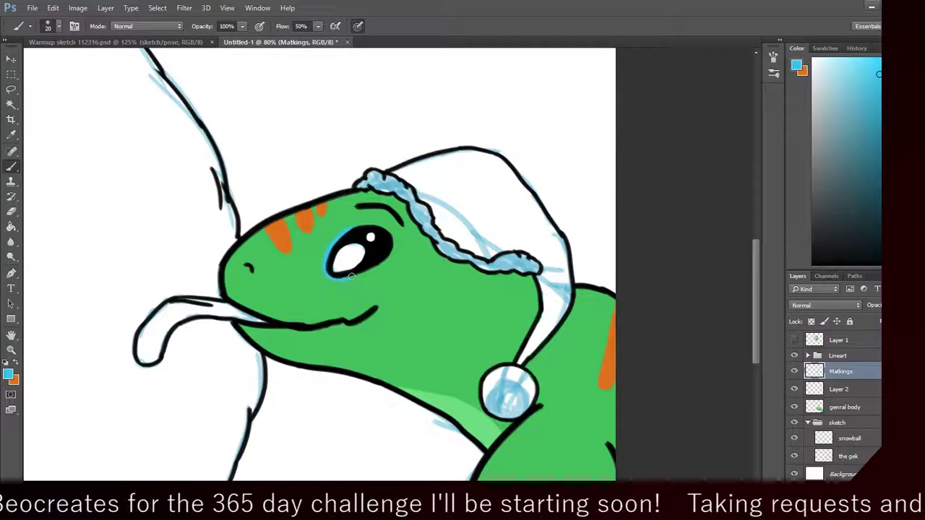
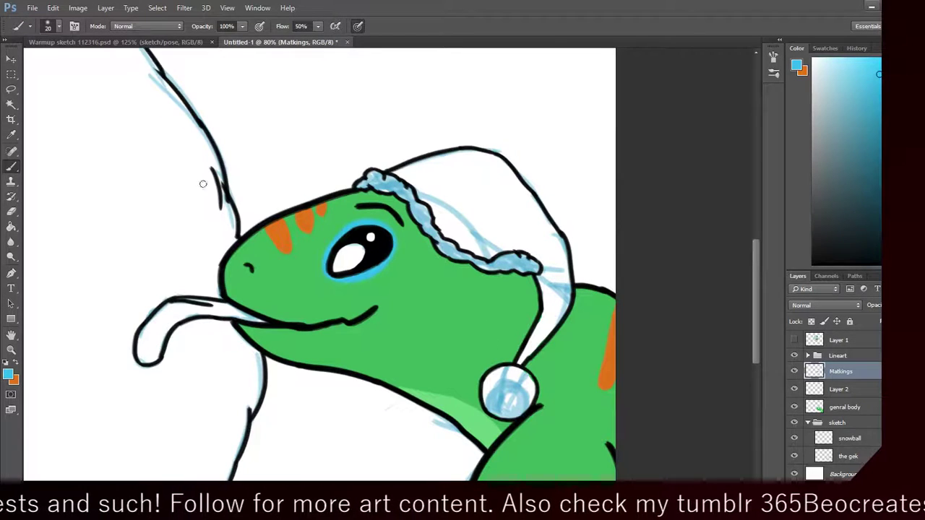
left_click(58, 26)
left_click(62, 113)
left_click(474, 26)
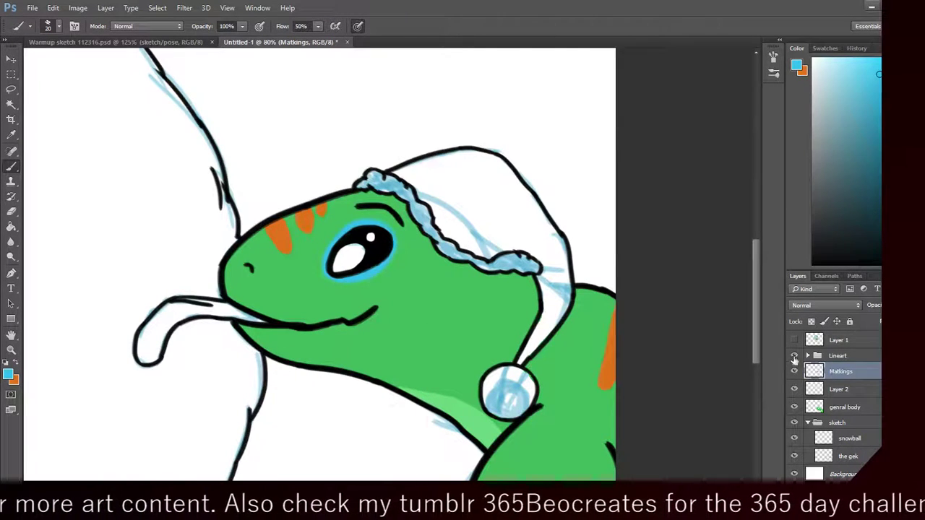
Step: Rename Layer 2 as Hat
left_click(851, 407)
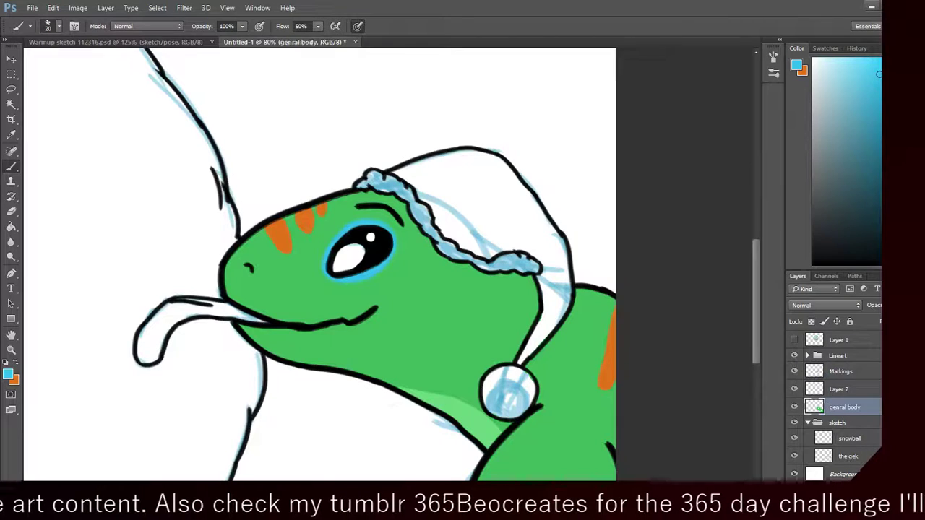
double_click(846, 390)
type("E")
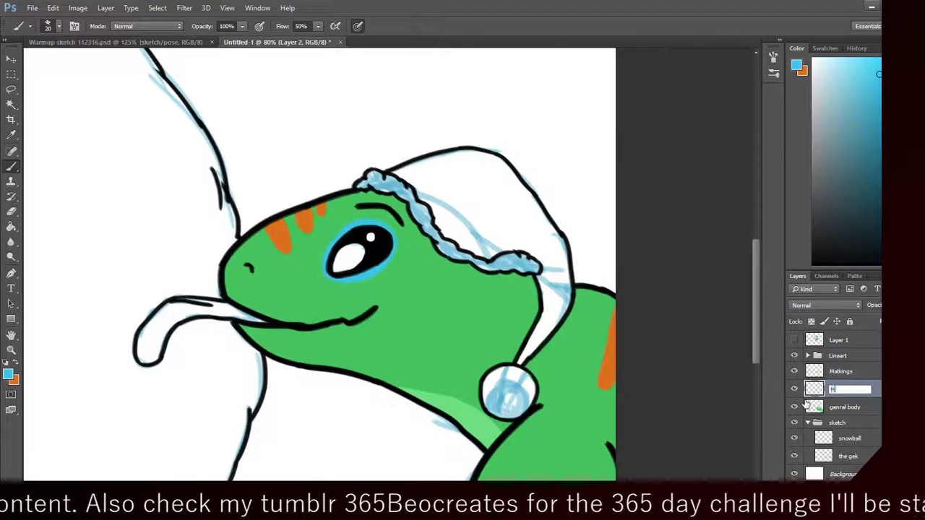
key("Return")
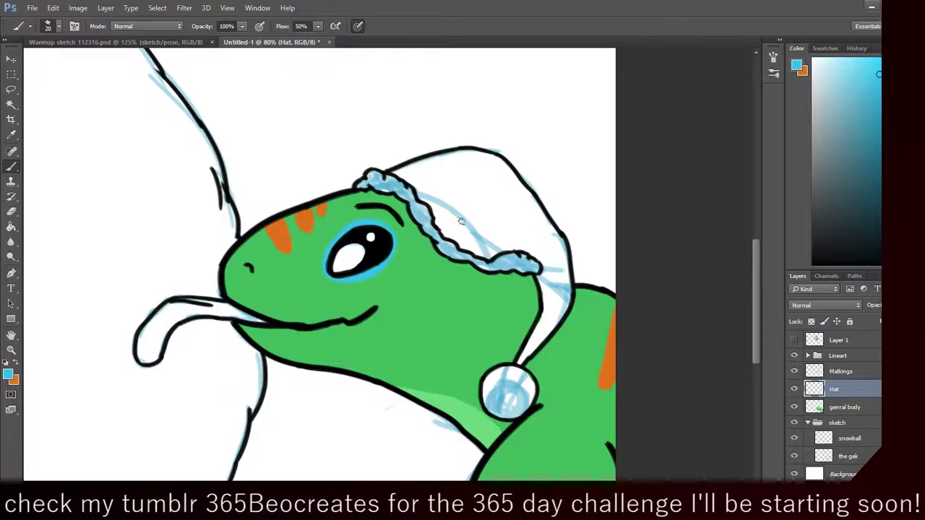
Step: Set the foreground colour to crimson and paint the Santa hat's front area and the inner edge of its tail
left_click(8, 373)
mouse_move(618, 136)
left_mouse_down()
mouse_move(618, 121)
mouse_move(581, 149)
mouse_move(580, 174)
mouse_move(589, 144)
mouse_move(561, 139)
mouse_move(588, 120)
mouse_move(583, 134)
left_mouse_up()
left_click(719, 111)
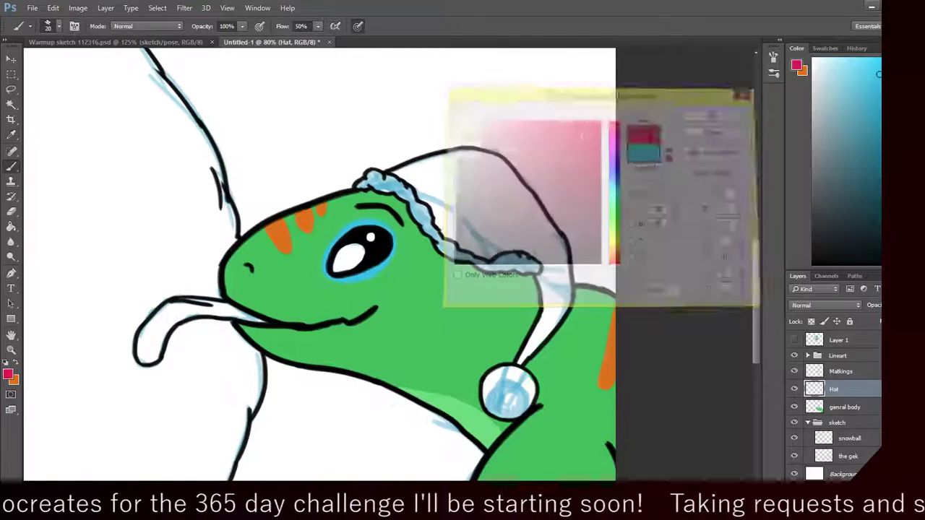
mouse_move(465, 169)
left_mouse_down()
mouse_move(422, 179)
mouse_move(456, 155)
mouse_move(400, 170)
mouse_move(440, 211)
mouse_move(443, 231)
mouse_move(492, 256)
mouse_move(517, 233)
mouse_move(470, 223)
mouse_move(453, 231)
mouse_move(469, 207)
mouse_move(452, 208)
mouse_move(436, 191)
mouse_move(450, 177)
mouse_move(427, 189)
left_mouse_up()
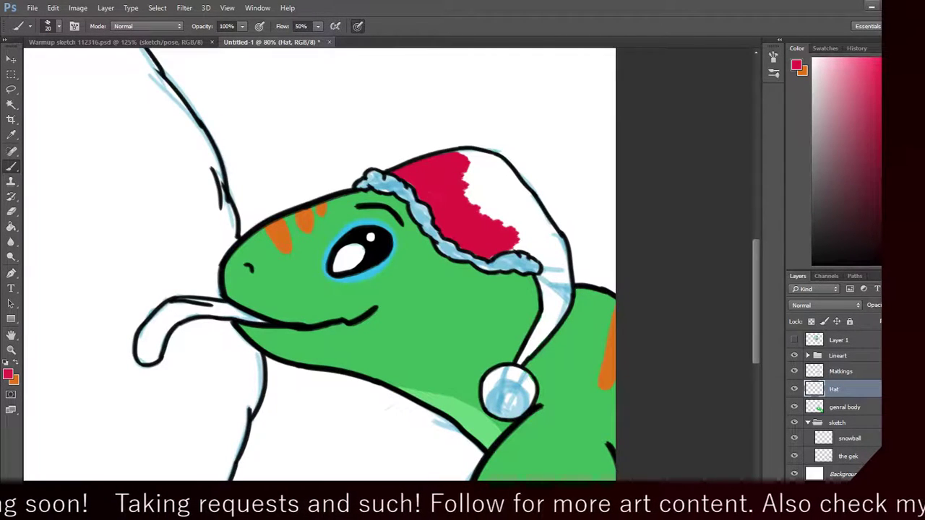
mouse_move(500, 236)
left_mouse_down()
mouse_move(534, 248)
mouse_move(504, 249)
mouse_move(525, 247)
mouse_move(546, 264)
mouse_move(547, 330)
mouse_move(536, 335)
mouse_move(543, 349)
mouse_move(519, 362)
mouse_move(555, 318)
left_mouse_up()
key("ctrl+z")
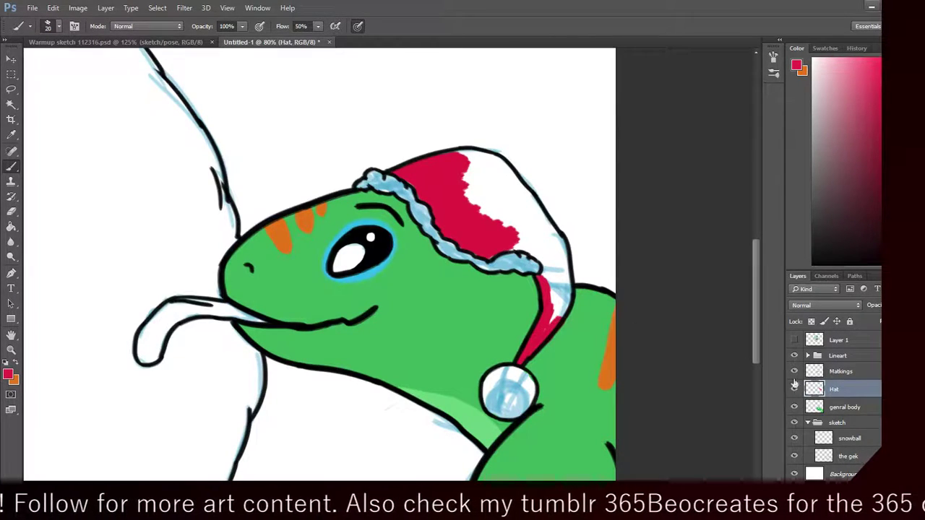
Step: Move the Hat layer below the genral body layer and paint crimson along the hat's remaining outer edges
key("ctrl+bracketleft")
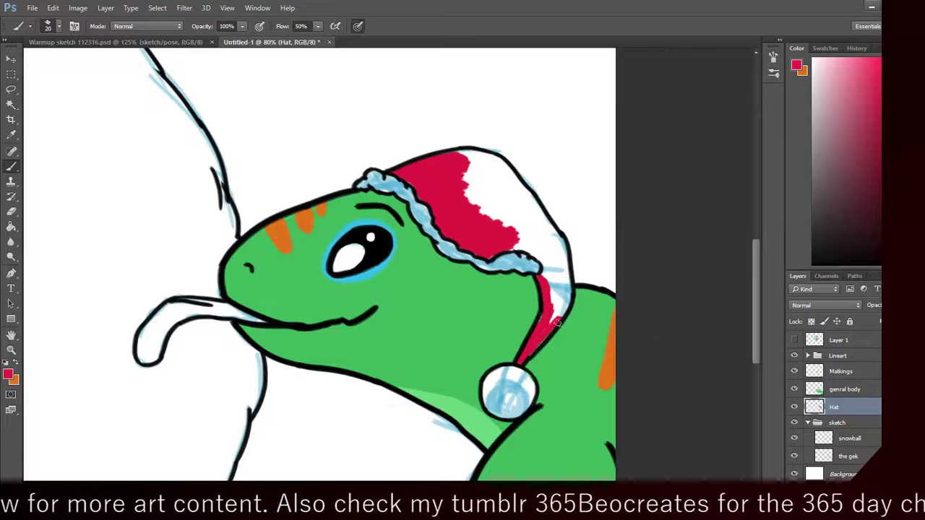
mouse_move(556, 316)
left_mouse_down()
mouse_move(547, 323)
mouse_move(549, 272)
mouse_move(535, 247)
mouse_move(514, 246)
left_mouse_up()
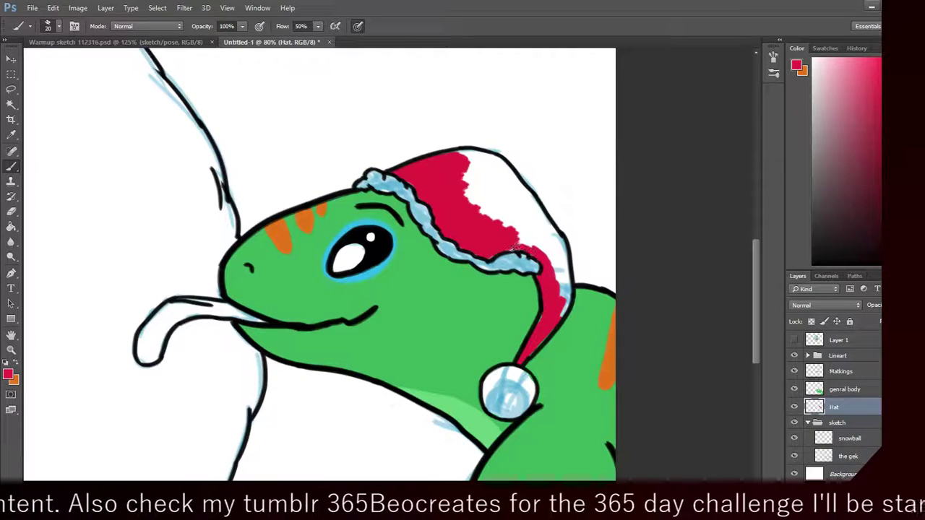
mouse_move(448, 185)
left_mouse_down()
mouse_move(464, 151)
mouse_move(489, 156)
mouse_move(537, 206)
mouse_move(534, 199)
mouse_move(561, 243)
mouse_move(561, 308)
mouse_move(565, 280)
mouse_move(556, 318)
left_mouse_up()
Step: Fill the hat's remaining white patch with crimson and brush over the thin unfilled seam around it
left_click(11, 227)
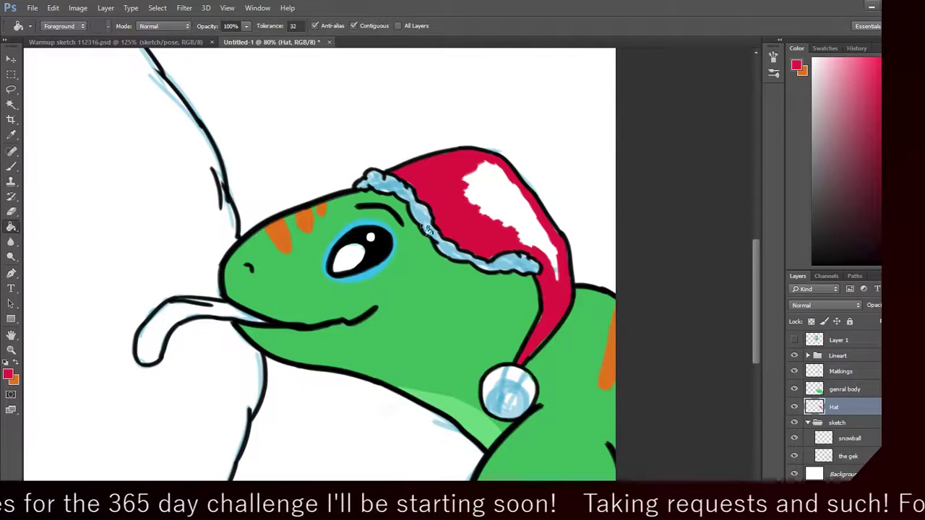
left_click(505, 207)
left_click(11, 166)
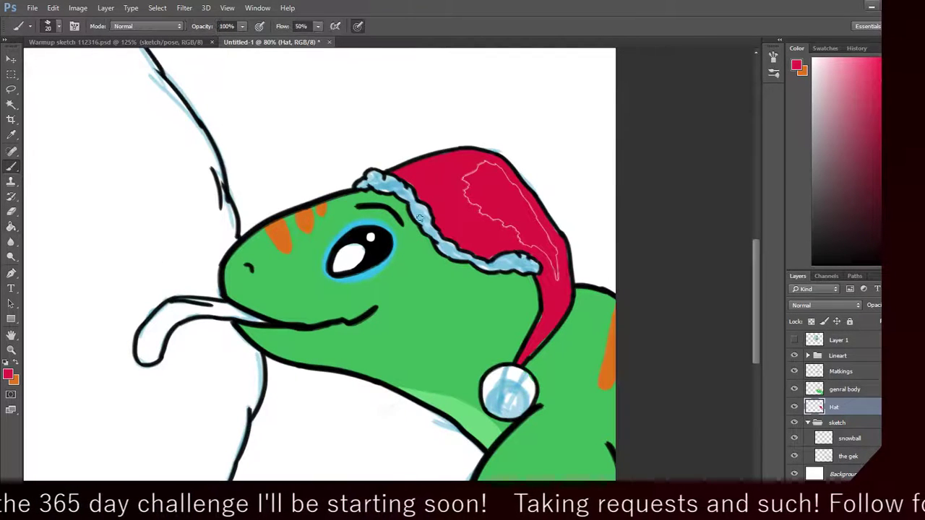
mouse_move(471, 173)
left_mouse_down()
mouse_move(524, 242)
mouse_move(509, 227)
mouse_move(557, 256)
mouse_move(528, 206)
mouse_move(481, 167)
left_mouse_up()
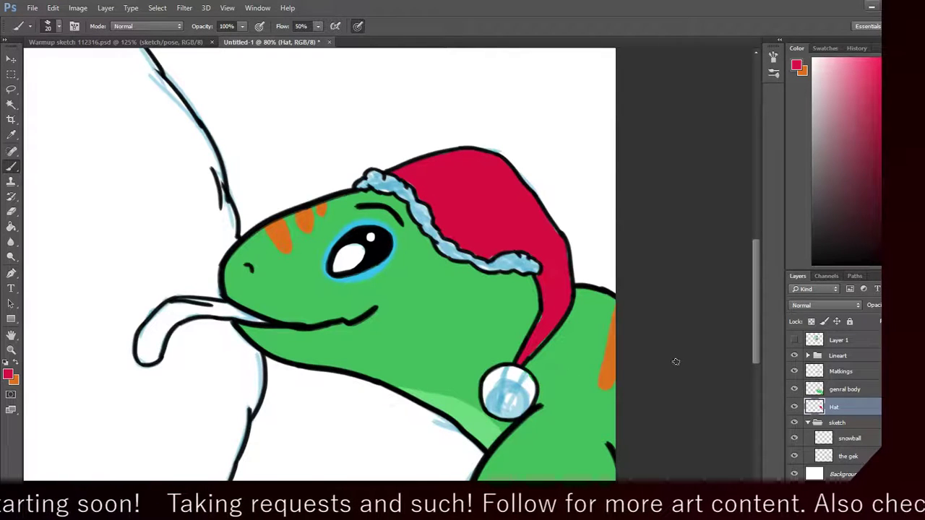
Step: Hide the sketch group and check the coloured gecko and snowball line art without it
left_click(840, 390)
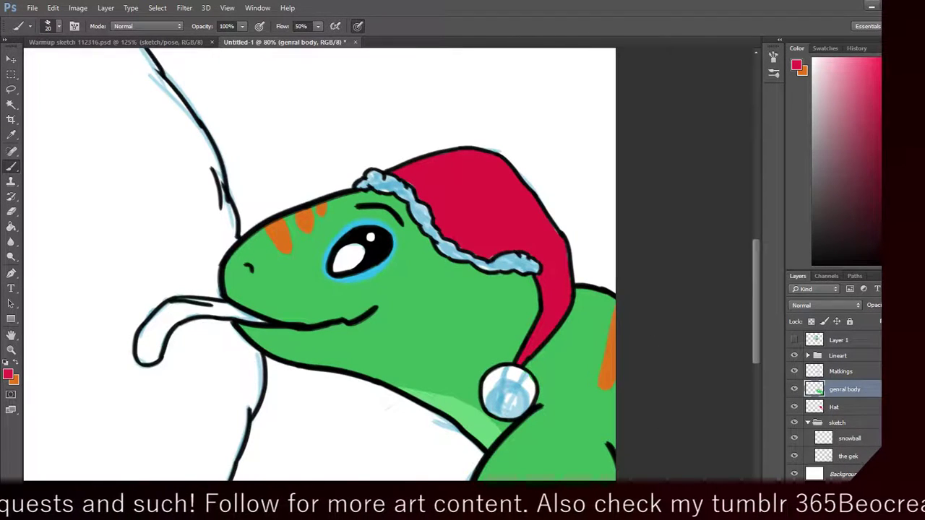
left_click(834, 407)
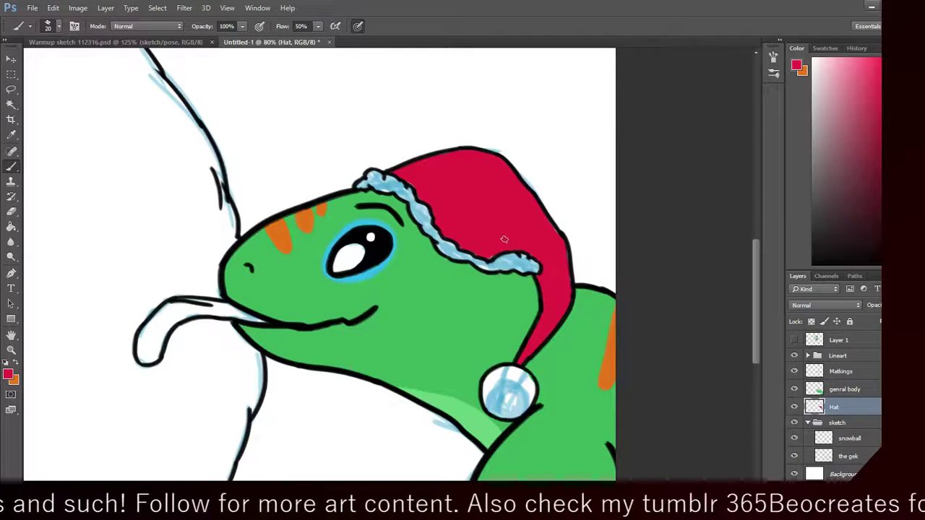
left_click(794, 422)
scroll(390, 264, "left", 8)
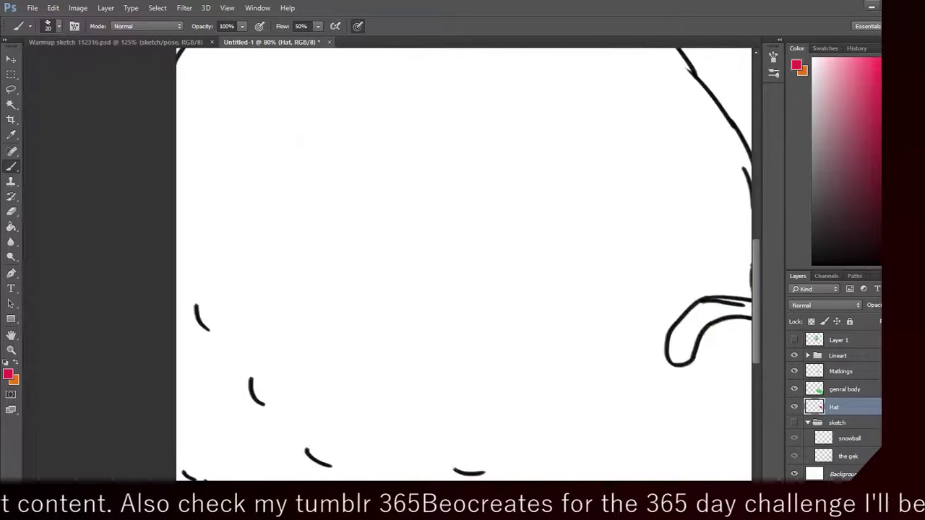
scroll(390, 263, "right", 9)
scroll(390, 263, "left", 9)
scroll(390, 264, "right", 4)
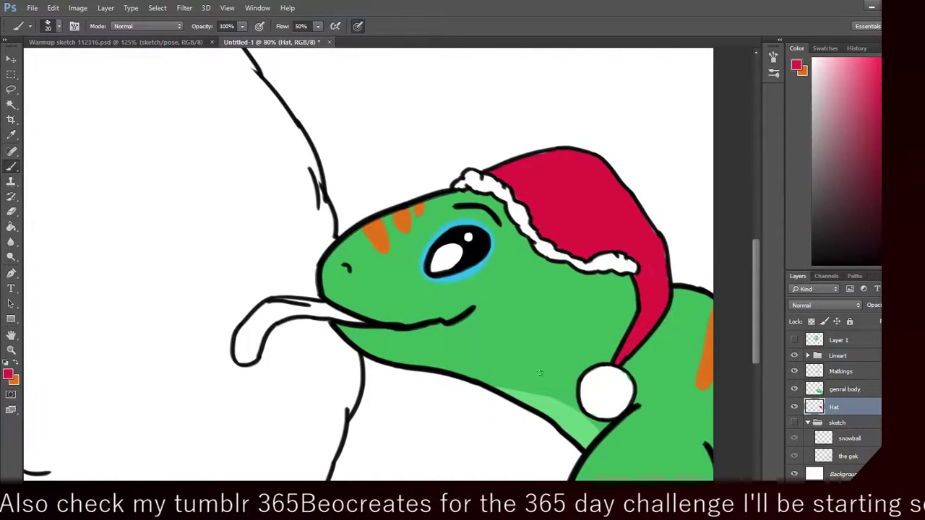
Step: Show the Layer 1 reference image and sample the pink of its gecko's tongue as the brush colour
left_click(843, 393)
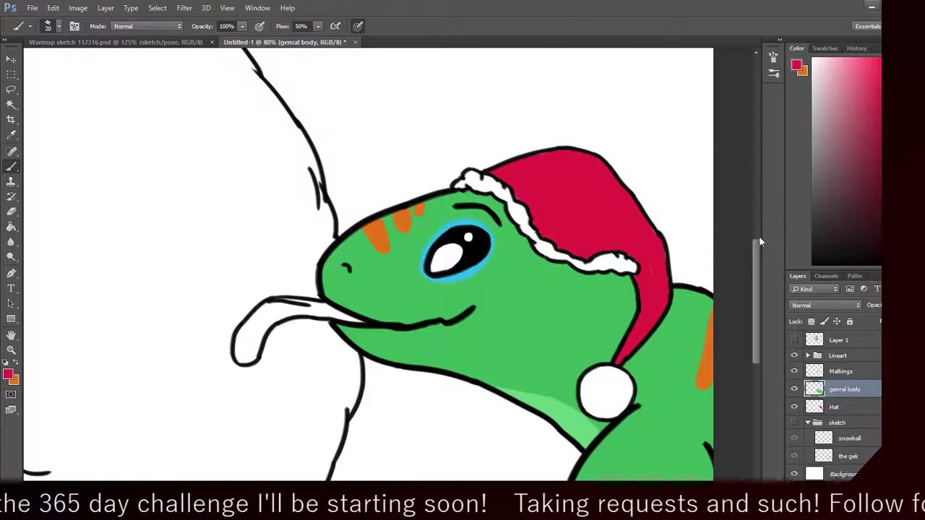
left_click(794, 340)
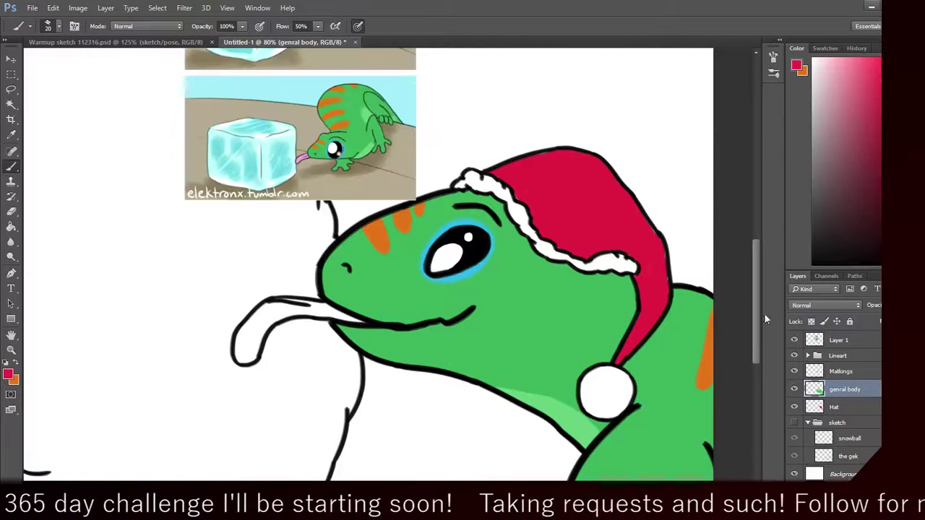
left_click(11, 135)
left_click(305, 152)
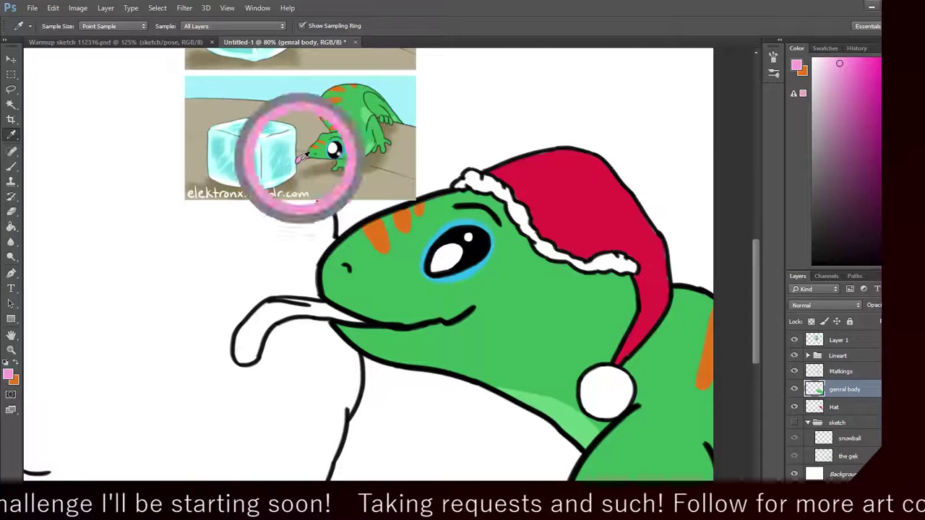
left_click(11, 165)
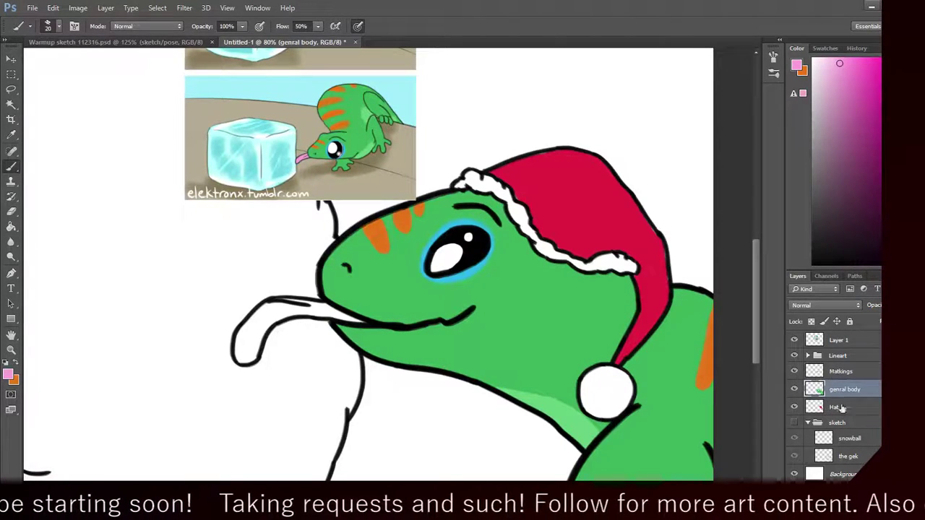
Step: Rename the Hat layer as Hat/licker
left_click(842, 372)
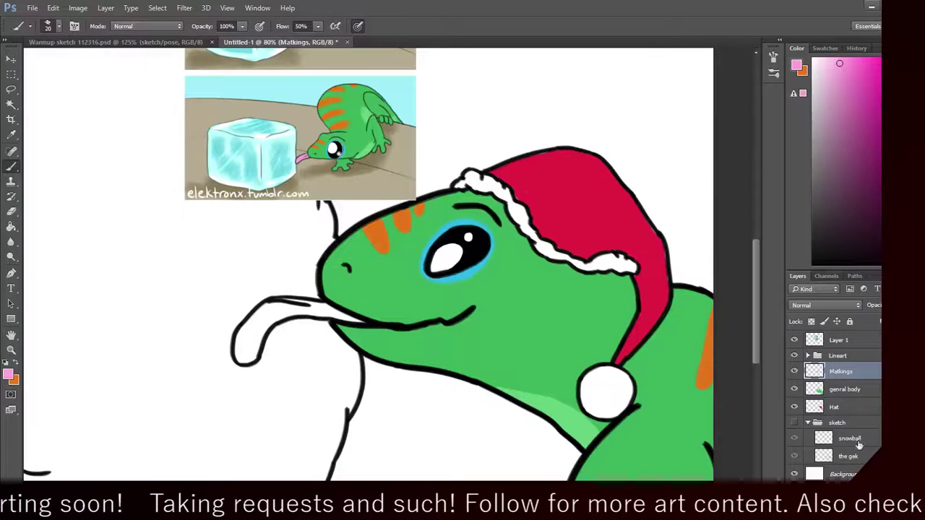
left_click(845, 424)
left_click(852, 408)
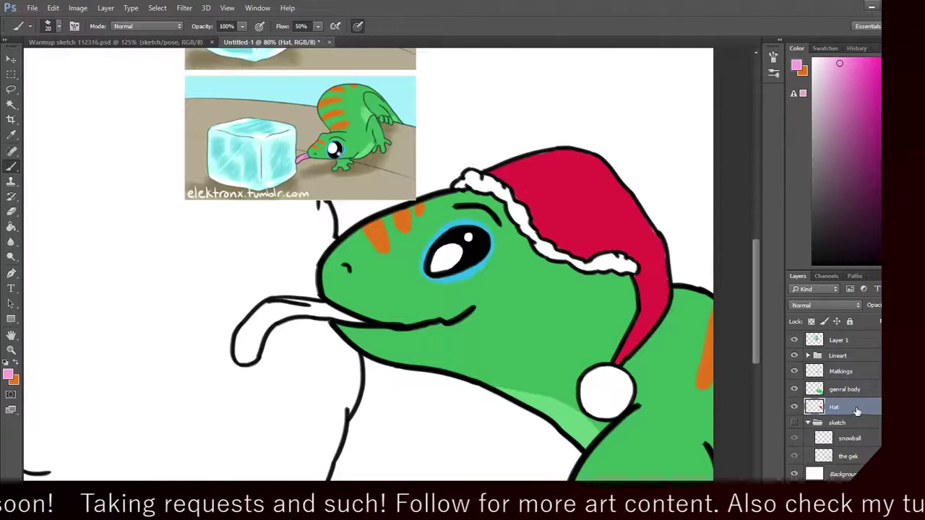
double_click(835, 408)
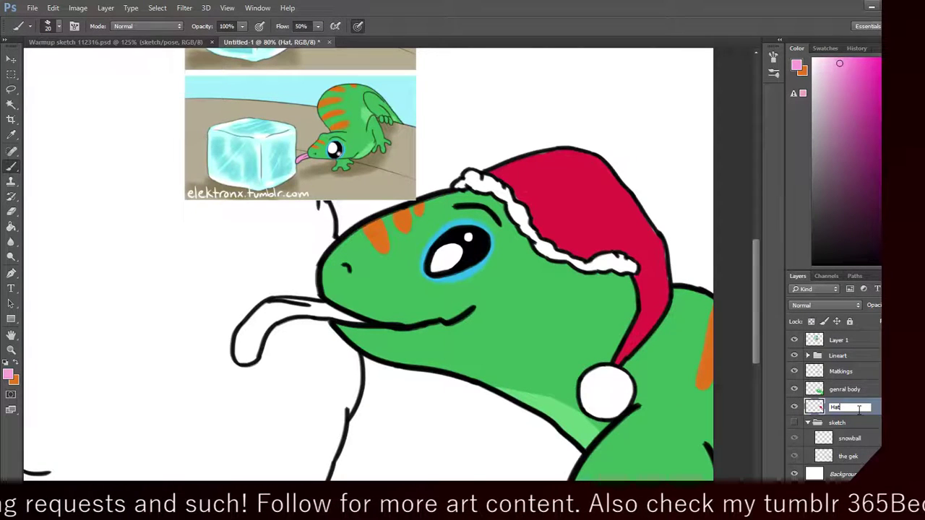
key("Return")
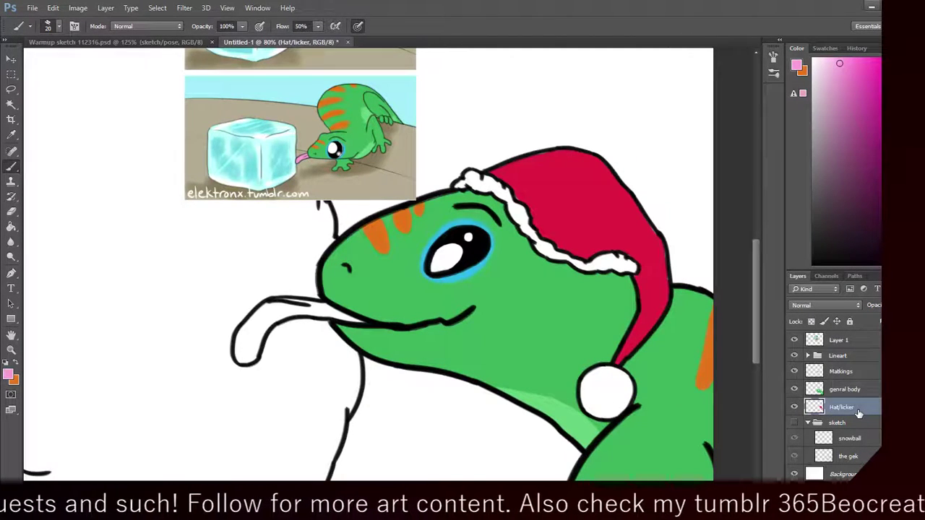
Step: Paint the gecko's tongue pink on the Hat/licker layer and hide the Layer 1 reference image
mouse_move(282, 309)
left_mouse_down()
mouse_move(253, 329)
mouse_move(276, 305)
left_mouse_up()
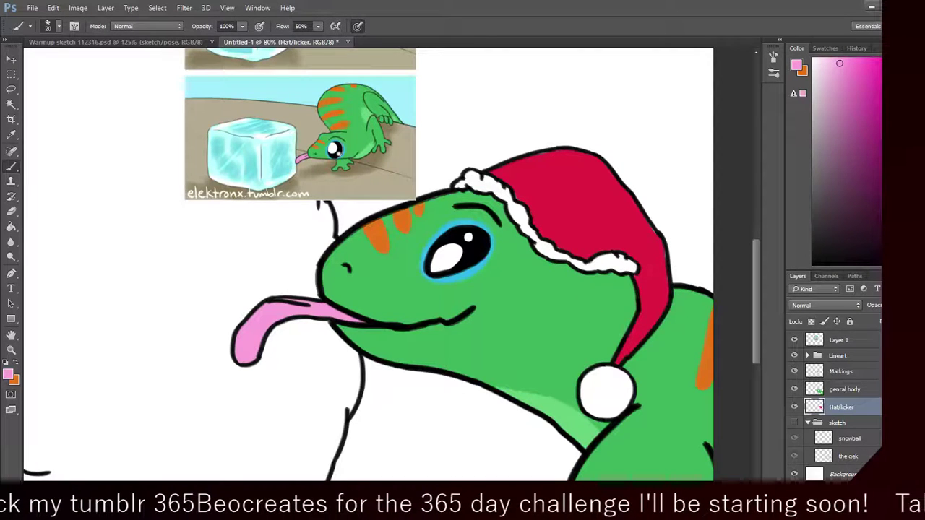
left_click(794, 340)
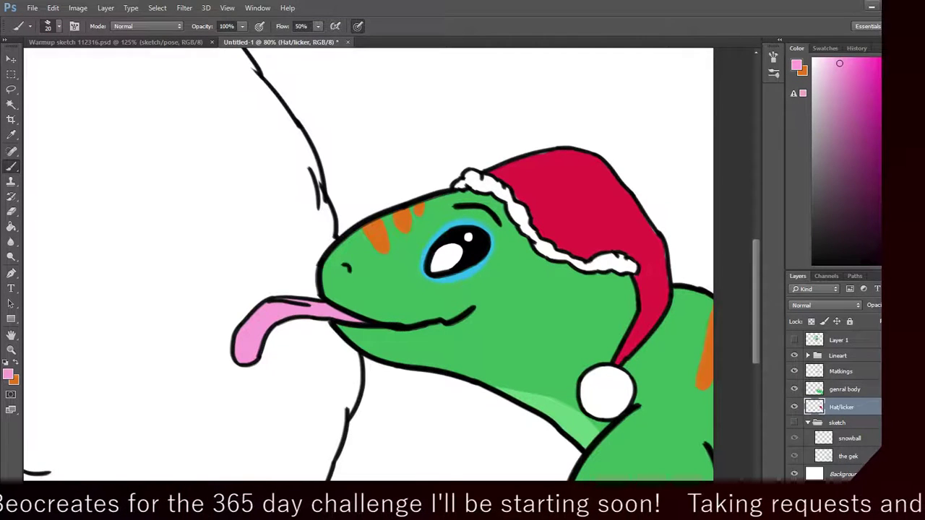
scroll(368, 264, "down", 5)
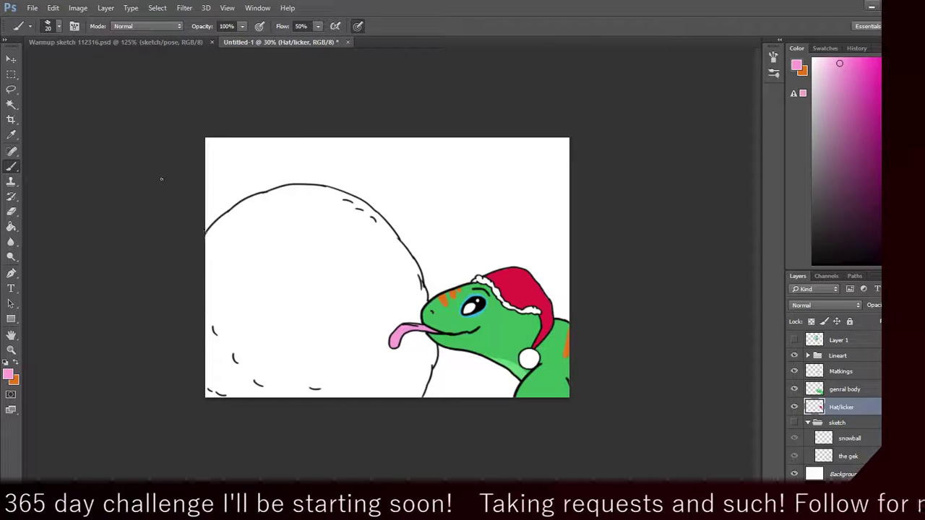
left_click(59, 27)
left_click(514, 42)
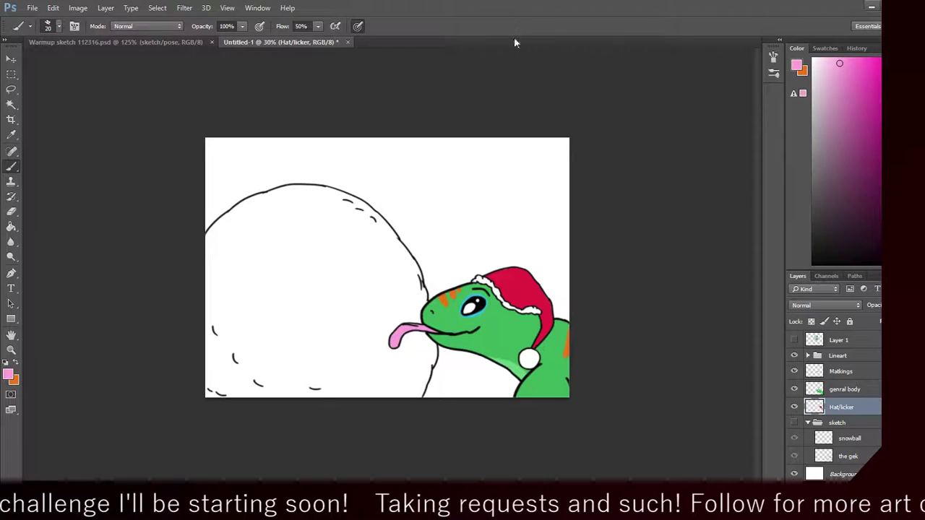
Step: Show the sketch group again and hide only its snowball layer
left_click(849, 439)
left_click(794, 438)
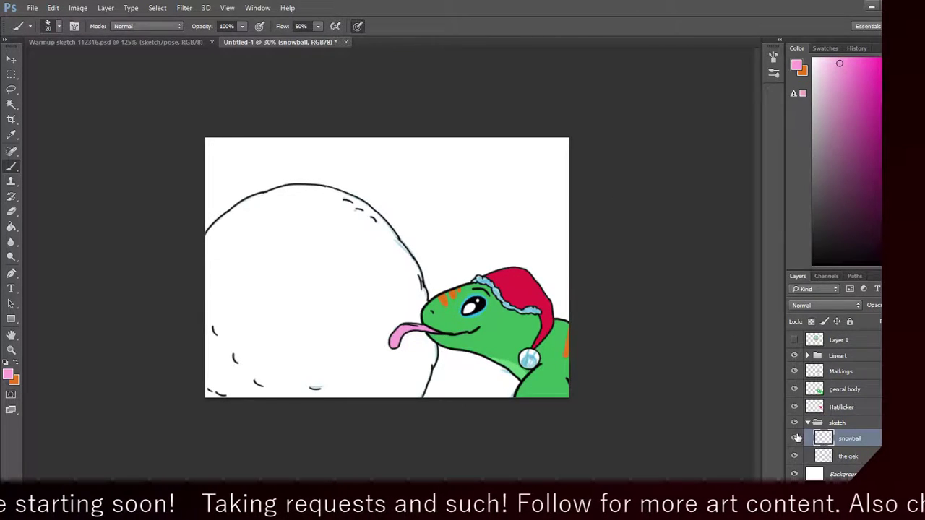
left_click(795, 438)
Step: Expand the Lineart group and select the blank area around the lines of its Snowball layer with the Magic Wand
left_click(857, 408)
left_click(844, 371)
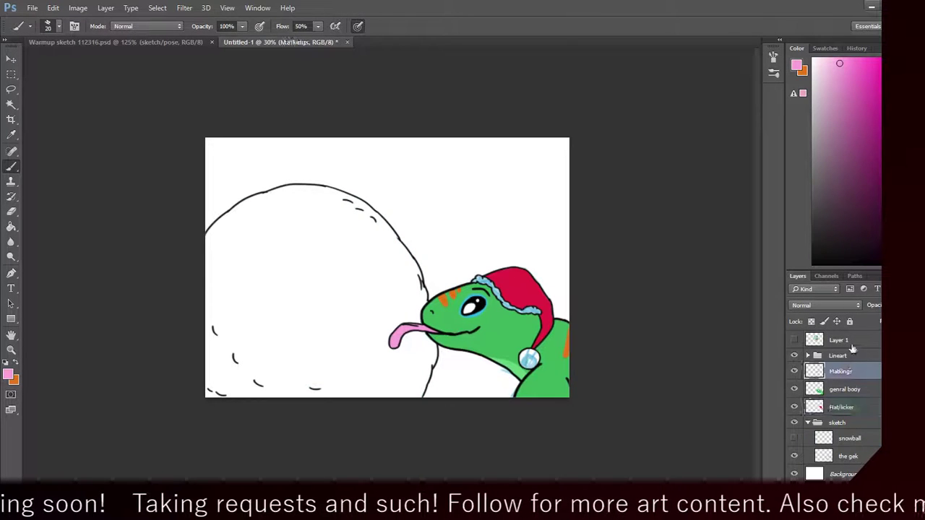
left_click(808, 355)
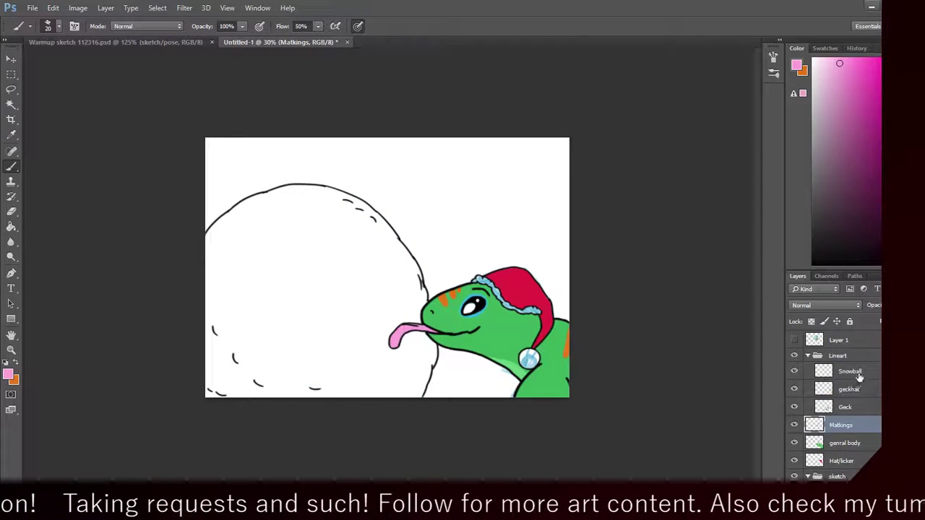
left_click(849, 372)
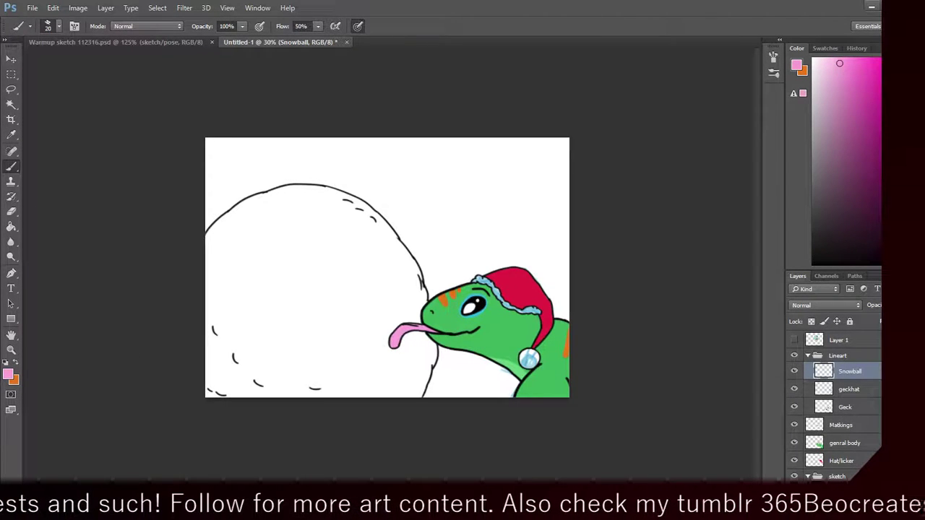
scroll(879, 395, "down", 3)
scroll(878, 396, "up", 3)
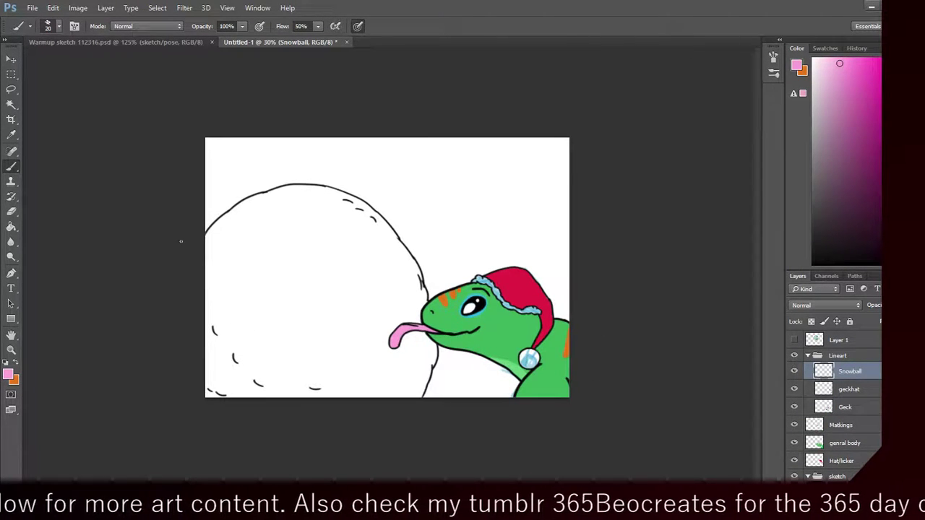
left_click(11, 105)
left_click(307, 291)
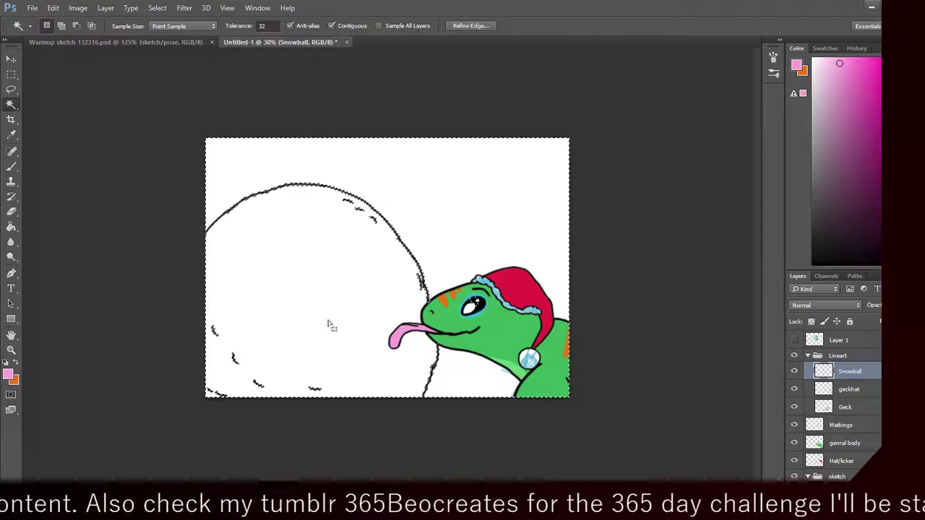
Step: Clear the selection and merge the Lineart group into a single layer
key("alt+bracketright")
key("ctrl+d")
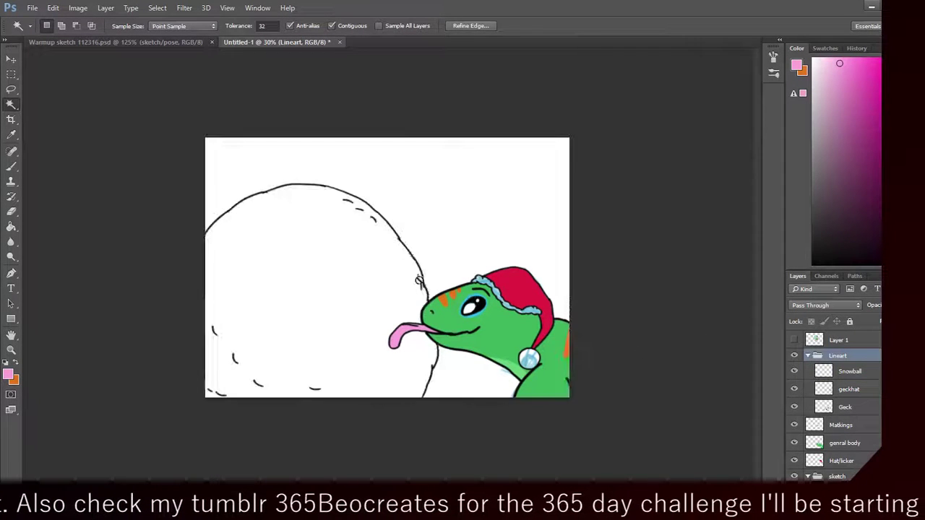
left_click(368, 300)
left_click(463, 198)
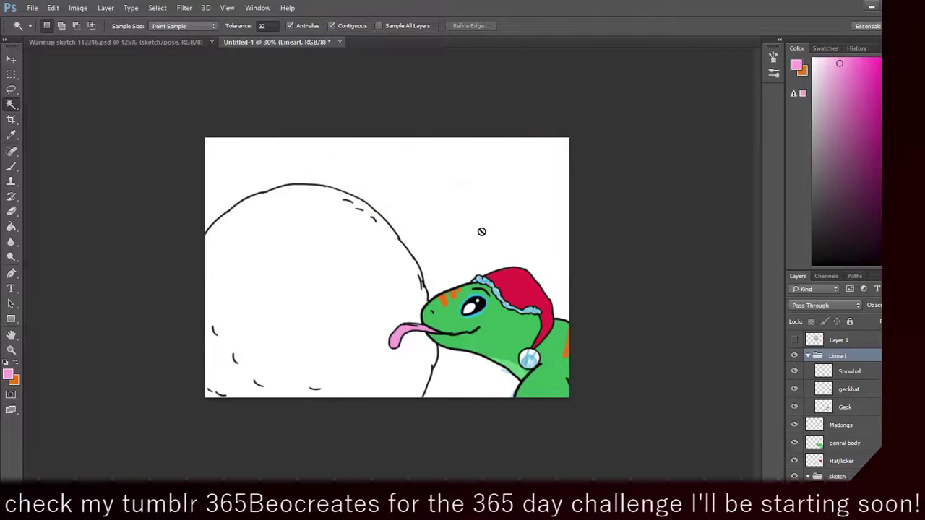
right_click(859, 370)
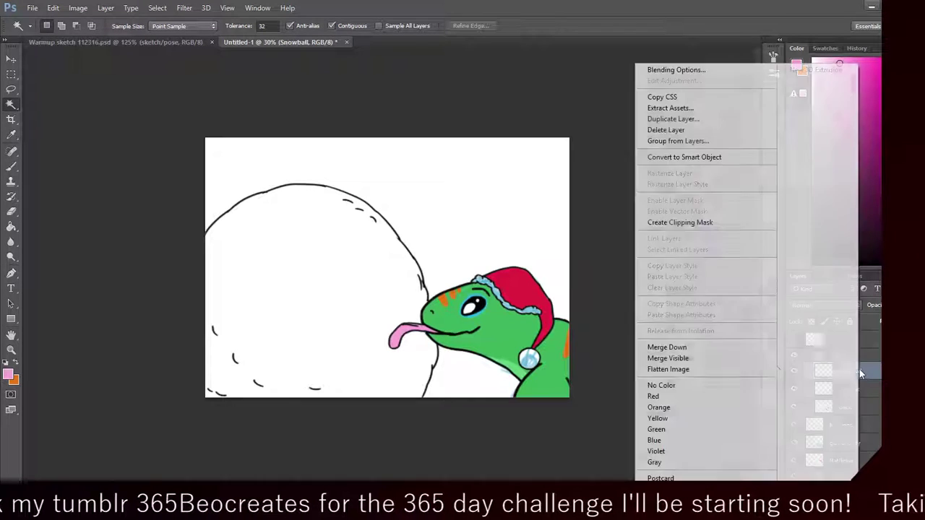
left_click(865, 375)
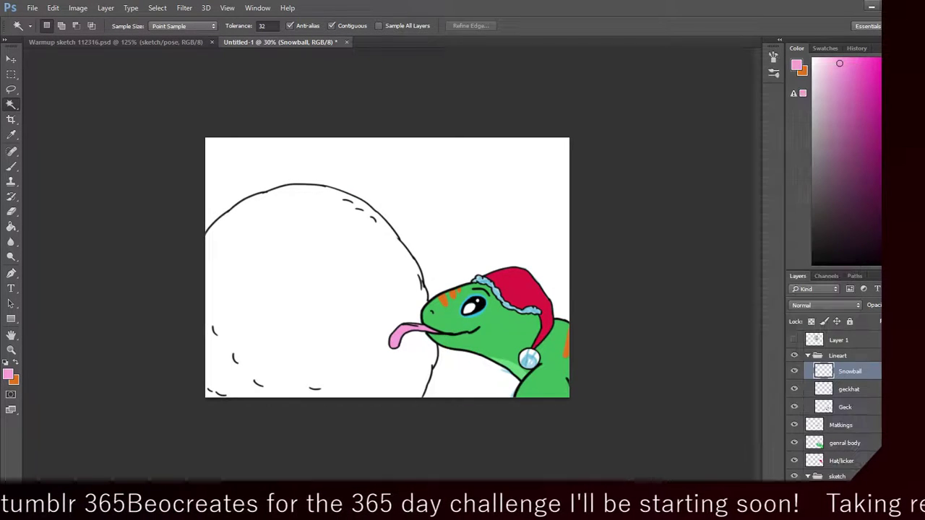
right_click(862, 356)
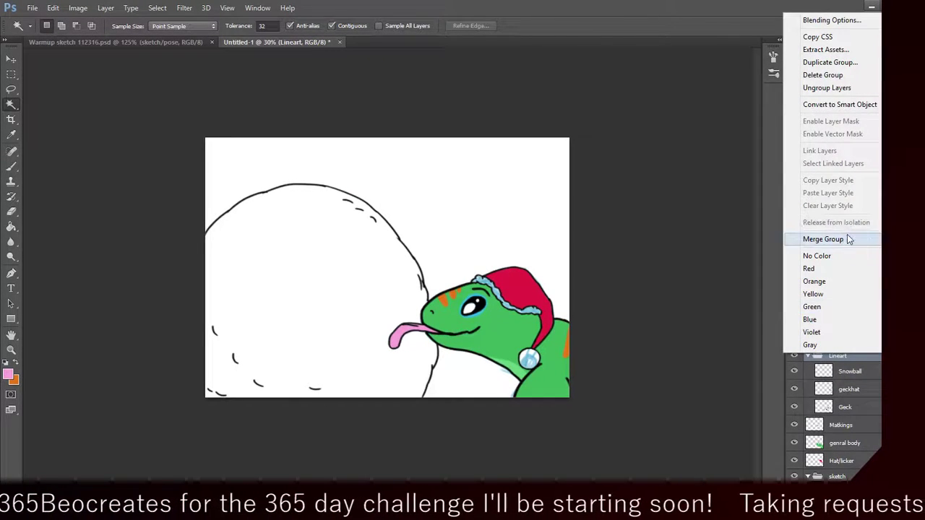
left_click(824, 239)
Step: Select the snowball's interior on the merged Lineart layer with the Magic Wand and invert the selection
left_click(346, 298)
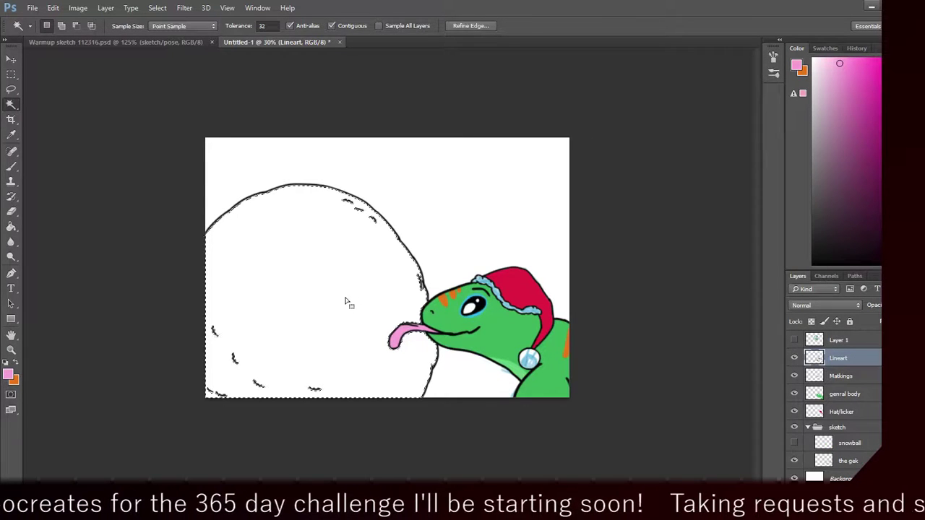
right_click(282, 253)
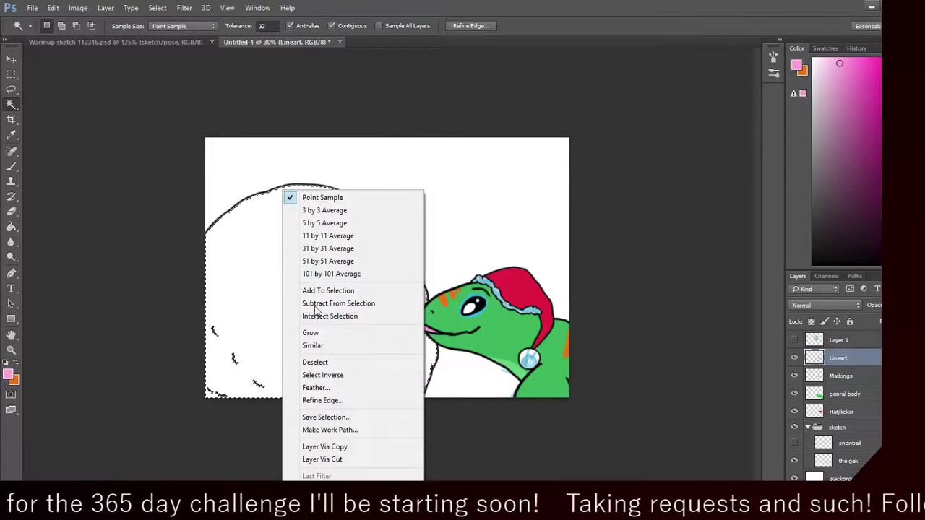
left_click(332, 375)
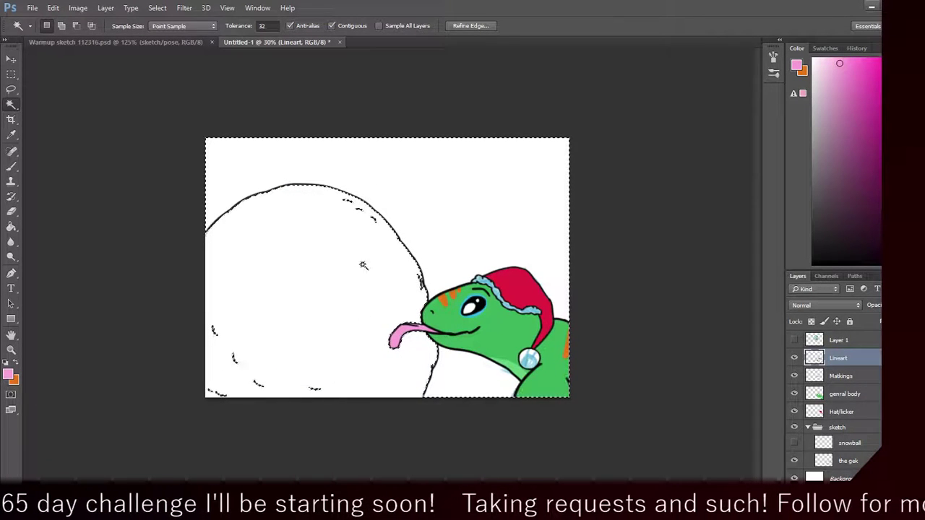
Step: Hide the sketch group and add a new layer named BG directly beneath the Hat/licker layer
scroll(852, 397, "down", 1)
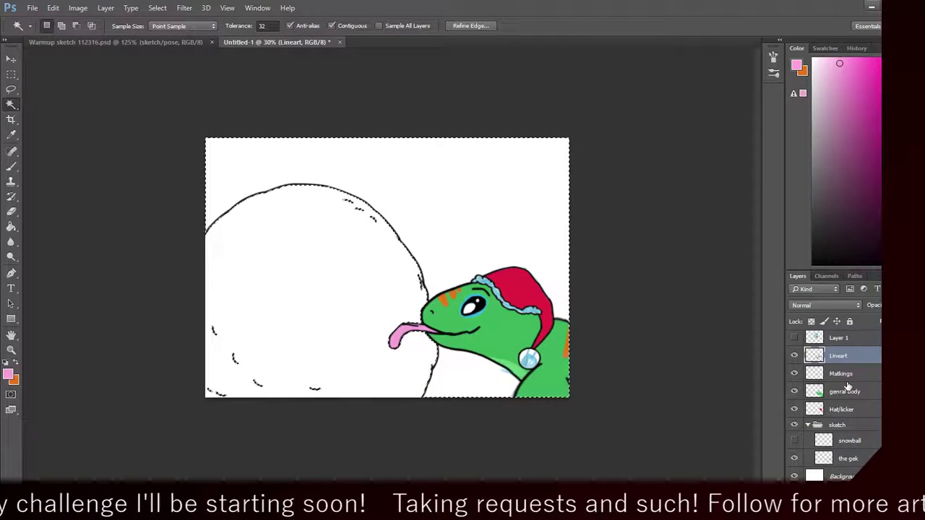
scroll(873, 429, "up", 1)
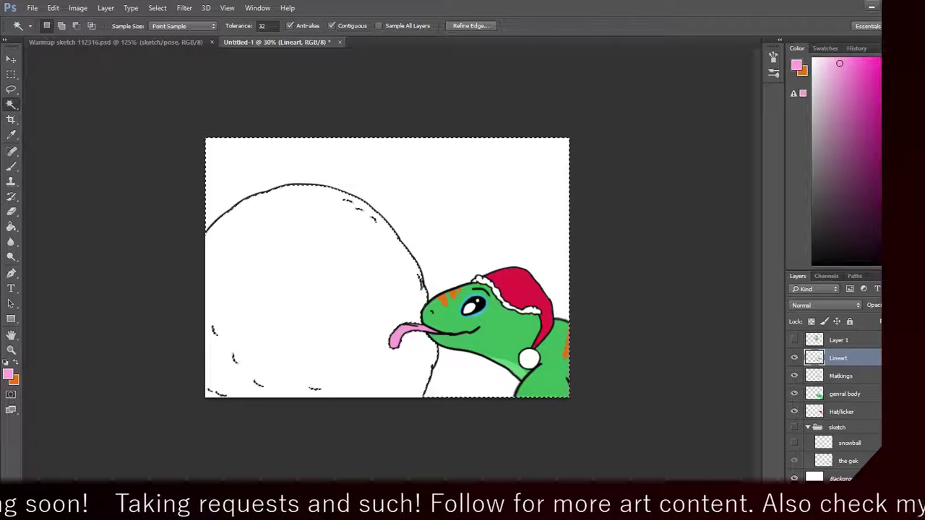
key("ctrl+shift+alt+n")
mouse_move(855, 361)
left_mouse_down()
mouse_move(857, 450)
mouse_move(840, 434)
left_mouse_up()
double_click(838, 429)
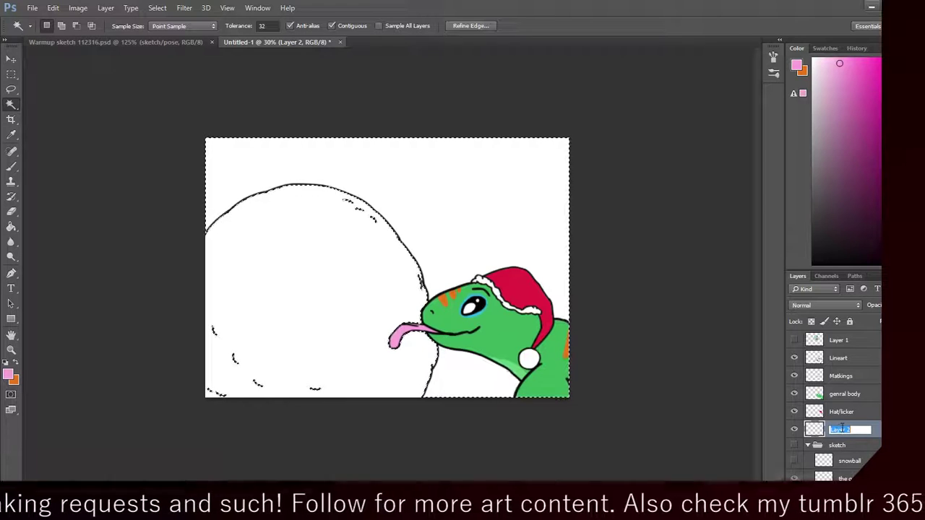
type("BG")
key("Return")
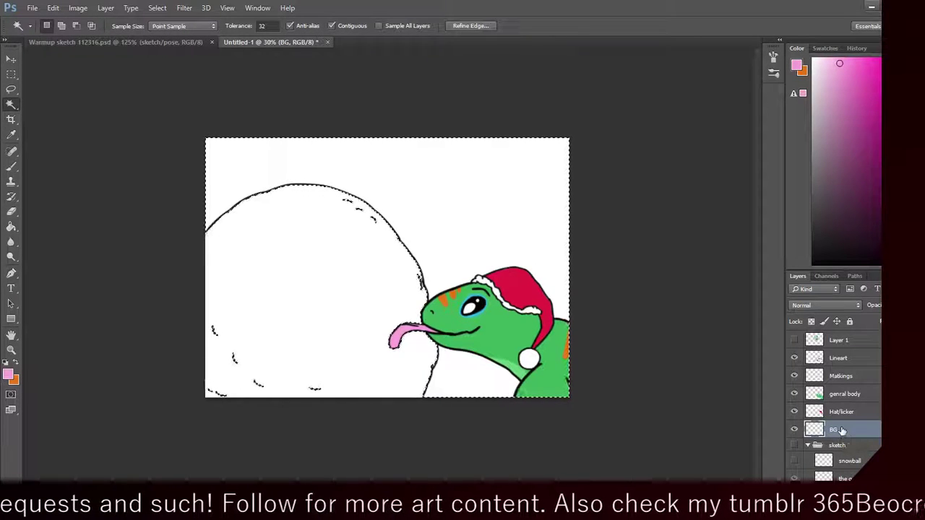
Step: Set the foreground colour to the dark purple #352046
left_click(8, 374)
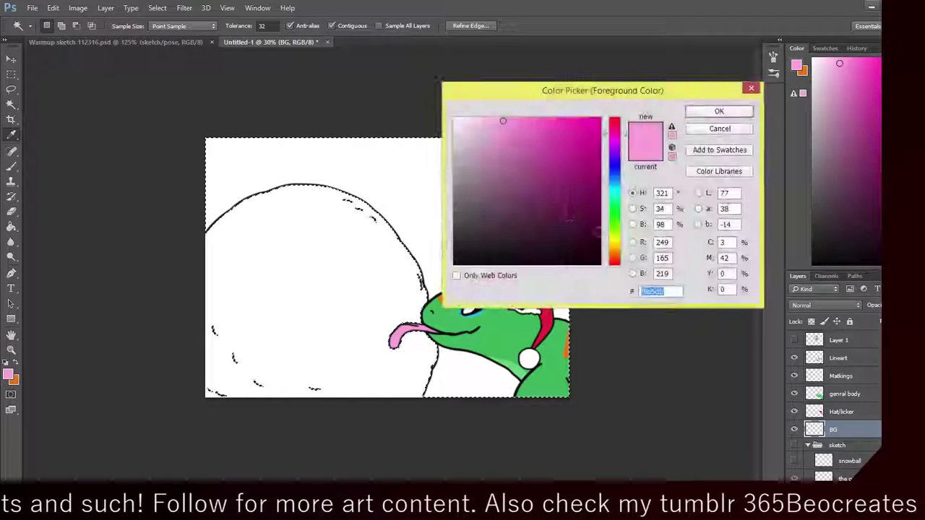
mouse_move(561, 209)
left_mouse_down()
mouse_move(576, 235)
mouse_move(566, 219)
left_mouse_up()
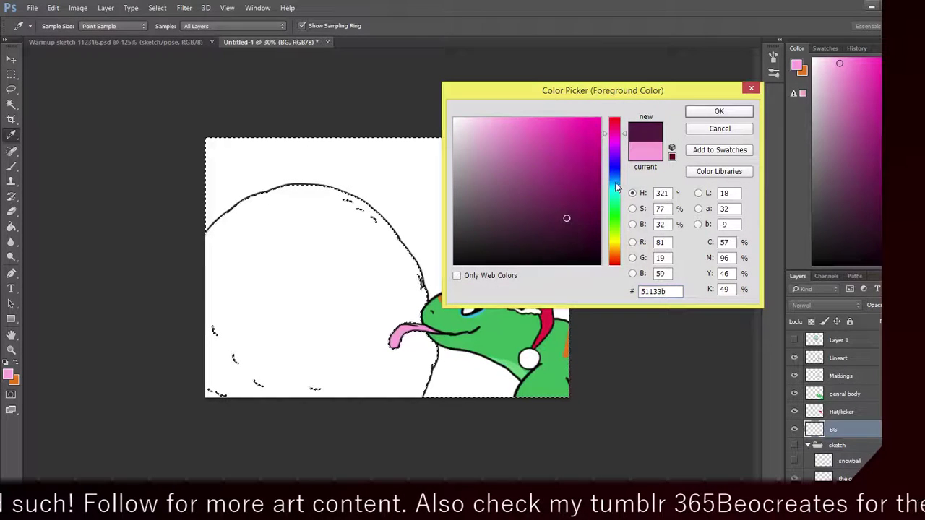
left_click_drag(616, 186, 614, 150)
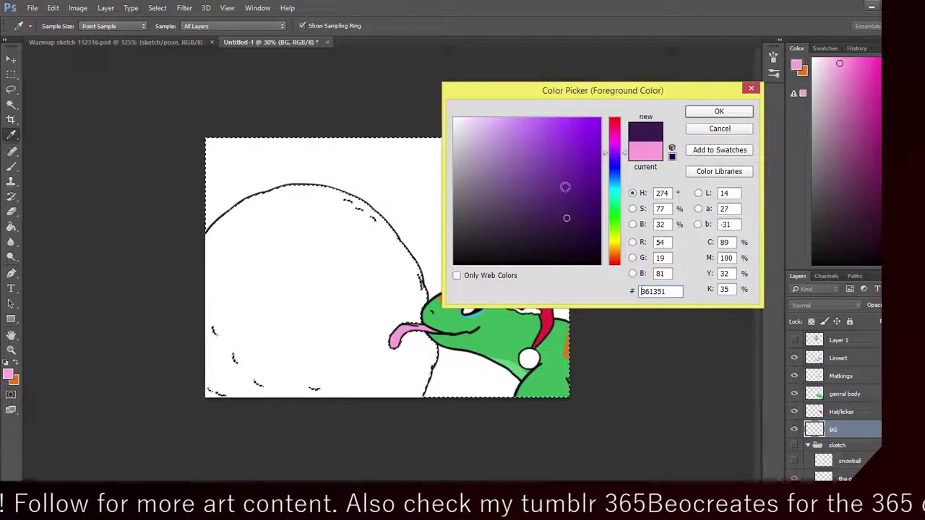
mouse_move(565, 187)
left_mouse_down()
mouse_move(527, 212)
mouse_move(534, 224)
left_mouse_up()
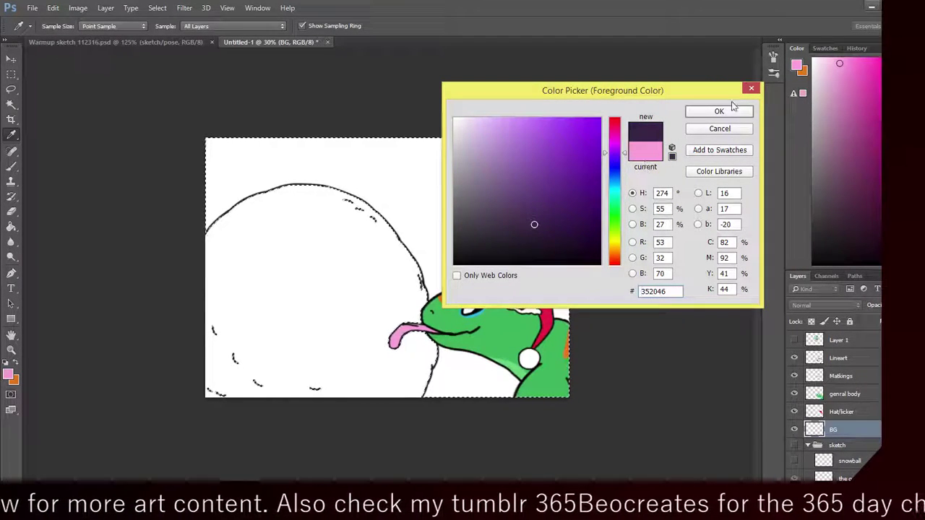
left_click(719, 110)
Step: Switch to the Brush tool and set the brush size to 514 px
key("w")
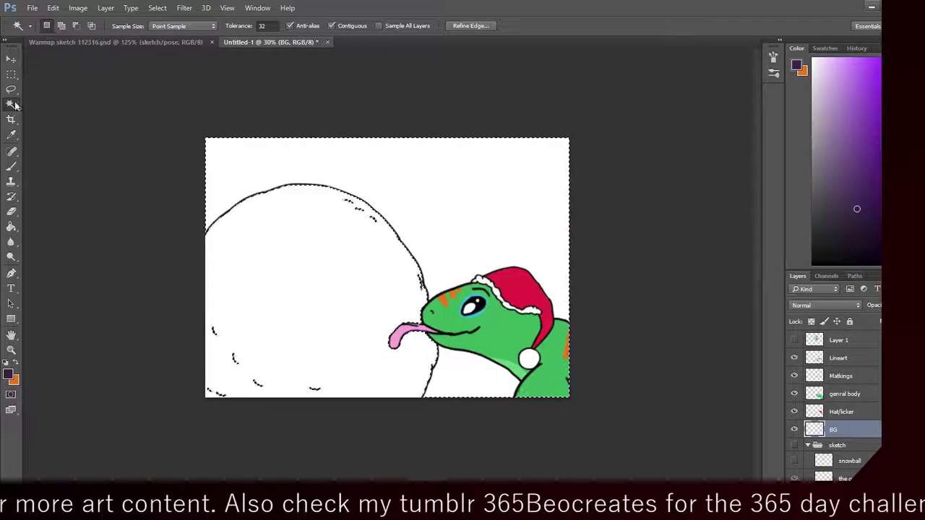
left_click(11, 166)
left_click(60, 27)
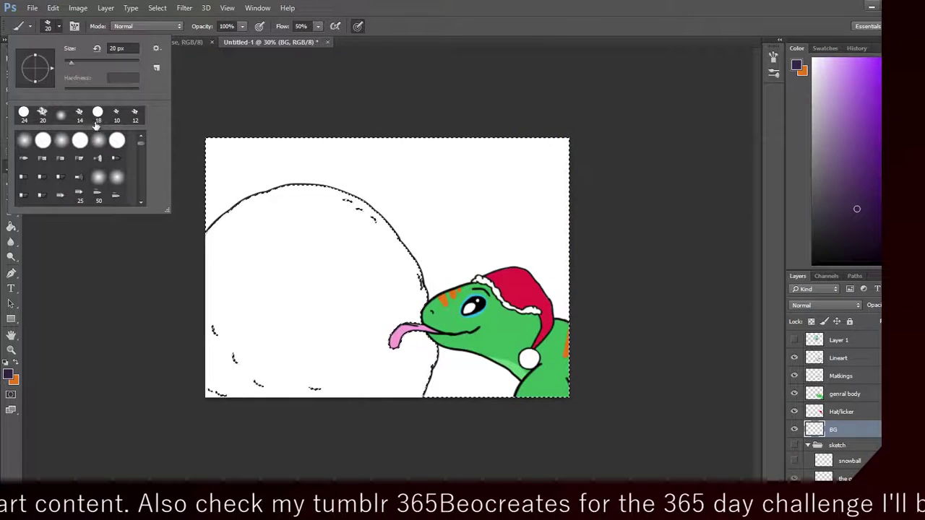
left_click(84, 62)
left_click(516, 6)
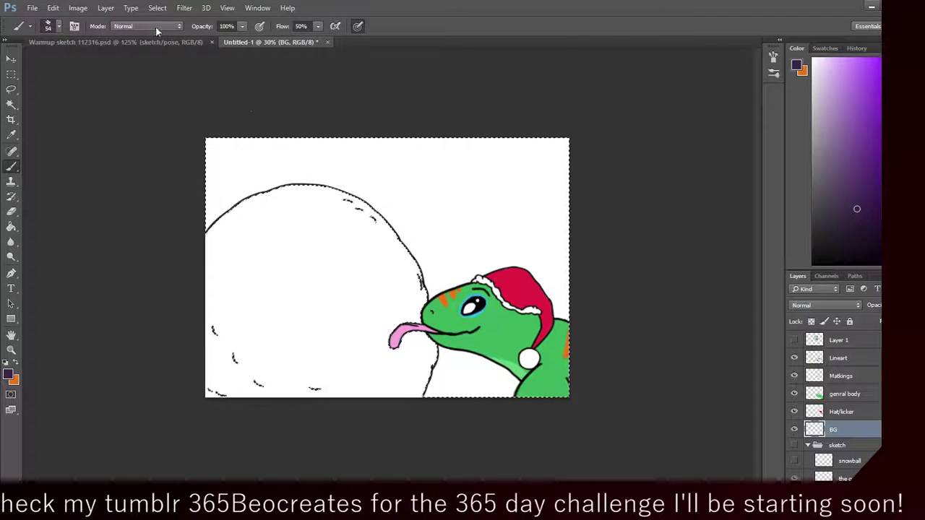
left_click(59, 27)
left_click(118, 48)
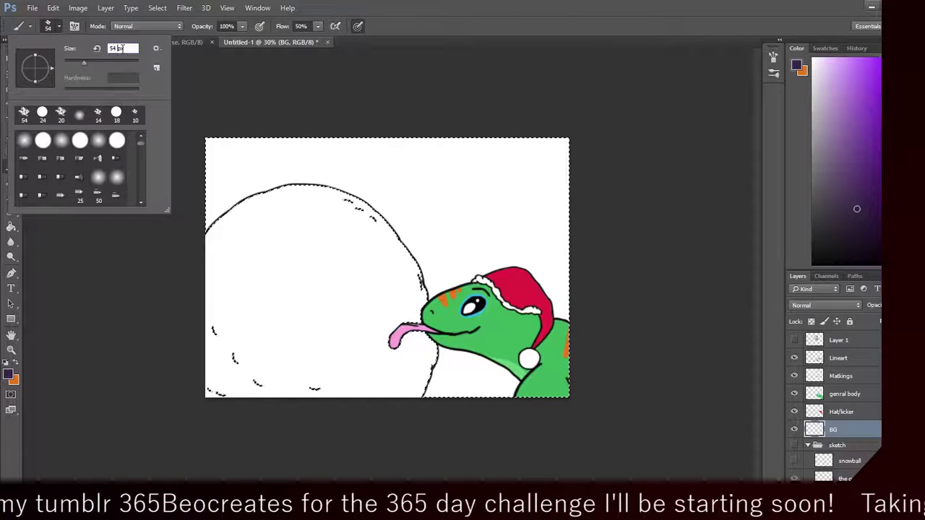
type("1")
key("Return")
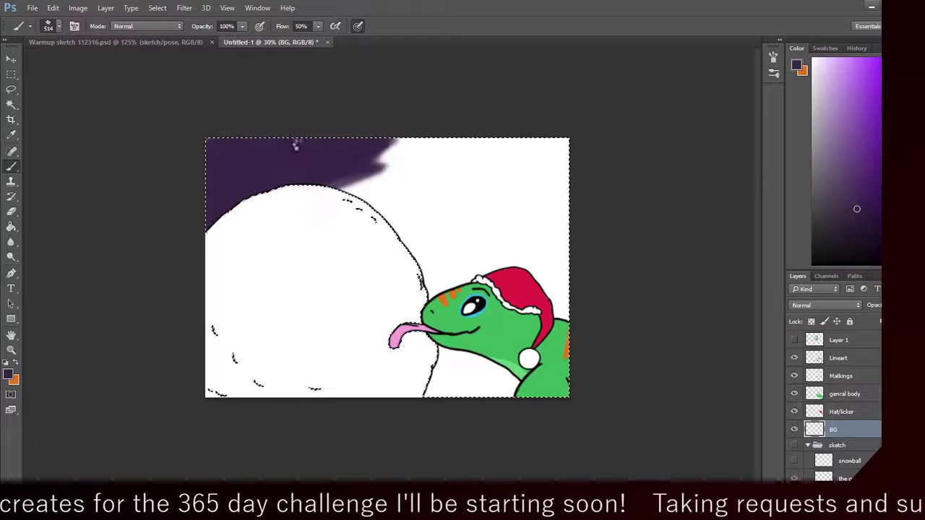
Step: Paint the whole selected background around the snowball and gecko dark purple on the BG layer
mouse_move(412, 132)
left_mouse_down()
mouse_move(624, 167)
mouse_move(465, 128)
left_mouse_up()
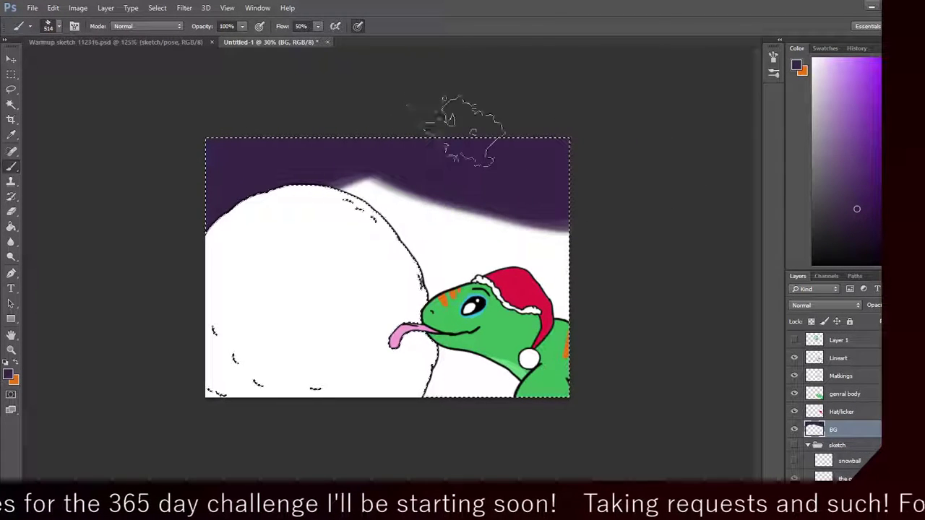
mouse_move(549, 210)
left_mouse_down()
mouse_move(526, 176)
mouse_move(516, 196)
mouse_move(547, 227)
mouse_move(541, 249)
mouse_move(509, 245)
mouse_move(583, 305)
left_mouse_up()
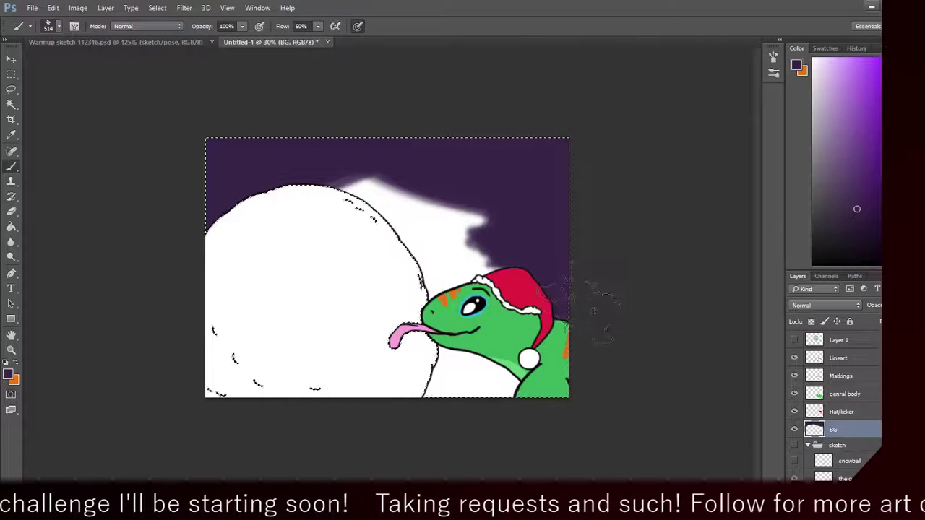
mouse_move(481, 376)
left_mouse_down()
mouse_move(482, 419)
mouse_move(471, 390)
mouse_move(437, 394)
left_mouse_up()
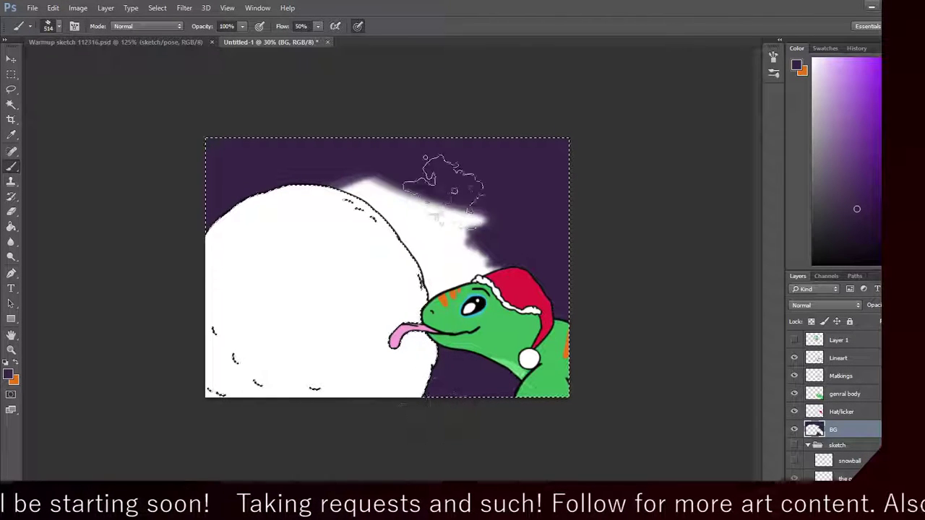
mouse_move(434, 175)
left_mouse_down()
mouse_move(456, 242)
mouse_move(472, 230)
mouse_move(396, 204)
mouse_move(405, 190)
mouse_move(365, 191)
left_mouse_up()
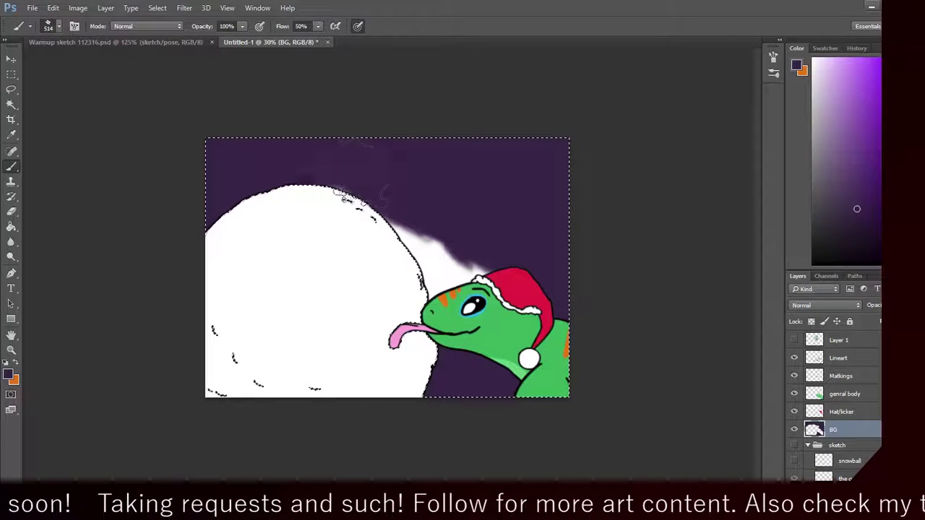
mouse_move(428, 204)
left_mouse_down()
mouse_move(413, 254)
mouse_move(422, 267)
mouse_move(439, 239)
mouse_move(461, 233)
mouse_move(430, 230)
mouse_move(465, 237)
left_mouse_up()
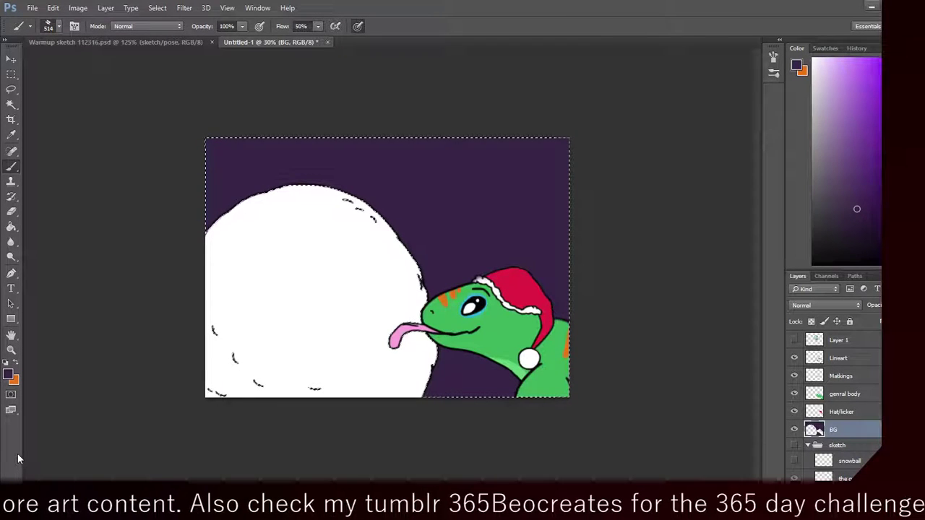
Step: Check the purple fill along the snowball's edge and set the foreground colour to the lighter purple #89719c
key("ctrl+plus")
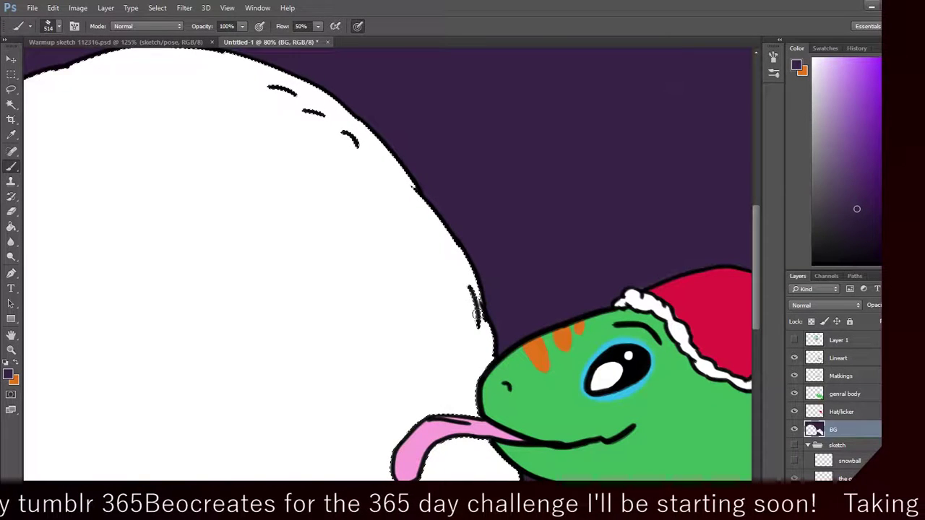
mouse_move(753, 298)
left_mouse_down()
mouse_move(746, 241)
mouse_move(742, 356)
mouse_move(714, 239)
left_mouse_up()
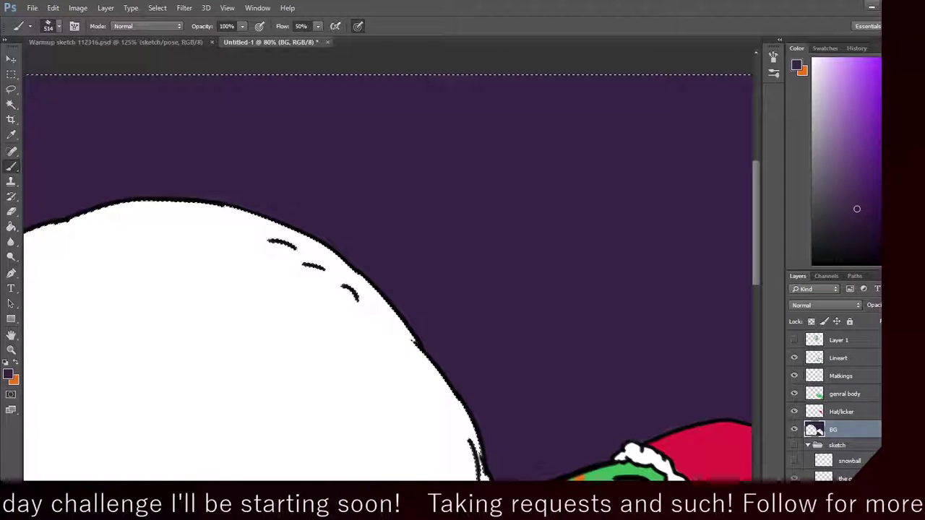
key("ctrl+minus")
key("ctrl+minus")
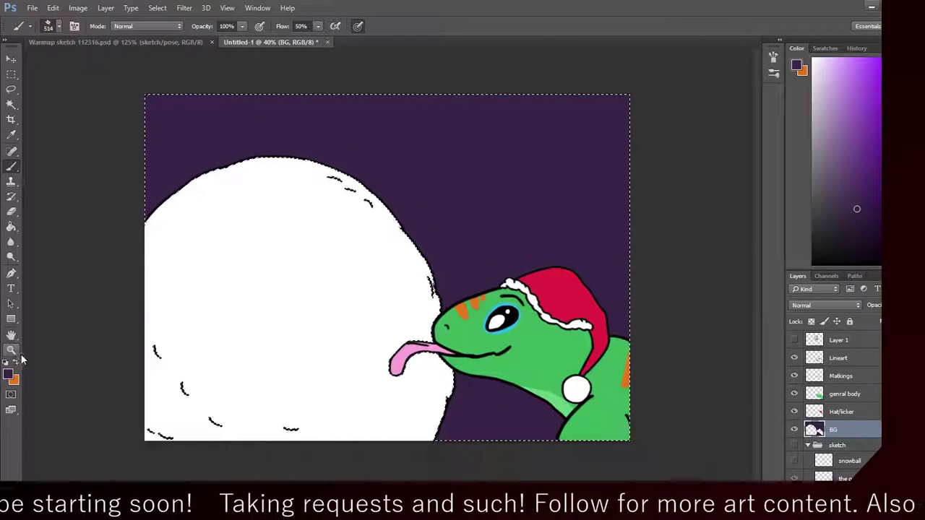
left_click(9, 375)
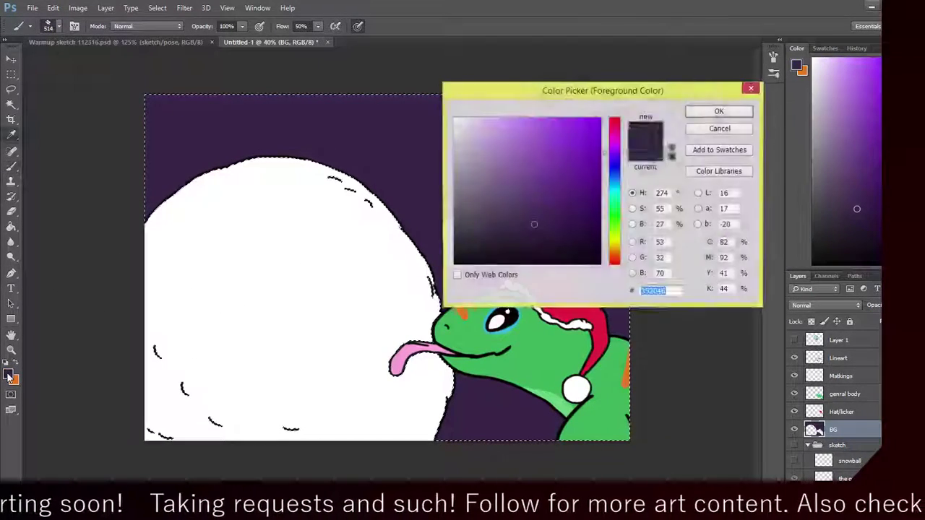
left_click_drag(505, 143, 494, 175)
left_click(717, 114)
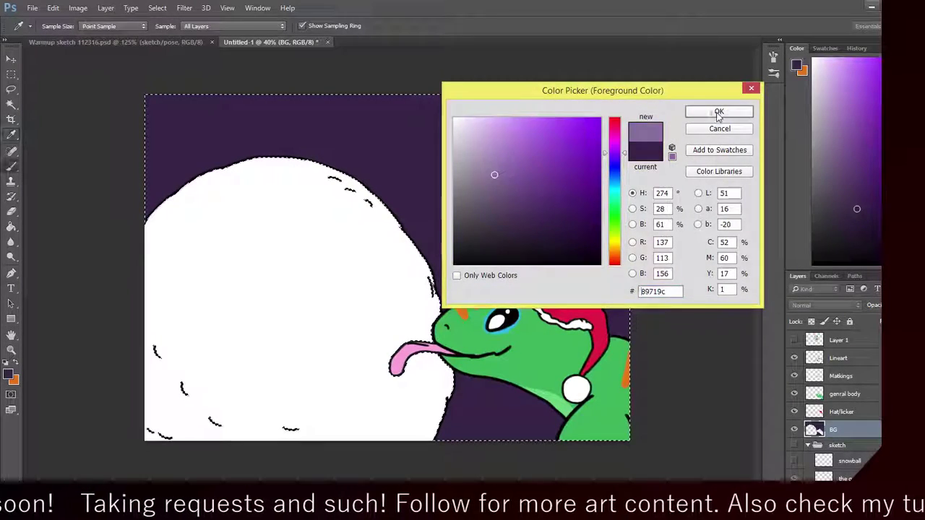
left_click(719, 114)
Step: Paint soft light purple cloud patches on the dark sky above the gecko's head
mouse_move(547, 145)
left_mouse_down()
mouse_move(483, 195)
mouse_move(439, 136)
mouse_move(403, 140)
mouse_move(508, 172)
mouse_move(486, 136)
mouse_move(537, 169)
left_mouse_up()
key("ctrl+alt+z")
key("ctrl+alt+z")
key("ctrl+alt+z")
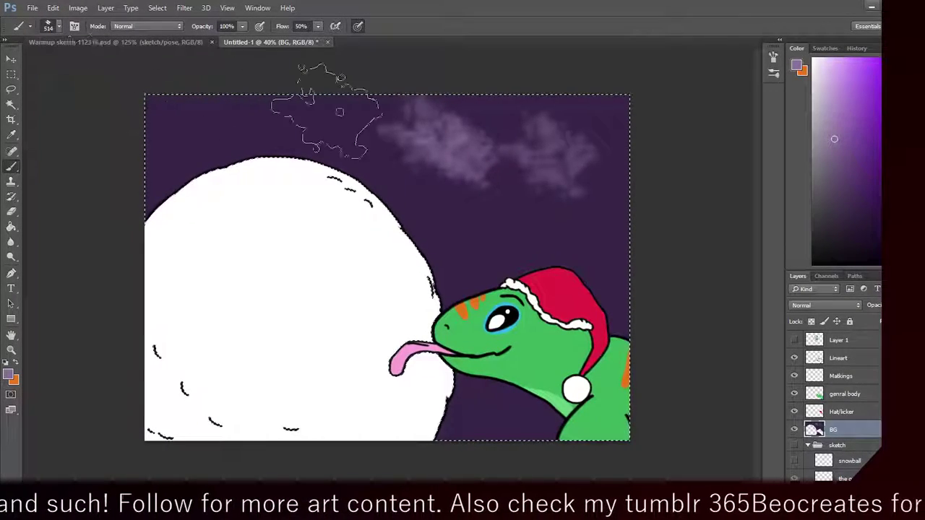
key("ctrl+shift+h")
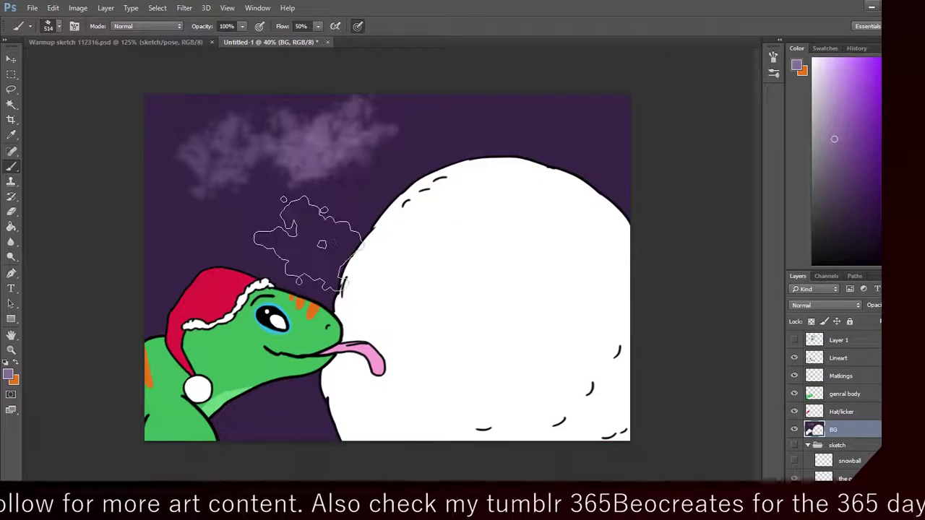
key("ctrl+shift+h")
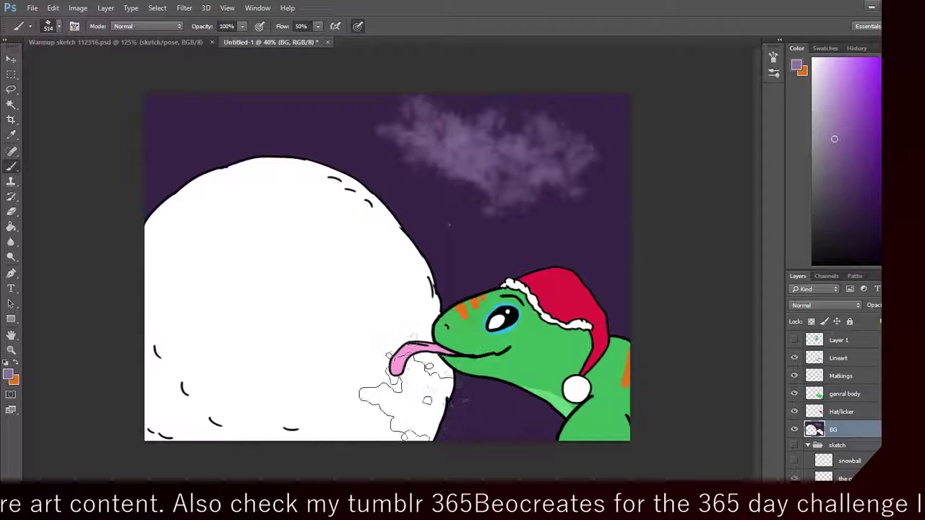
key("ctrl")
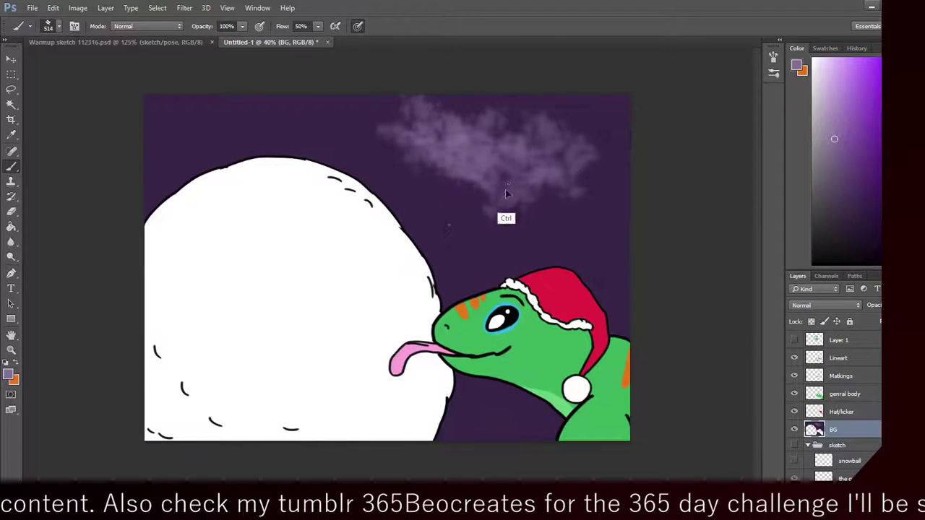
left_click_drag(505, 189, 497, 201)
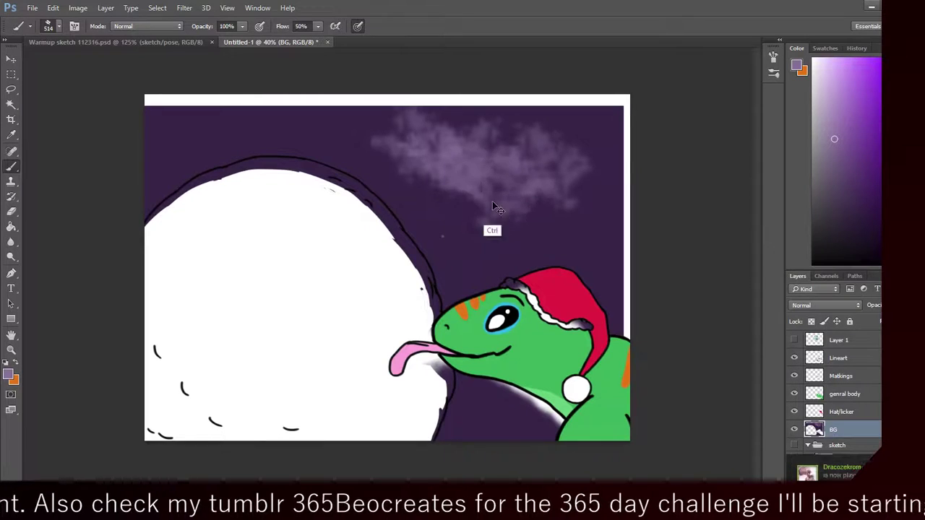
key("ctrl+z")
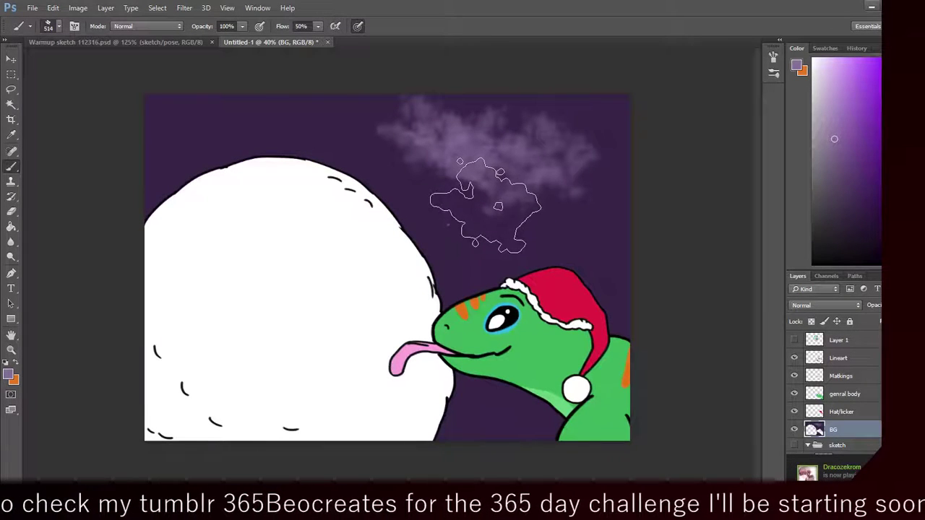
key("ctrl+alt+z")
key("ctrl+alt+z")
key("ctrl+d")
Step: Widen the light purple cloud above the gecko towards the snowball and the Santa hat
key("r")
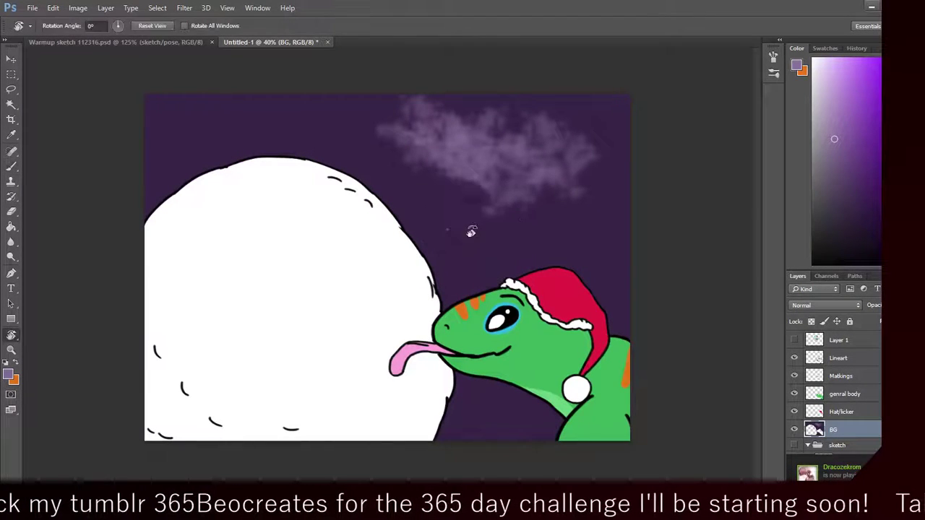
mouse_move(521, 187)
left_mouse_down()
mouse_move(520, 210)
mouse_move(487, 268)
mouse_move(434, 310)
left_mouse_up()
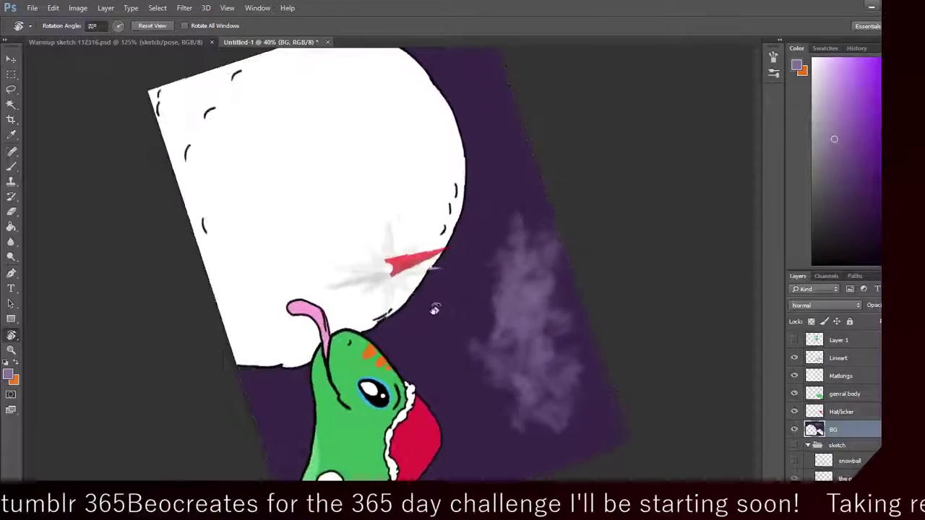
key("b")
key("r")
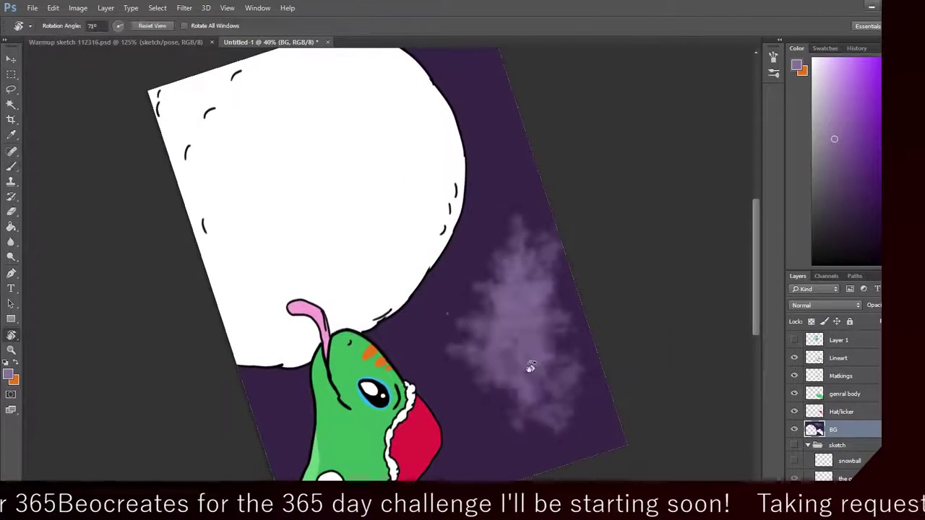
mouse_move(533, 363)
left_mouse_down()
mouse_move(520, 388)
mouse_move(409, 422)
mouse_move(351, 406)
left_mouse_up()
key("b")
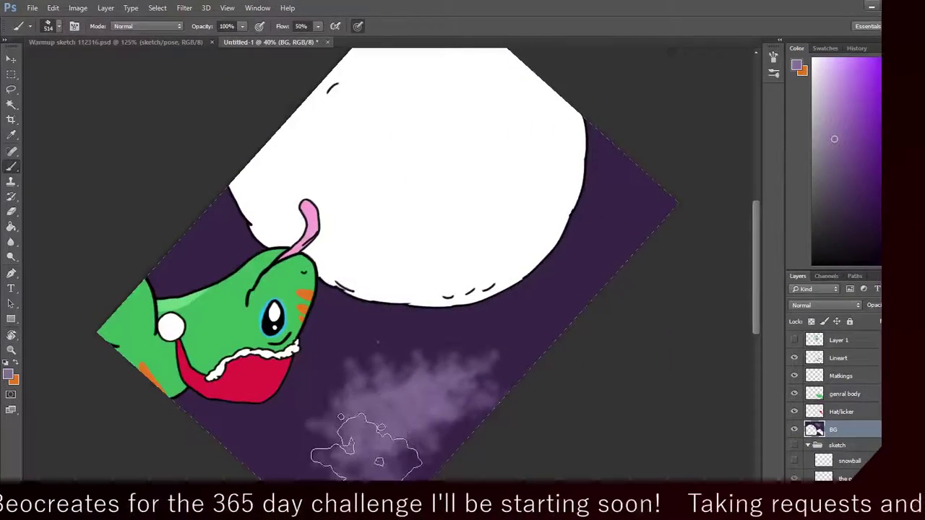
Step: Paint light purple clouds along the sky's upper edge, behind the Santa hat and in the gap under the gecko's chin
mouse_move(651, 217)
left_mouse_down()
mouse_move(620, 279)
mouse_move(558, 351)
mouse_move(400, 398)
left_mouse_up()
key("r")
key("b")
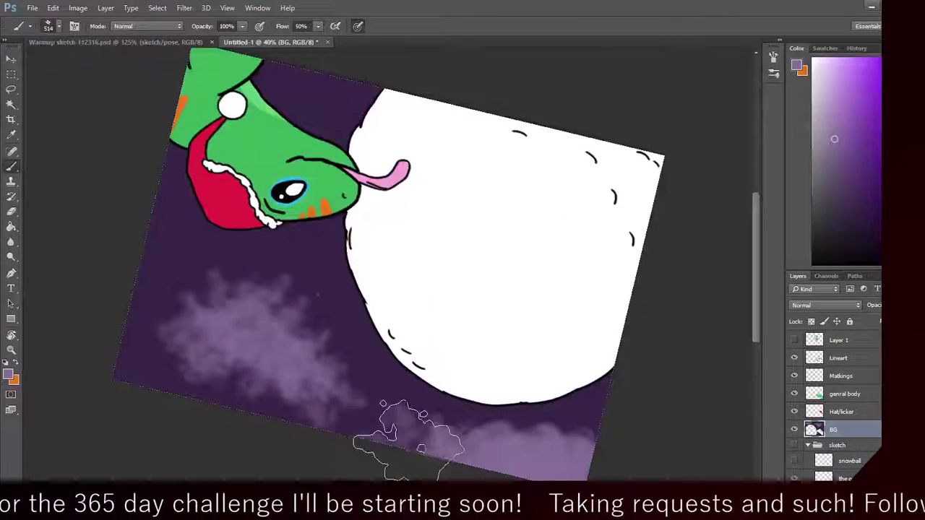
mouse_move(242, 383)
left_mouse_down()
mouse_move(143, 375)
mouse_move(131, 388)
mouse_move(125, 357)
mouse_move(138, 303)
mouse_move(161, 362)
mouse_move(237, 410)
mouse_move(348, 437)
mouse_move(358, 417)
mouse_move(391, 435)
mouse_move(434, 417)
mouse_move(185, 279)
mouse_move(186, 221)
mouse_move(159, 210)
mouse_move(159, 167)
mouse_move(161, 251)
mouse_move(185, 272)
mouse_move(141, 140)
mouse_move(151, 171)
left_mouse_up()
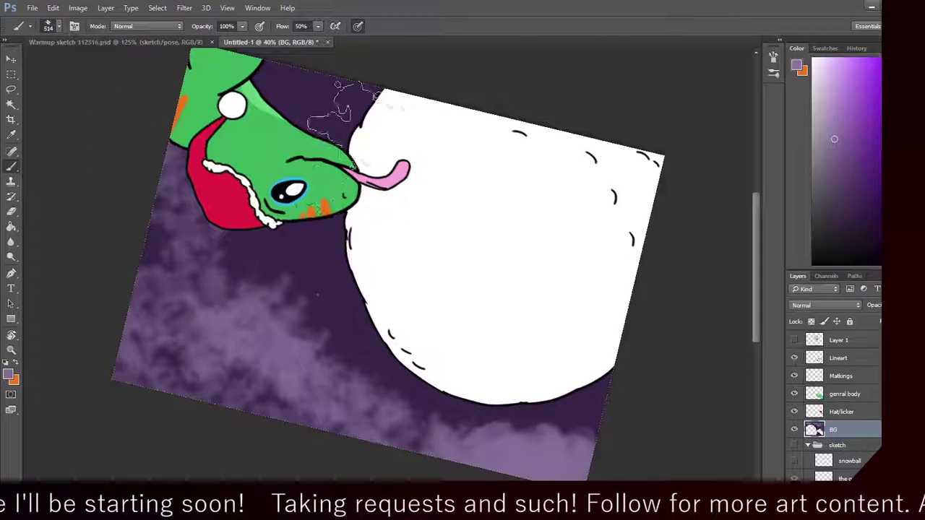
mouse_move(357, 94)
left_mouse_down()
mouse_move(329, 101)
mouse_move(307, 83)
mouse_move(290, 89)
mouse_move(340, 108)
mouse_move(390, 94)
mouse_move(386, 104)
left_mouse_up()
key("ctrl+z")
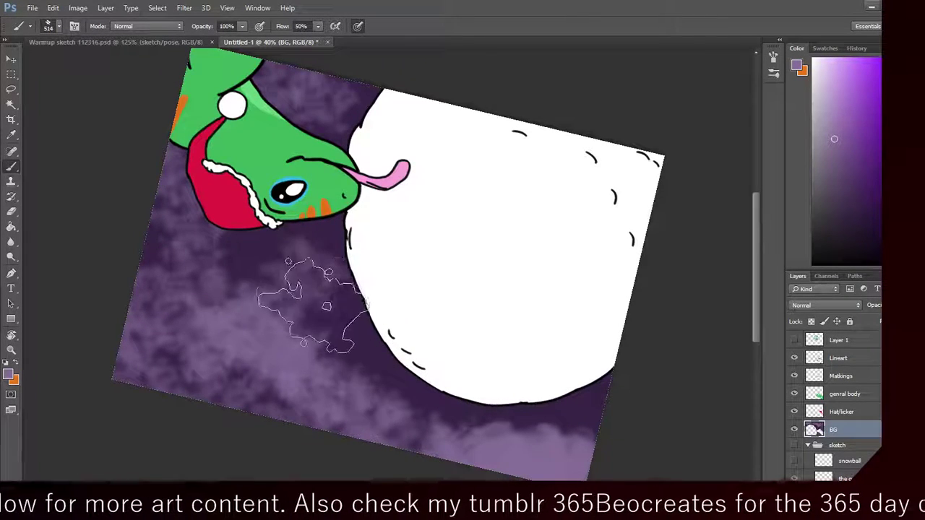
Step: Fill the dark gaps in the sky between the Santa hat, the snowball and the canvas edge with more light purple cloud
key("r")
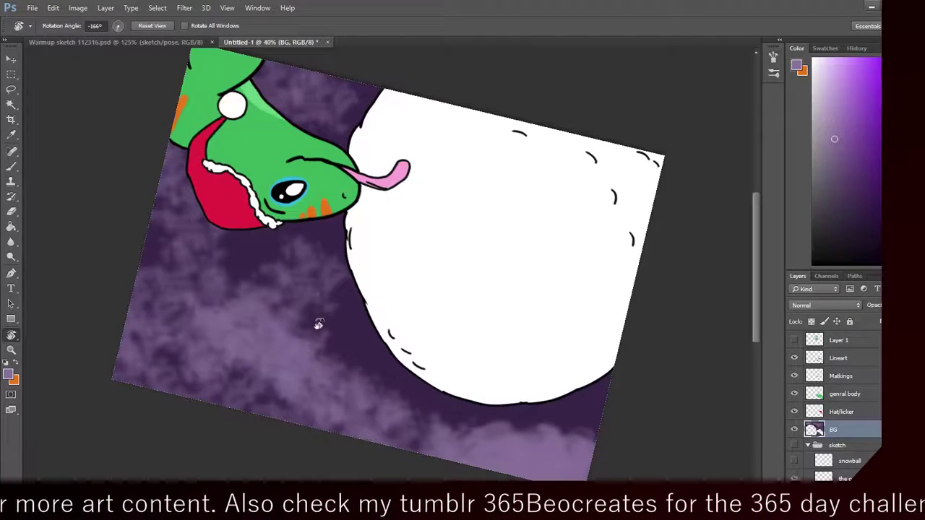
mouse_move(319, 329)
left_mouse_down()
mouse_move(312, 360)
mouse_move(250, 372)
mouse_move(372, 386)
mouse_move(252, 368)
left_mouse_up()
key("b")
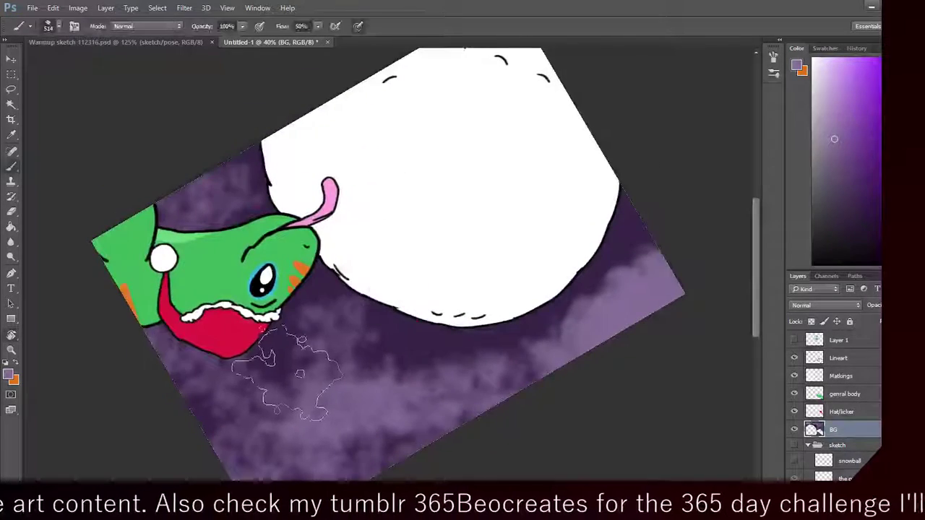
left_click(308, 383)
left_click(387, 364)
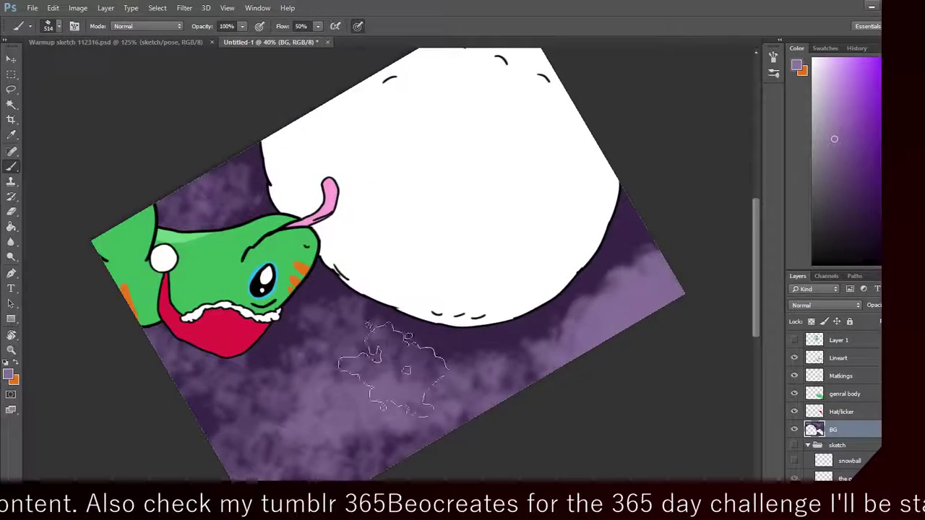
mouse_move(659, 292)
left_mouse_down()
mouse_move(662, 255)
mouse_move(647, 248)
mouse_move(657, 254)
mouse_move(557, 364)
mouse_move(498, 394)
left_mouse_up()
left_click(216, 423)
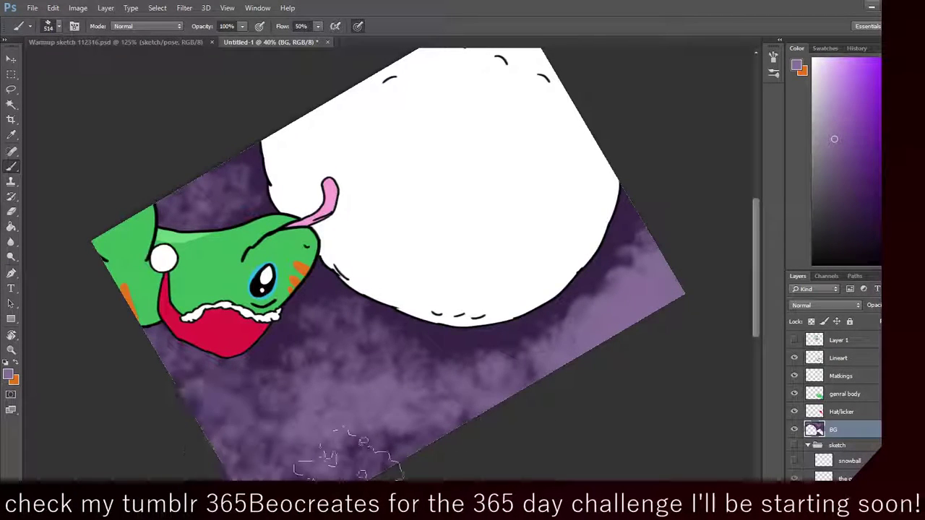
mouse_move(308, 383)
left_mouse_down()
mouse_move(285, 388)
mouse_move(269, 370)
mouse_move(284, 382)
mouse_move(318, 343)
mouse_move(316, 310)
mouse_move(336, 307)
mouse_move(327, 315)
mouse_move(345, 367)
mouse_move(326, 355)
mouse_move(424, 374)
mouse_move(501, 369)
left_mouse_up()
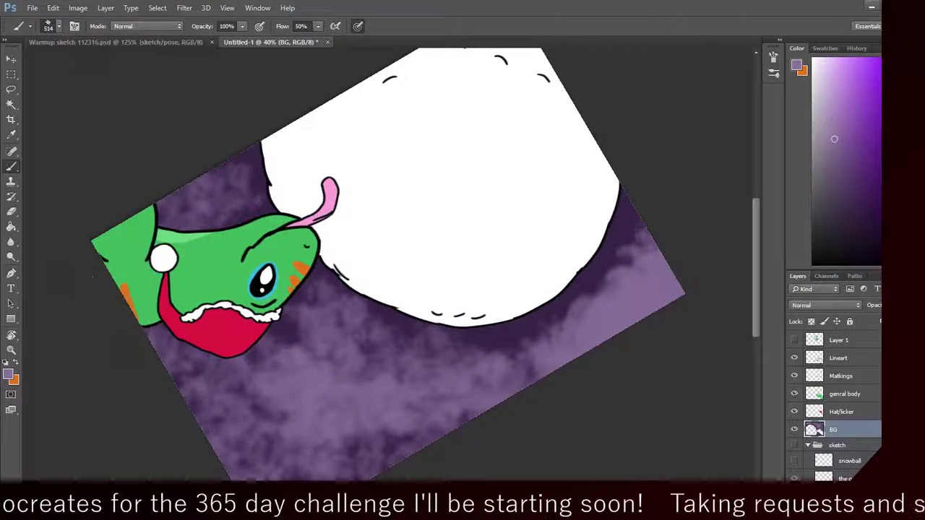
Step: Set the foreground colour to the blue-purple #6451a9
left_click(7, 376)
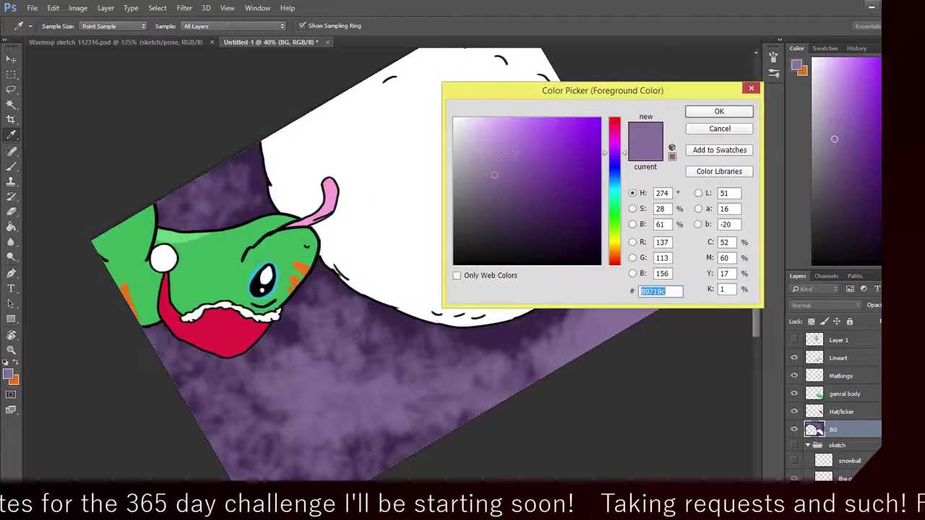
left_click(530, 167)
left_click(616, 163)
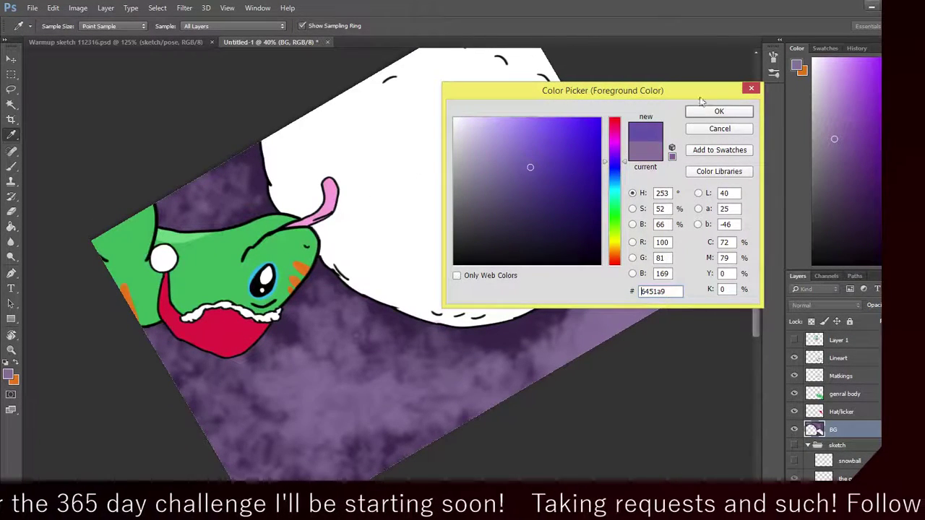
left_click(705, 112)
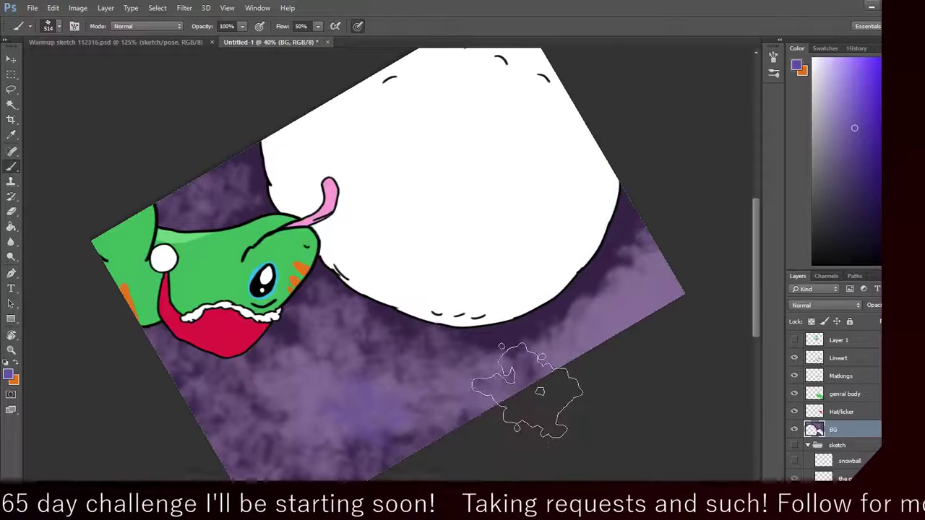
Step: Blend blue-purple cloud texture over the whole sky and the gap under the gecko's chin, leaving dark purple near the snowball
mouse_move(412, 437)
left_mouse_down()
mouse_move(614, 331)
mouse_move(659, 281)
mouse_move(644, 307)
mouse_move(589, 355)
mouse_move(518, 382)
mouse_move(370, 377)
mouse_move(362, 354)
mouse_move(315, 370)
mouse_move(308, 399)
mouse_move(318, 415)
mouse_move(416, 440)
mouse_move(383, 454)
left_mouse_up()
key("r")
mouse_move(300, 248)
left_mouse_down()
mouse_move(140, 260)
mouse_move(248, 412)
mouse_move(264, 409)
mouse_move(279, 453)
mouse_move(293, 419)
left_mouse_up()
key("b")
mouse_move(526, 409)
left_mouse_down()
mouse_move(592, 406)
mouse_move(563, 350)
mouse_move(504, 352)
left_mouse_up()
key("r")
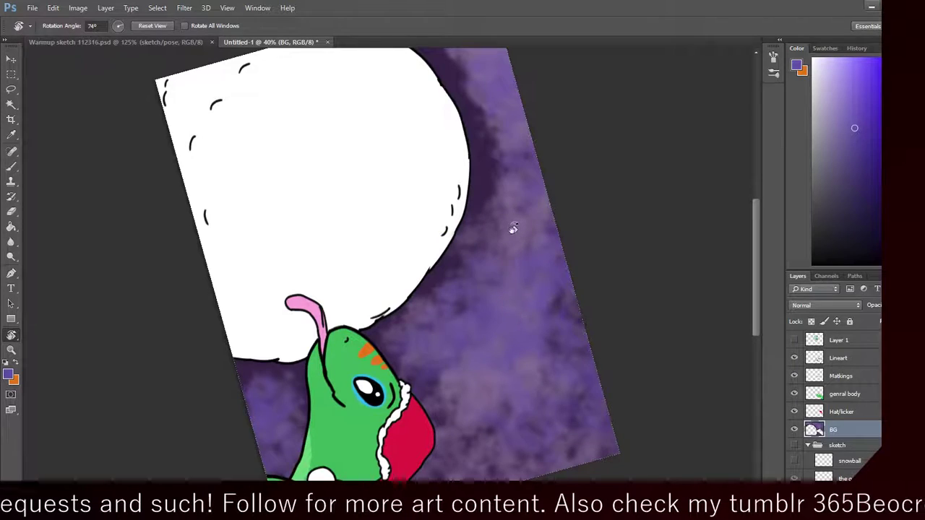
left_click_drag(564, 332, 555, 271)
left_click(11, 165)
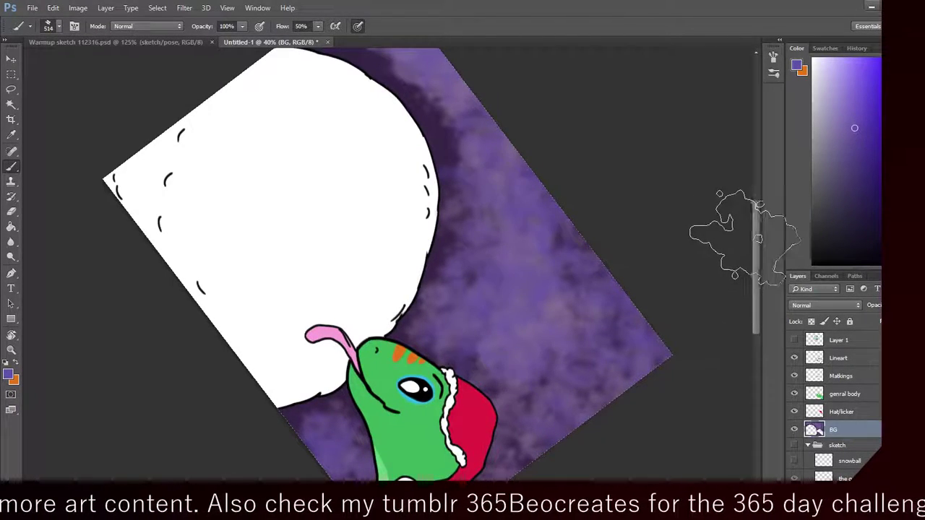
Step: Try another blue-purple dab at the snowball's upper edge and undo it
left_click_drag(756, 244, 756, 208)
left_click(331, 157)
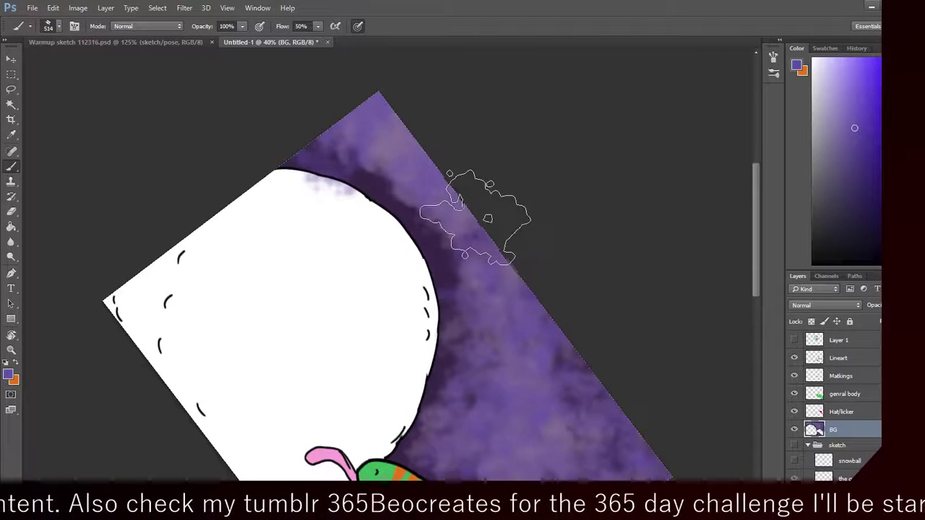
key("ctrl+z")
left_click_drag(756, 281, 756, 310)
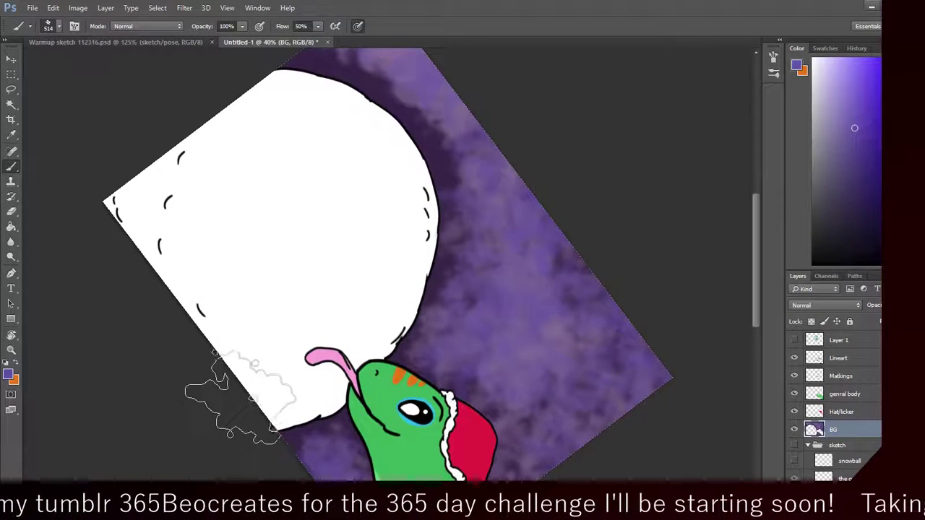
Step: Reset the canvas view rotation to 0° and choose the textured 20 px brush
key("r")
left_click(93, 26)
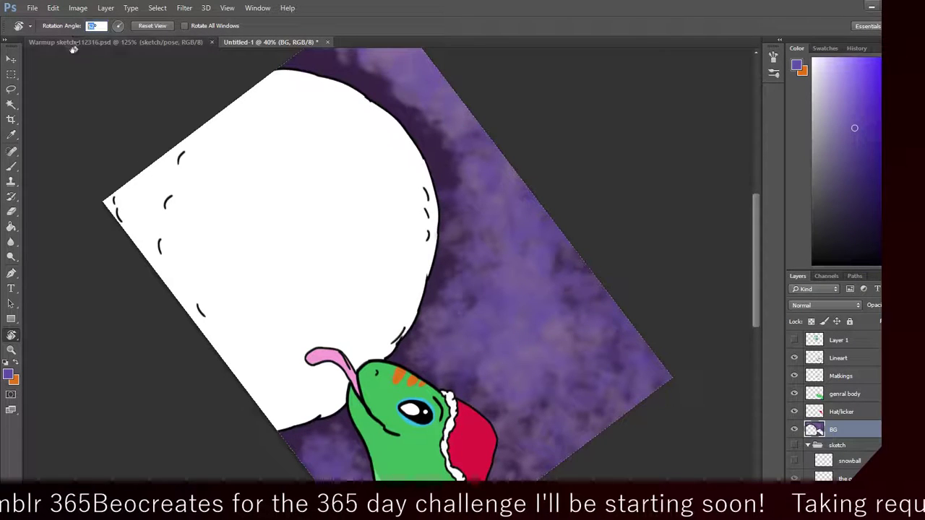
type("0")
key("Return")
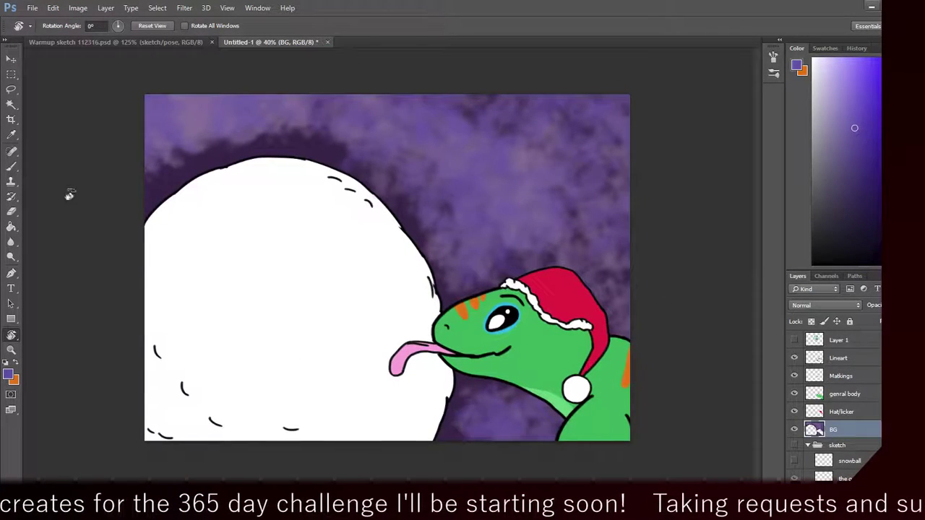
left_click(11, 167)
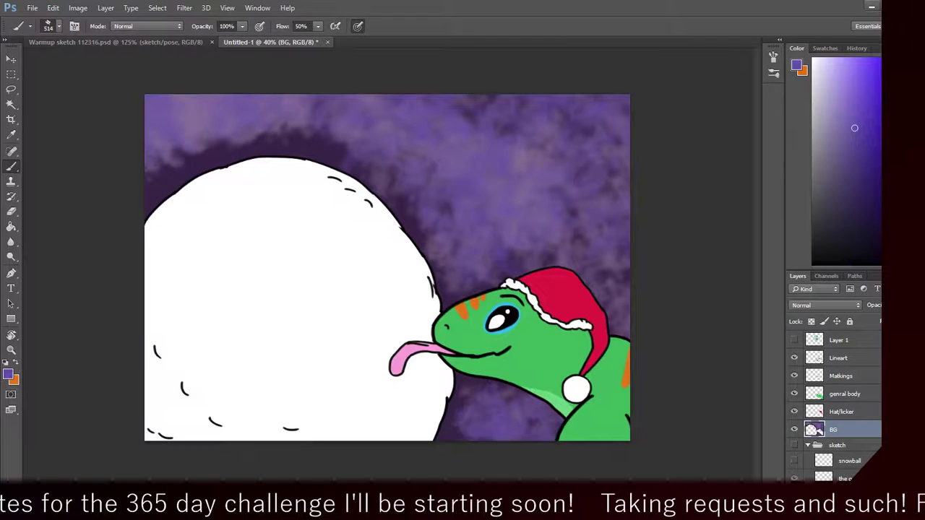
left_click(58, 27)
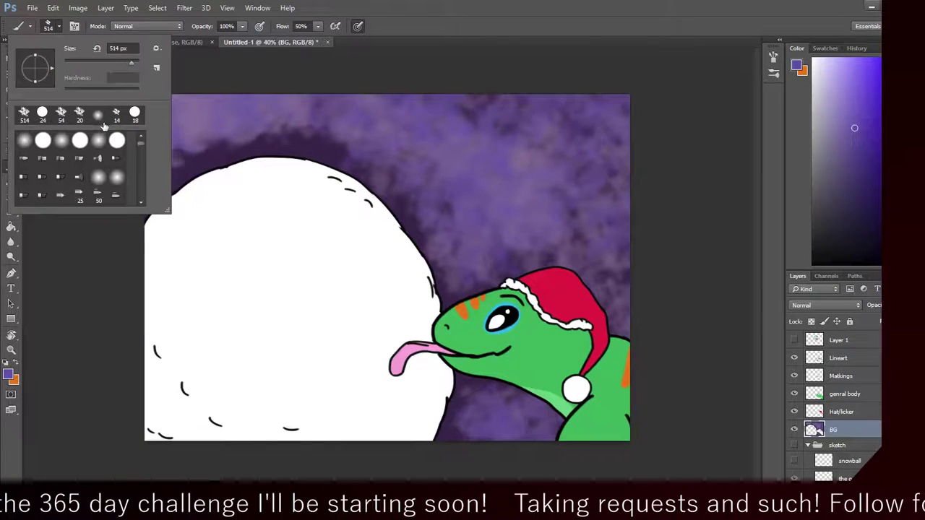
double_click(78, 117)
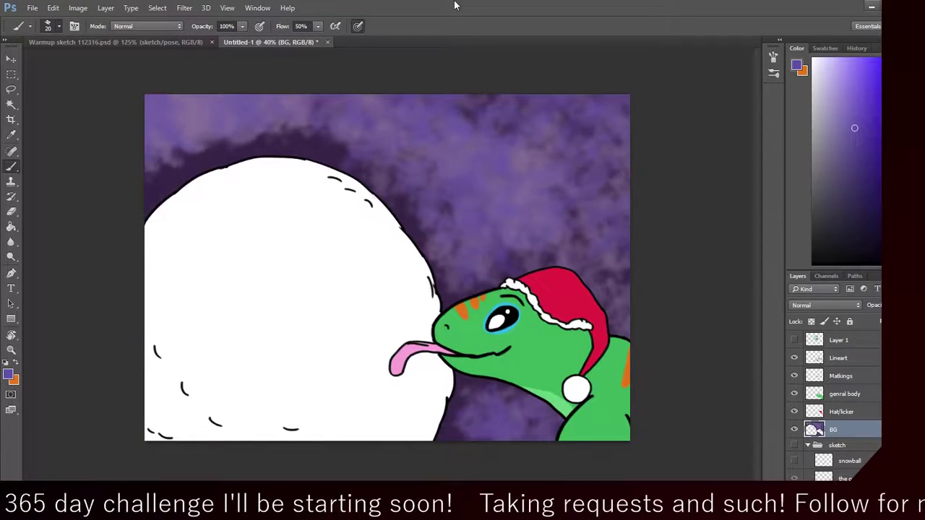
Step: Set the foreground colour to a slightly yellowish near-white and try a speckled stroke on the sky above the snowball
left_click(9, 375)
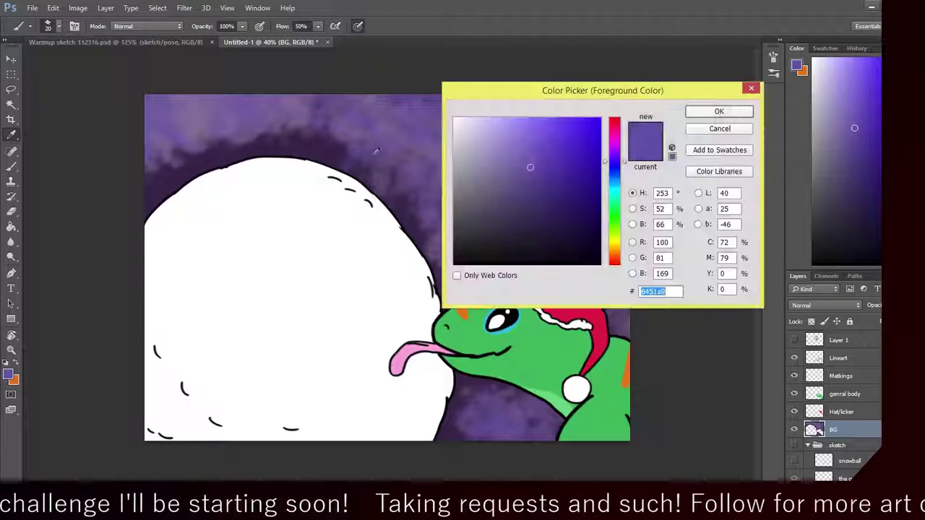
left_click(454, 133)
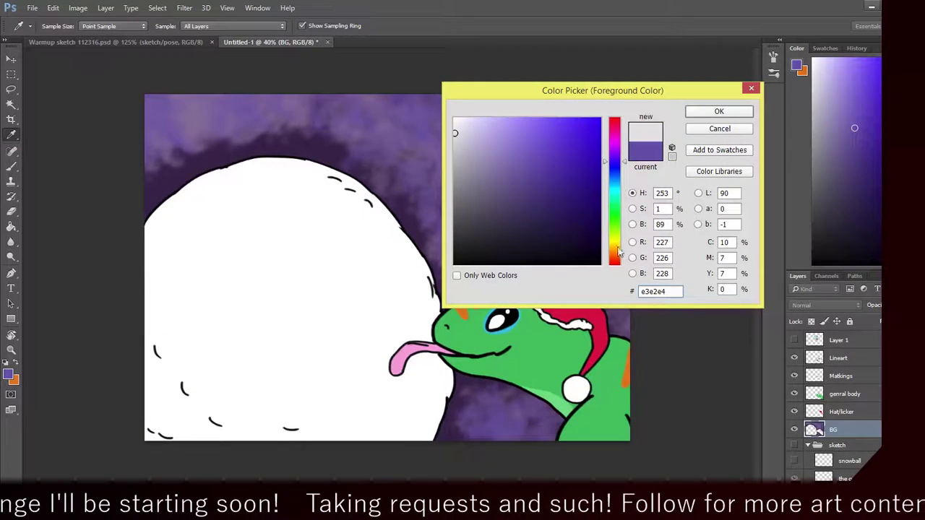
left_click_drag(617, 249, 615, 237)
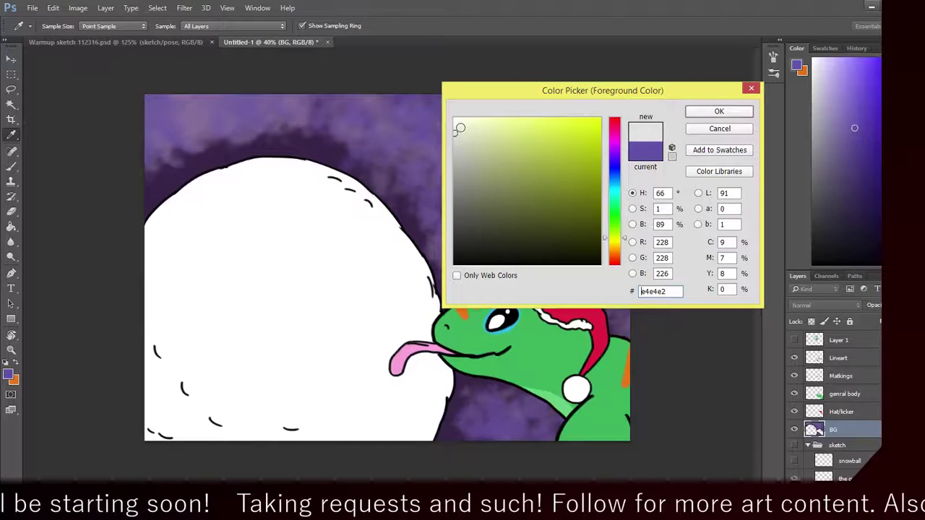
left_click(461, 127)
left_click(719, 112)
key("b")
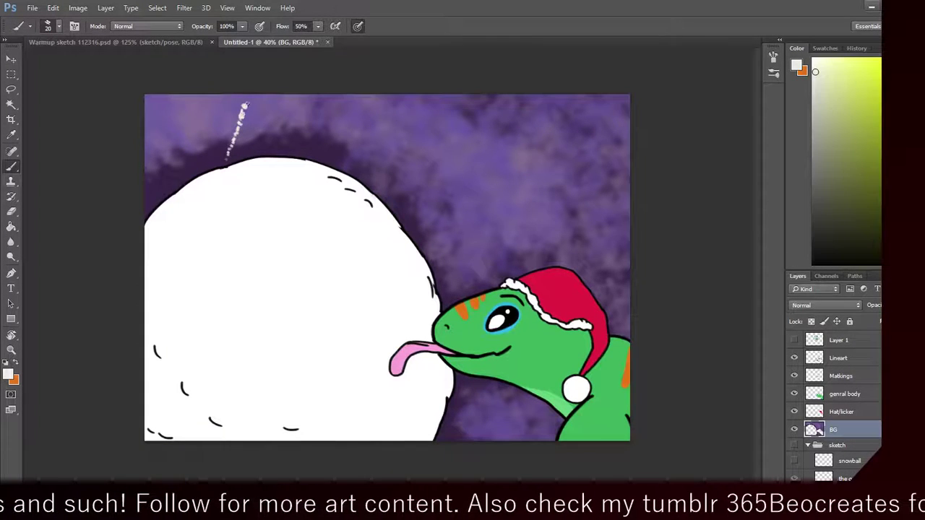
key("ctrl+alt+z")
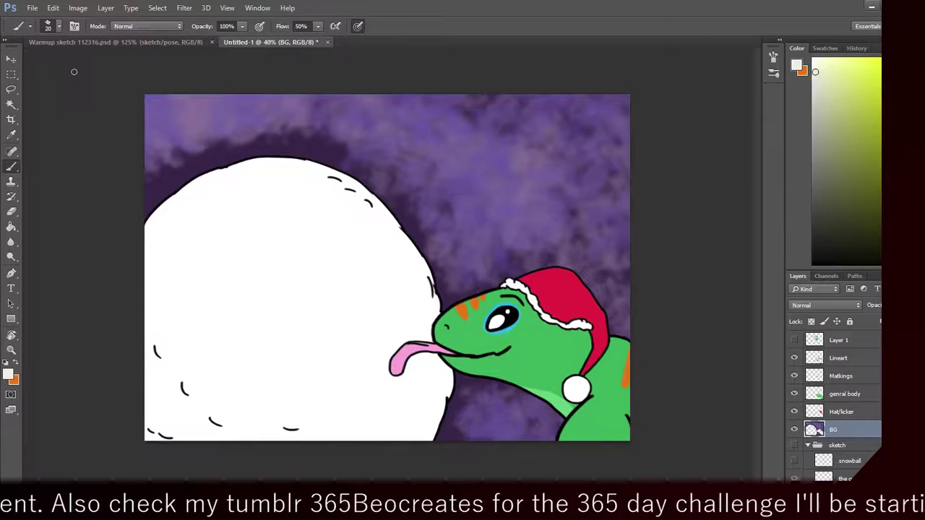
Step: Set the foreground colour to the pale bluish white e3eaee
left_click(8, 374)
left_click_drag(622, 240, 611, 194)
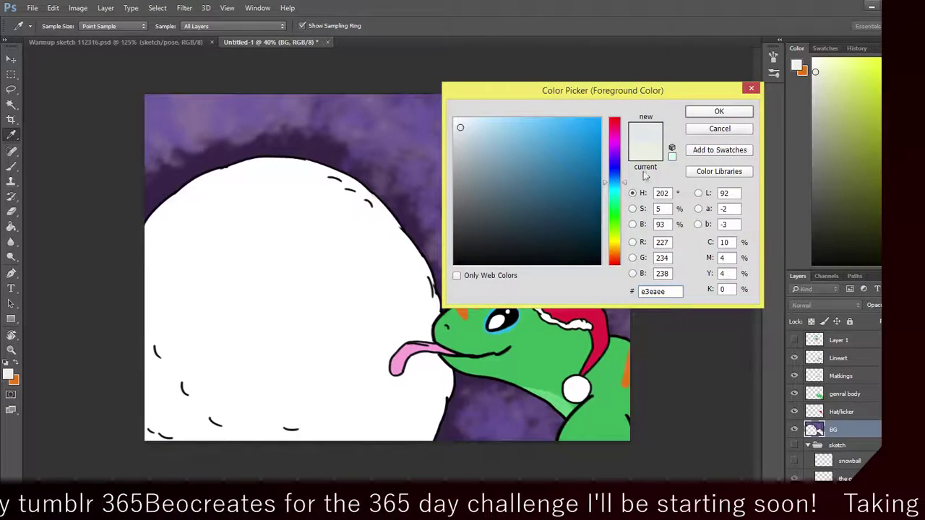
left_click(706, 114)
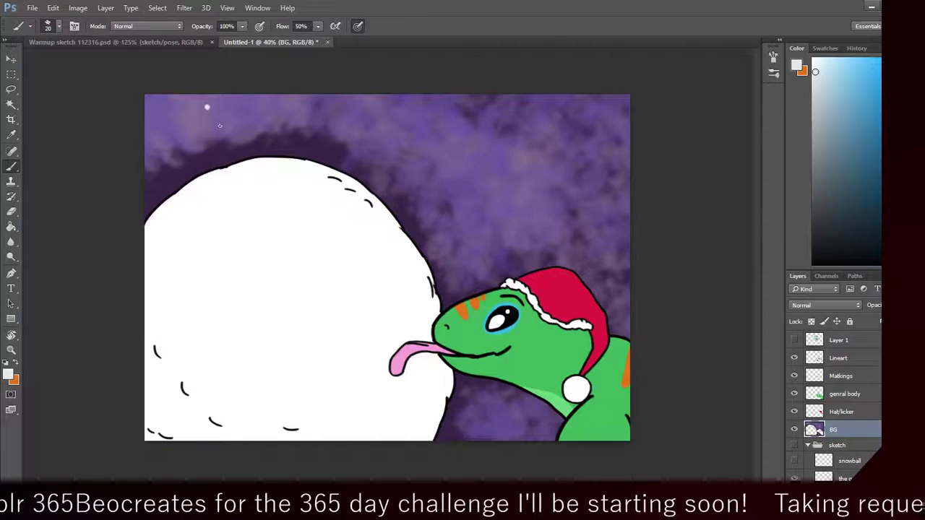
Step: Dot the letters M, E and R in pale white across the sky above the snowball, starting the word MERRY
left_click(204, 115)
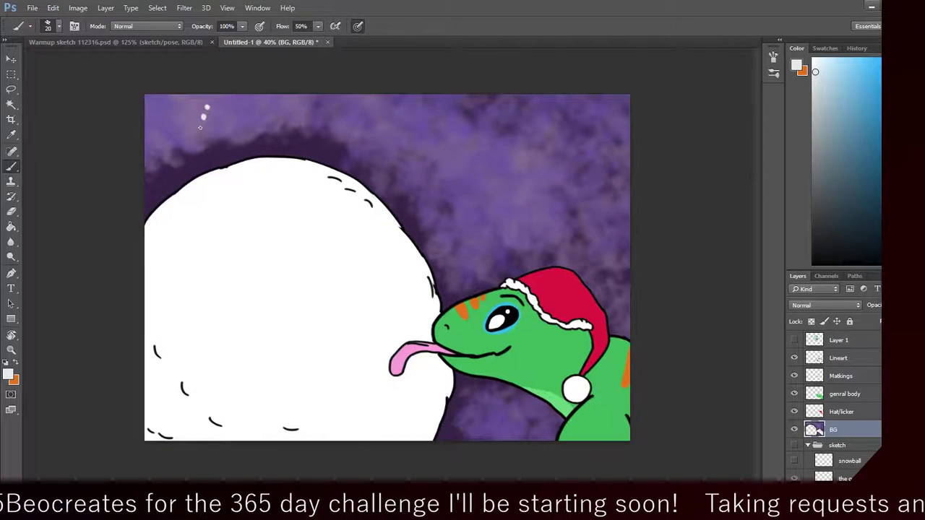
left_click(184, 169)
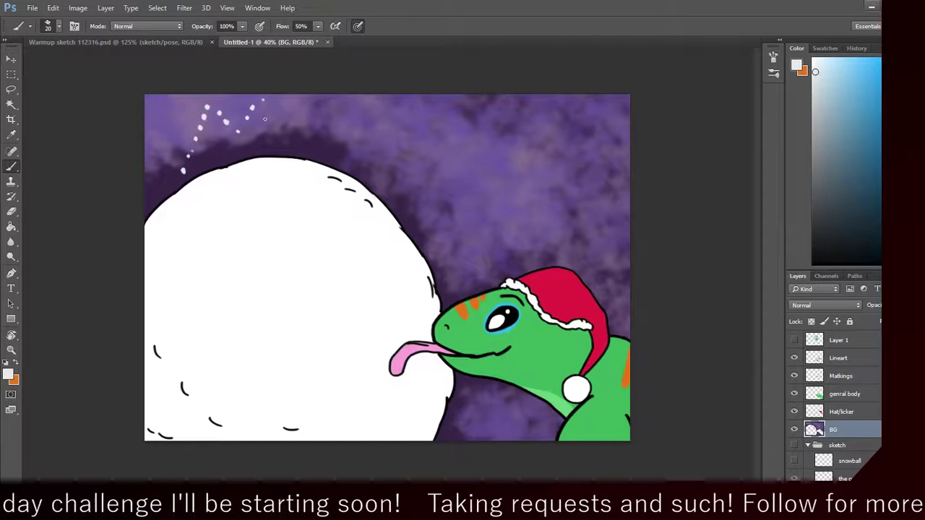
left_click(265, 119)
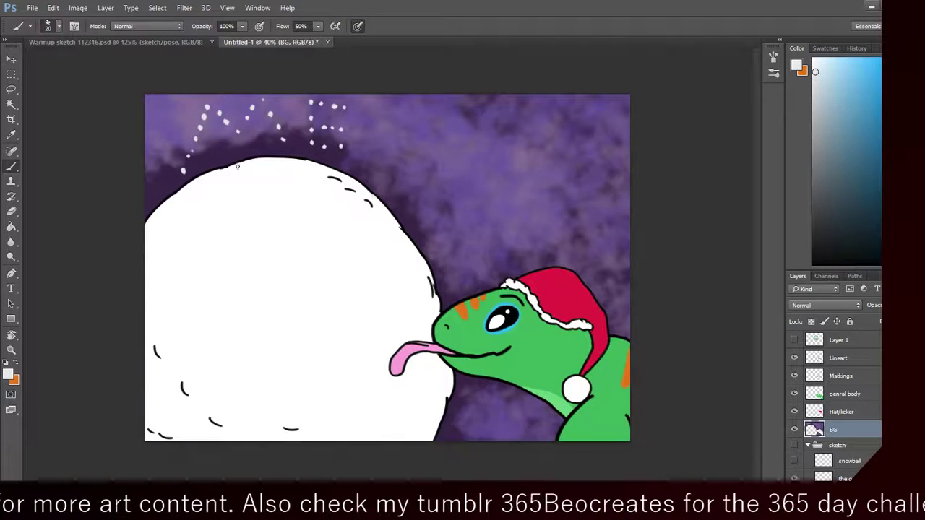
left_click(365, 108)
left_click(365, 118)
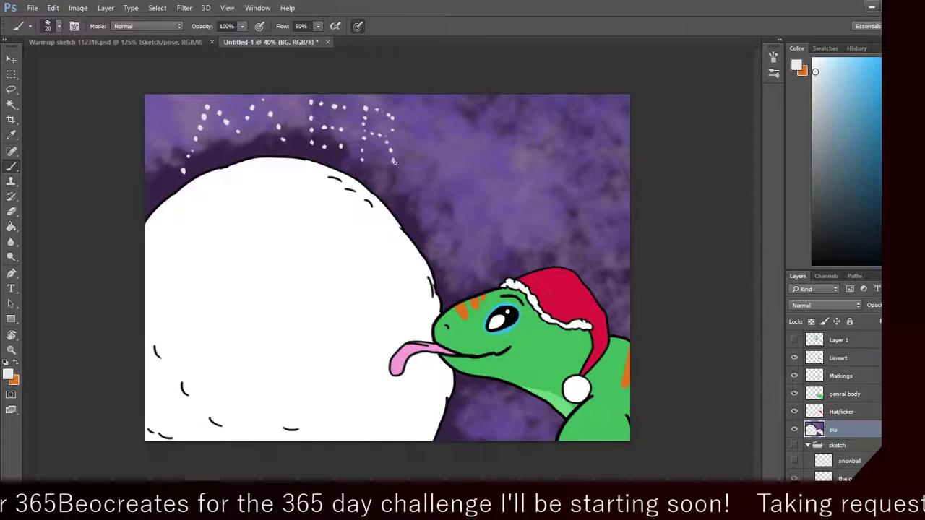
Step: Dot the second R of MERRY beside the first one, forming its bowl, stem and slanted leg
left_click(416, 114)
left_click(426, 117)
left_click(434, 118)
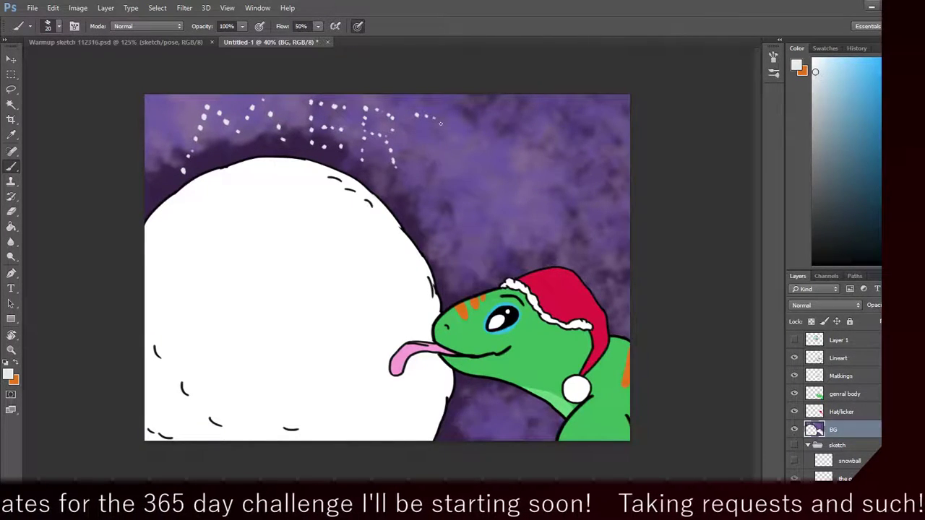
left_click(443, 131)
left_click(445, 138)
left_click(441, 148)
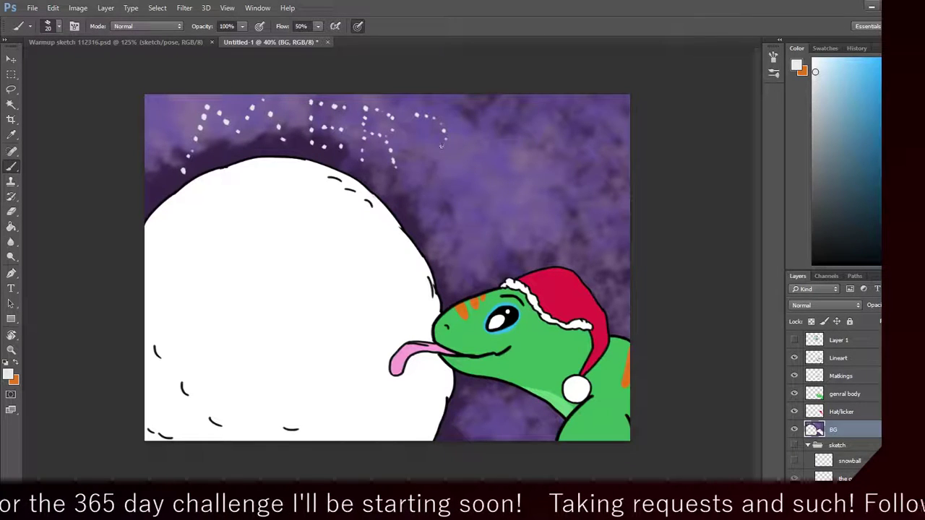
left_click(436, 149)
left_click(430, 150)
left_click(422, 144)
left_click(415, 141)
left_click(412, 134)
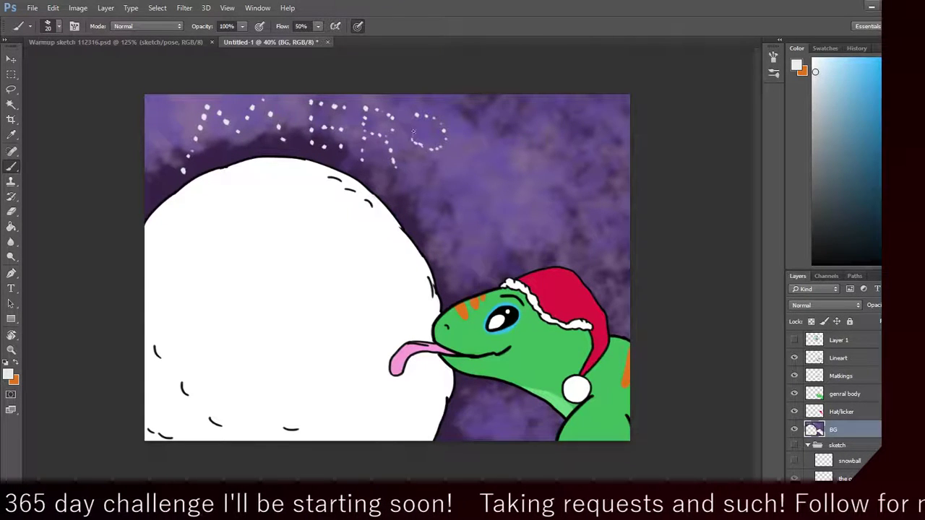
left_click(414, 122)
left_click(415, 118)
left_click(415, 118)
left_click(409, 150)
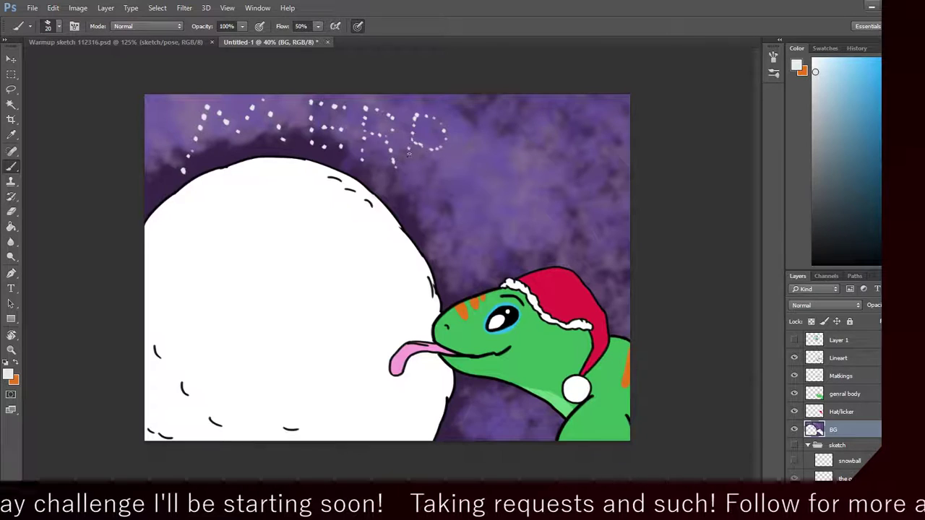
left_click(408, 158)
left_click(409, 167)
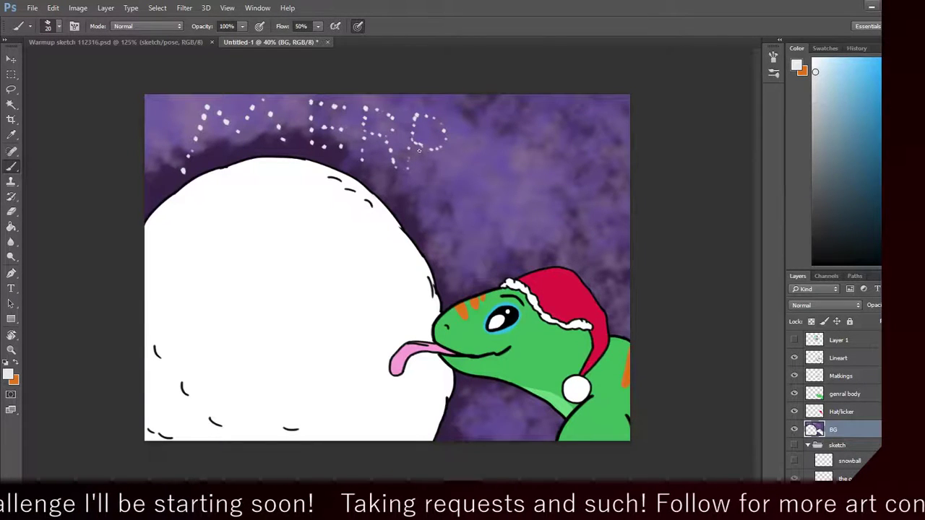
left_click(425, 164)
left_click(431, 169)
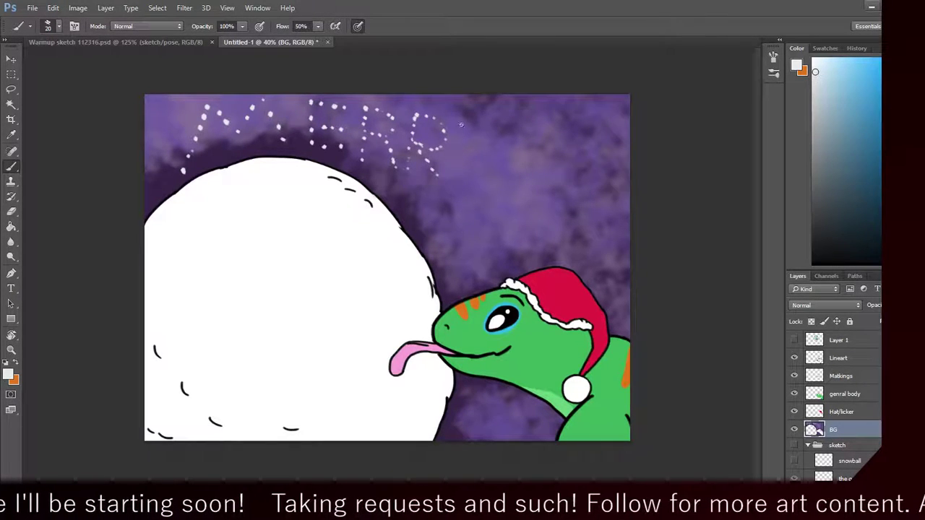
Step: Dot the letter Y after the second R to complete the word MERRY
left_click(461, 119)
left_click(469, 131)
left_click(477, 141)
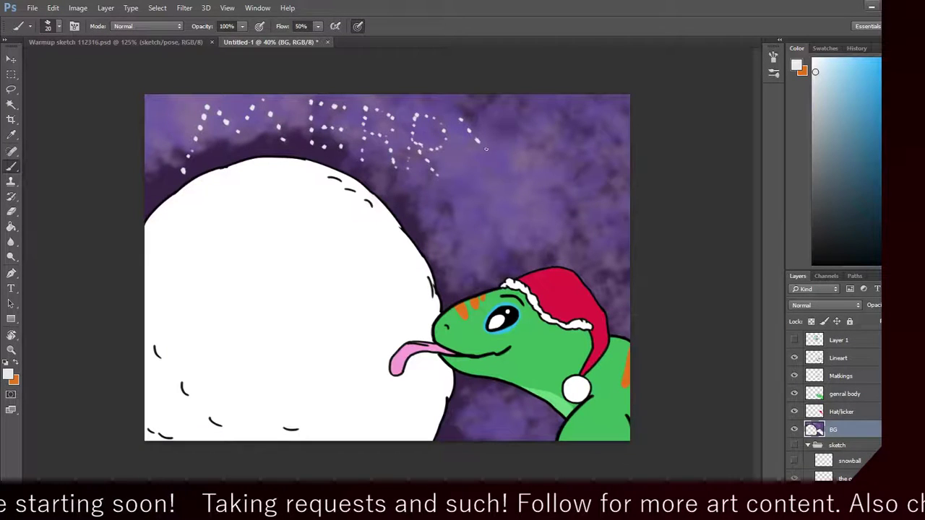
left_click(486, 149)
left_click(493, 143)
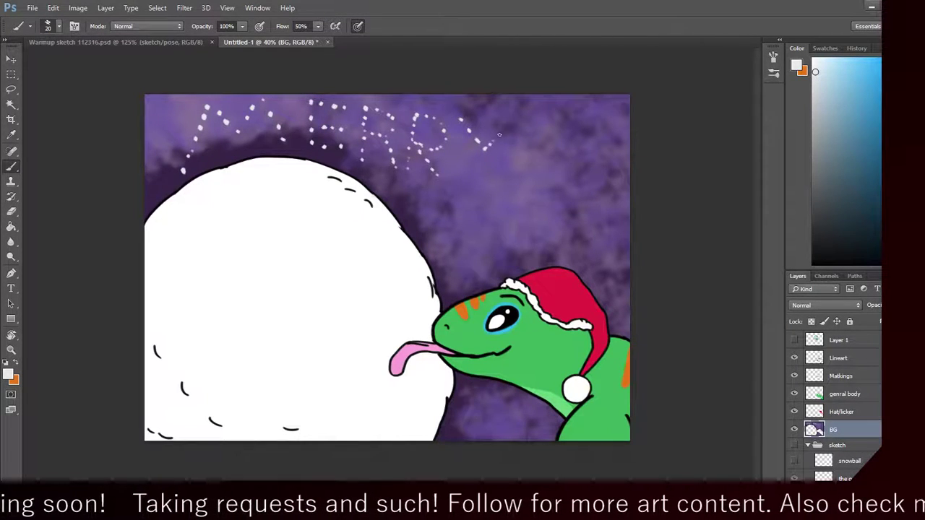
left_click(499, 135)
left_click(506, 128)
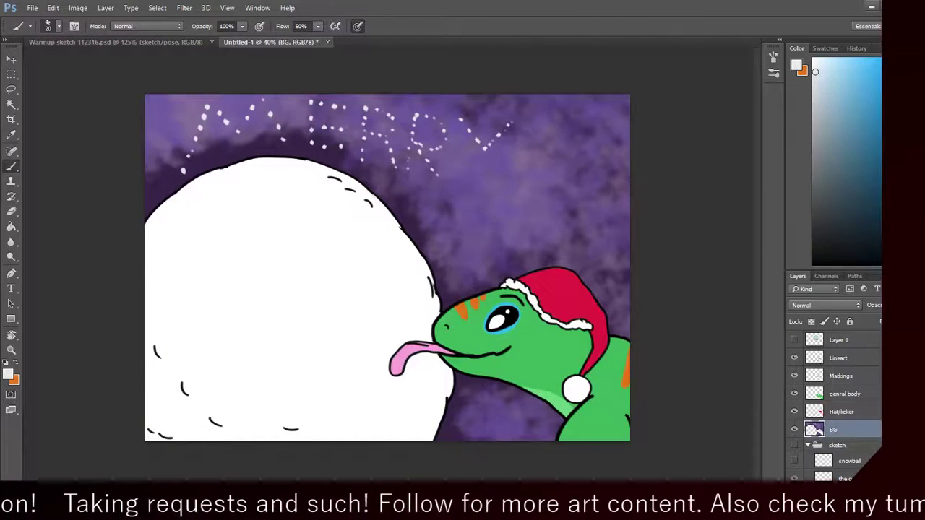
left_click(465, 126)
left_click(473, 132)
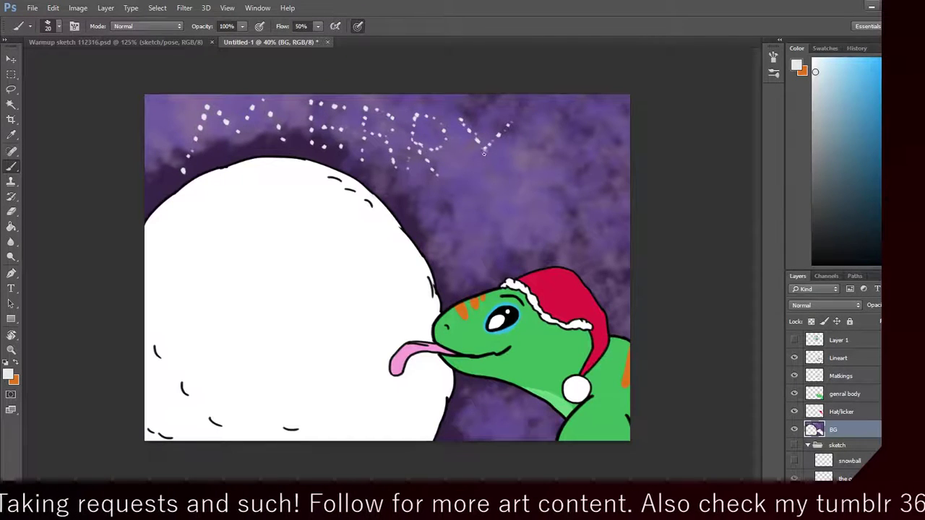
left_click_drag(484, 152, 483, 182)
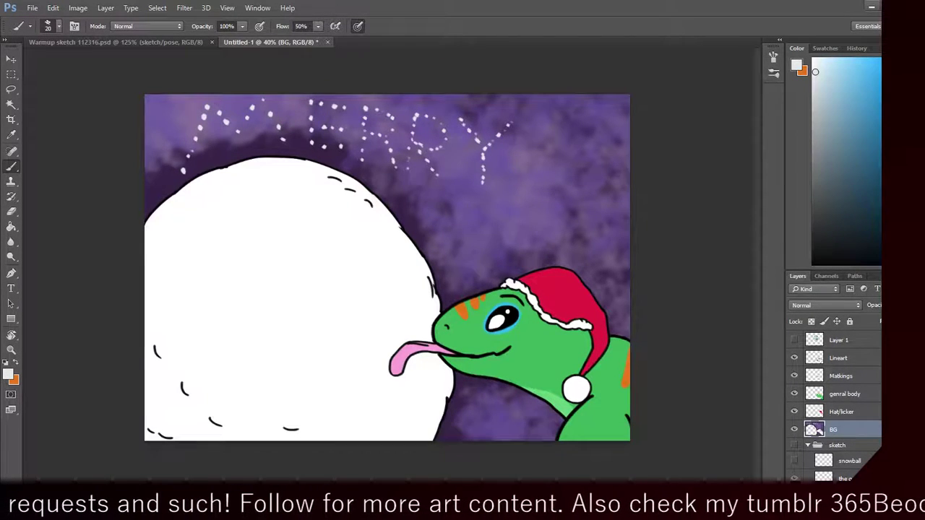
Step: Dot a curved letter G below MERRY, close to the snowball's edge, to start the second word
left_click(438, 203)
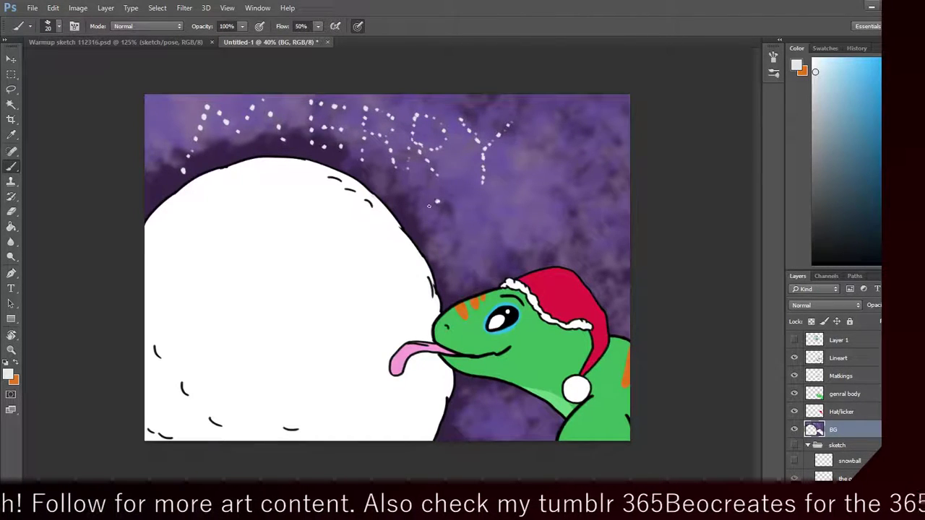
left_click(427, 207)
left_click(423, 216)
left_click(421, 227)
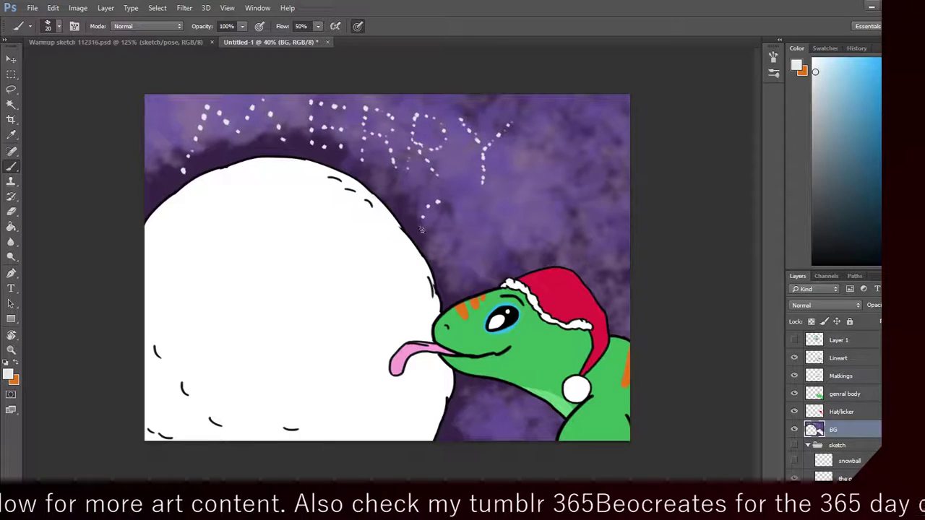
left_click(424, 237)
left_click(431, 249)
left_click(440, 251)
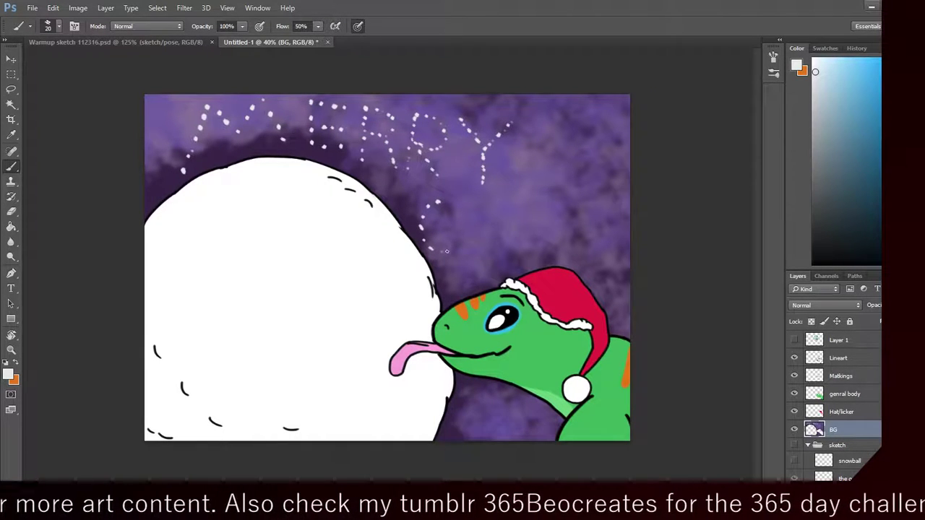
left_click(449, 249)
left_click(454, 239)
left_click(453, 229)
left_click(445, 228)
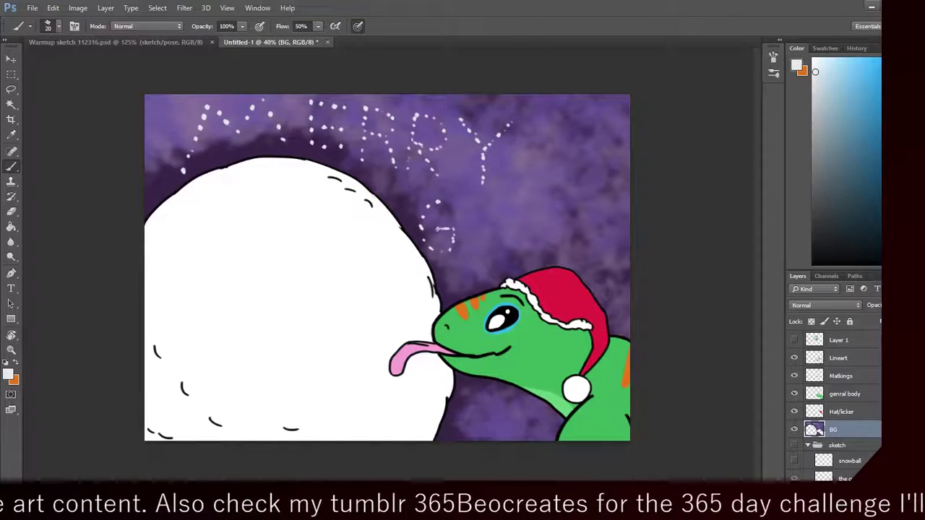
left_click(438, 230)
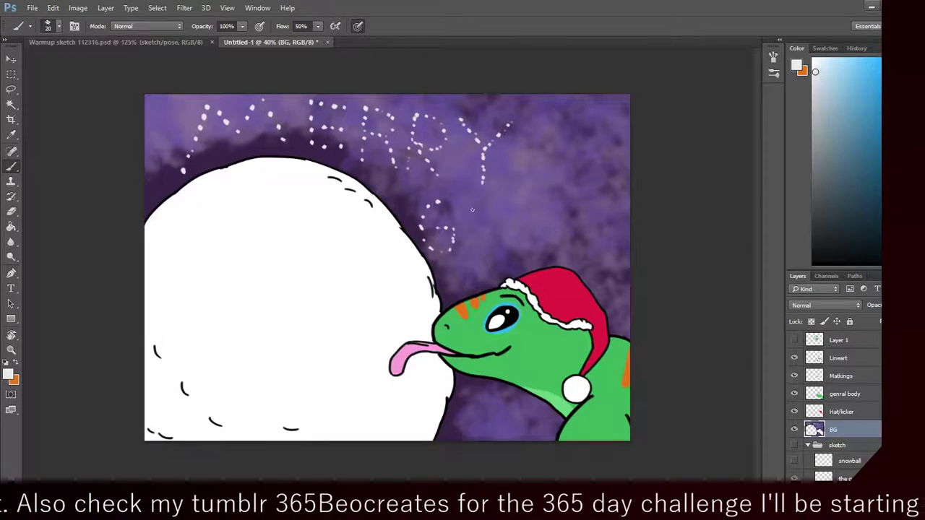
Step: Dot the letter E next to the G, with a vertical stem and three arms
left_click(471, 208)
left_click(468, 236)
left_click(468, 243)
left_click(469, 250)
left_click(468, 257)
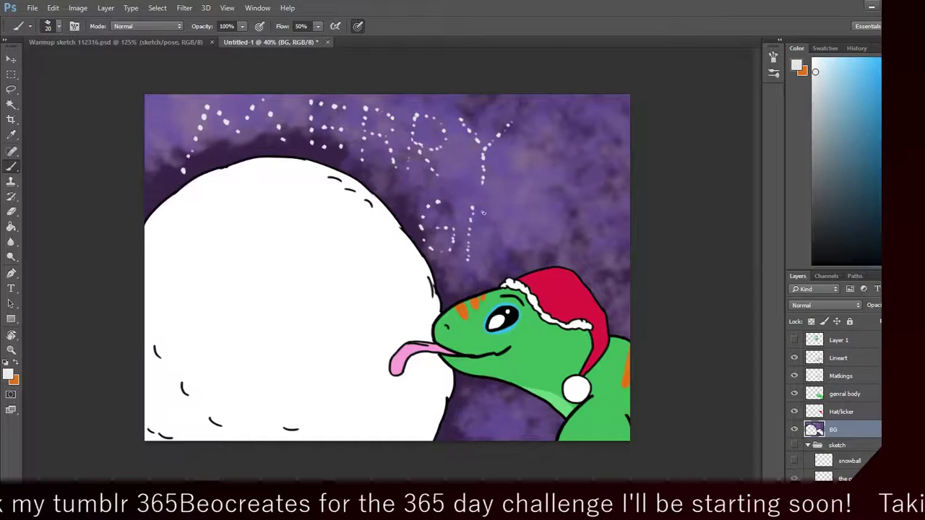
mouse_move(484, 212)
left_mouse_down()
mouse_move(499, 216)
mouse_move(490, 235)
mouse_move(471, 236)
mouse_move(491, 263)
left_mouse_up()
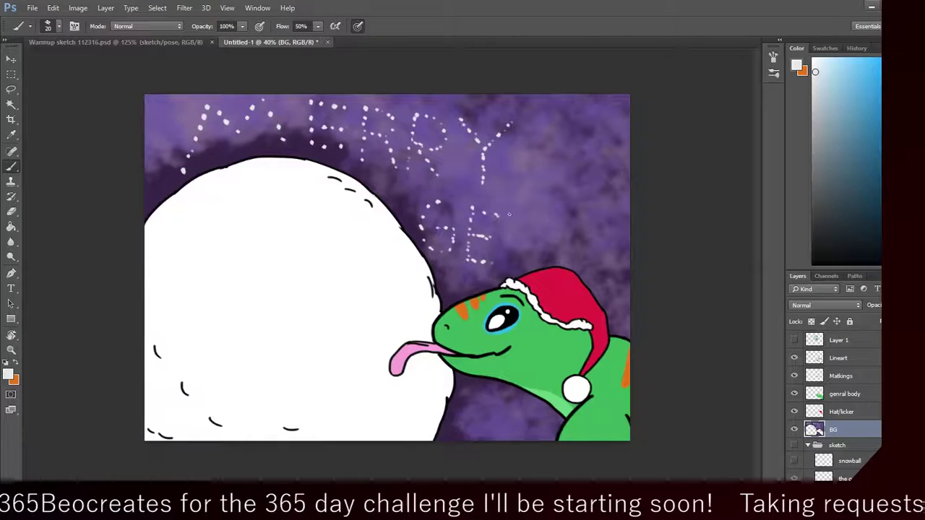
Step: Dot the letters K, M, A and S along the top of the Santa hat to finish the second word
mouse_move(509, 215)
left_mouse_down()
mouse_move(502, 266)
mouse_move(513, 237)
mouse_move(535, 226)
mouse_move(522, 266)
left_mouse_up()
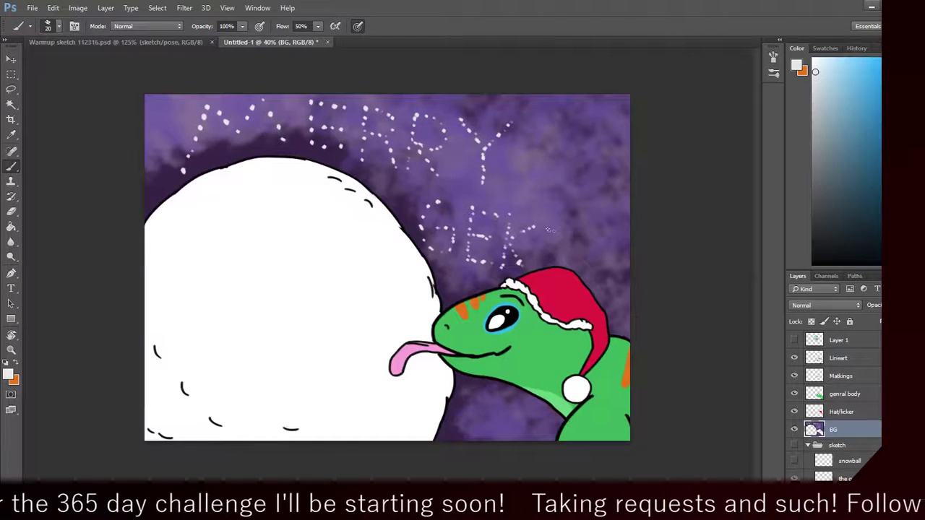
mouse_move(547, 230)
left_mouse_down()
mouse_move(539, 263)
mouse_move(549, 234)
mouse_move(557, 244)
mouse_move(586, 241)
mouse_move(573, 267)
mouse_move(600, 288)
left_mouse_up()
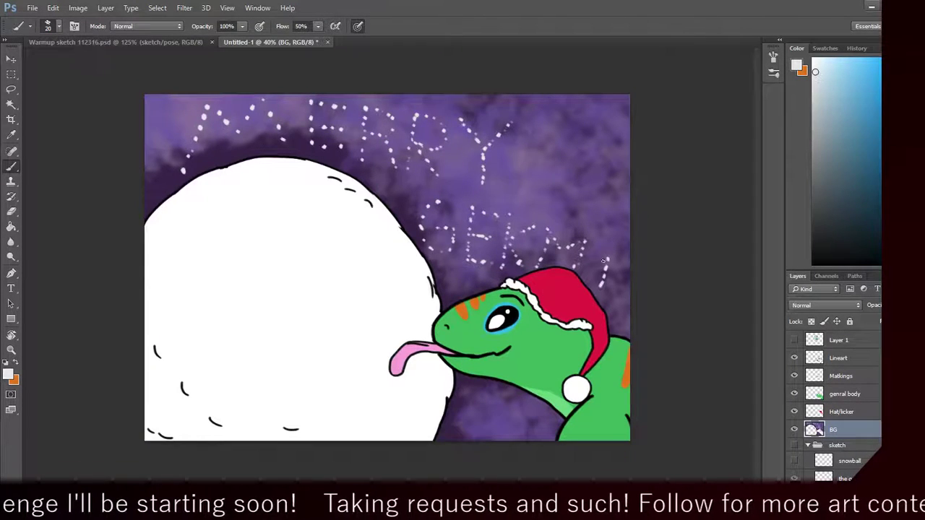
mouse_move(607, 257)
left_mouse_down()
mouse_move(594, 283)
mouse_move(595, 270)
mouse_move(615, 284)
mouse_move(631, 275)
mouse_move(620, 277)
mouse_move(601, 305)
left_mouse_up()
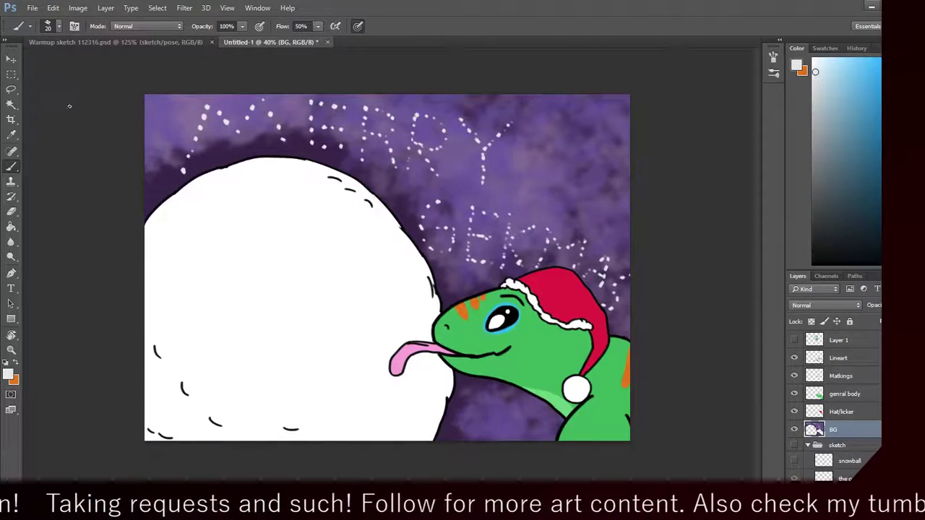
Step: Save the drawing in the Pictures folder as a Photoshop file named Merry Geckmas with Maximize Compatibility on
left_click(32, 8)
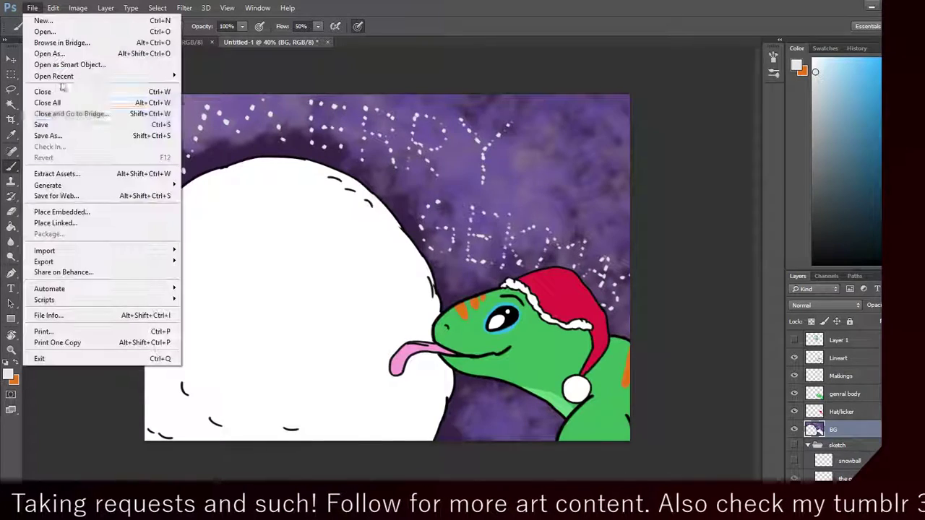
left_click(73, 125)
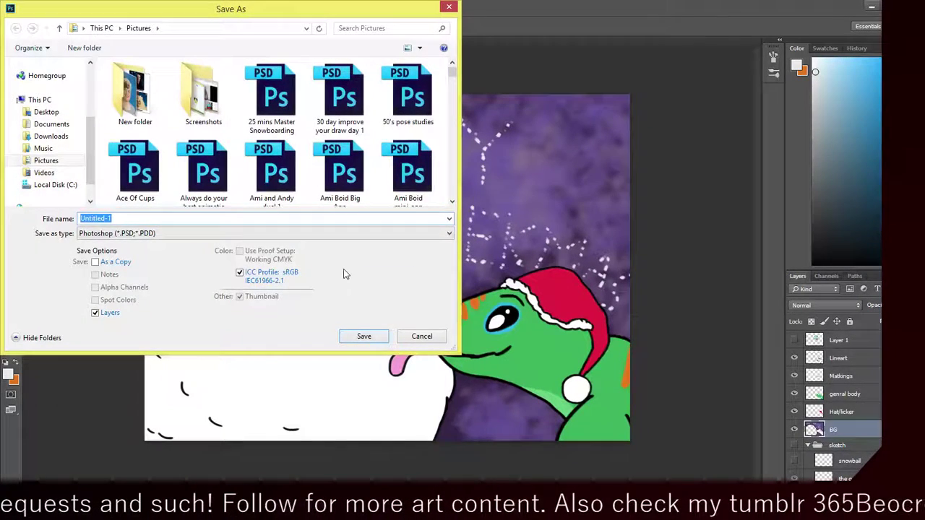
key("BackSpace")
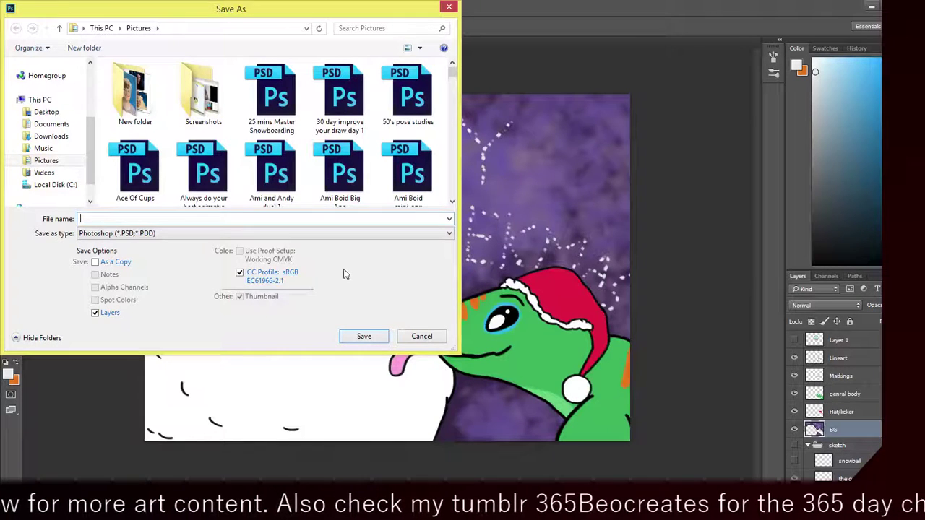
type("Merry ")
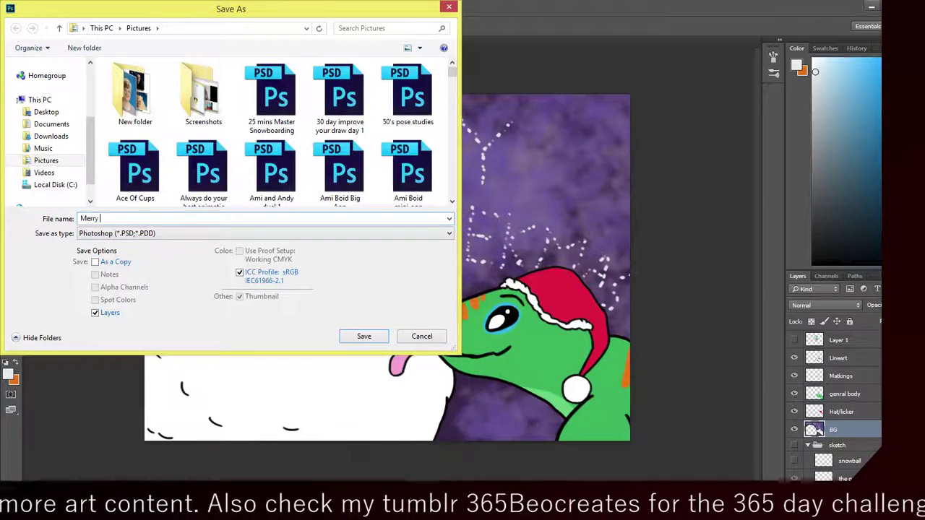
type("Geckmas")
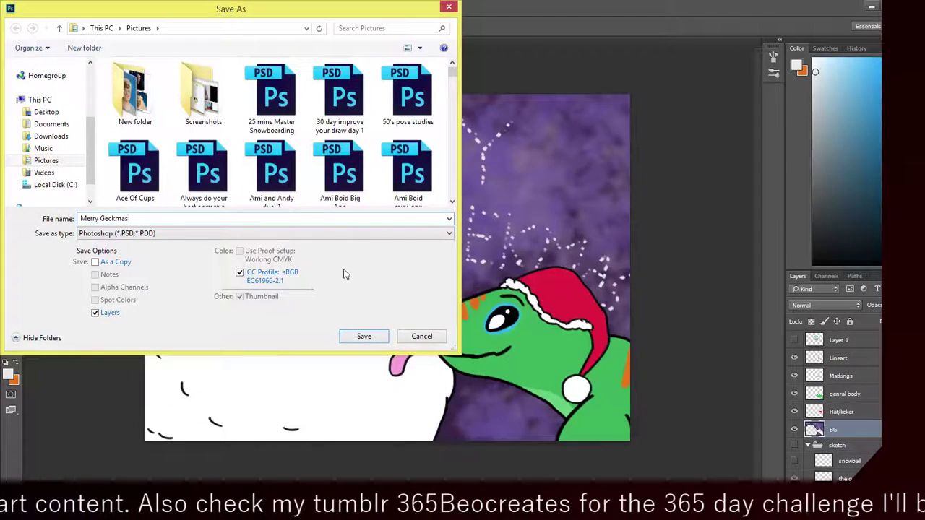
key("Return")
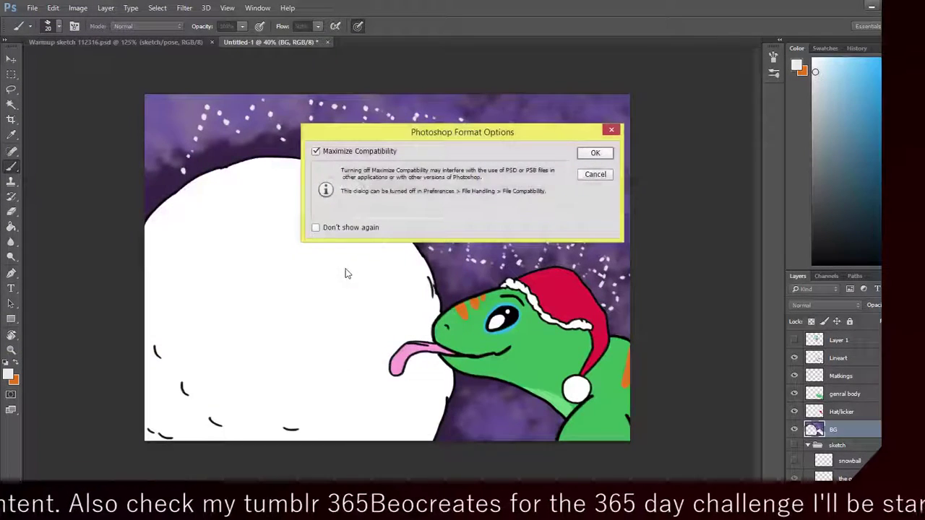
left_click(600, 151)
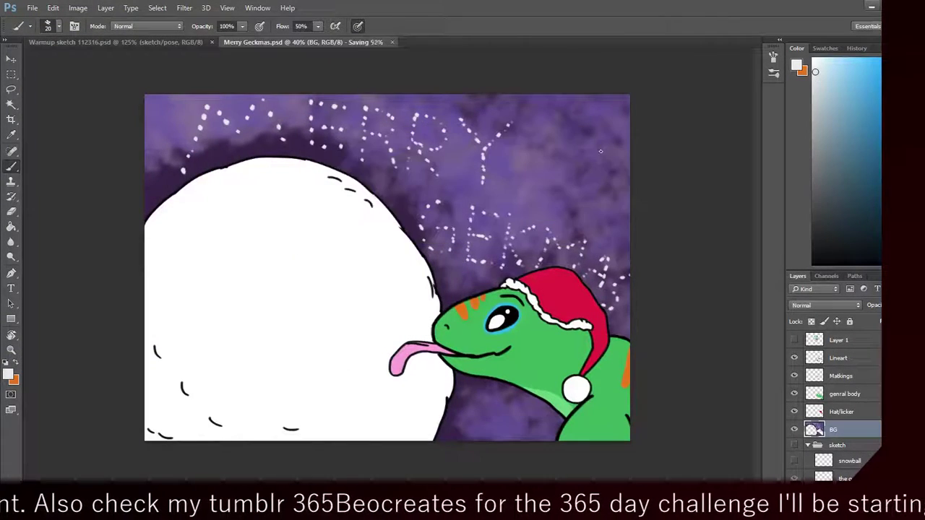
Step: Save a JPEG copy of the drawing as Merry Geckmas in Pictures, with quality 12 (Maximum) and Baseline Standard format
left_click(32, 8)
left_click(48, 136)
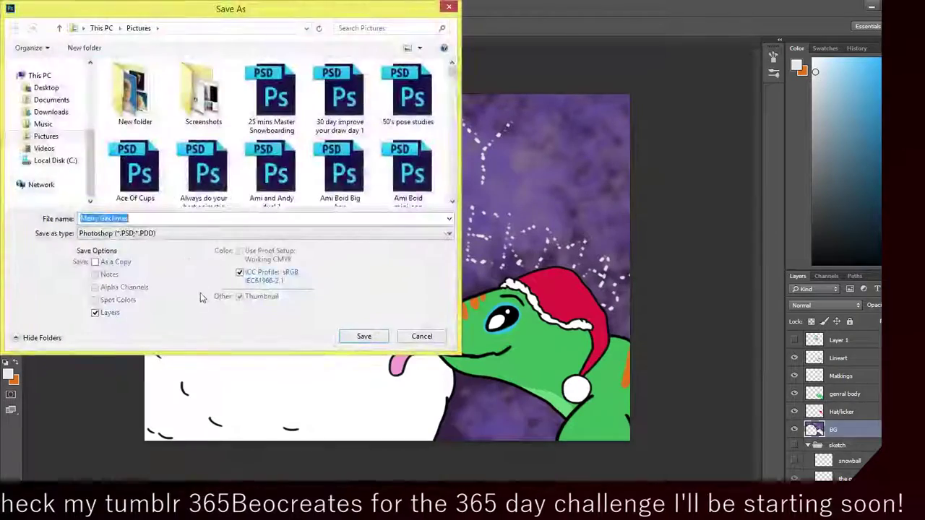
left_click(181, 234)
left_click(115, 323)
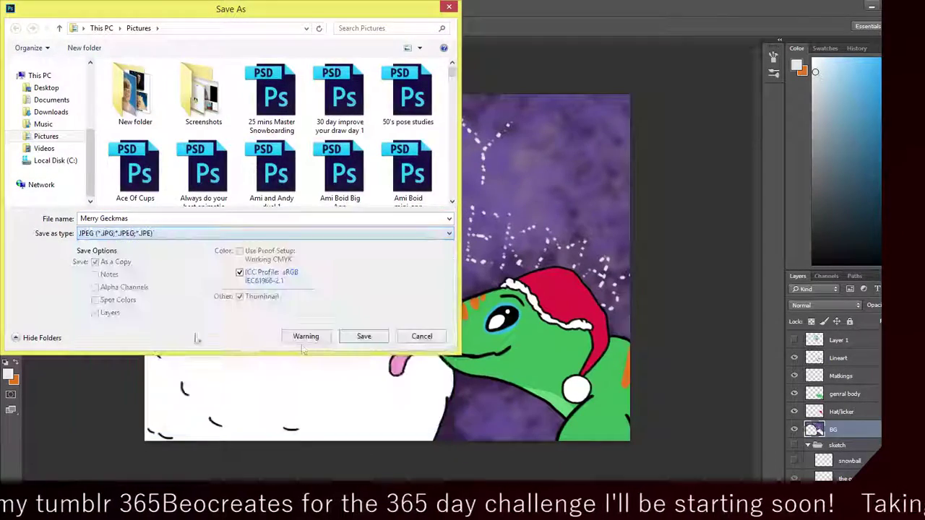
left_click(364, 338)
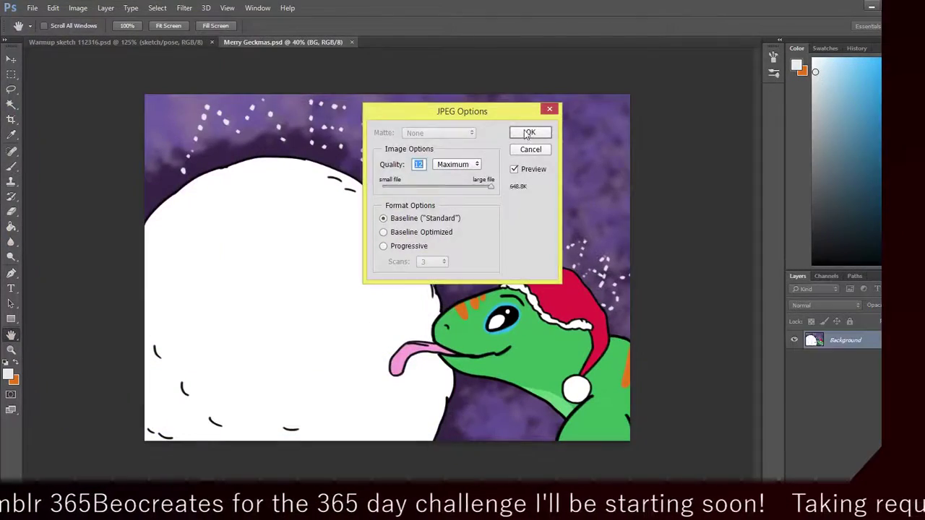
left_click(524, 130)
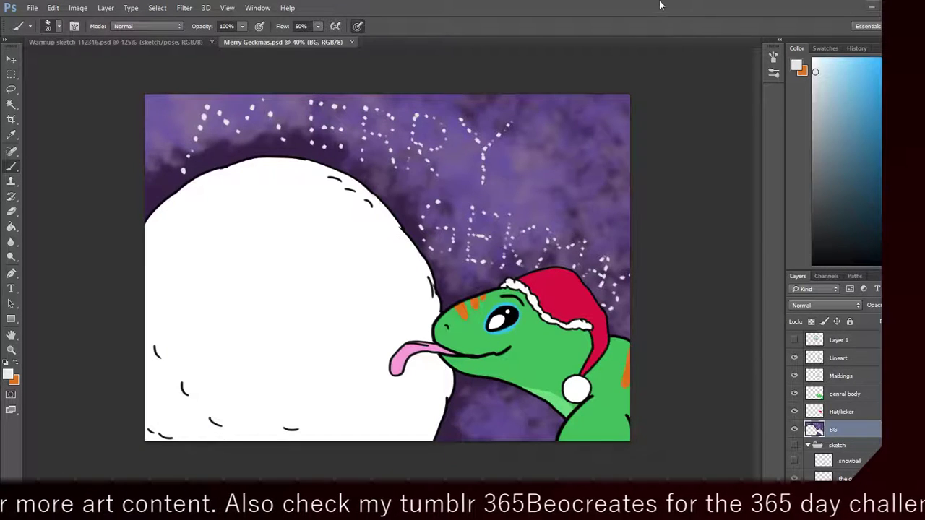
Step: Switch to the Warmup sketch 112316 document and look over the horned creature's portrait from horn tips to chest
left_click(185, 42)
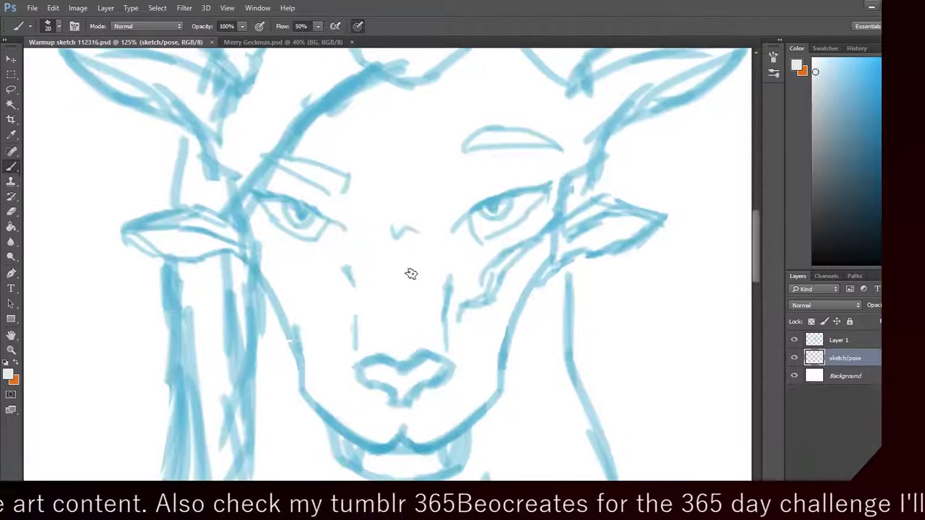
scroll(411, 274, "down", 2)
scroll(411, 275, "up", 3)
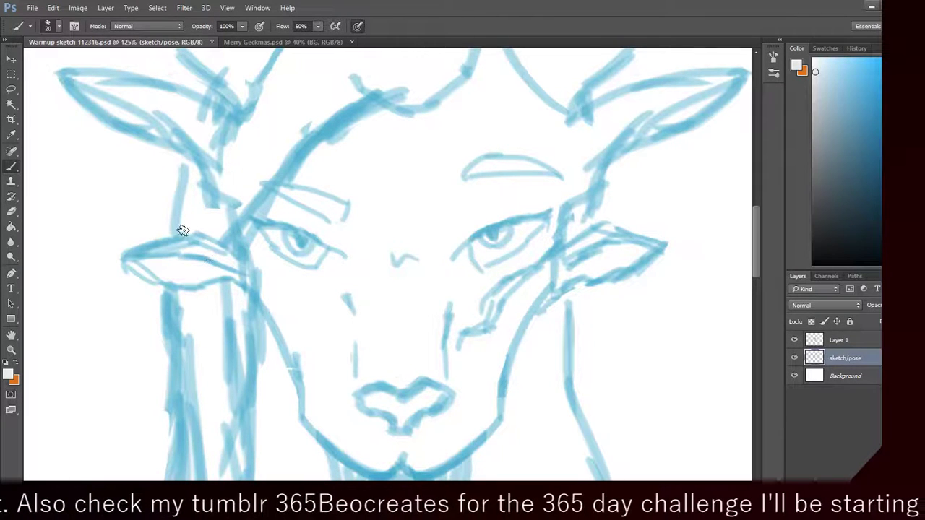
key("ctrl+minus")
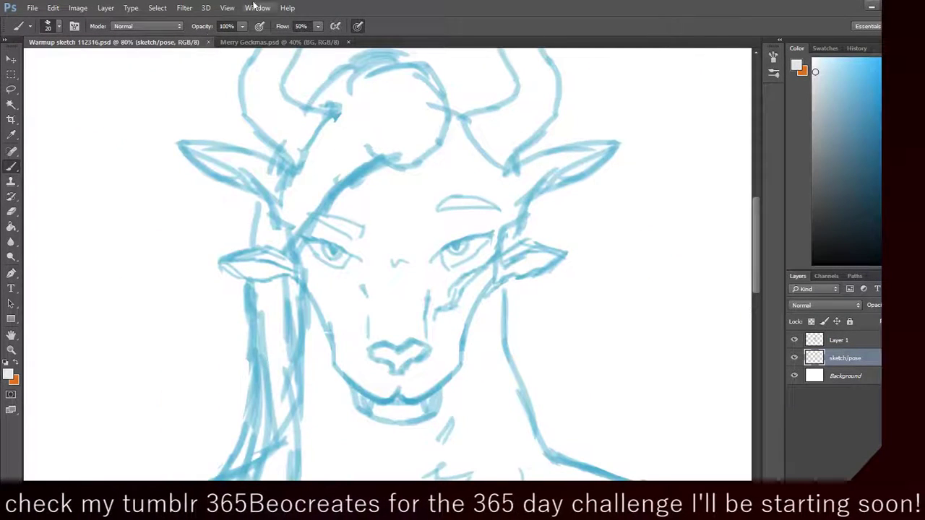
scroll(357, 299, "up", 4)
left_click(11, 60)
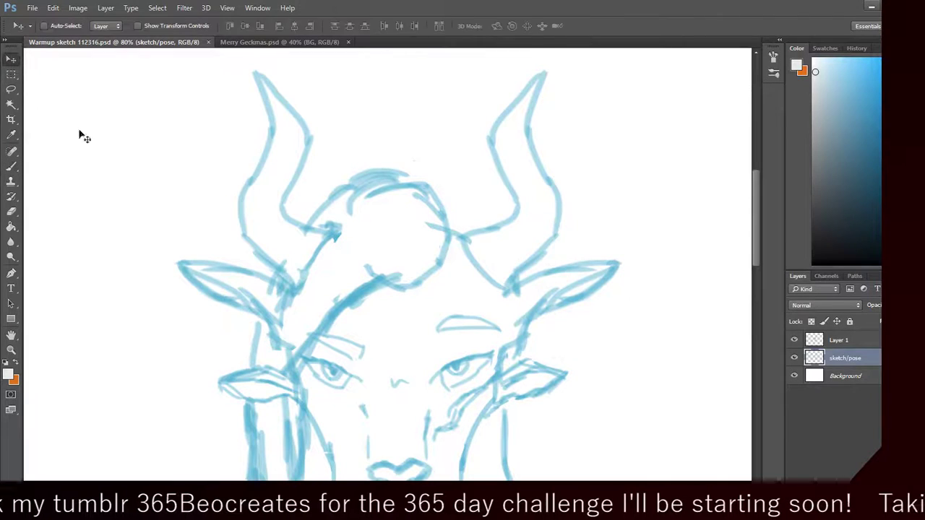
scroll(282, 193, "down", 6)
scroll(286, 195, "up", 5)
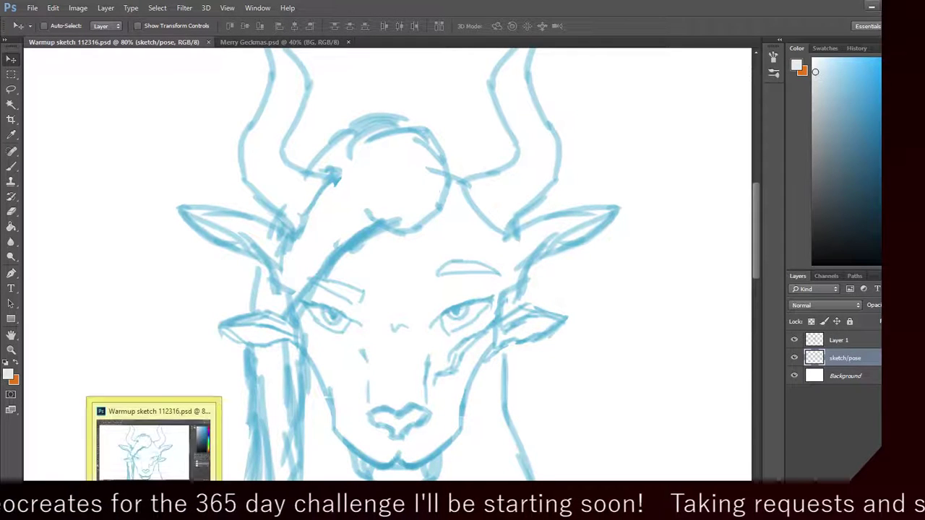
key("ctrl+minus")
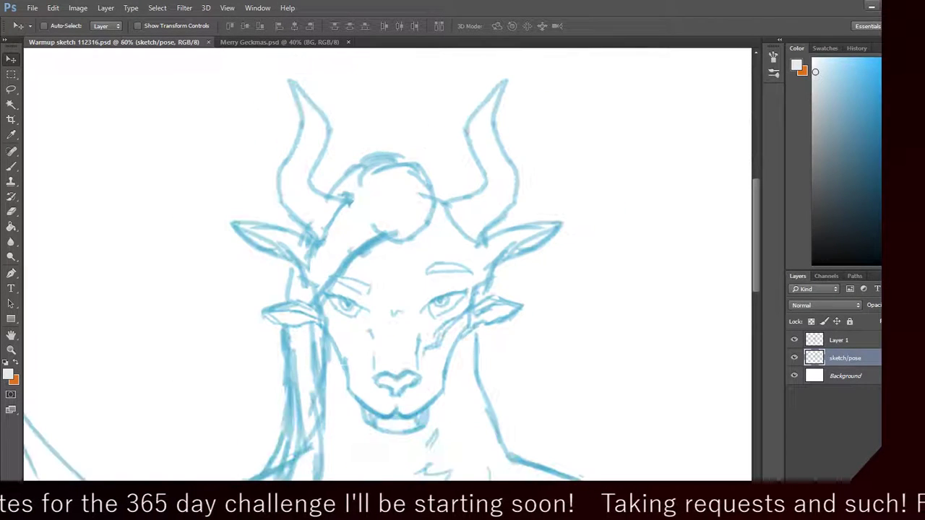
scroll(425, 448, "up", 1)
scroll(454, 438, "down", 2)
scroll(484, 412, "down", 3)
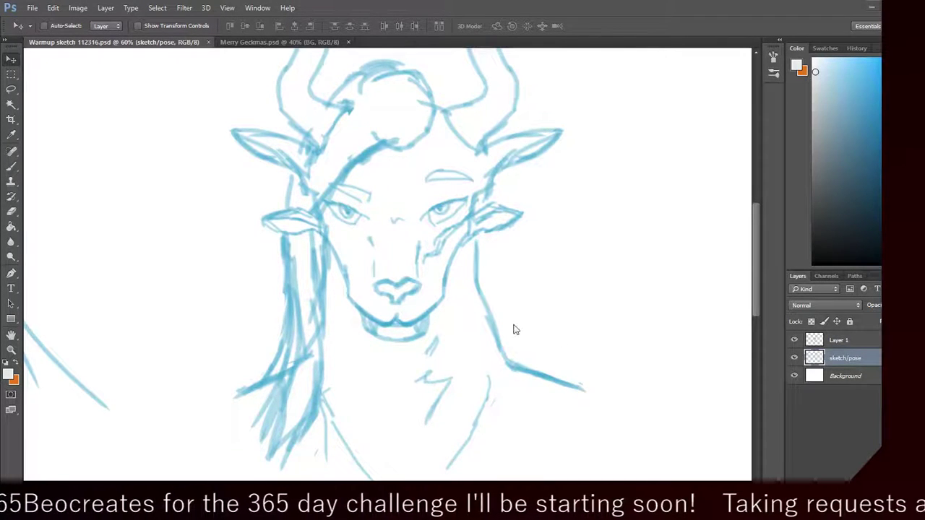
scroll(560, 311, "up", 3)
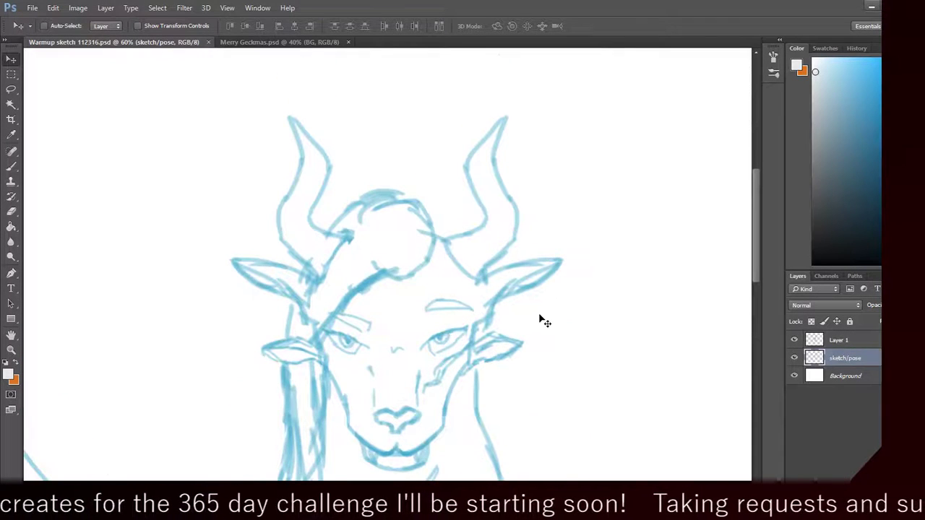
scroll(551, 323, "up", 1)
scroll(530, 345, "down", 5)
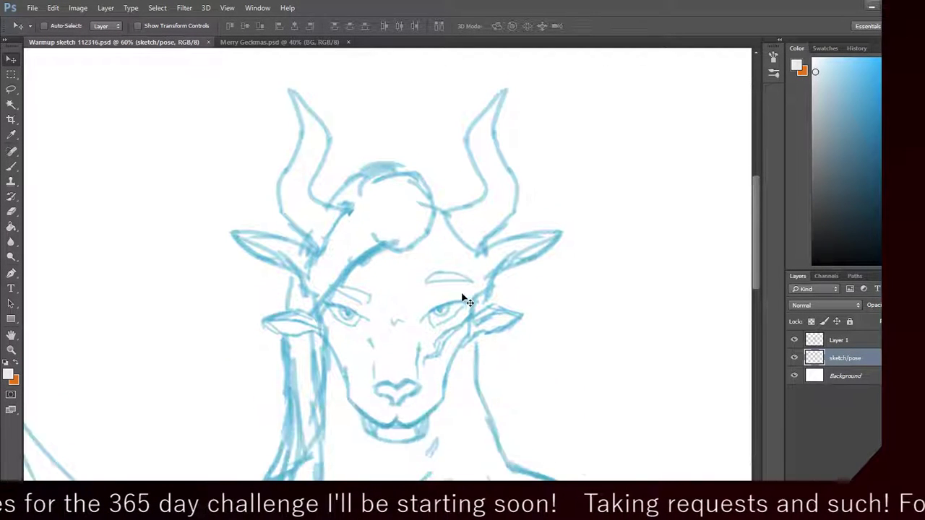
scroll(446, 268, "down", 1)
scroll(450, 264, "up", 2)
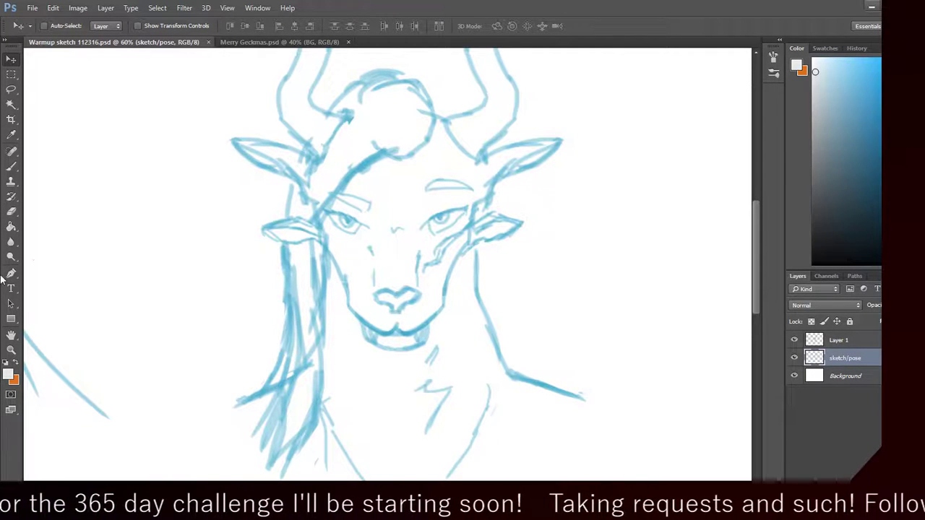
Step: Reset the colours to black and white, sample the sketch's blue as the foreground colour, and activate the Brush tool
left_click(6, 363)
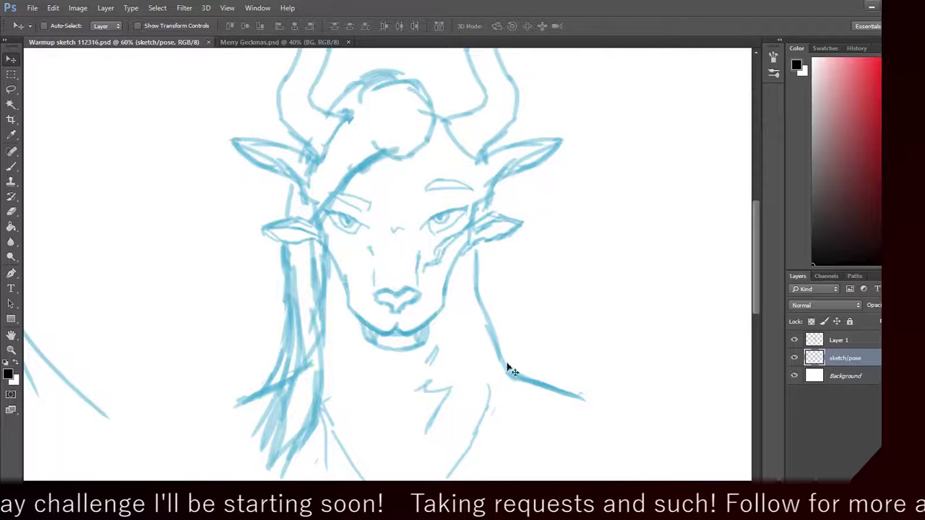
left_click(11, 136)
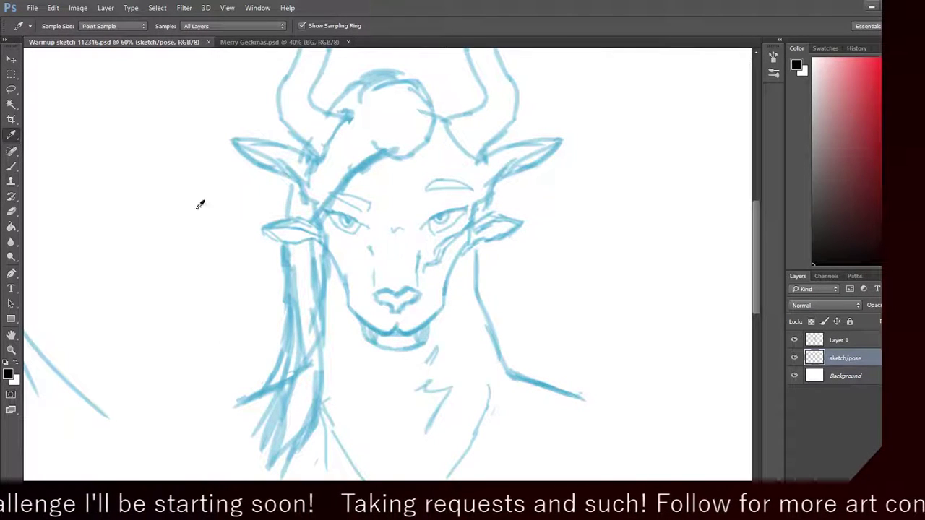
left_click(373, 158)
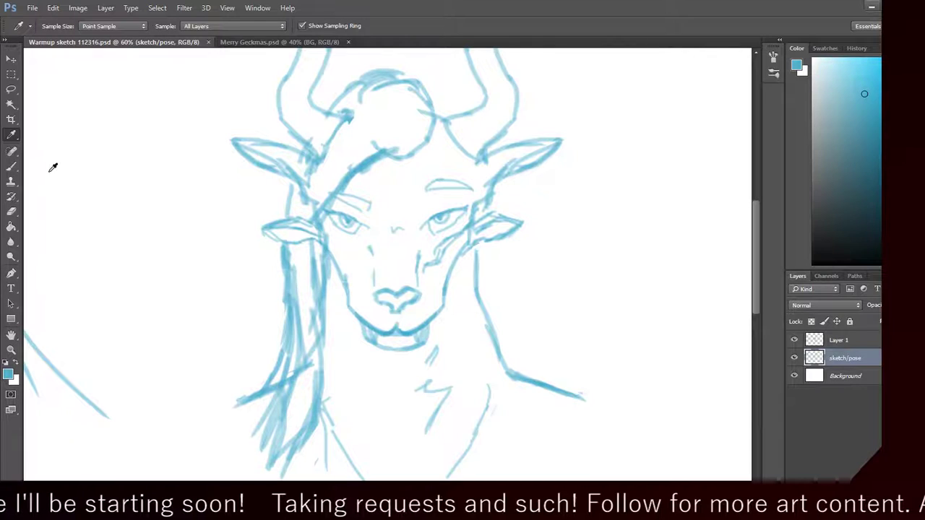
left_click(11, 166)
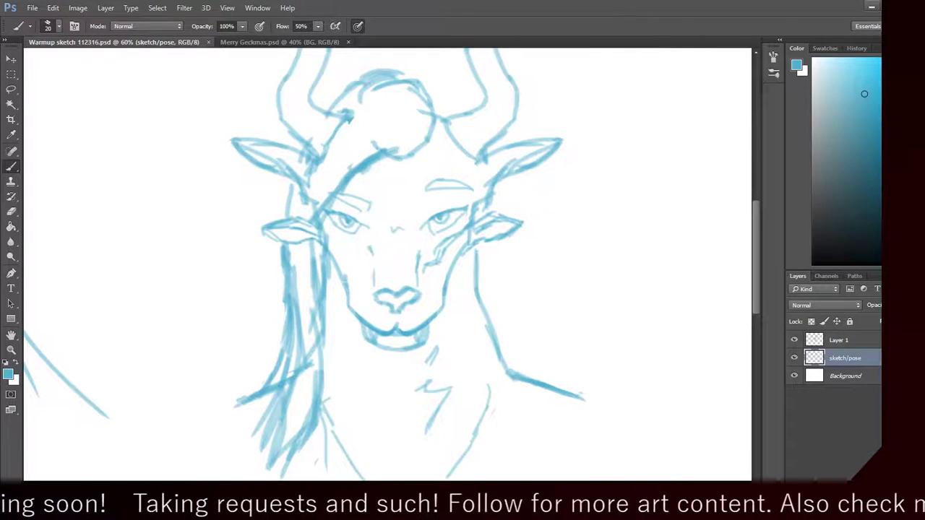
Step: Examine the masked figure, the wolf-like head and the horned creature across the warm-up canvas
mouse_move(433, 486)
left_mouse_down()
mouse_move(247, 485)
mouse_move(471, 485)
left_mouse_up()
scroll(387, 264, "left", 10)
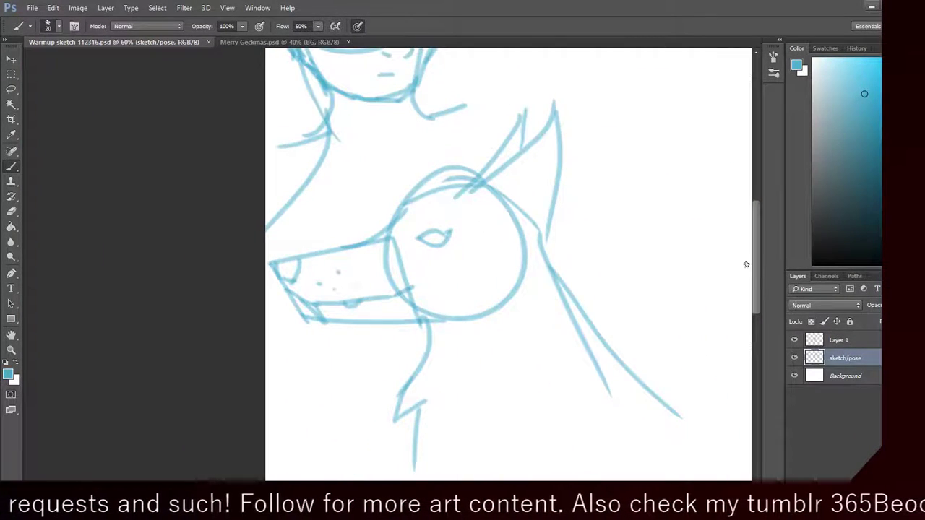
scroll(751, 244, "up", 5)
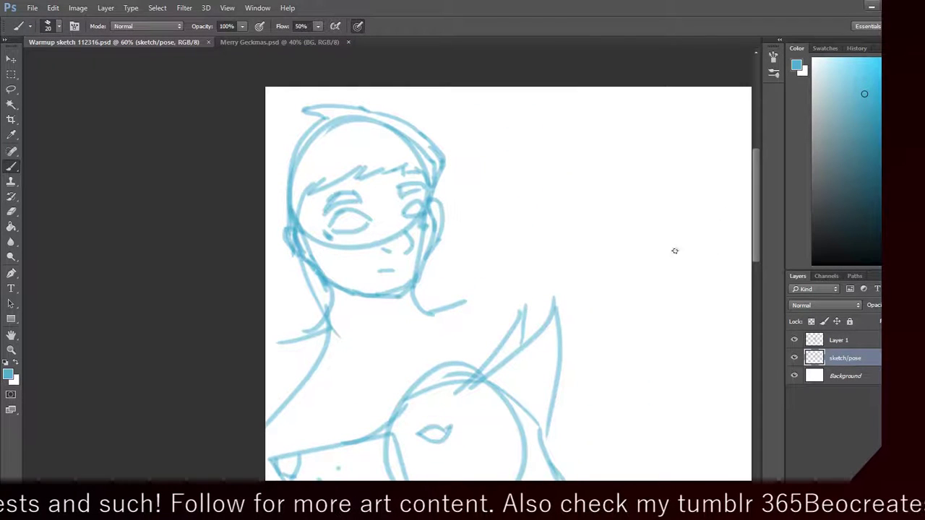
scroll(756, 256, "down", 5)
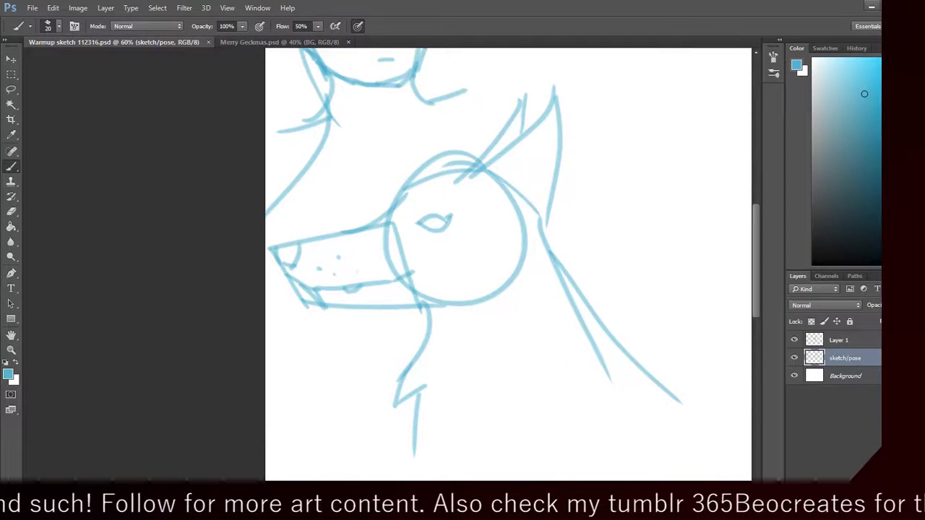
scroll(387, 264, "right", 10)
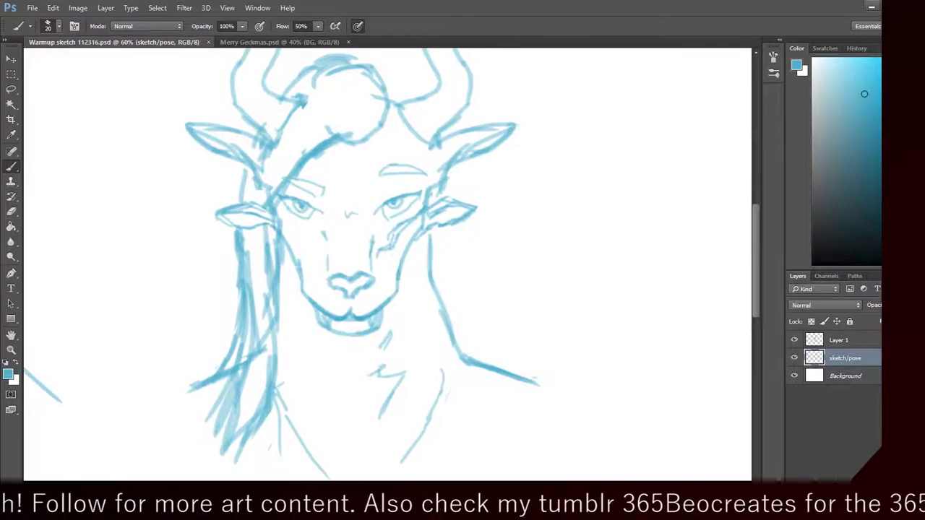
scroll(387, 264, "left", 12)
scroll(387, 264, "right", 9)
scroll(387, 263, "left", 2)
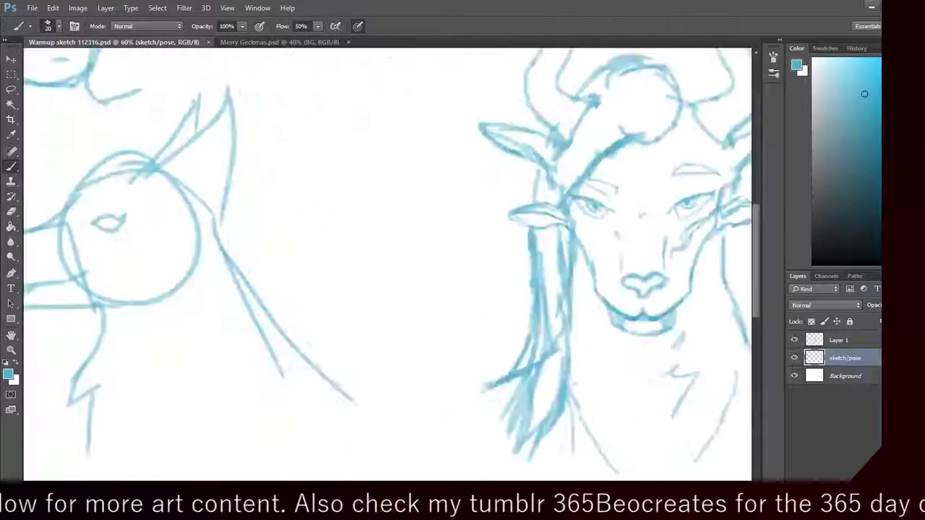
scroll(388, 264, "right", 3)
scroll(387, 264, "down", 6)
scroll(387, 264, "up", 6)
mouse_move(297, 218)
left_mouse_down()
mouse_move(869, 218)
mouse_move(357, 219)
mouse_move(369, 218)
left_mouse_up()
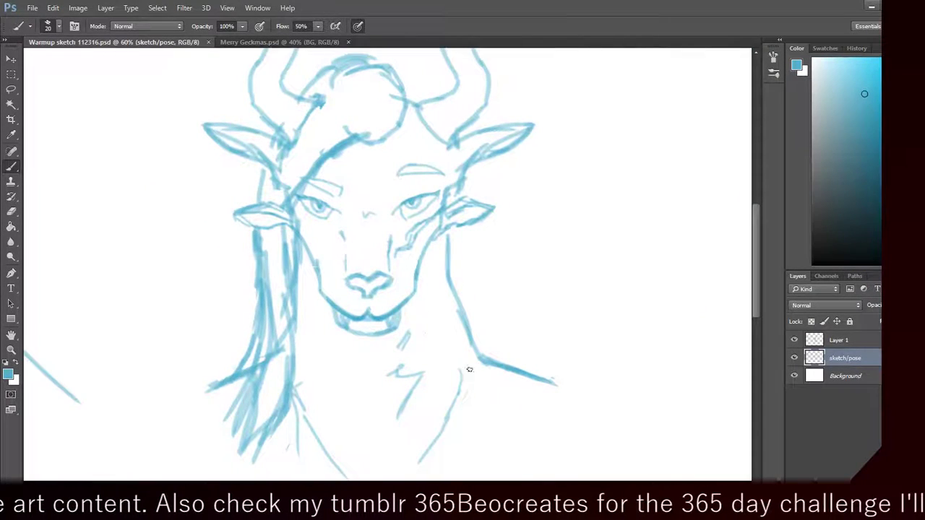
scroll(447, 402, "left", 5)
scroll(447, 402, "right", 6)
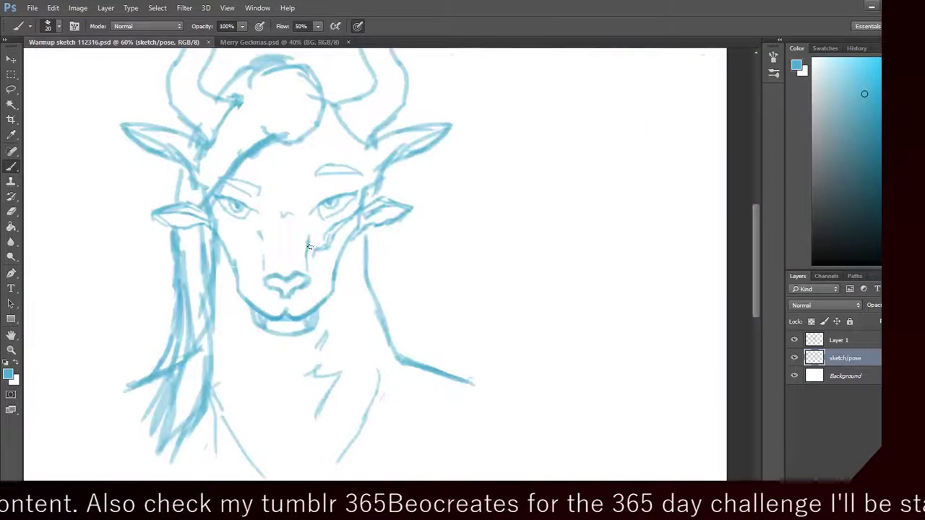
scroll(371, 348, "left", 6)
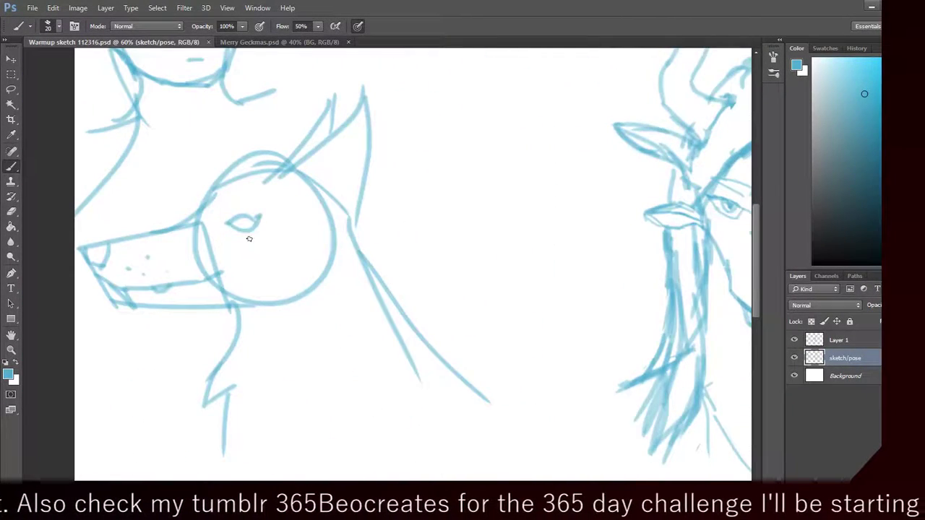
scroll(387, 254, "right", 5)
scroll(387, 255, "left", 5)
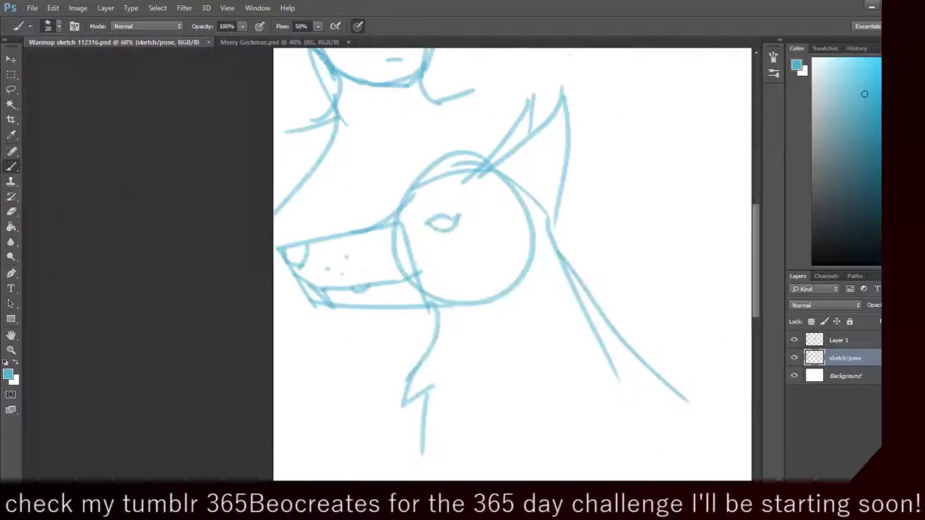
scroll(388, 255, "right", 6)
scroll(388, 254, "left", 9)
scroll(388, 255, "right", 8)
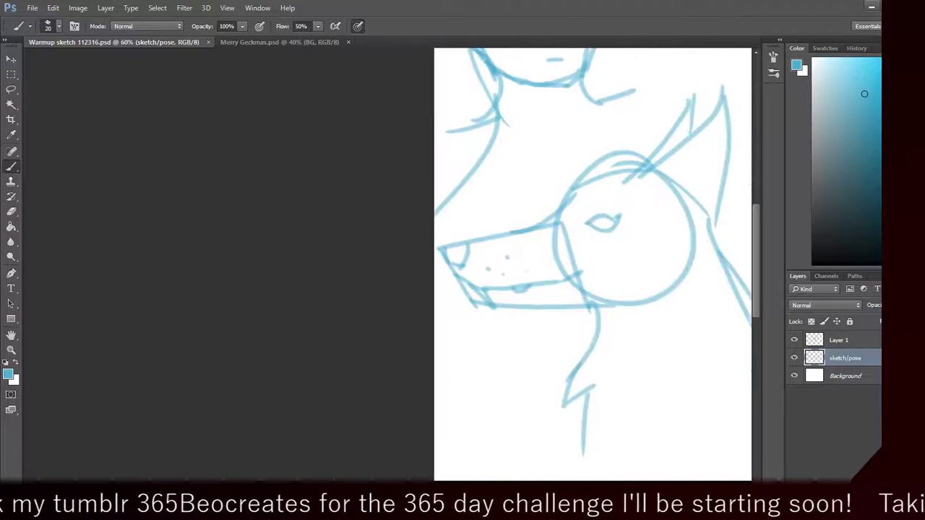
scroll(387, 254, "left", 4)
scroll(387, 255, "right", 7)
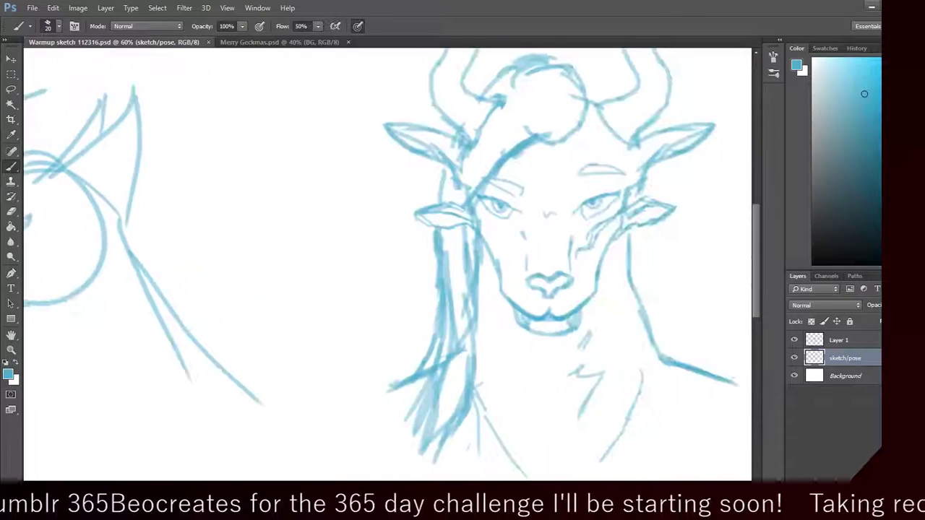
scroll(387, 254, "left", 1)
scroll(746, 303, "up", 5)
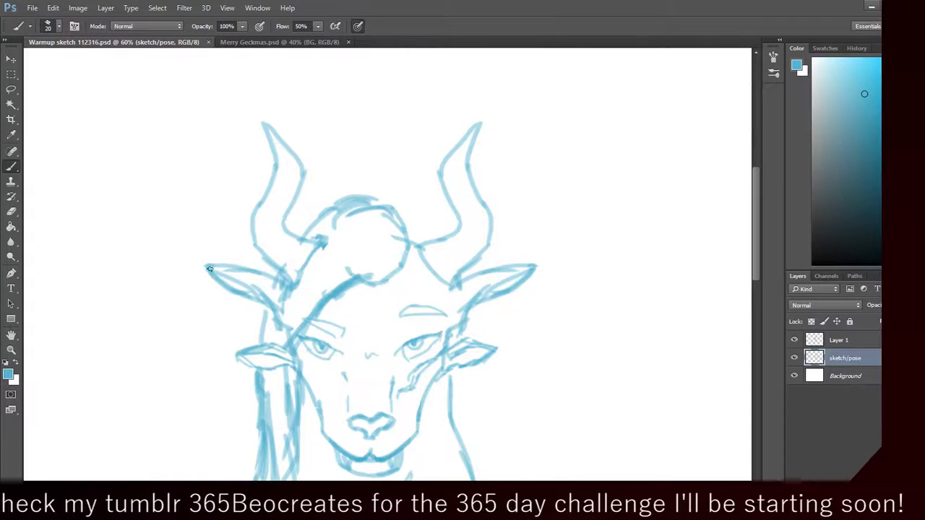
Step: Try the blue brush at 100% opacity with test scribbles beside the horned creature's head, and undo them
left_click_drag(171, 254, 182, 274)
key("ctrl+z")
mouse_move(203, 209)
left_mouse_down()
mouse_move(177, 241)
mouse_move(193, 198)
mouse_move(169, 209)
left_mouse_up()
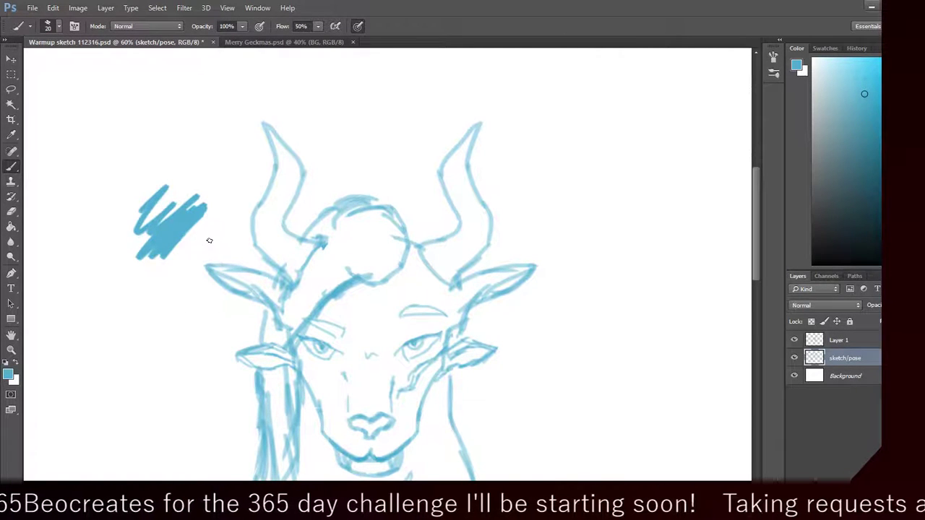
key("ctrl+z")
Step: Set the brush opacity to 47%, test it with a short scribble above the horns, and undo the scribble
left_click(242, 26)
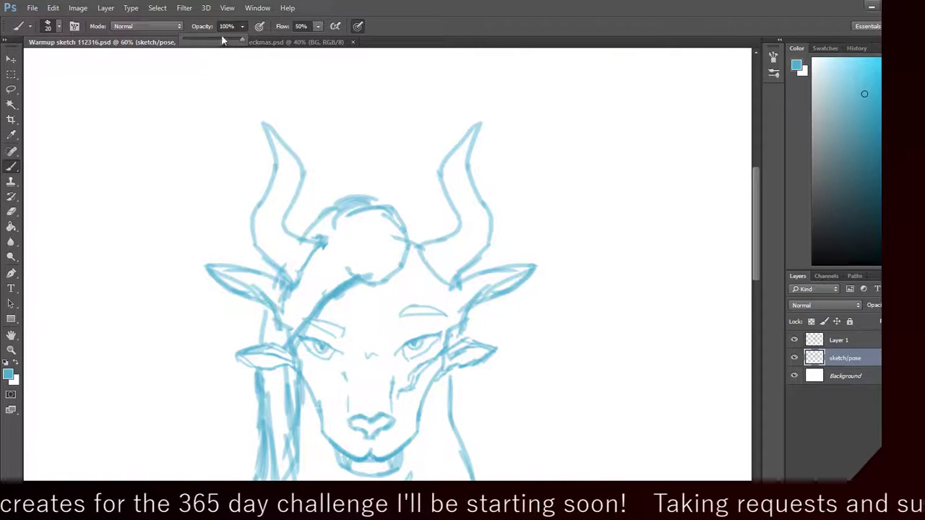
left_click_drag(243, 42, 212, 42)
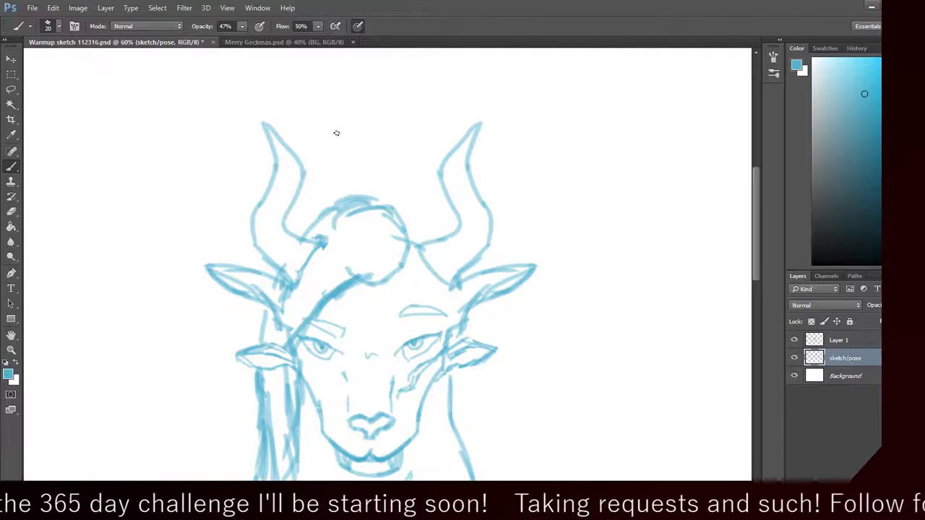
mouse_move(322, 95)
left_mouse_down()
mouse_move(289, 105)
mouse_move(318, 88)
mouse_move(289, 105)
mouse_move(307, 101)
left_mouse_up()
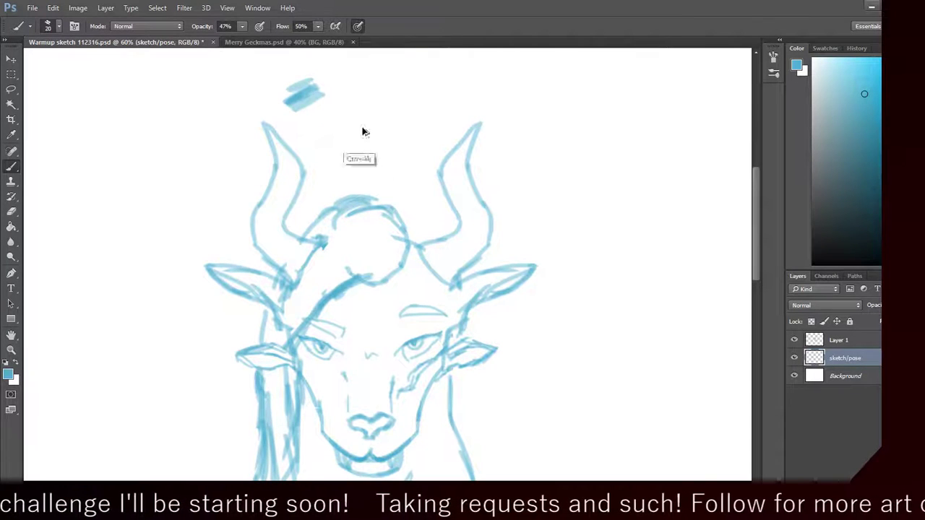
key("ctrl+alt+z")
key("ctrl+alt+z")
key("ctrl+alt+z")
key("ctrl+alt+z")
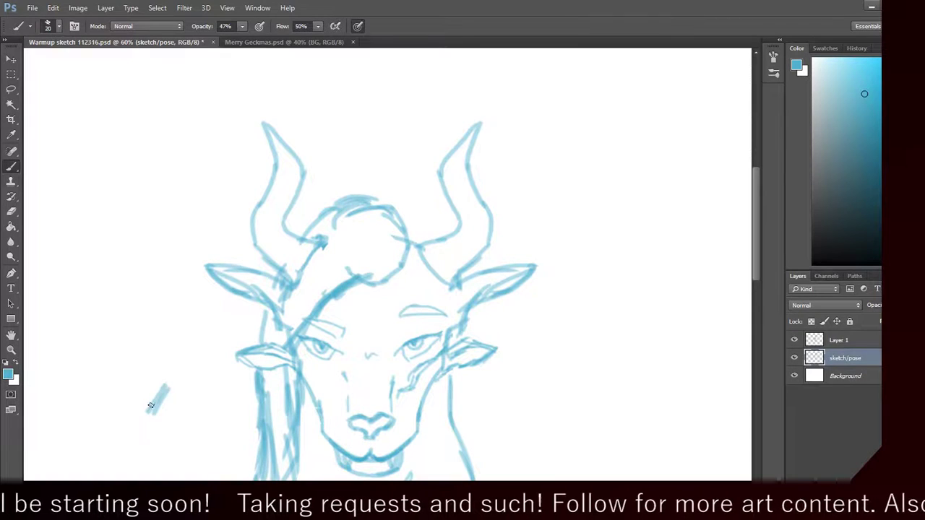
Step: Try building up layered blue scribbles at 47% opacity beside the horned creature's head, and undo them
mouse_move(171, 395)
left_mouse_down()
mouse_move(161, 411)
mouse_move(161, 401)
mouse_move(151, 403)
mouse_move(168, 391)
left_mouse_up()
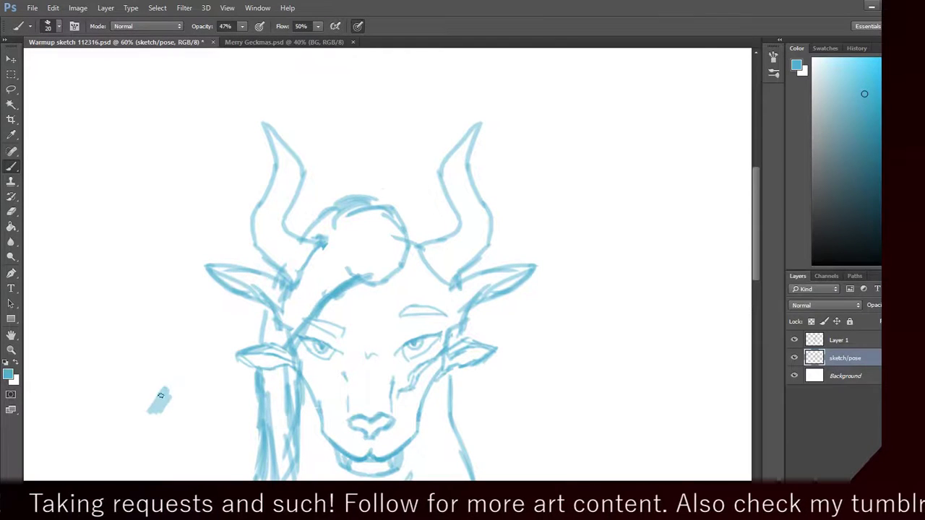
key("ctrl+z")
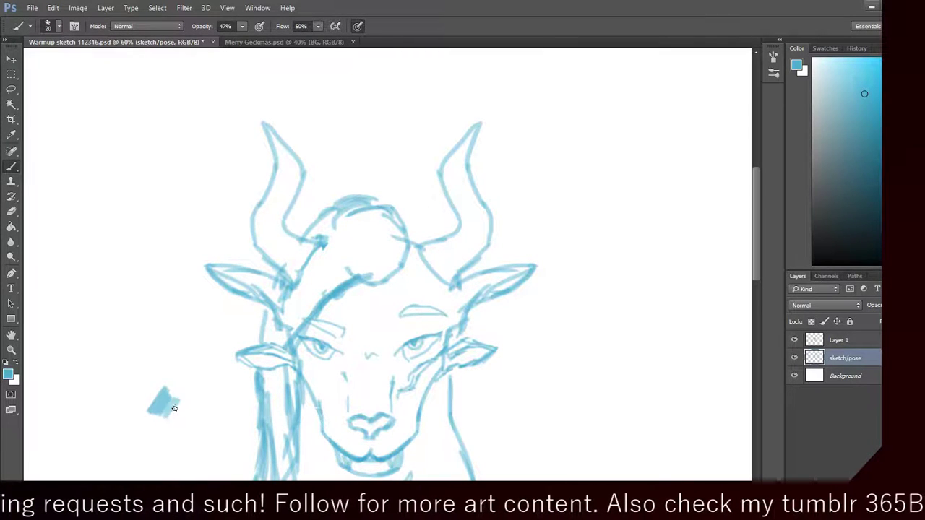
mouse_move(157, 400)
left_mouse_down()
mouse_move(188, 412)
mouse_move(162, 389)
mouse_move(162, 409)
mouse_move(198, 423)
left_mouse_up()
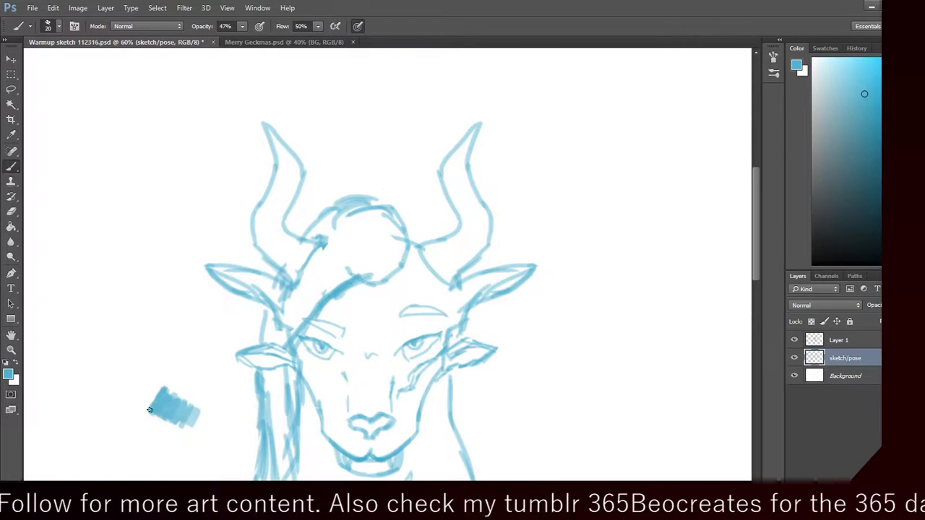
mouse_move(182, 406)
left_mouse_down()
mouse_move(188, 419)
mouse_move(211, 419)
left_mouse_up()
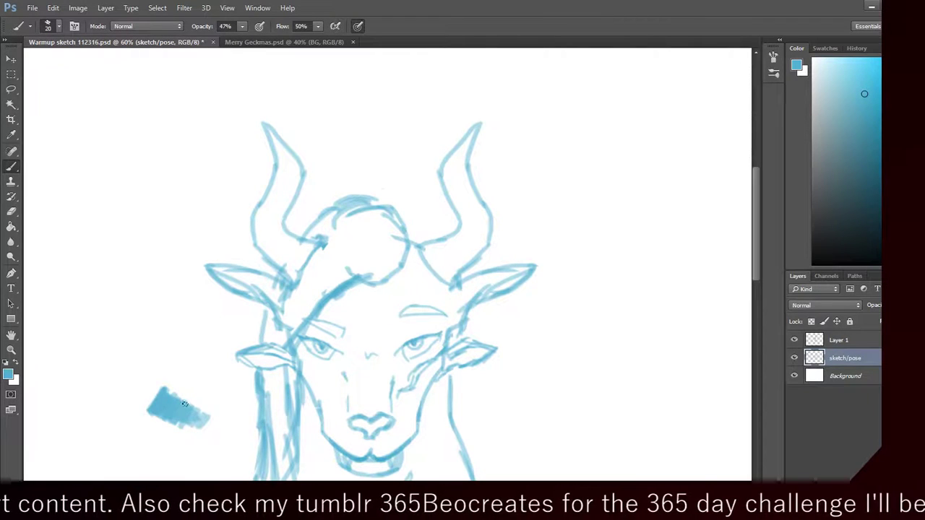
mouse_move(155, 391)
left_mouse_down()
mouse_move(150, 406)
mouse_move(156, 396)
left_mouse_up()
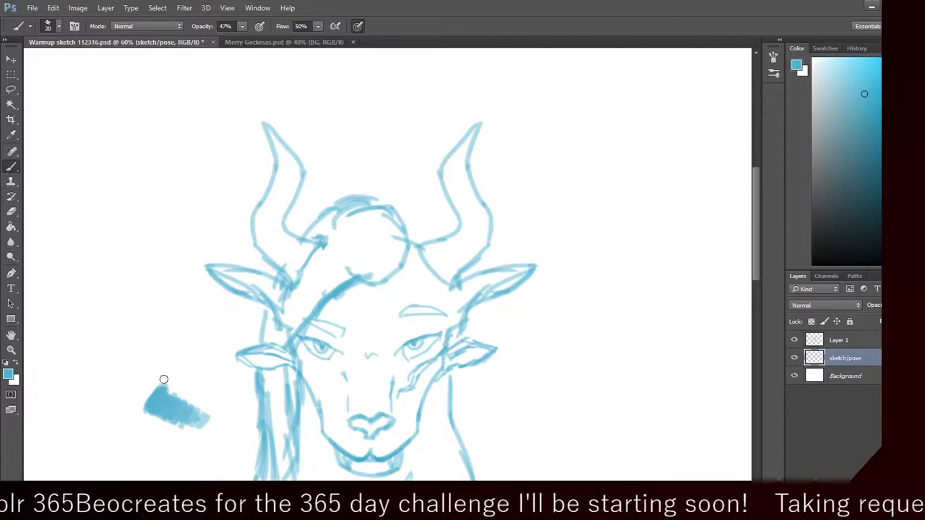
mouse_move(163, 378)
left_mouse_down()
mouse_move(138, 425)
mouse_move(171, 387)
mouse_move(146, 414)
mouse_move(174, 397)
mouse_move(143, 421)
mouse_move(178, 390)
mouse_move(173, 433)
mouse_move(196, 413)
left_mouse_up()
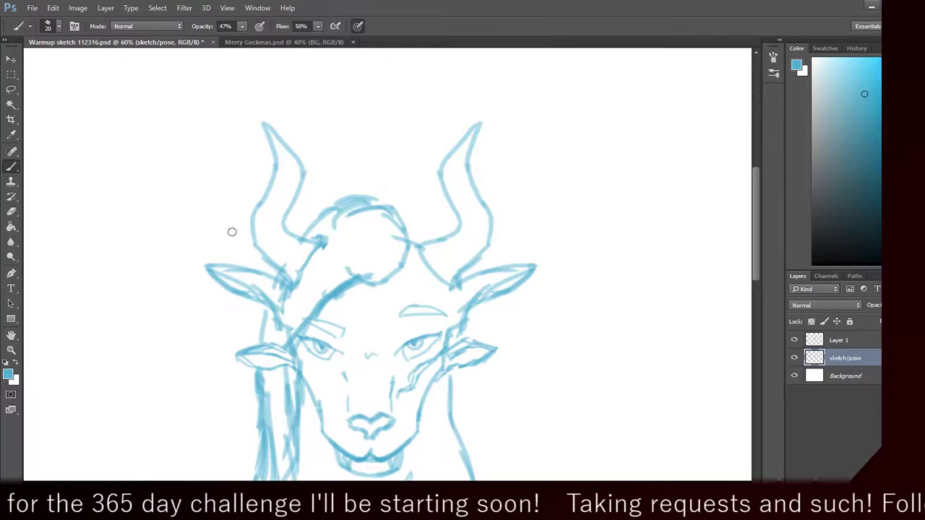
Step: Try the brush at 27% opacity beside the horned creature's head, undo the scribbles and return the opacity to 47%
left_click_drag(243, 28, 230, 37)
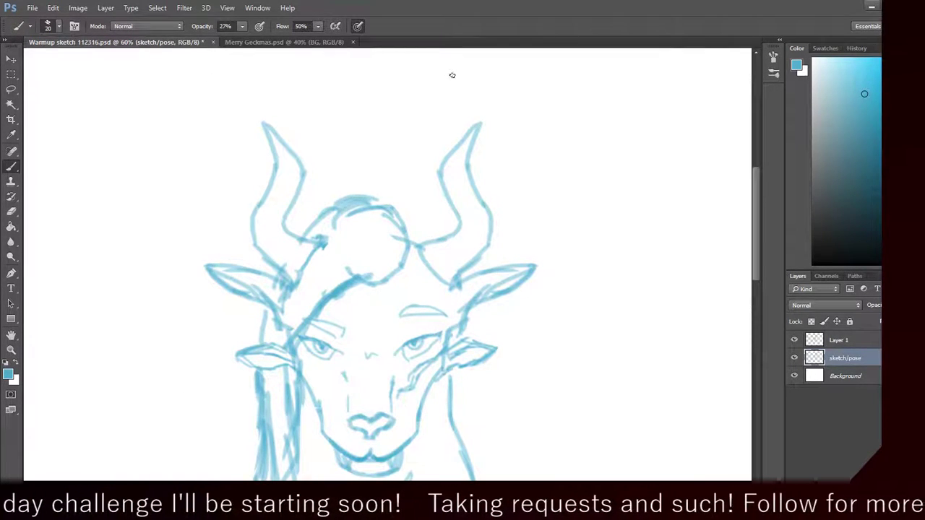
mouse_move(176, 334)
left_mouse_down()
mouse_move(181, 324)
mouse_move(169, 326)
mouse_move(135, 362)
mouse_move(167, 331)
mouse_move(156, 339)
left_mouse_up()
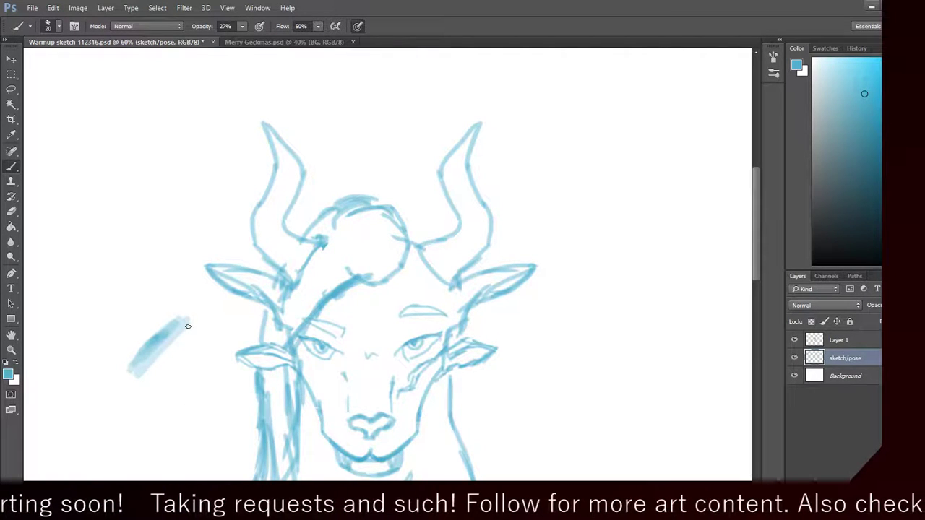
mouse_move(187, 327)
left_mouse_down()
mouse_move(126, 387)
mouse_move(157, 340)
mouse_move(129, 370)
left_mouse_up()
key("ctrl+z")
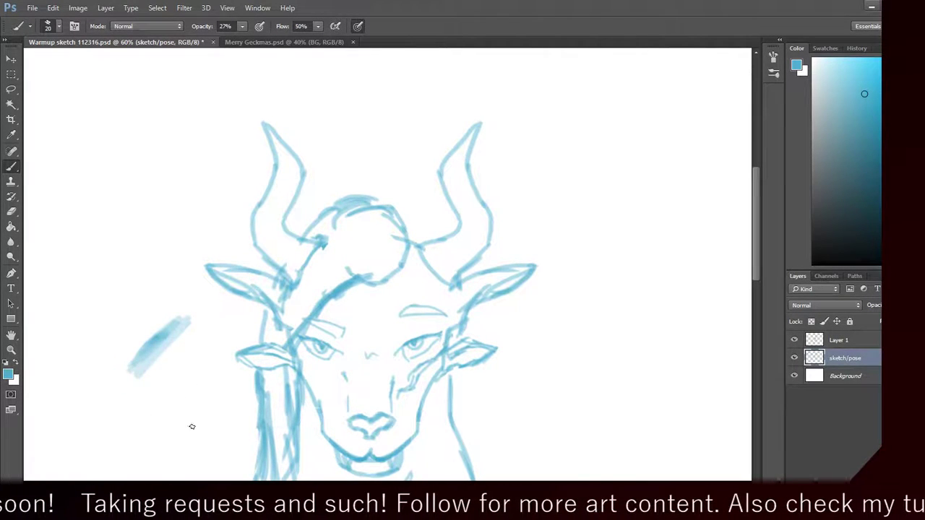
key("ctrl+alt+z")
key("ctrl+alt+z")
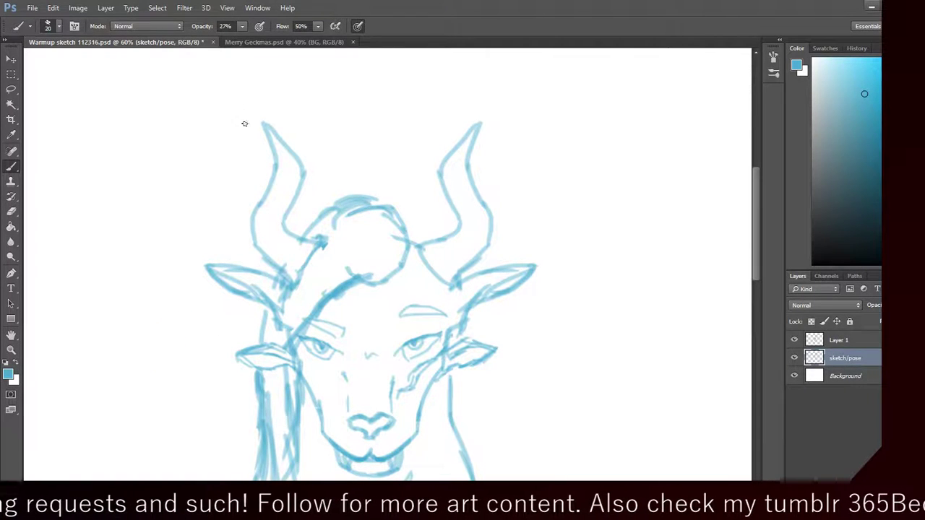
left_click(242, 26)
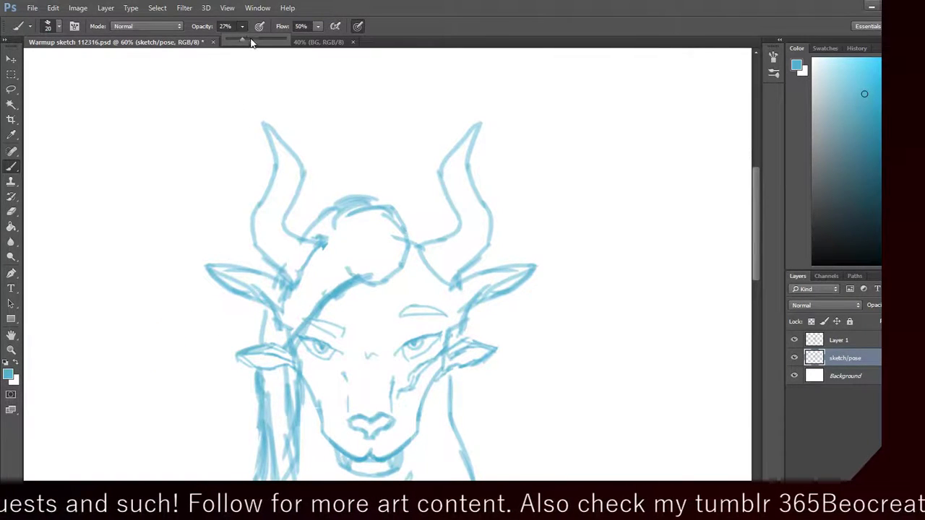
left_click_drag(251, 42, 260, 42)
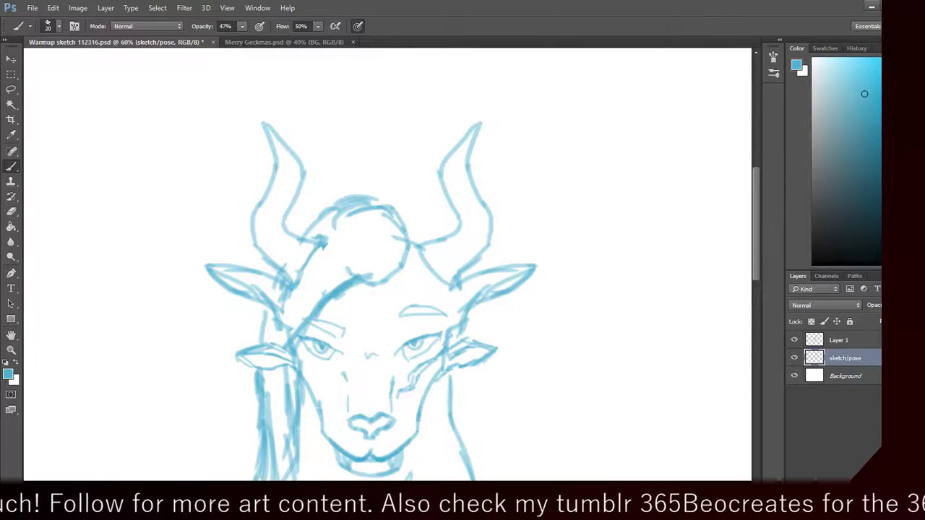
Step: Examine the horned creature's face, horns, hair and shoulders at different magnifications
scroll(491, 254, "down", 5)
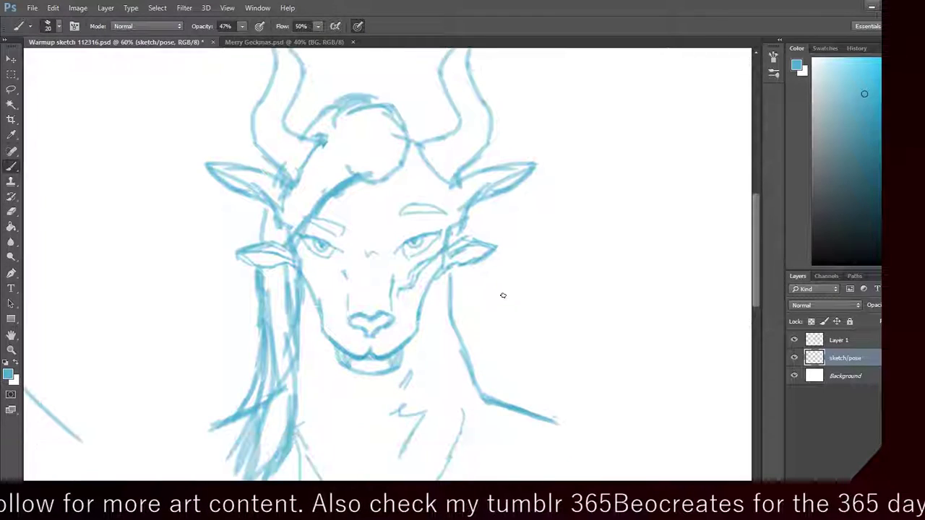
scroll(515, 288, "down", 3)
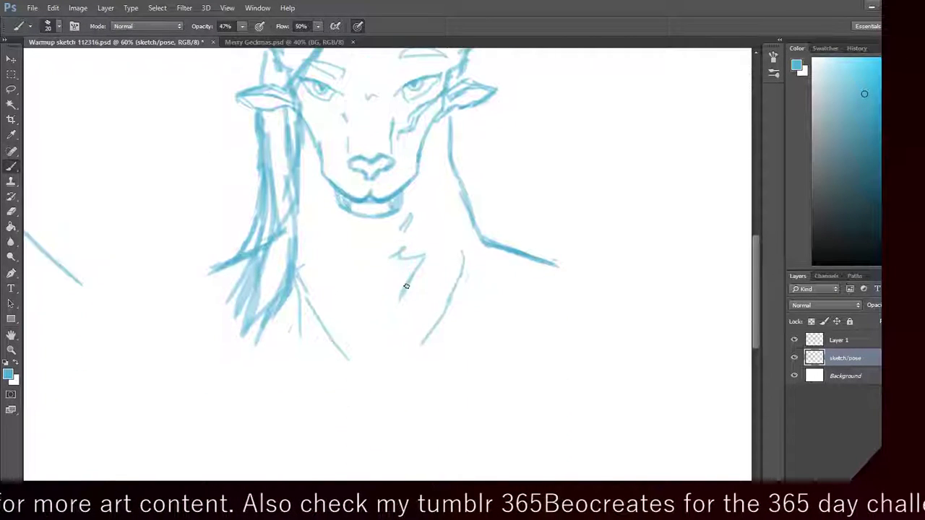
scroll(406, 286, "up", 4)
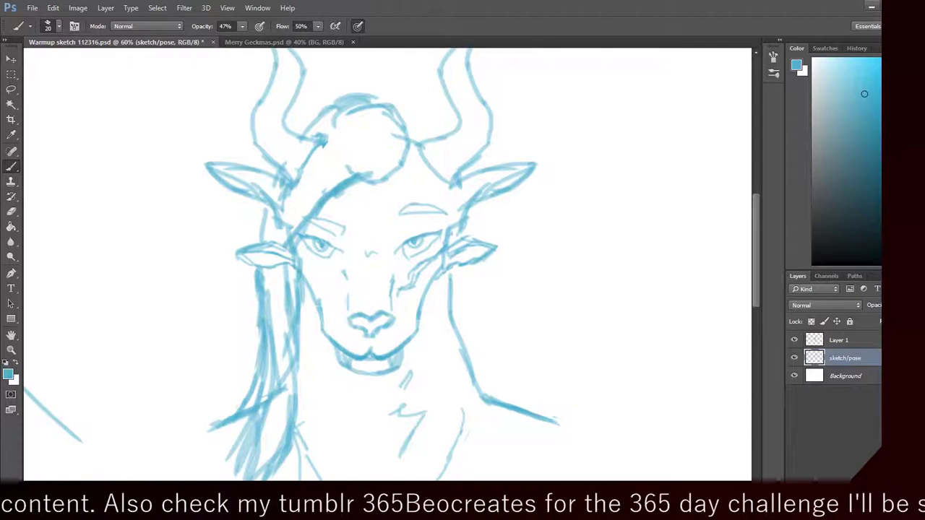
scroll(456, 286, "up", 2)
scroll(457, 287, "up", 2)
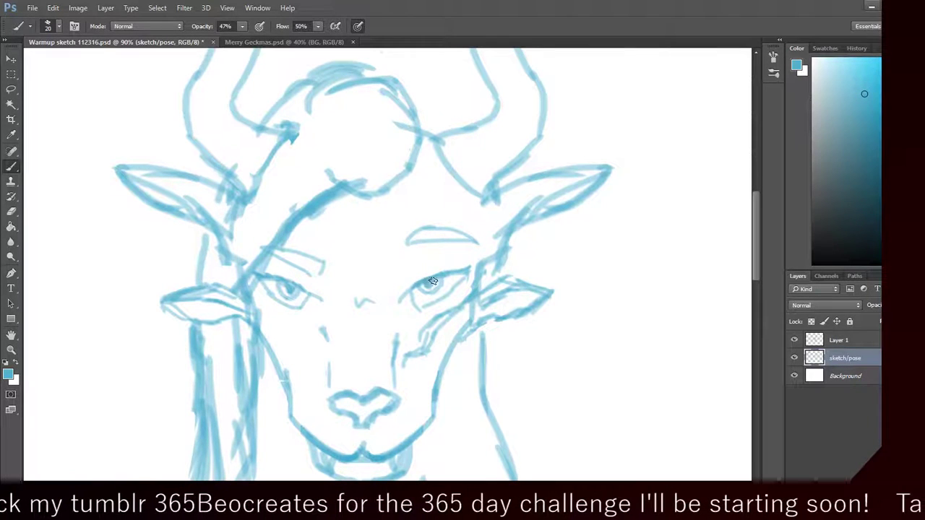
scroll(571, 274, "down", 3)
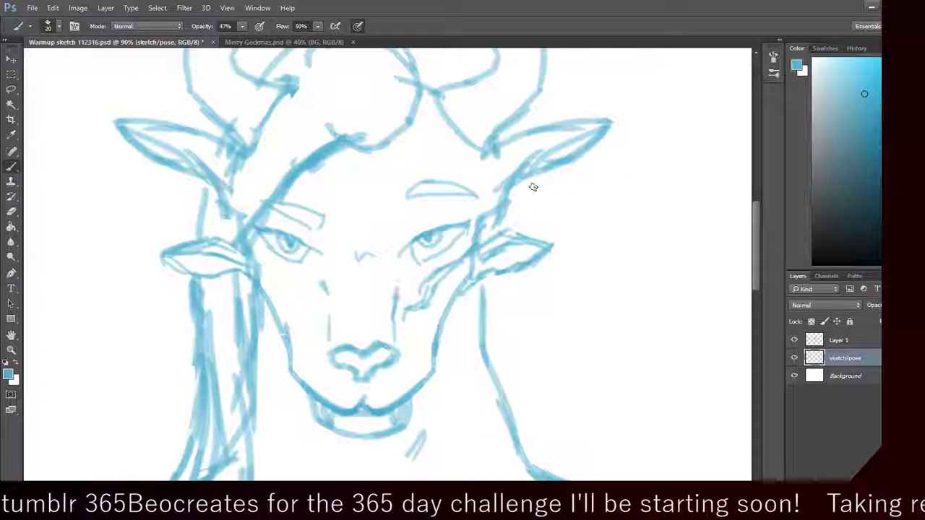
scroll(605, 219, "up", 4)
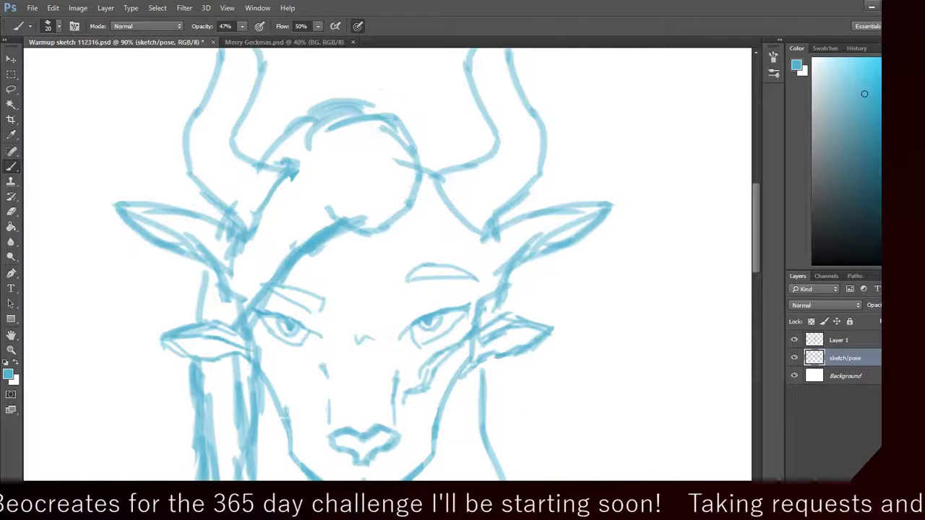
key("ctrl+minus")
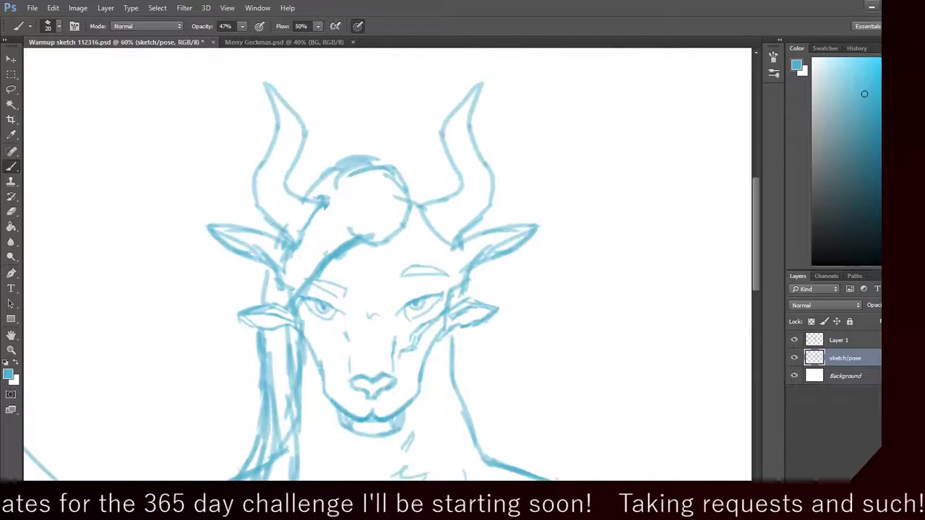
scroll(320, 296, "down", 4)
scroll(320, 297, "up", 6)
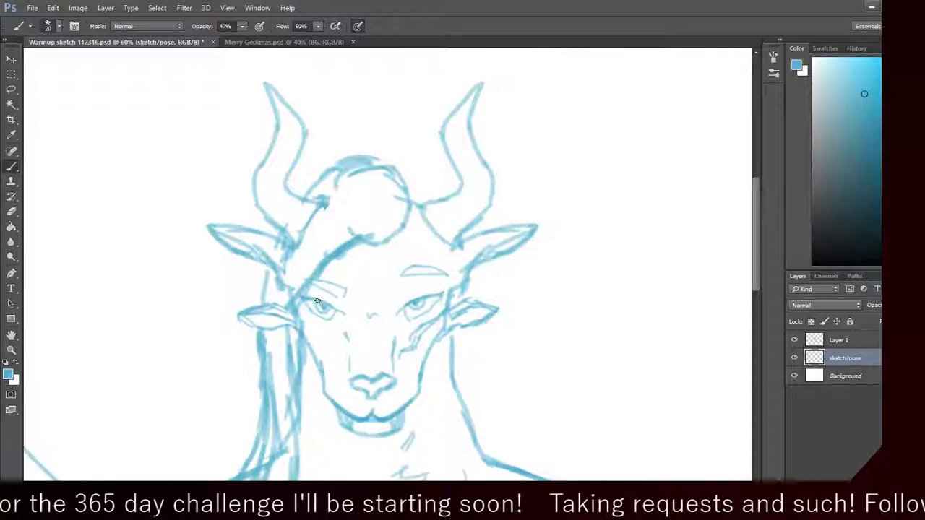
scroll(252, 145, "down", 6)
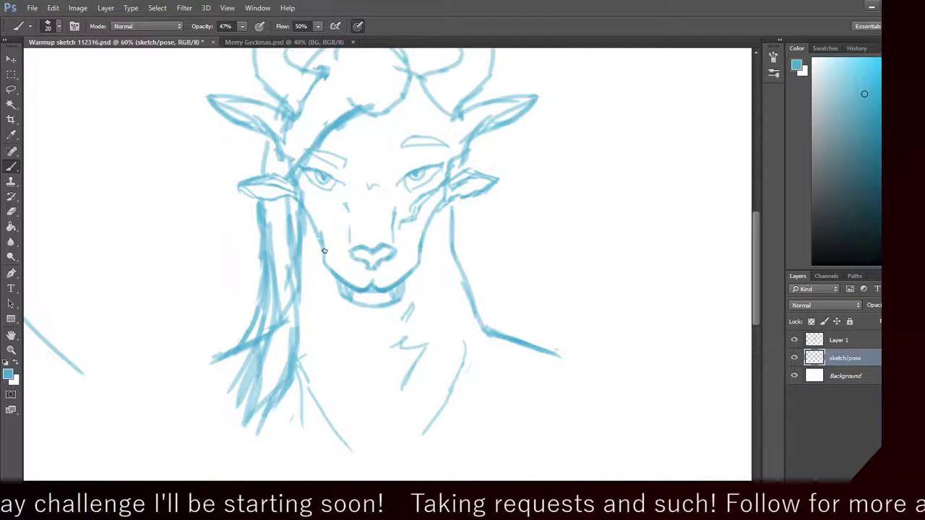
key("ctrl+minus")
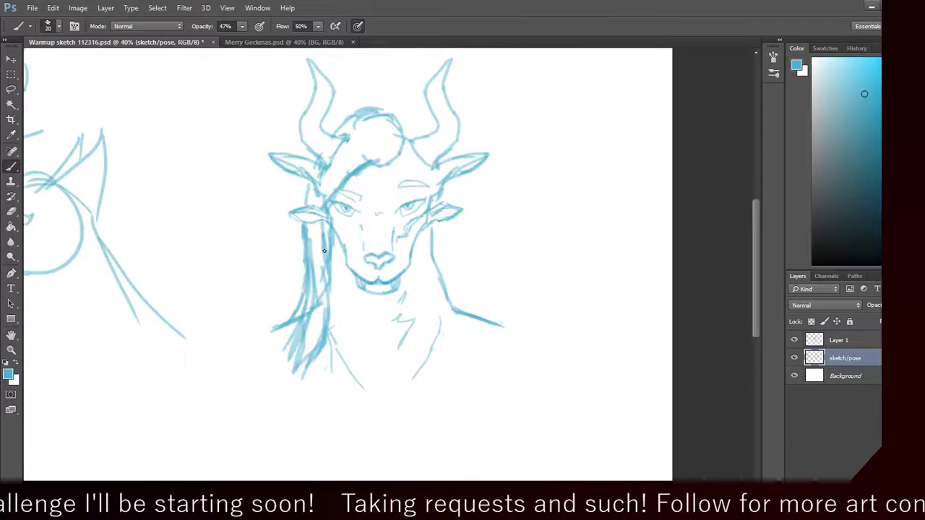
Step: Select the whole horned creature with a rectangular marquee and copy it to a new layer
scroll(348, 201, "up", 2)
left_click(11, 74)
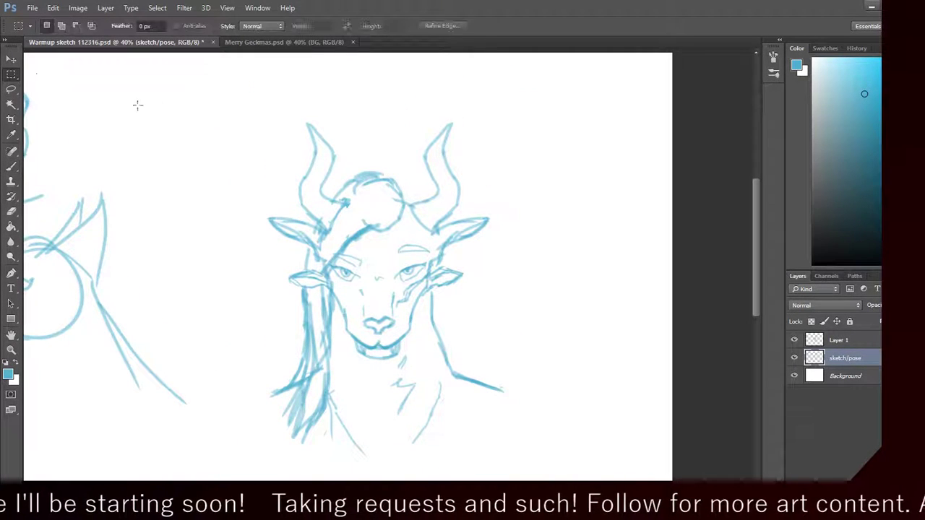
left_click_drag(236, 93, 543, 471)
right_click(419, 291)
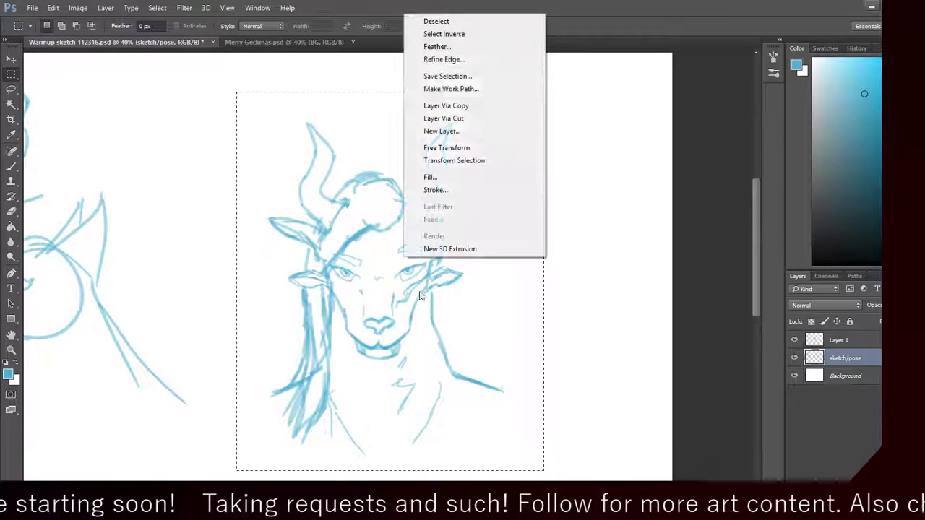
left_click(446, 106)
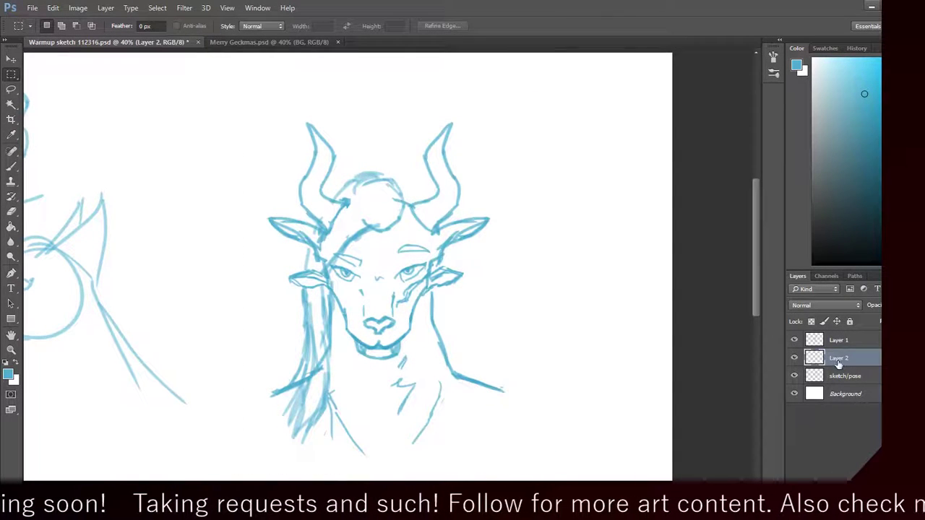
left_click(32, 8)
left_click(36, 20)
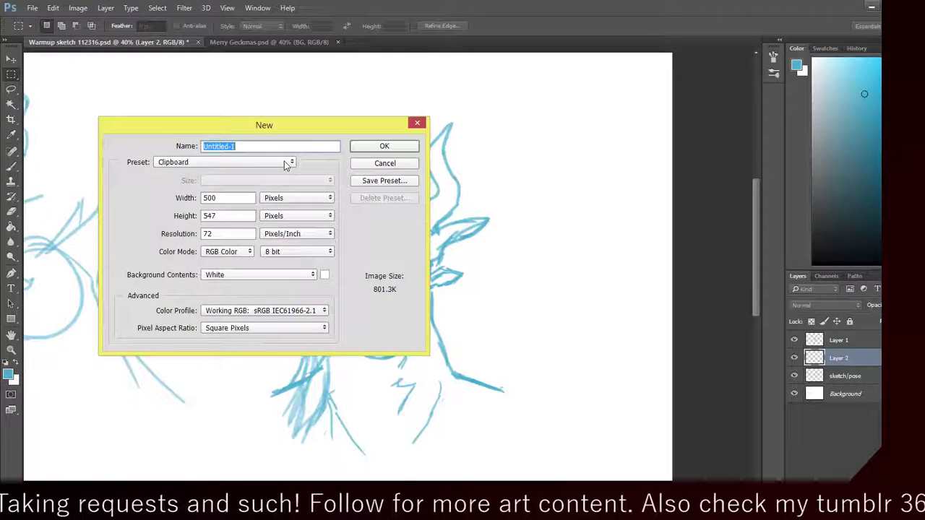
left_click(283, 161)
left_click(418, 123)
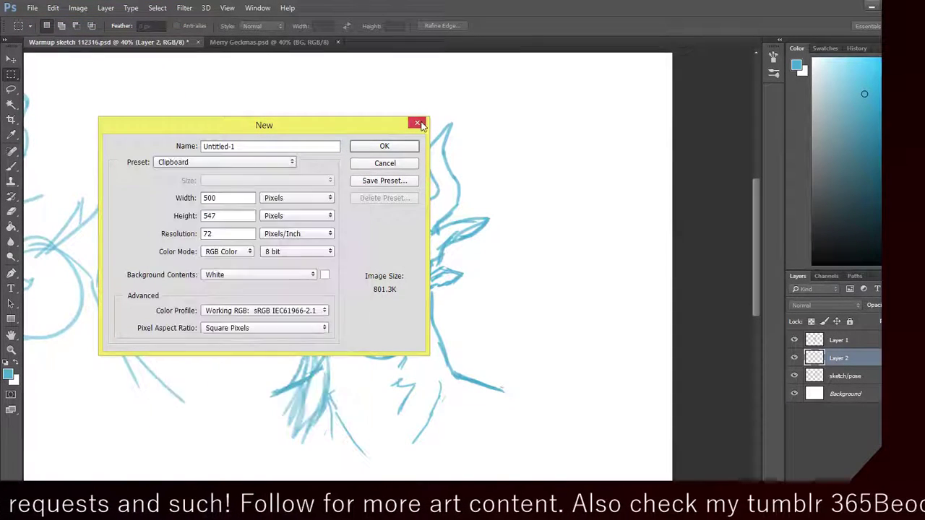
left_click(418, 123)
left_click_drag(836, 357, 435, 50)
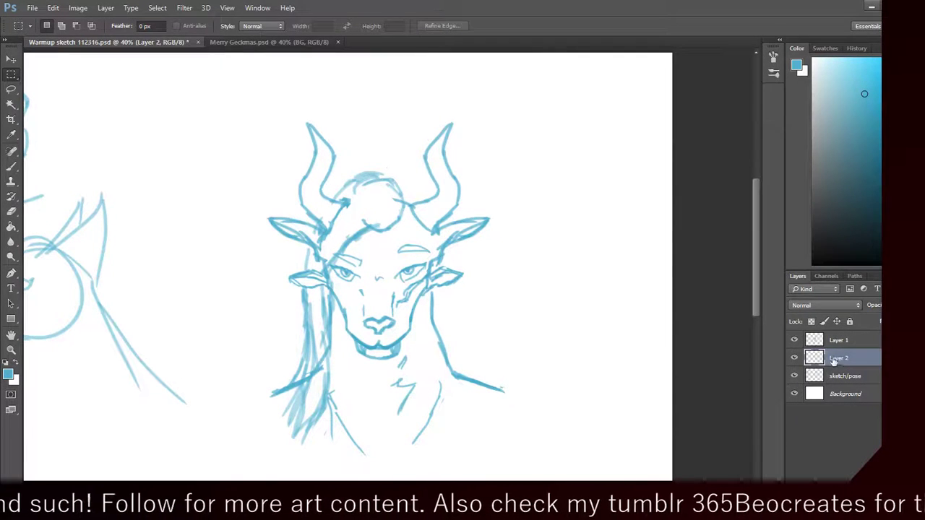
right_click(835, 361)
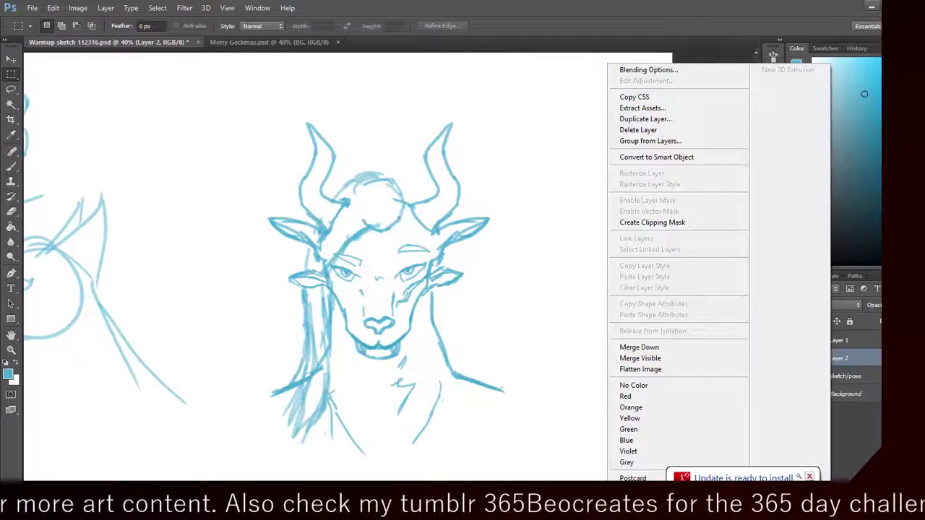
key("Escape")
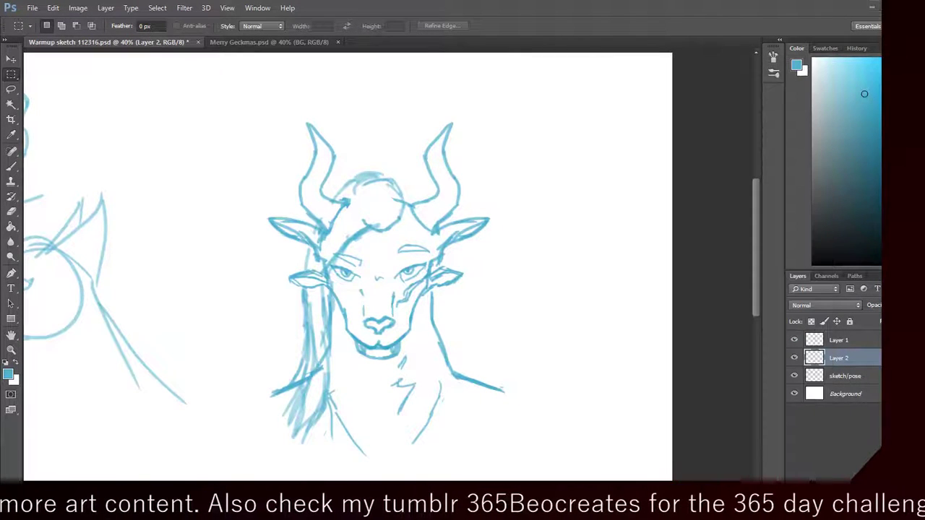
right_click(838, 365)
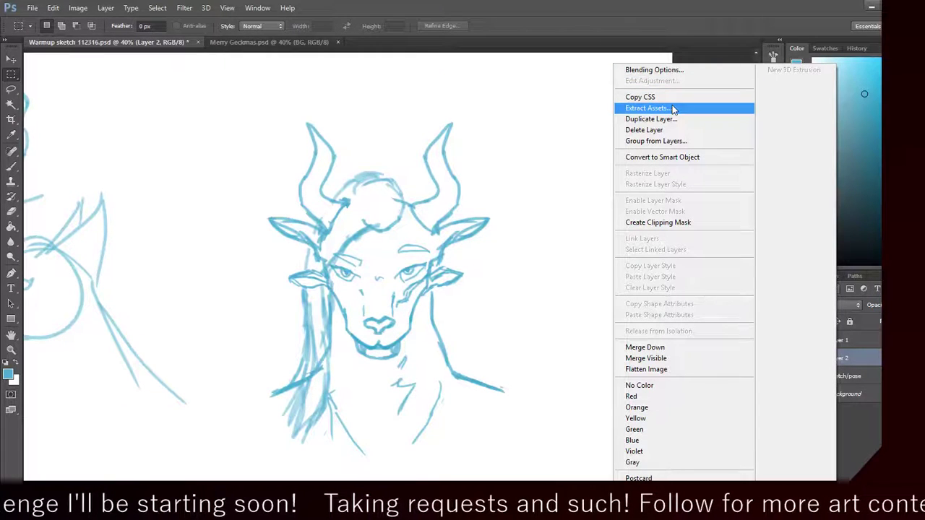
left_click(648, 3)
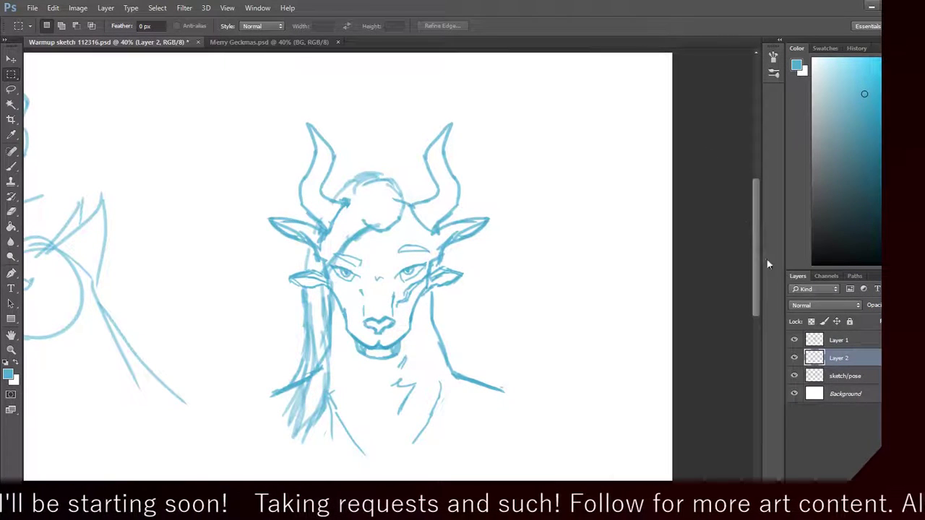
Step: Create a new white RGB document from the Clipboard preset, 500 by 547 pixels at 72 pixels per inch
left_click(32, 8)
left_click(45, 19)
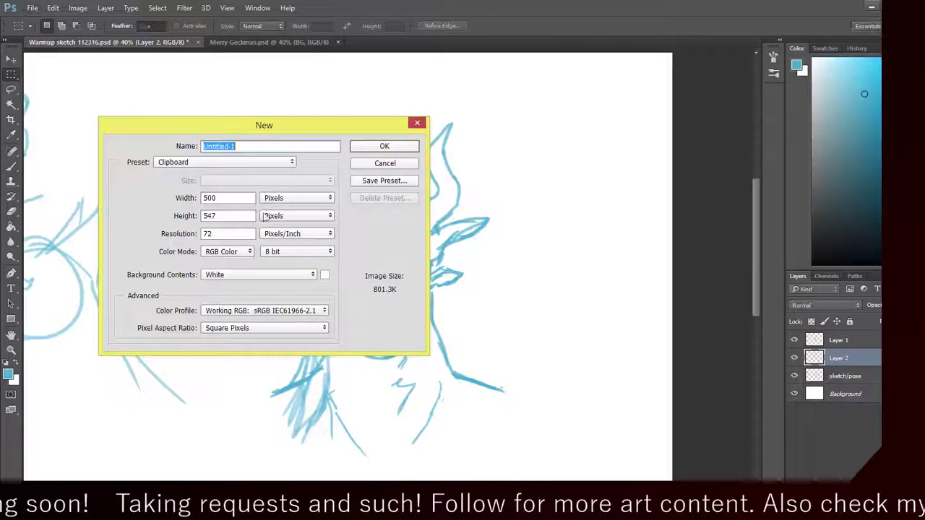
left_click(221, 162)
left_click(136, 183)
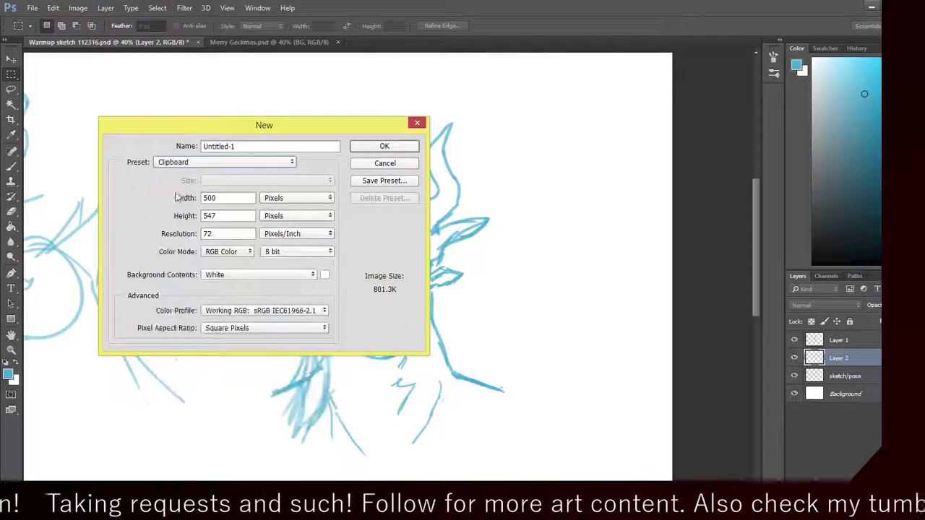
left_click(369, 148)
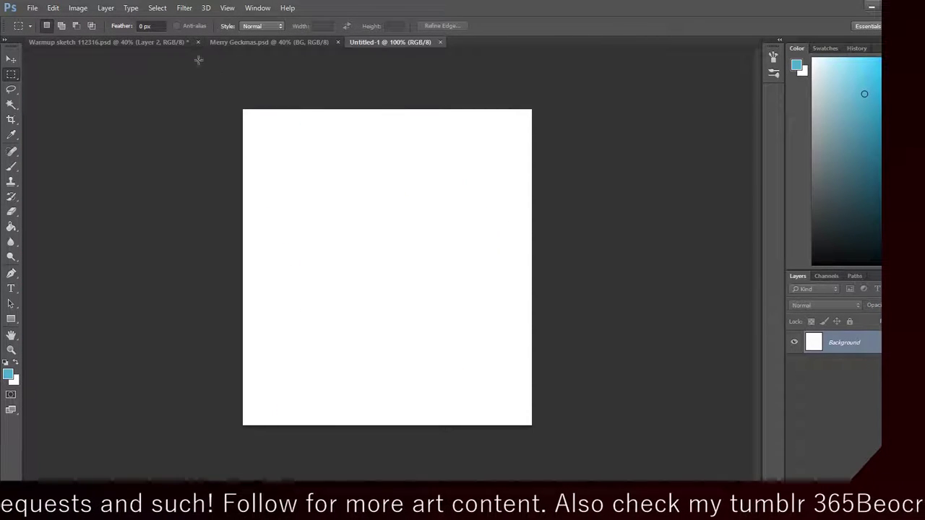
Step: Float the blank 500 by 547 pixel document in its own window and copy Layer 2 of the warm-up sketch into it
left_click(240, 43)
left_click(163, 41)
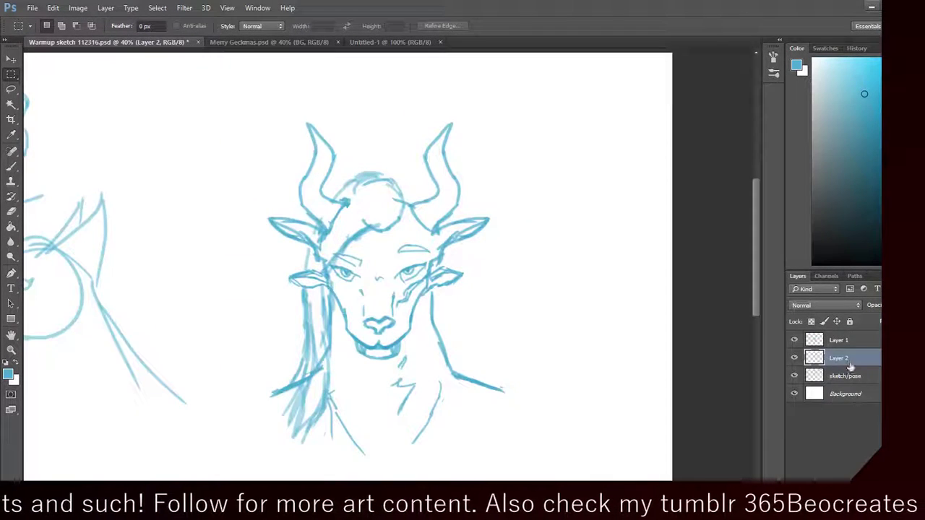
left_click_drag(850, 367, 531, 105)
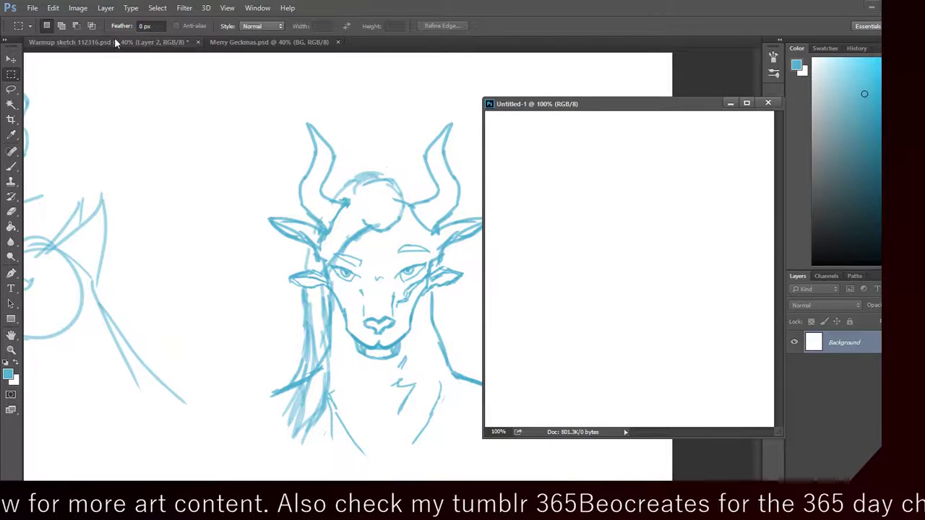
left_click(149, 40)
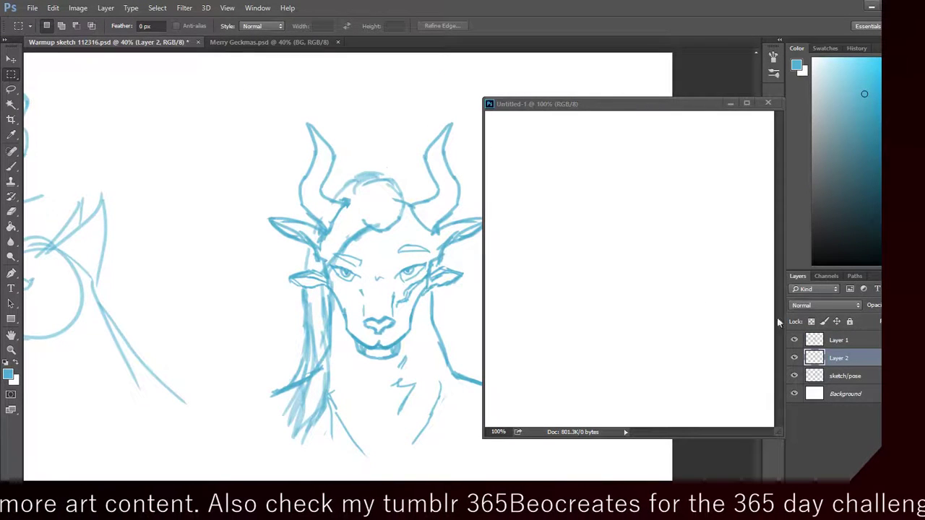
mouse_move(840, 359)
left_mouse_down()
mouse_move(629, 262)
mouse_move(648, 384)
left_mouse_up()
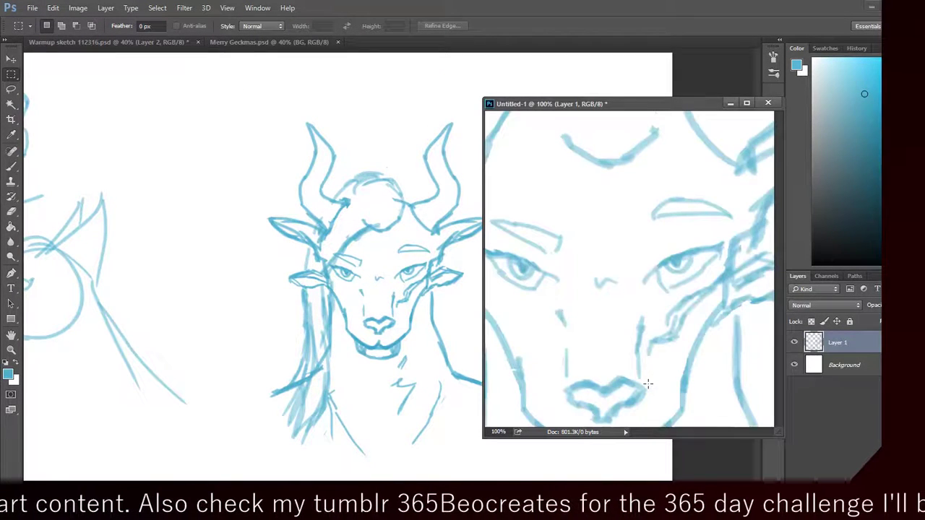
Step: Dock the floating document back with the others, try shifting the copied creature, undo that and close the document without saving
left_click(746, 104)
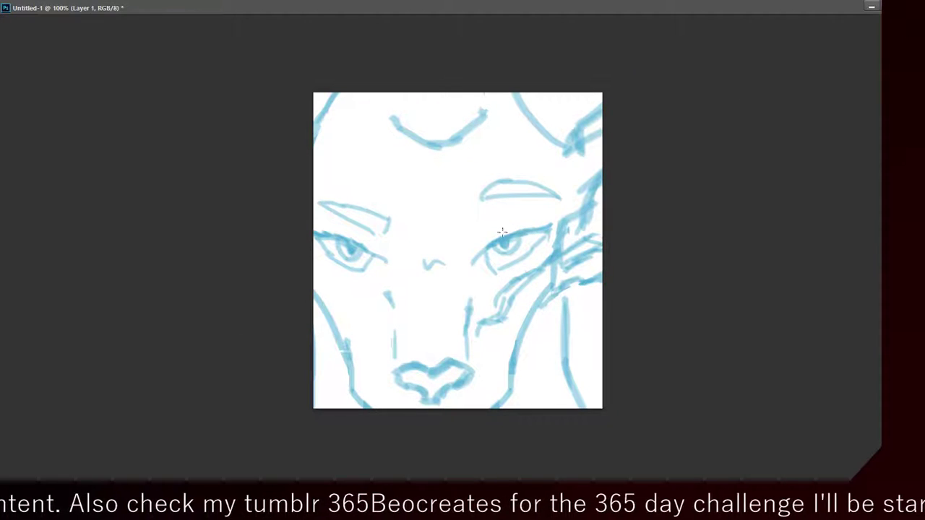
key("super+Down")
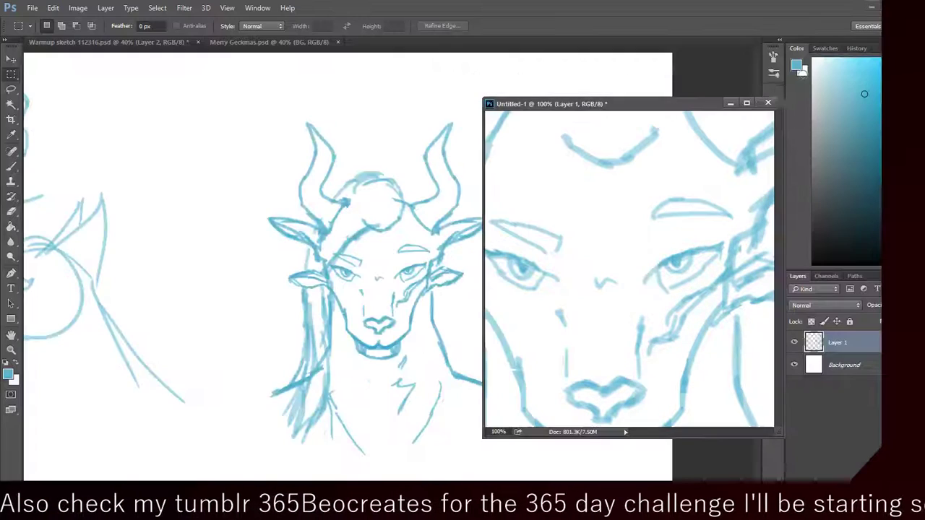
left_click_drag(645, 107, 437, 43)
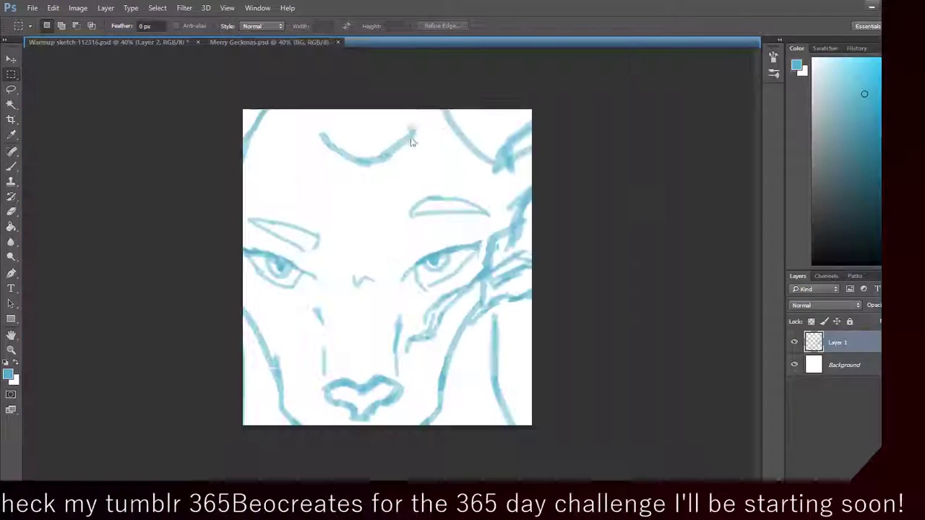
left_click(16, 61)
mouse_move(349, 229)
left_mouse_down()
mouse_move(485, 316)
mouse_move(593, 220)
mouse_move(370, 299)
mouse_move(386, 240)
left_mouse_up()
key("ctrl+z")
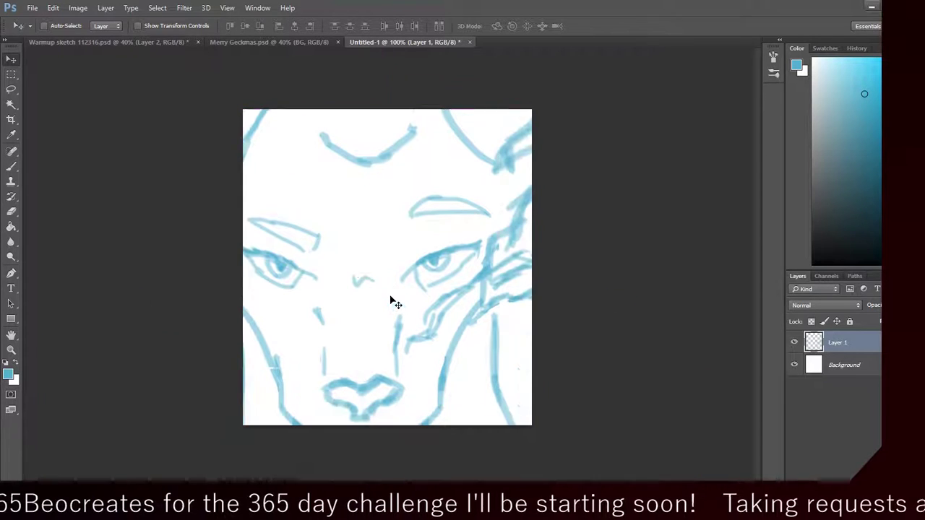
left_click(469, 42)
left_click(450, 203)
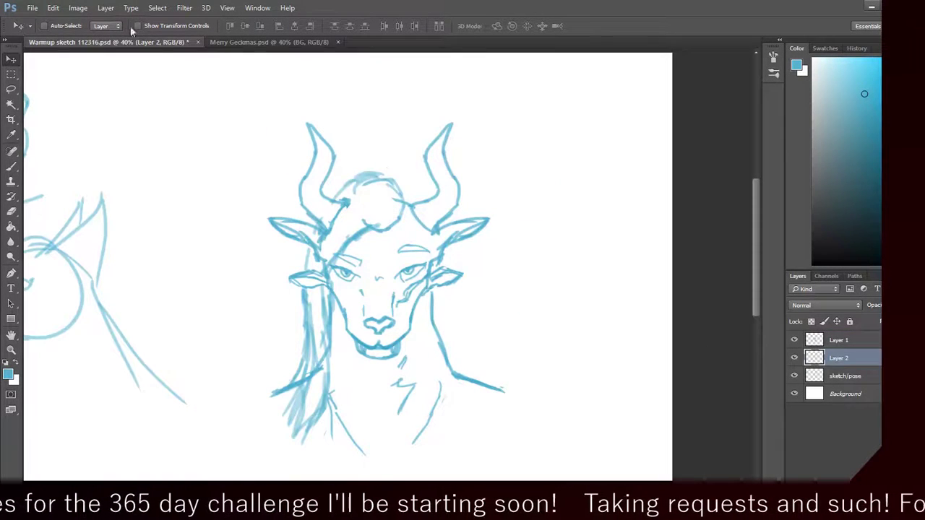
Step: Compare the Tarot Card, Default Photoshop Size and Clipboard presets for a new document, with dimensions shown in inches
left_click(31, 7)
left_click(43, 19)
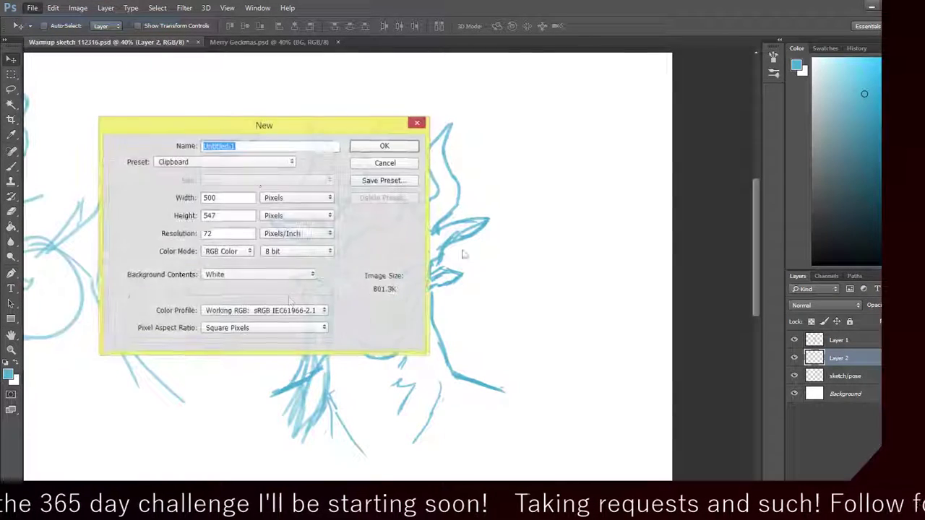
left_click(228, 164)
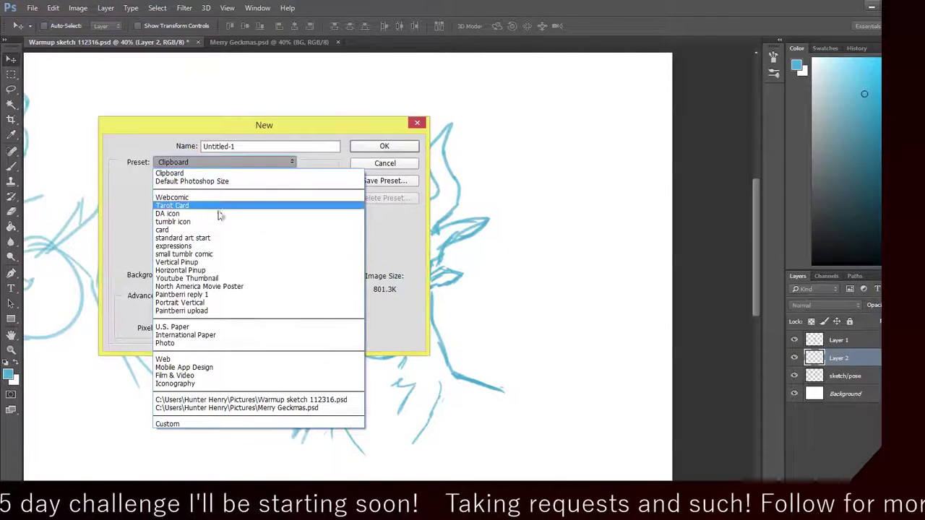
left_click(217, 210)
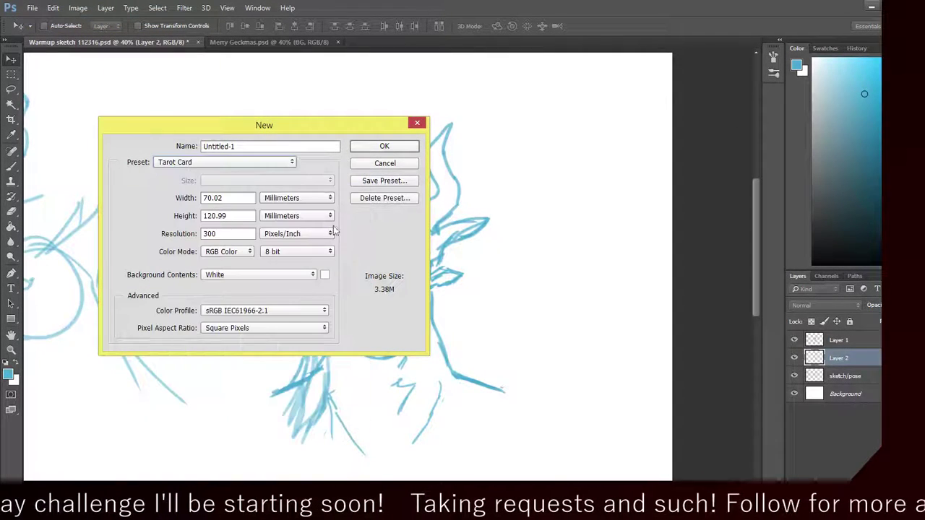
left_click(297, 198)
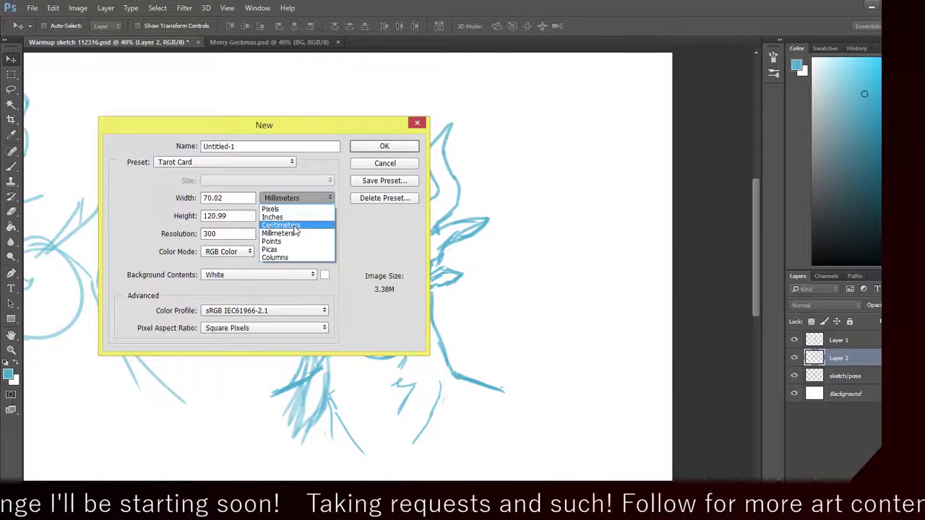
left_click(289, 217)
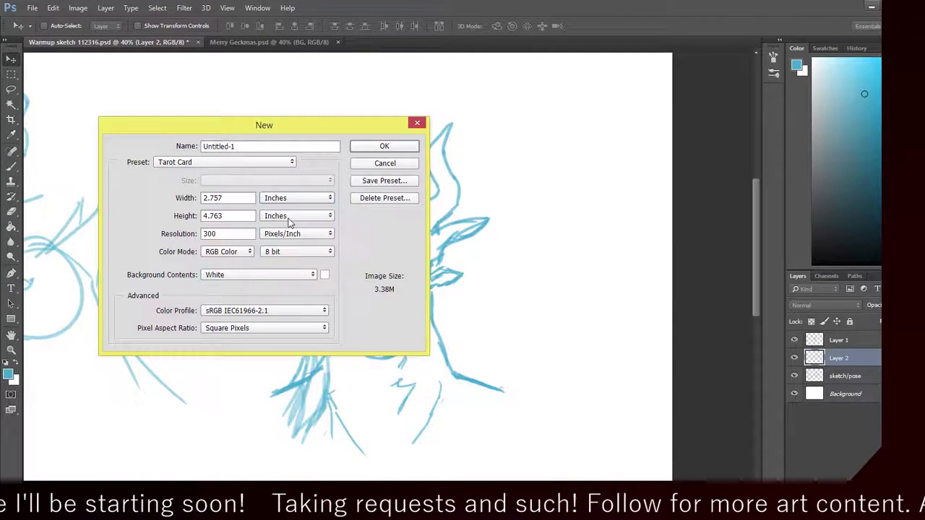
left_click(263, 166)
left_click(239, 181)
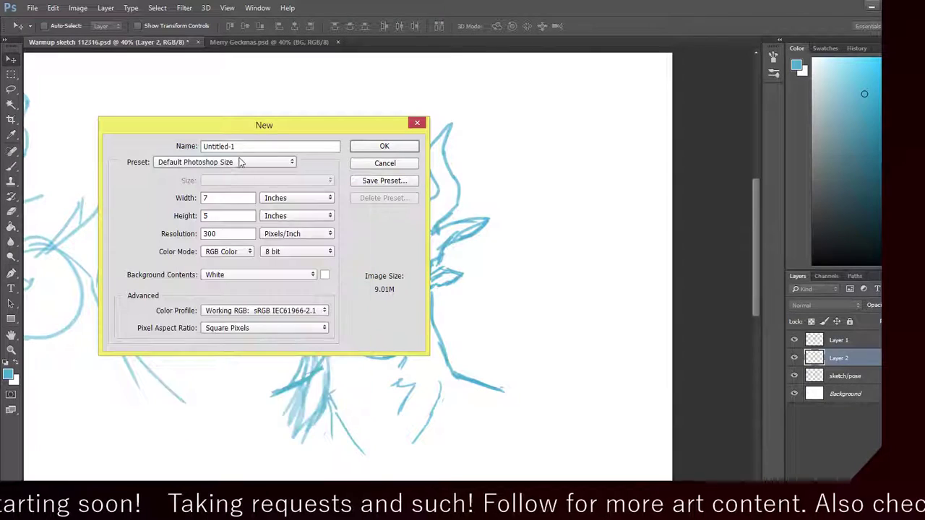
left_click(241, 162)
left_click(253, 173)
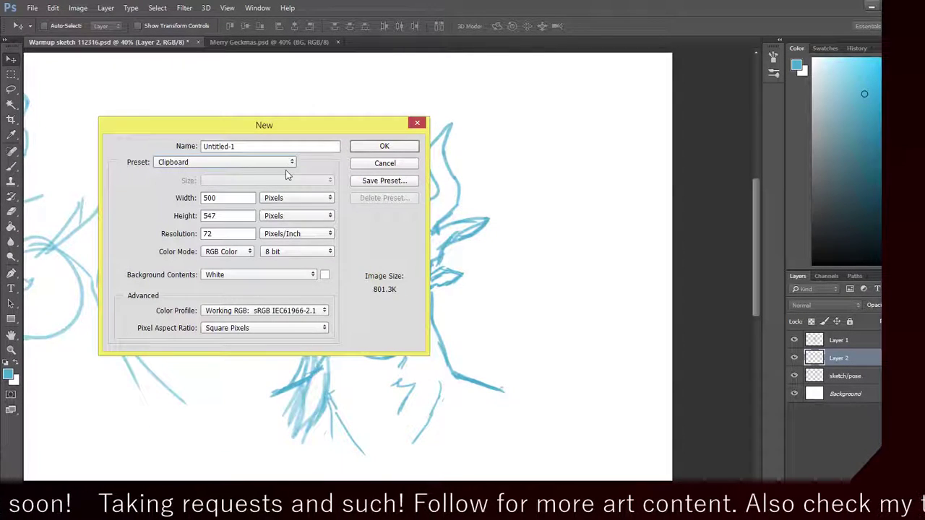
left_click(291, 201)
left_click(289, 208)
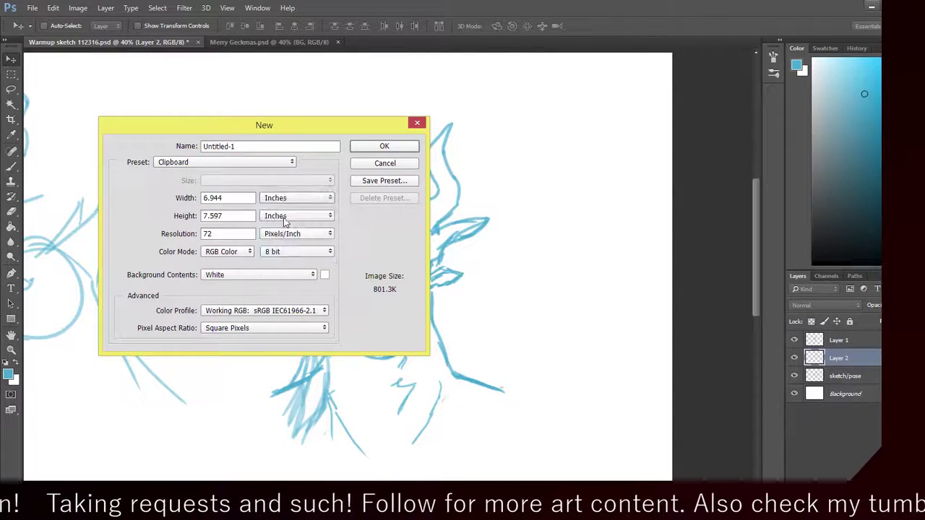
Step: Create a new white RGB document from the Default Photoshop Size preset, 7 by 5 inches at 300 pixels per inch
left_click(267, 166)
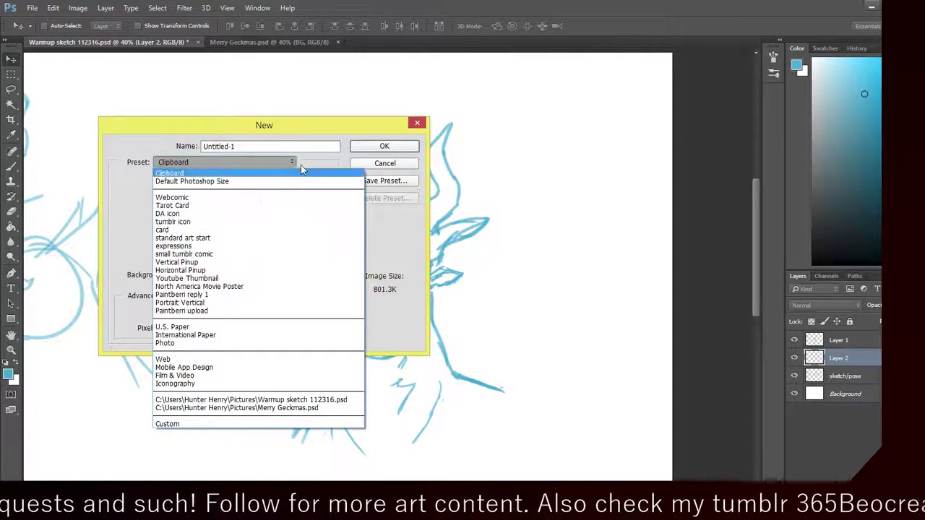
left_click(290, 182)
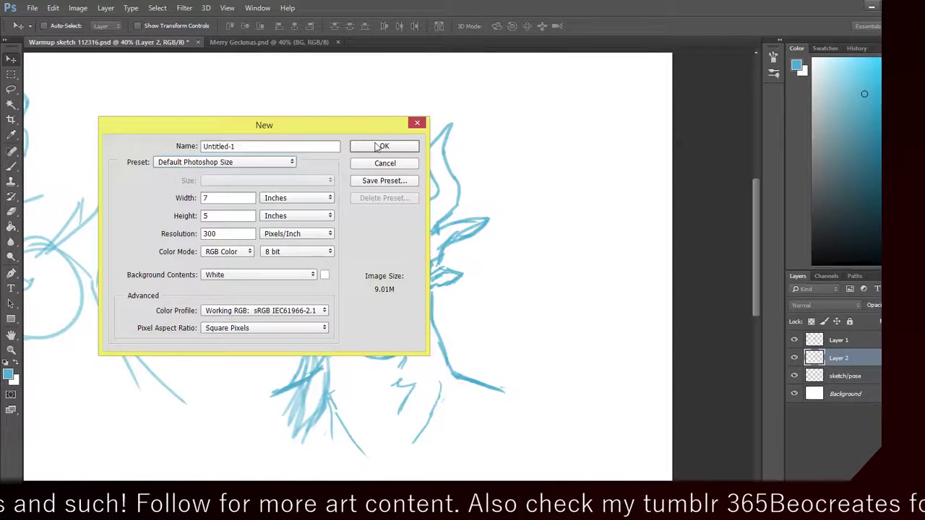
left_click(375, 144)
Step: Float the new blank document in its own window over the warm-up sketch, reposition it and widen the window slightly
left_click(223, 43)
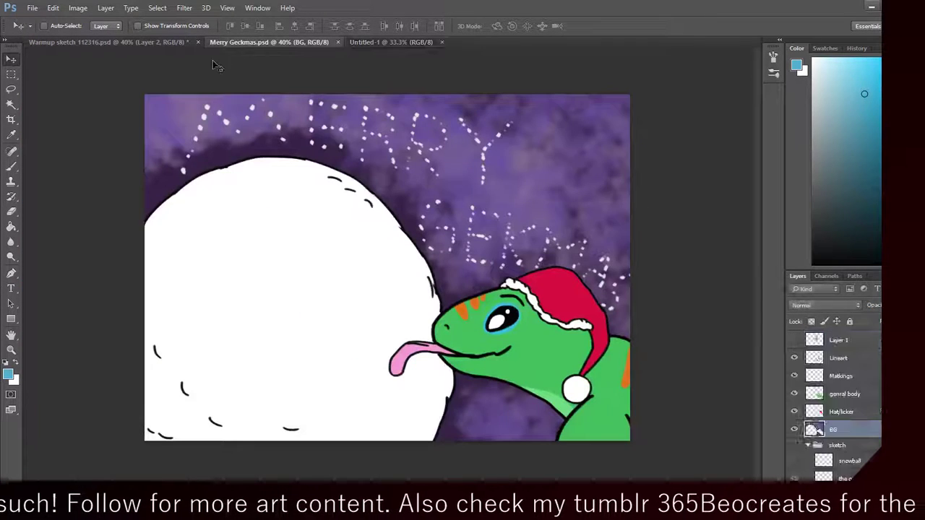
left_click(174, 45)
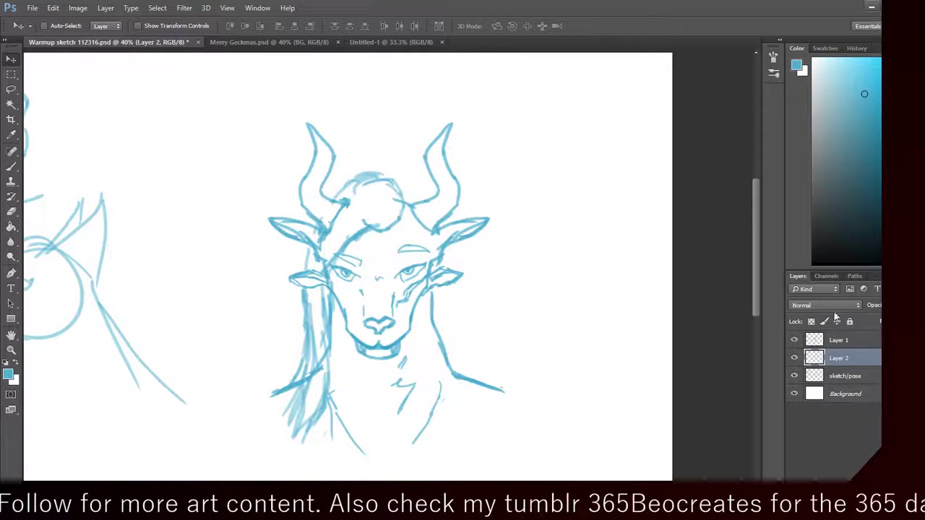
mouse_move(854, 358)
left_mouse_down()
mouse_move(496, 126)
mouse_move(419, 58)
mouse_move(382, 43)
mouse_move(431, 111)
left_mouse_up()
left_click(390, 44)
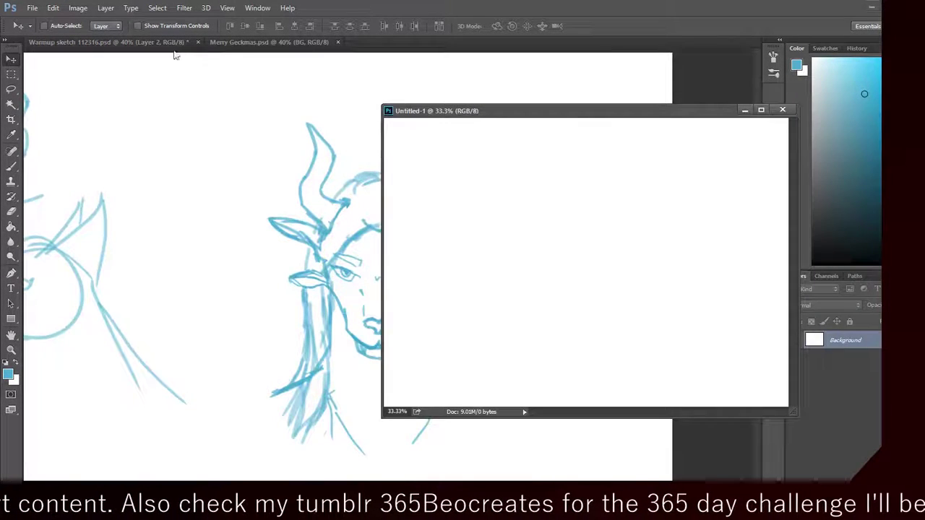
left_click_drag(502, 115, 316, 116)
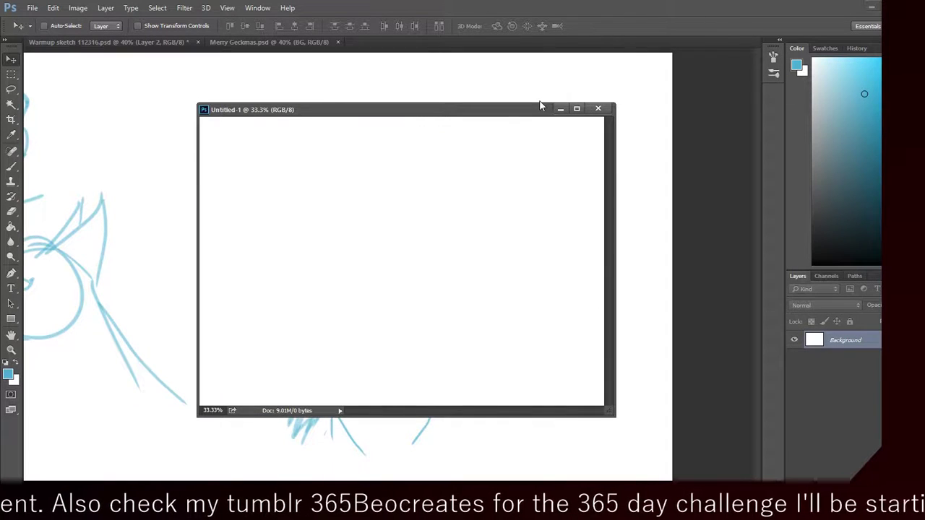
left_click_drag(538, 103, 536, 68)
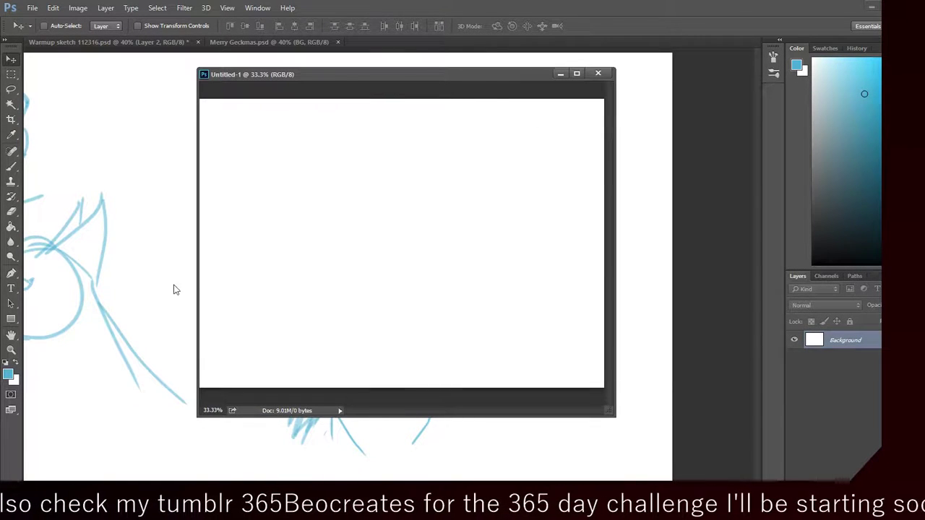
left_click_drag(197, 277, 177, 275)
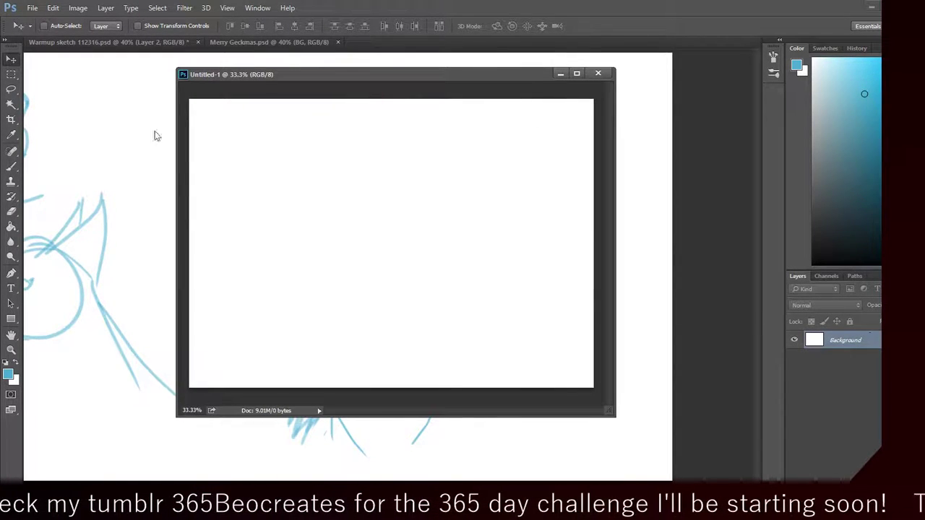
Step: Copy Layer 2 of the warm-up sketch into the blank document and move the creature up until its horns reach the canvas edge
left_click(165, 42)
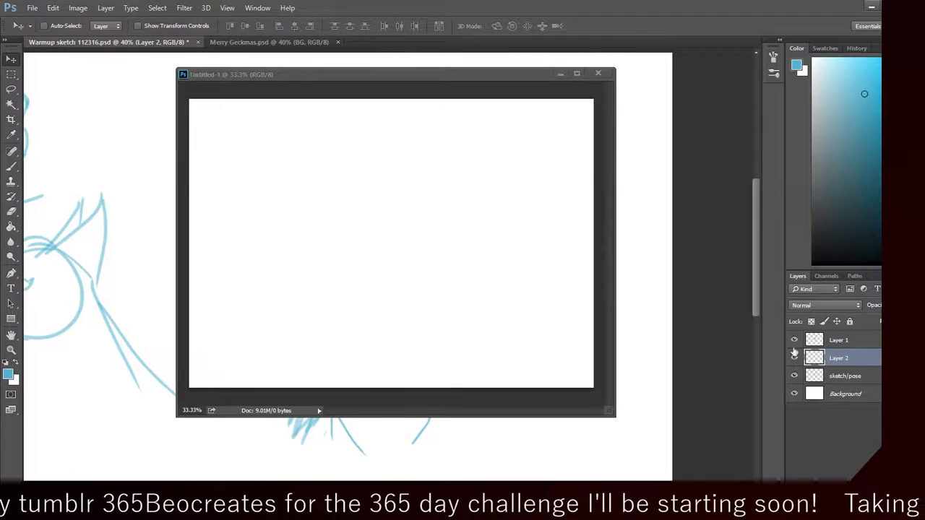
mouse_move(838, 357)
left_mouse_down()
mouse_move(555, 328)
mouse_move(339, 259)
mouse_move(429, 355)
left_mouse_up()
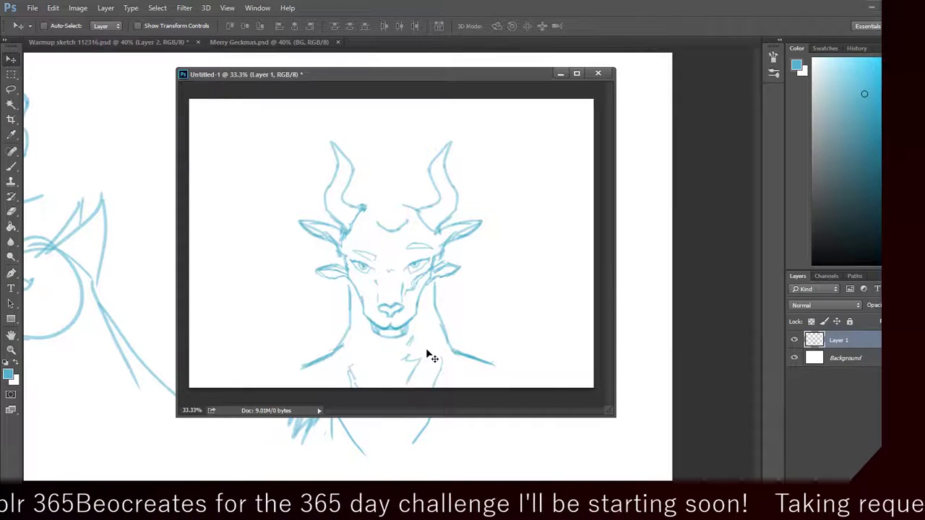
left_click_drag(487, 257, 483, 200)
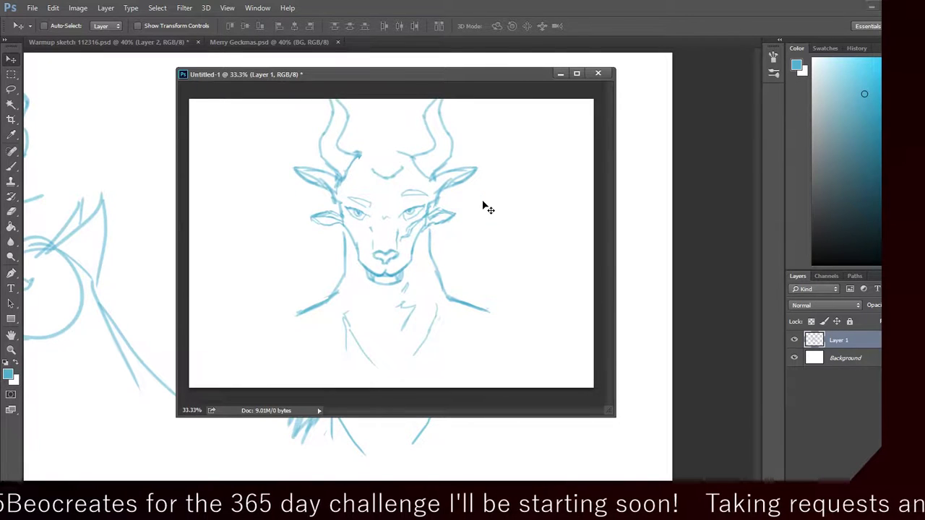
key("ctrl")
key("ctrl")
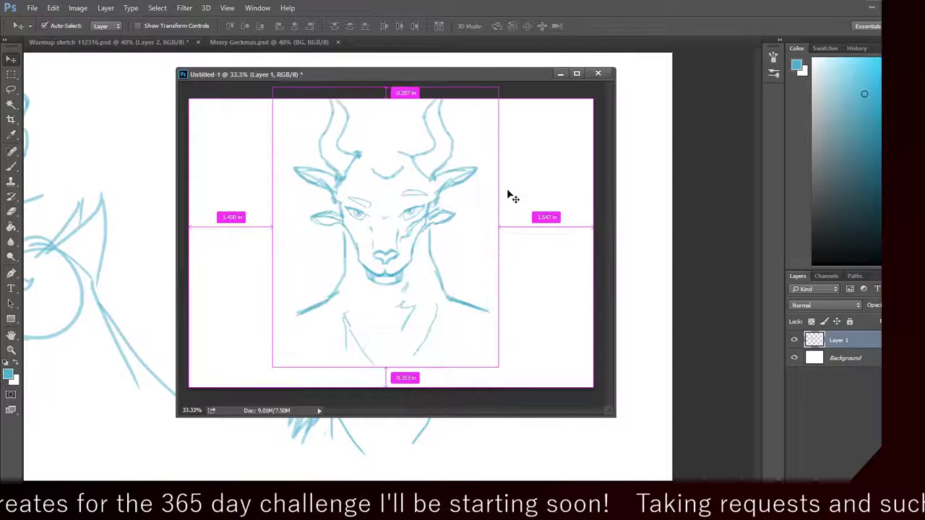
Step: Undo the last move, shift the creature up by a smaller amount within the canvas, and delete its layer
key("ctrl+z")
key("ctrl+z")
key("ctrl+z")
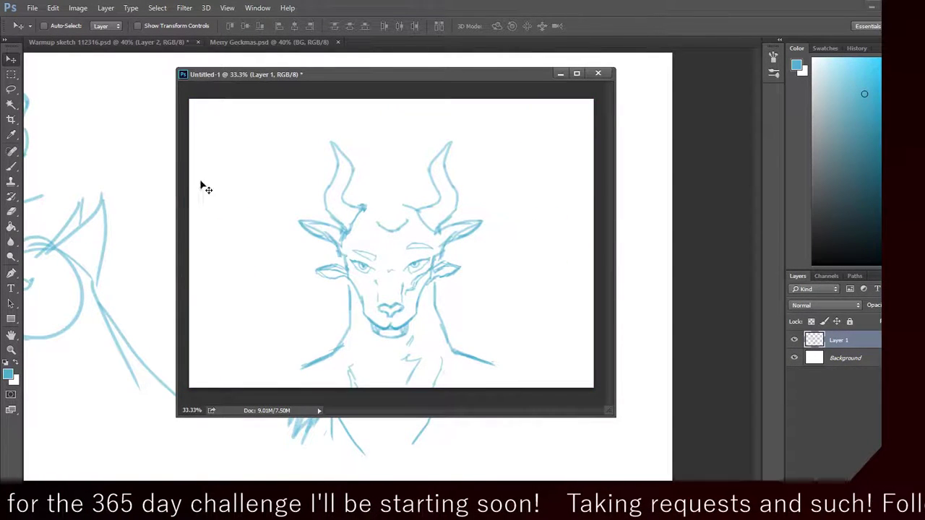
left_click_drag(499, 229, 502, 200)
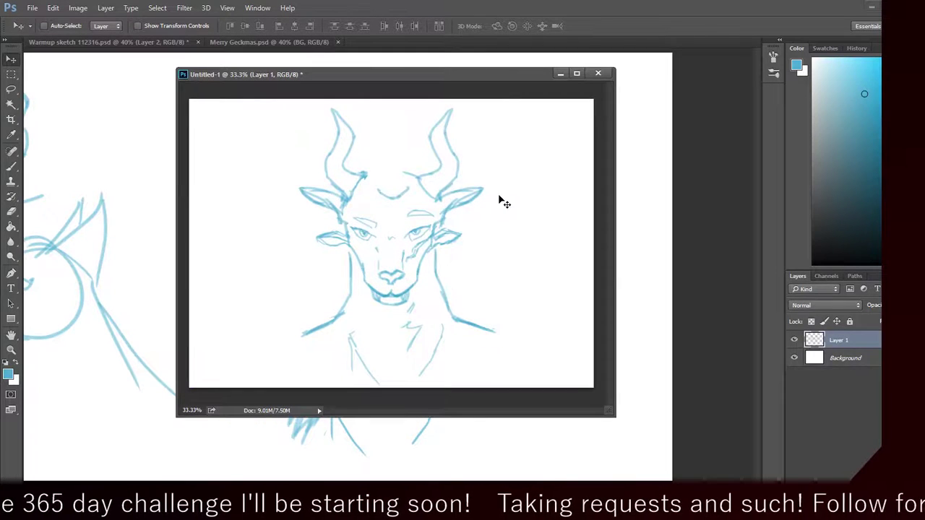
key("Delete")
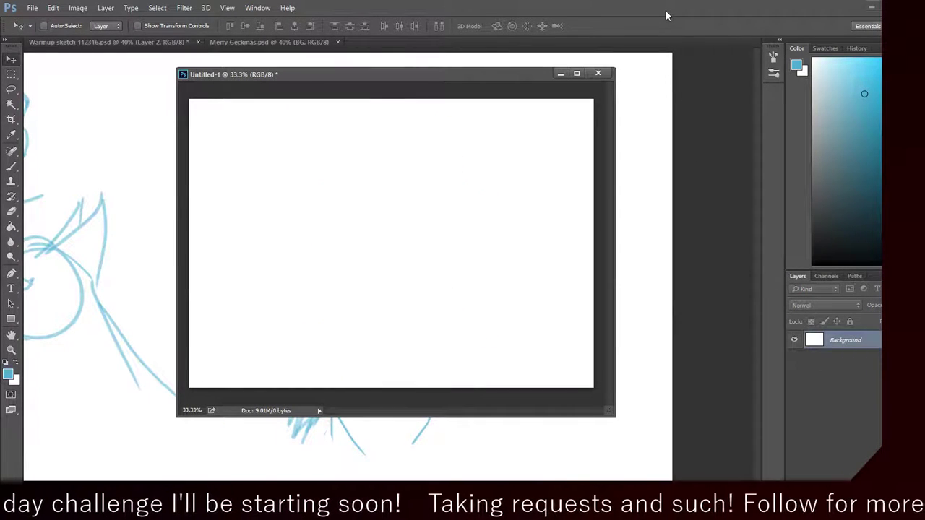
Step: Try copying Layer 2 of the warm-up sketch into the blank document once more, and delete the copied layer
left_click(78, 42)
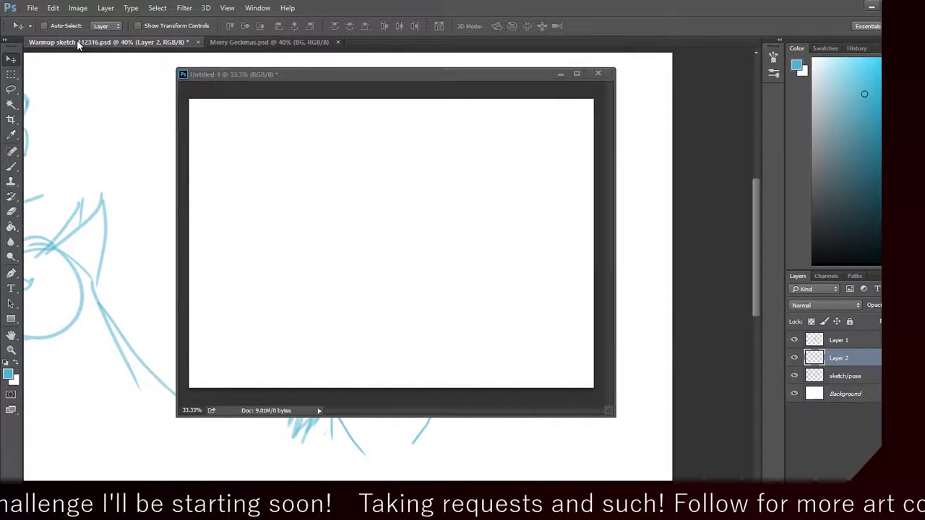
mouse_move(815, 357)
left_mouse_down()
mouse_move(382, 285)
mouse_move(398, 274)
left_mouse_up()
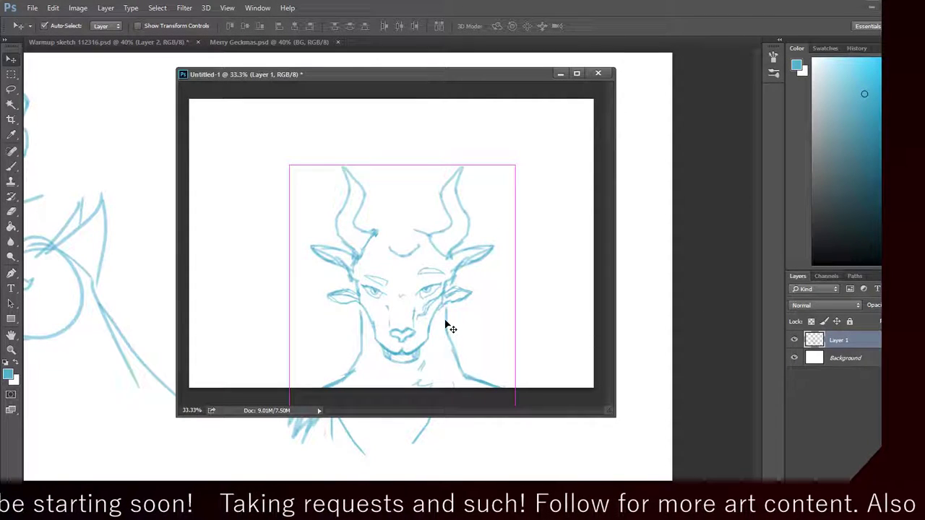
key("Delete")
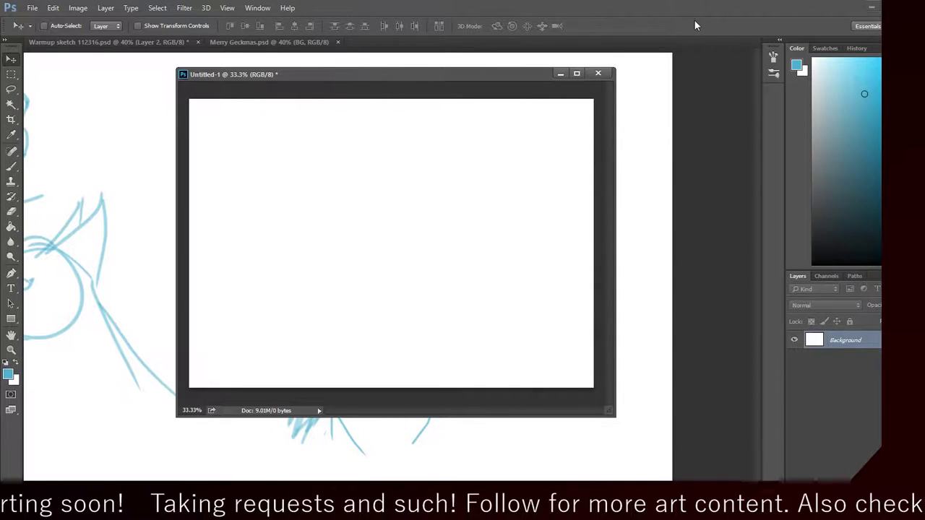
Step: Activate Layer 1 of the warm-up sketch and move the blank document's window aside to uncover the creature
left_click(119, 41)
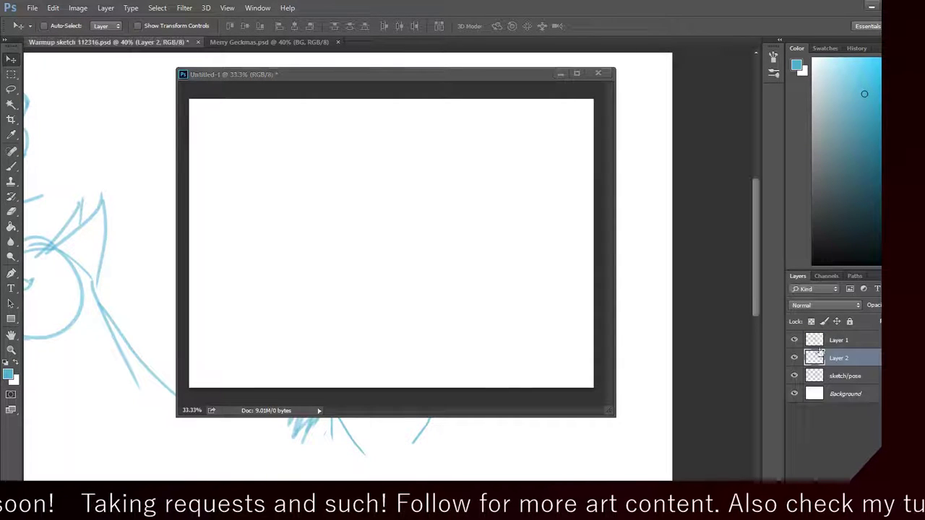
left_click(850, 346)
mouse_move(468, 85)
left_mouse_down()
mouse_move(330, 109)
mouse_move(730, 140)
mouse_move(747, 26)
mouse_move(193, 96)
mouse_move(27, 184)
left_mouse_up()
left_click(709, 165)
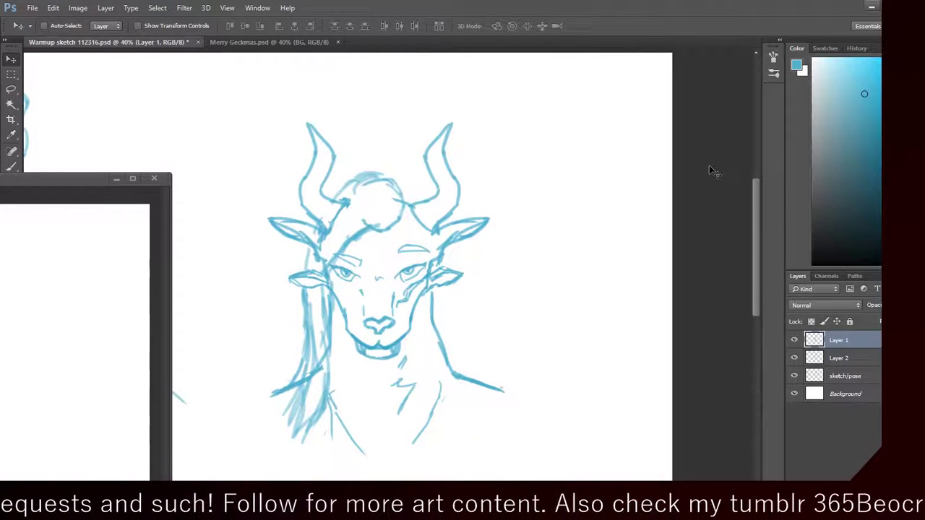
Step: Toggle the visibility of Layer 1, Layer 2 and sketch/pose one by one to check what each contains
left_click(794, 340)
left_click(794, 340)
left_click(795, 359)
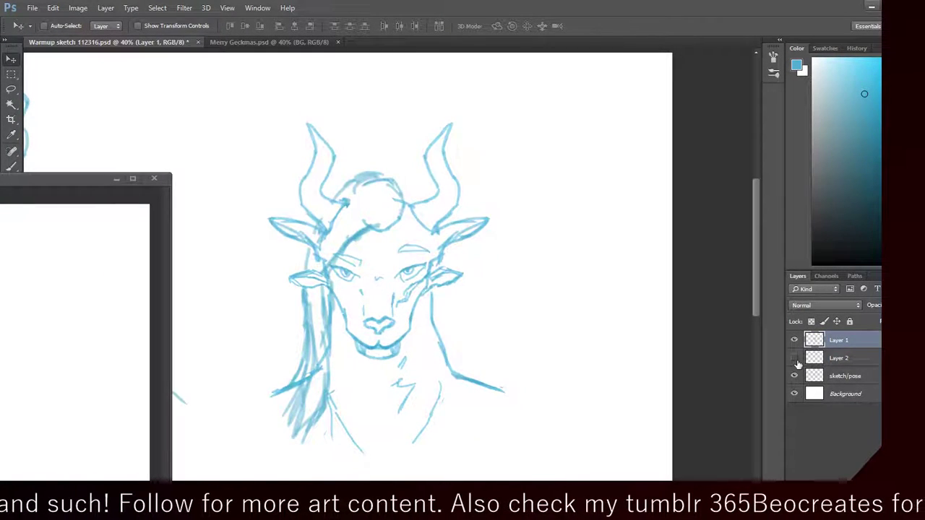
left_click(795, 359)
left_click(797, 377)
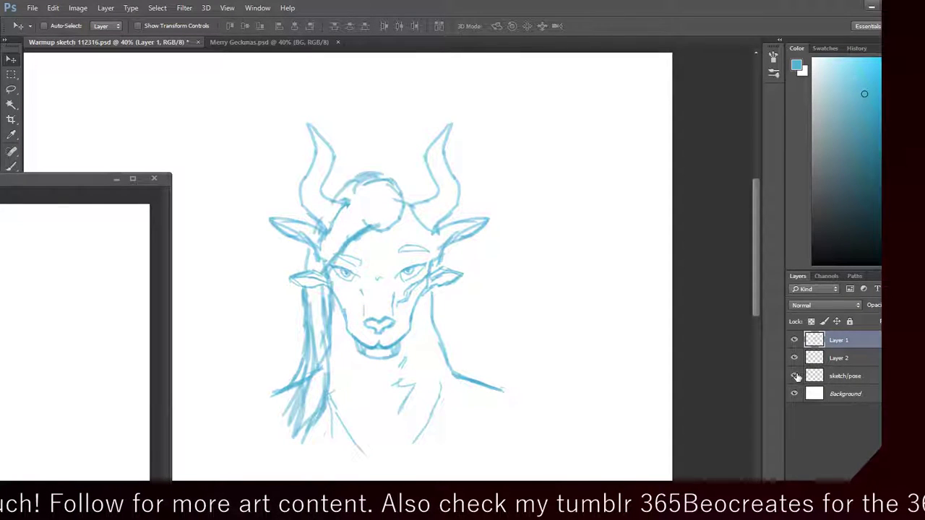
left_click(795, 376)
Step: Merge Layer 1, Layer 2 and sketch/pose of the warm-up sketch into a single layer
left_click(853, 376)
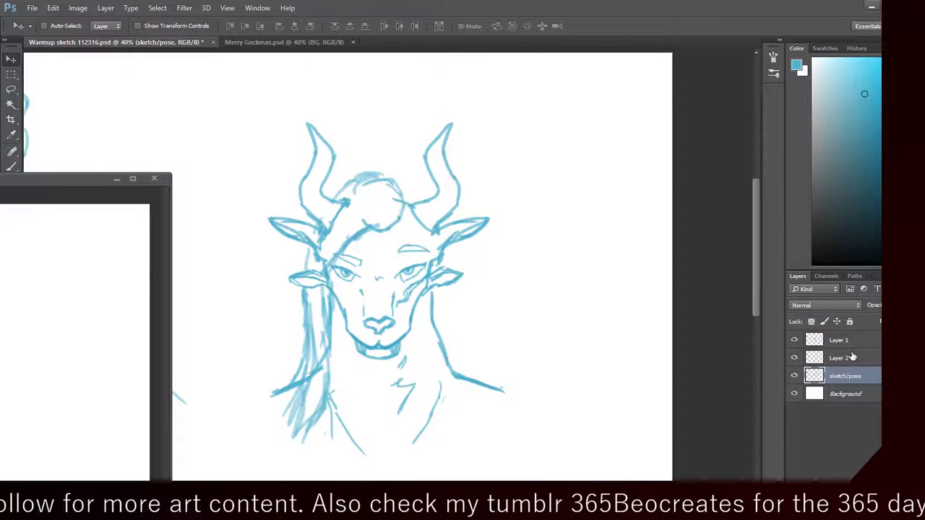
left_click(853, 358)
left_click(858, 377)
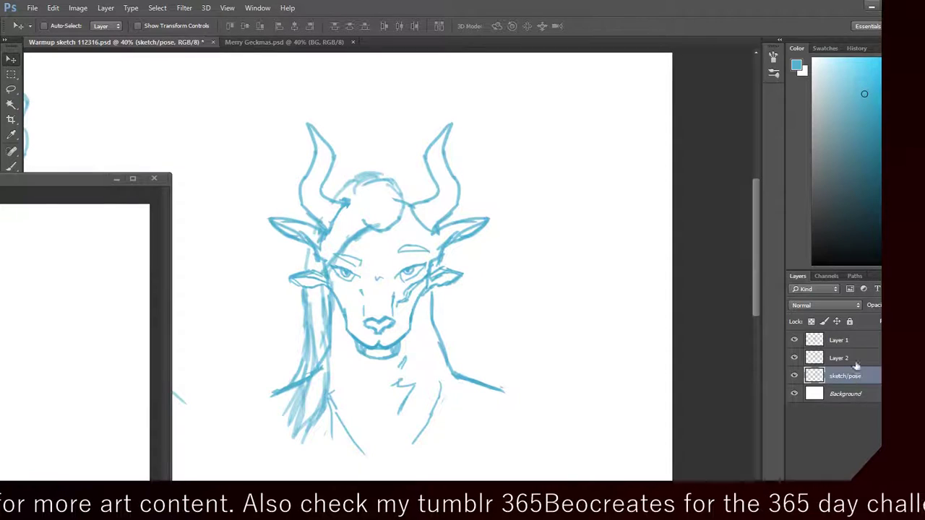
left_click(850, 359, "ctrl")
left_click(842, 341, "ctrl")
right_click(853, 357)
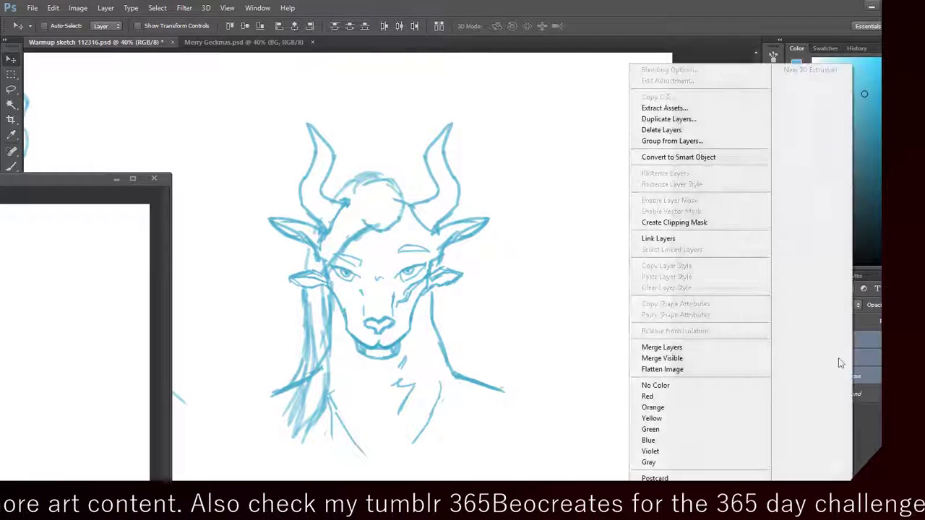
left_click(709, 345)
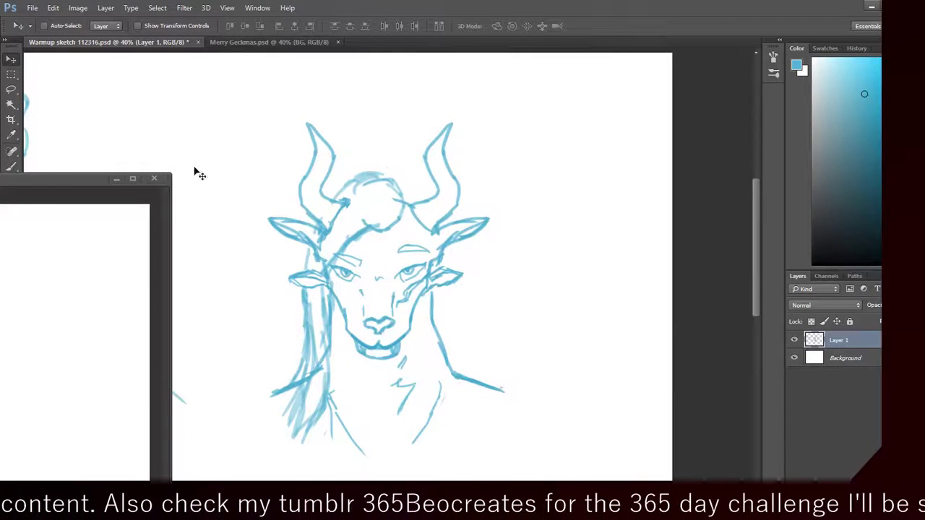
Step: Try a rectangular marquee selection about 5.23 by 5.43 in around the merged creature and deselect it
left_click(12, 74)
mouse_move(200, 93)
left_mouse_down()
mouse_move(451, 372)
mouse_move(566, 450)
mouse_move(564, 469)
left_mouse_up()
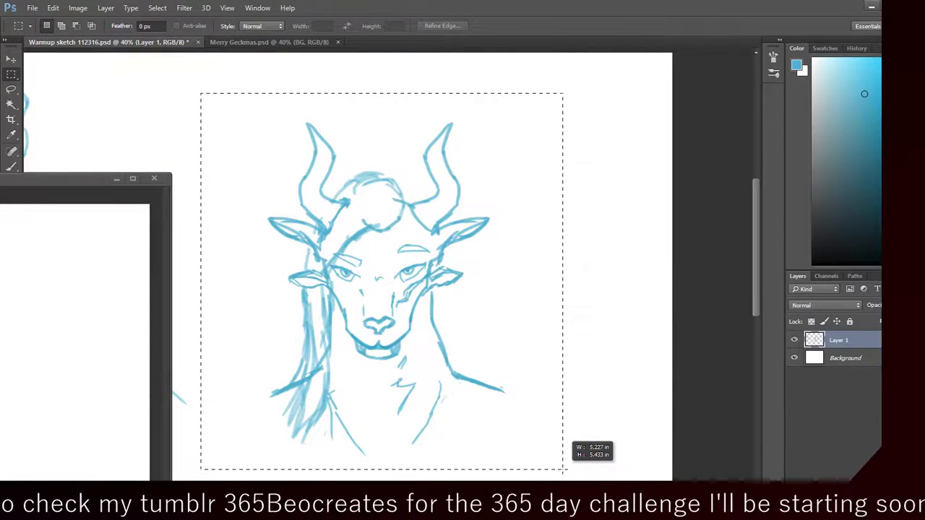
right_click(437, 366)
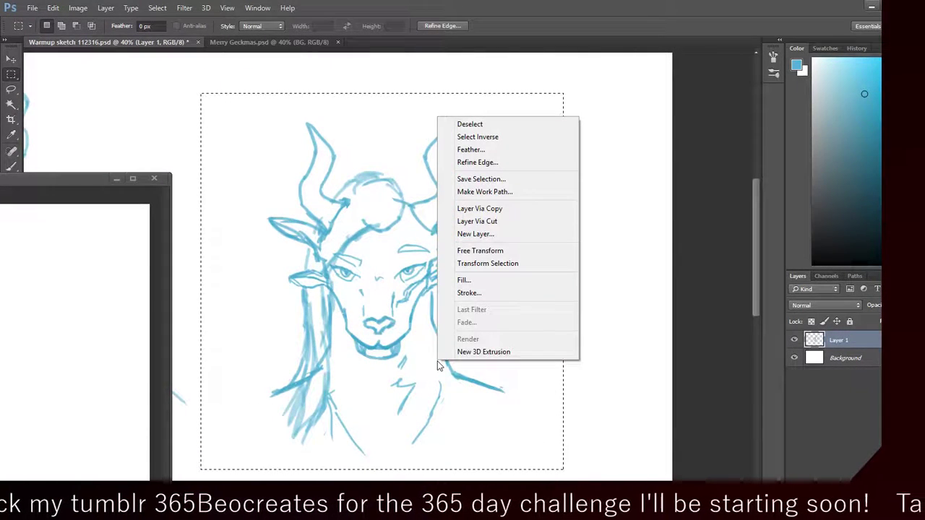
left_click(601, 387)
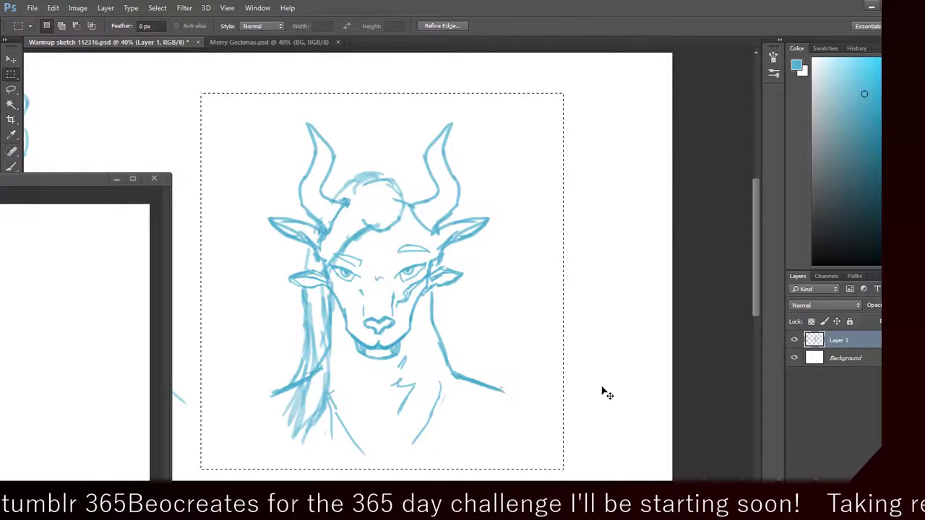
key("ctrl+d")
Step: Step back through the edit history to the earlier marquee selection, with Layer 1 and sketch/pose as separate layers
key("ctrl+alt+z")
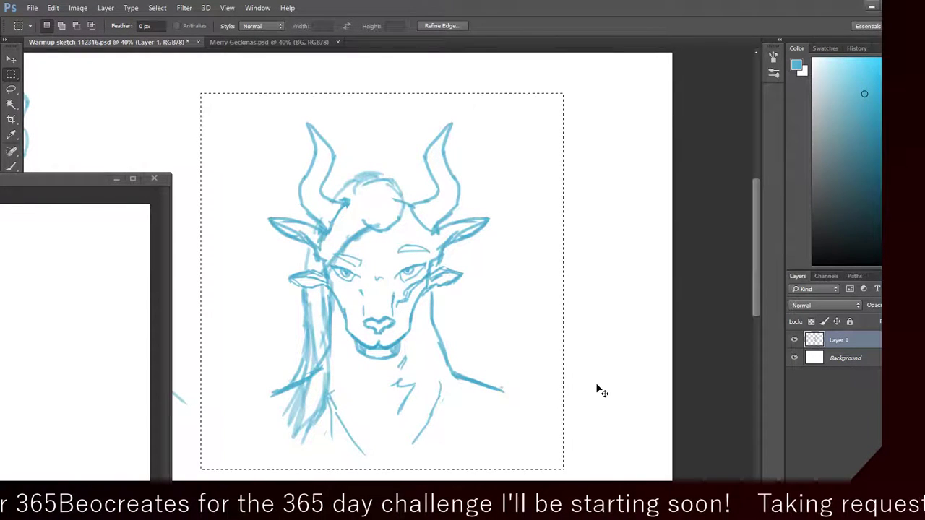
key("ctrl+alt+z")
key("ctrl+alt+z")
key("ctrl+shift+z")
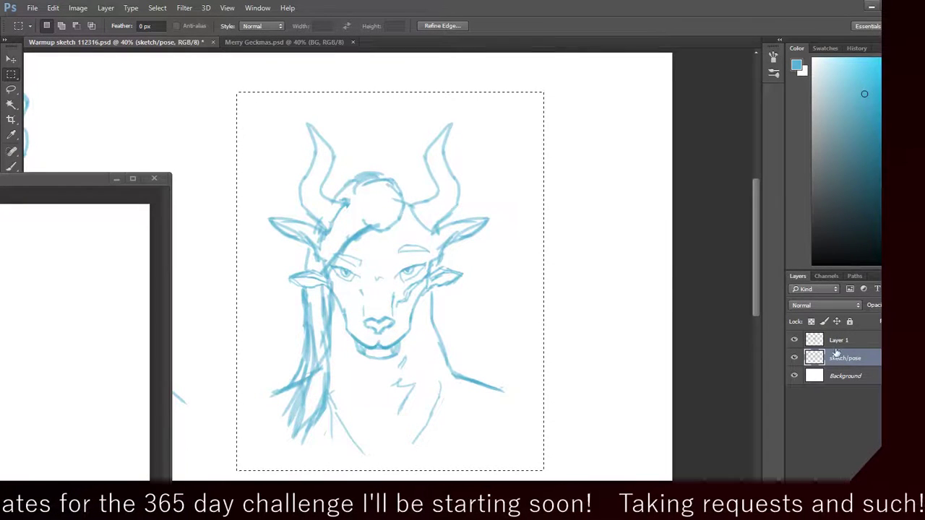
Step: Merge Layer 1 down into the sketch/pose layer
left_click(854, 341)
left_click(861, 357)
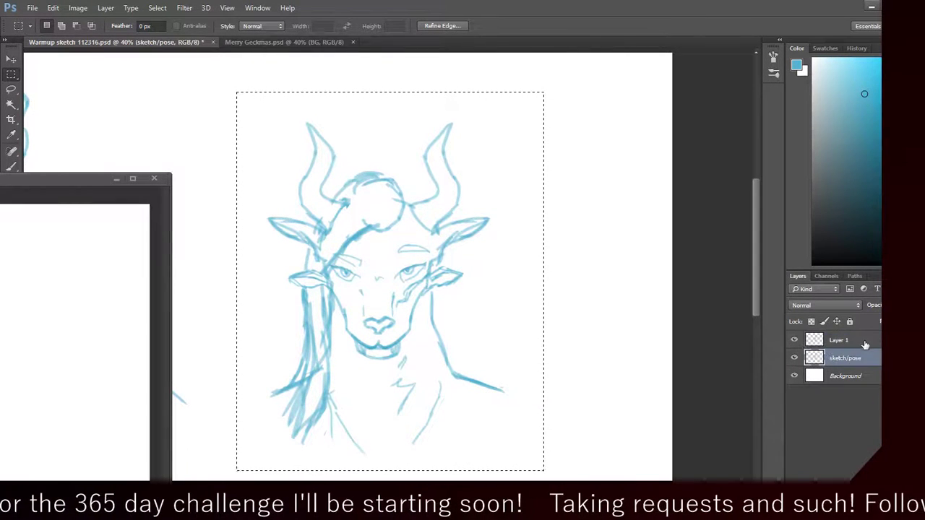
left_click(865, 343)
right_click(865, 343)
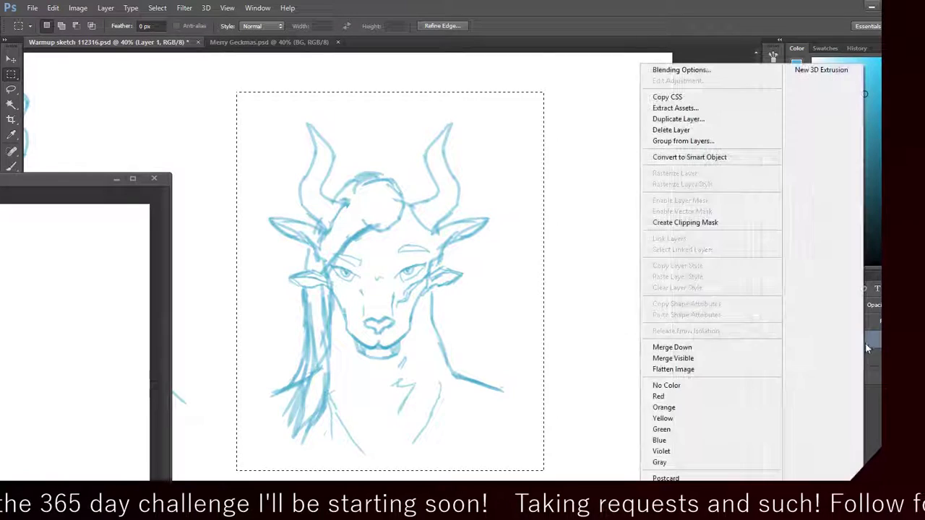
left_click(767, 347)
Step: Bring the blank document's window fully into view over the creature and make the warm-up sketch the active document
right_click(489, 264)
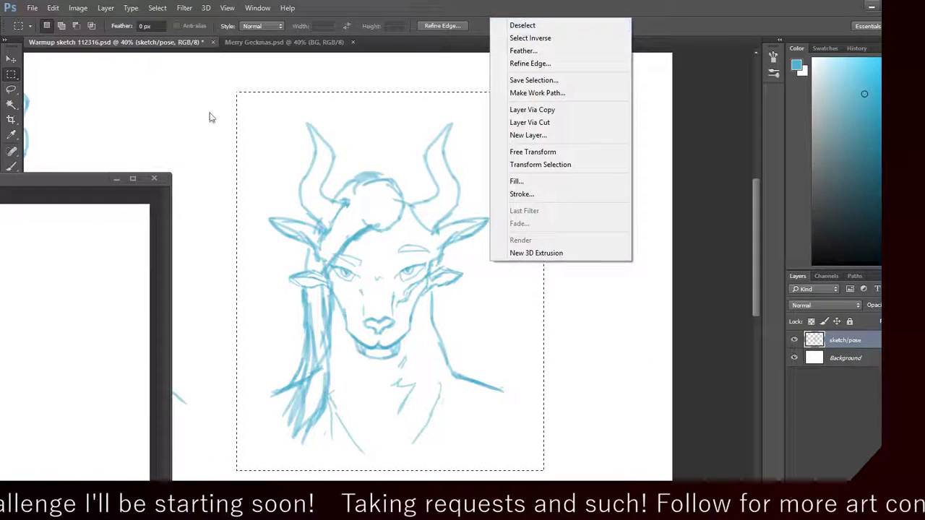
double_click(107, 178)
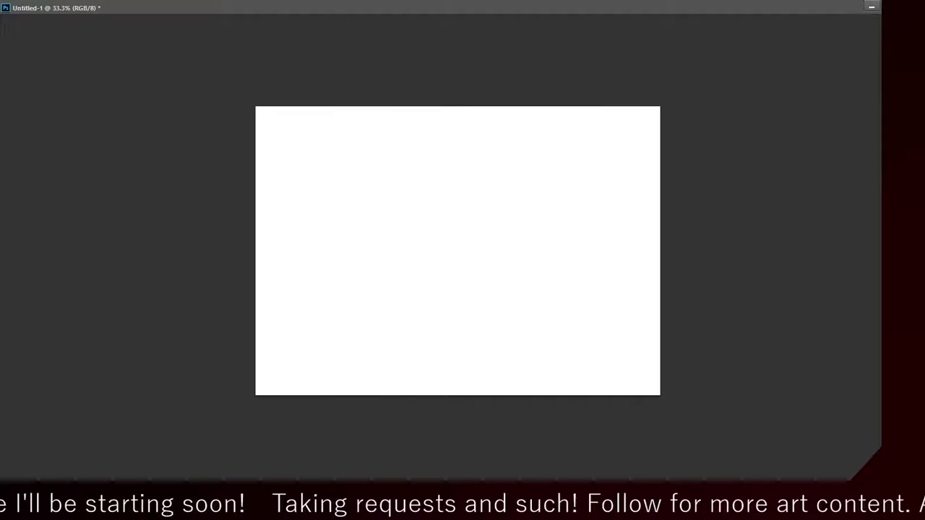
left_click(890, 6)
mouse_move(39, 175)
left_mouse_down()
mouse_move(450, 183)
mouse_move(652, 96)
left_mouse_up()
left_click(152, 42)
Step: Copy the marquee-selected creature to a new layer, copy that layer into the blank document and clear the stray selection there
left_click_drag(237, 92, 543, 470)
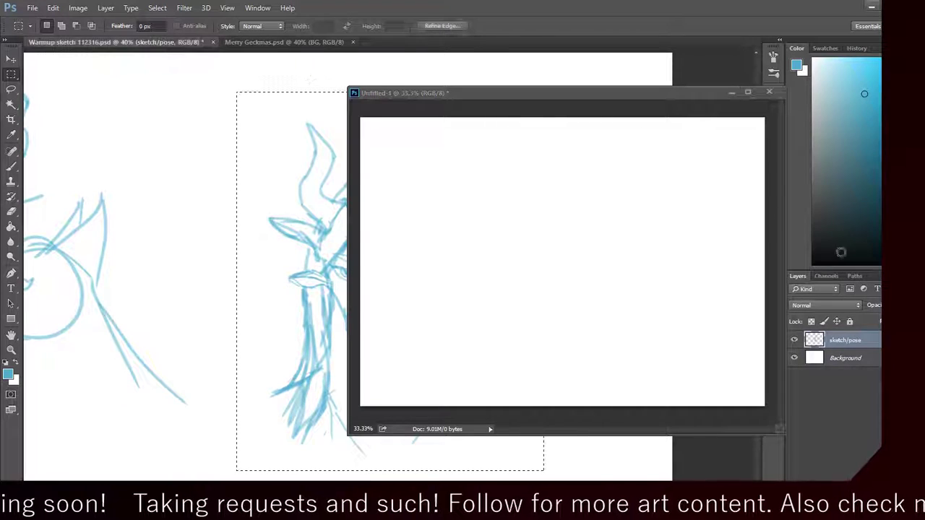
right_click(298, 198)
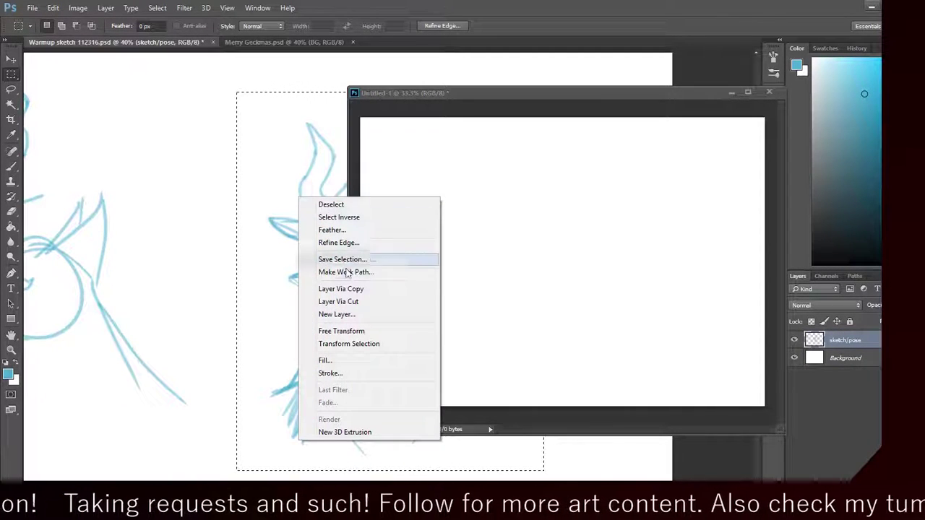
left_click(339, 289)
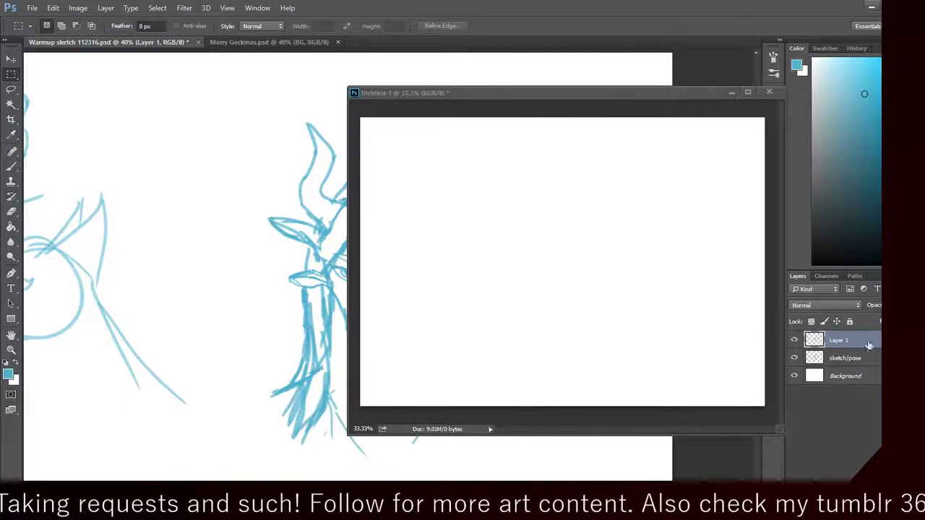
mouse_move(867, 345)
left_mouse_down()
mouse_move(596, 275)
mouse_move(592, 351)
left_mouse_up()
mouse_move(675, 300)
left_mouse_down()
mouse_move(650, 285)
mouse_move(658, 292)
left_mouse_up()
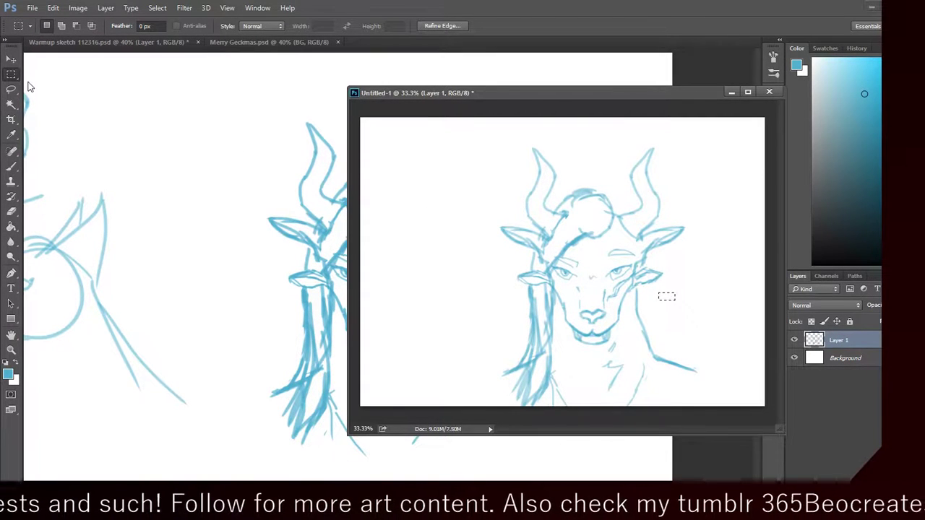
key("ctrl+d")
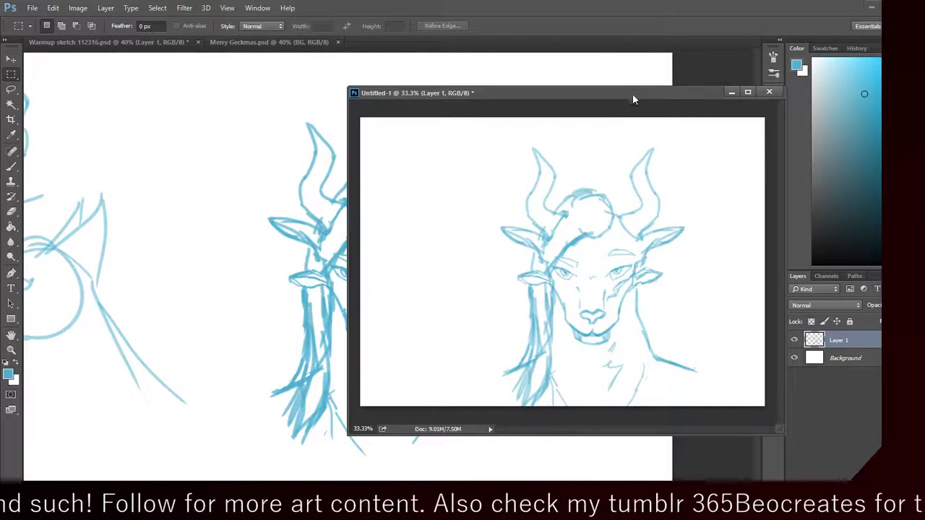
Step: Dock the new document alongside the other open files and move the creature up and left to centre it on the canvas
left_click_drag(632, 93, 415, 42)
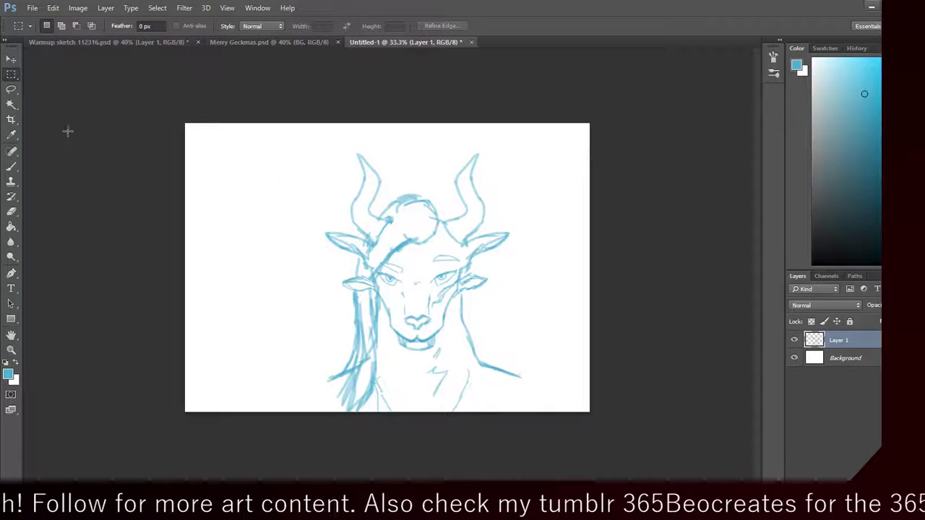
left_click(11, 59)
mouse_move(492, 330)
left_mouse_down()
mouse_move(440, 285)
mouse_move(449, 298)
left_mouse_up()
mouse_move(545, 309)
left_mouse_down()
mouse_move(556, 314)
mouse_move(547, 312)
left_mouse_up()
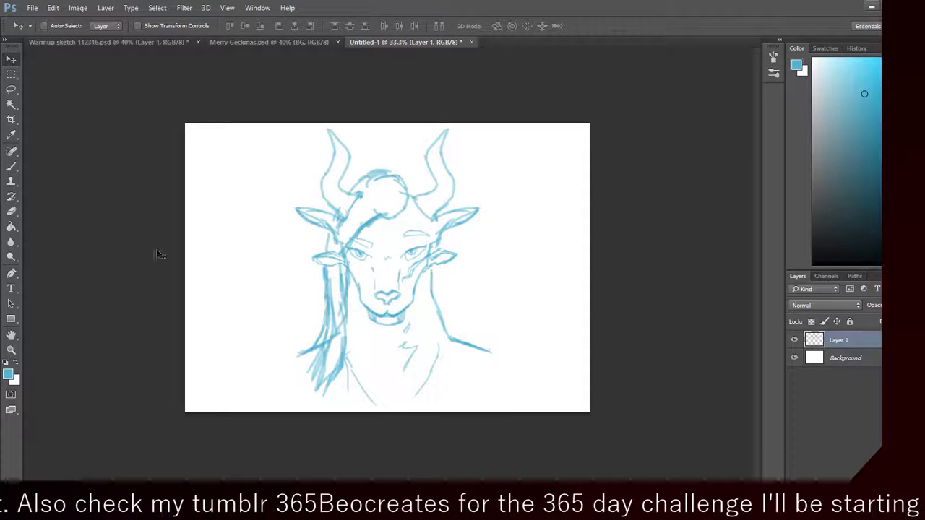
Step: Marquee-select a square area around the creature spanning the full height of the canvas
left_click_drag(270, 126, 536, 428)
left_click(548, 440)
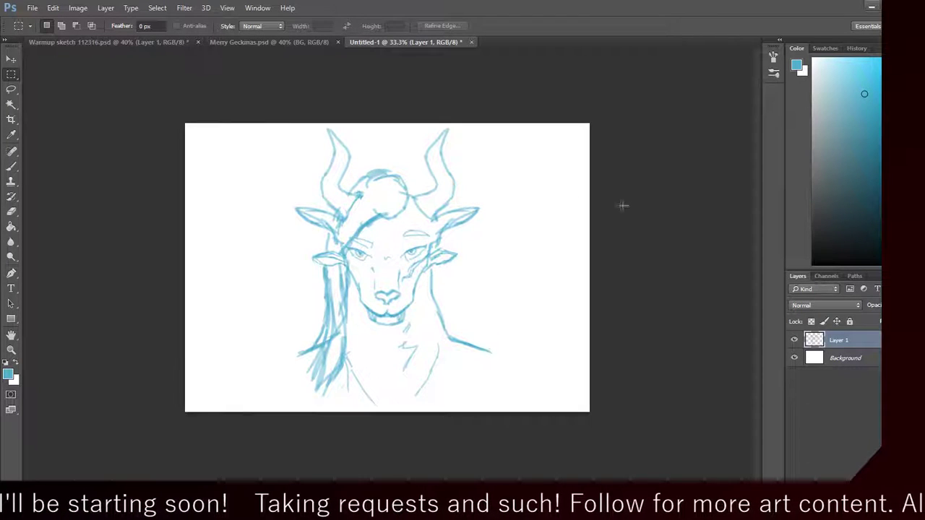
left_click_drag(237, 123, 526, 417)
key("ctrl+d")
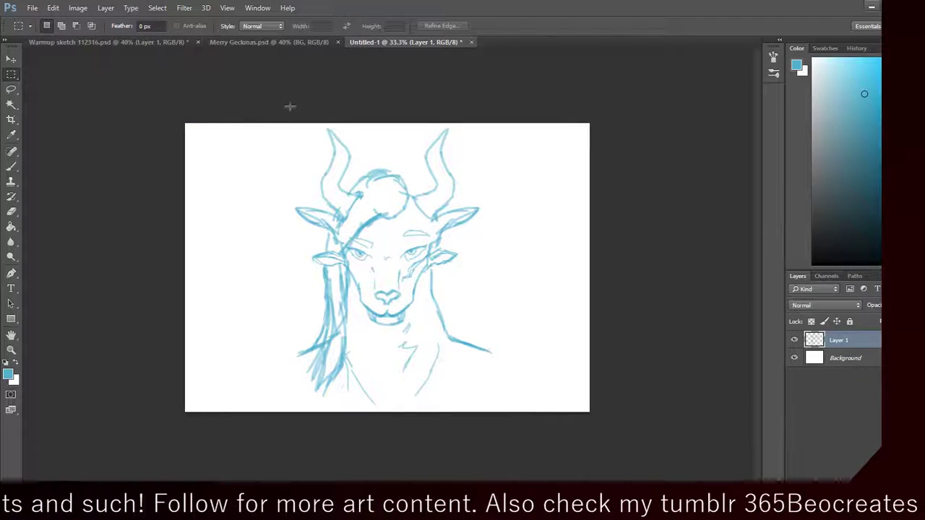
left_click_drag(259, 123, 547, 413)
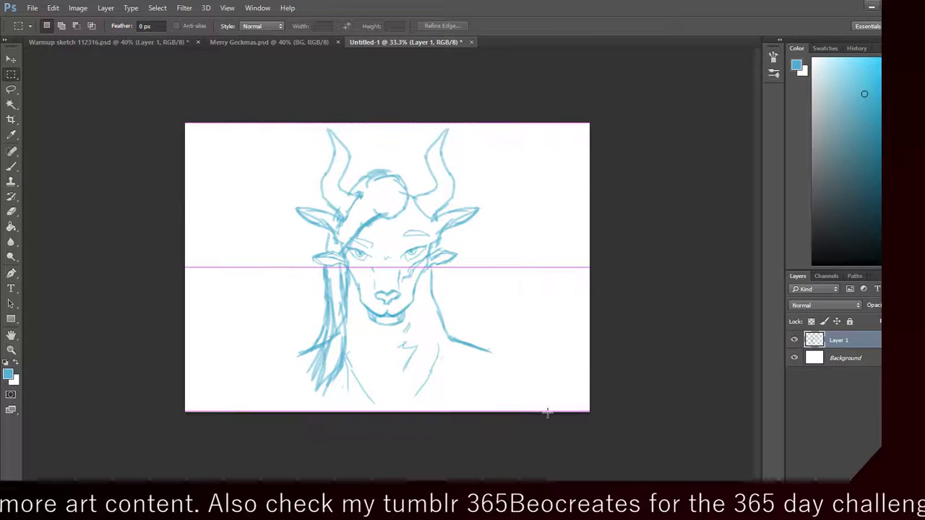
Step: Try to shift the selected creature slightly left, and undo the move
key("v")
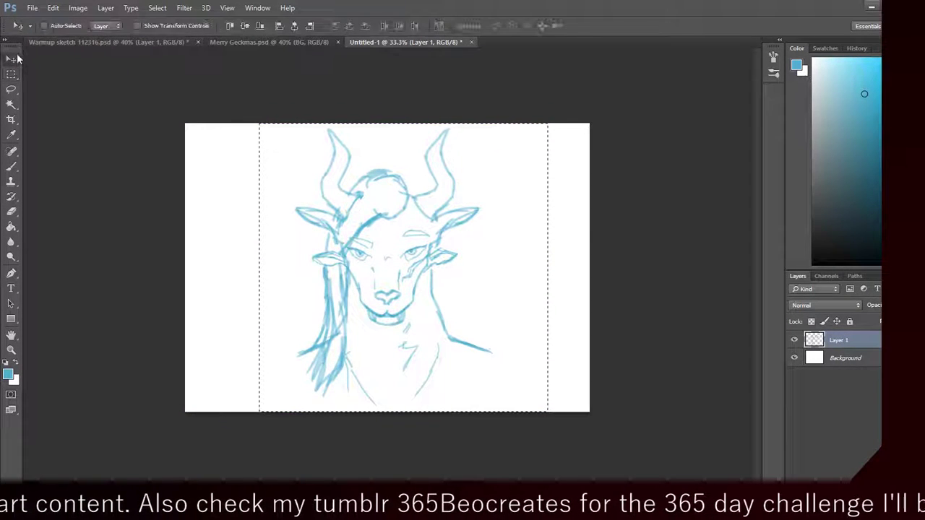
left_click_drag(517, 230, 501, 222)
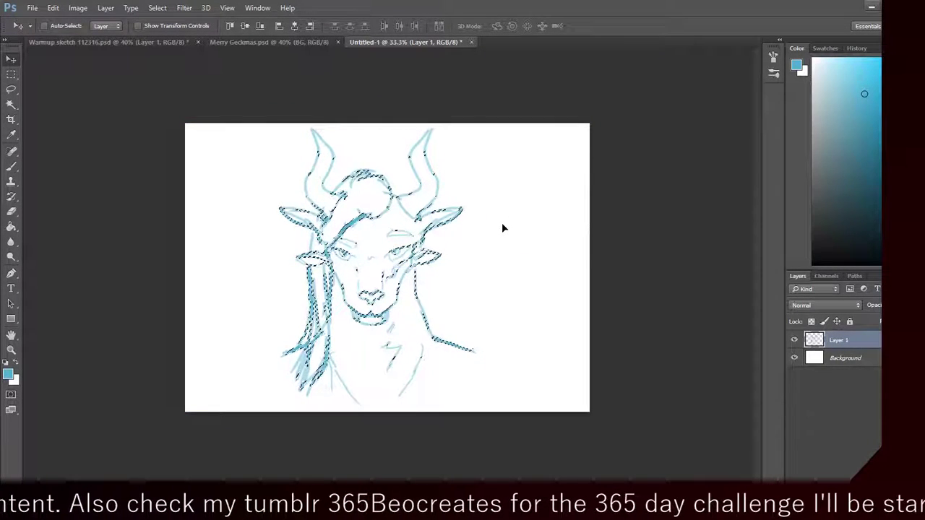
key("ctrl+z")
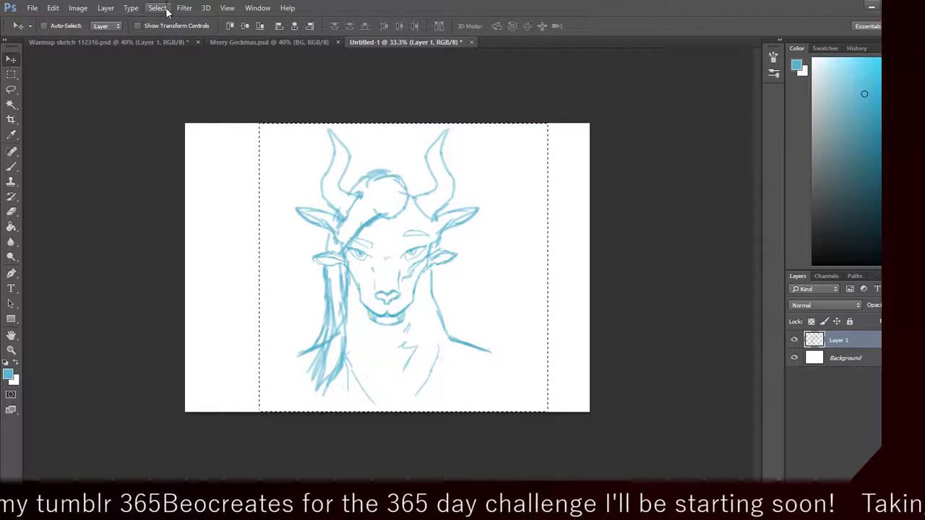
Step: Crop the canvas to the square selection and move the creature slightly right to centre it
left_click(77, 8)
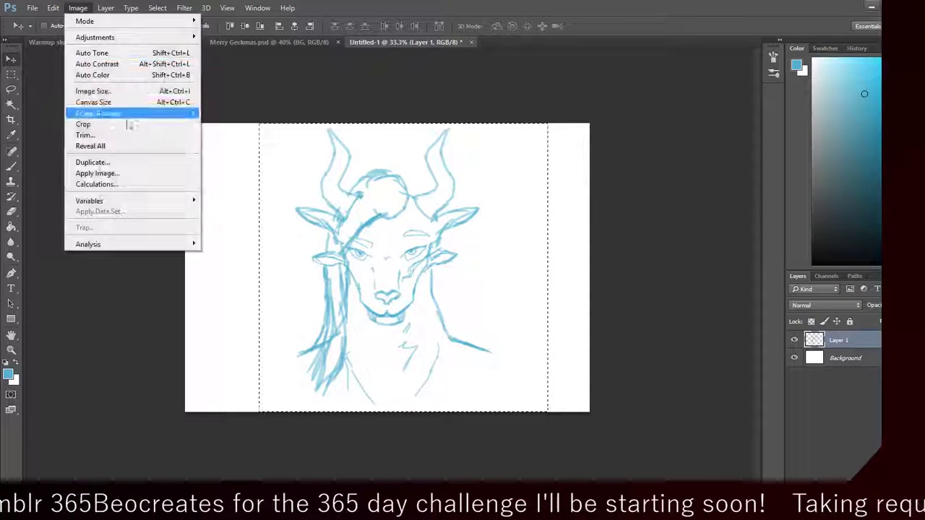
left_click(127, 133)
key("Escape")
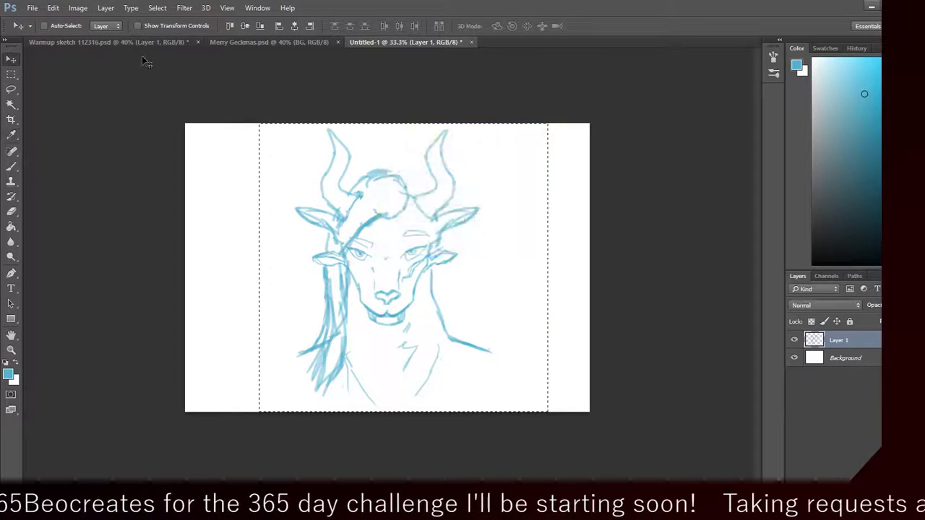
left_click(107, 8)
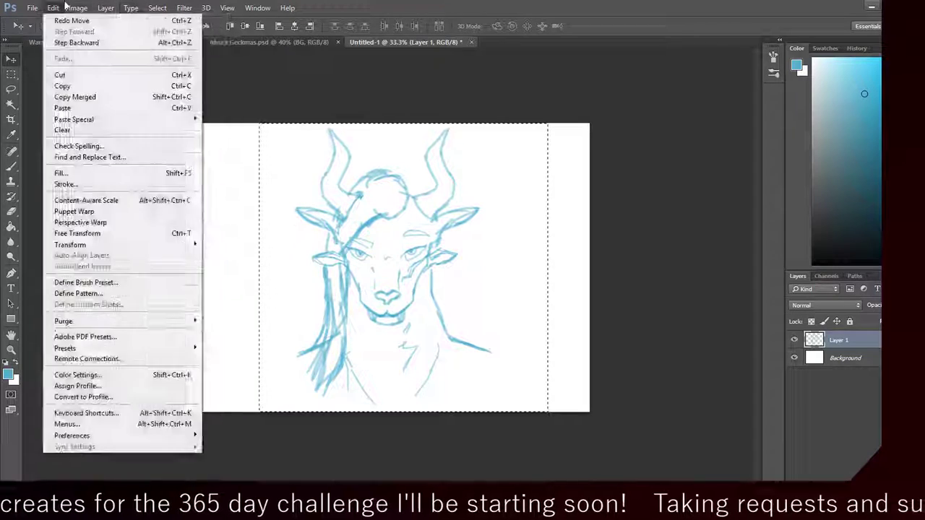
mouse_move(77, 8)
left_click(99, 125)
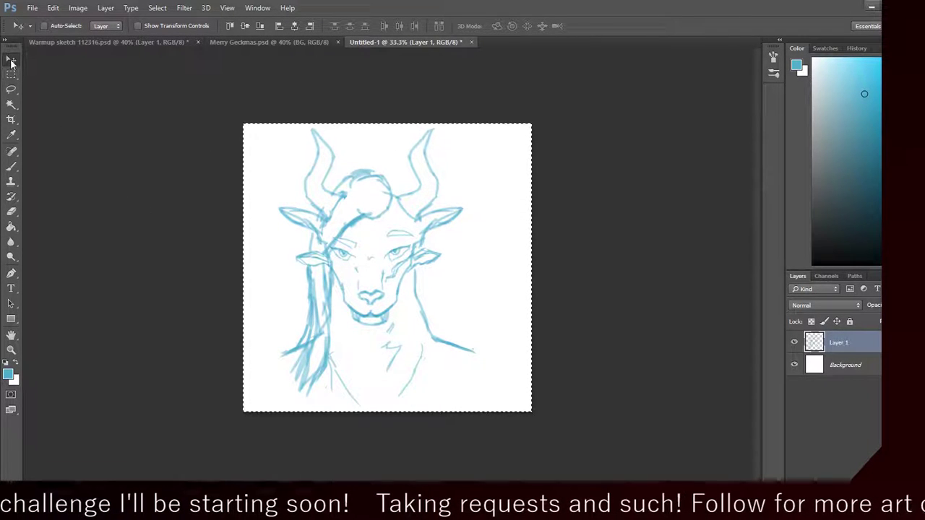
left_click_drag(495, 294, 510, 294)
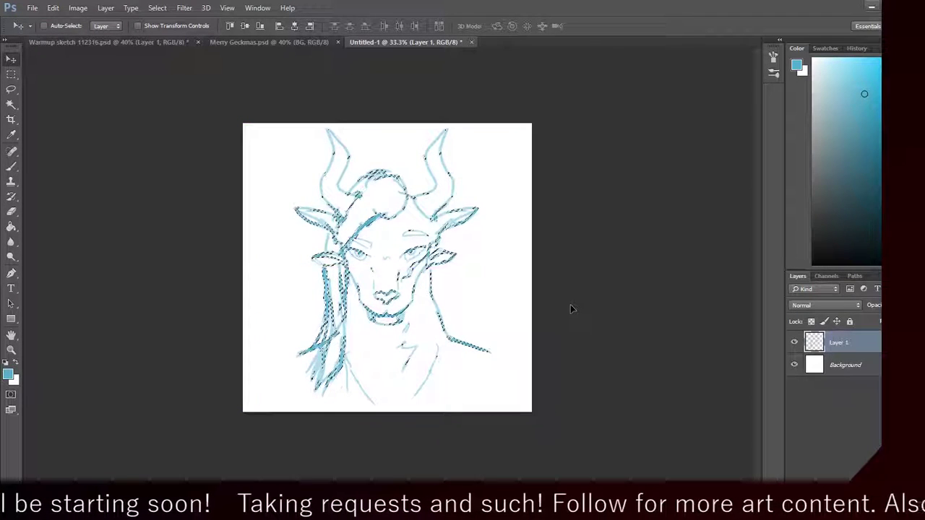
Step: Deselect the creature outline and switch to the Brush tool
right_click(498, 294)
left_click(458, 262)
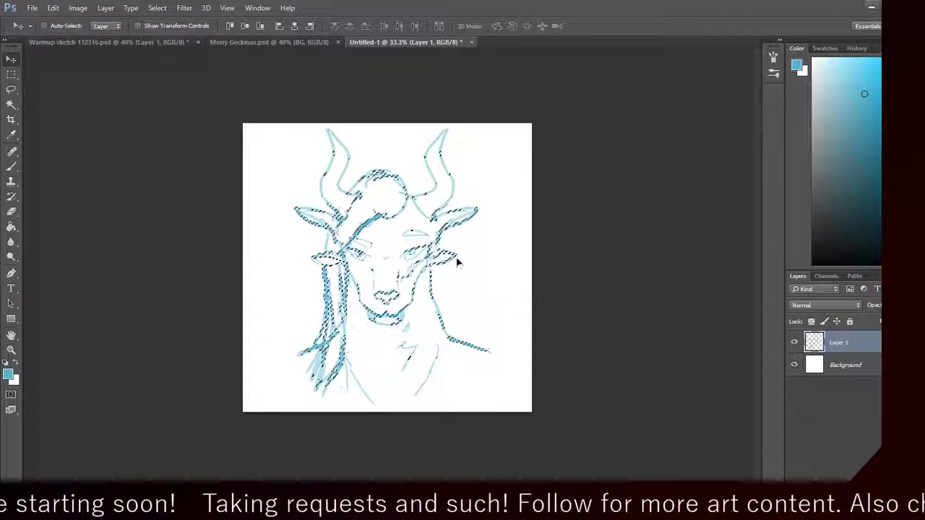
left_click(9, 76)
left_click(83, 124)
left_click(11, 166)
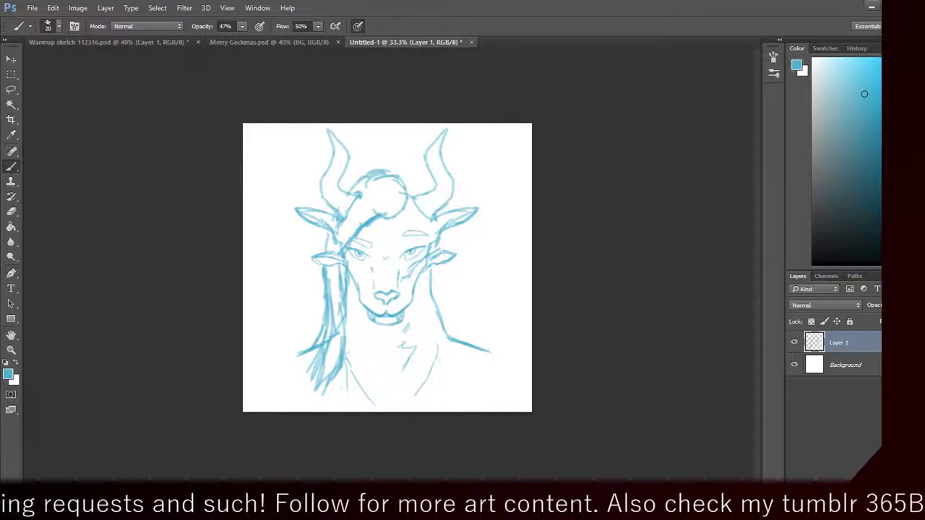
Step: Choose the 14 px textured brush preset, set its size to 4 px and lower the brush opacity to 27%
scroll(180, 303, "up", 5)
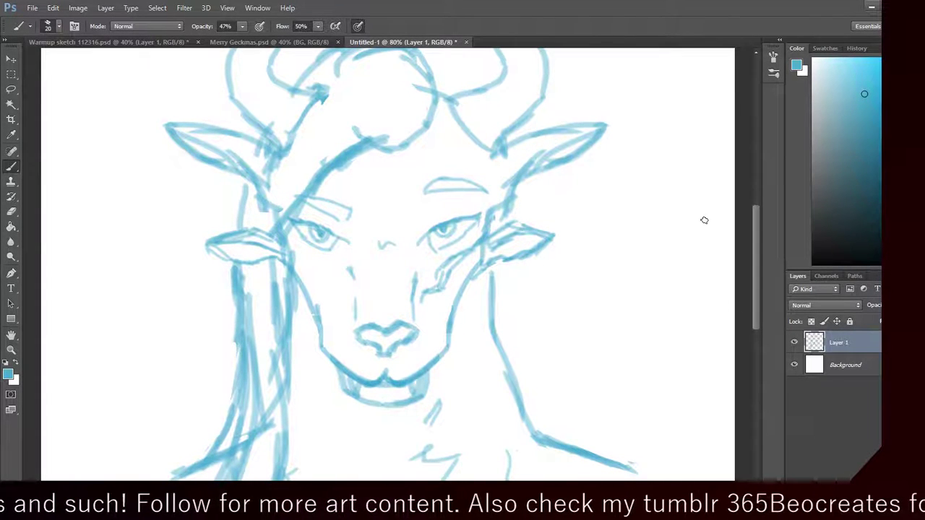
scroll(758, 323, "down", 2)
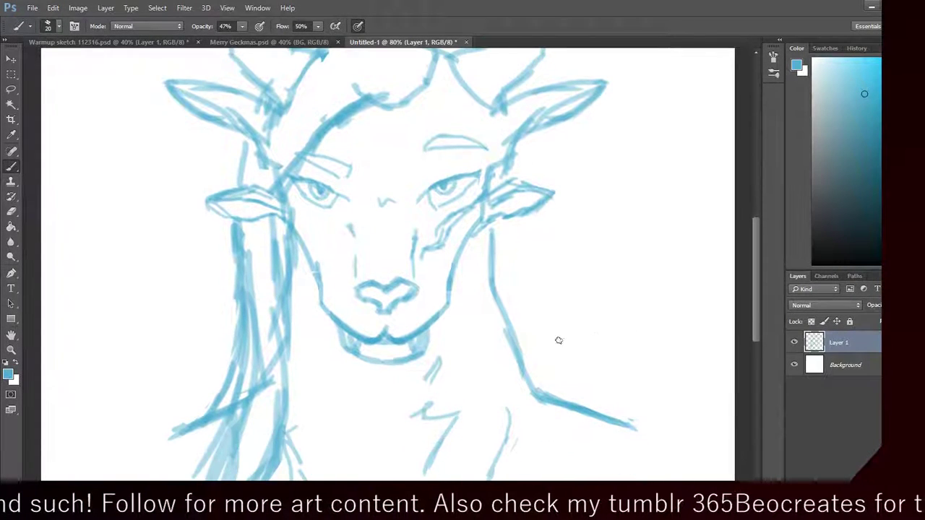
left_click(59, 26)
left_click(115, 114)
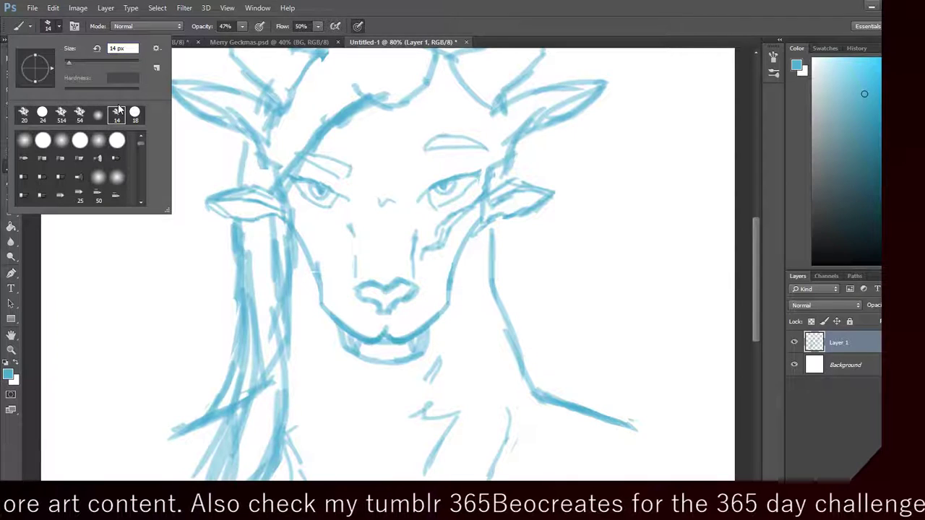
type("4")
key("Return")
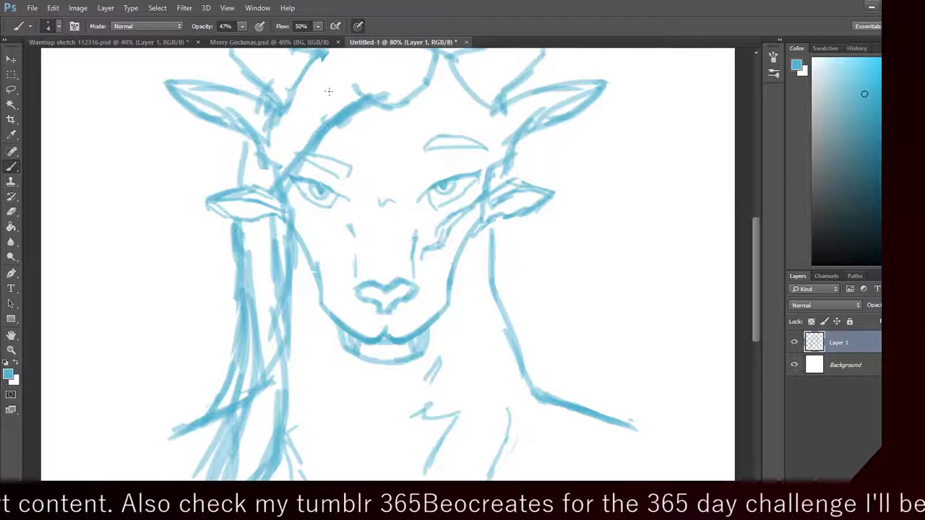
left_click(243, 26)
left_click_drag(244, 39, 231, 40)
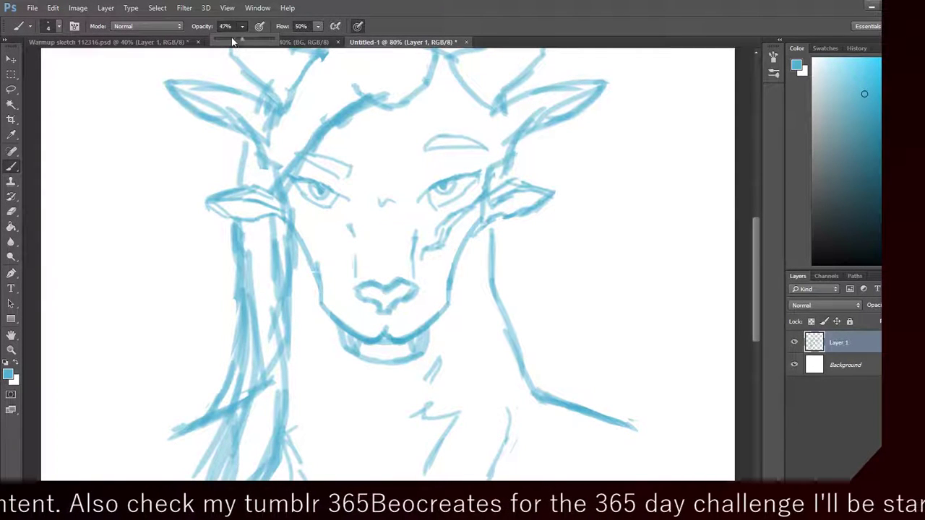
left_click(504, 5)
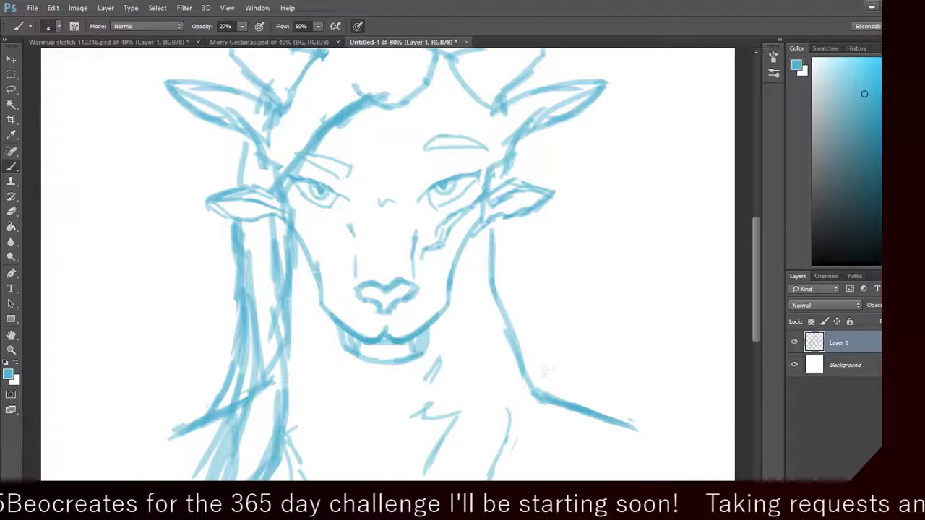
Step: Save the new document in the Pictures folder as a Photoshop file named Charr Lady Sketch 112316
left_click(32, 8)
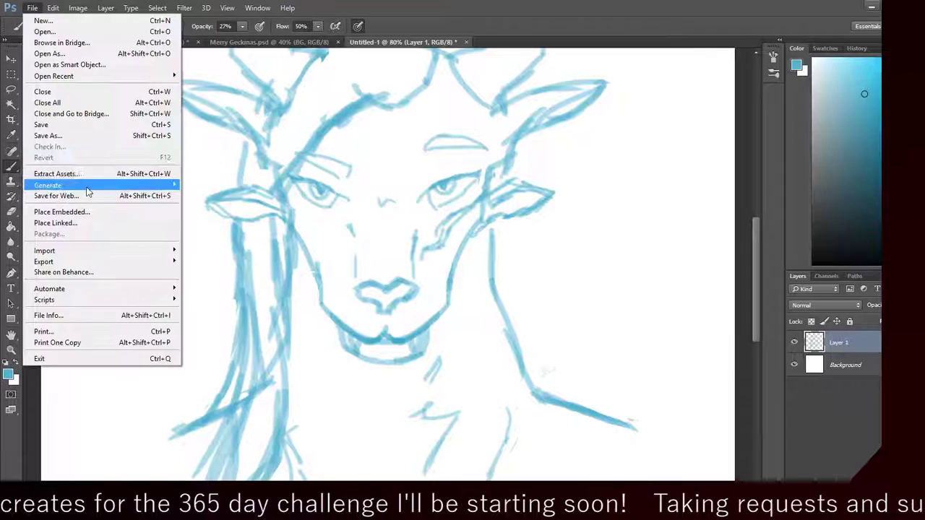
left_click(69, 135)
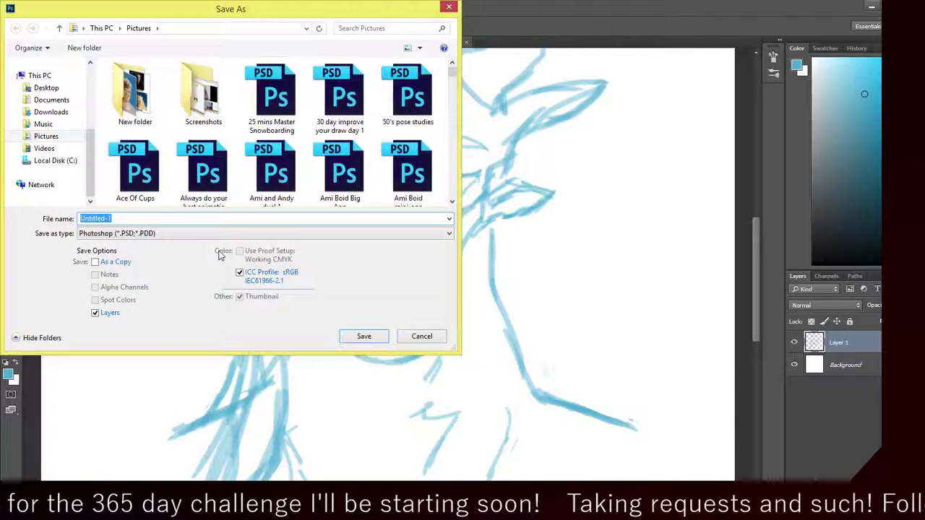
type("Cha")
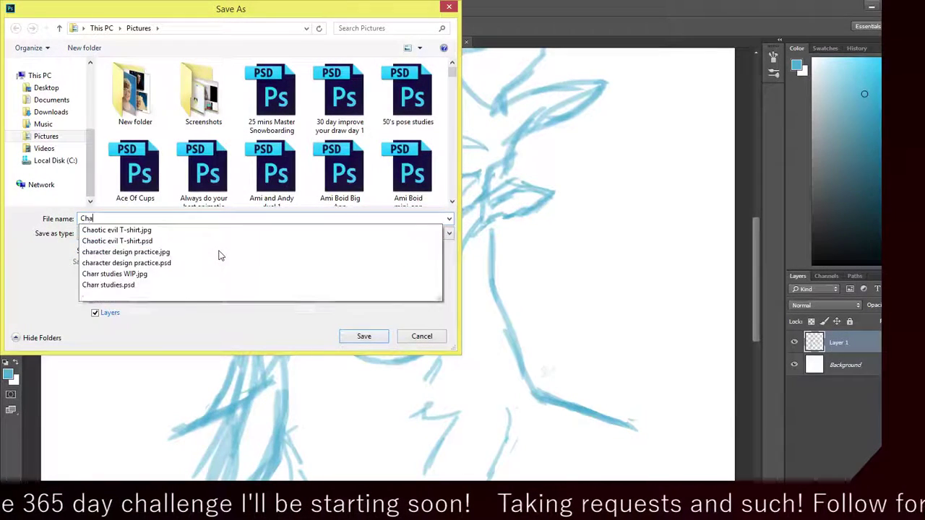
type("rr Lady Sk")
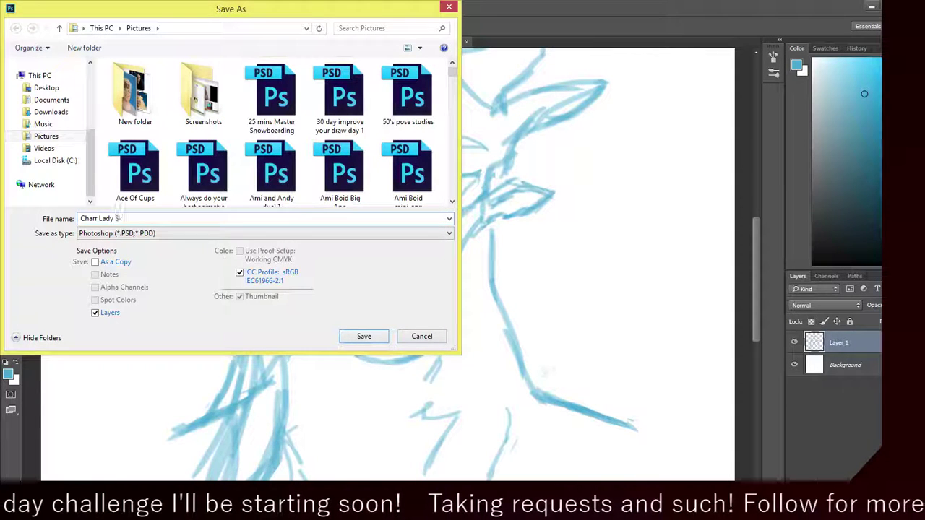
type("etch ")
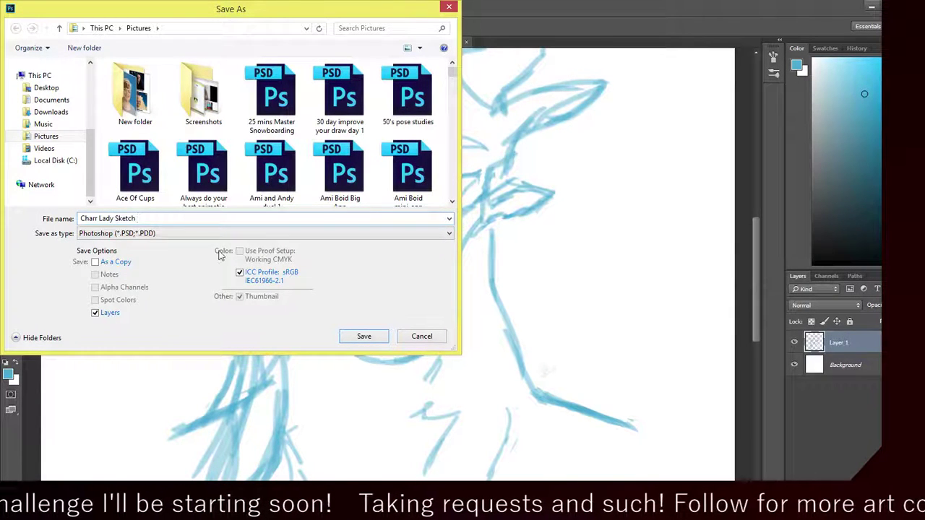
type("112316")
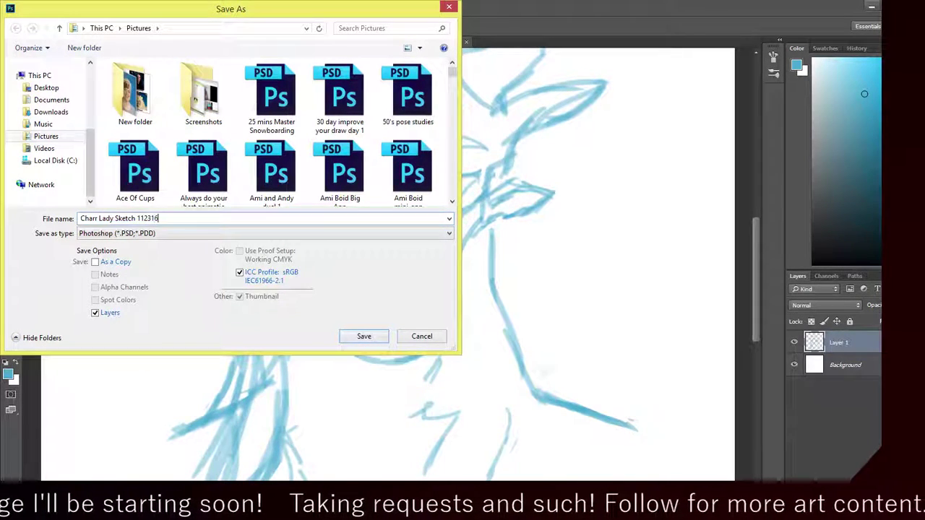
key("Return")
left_click(594, 152)
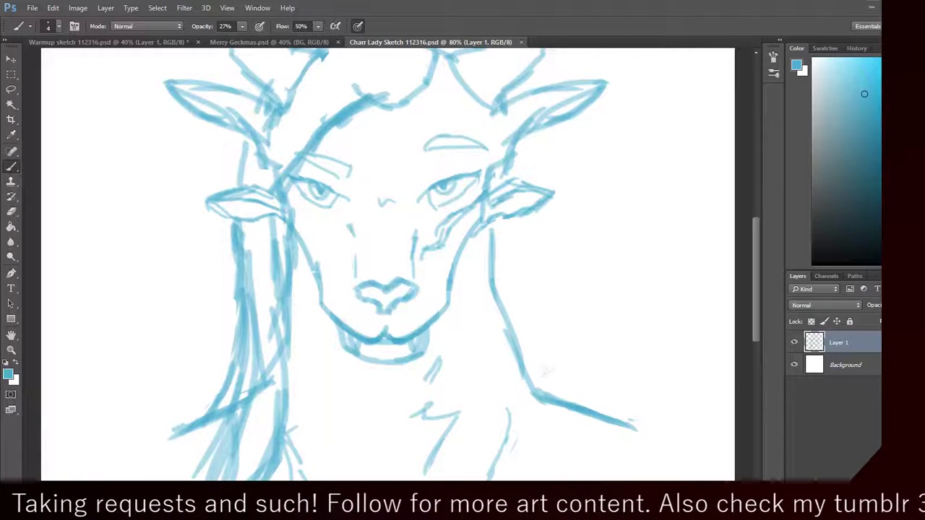
Step: Save a JPEG copy of Charr Lady Sketch 112316 in Pictures at quality 12 (Maximum) with the Baseline ("Standard") format
scroll(538, 269, "up", 5)
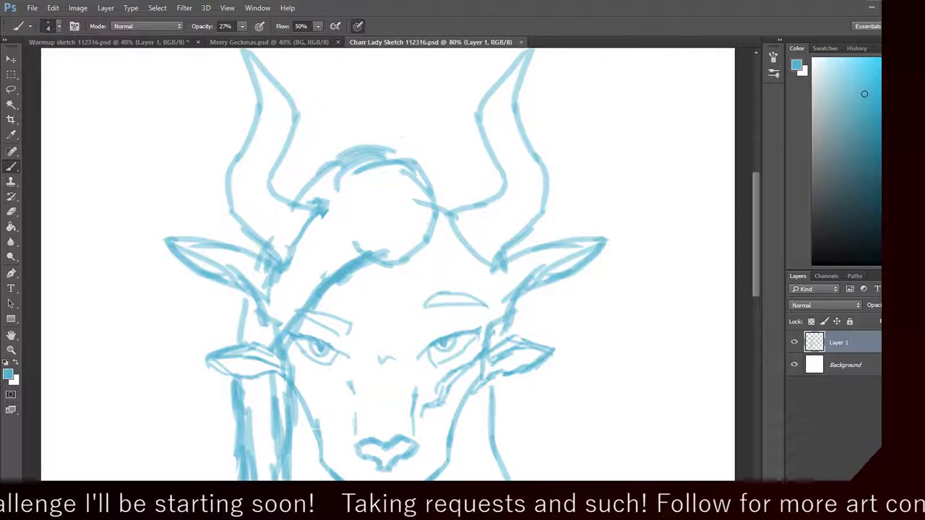
left_click(28, 9)
left_click(81, 136)
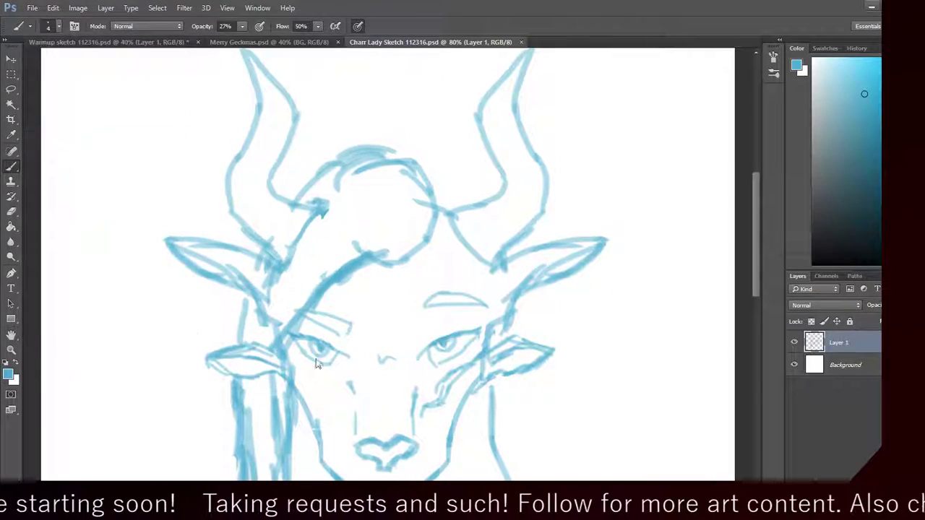
left_click(227, 233)
left_click(275, 331)
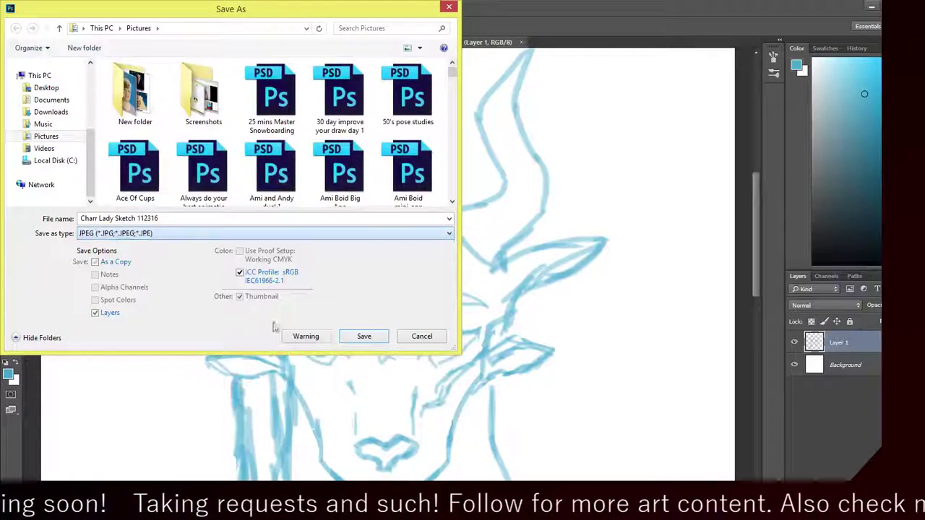
left_click(373, 336)
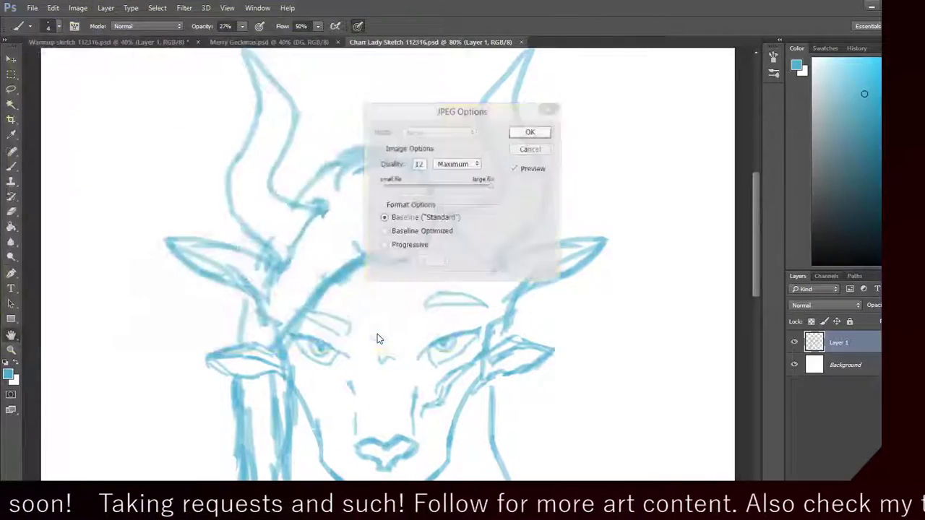
left_click(528, 136)
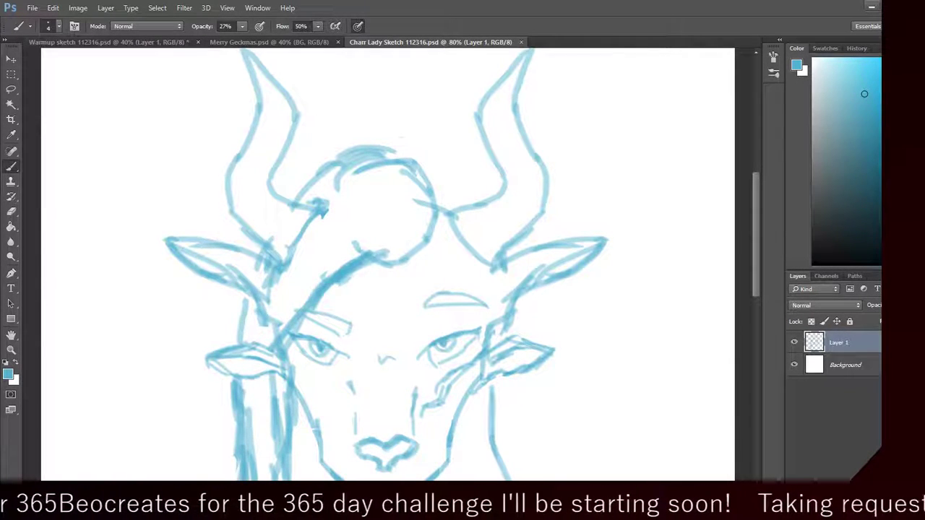
Step: Minimize all open windows to show the desktop
key("super+d")
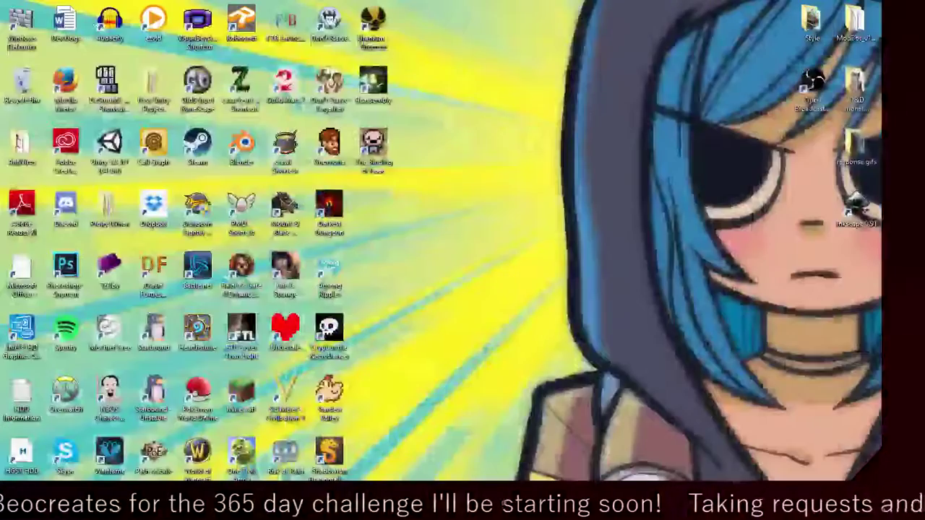